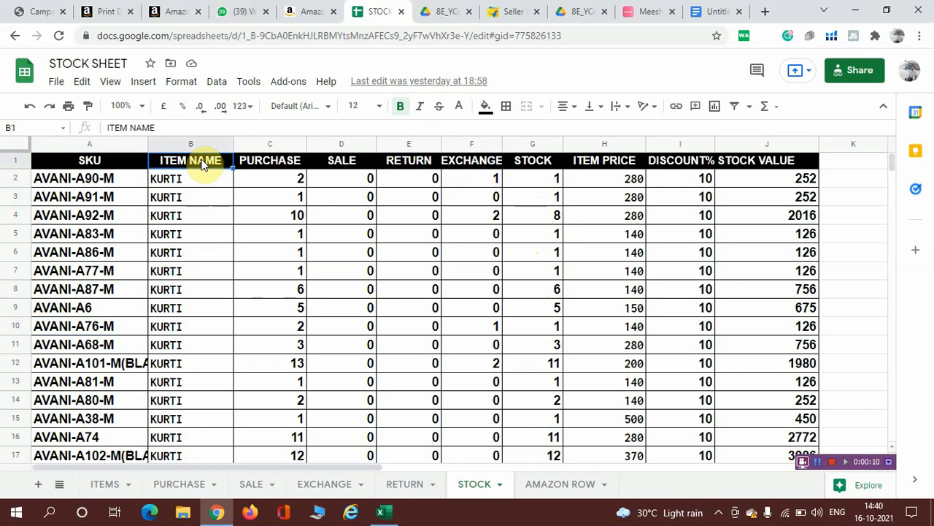
# Step: Review the STOCK sheet's column headers from PURCHASE through EXCHANGE and STOCK, and look through its item rows
pyautogui.press('Right')
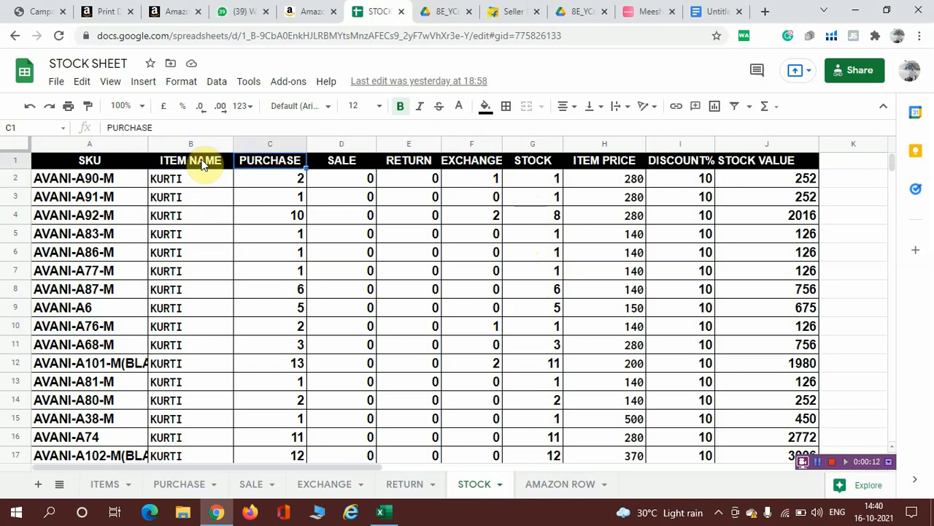
pyautogui.press('Right')
pyautogui.press('Right')
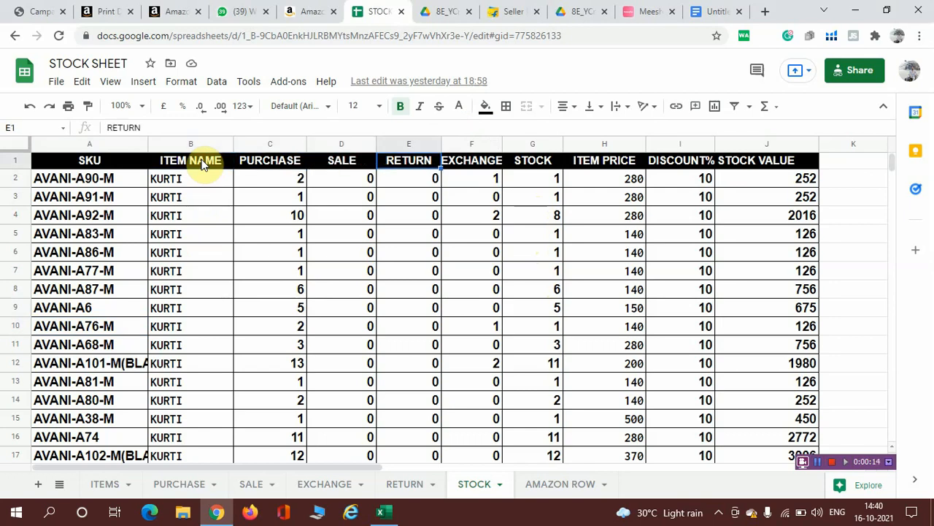
pyautogui.press('Right')
pyautogui.press('Right')
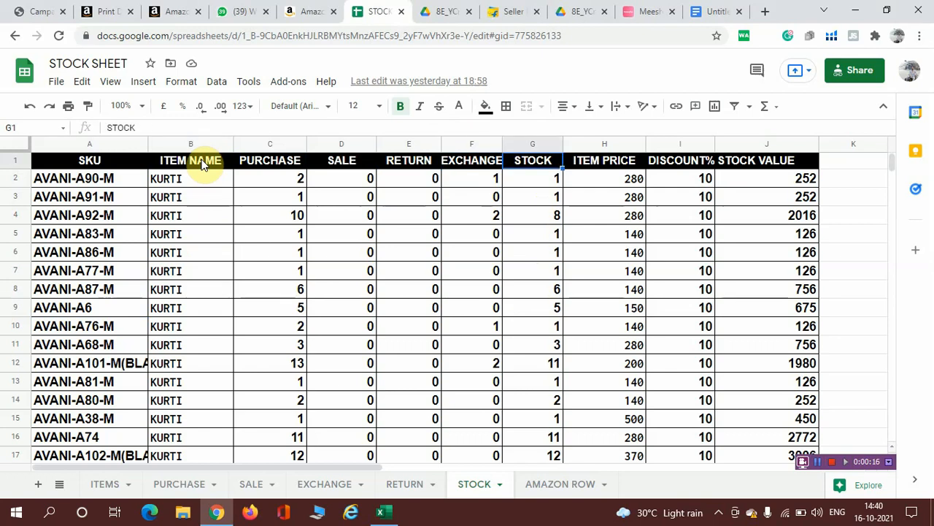
pyautogui.press('Left')
pyautogui.press('Left')
pyautogui.press('Left')
pyautogui.press('Left')
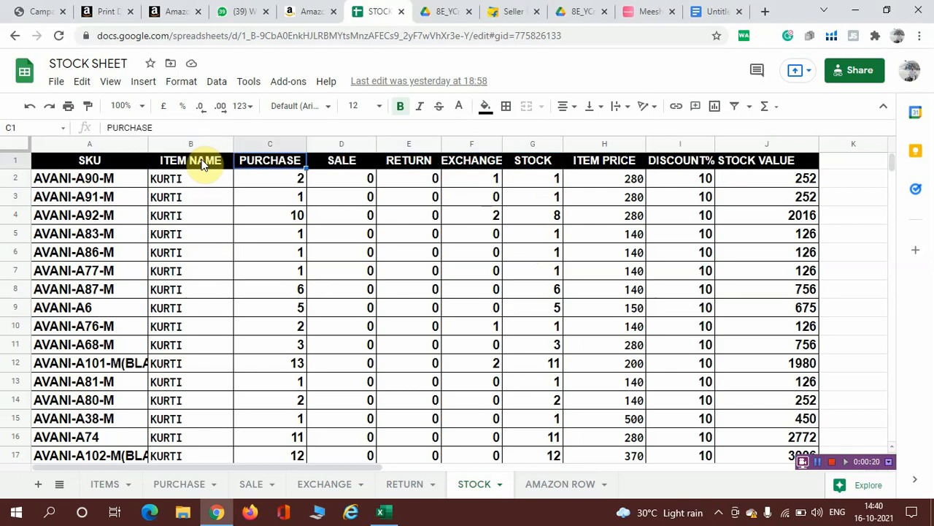
pyautogui.press('Right')
pyautogui.press('Right')
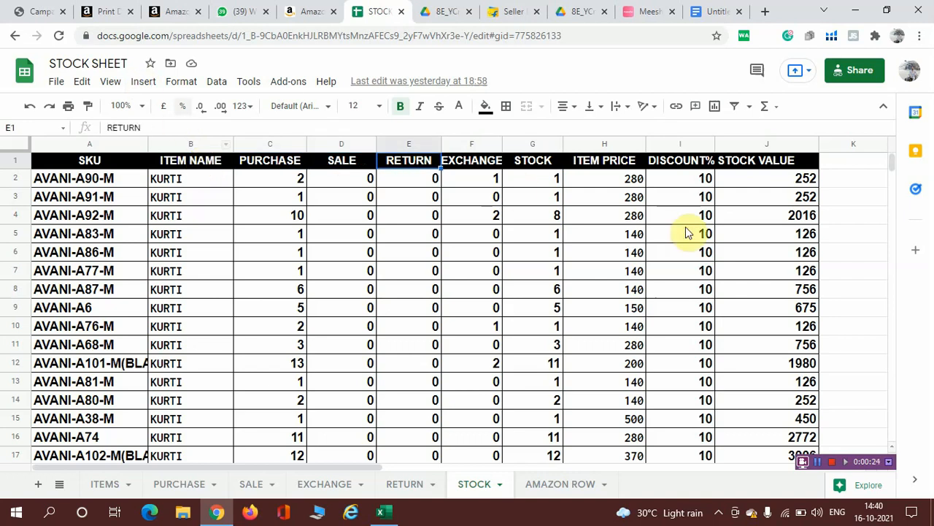
pyautogui.click(472, 167)
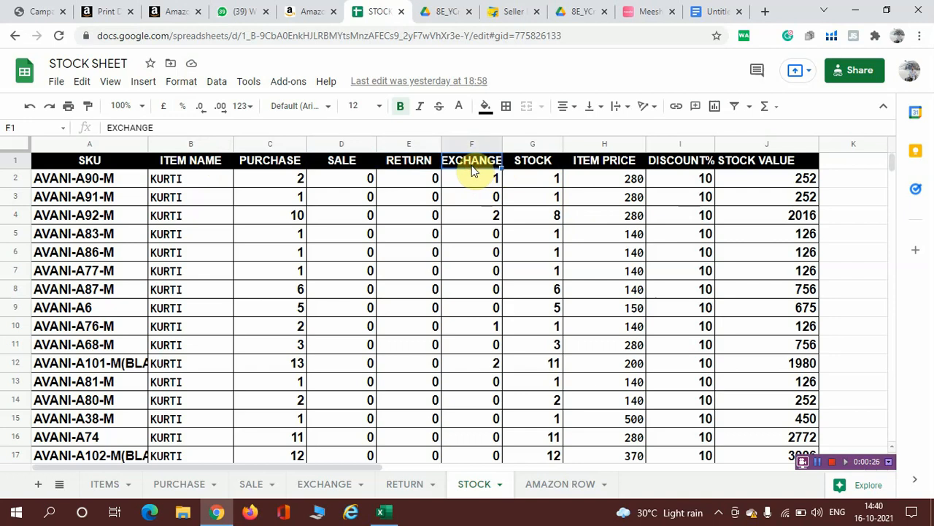
pyautogui.click(534, 165)
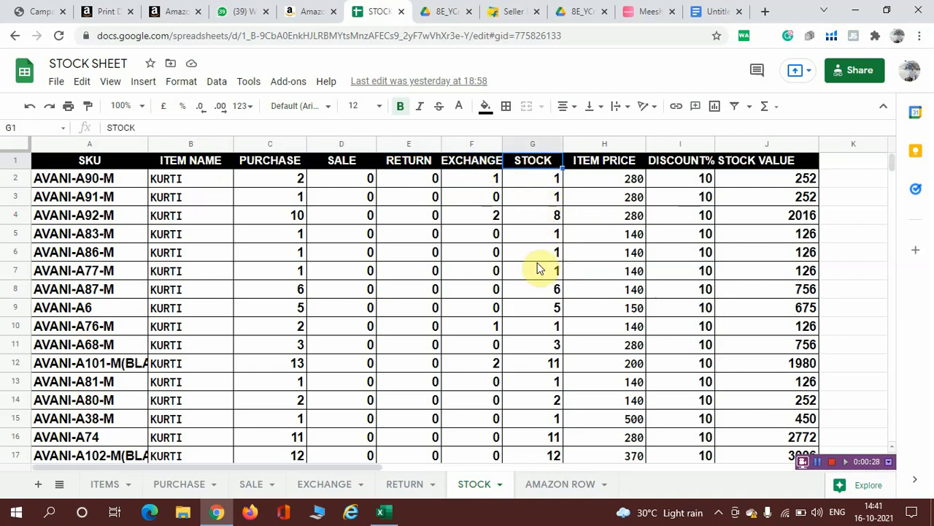
pyautogui.scroll(-6, 559, 270)
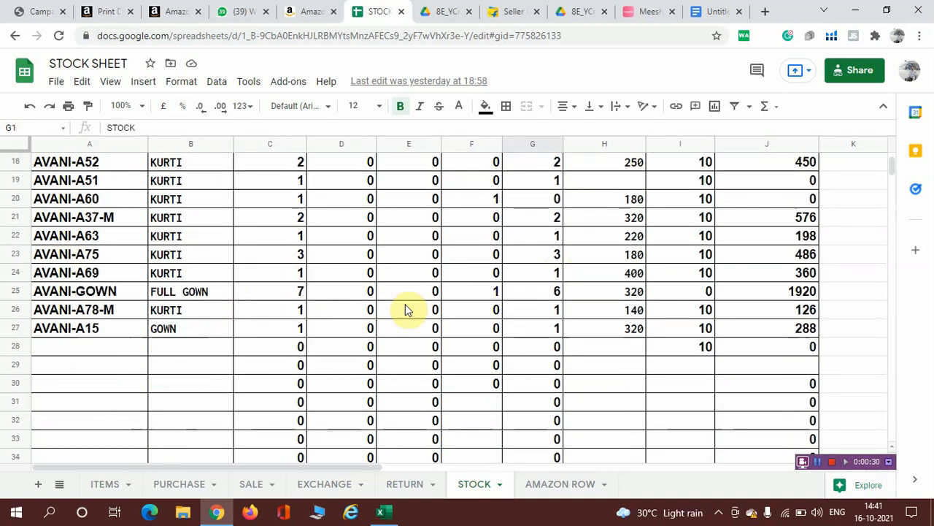
pyautogui.scroll(6, 553, 317)
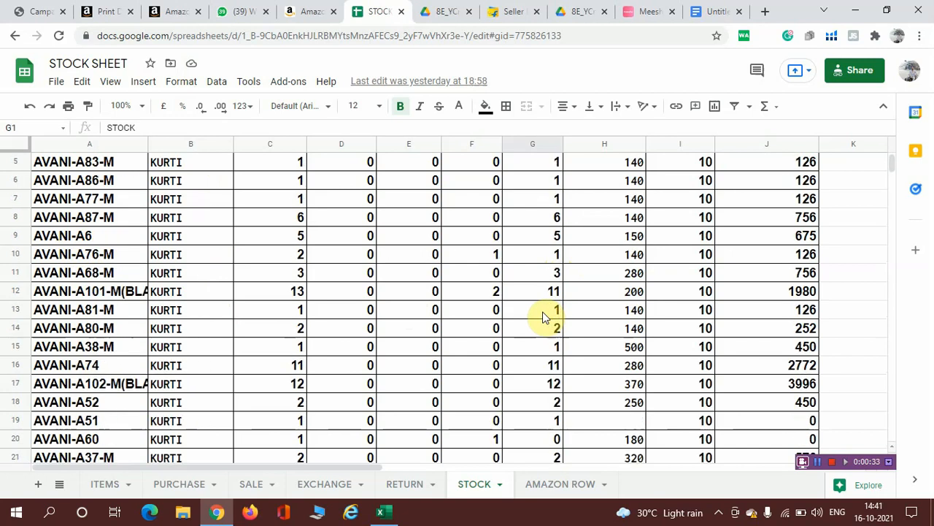
pyautogui.scroll(-7, 367, 290)
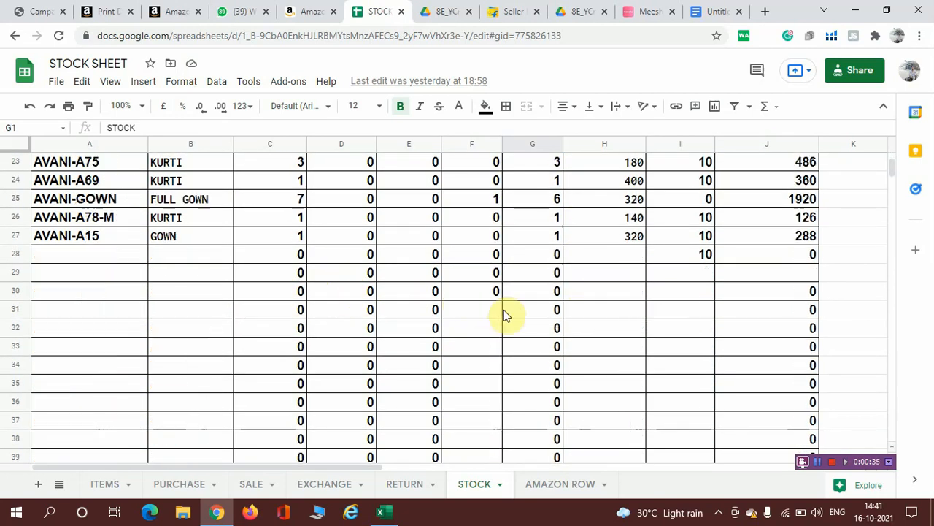
pyautogui.scroll(7, 507, 312)
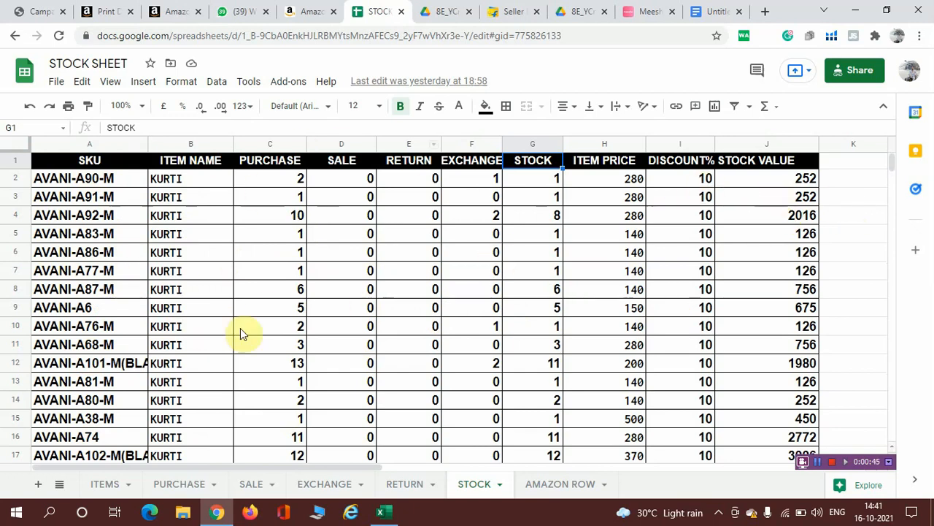
# Step: Open the PURCHASE sheet and look through its purchase records down to the first empty rows
pyautogui.click(187, 484)
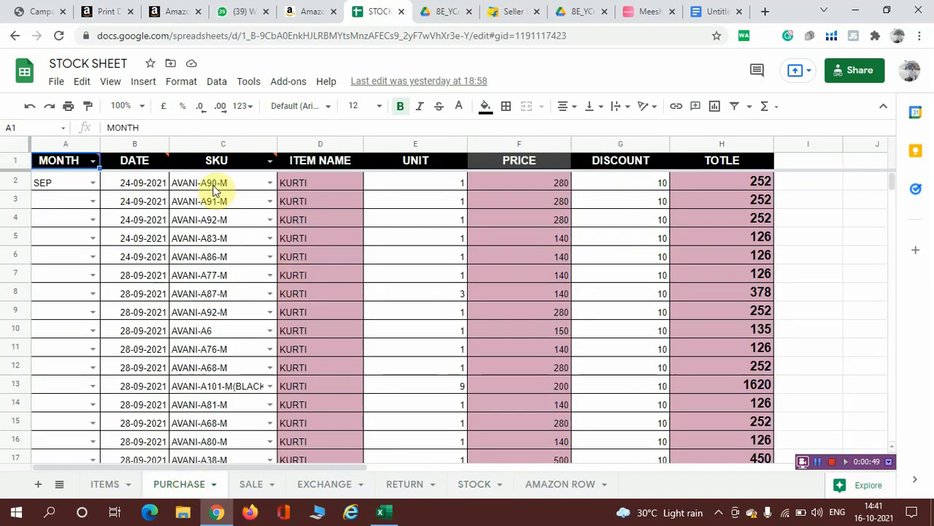
pyautogui.scroll(-3, 477, 370)
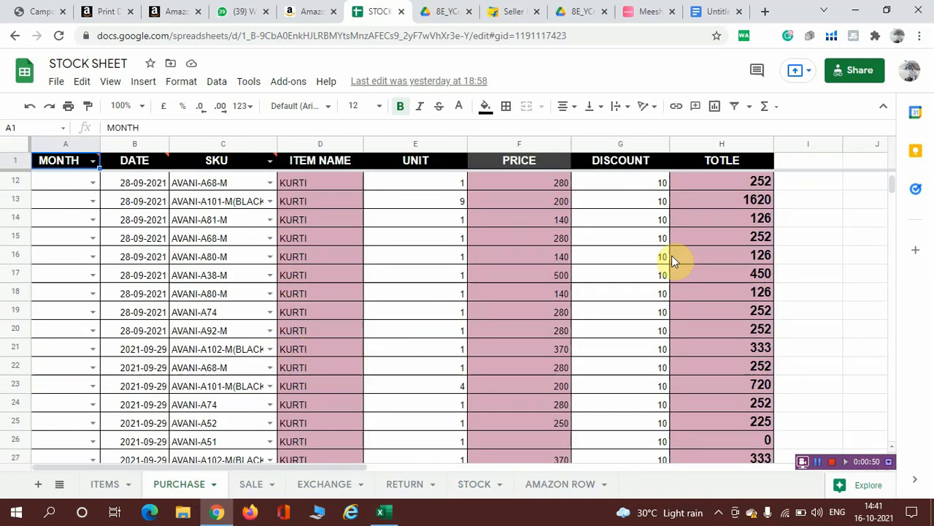
pyautogui.scroll(-8, 612, 257)
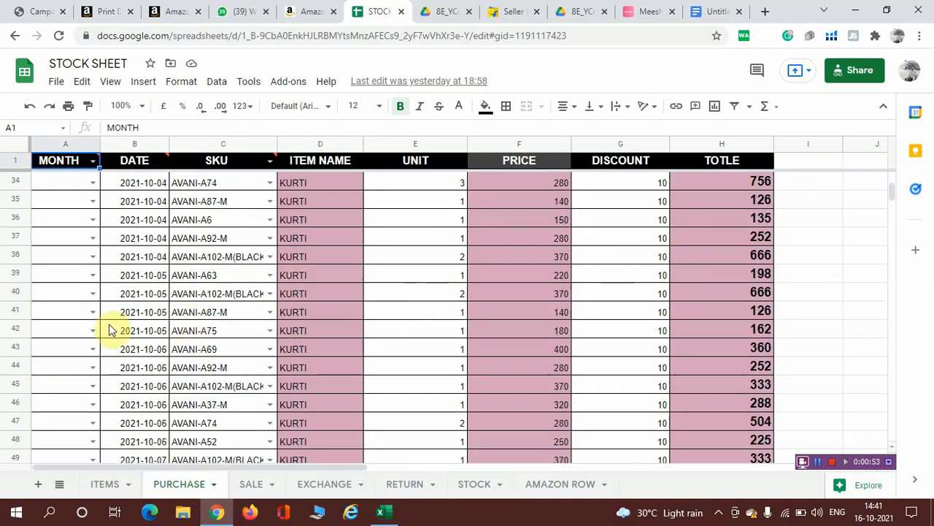
pyautogui.scroll(-9, 276, 358)
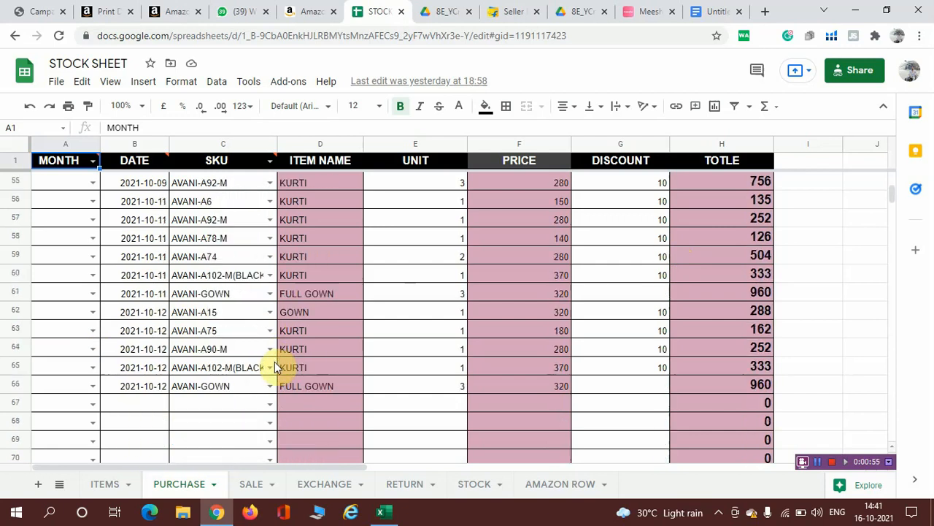
pyautogui.scroll(-14, 270, 350)
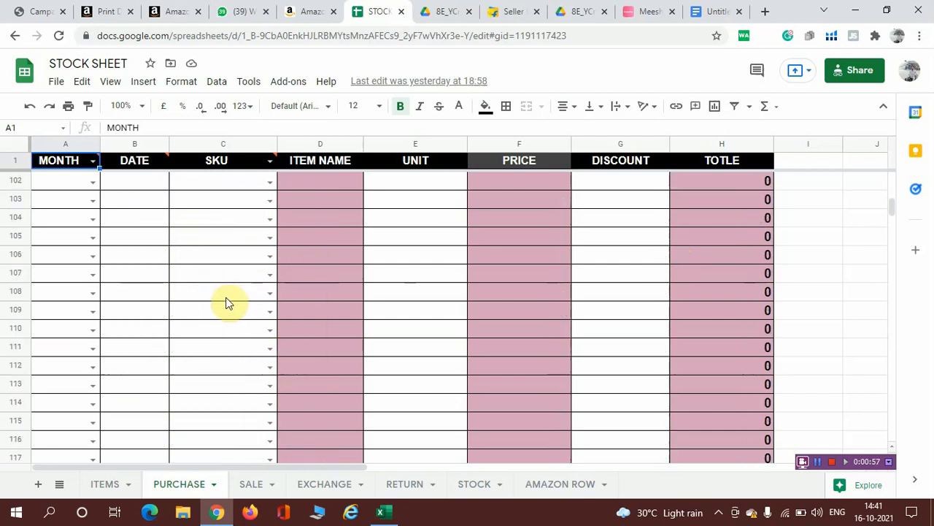
pyautogui.scroll(2, 228, 303)
pyautogui.scroll(8, 220, 297)
pyautogui.scroll(2, 220, 298)
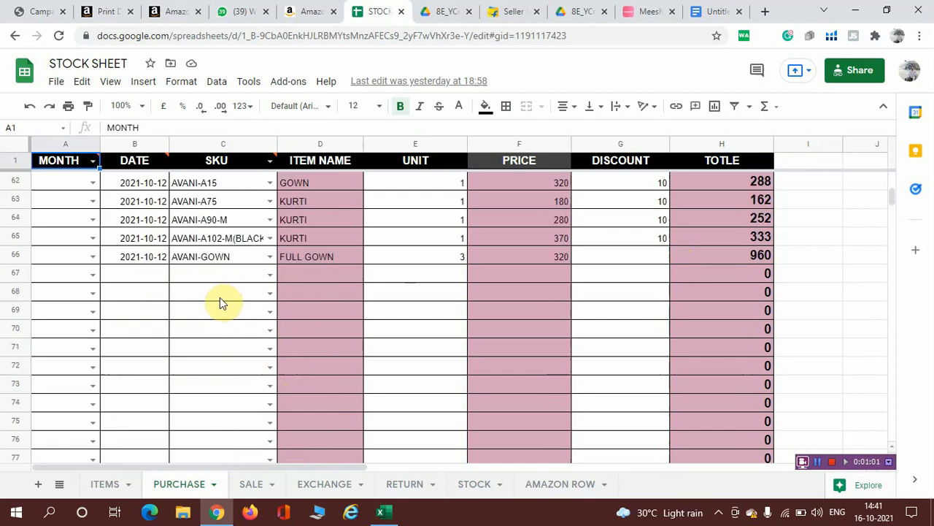
# Step: Start a new purchase entry in row 67 with month OCT and date 2021-10-16
pyautogui.scroll(-2, 219, 299)
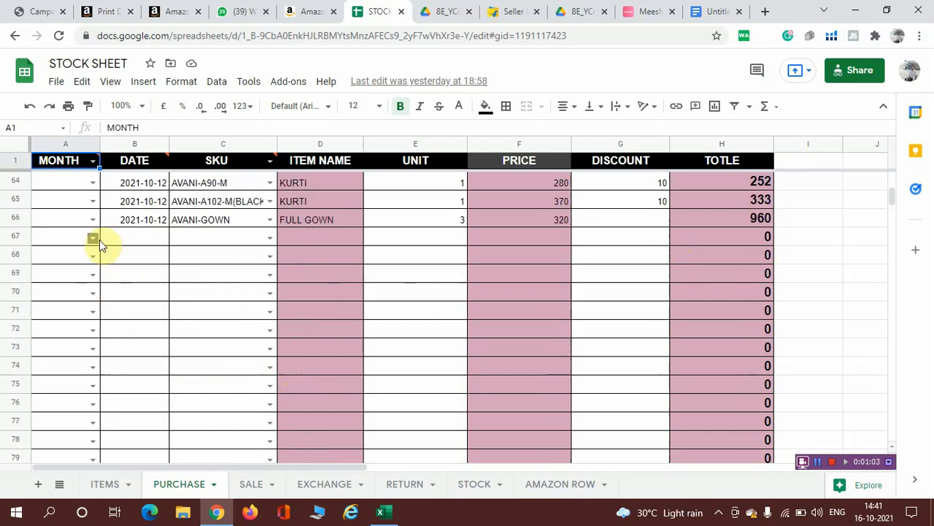
pyautogui.click(99, 239)
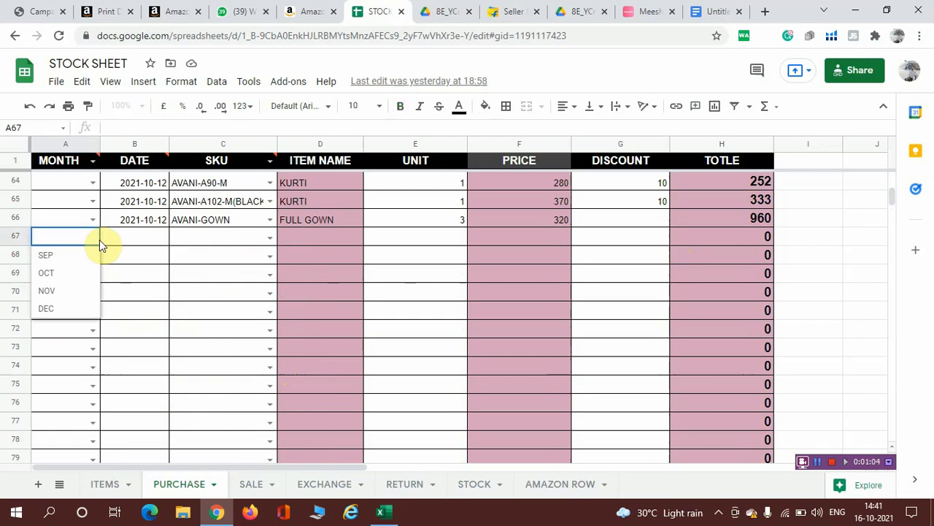
pyautogui.click(60, 275)
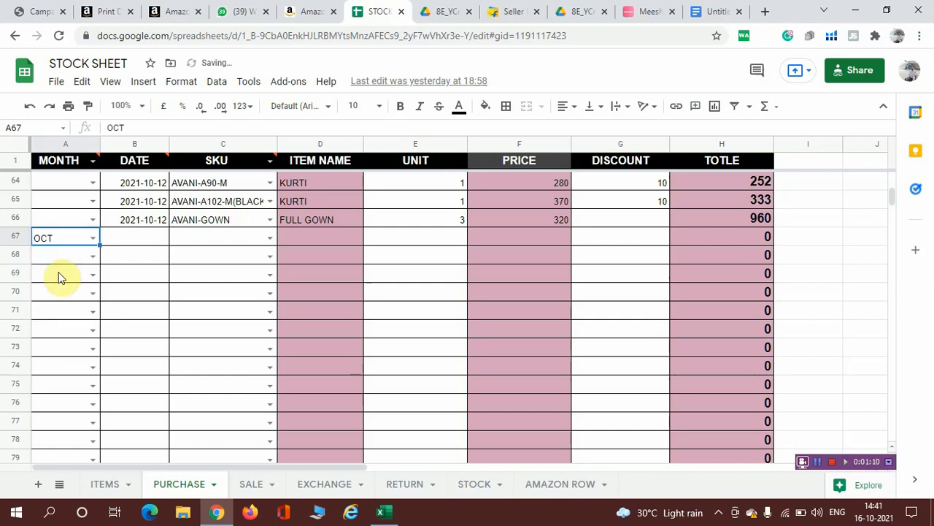
pyautogui.doubleClick(133, 238)
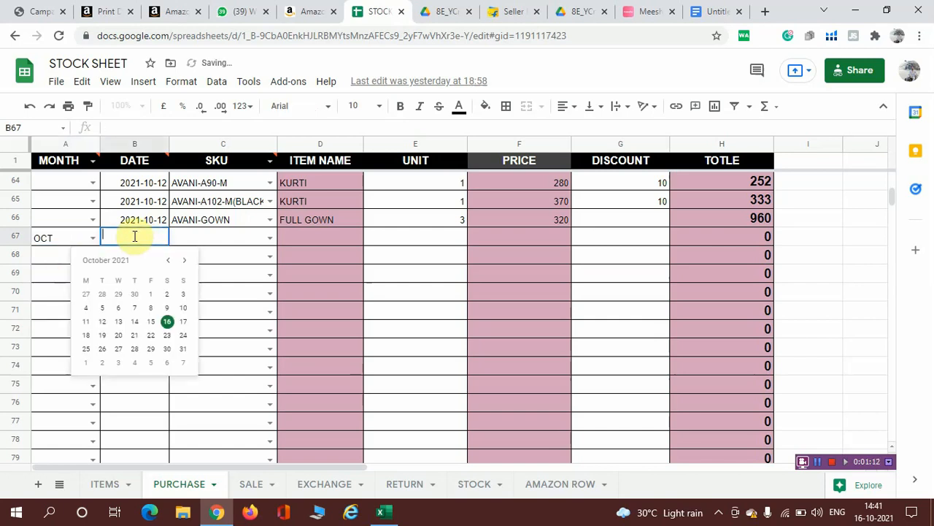
pyautogui.click(167, 322)
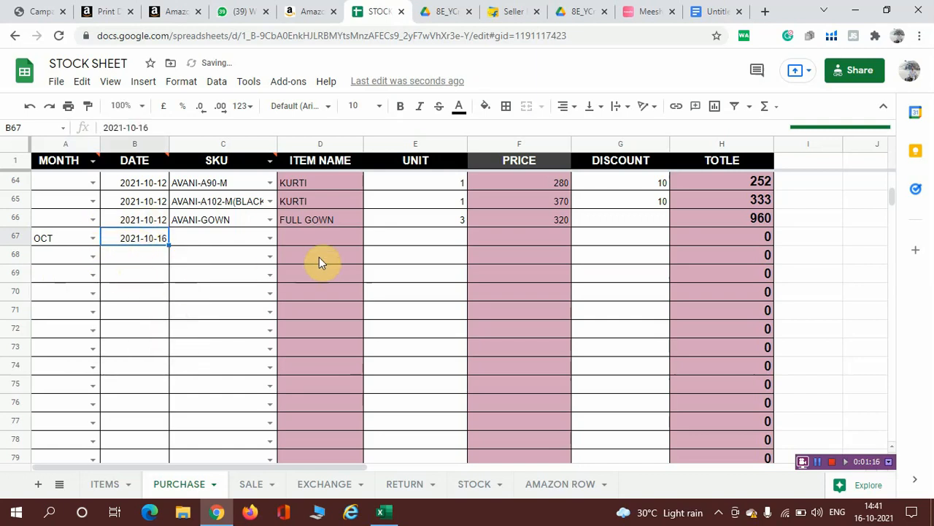
# Step: Choose AVANI-A21-L as the SKU for the purchase entry in row 67
pyautogui.click(269, 238)
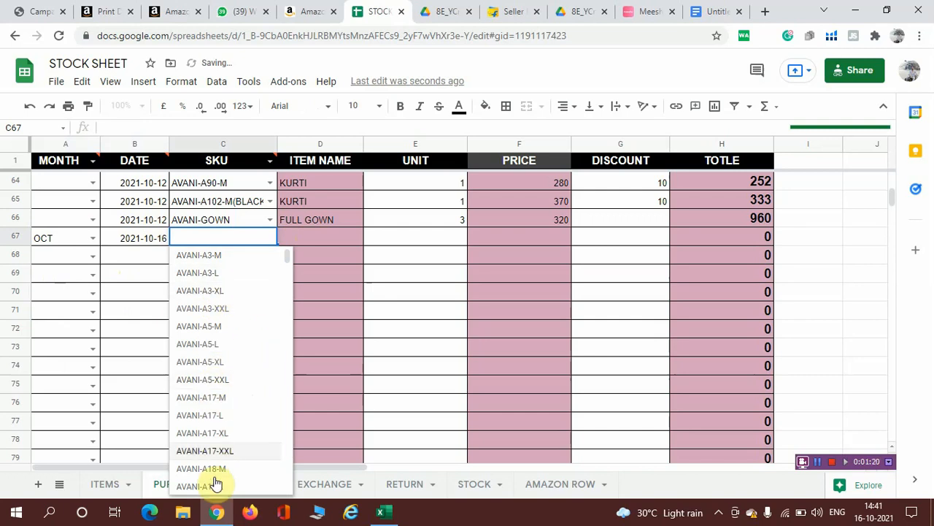
pyautogui.scroll(-3, 212, 386)
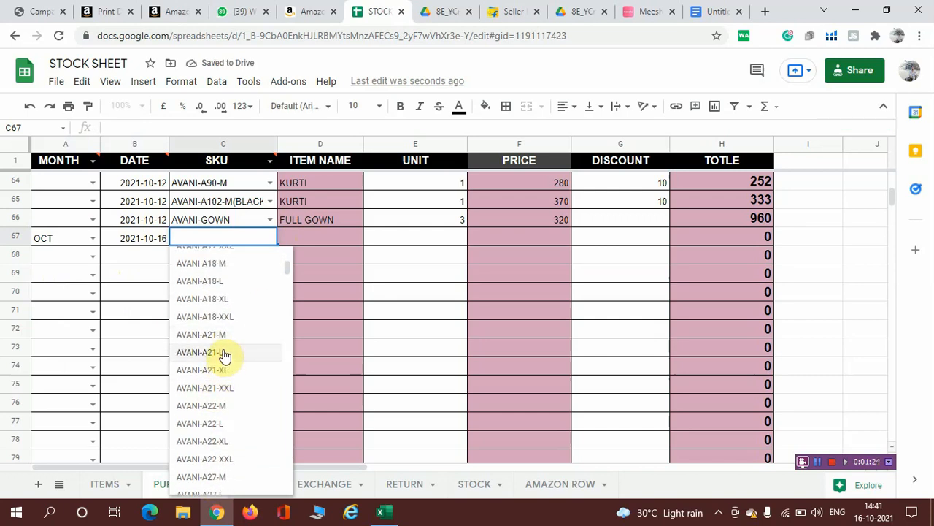
pyautogui.click(224, 353)
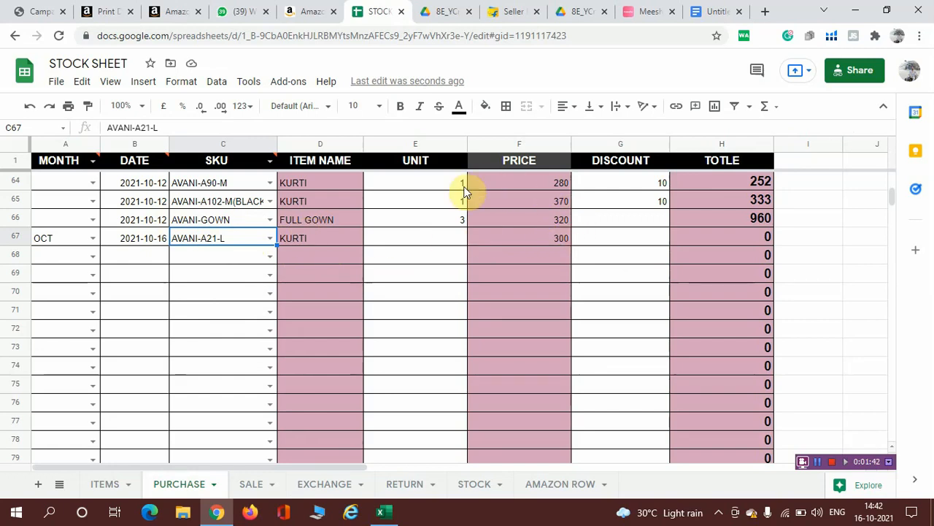
# Step: Enter 12 units and a discount of 10 for the AVANI-A21-L purchase in row 67
pyautogui.doubleClick(454, 238)
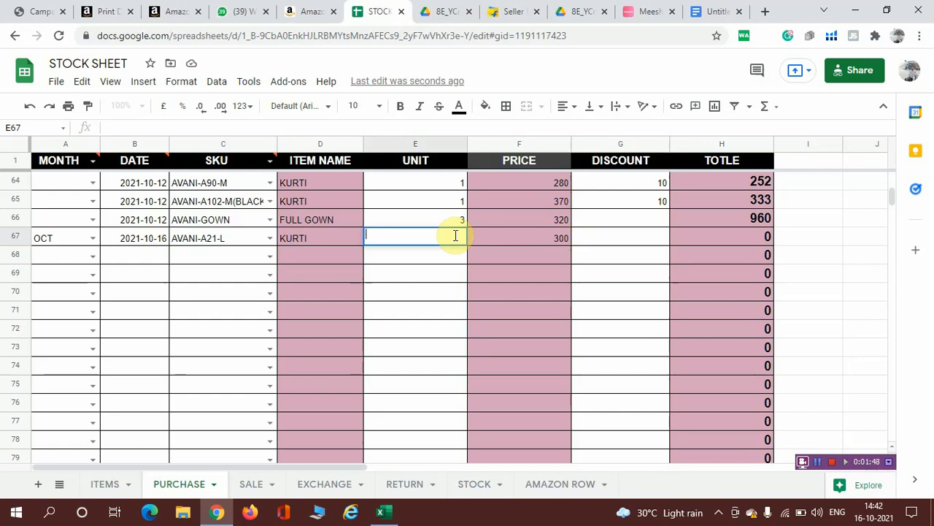
pyautogui.click(496, 250)
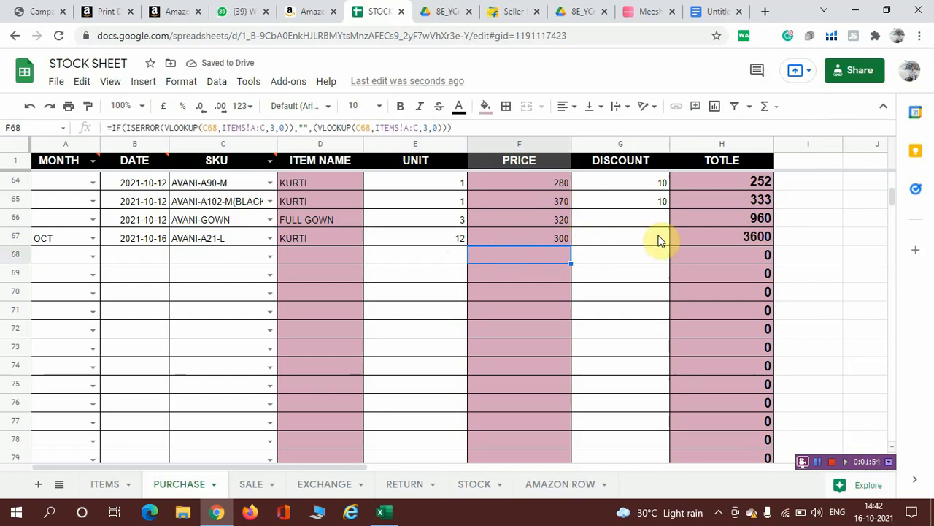
pyautogui.click(635, 241)
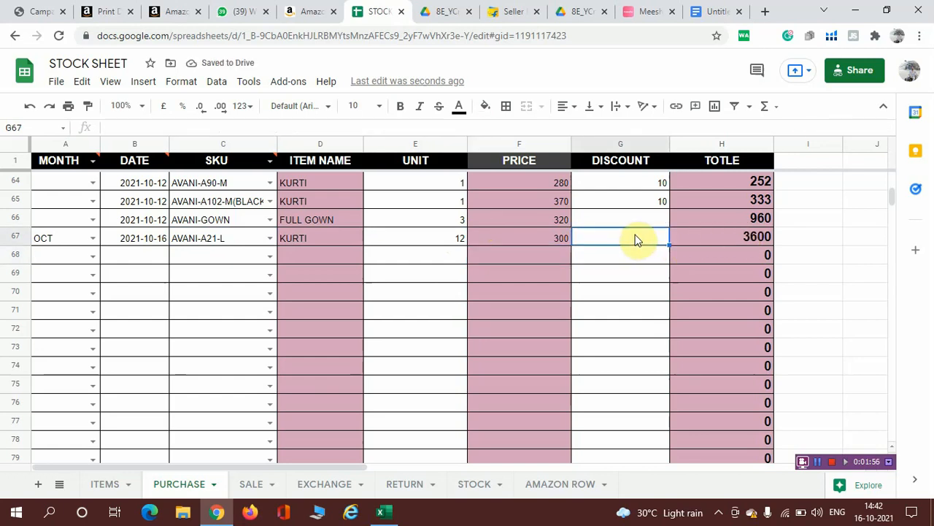
pyautogui.write('1')
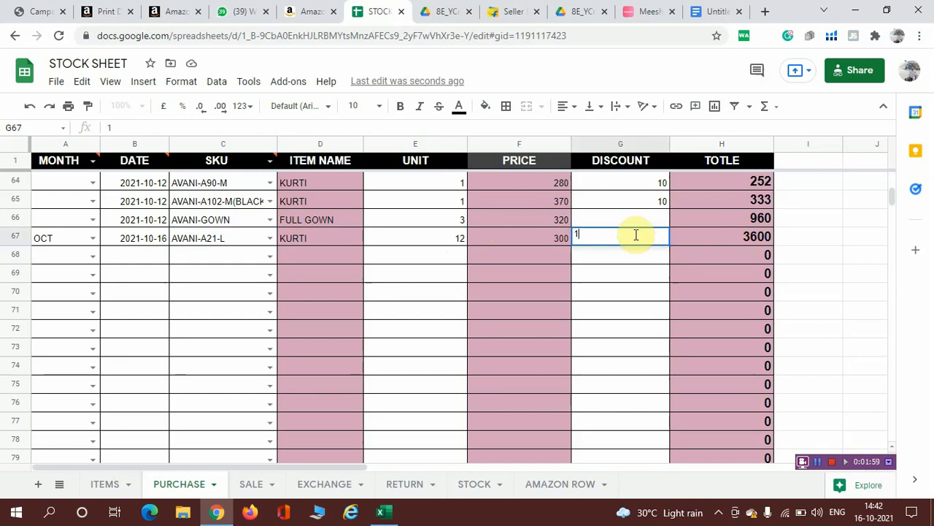
pyautogui.write('0')
pyautogui.click(620, 295)
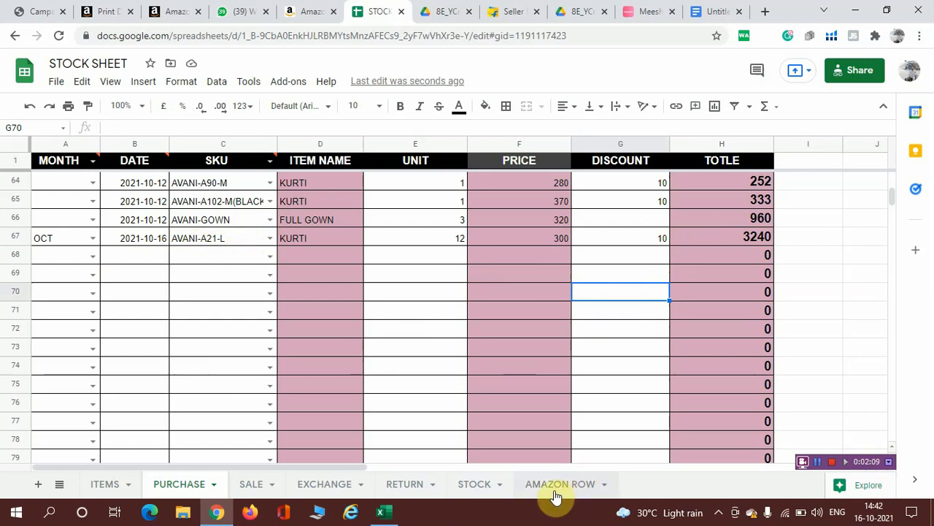
# Step: Open the STOCK sheet and check the purchase and stock quantities listed for AVANI-A21-L
pyautogui.click(482, 487)
pyautogui.scroll(-2, 267, 351)
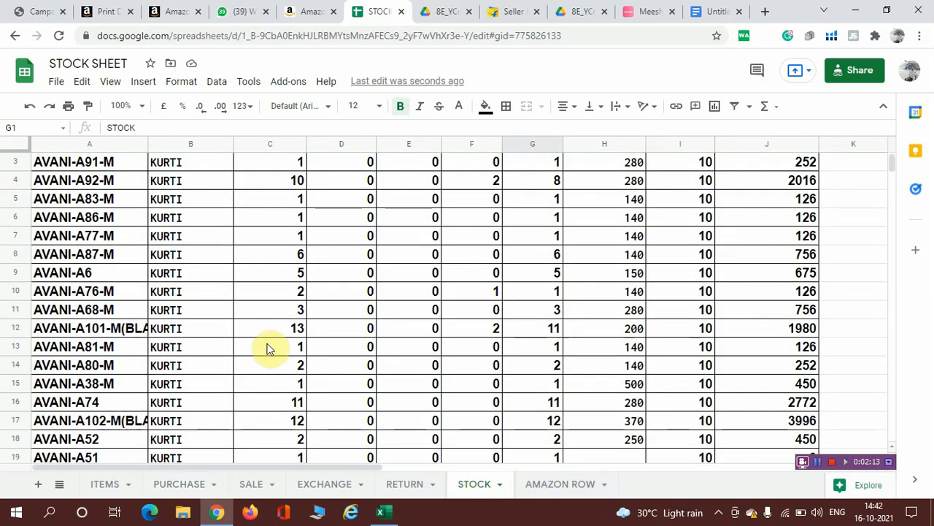
pyautogui.scroll(-6, 247, 378)
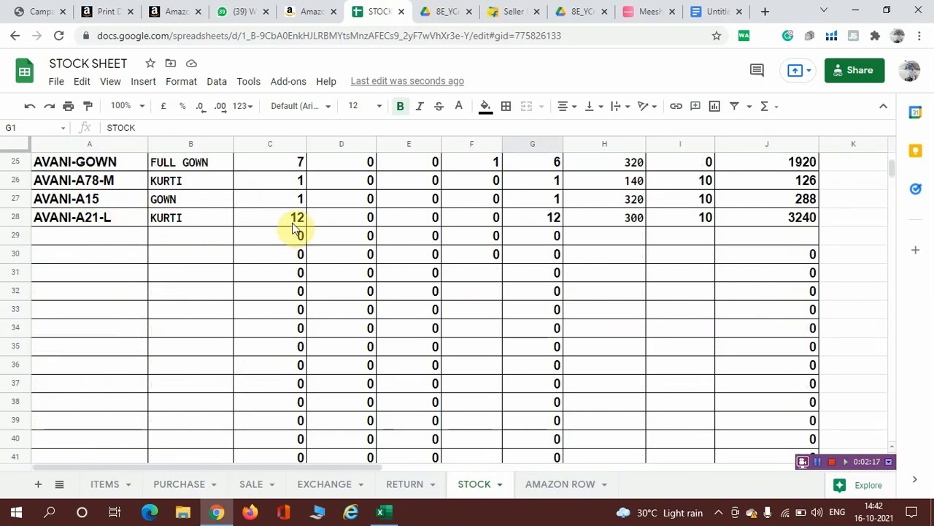
pyautogui.scroll(8, 299, 238)
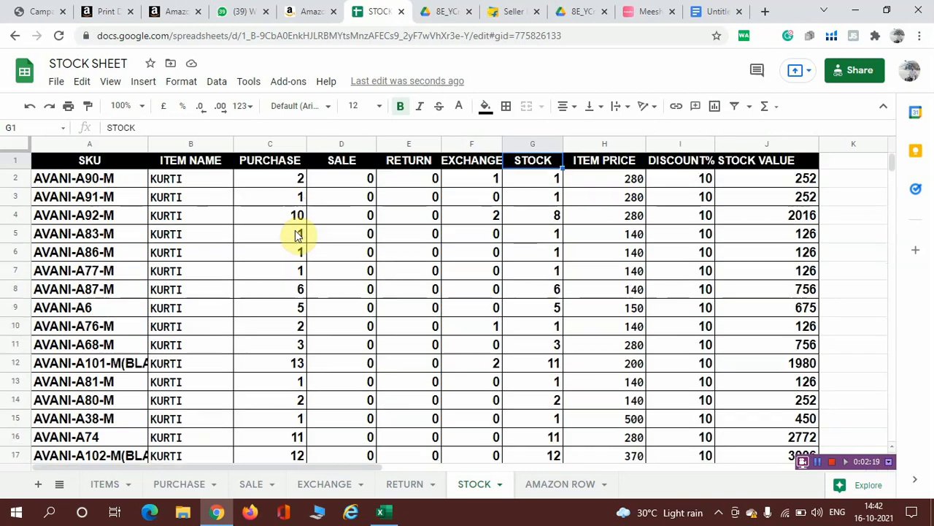
pyautogui.scroll(-8, 281, 326)
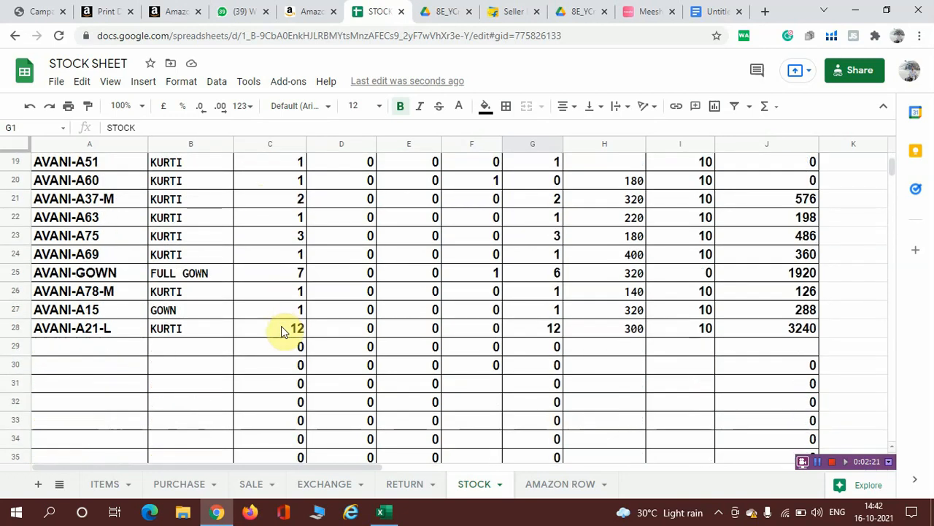
pyautogui.scroll(-2, 298, 212)
pyautogui.scroll(4, 301, 244)
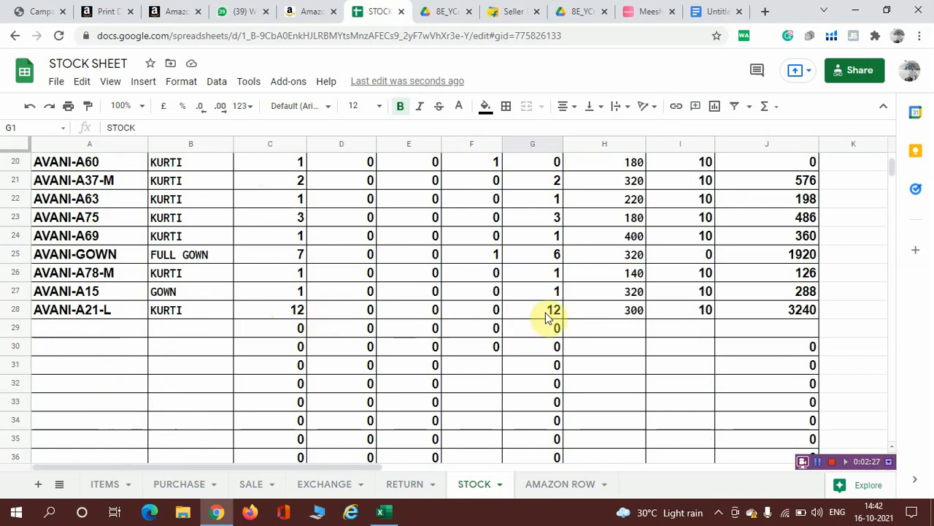
# Step: Freeze the header row of the STOCK sheet and review the SKU rows beneath it
pyautogui.scroll(6, 548, 315)
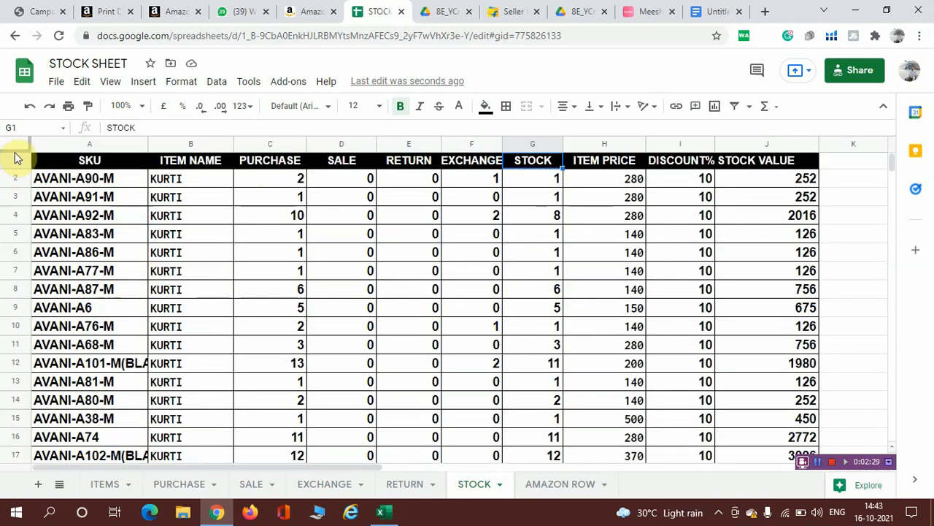
pyautogui.moveTo(14, 159); pyautogui.dragTo(15, 176)
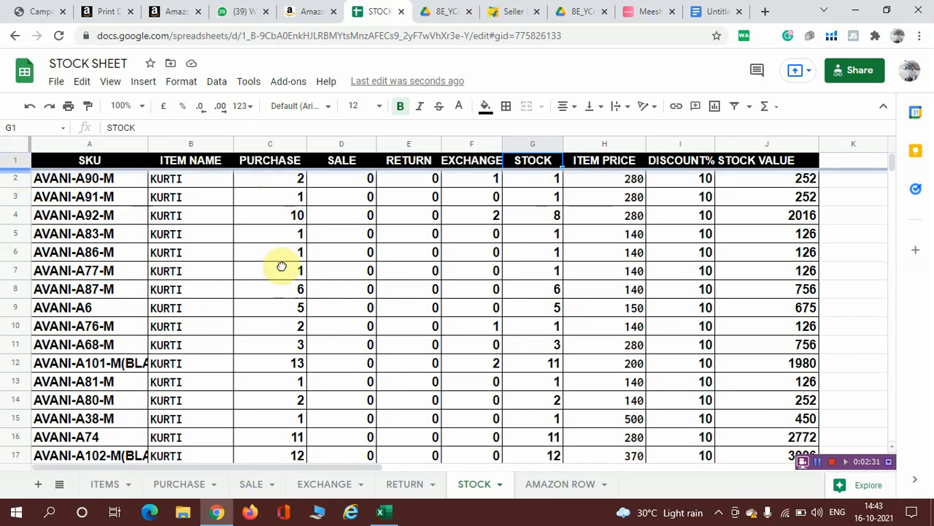
pyautogui.scroll(-3, 360, 298)
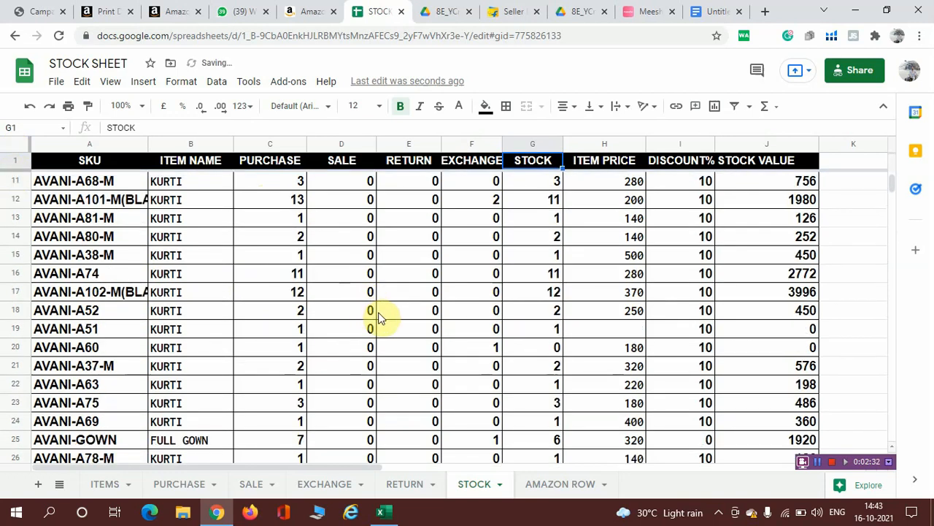
pyautogui.scroll(-9, 378, 315)
pyautogui.scroll(5, 380, 316)
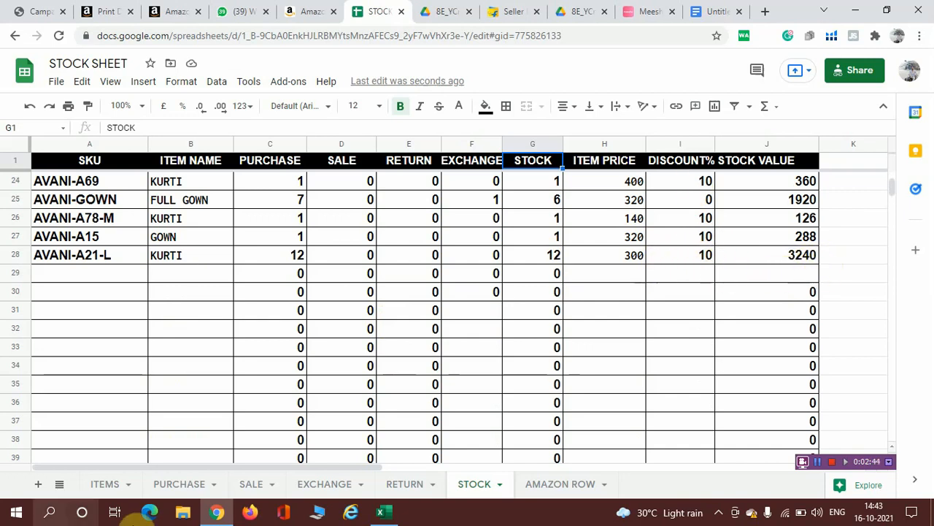
# Step: Start a sale entry in row 2 of the SALE sheet with month OCT and date 16-10-2021
pyautogui.click(187, 485)
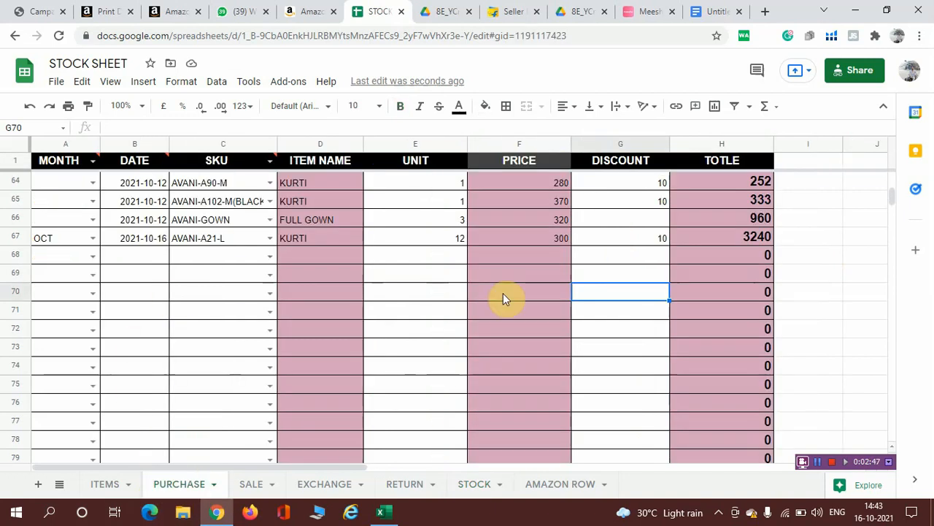
pyautogui.click(251, 485)
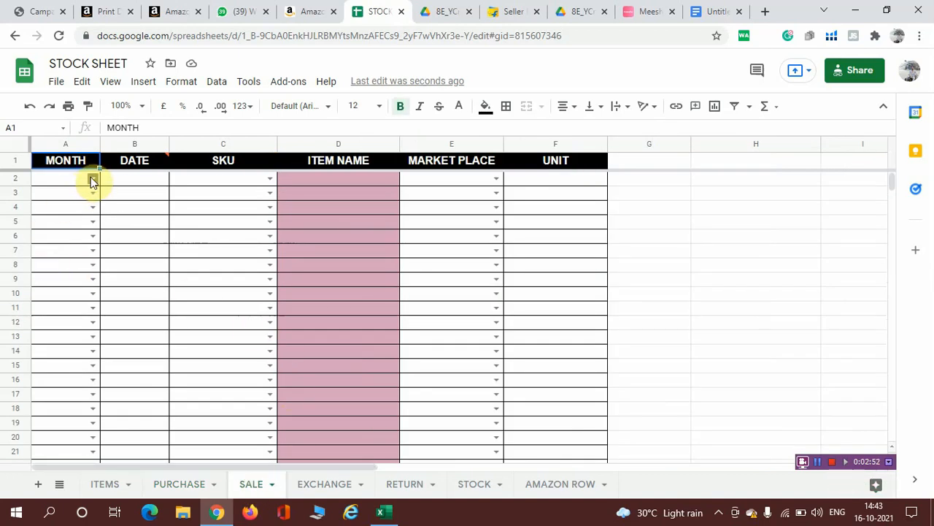
pyautogui.click(93, 177)
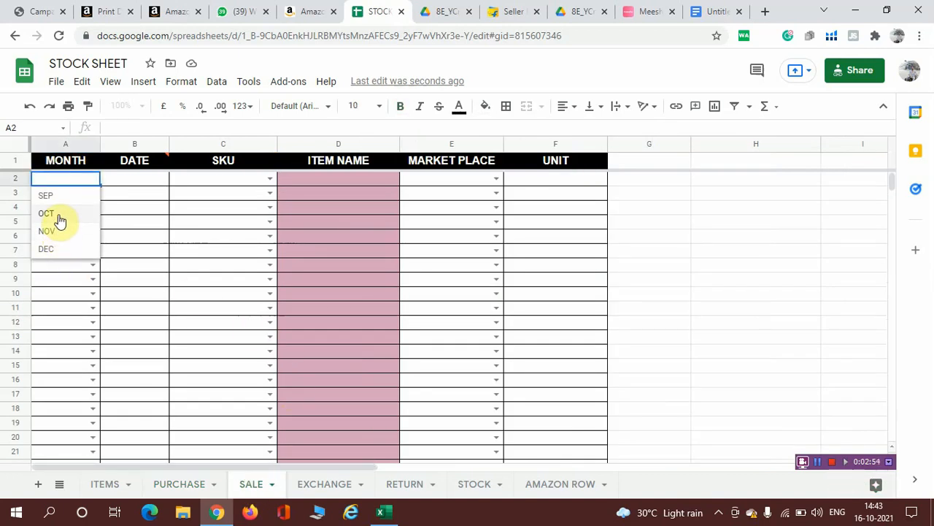
pyautogui.click(57, 213)
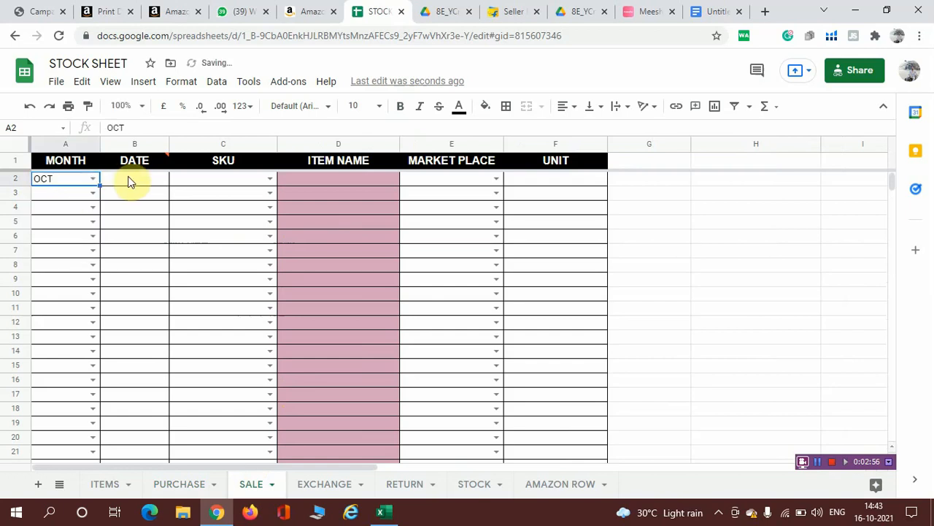
pyautogui.doubleClick(130, 181)
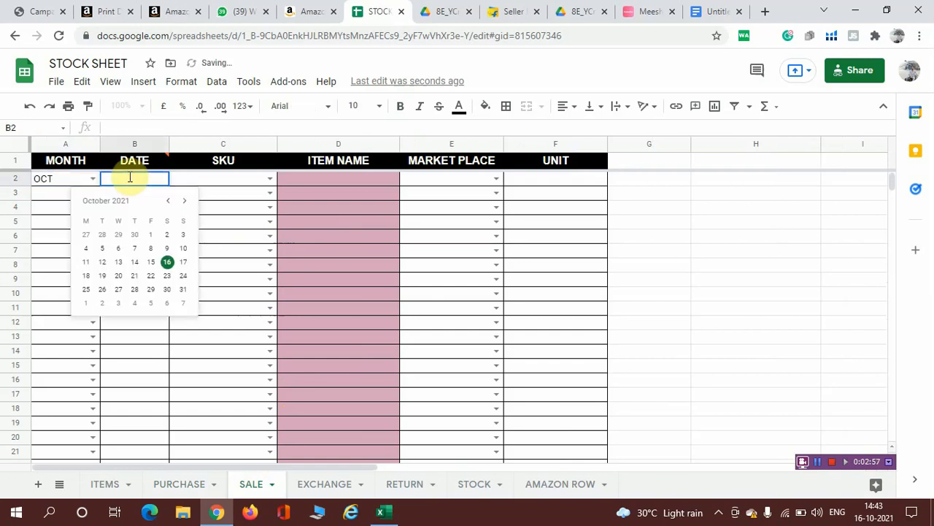
pyautogui.click(171, 264)
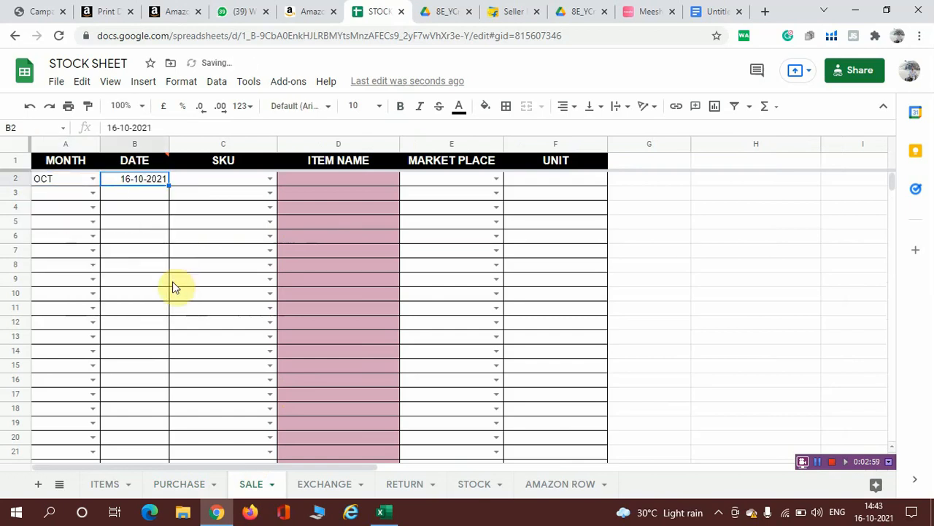
# Step: Look up the purchased SKU on the PURCHASE sheet and try to enter AVANI-A21 as the SKU in row 2 of SALE
pyautogui.click(191, 485)
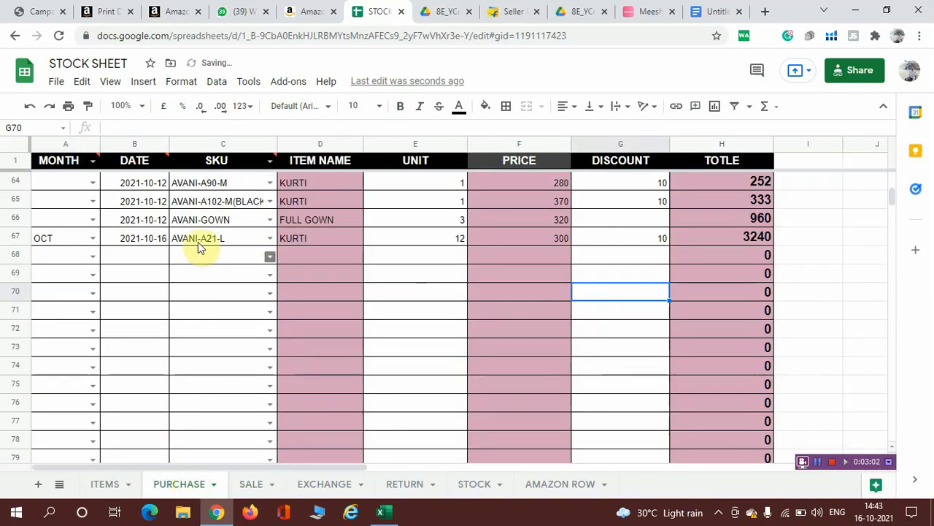
pyautogui.click(251, 485)
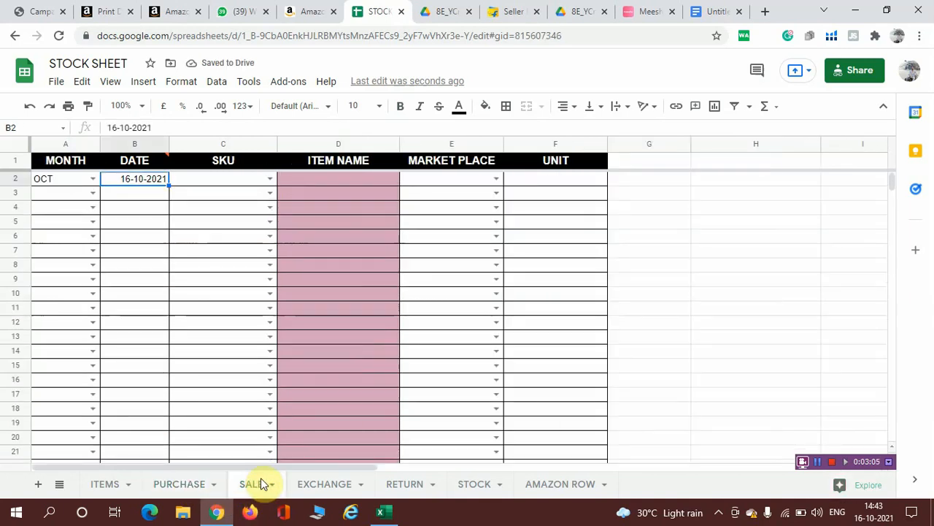
pyautogui.click(269, 179)
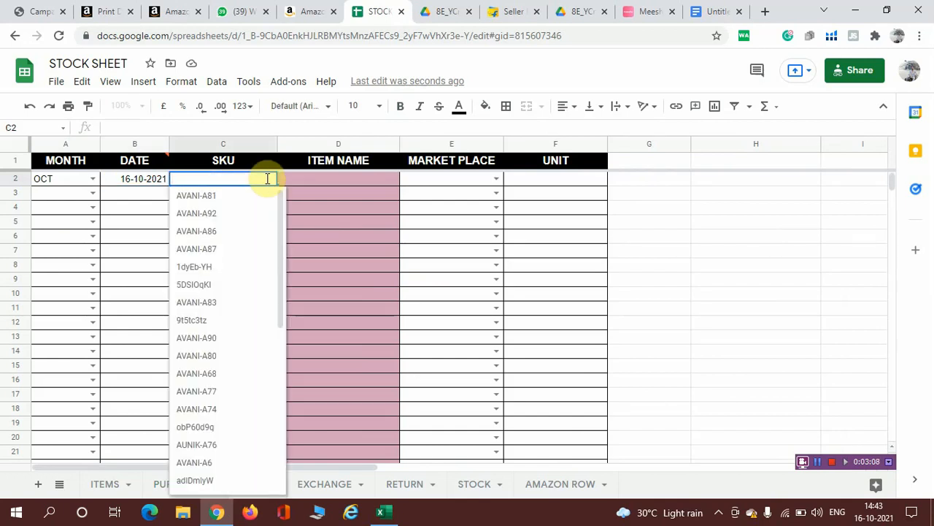
pyautogui.write('A2')
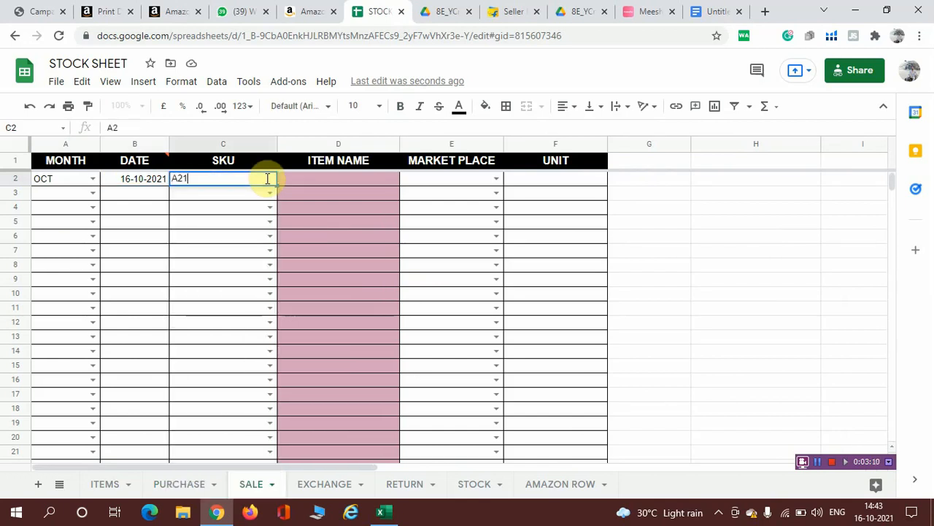
pyautogui.press('BackSpace')
pyautogui.write('A')
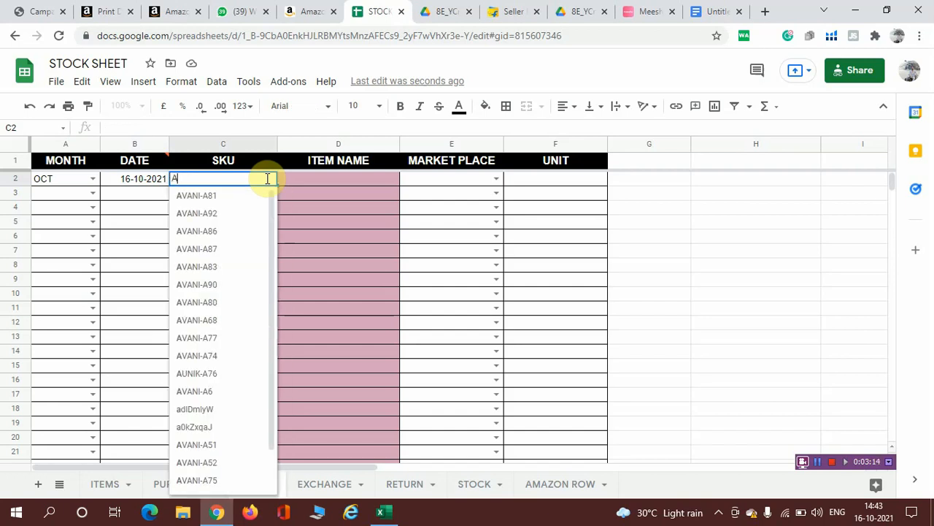
pyautogui.write('VAN')
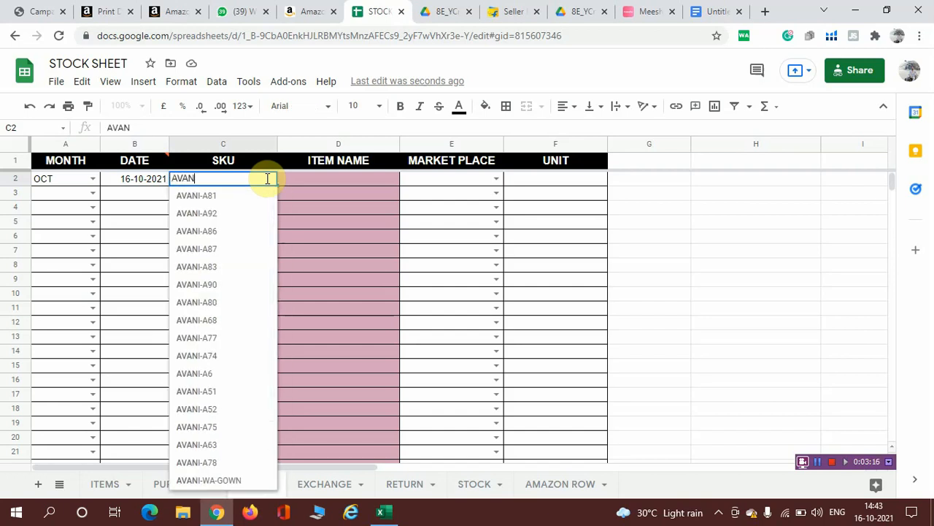
pyautogui.write('I-')
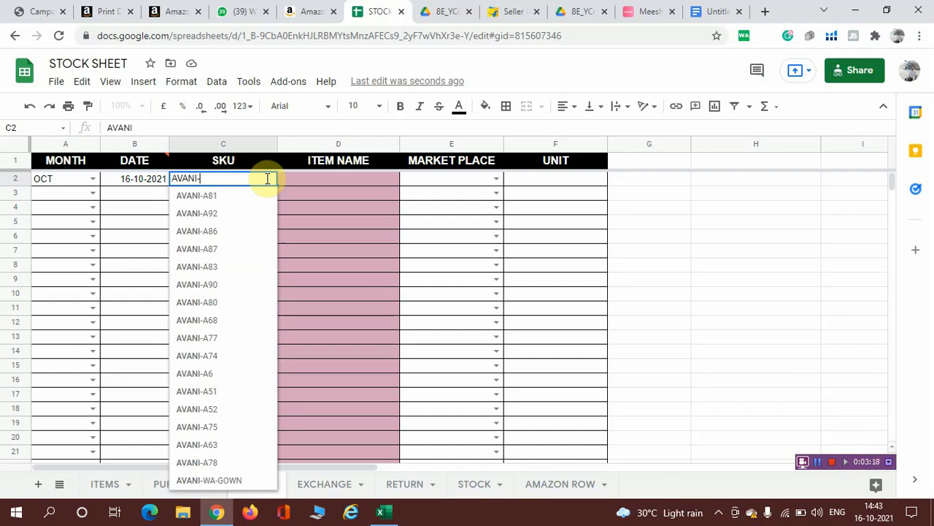
pyautogui.write('A21')
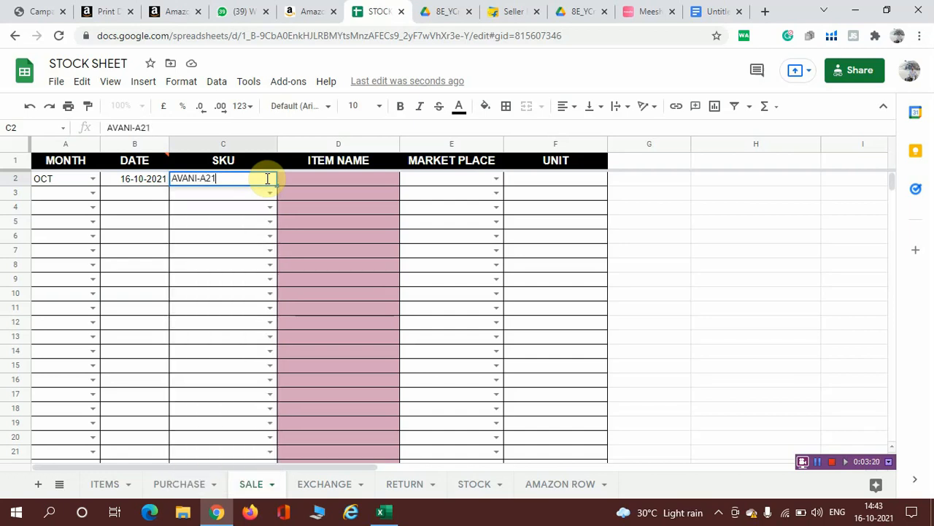
pyautogui.click(243, 222)
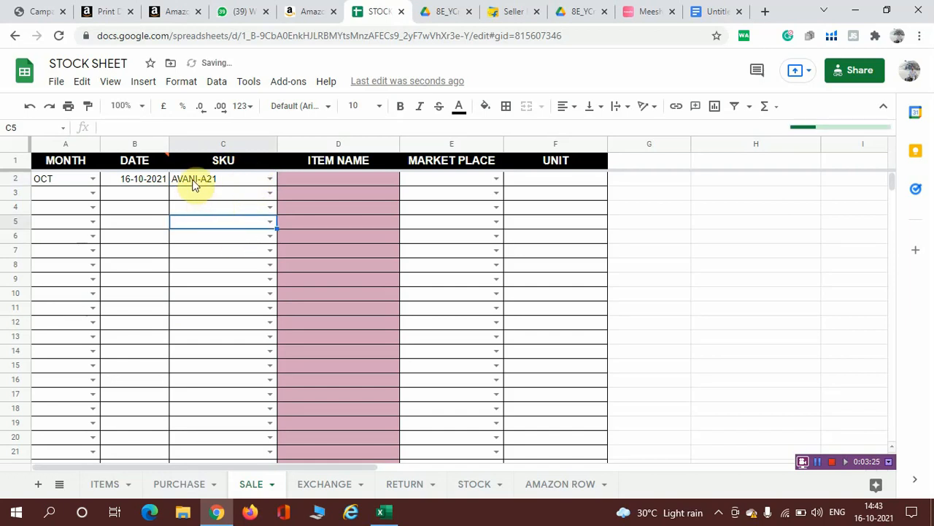
pyautogui.click(809, 463)
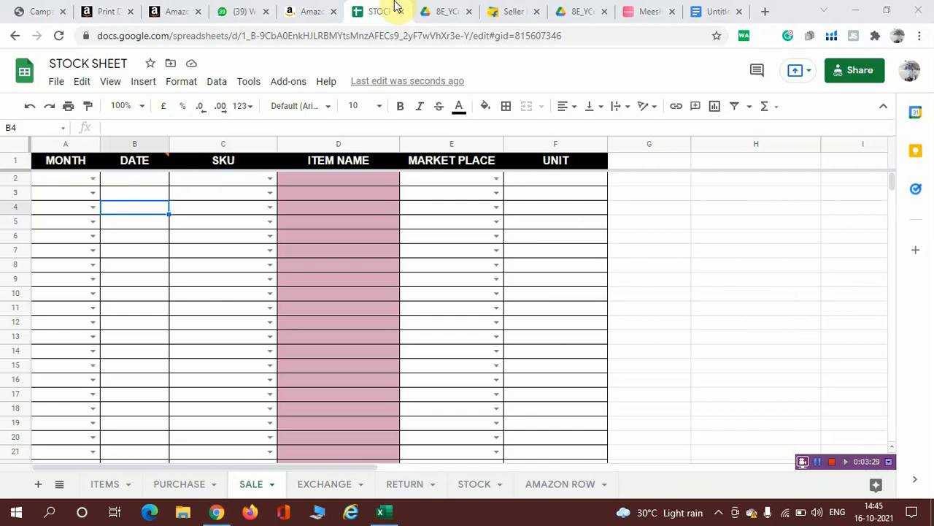
# Step: Enter month OCT and date 16-10-2021 for the sale in row 2 of the SALE sheet
pyautogui.click(95, 181)
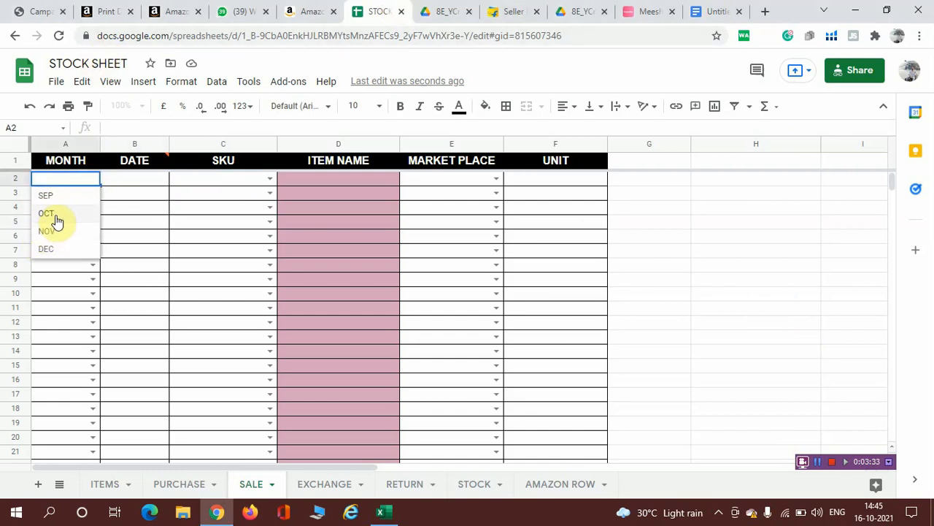
pyautogui.click(55, 213)
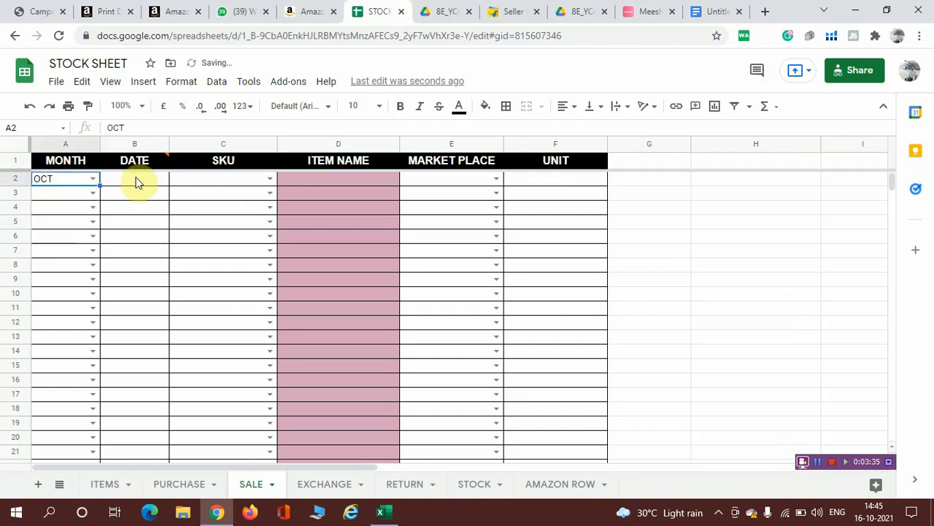
pyautogui.click(139, 179)
pyautogui.doubleClick(140, 179)
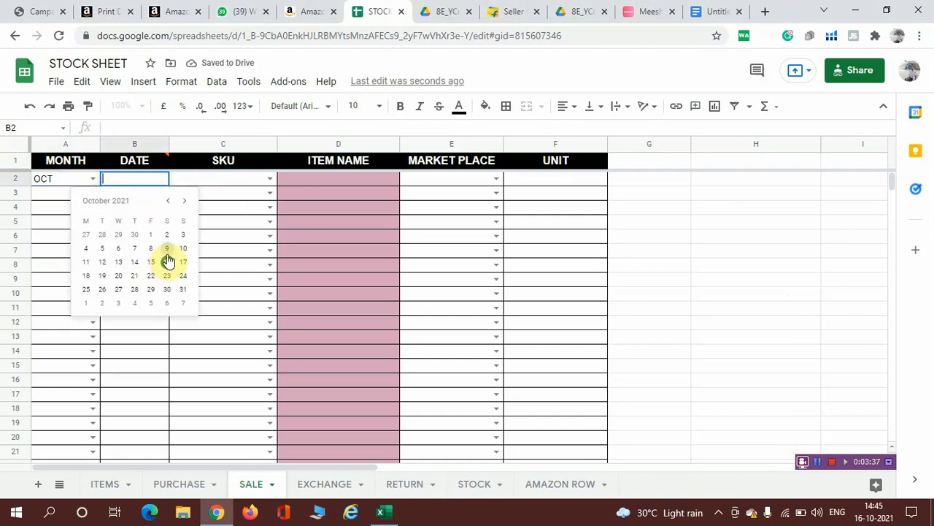
# Step: Choose AVANI-A21-L as the SKU and MEESHO as the marketplace for the sale in row 2
pyautogui.click(269, 179)
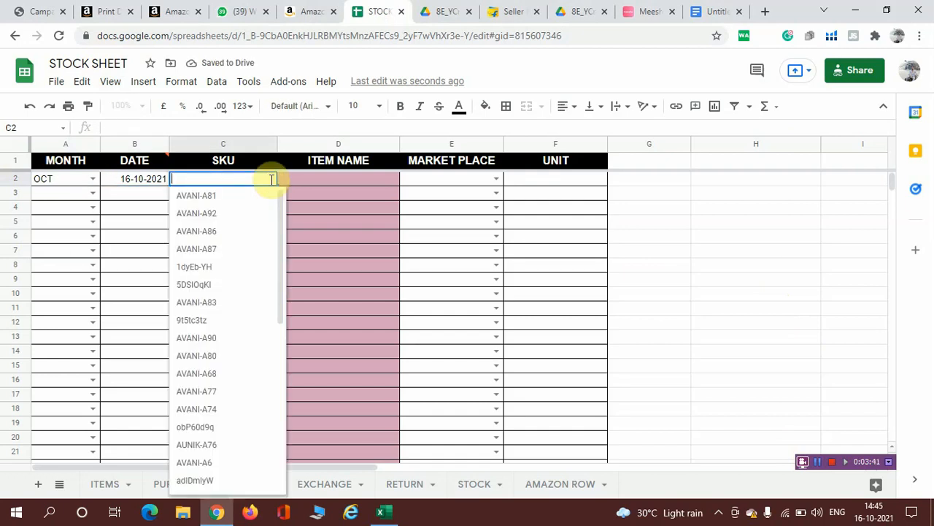
pyautogui.write('A21')
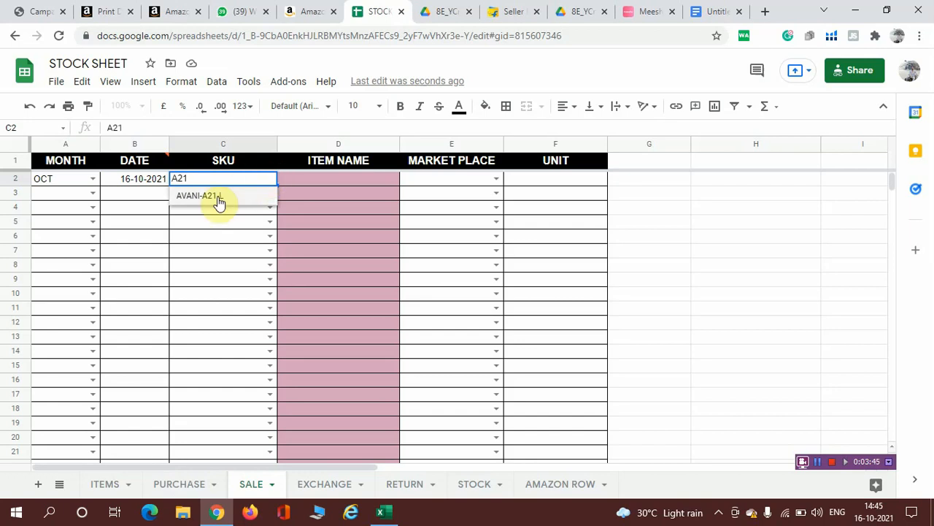
pyautogui.click(219, 197)
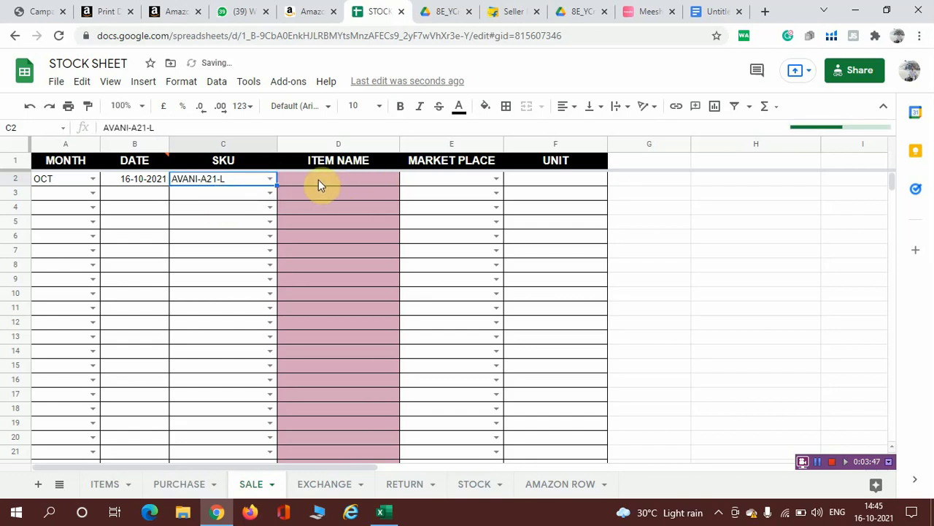
pyautogui.click(495, 180)
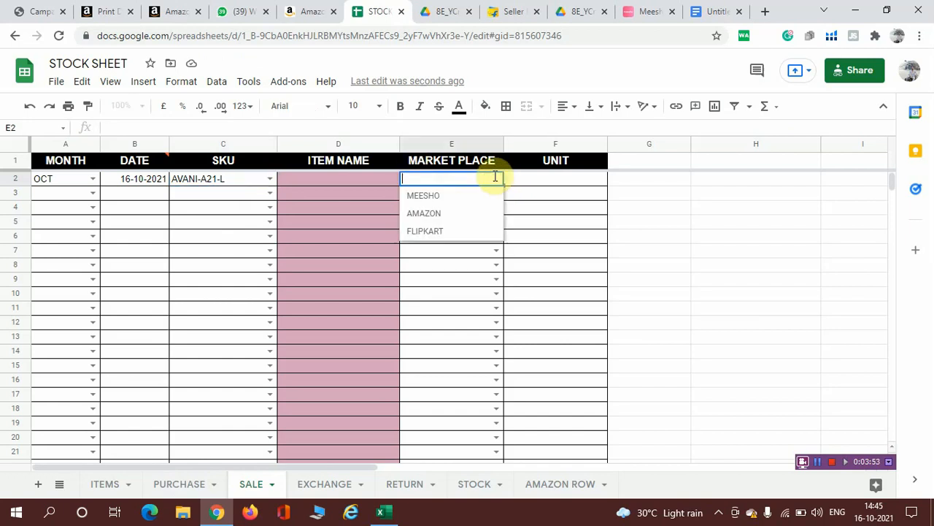
pyautogui.click(435, 196)
# Step: Copy the item name lookup formula from D3 into the empty item name cell D2 of the SALE sheet
pyautogui.click(341, 180)
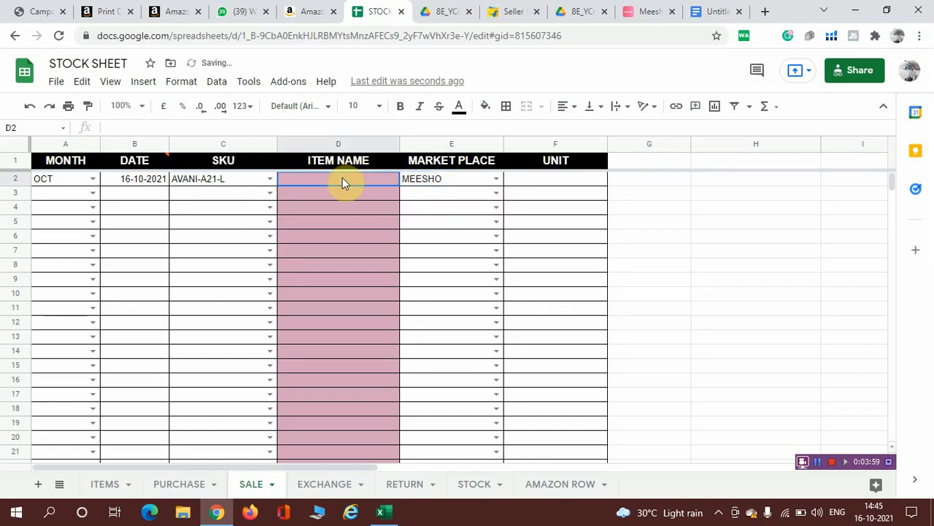
pyautogui.click(336, 198)
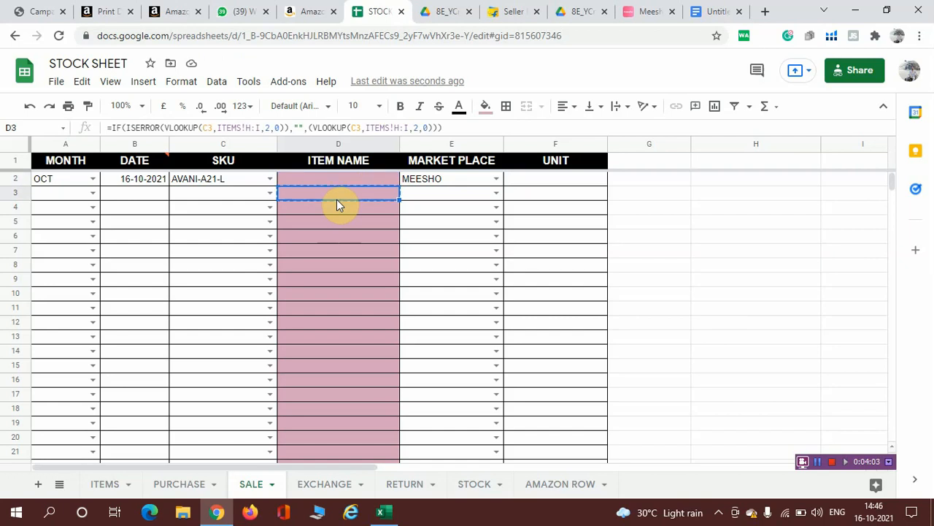
pyautogui.click(333, 181)
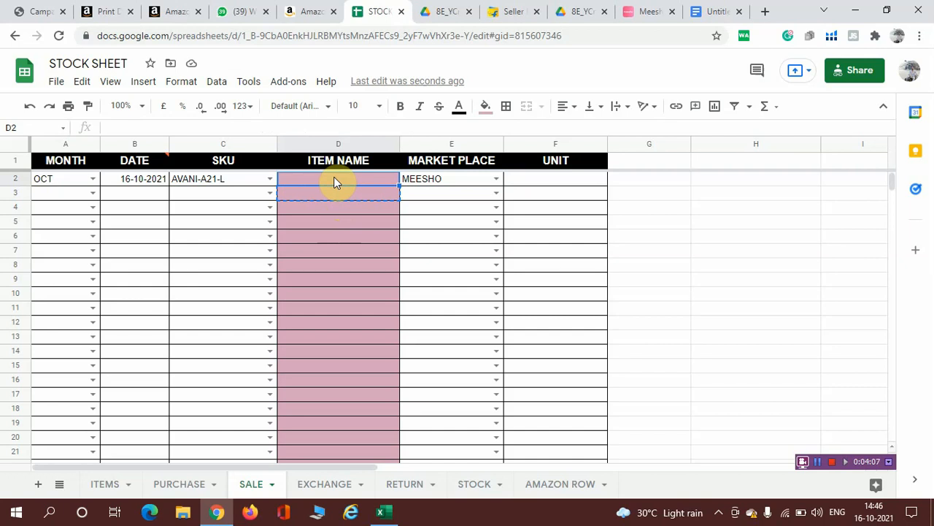
pyautogui.write('=IF(ISERROR(VLOOKUP(C2,ITEMS!H:I,2,0)),"",(VLOOKUP(C2,ITEMS!H:I,2,0)))')
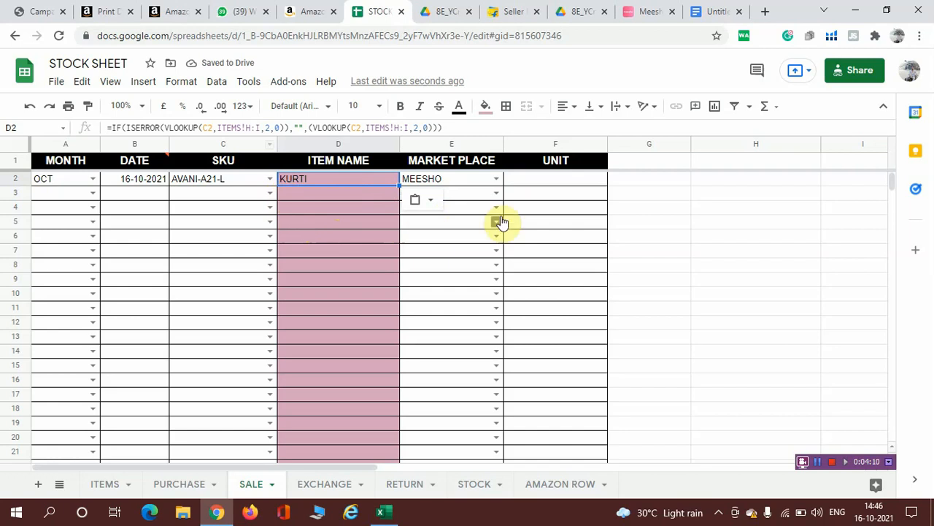
# Step: Enter 2 units for the AVANI-A21-L sale in row 2 of the SALE sheet
pyautogui.doubleClick(541, 178)
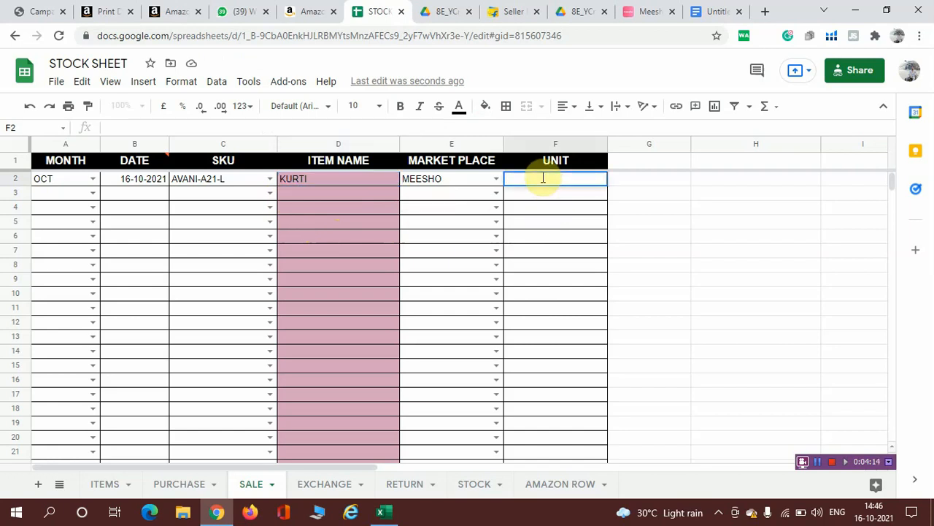
pyautogui.click(639, 263)
# Step: Check the sale and stock quantities for AVANI-A21-L on the STOCK sheet and open the EXCHANGE sheet
pyautogui.click(474, 485)
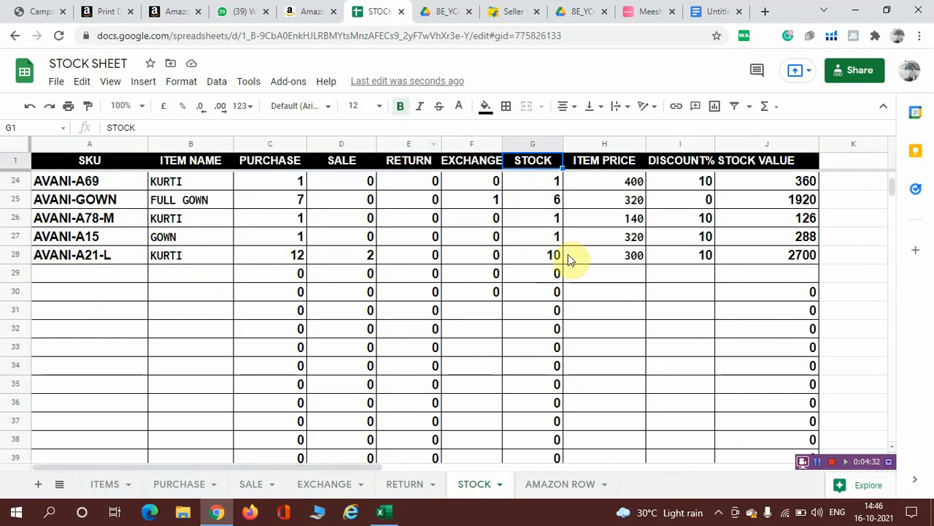
pyautogui.scroll(7, 396, 236)
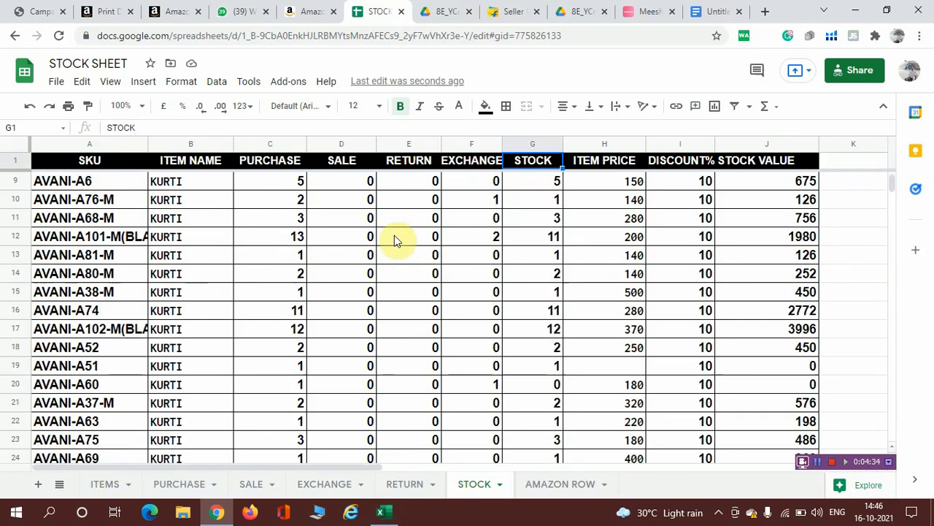
pyautogui.click(328, 484)
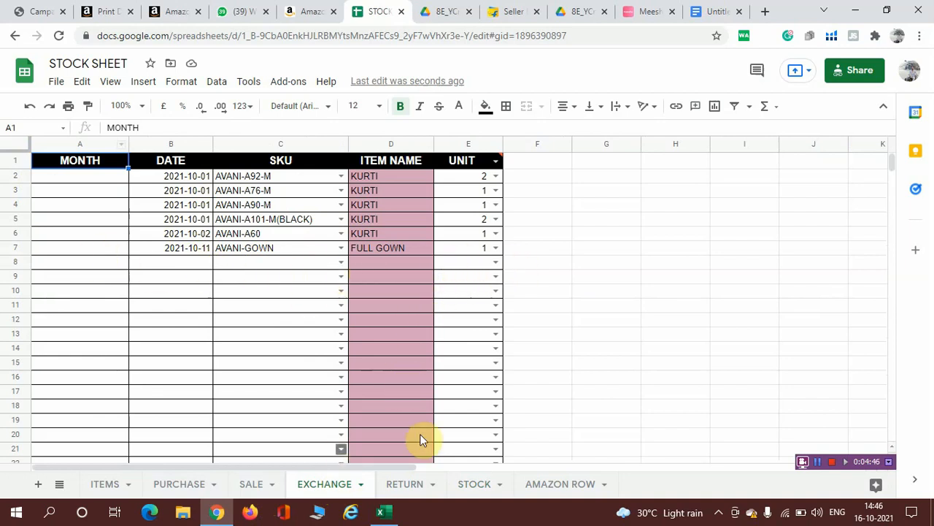
# Step: Open the RETURN sheet and choose 1dyEb-YH as the SKU in row 2
pyautogui.click(409, 484)
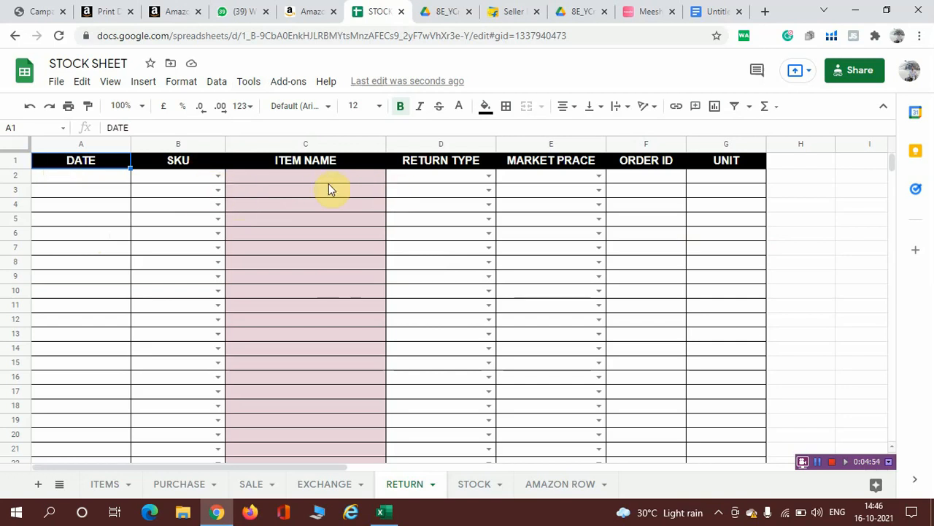
pyautogui.click(218, 178)
pyautogui.click(173, 267)
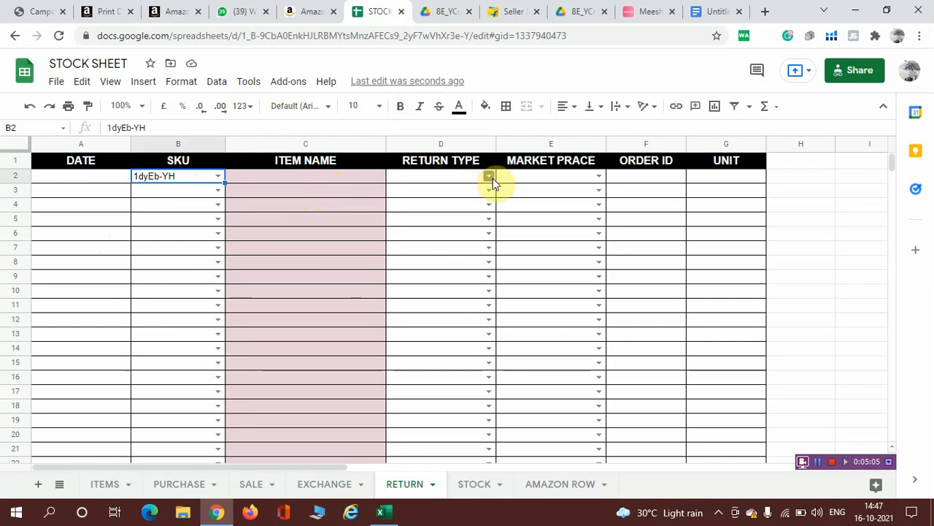
# Step: Copy the item name lookup formula from C9 into the empty item name cell C2 of the RETURN sheet
pyautogui.click(300, 168)
pyautogui.click(303, 179)
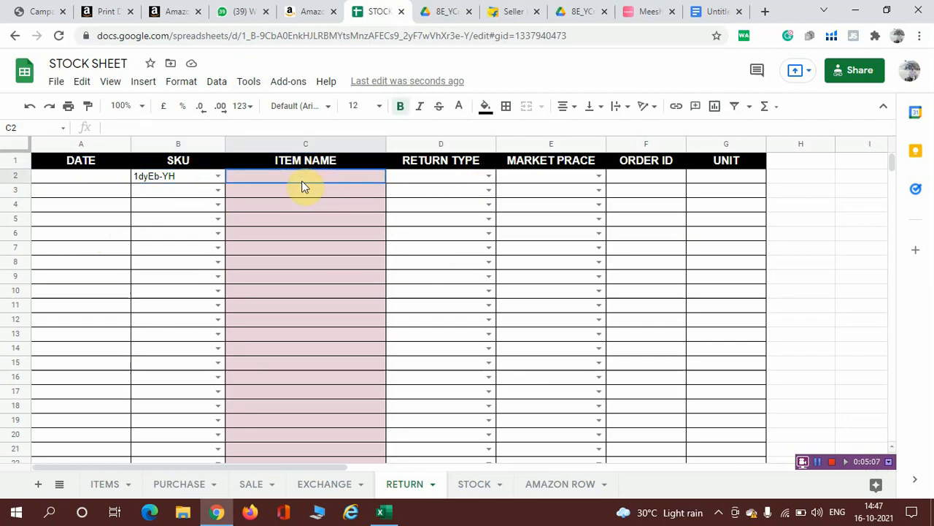
pyautogui.click(289, 194)
pyautogui.click(278, 236)
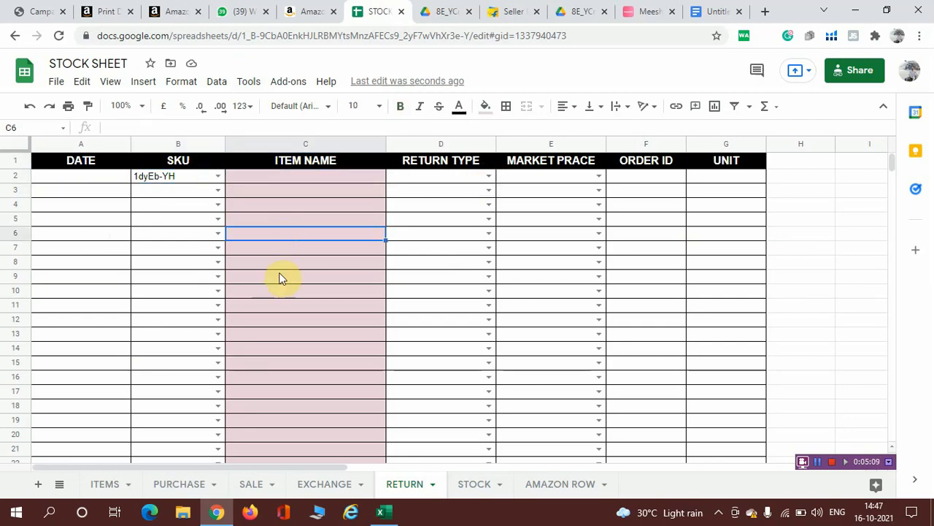
pyautogui.click(281, 275)
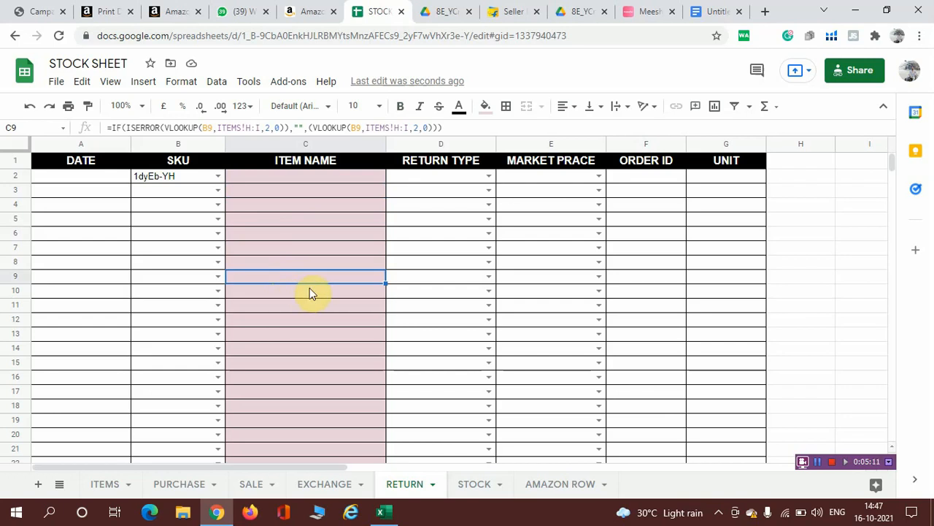
pyautogui.hotkey('ctrl', 'c')
pyautogui.click(312, 179)
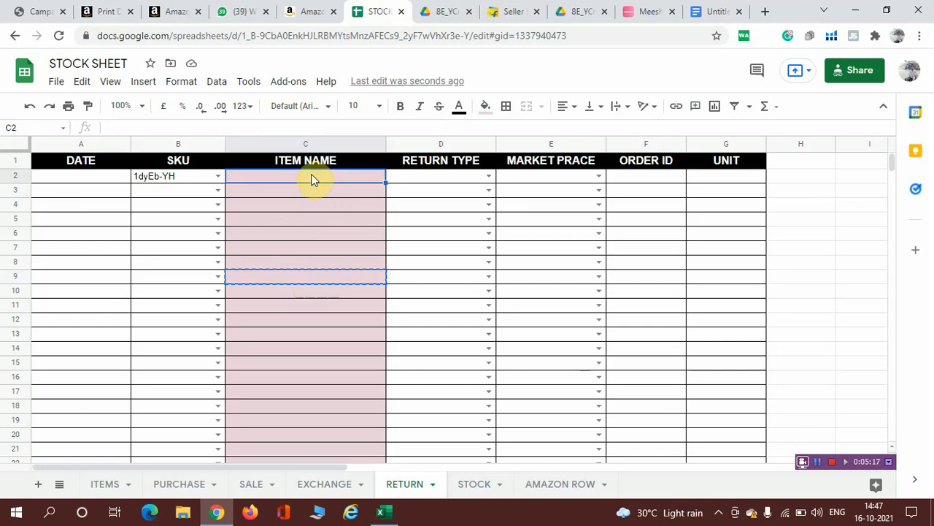
pyautogui.hotkey('ctrl', 'v')
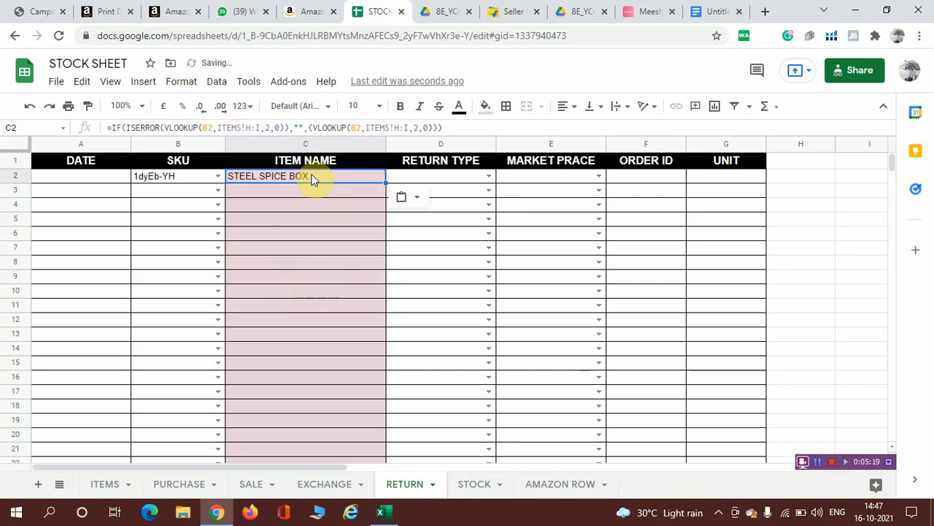
# Step: Review the return type choices and the marketplace, order ID and unit cells for row 2 of the RETURN sheet
pyautogui.click(437, 246)
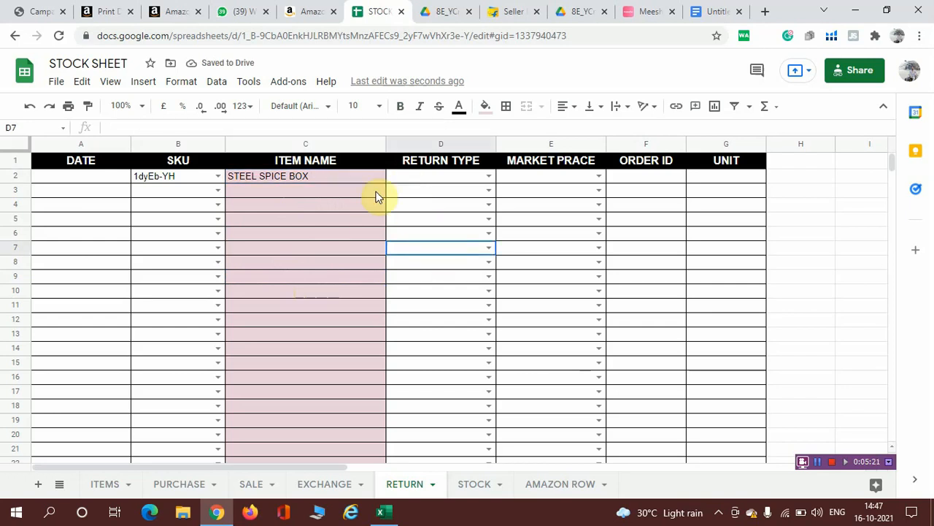
pyautogui.doubleClick(483, 179)
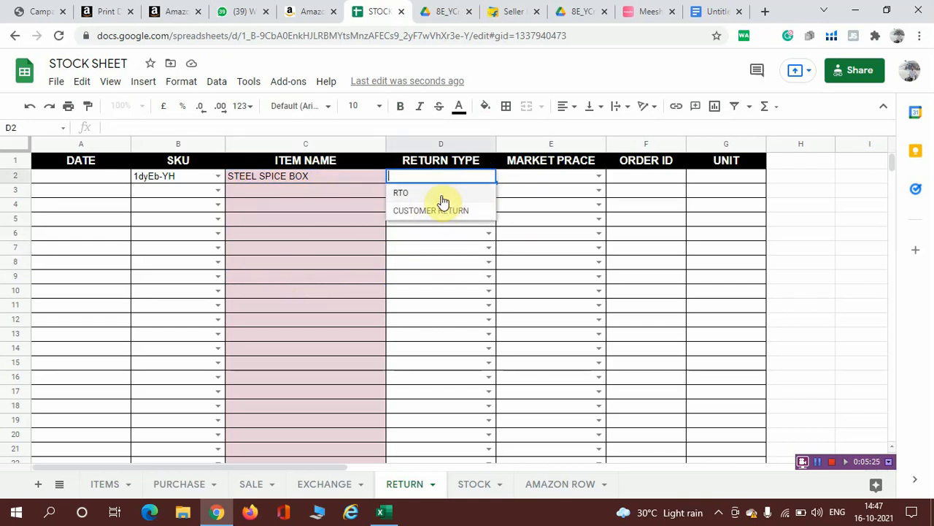
pyautogui.click(599, 176)
pyautogui.click(649, 184)
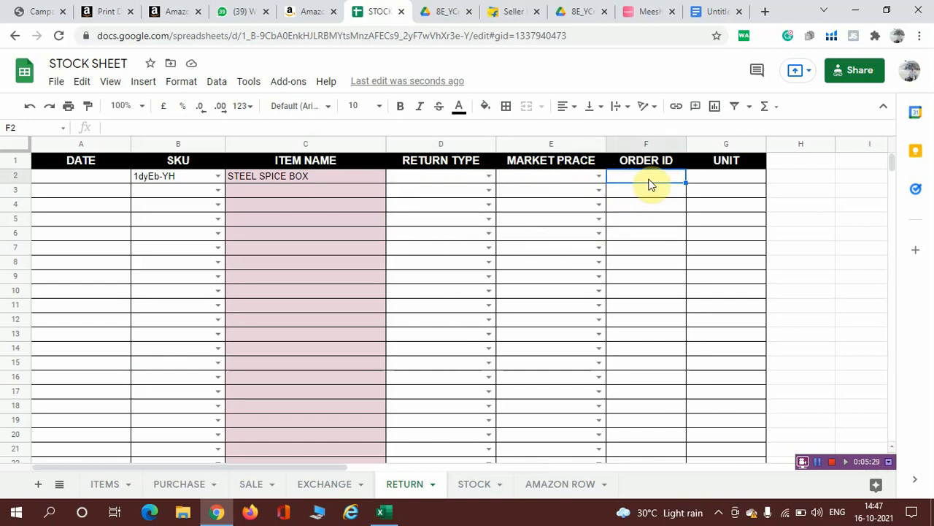
pyautogui.click(714, 183)
# Step: Review the SKU rows on the STOCK sheet, including their stock quantities, item prices, discounts and stock values
pyautogui.click(473, 488)
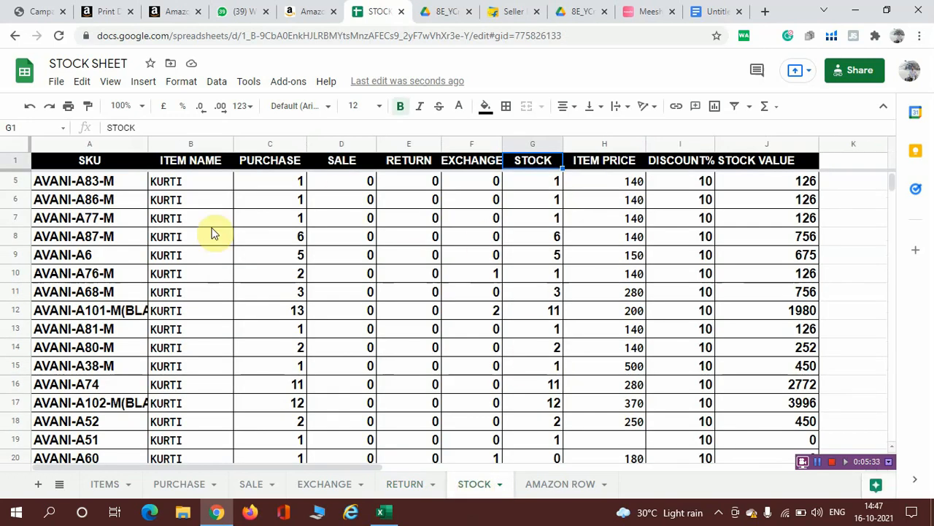
pyautogui.scroll(-3, 538, 302)
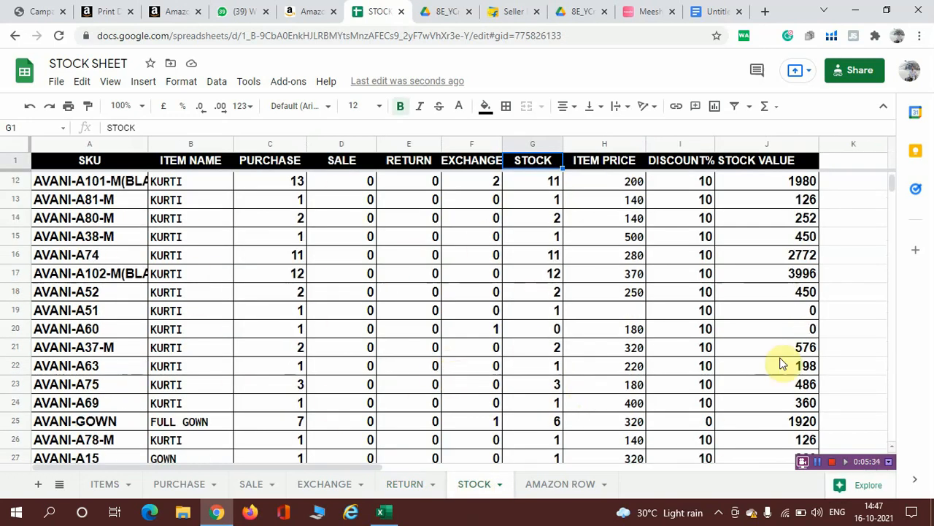
pyautogui.scroll(-5, 709, 328)
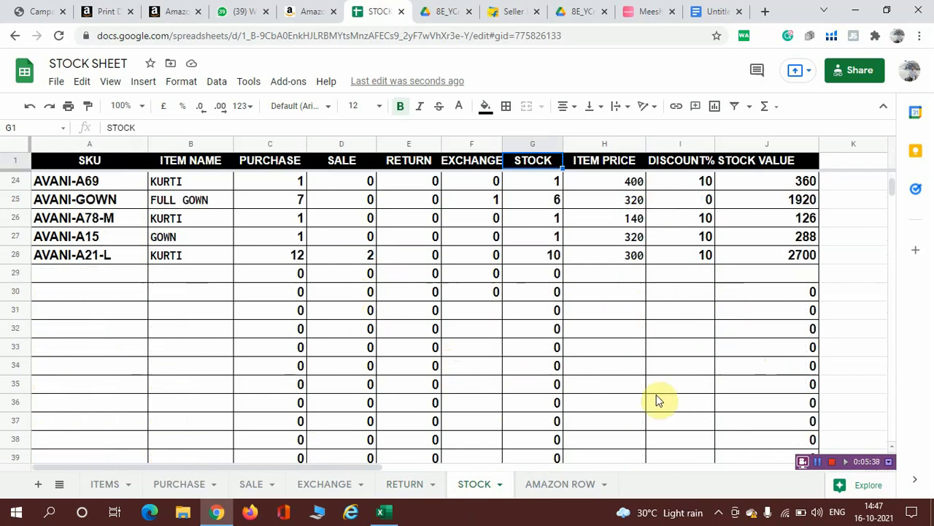
pyautogui.moveTo(351, 465); pyautogui.dragTo(496, 475)
pyautogui.hscroll(-3, 439, 473)
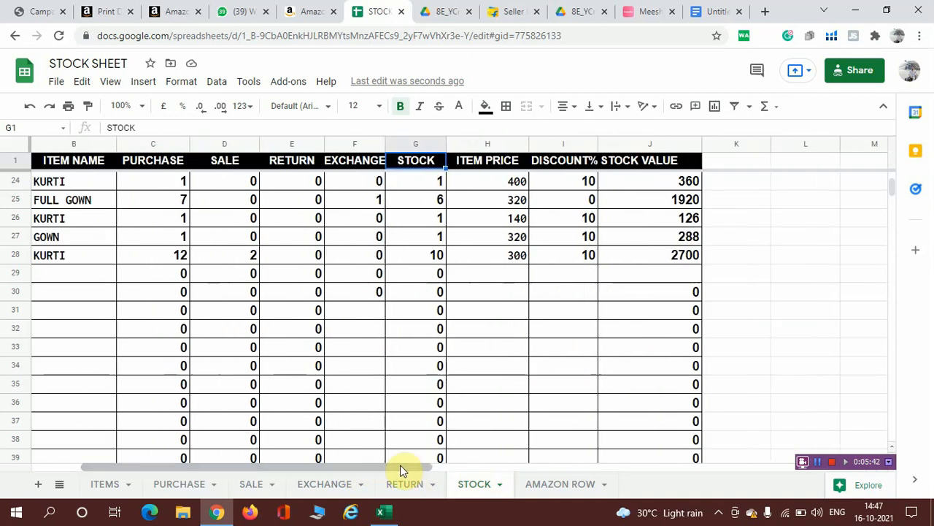
pyautogui.scroll(2, 488, 379)
pyautogui.scroll(6, 420, 241)
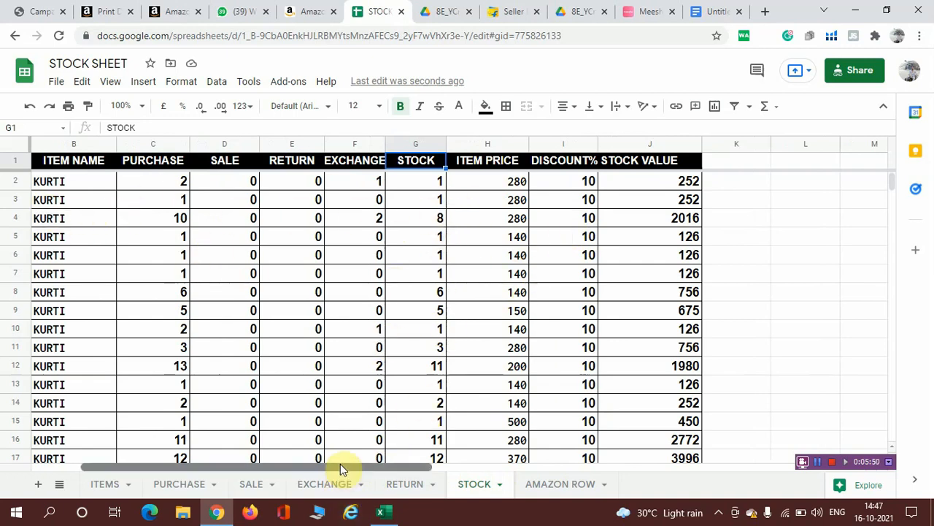
pyautogui.moveTo(340, 464); pyautogui.dragTo(236, 455)
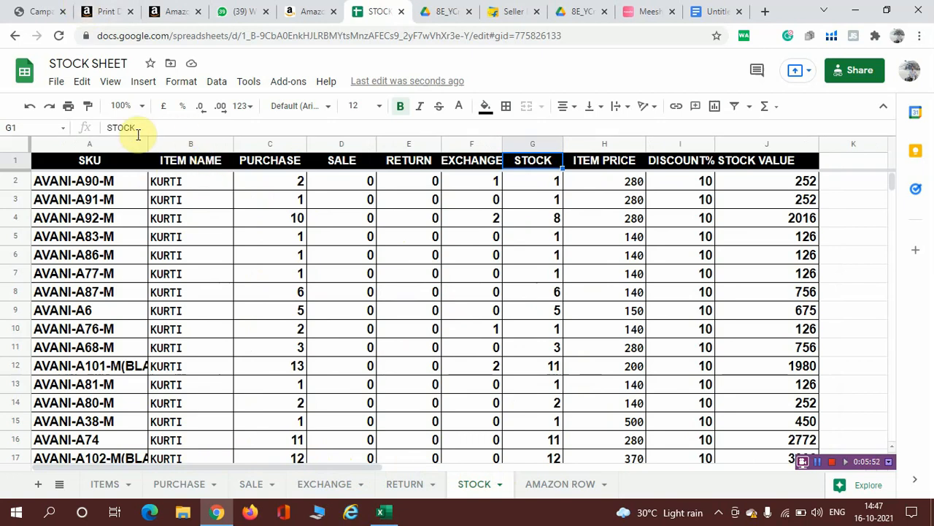
# Step: Examine the SKU and item name columns and the return and exchange formulas on the STOCK sheet, then view the PURCHASE sheet
pyautogui.click(102, 144)
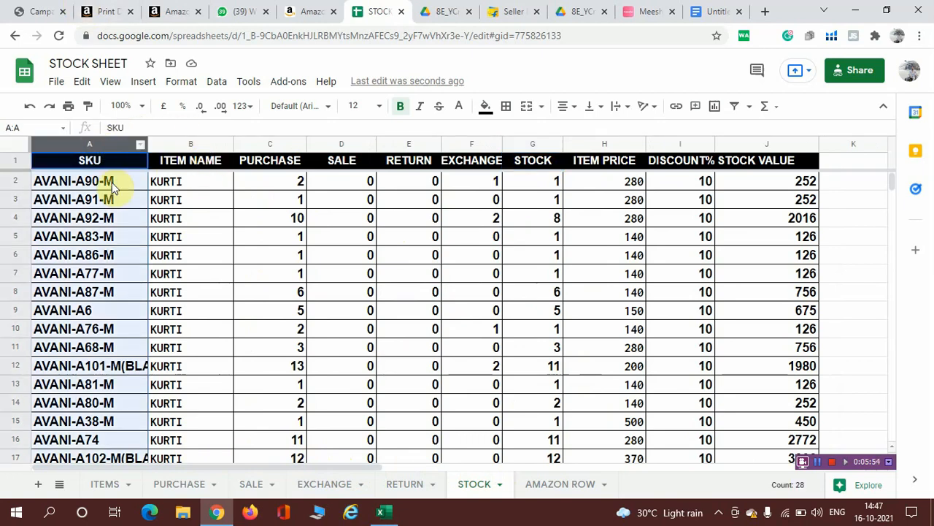
pyautogui.click(192, 142)
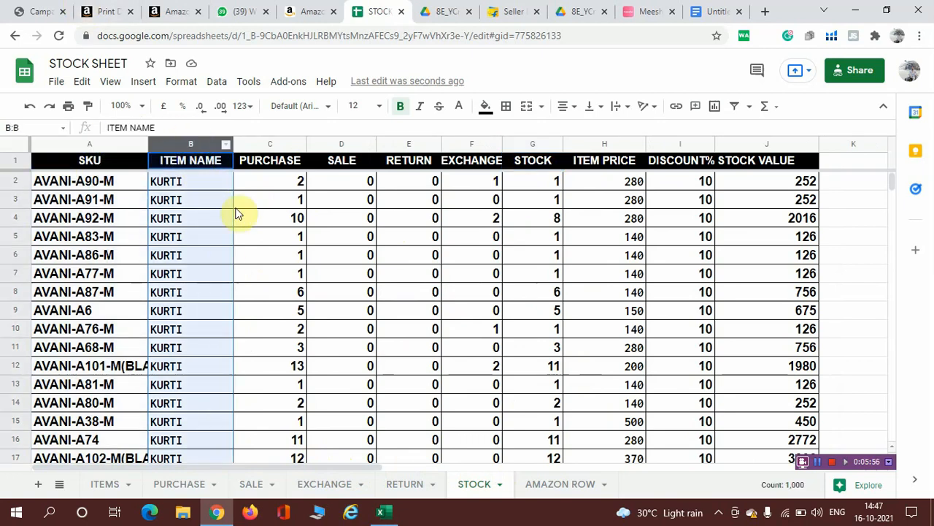
pyautogui.click(400, 256)
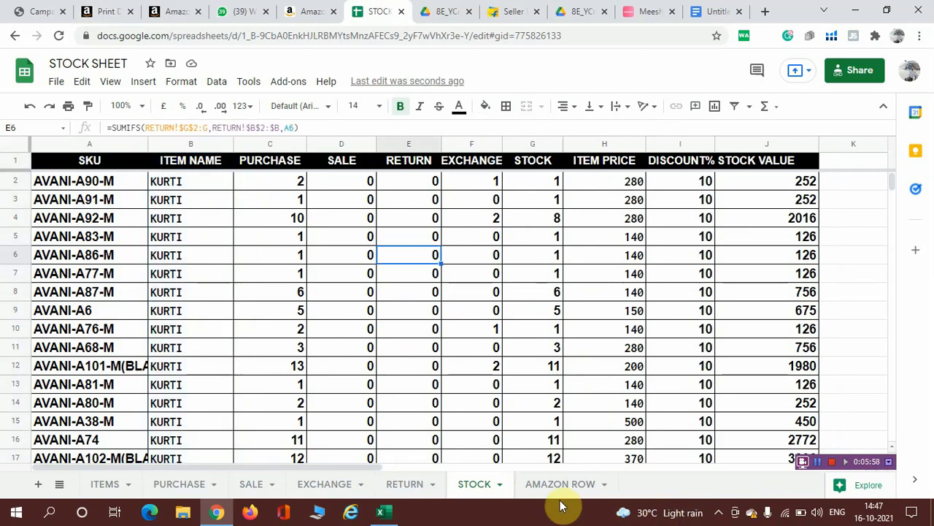
pyautogui.moveTo(355, 474); pyautogui.dragTo(305, 455)
pyautogui.click(495, 323)
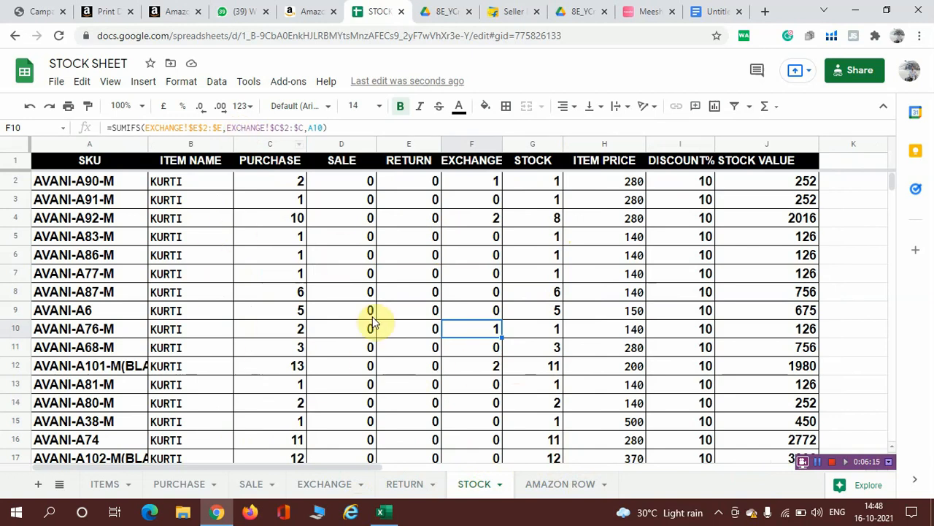
pyautogui.click(177, 483)
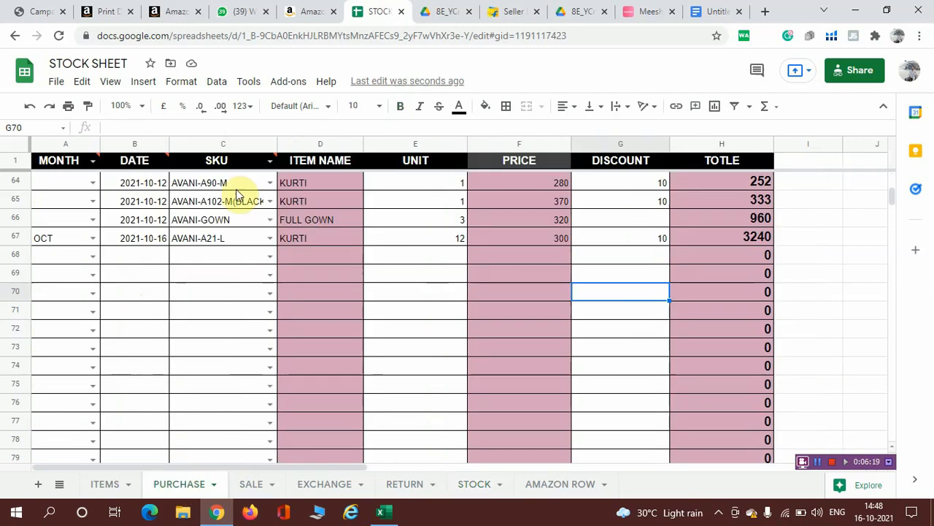
pyautogui.click(269, 486)
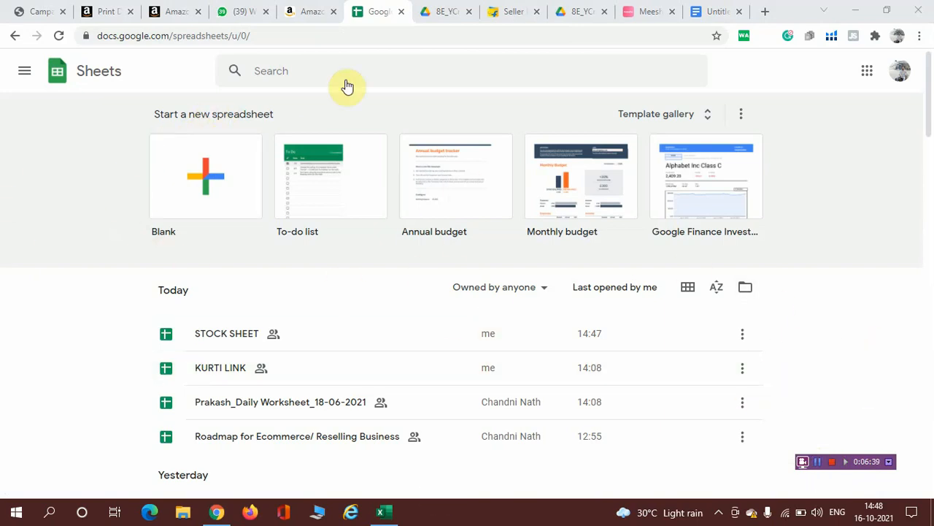
# Step: Create a blank spreadsheet and rename its first sheet ITEM
pyautogui.click(208, 173)
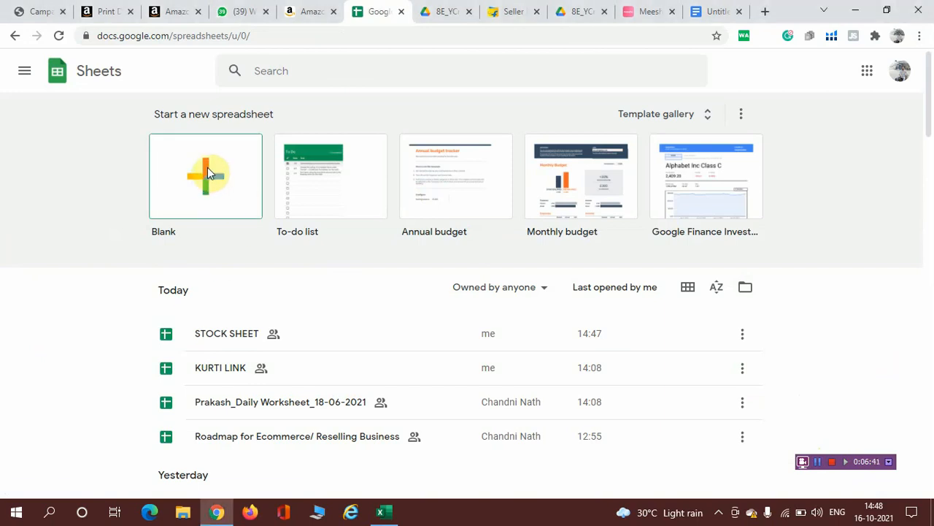
pyautogui.click(208, 173)
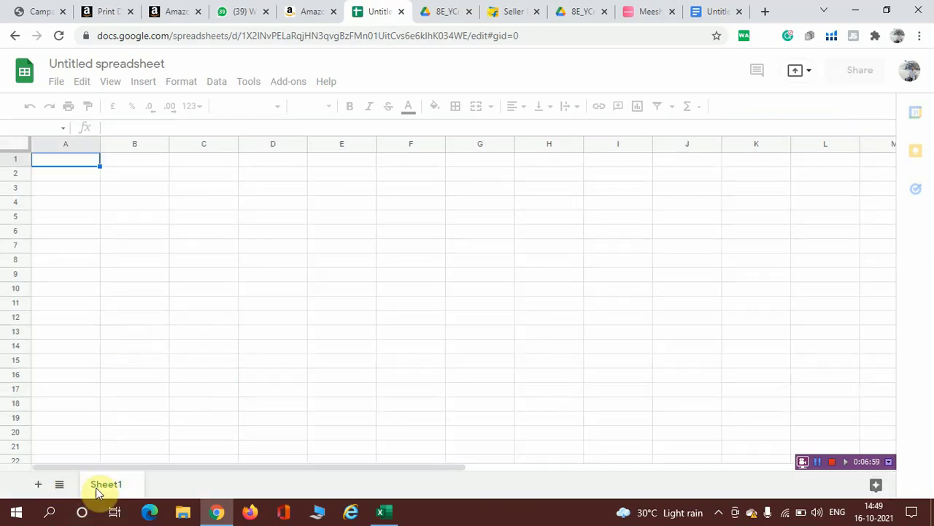
pyautogui.doubleClick(122, 489)
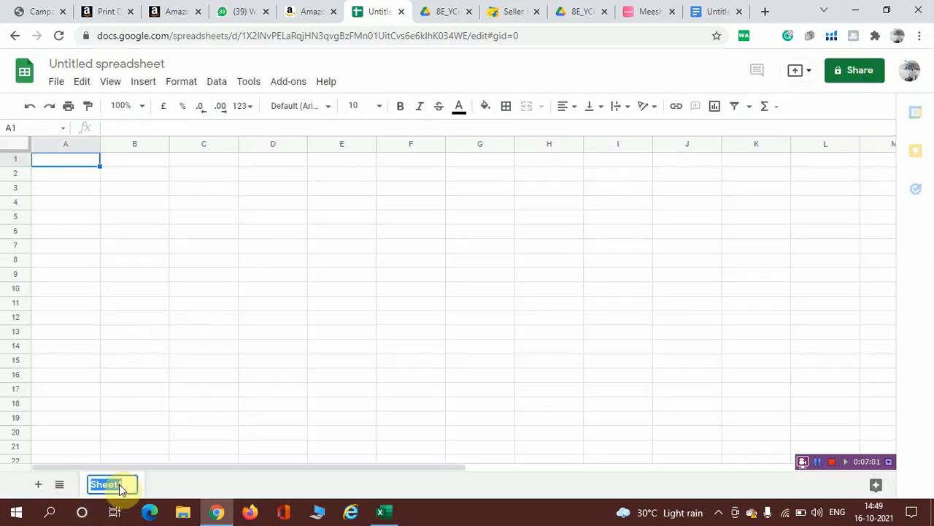
pyautogui.press('BackSpace')
pyautogui.write('ITEM')
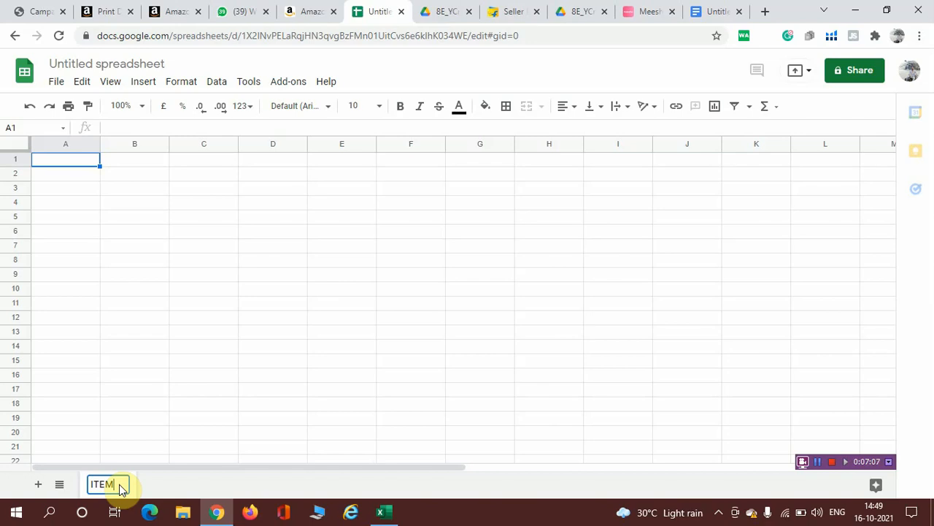
# Step: Add two sheets after ITEM and name them SALE and PURCHASE
pyautogui.click(39, 486)
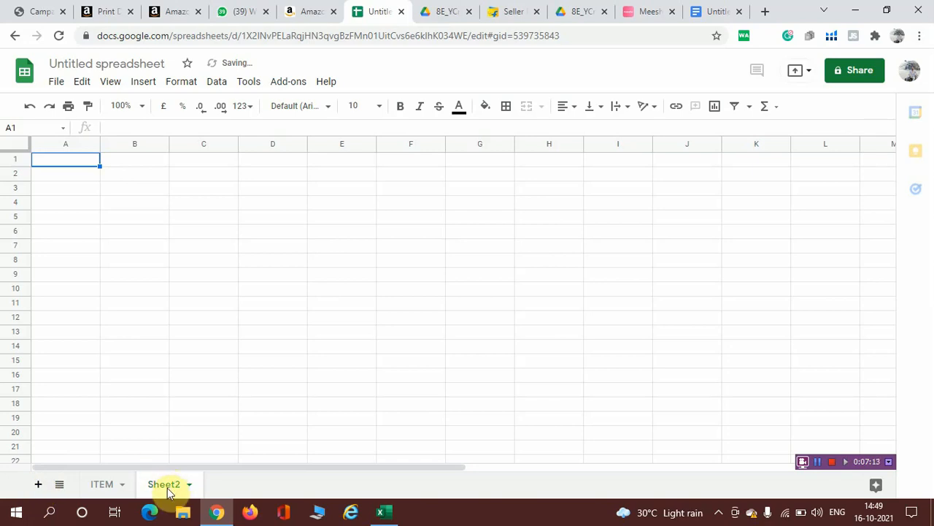
pyautogui.doubleClick(168, 488)
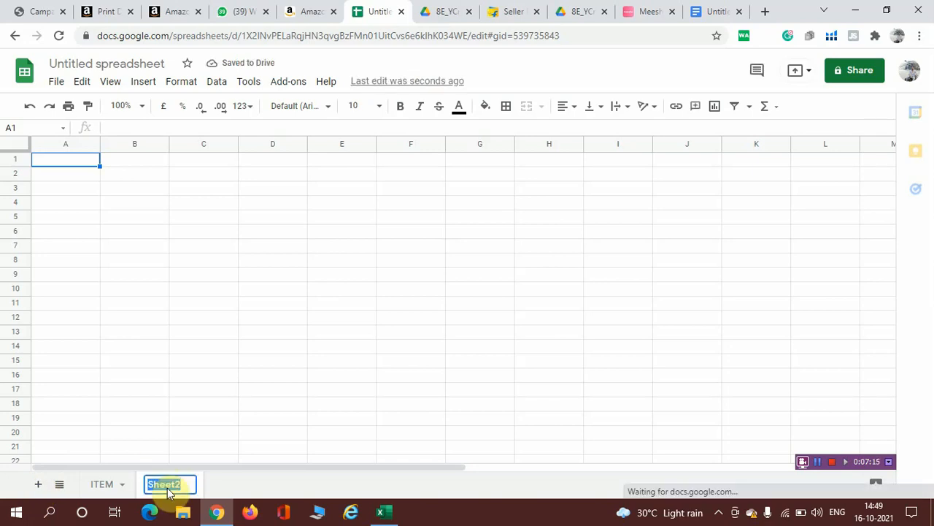
pyautogui.write('SALE')
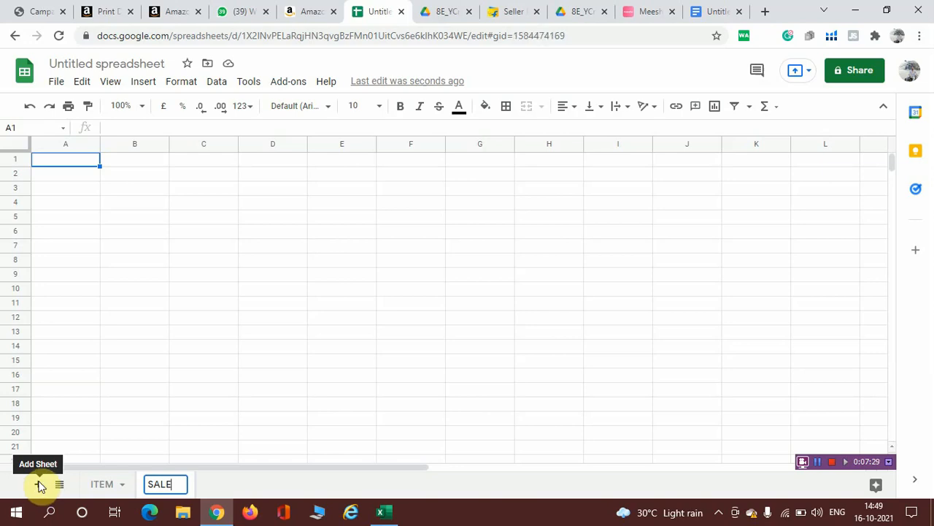
pyautogui.click(39, 484)
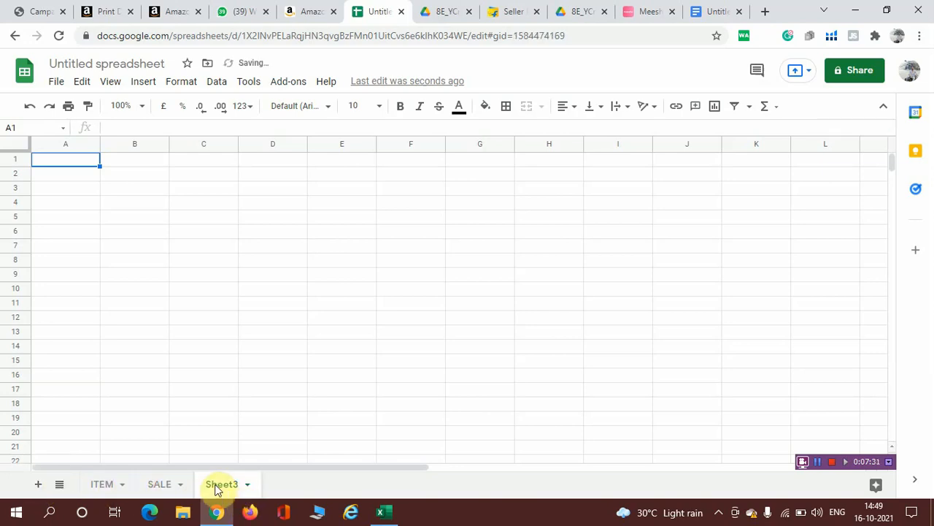
pyautogui.doubleClick(219, 485)
pyautogui.write('PURCHASE')
# Step: Add two more sheets after PURCHASE and name them EXCHANGE and RETURN
pyautogui.click(39, 486)
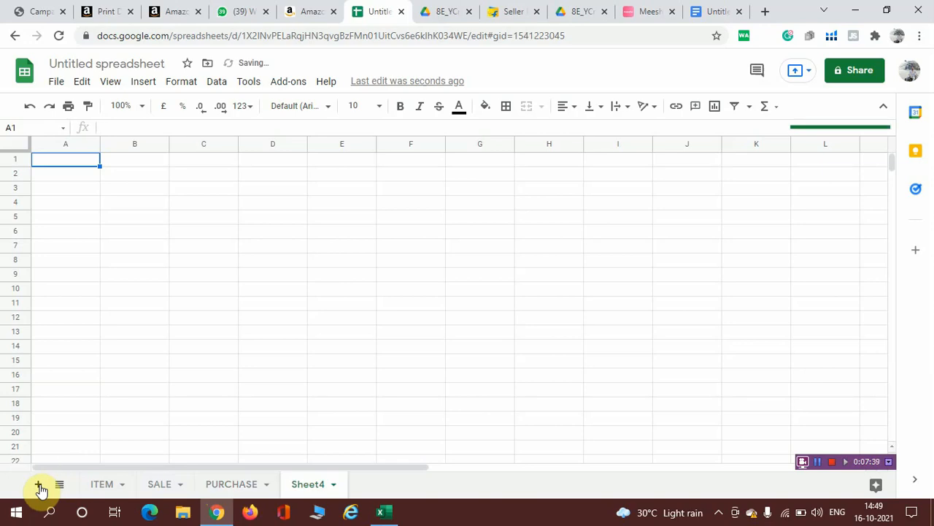
pyautogui.doubleClick(307, 484)
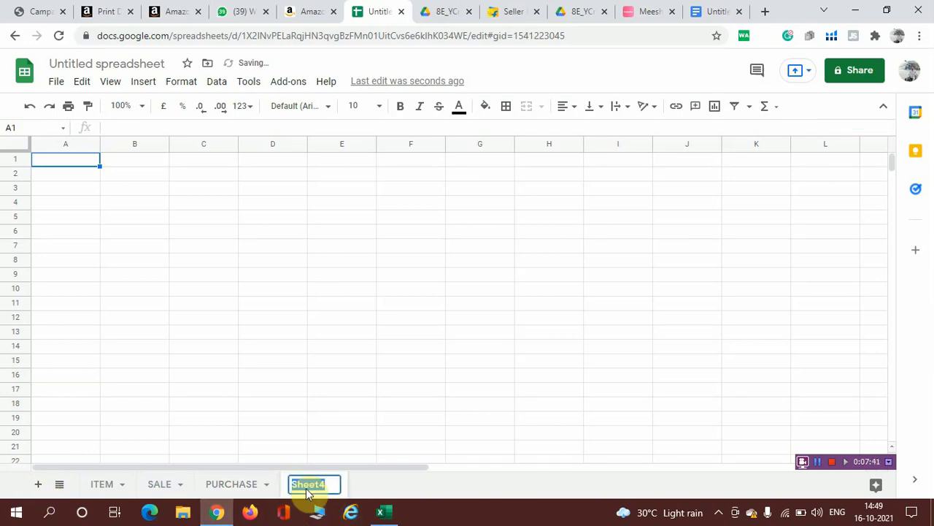
pyautogui.write('EXCHANGE')
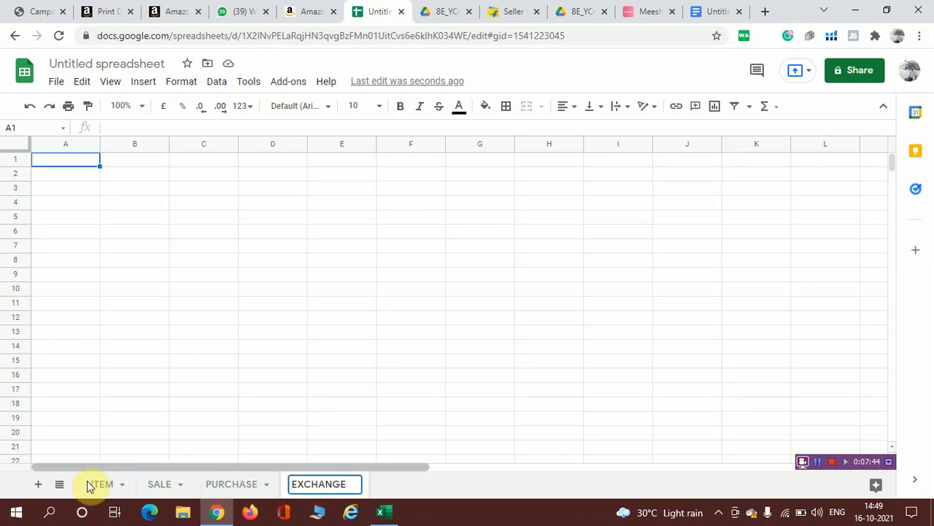
pyautogui.click(40, 488)
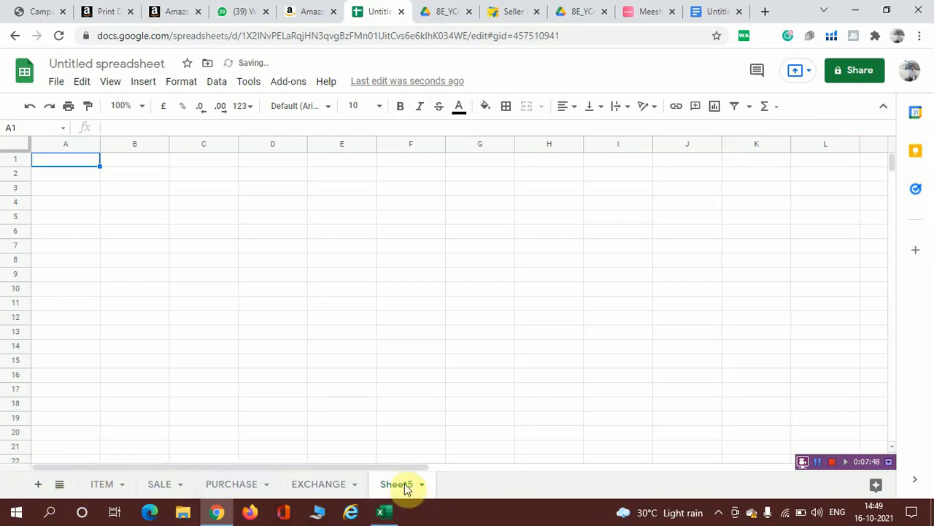
pyautogui.doubleClick(403, 485)
pyautogui.write('RETUR')
pyautogui.write('B')
pyautogui.press('BackSpace')
pyautogui.write('N')
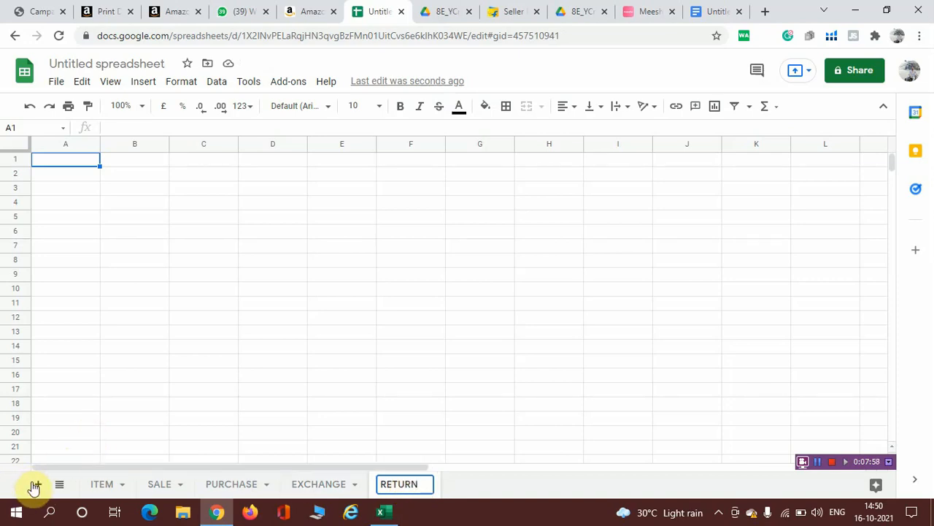
# Step: Add a sheet after RETURN and name it STOCK
pyautogui.click(35, 485)
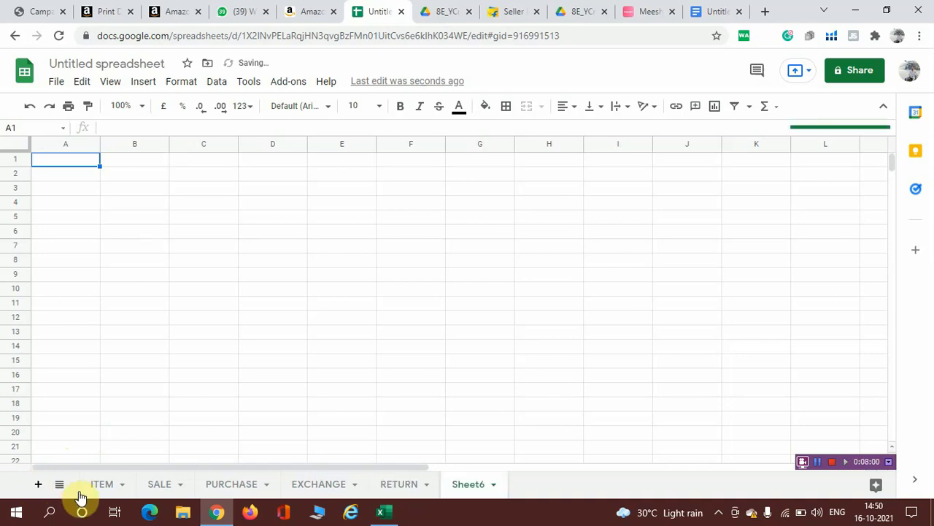
pyautogui.doubleClick(475, 487)
pyautogui.write('S')
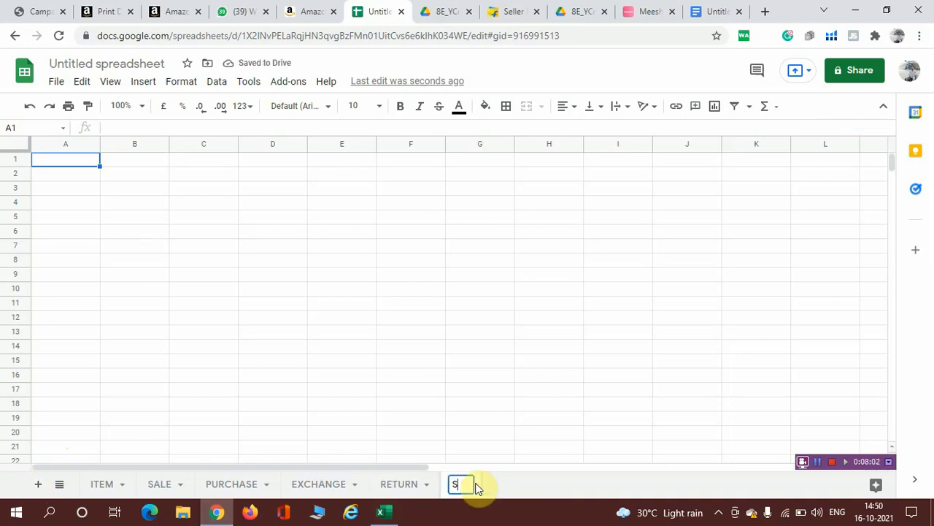
pyautogui.write('TOCK')
pyautogui.click(372, 320)
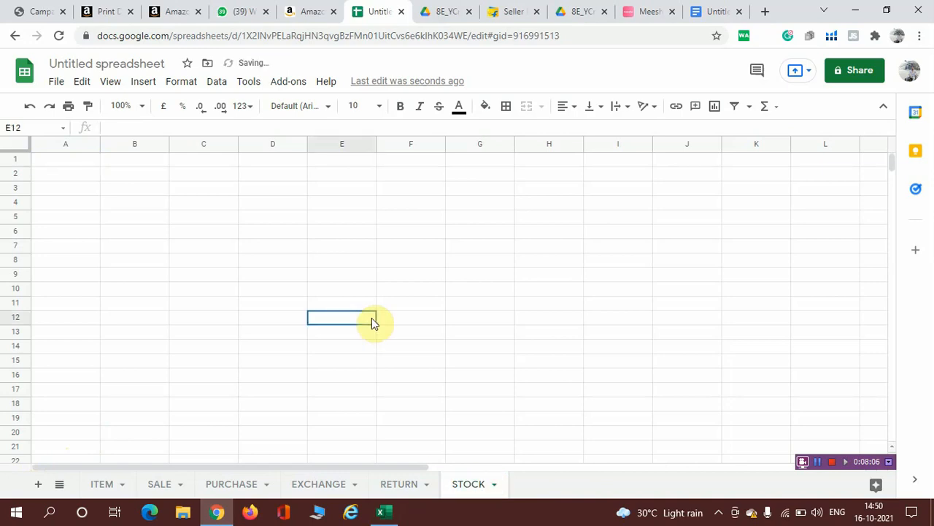
# Step: Enter the first product name, FAN CLENER, in cell A2 of the ITEM sheet
pyautogui.click(122, 489)
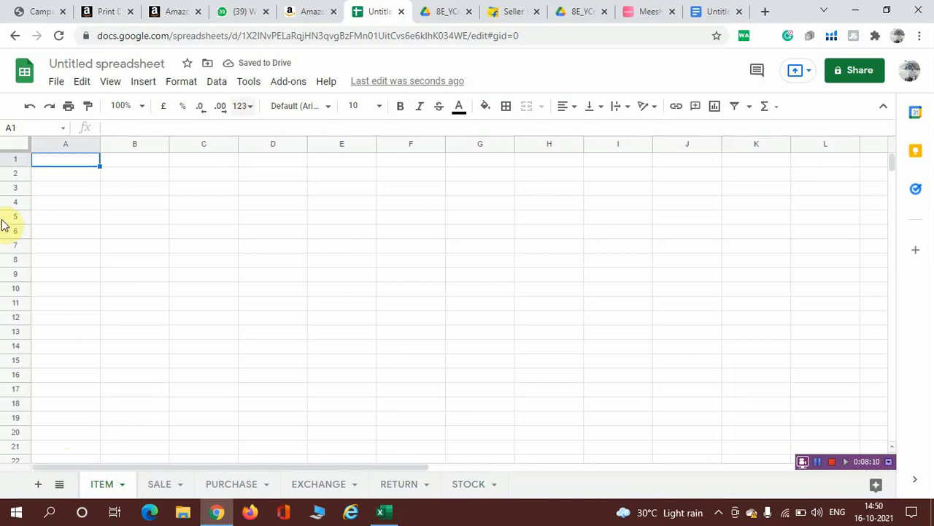
pyautogui.click(107, 178)
pyautogui.click(82, 183)
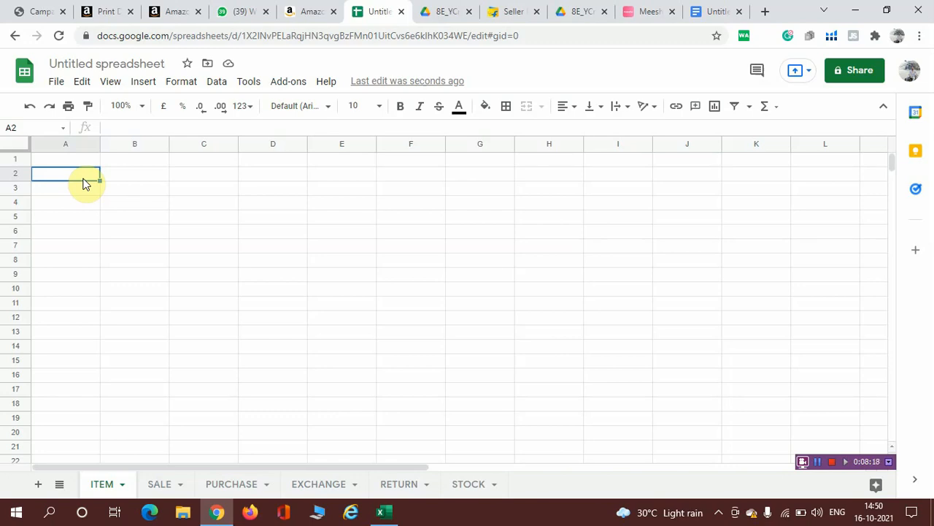
pyautogui.write('FAND')
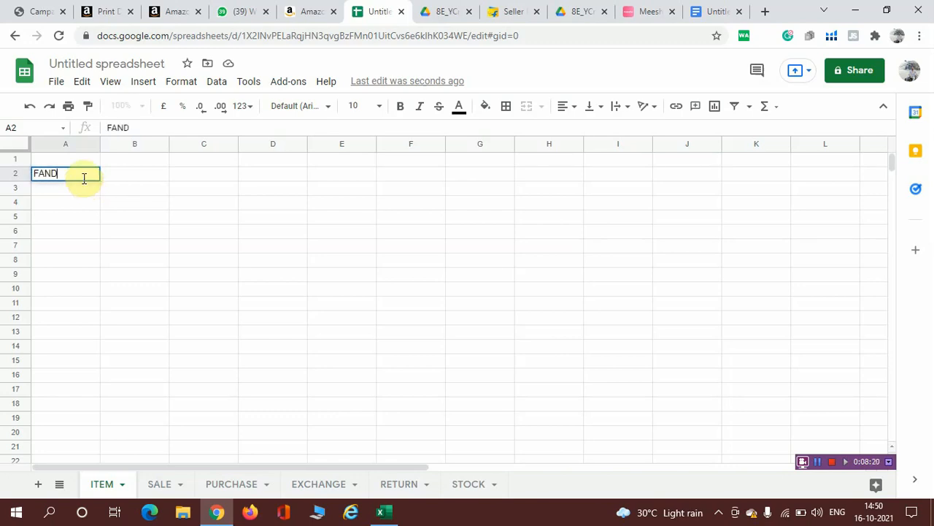
pyautogui.press('BackSpace')
pyautogui.write('CLE')
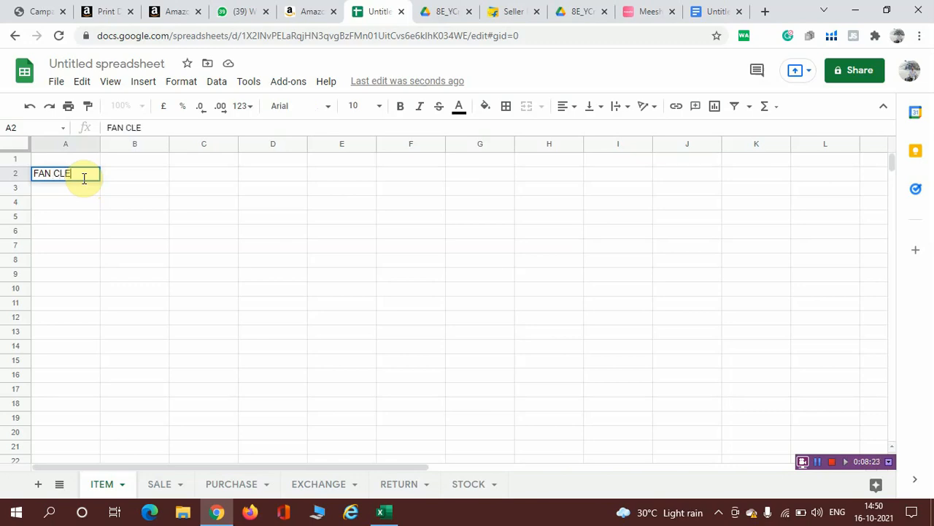
pyautogui.write('NER')
pyautogui.press('Return')
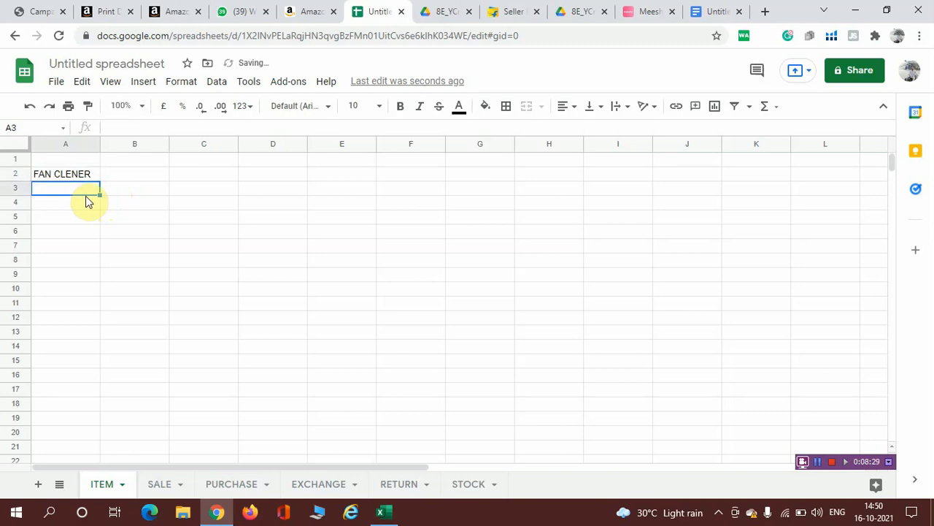
# Step: Enter the product names LAPTOP, KEYWORD, WIRE and CHOOPER in cells A3 to A6
pyautogui.write('LAPTOP')
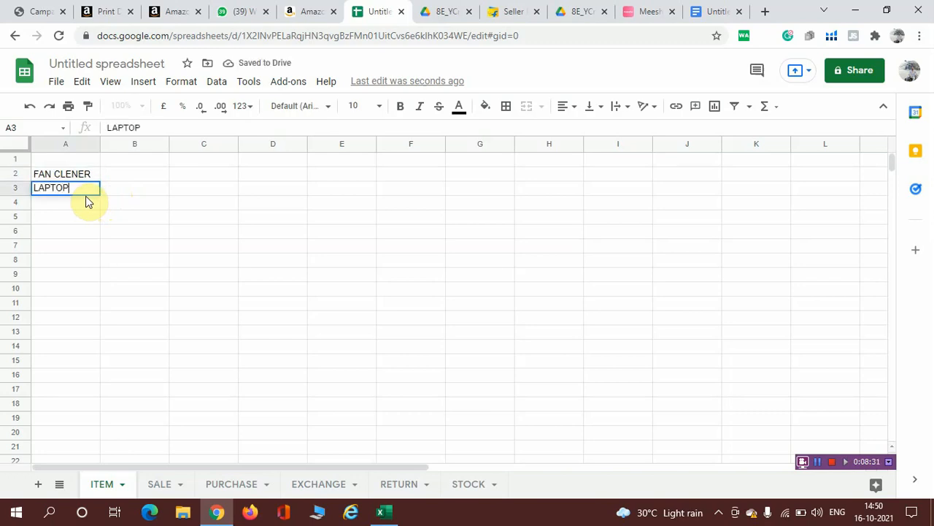
pyautogui.press('Return')
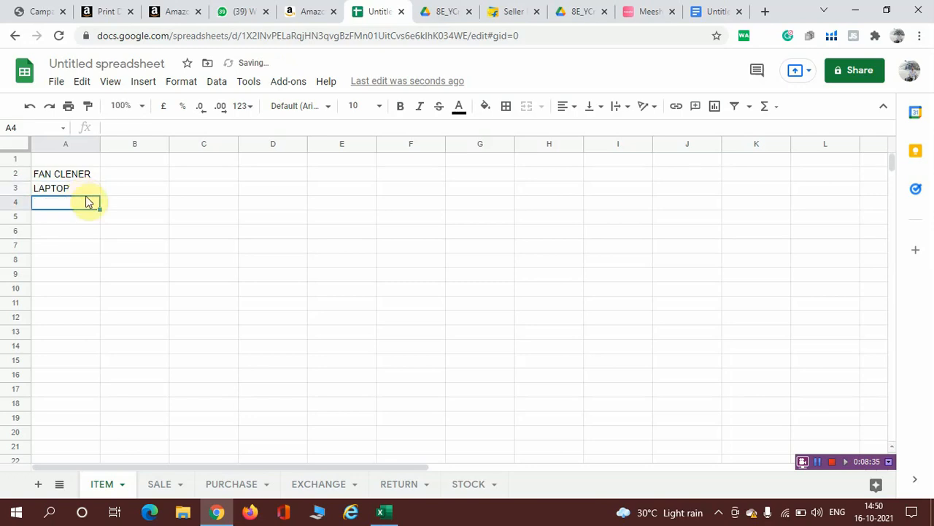
pyautogui.write('KEYWORD')
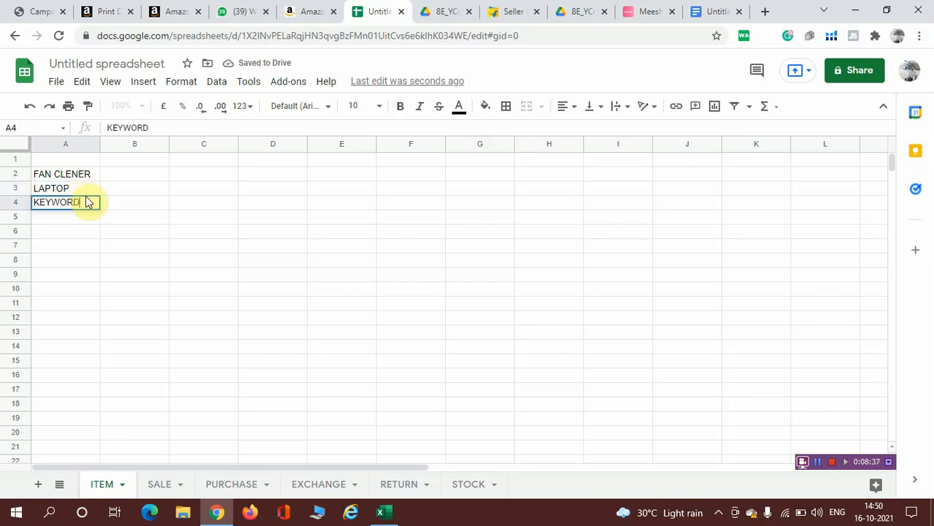
pyautogui.press('Return')
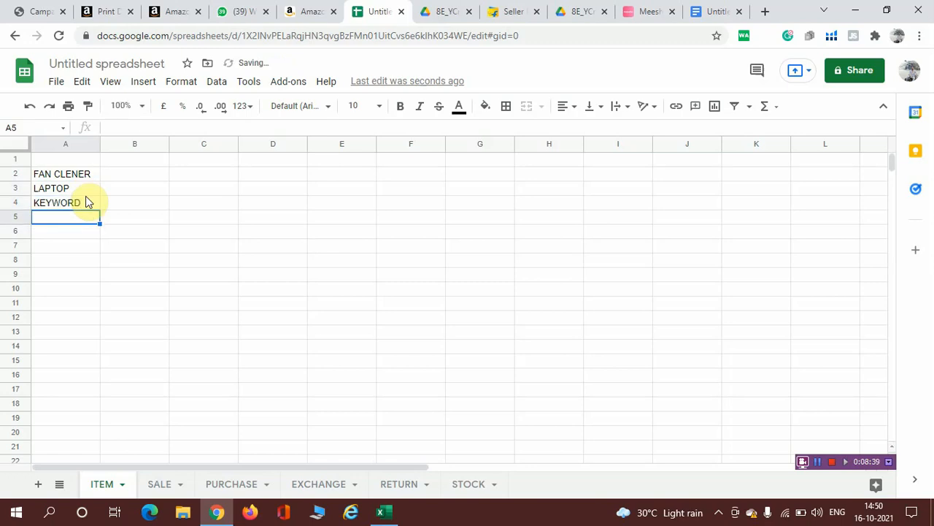
pyautogui.write('WIRE')
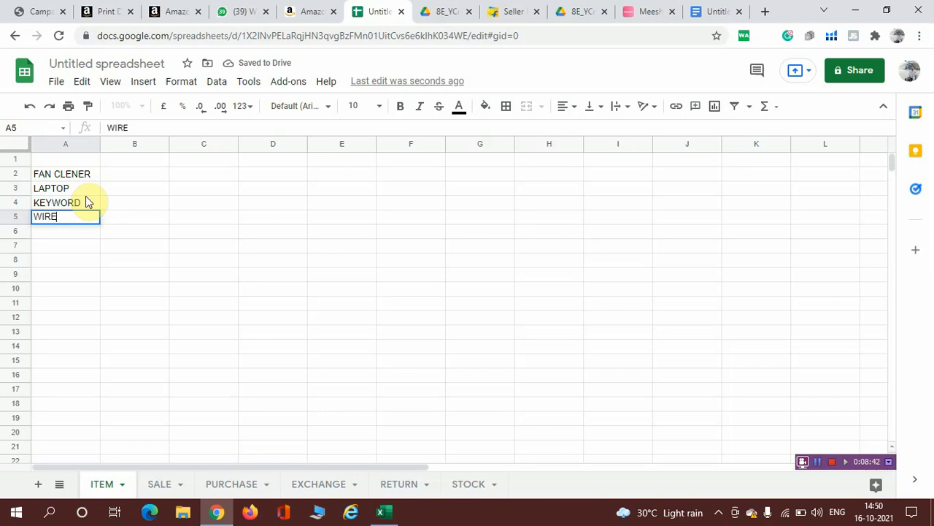
pyautogui.press('Return')
pyautogui.write('CHOOPER')
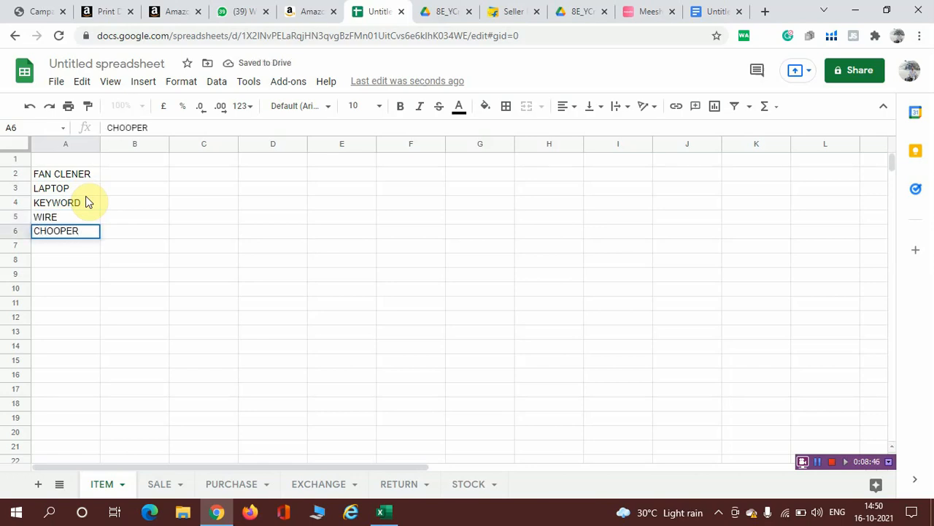
pyautogui.click(129, 165)
pyautogui.click(42, 179)
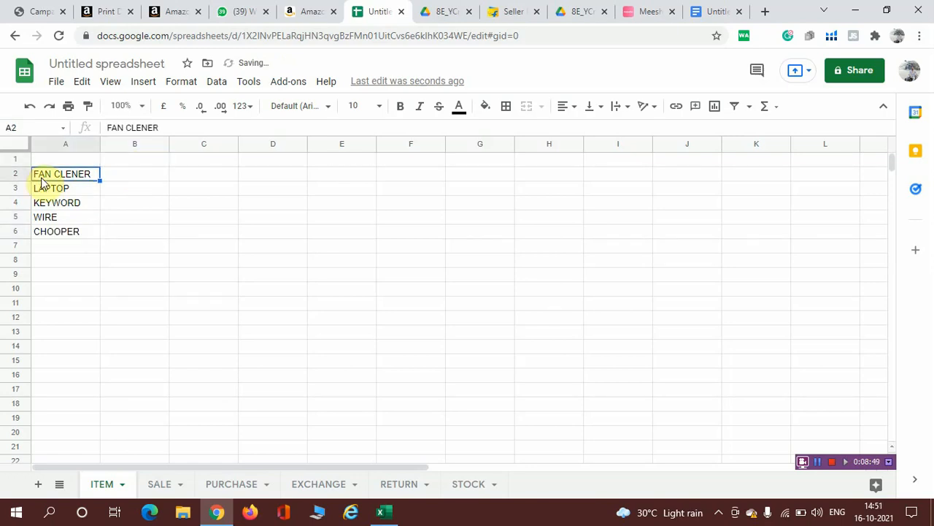
pyautogui.click(120, 180)
pyautogui.write('FAN')
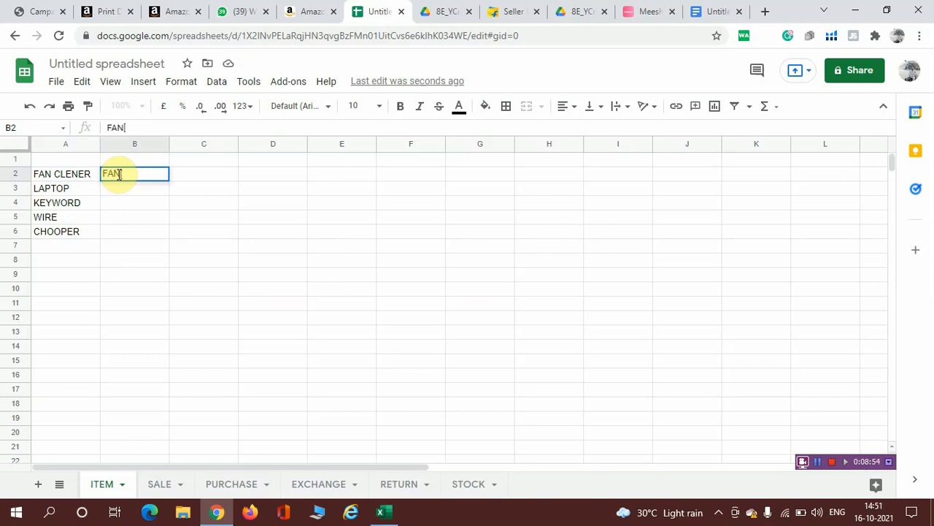
pyautogui.press('Home')
pyautogui.write('-01')
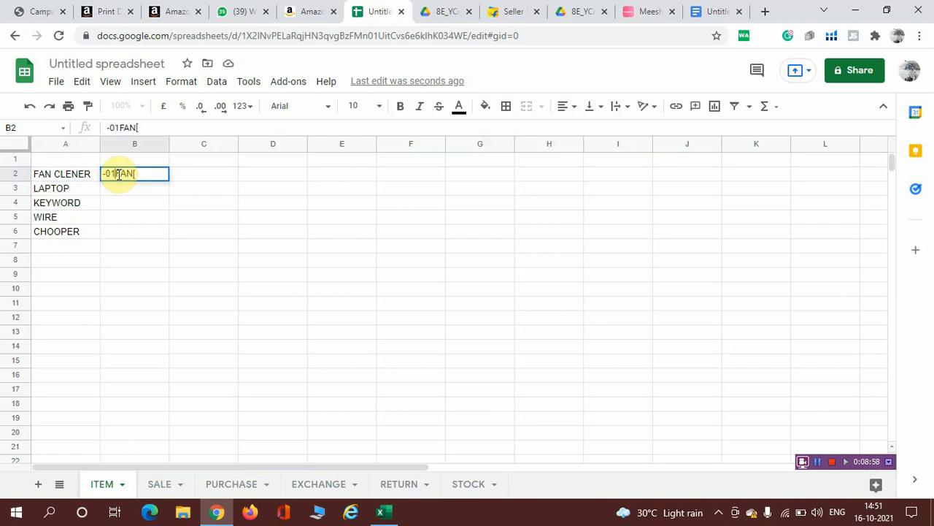
pyautogui.press('BackSpace')
pyautogui.press('BackSpace')
pyautogui.press('BackSpace')
pyautogui.press('Tab')
pyautogui.press('Tab')
pyautogui.press('Tab')
pyautogui.press('Tab')
pyautogui.press('Tab')
pyautogui.press('Tab')
# Step: Replace the text in cell B2, beside FAN CLENER, with FAN
pyautogui.doubleClick(123, 173)
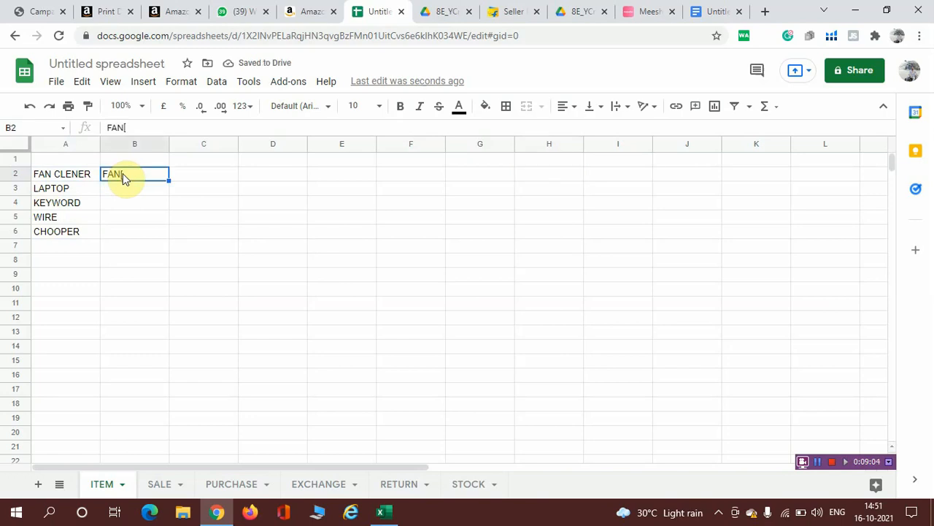
pyautogui.doubleClick(141, 173)
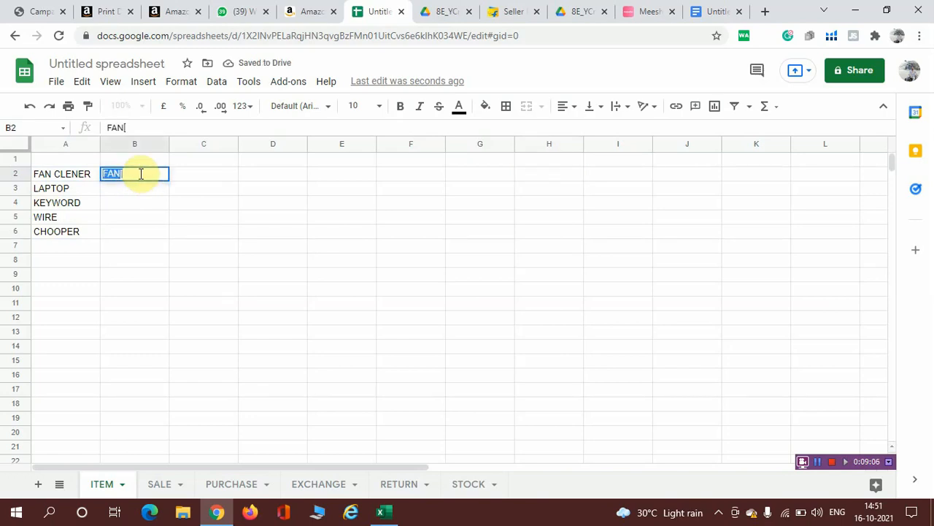
pyautogui.press('BackSpace')
pyautogui.write('FAN')
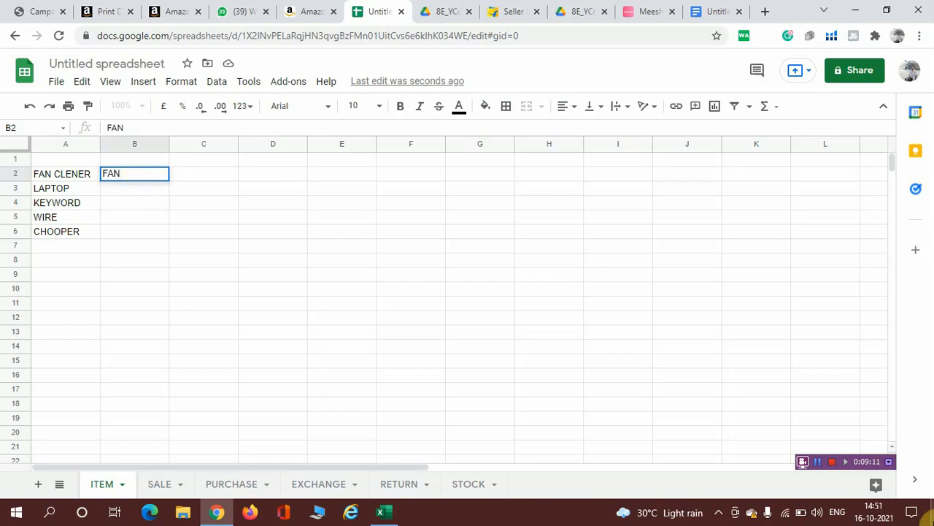
pyautogui.click(820, 464)
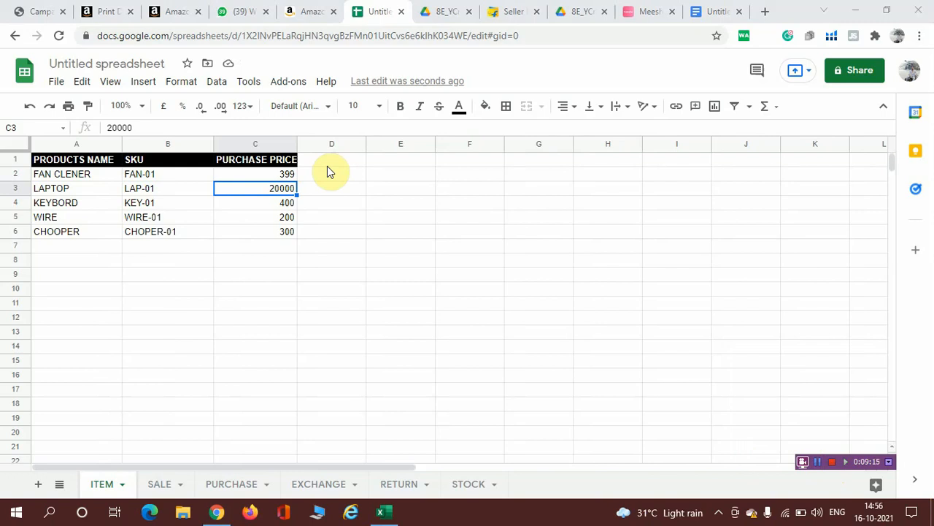
# Step: Widen the PURCHASE PRICE column on the ITEM sheet slightly so its header fits with room to spare
pyautogui.click(83, 177)
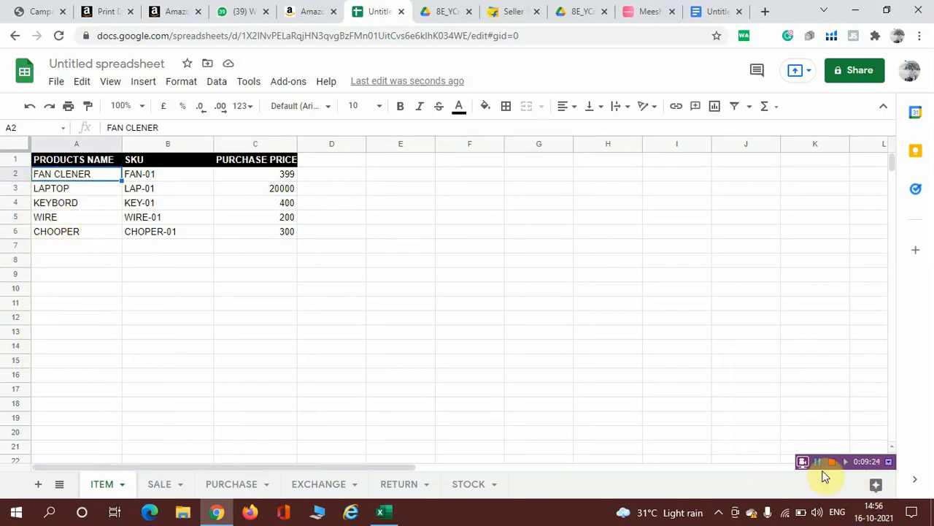
pyautogui.click(819, 463)
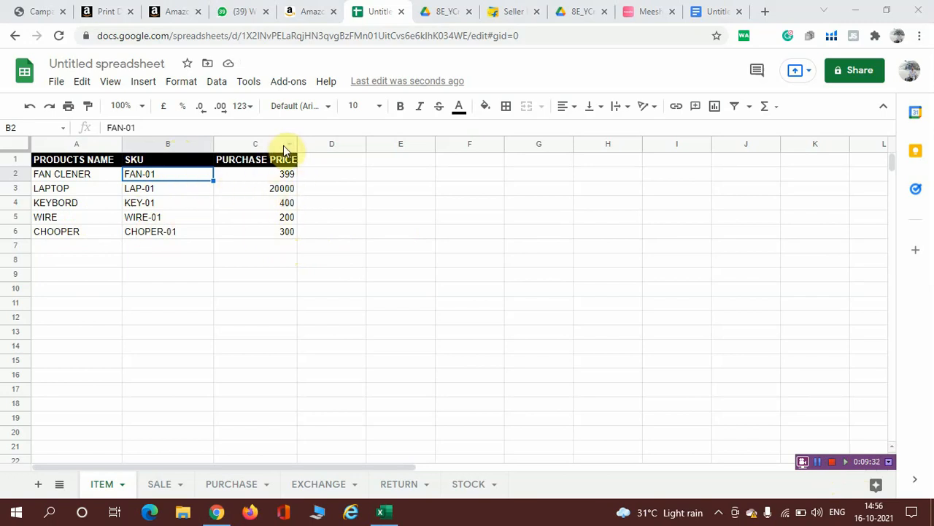
pyautogui.moveTo(297, 143); pyautogui.dragTo(313, 140)
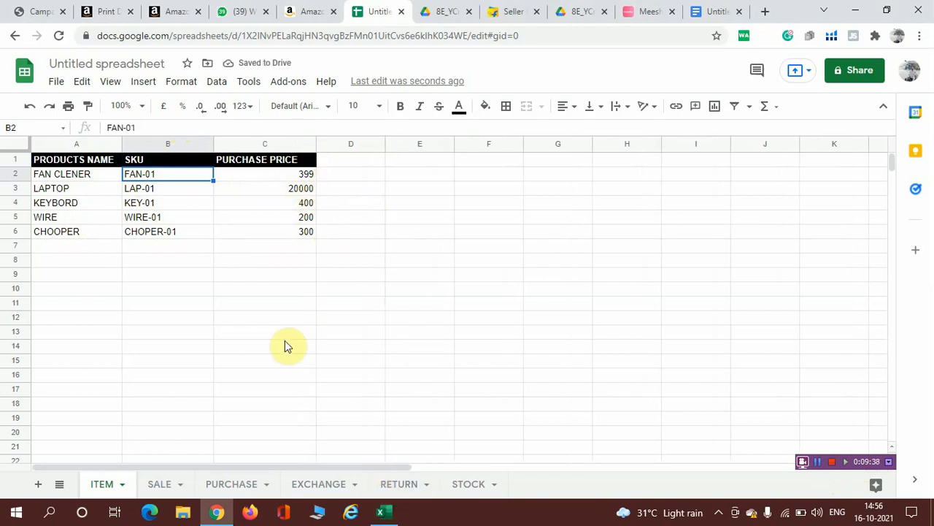
pyautogui.click(281, 175)
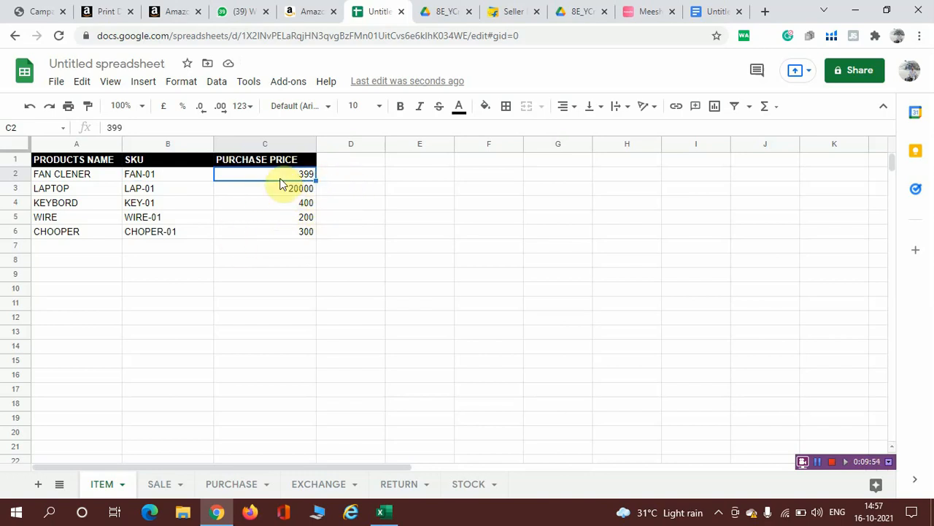
# Step: Enter the column headers MONTH and DATE in cells A1 and B1 of the PURCHASE sheet
pyautogui.click(162, 486)
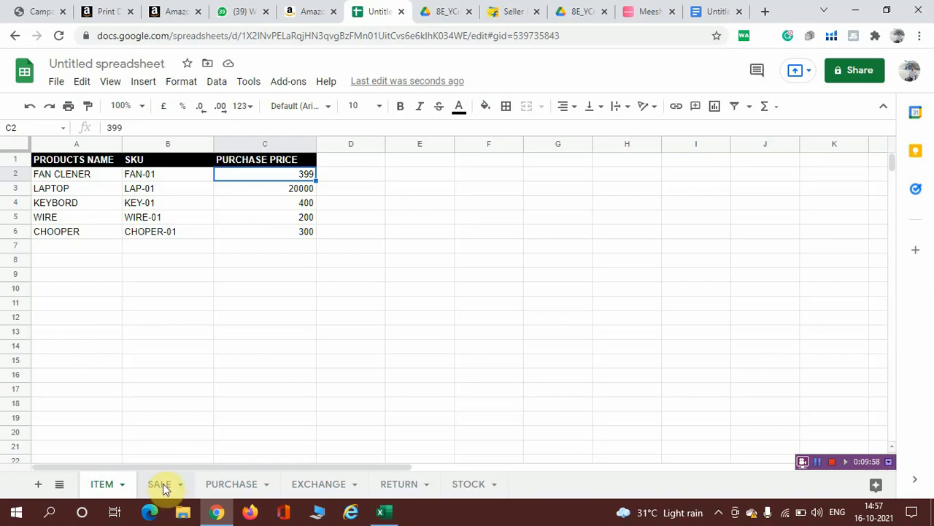
pyautogui.click(250, 488)
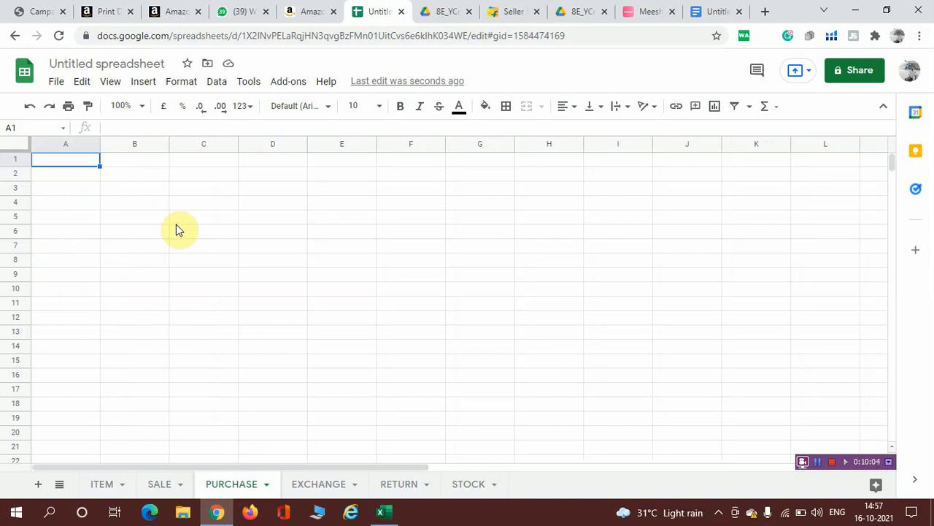
pyautogui.write('MONTH')
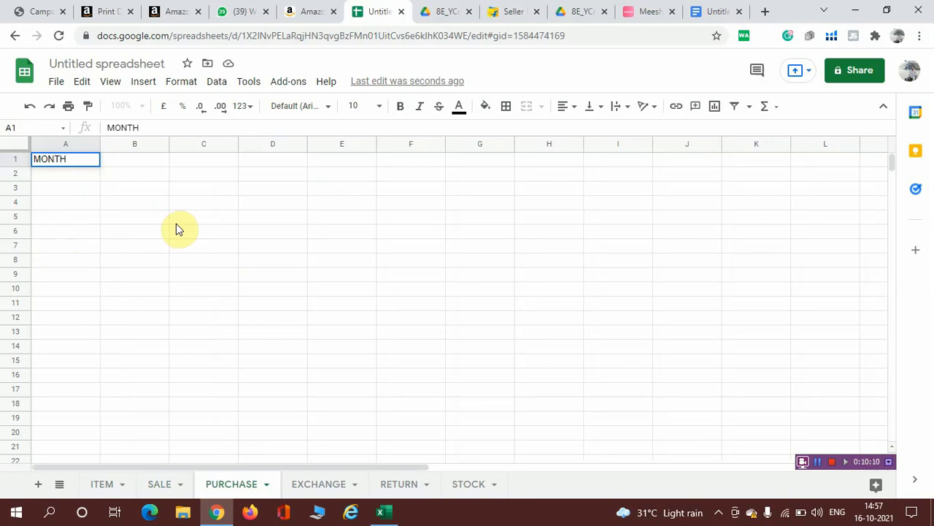
pyautogui.press('Tab')
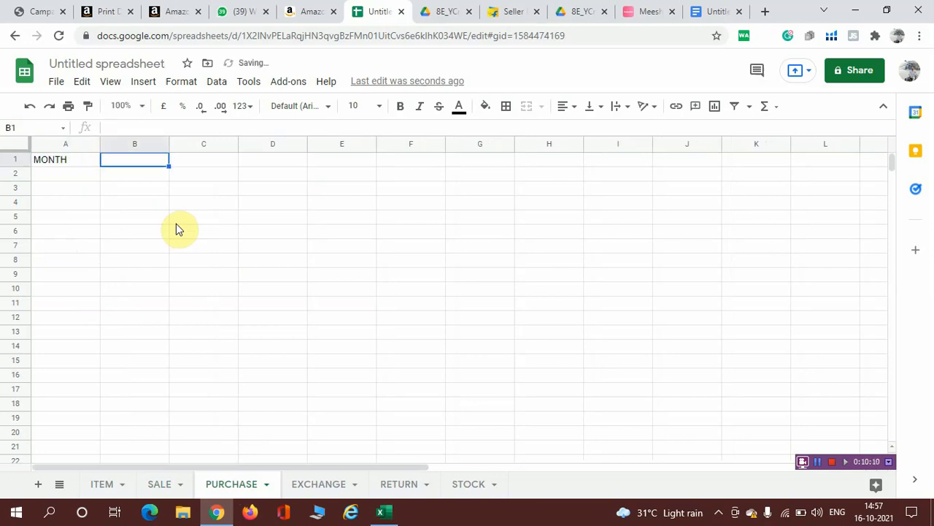
pyautogui.write('DATE')
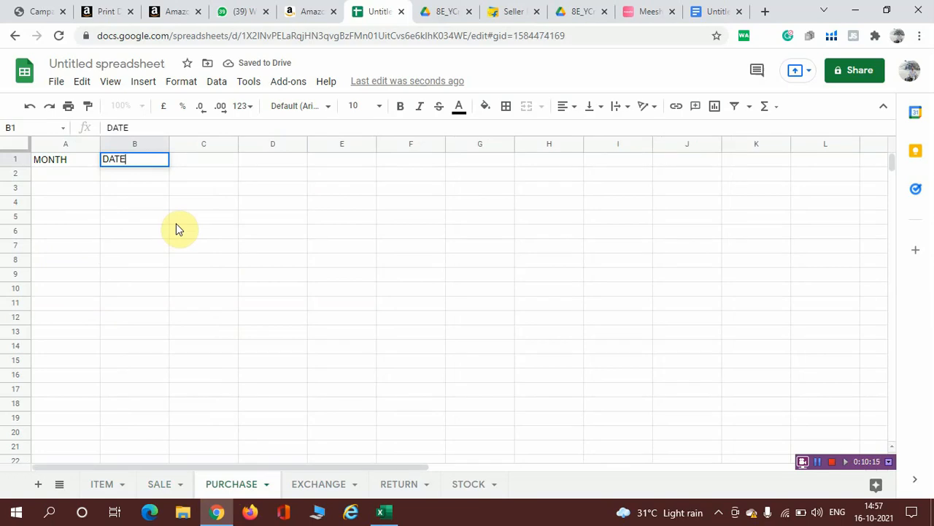
pyautogui.press('Tab')
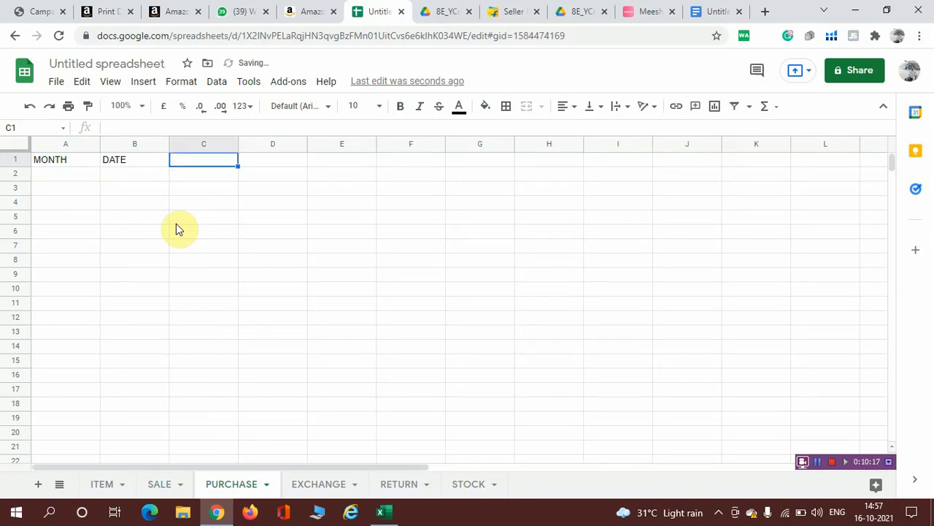
# Step: Enter the column headers PRODUCT NAME and SKU in cells C1 and D1 of the PURCHASE sheet
pyautogui.write('PRO')
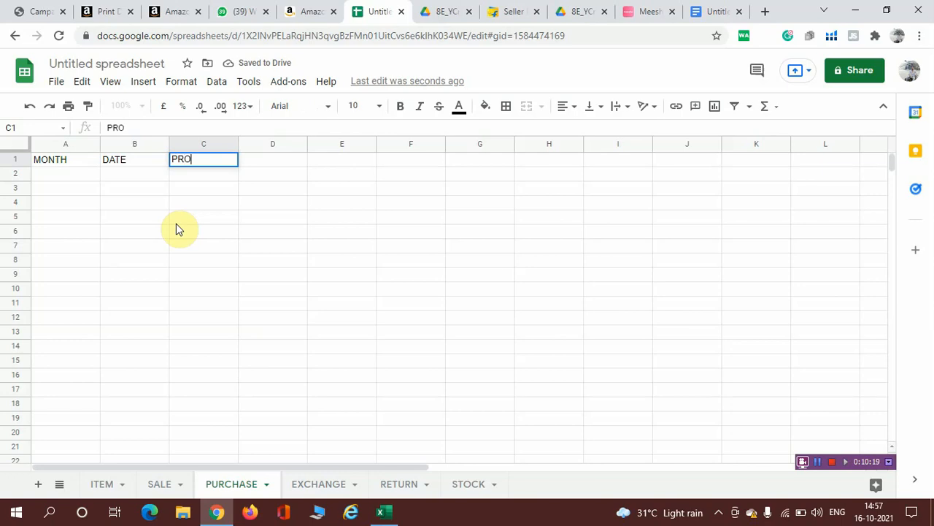
pyautogui.write('DUCT NAE')
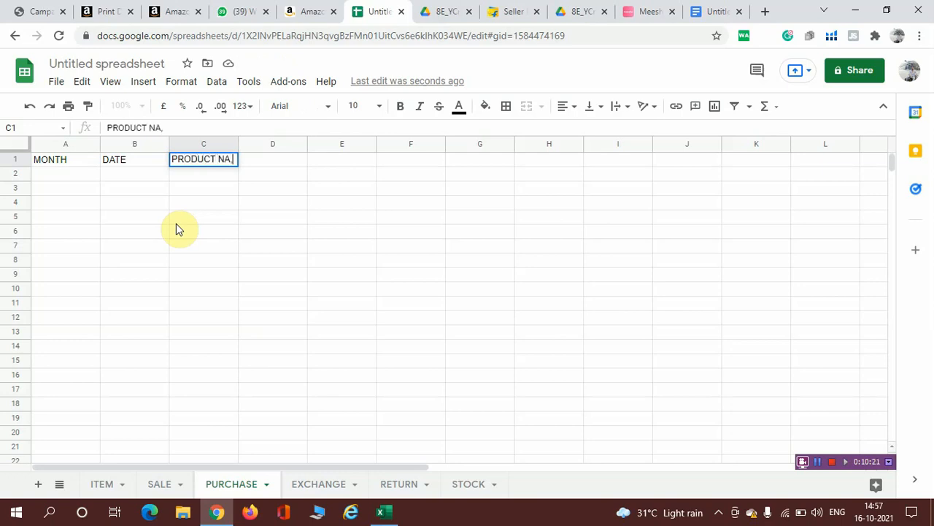
pyautogui.press('BackSpace')
pyautogui.write('ME')
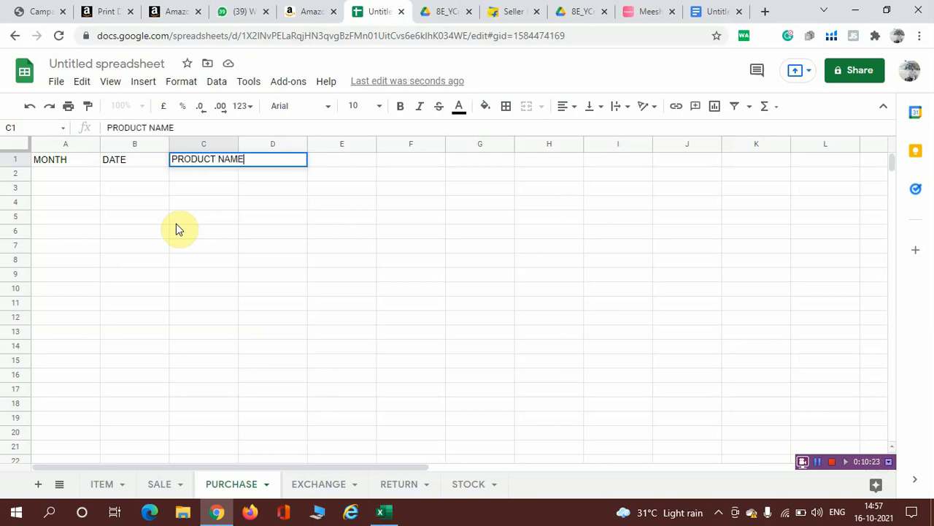
pyautogui.press('Tab')
pyautogui.write('SKU')
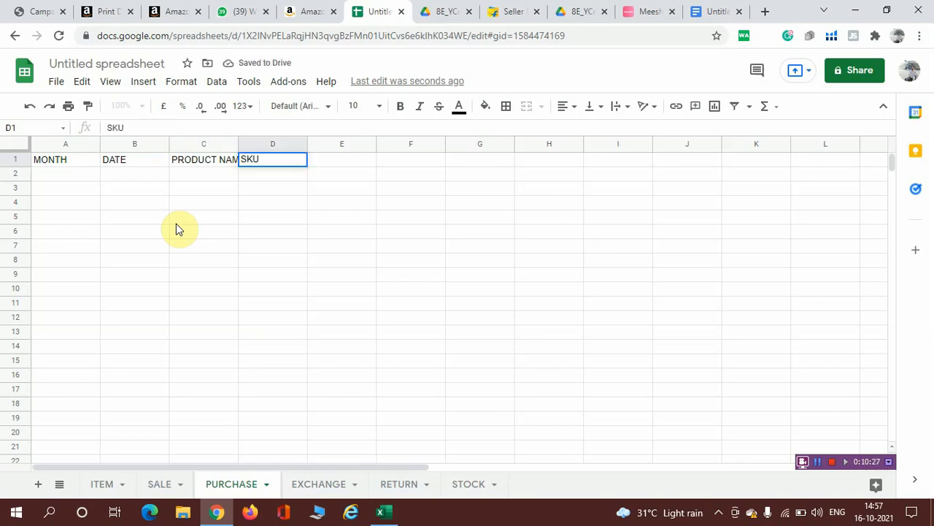
# Step: Enter the column headers PRICE and DIS in cells E1 and F1 of the PURCHASE sheet
pyautogui.press('Tab')
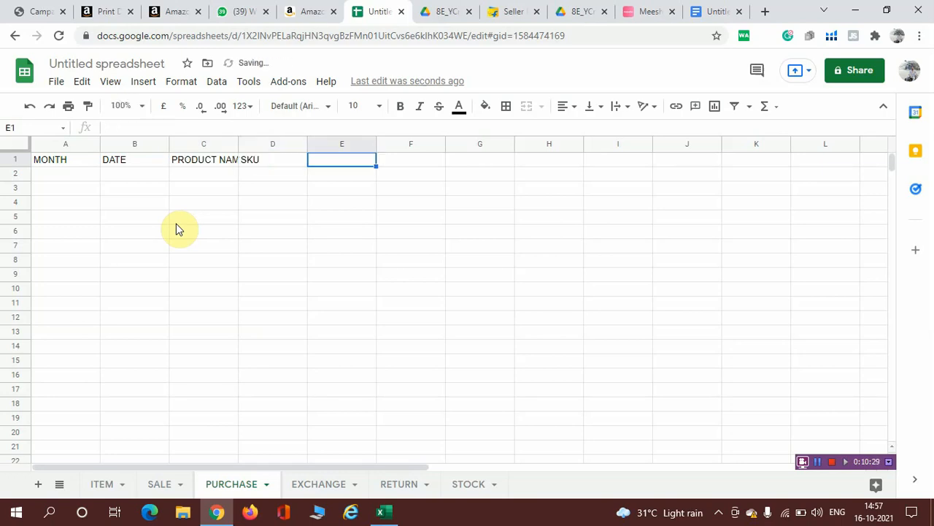
pyautogui.write('PRICE')
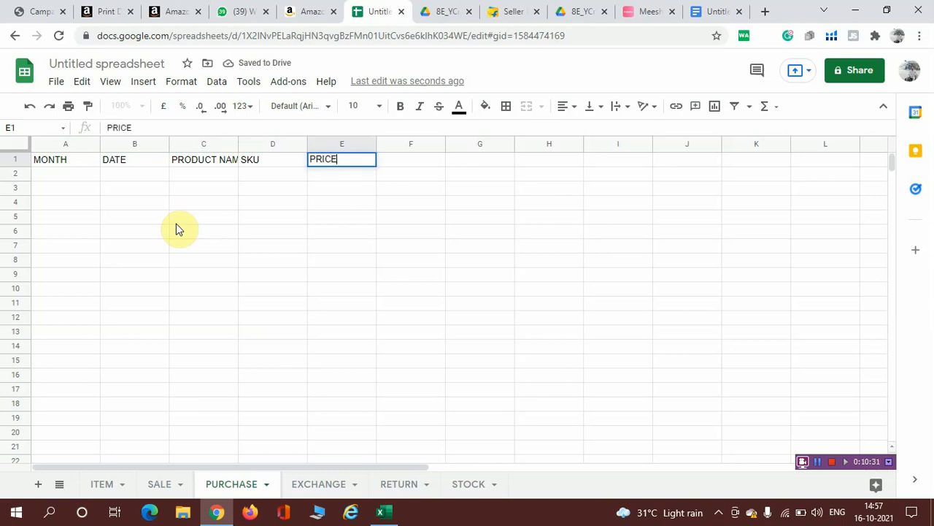
pyautogui.press('Tab')
pyautogui.write('DIS')
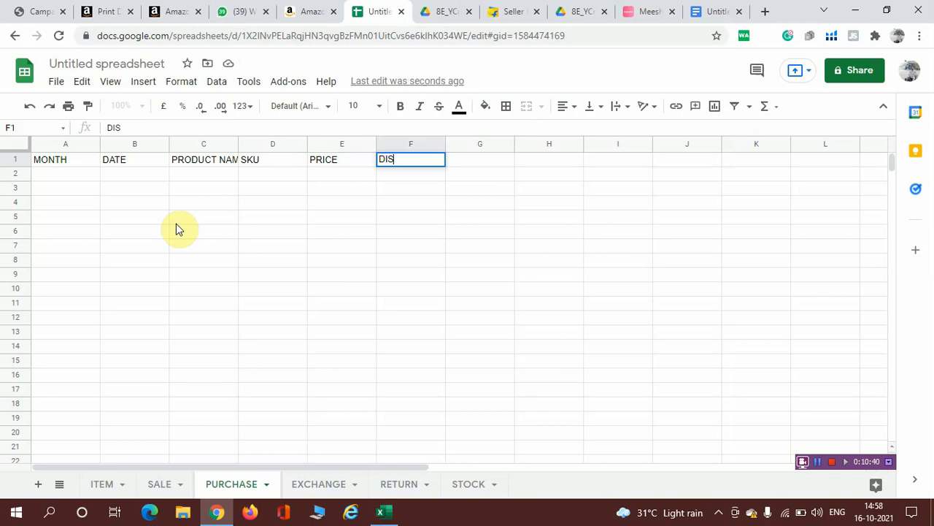
# Step: Replace the headers in cells E1 and F1 of the PURCHASE sheet with QTY and PRICE
pyautogui.click(349, 166)
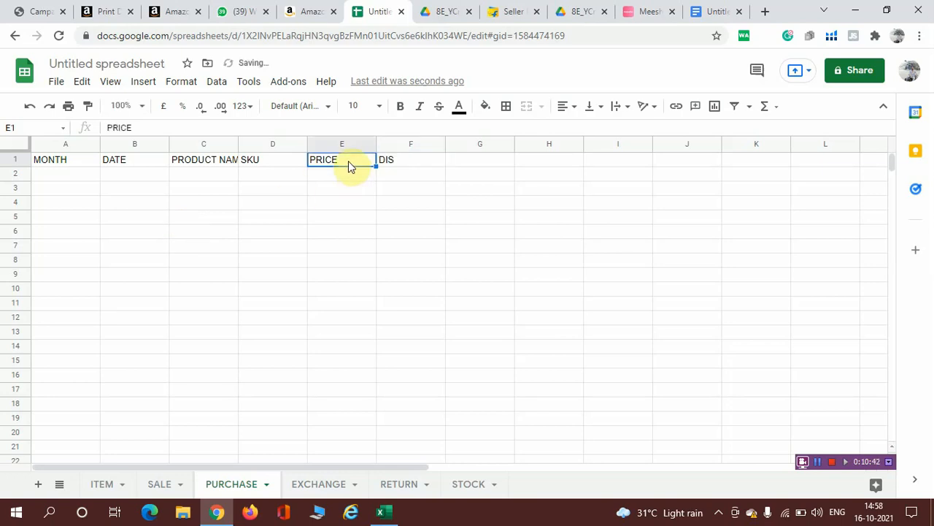
pyautogui.write('QTY')
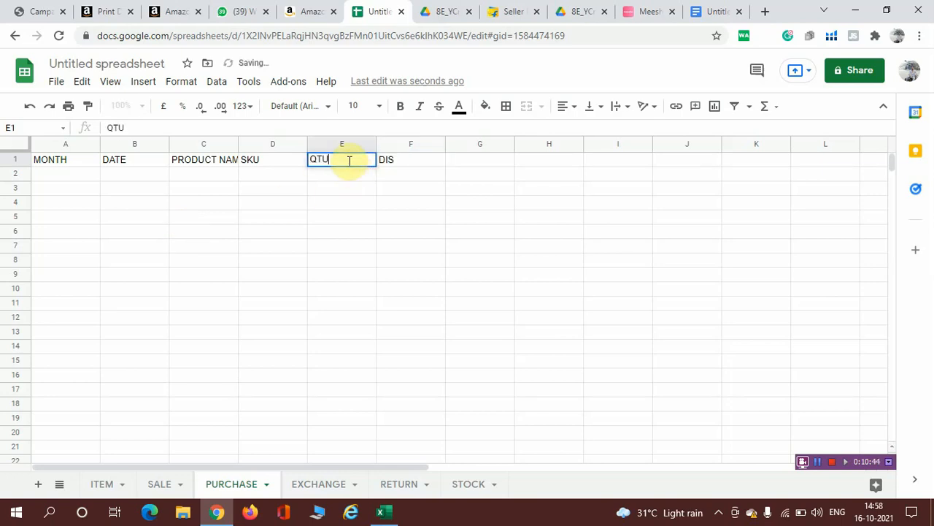
pyautogui.press('BackSpace')
pyautogui.press('BackSpace')
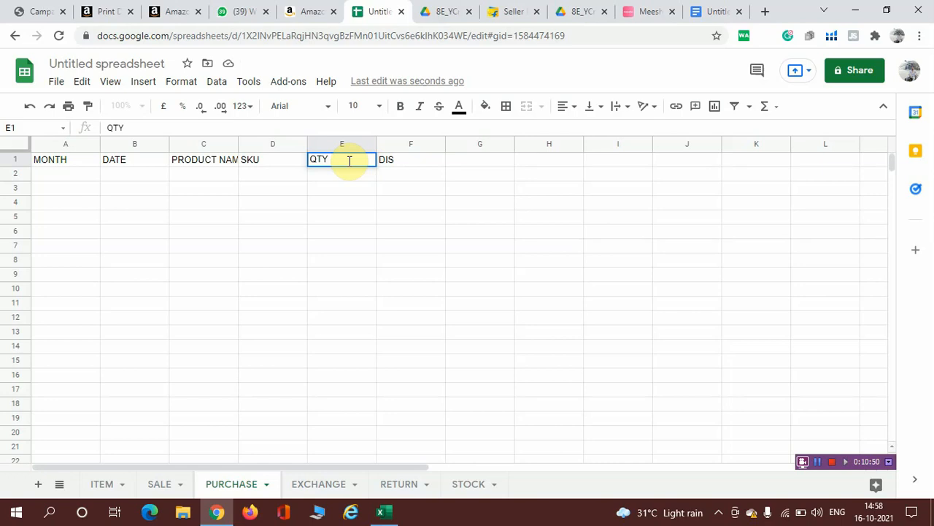
pyautogui.press('Tab')
pyautogui.write('PRICE')
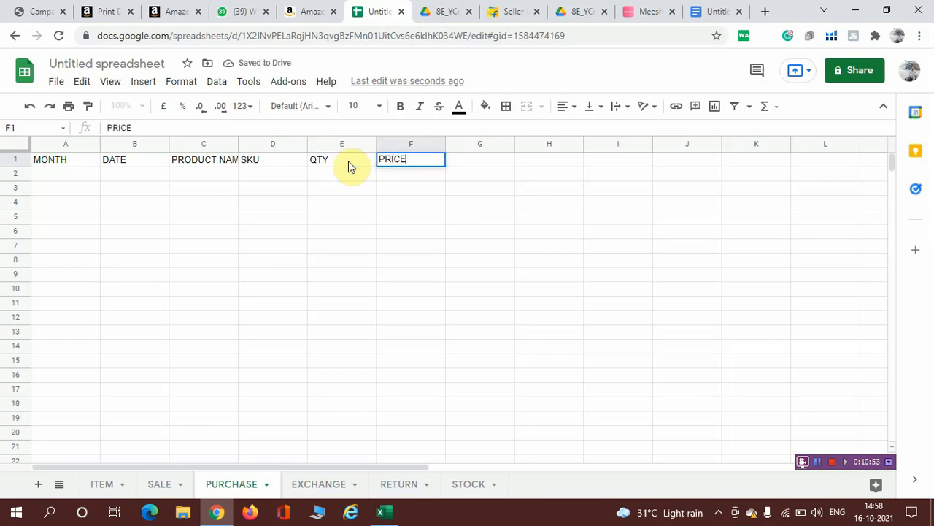
# Step: Enter the column headers DISCOUNT and TOTAL in cells G1 and H1 of the PURCHASE sheet
pyautogui.press('Tab')
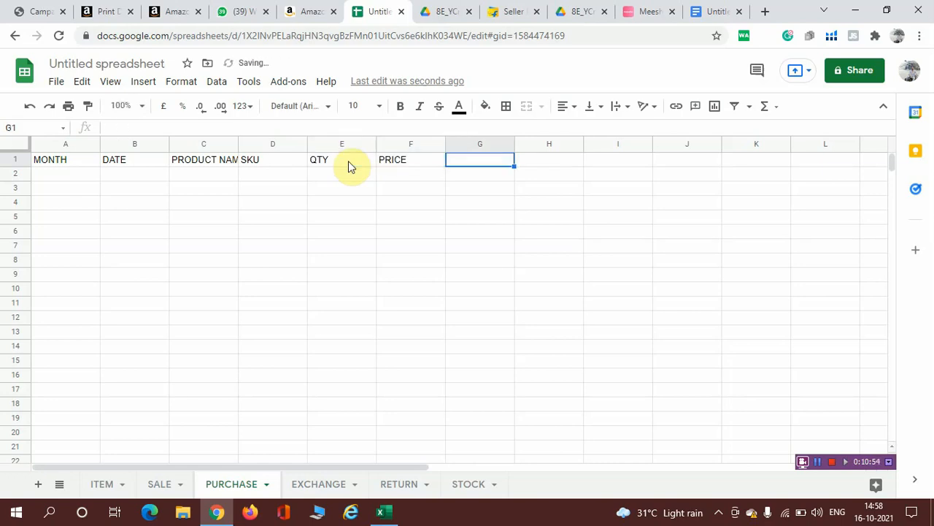
pyautogui.write('DISCOUNT')
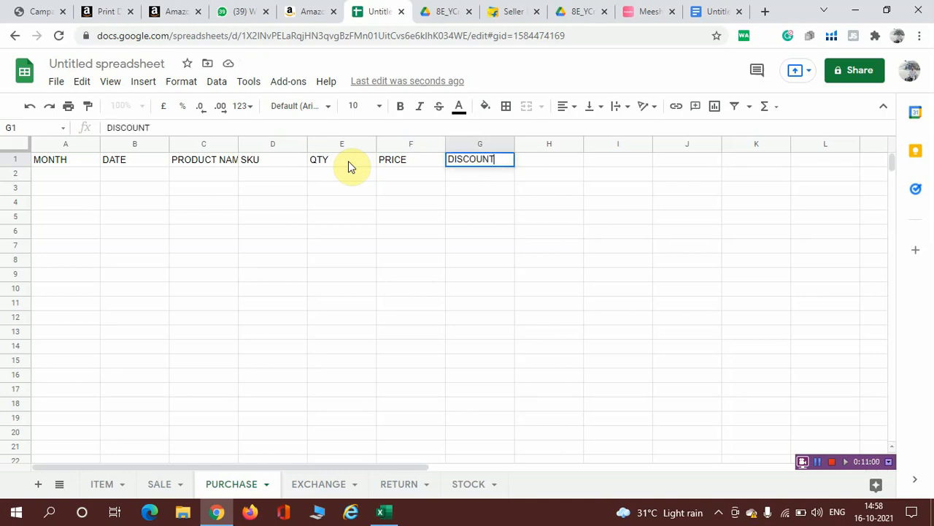
pyautogui.press('Tab')
pyautogui.write('t')
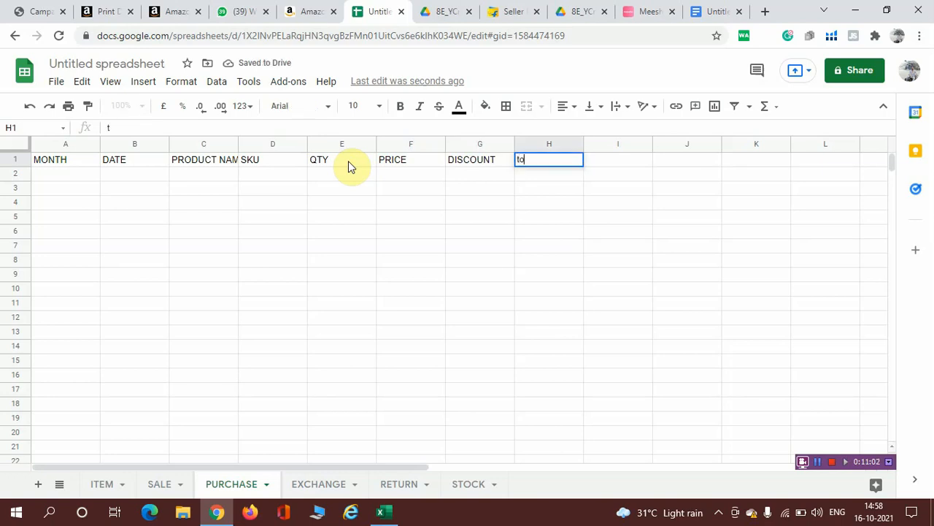
pyautogui.write('OTAL')
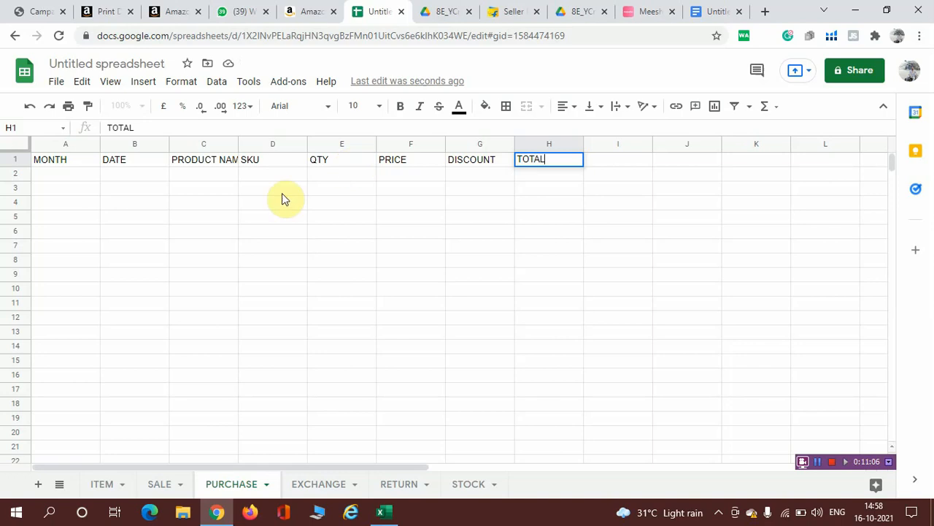
# Step: Make the header cells A1:I1 on the PURCHASE sheet bold
pyautogui.click(64, 163)
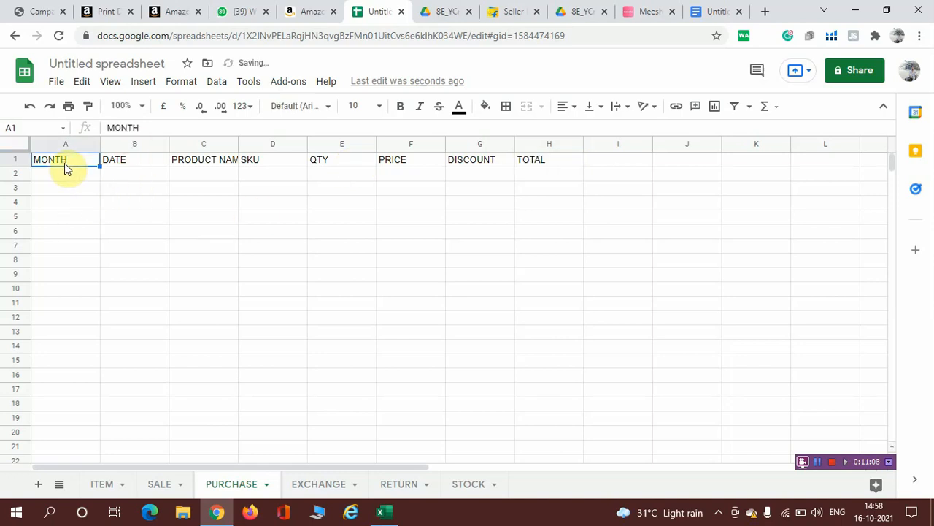
pyautogui.hotkey('shift', 'Right')
pyautogui.hotkey('shift', 'Right')
pyautogui.hotkey('shift', 'Right')
pyautogui.hotkey('shift', 'Right')
pyautogui.hotkey('shift', 'Right')
pyautogui.hotkey('shift', 'Right')
pyautogui.hotkey('shift', 'Right')
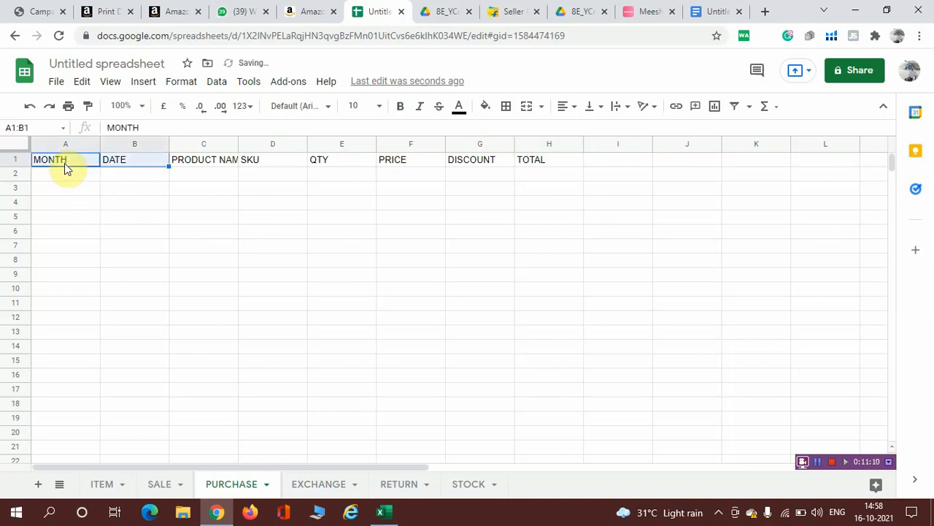
pyautogui.hotkey('shift', 'Right')
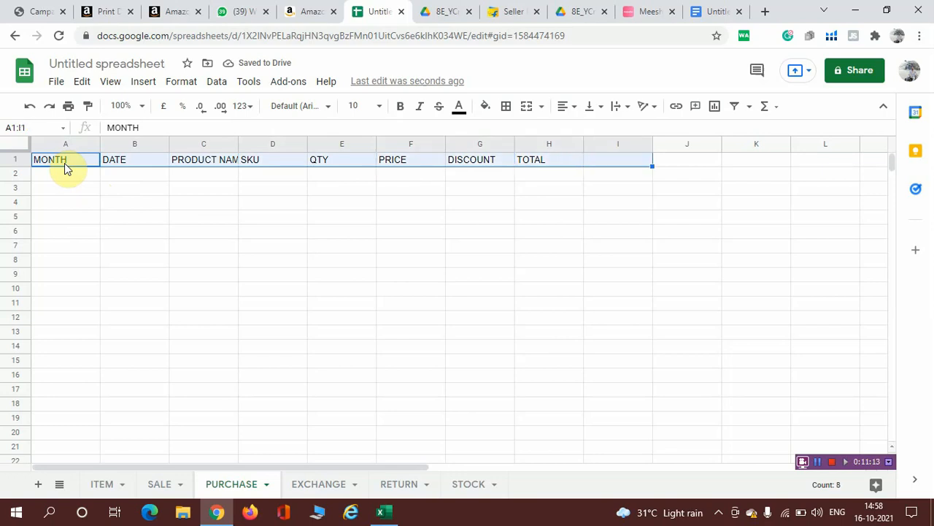
pyautogui.click(402, 108)
# Step: Give the header cells A1:I1 on the PURCHASE sheet a black fill and white text
pyautogui.click(487, 108)
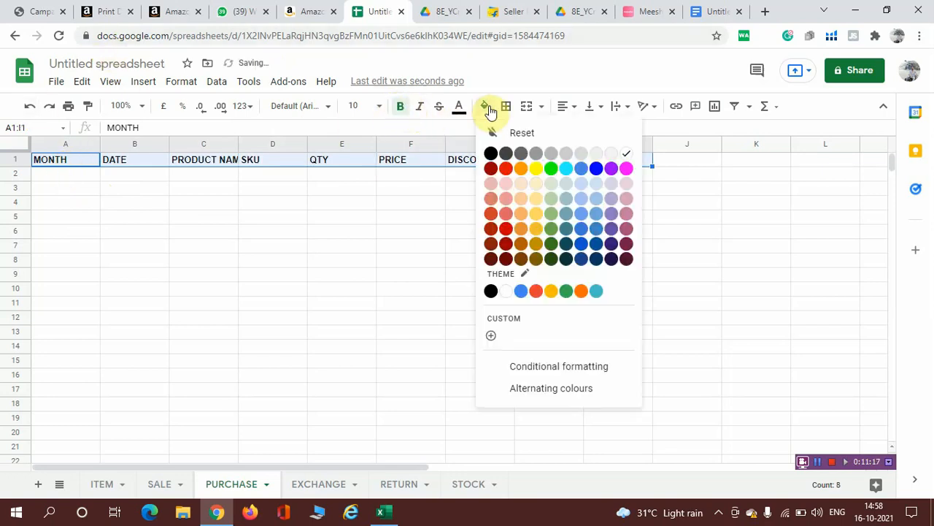
pyautogui.click(491, 291)
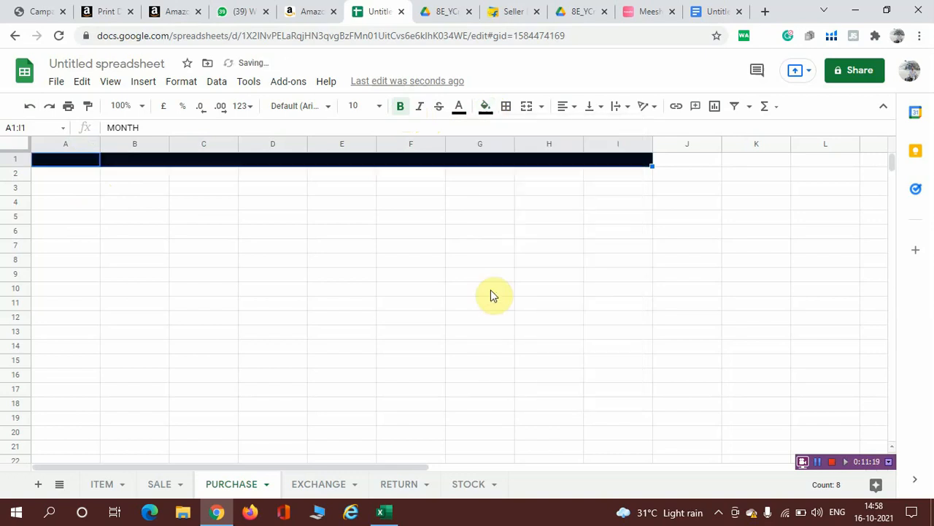
pyautogui.click(459, 107)
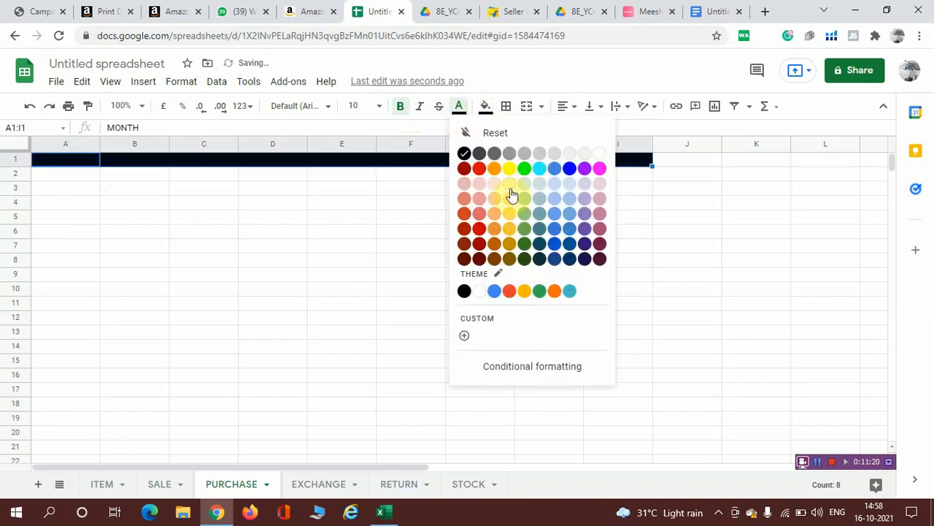
pyautogui.click(479, 292)
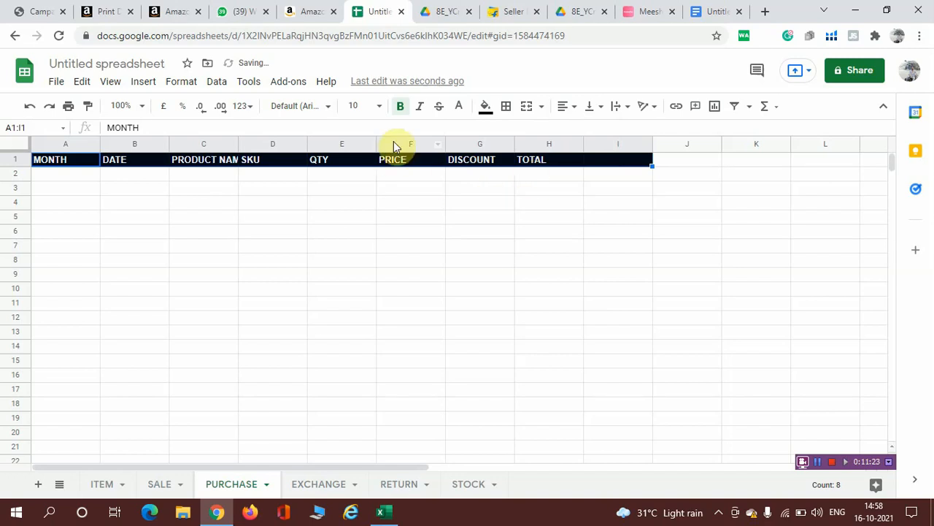
# Step: Freeze the header row 1 of the PURCHASE sheet
pyautogui.click(19, 149)
pyautogui.click(72, 219)
pyautogui.moveTo(19, 150); pyautogui.dragTo(17, 165)
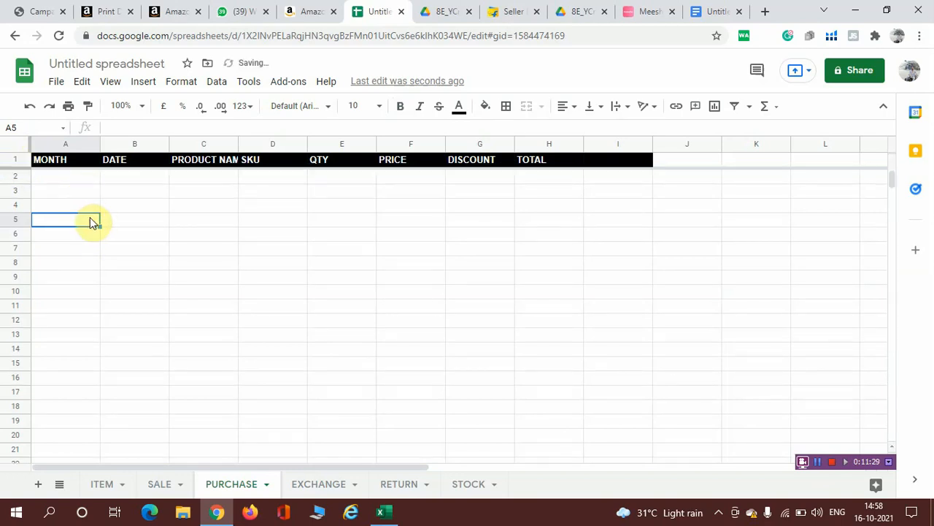
pyautogui.click(172, 236)
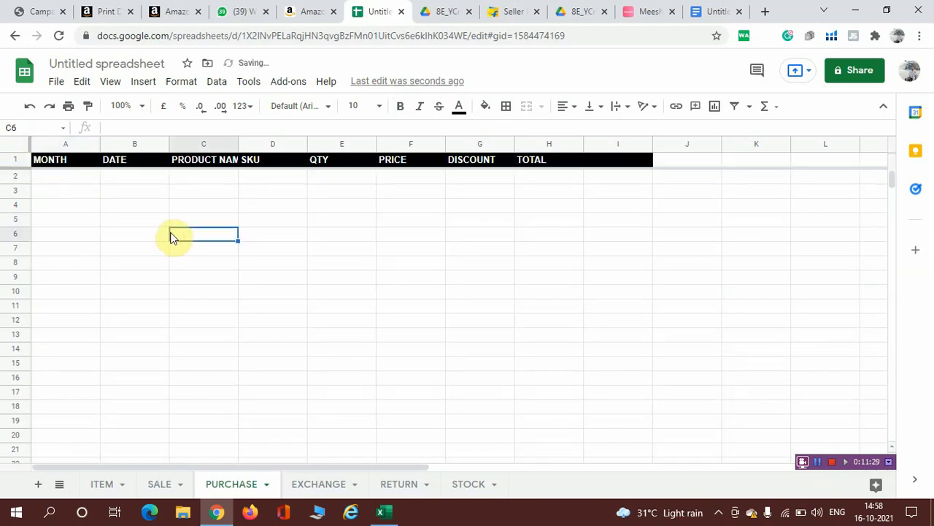
pyautogui.click(64, 144)
pyautogui.click(164, 278)
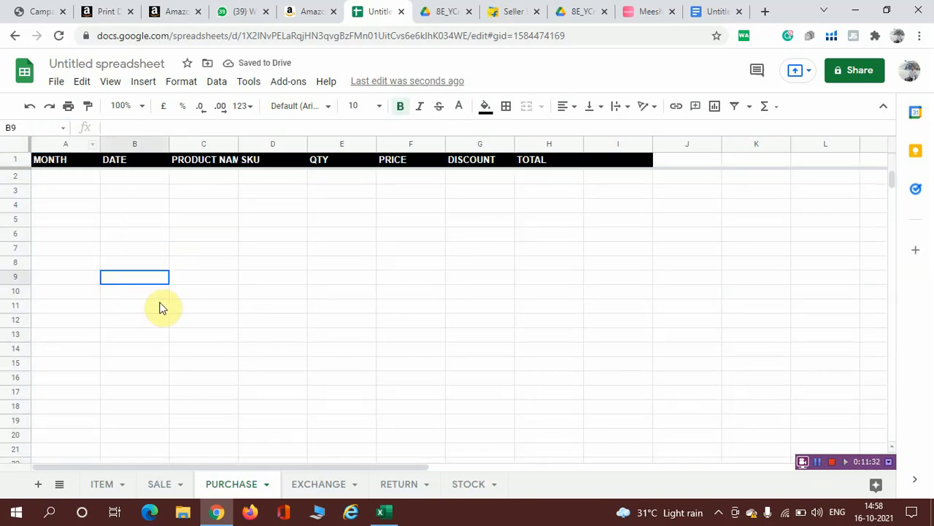
# Step: Add the column header MONTH in cell D1 of the ITEM sheet
pyautogui.click(101, 484)
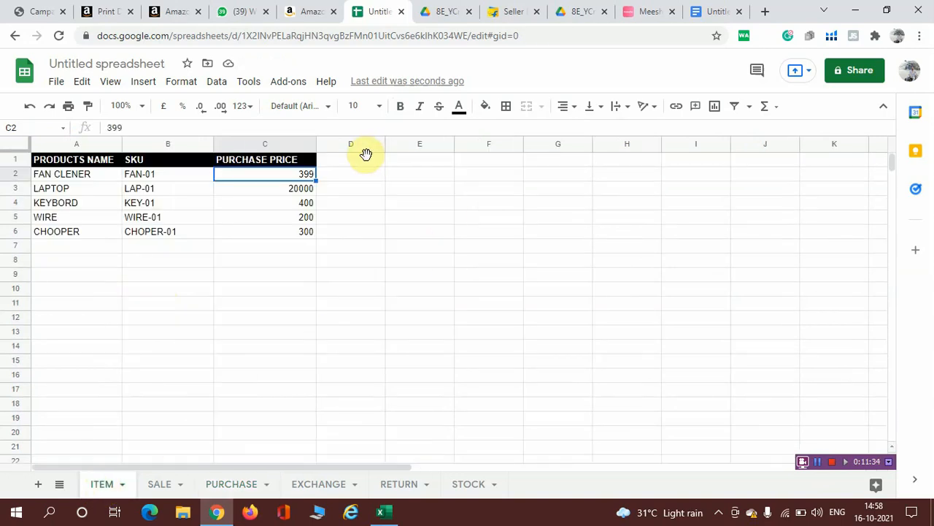
pyautogui.click(346, 164)
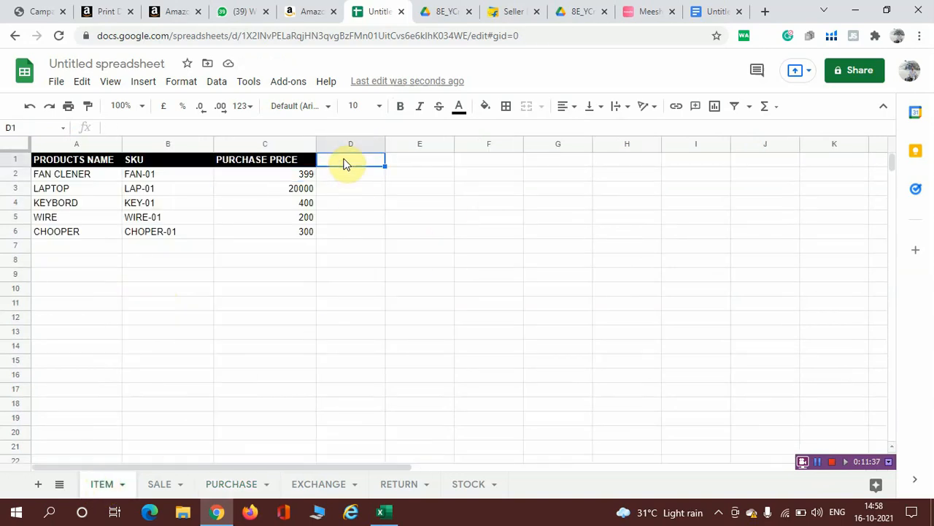
pyautogui.write('MONTH')
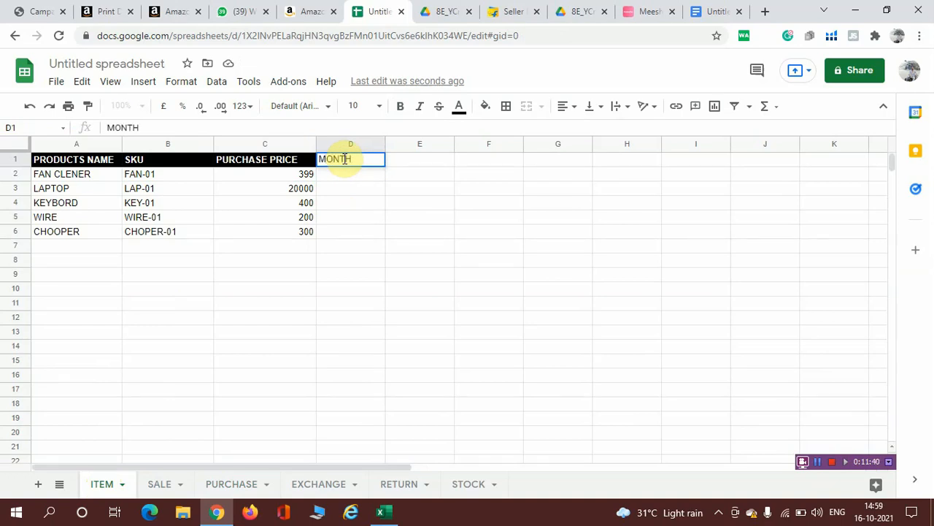
pyautogui.press('Return')
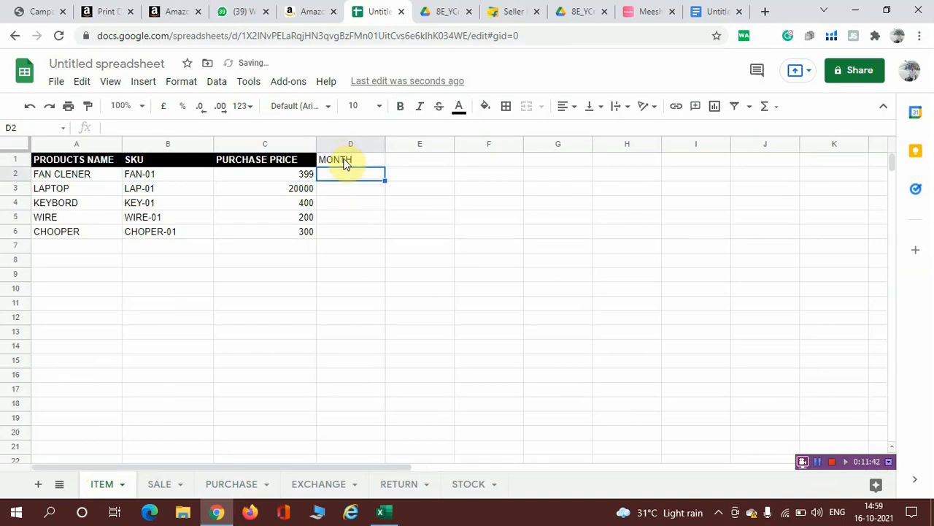
# Step: List the months OCT, NOV, DEC and JAN in cells D2 to D5 of the ITEM sheet
pyautogui.write('OCT')
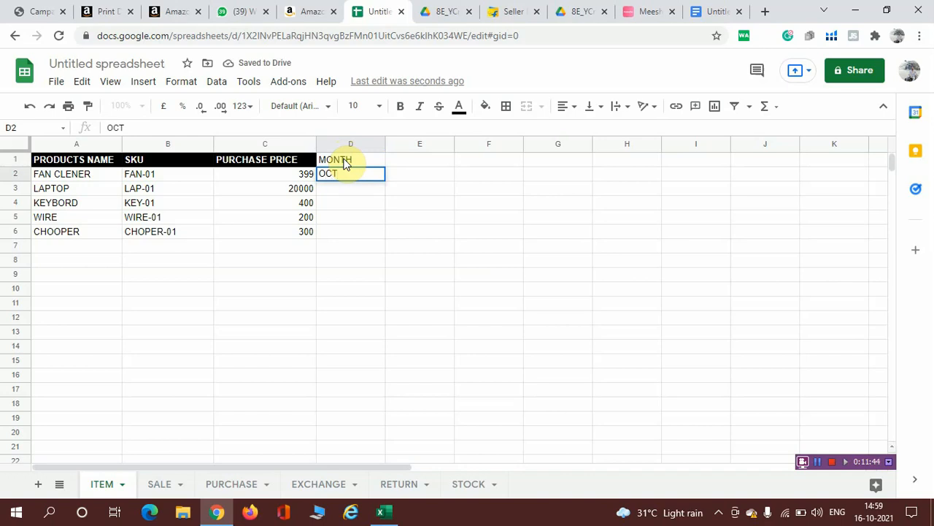
pyautogui.press('Return')
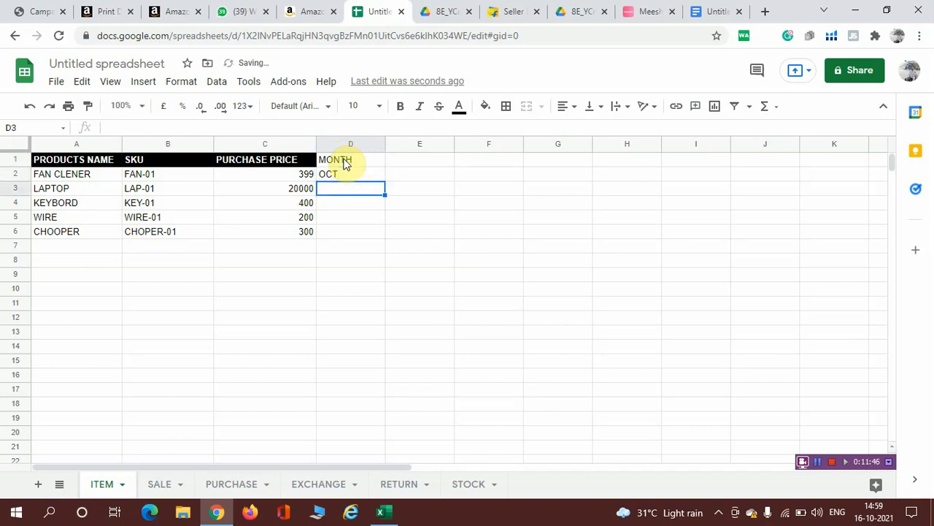
pyautogui.write('NOV')
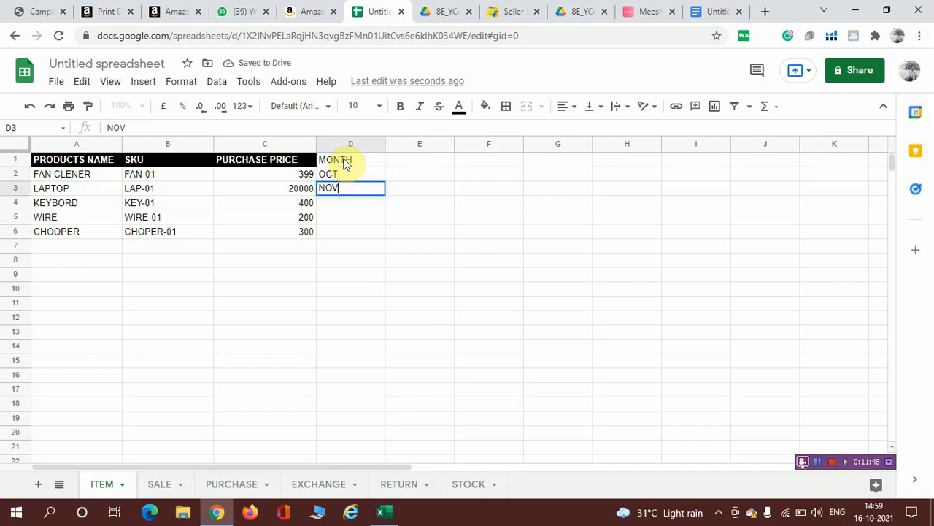
pyautogui.press('Left')
pyautogui.press('Right')
pyautogui.press('Down')
pyautogui.write('DEC')
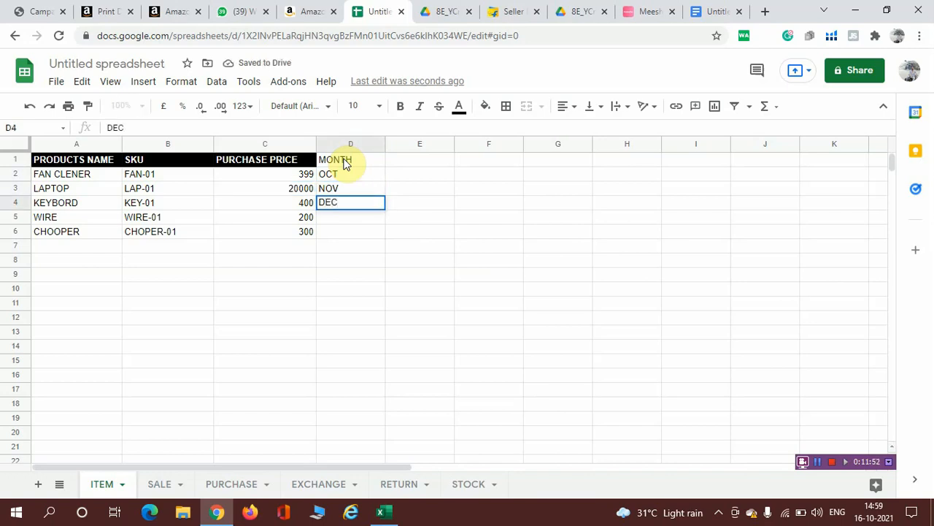
pyautogui.press('Tab')
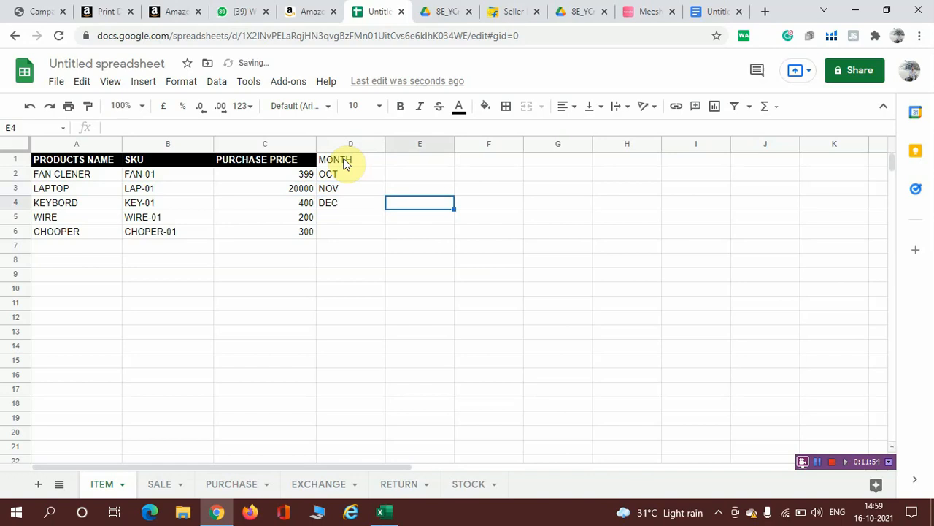
pyautogui.press('Left')
pyautogui.press('Down')
pyautogui.write('JAN')
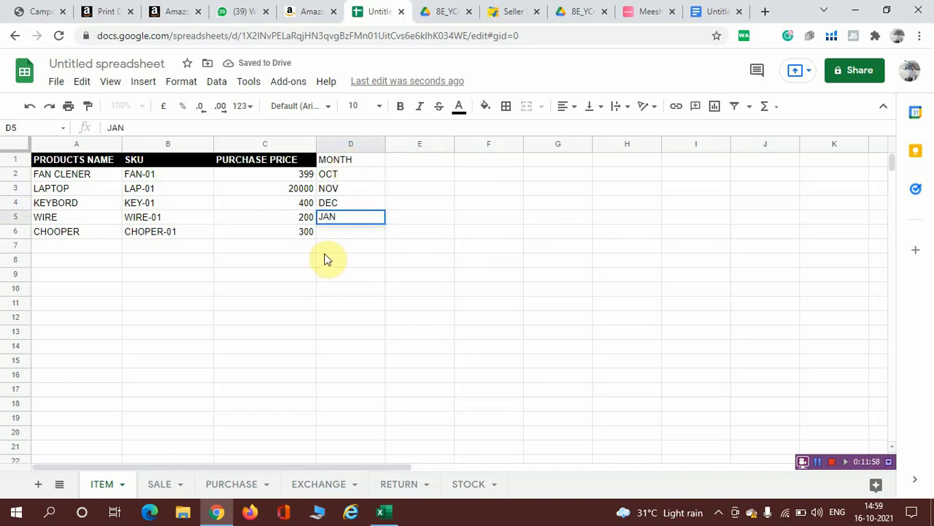
pyautogui.click(369, 334)
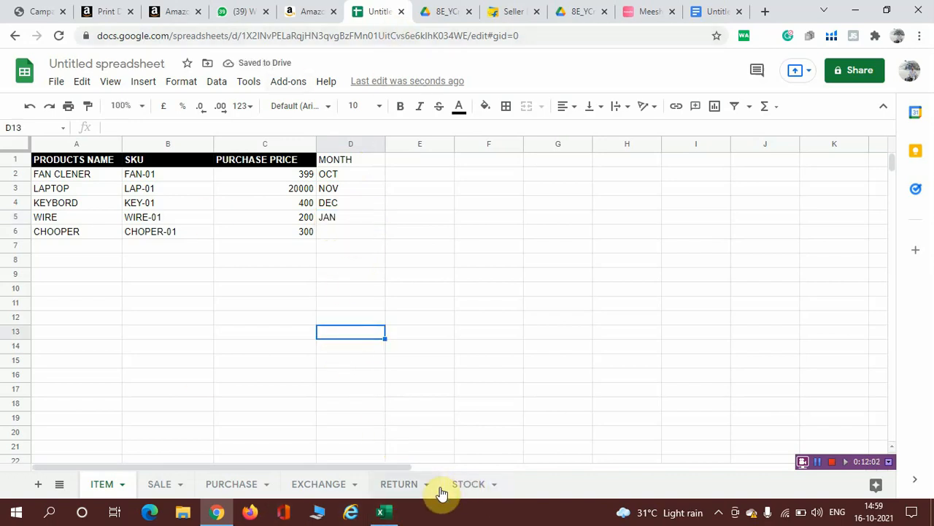
# Step: Start a data validation rule for the MONTH column of the PURCHASE sheet with the cell range A2:A1000
pyautogui.click(246, 486)
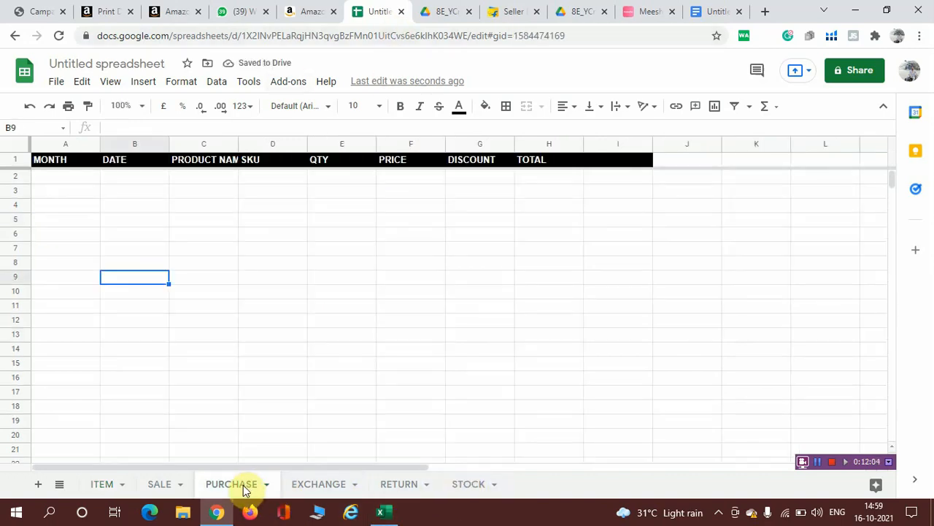
pyautogui.click(71, 142)
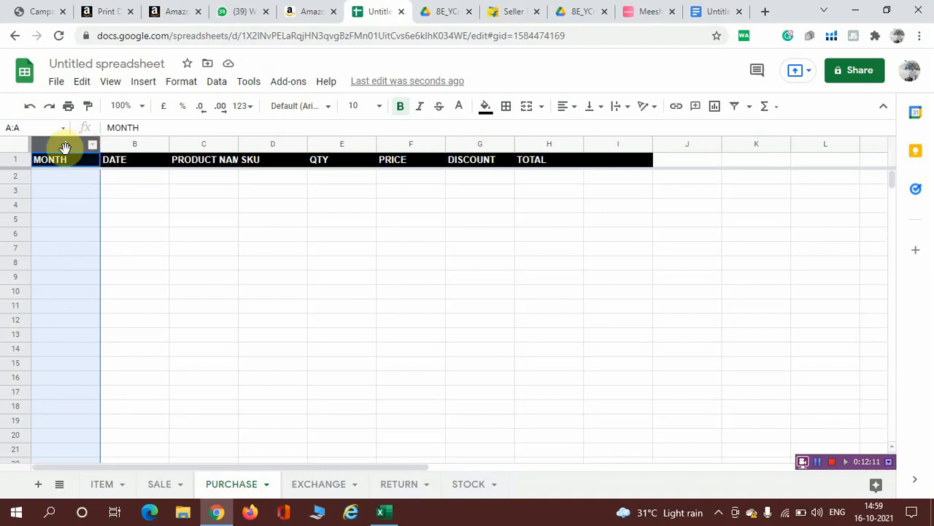
pyautogui.click(215, 83)
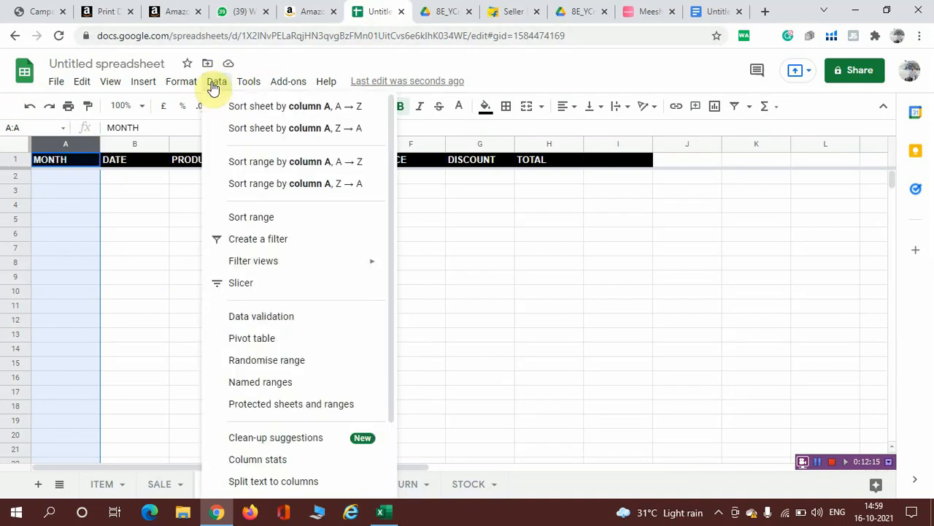
pyautogui.click(274, 317)
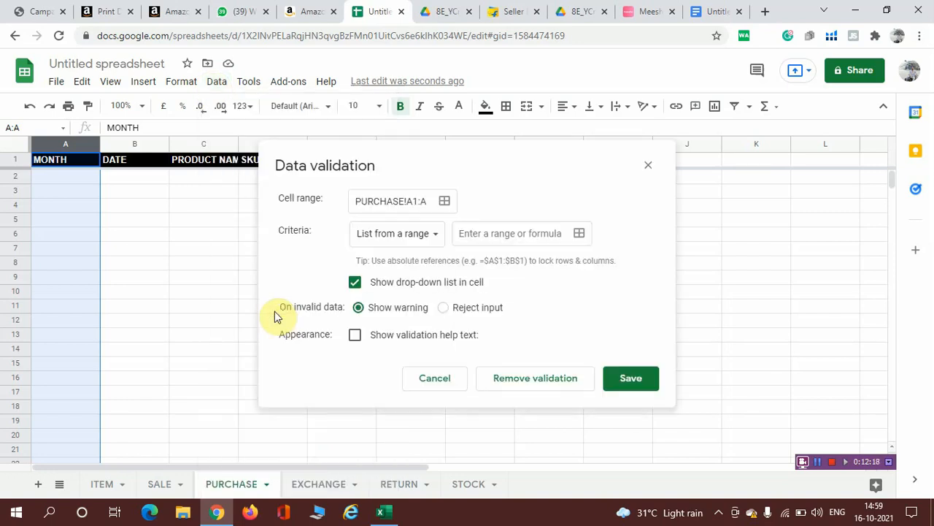
pyautogui.click(443, 201)
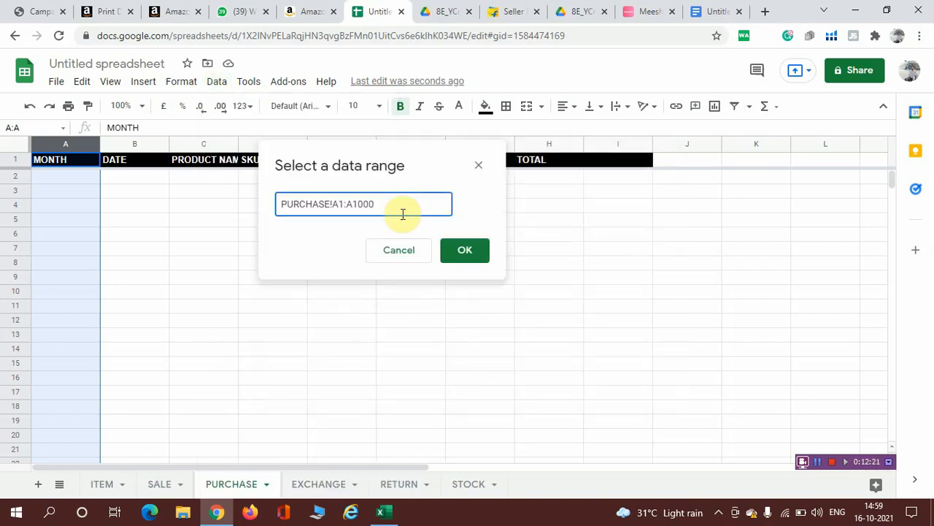
pyautogui.click(343, 203)
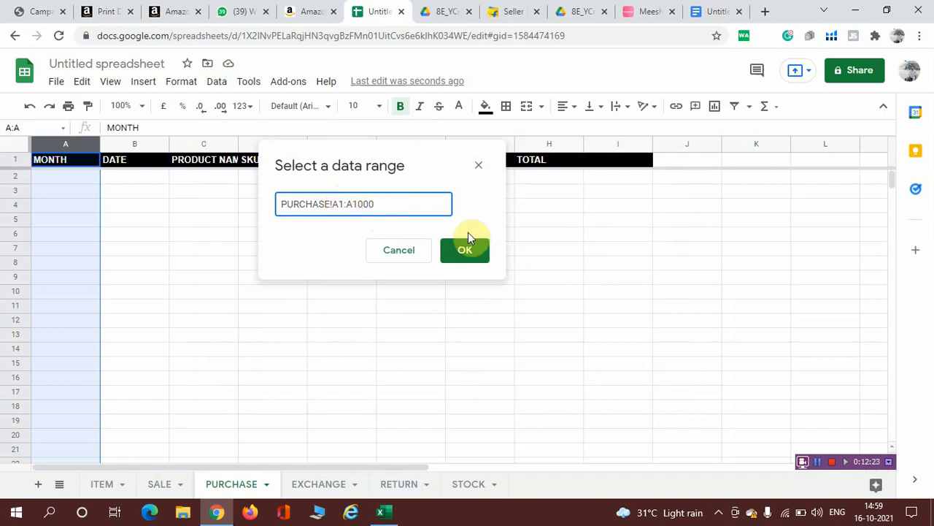
pyautogui.press('BackSpace')
pyautogui.write('2')
pyautogui.click(473, 250)
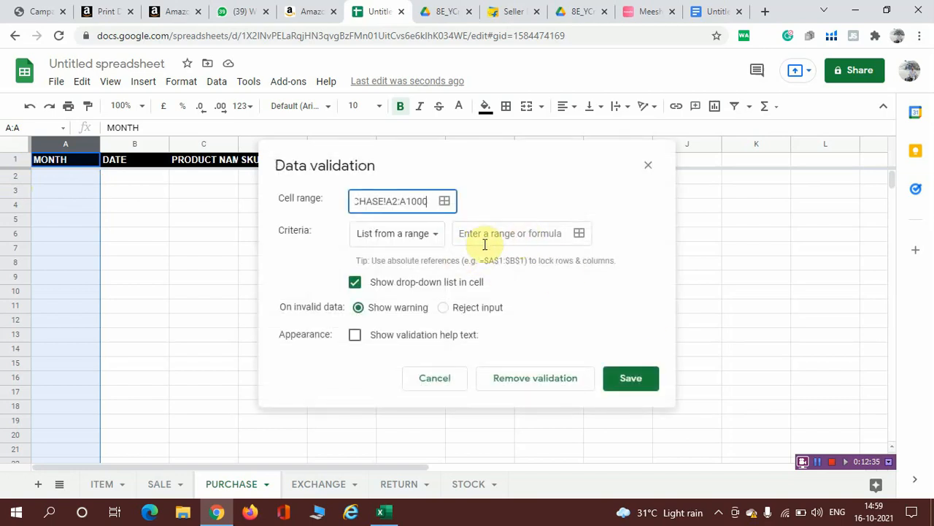
# Step: Set the validation criteria to List from a range using ITEM!D2:D and save the rule
pyautogui.click(428, 241)
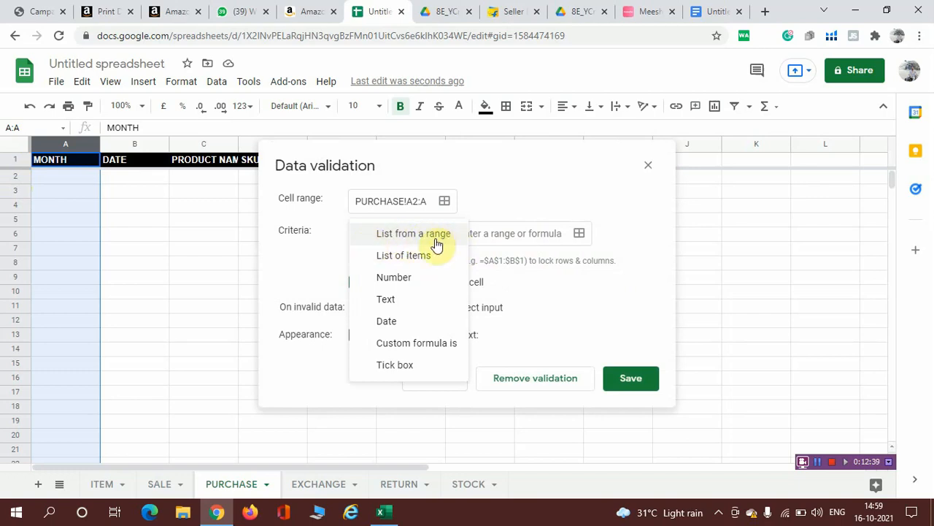
pyautogui.click(437, 239)
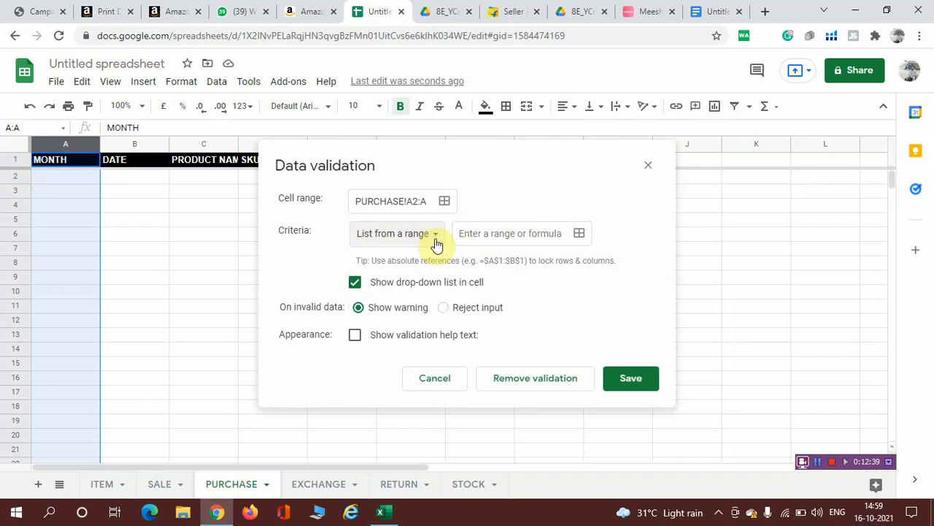
pyautogui.click(579, 233)
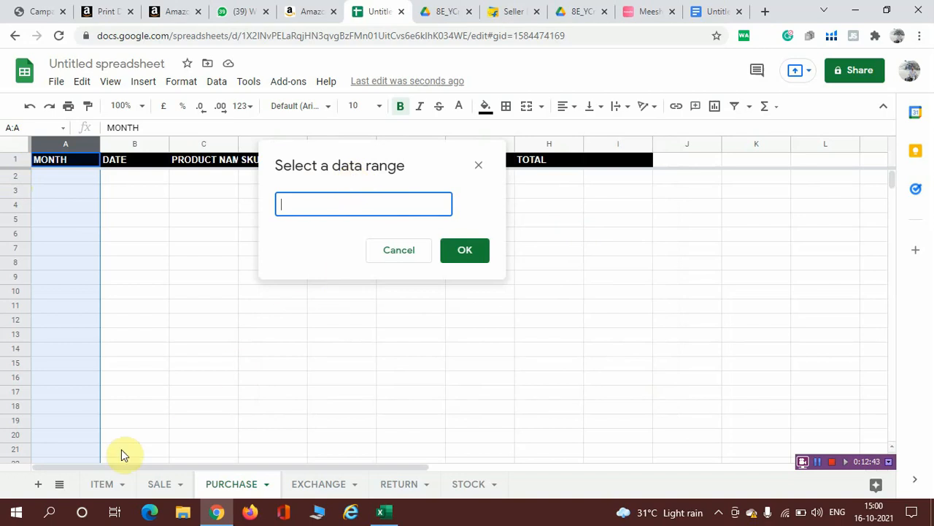
pyautogui.click(109, 485)
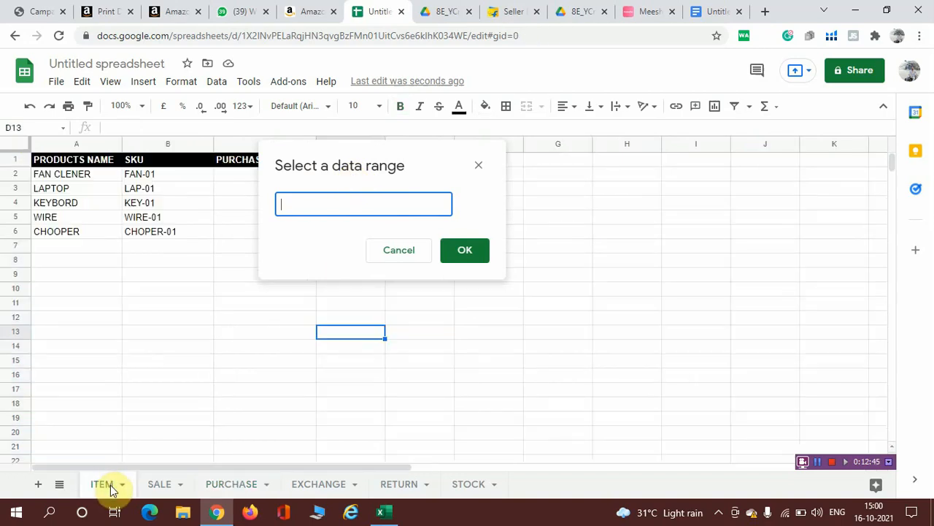
pyautogui.moveTo(330, 154); pyautogui.dragTo(694, 184)
pyautogui.click(349, 143)
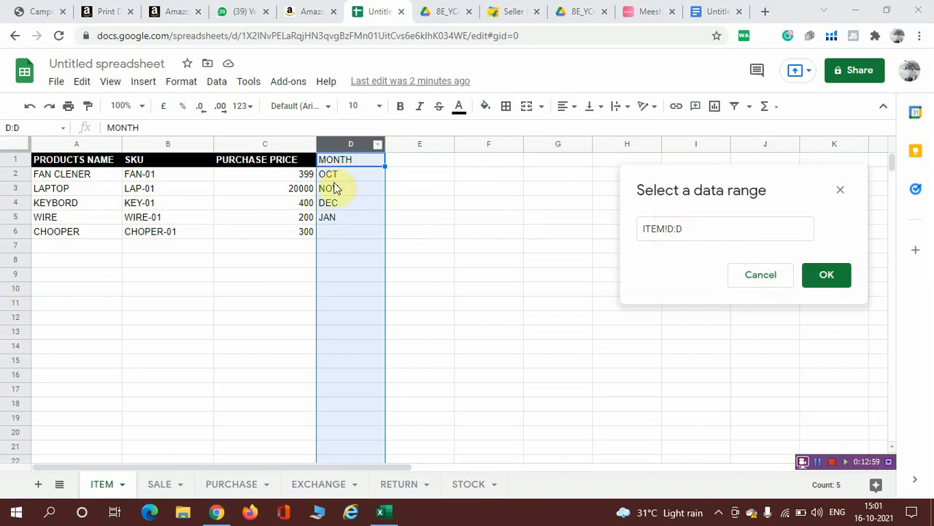
pyautogui.click(673, 228)
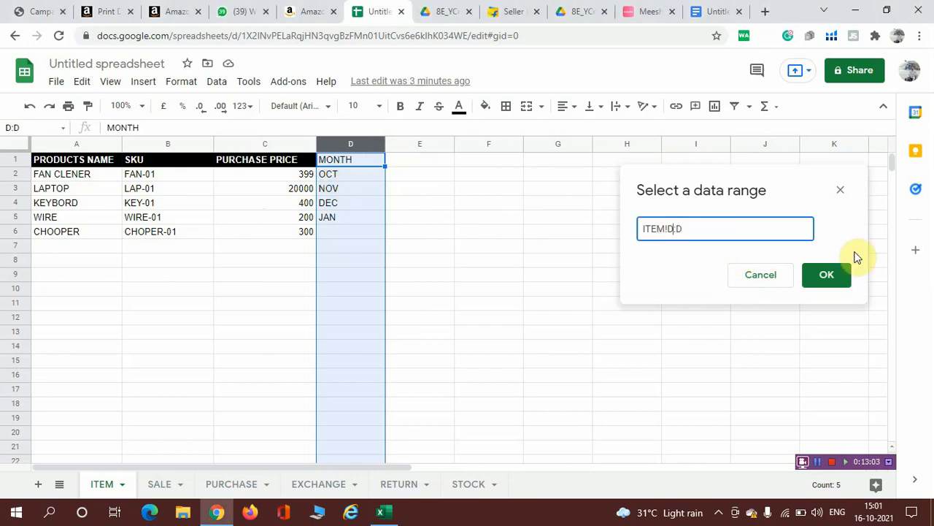
pyautogui.write('2')
pyautogui.click(827, 274)
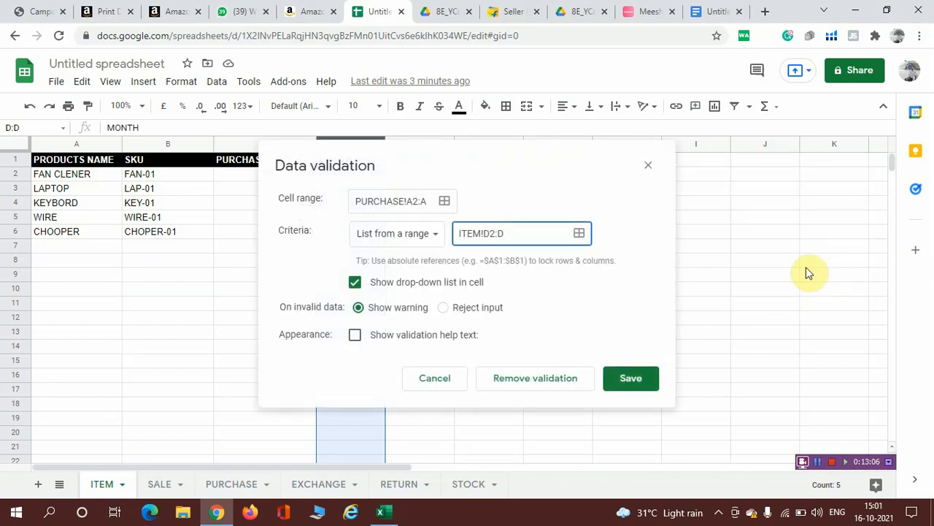
pyautogui.click(632, 379)
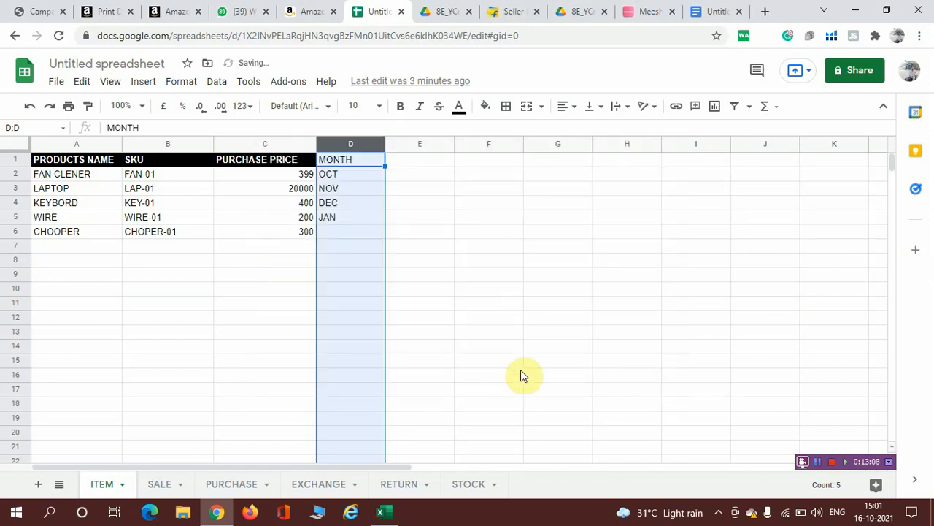
# Step: Check the month options offered in cell A2 of the PURCHASE sheet
pyautogui.click(254, 491)
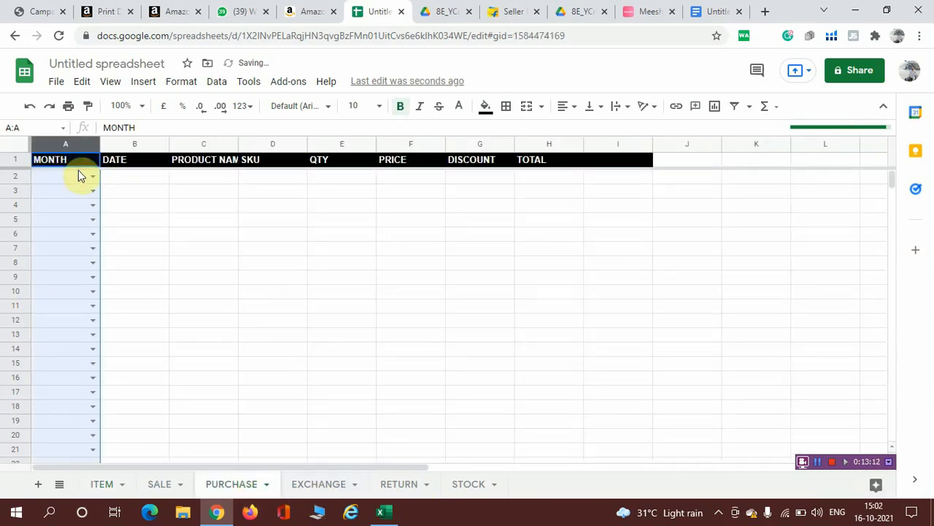
pyautogui.click(93, 177)
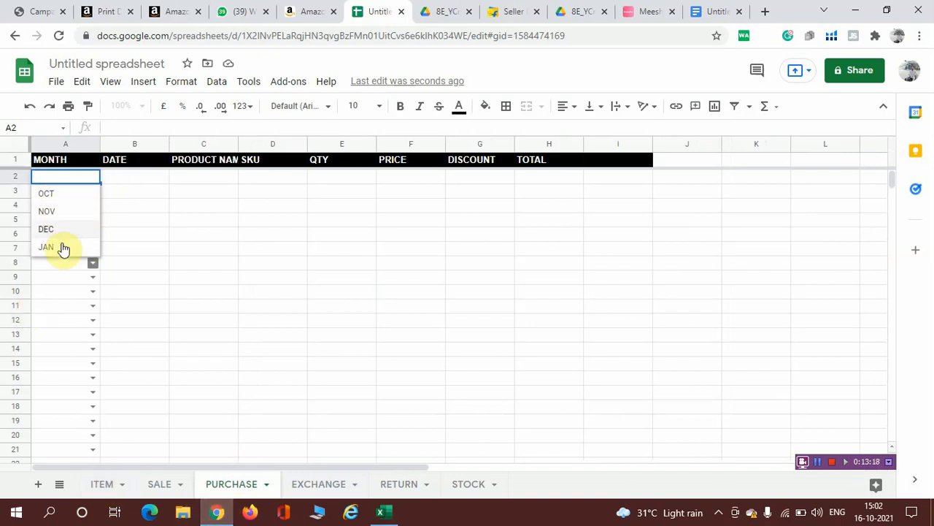
pyautogui.click(140, 180)
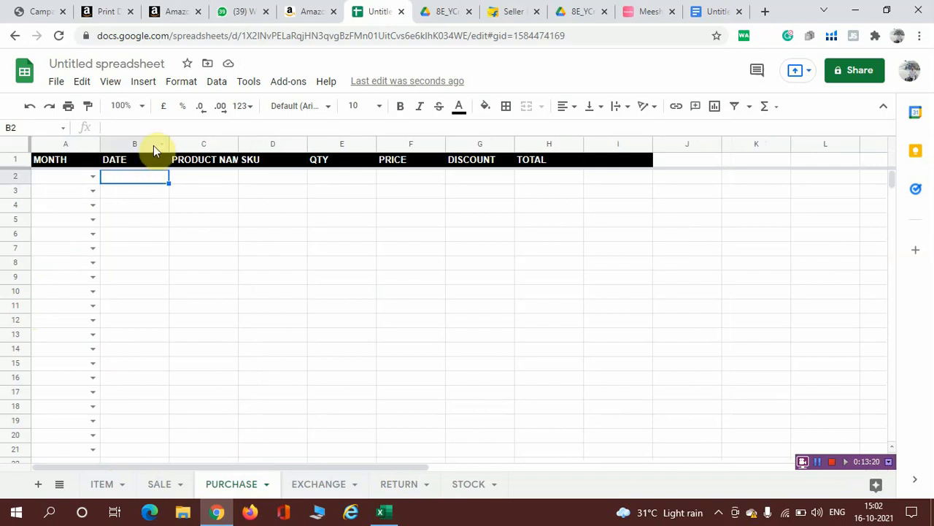
# Step: Add data validation to the DATE column range B2:B1000 of the PURCHASE sheet, requiring a valid date
pyautogui.click(153, 144)
pyautogui.click(217, 82)
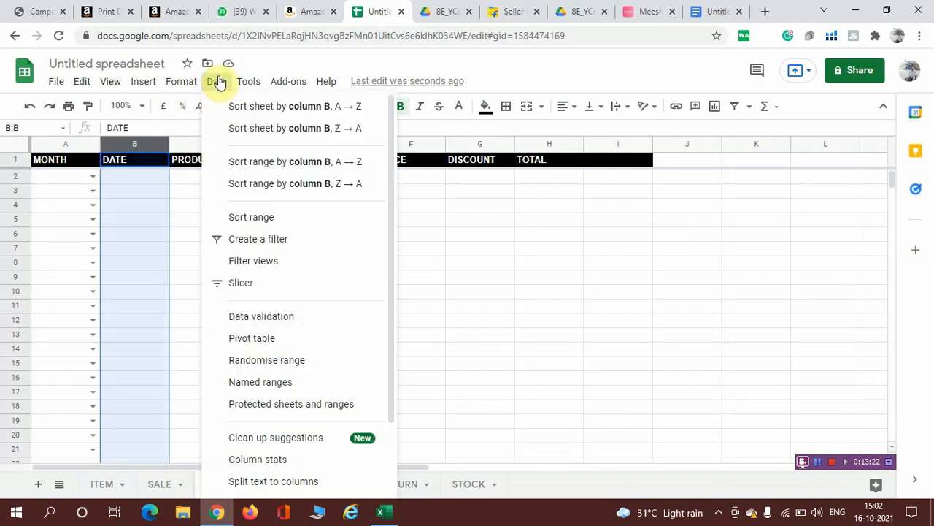
pyautogui.click(259, 318)
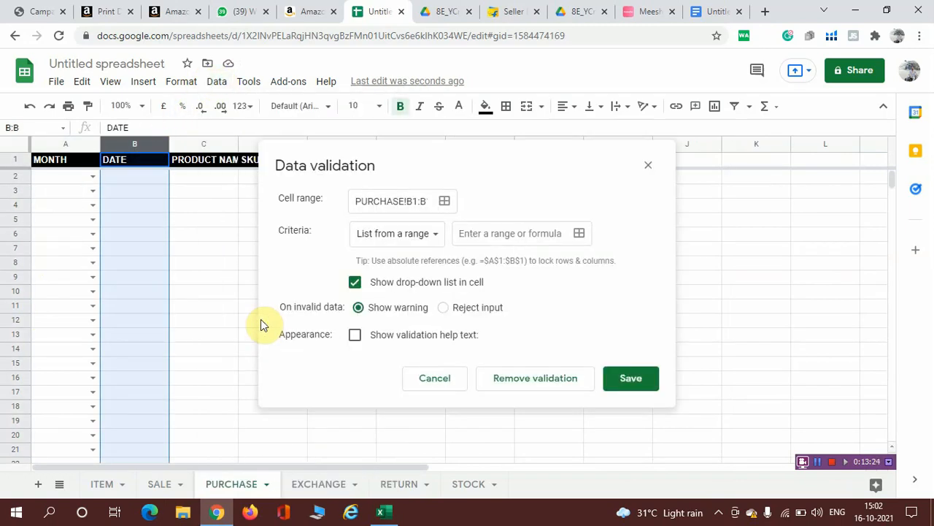
pyautogui.click(444, 201)
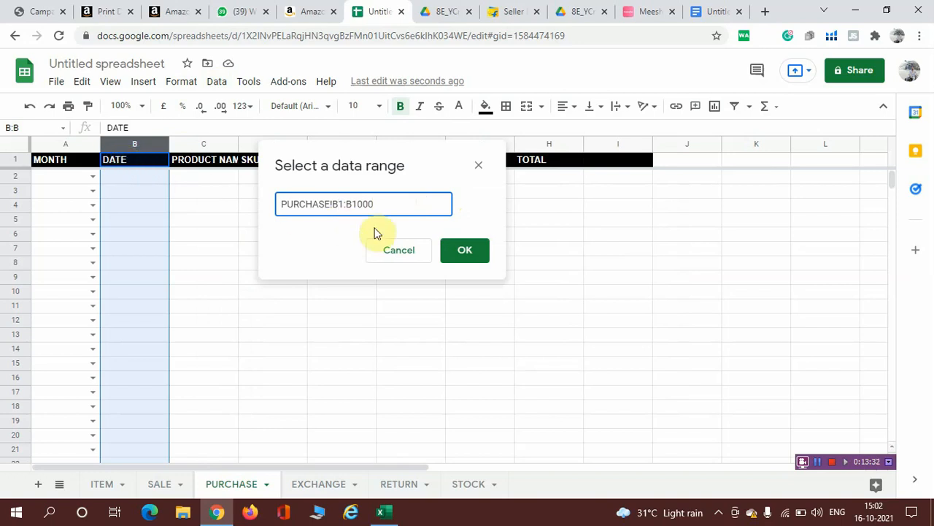
pyautogui.press('BackSpace')
pyautogui.write('2')
pyautogui.click(479, 252)
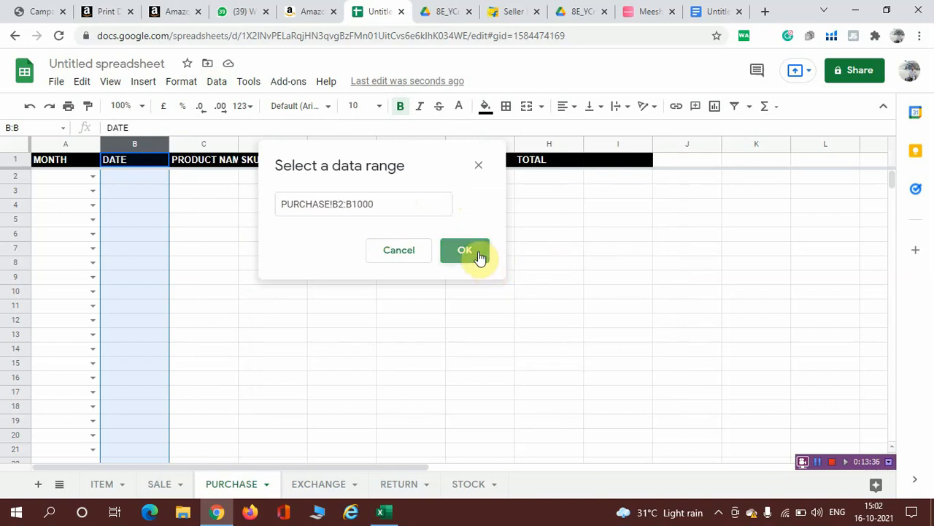
pyautogui.click(409, 238)
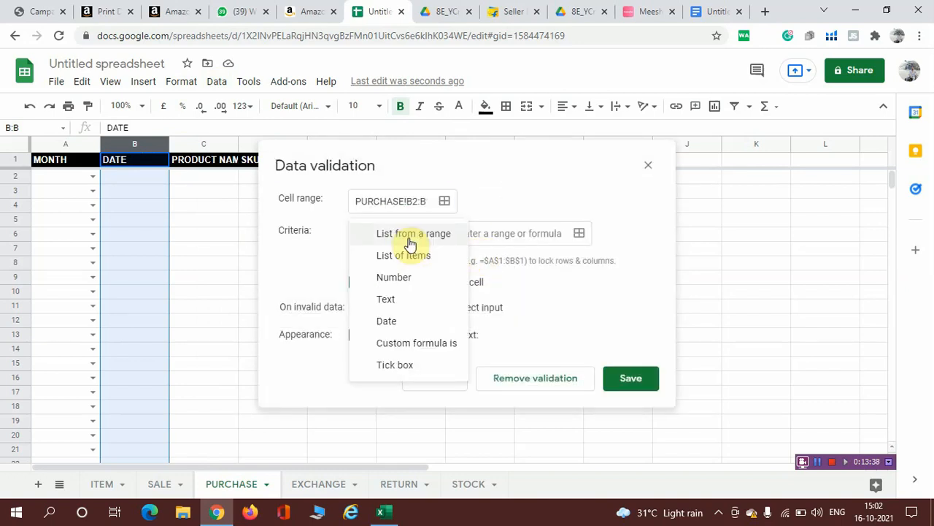
pyautogui.click(388, 323)
pyautogui.click(642, 340)
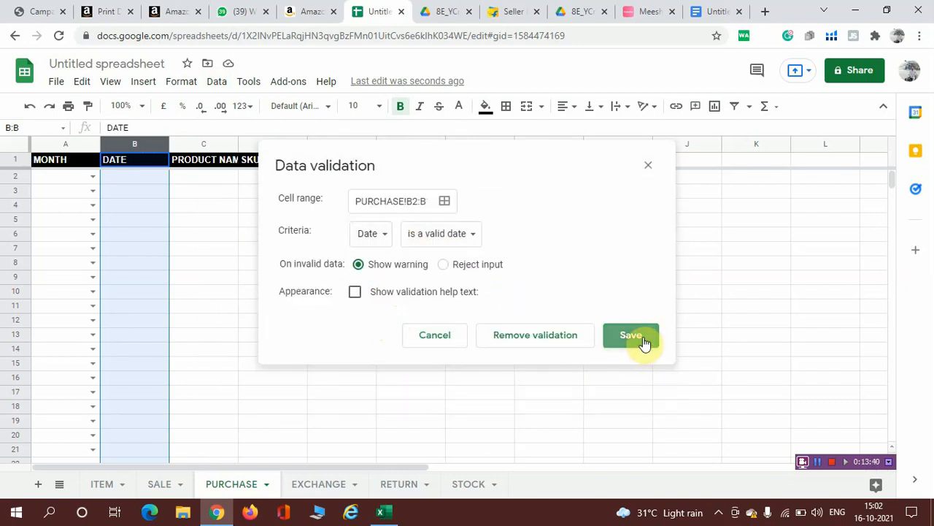
# Step: Check the date picker in cell B2 without choosing a date
pyautogui.click(130, 181)
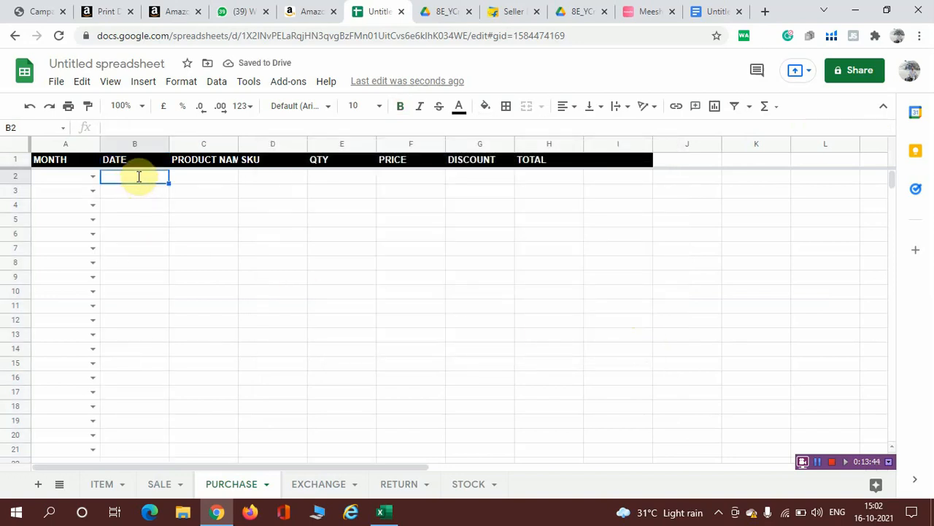
pyautogui.doubleClick(139, 180)
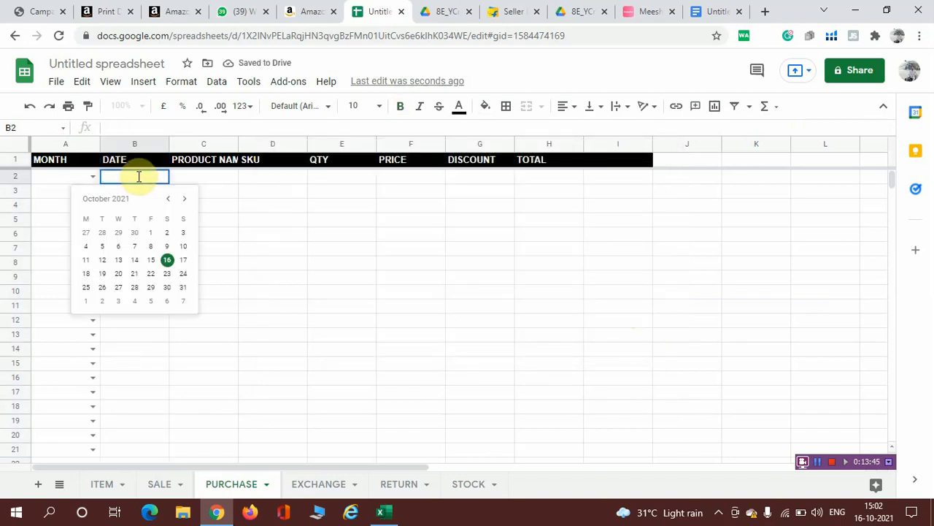
pyautogui.click(219, 178)
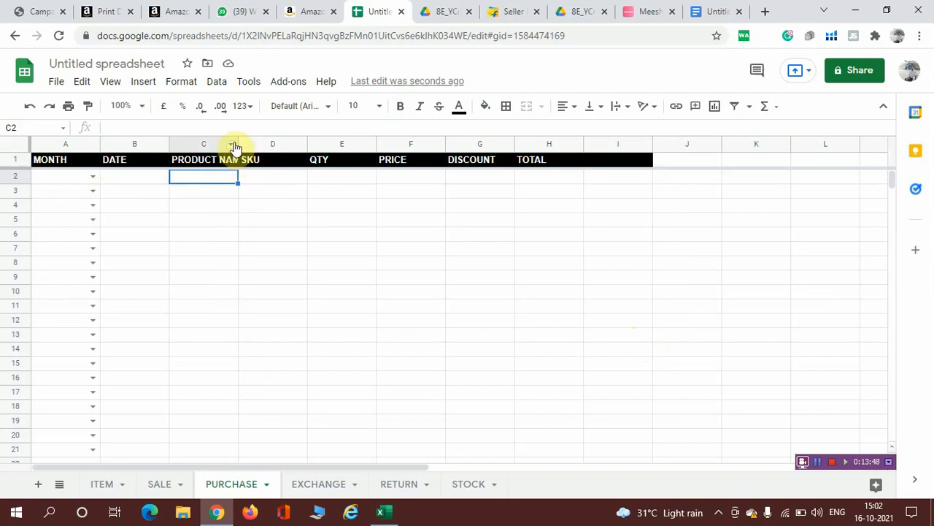
# Step: Widen column C of the PURCHASE sheet so that the full PRODUCT NAME header fits
pyautogui.moveTo(248, 149); pyautogui.dragTo(289, 152)
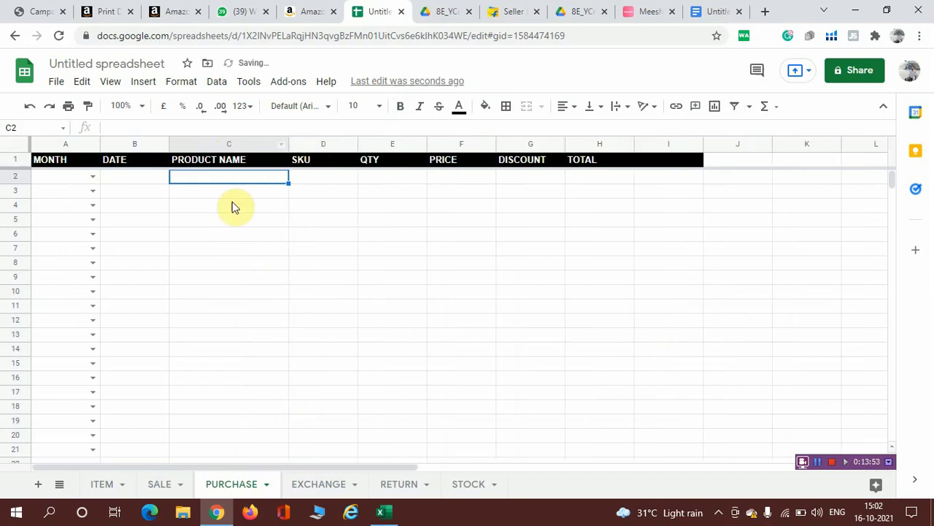
pyautogui.click(92, 177)
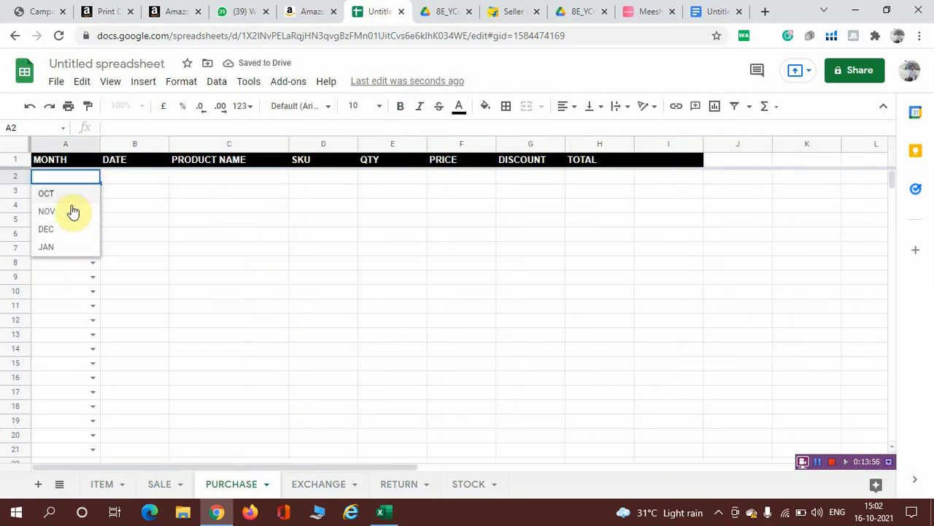
pyautogui.doubleClick(234, 175)
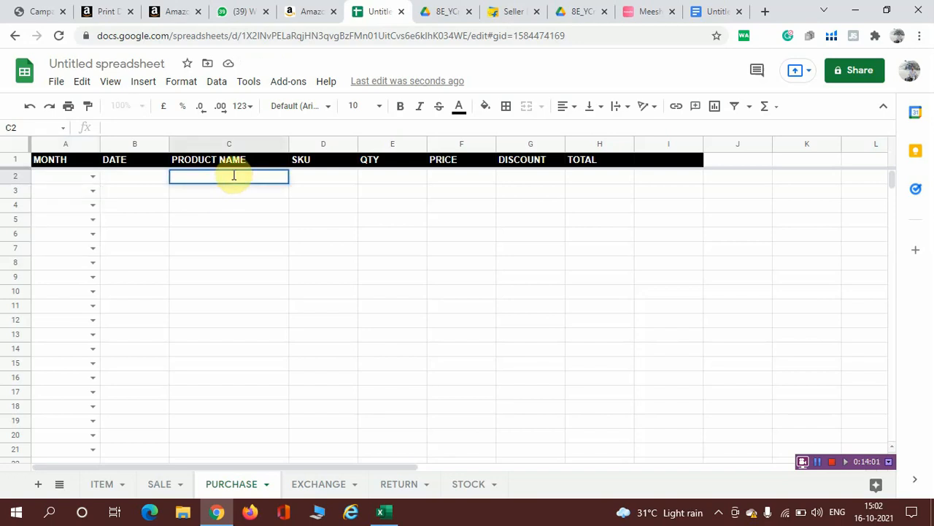
pyautogui.write('=VLOO')
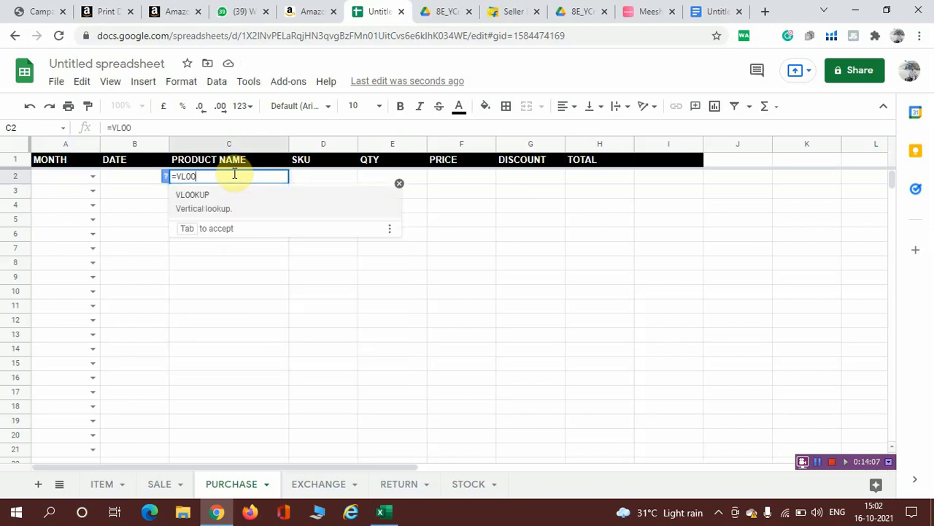
pyautogui.click(229, 198)
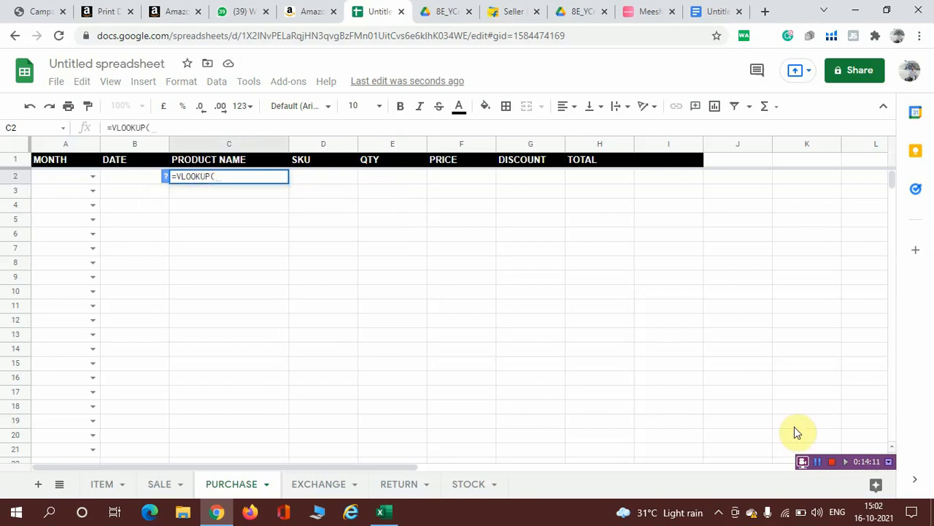
pyautogui.click(828, 463)
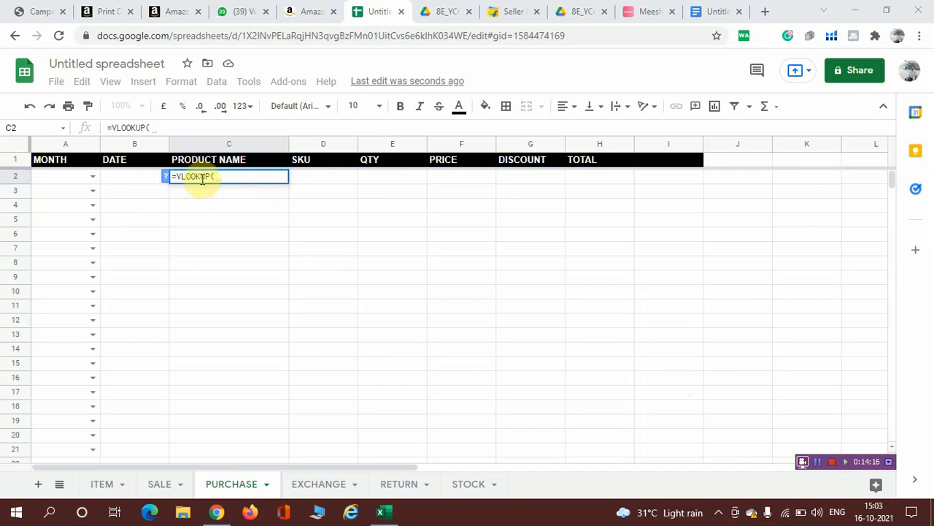
pyautogui.click(227, 176)
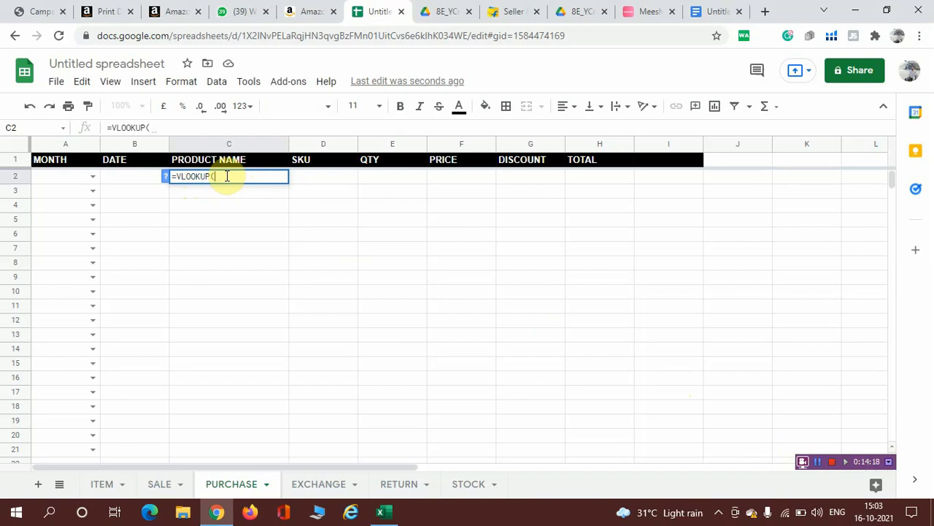
pyautogui.press('BackSpace')
pyautogui.press('BackSpace')
pyautogui.press('BackSpace')
pyautogui.press('BackSpace')
pyautogui.press('BackSpace')
pyautogui.press('BackSpace')
pyautogui.press('BackSpace')
pyautogui.press('BackSpace')
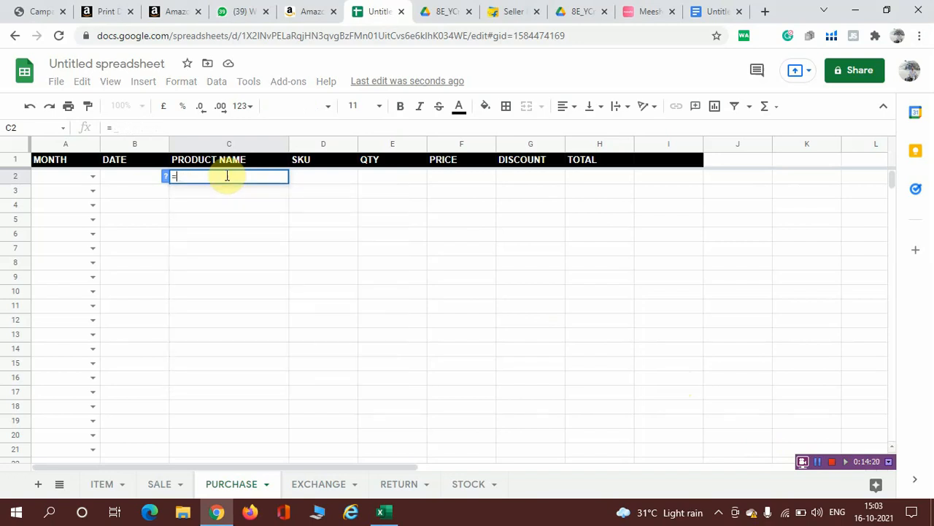
pyautogui.write('VLO')
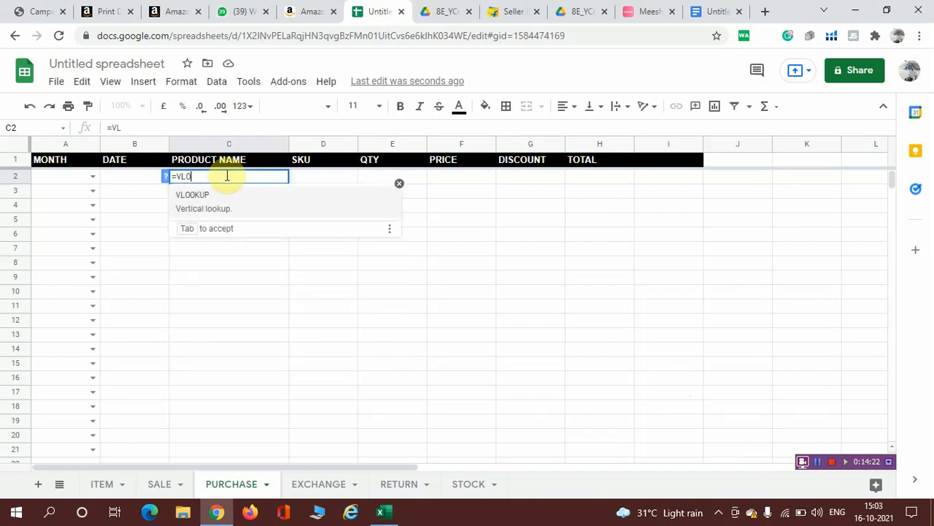
pyautogui.write('O')
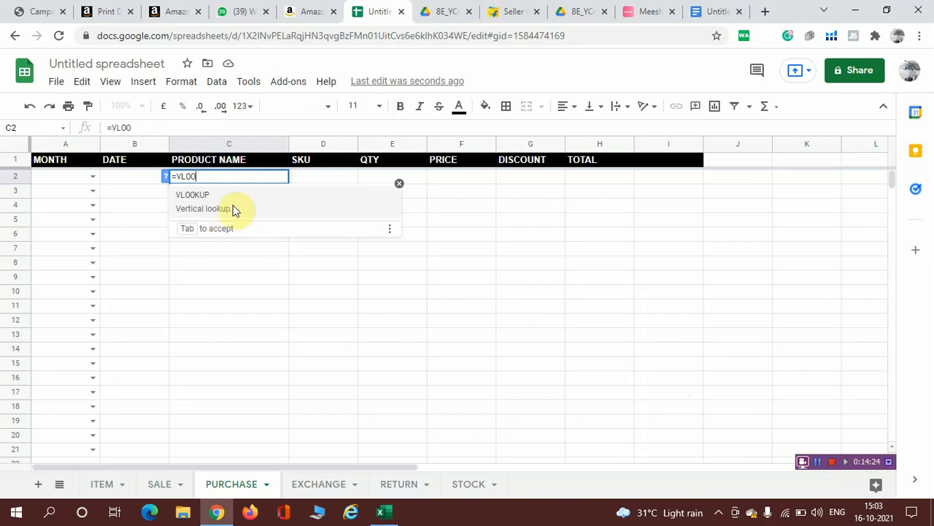
pyautogui.click(193, 201)
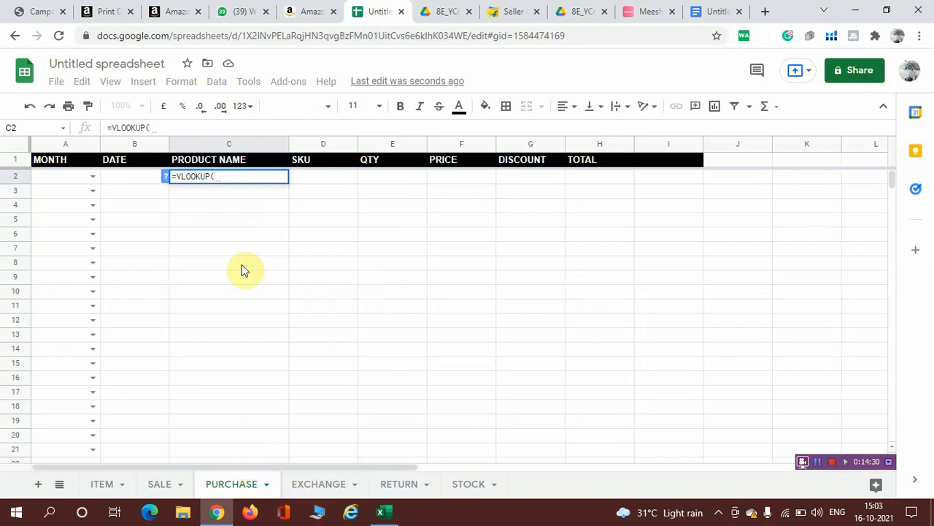
pyautogui.press('BackSpace')
pyautogui.press('BackSpace')
pyautogui.press('BackSpace')
pyautogui.press('BackSpace')
pyautogui.press('BackSpace')
pyautogui.press('BackSpace')
pyautogui.press('BackSpace')
pyautogui.press('BackSpace')
pyautogui.press('BackSpace')
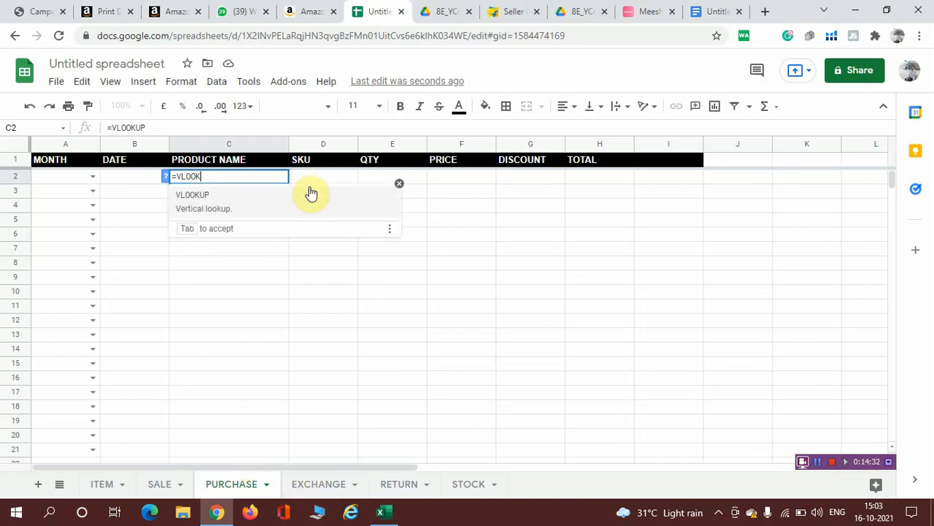
pyautogui.click(208, 254)
# Step: Start a data validation rule for the PRODUCT NAME column of the PURCHASE sheet, with the cell range set to C2:C1000
pyautogui.click(224, 146)
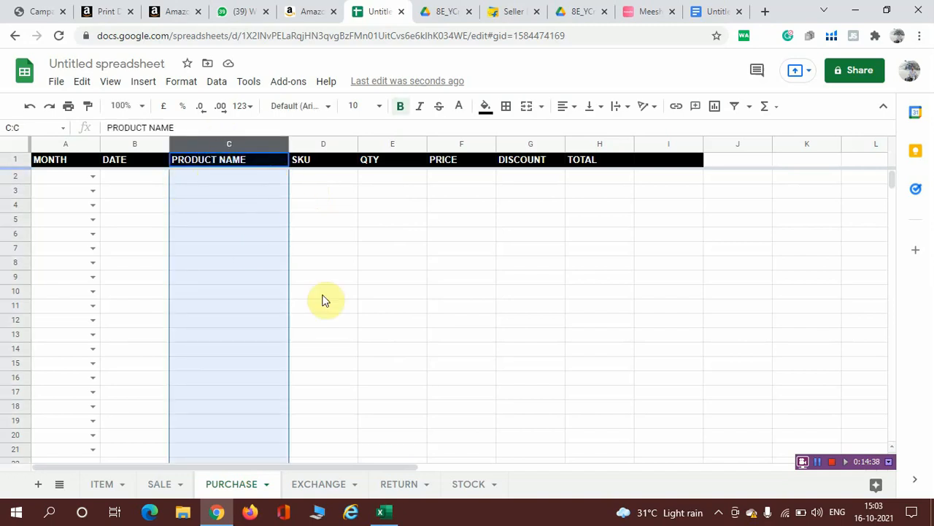
pyautogui.click(411, 294)
pyautogui.click(223, 138)
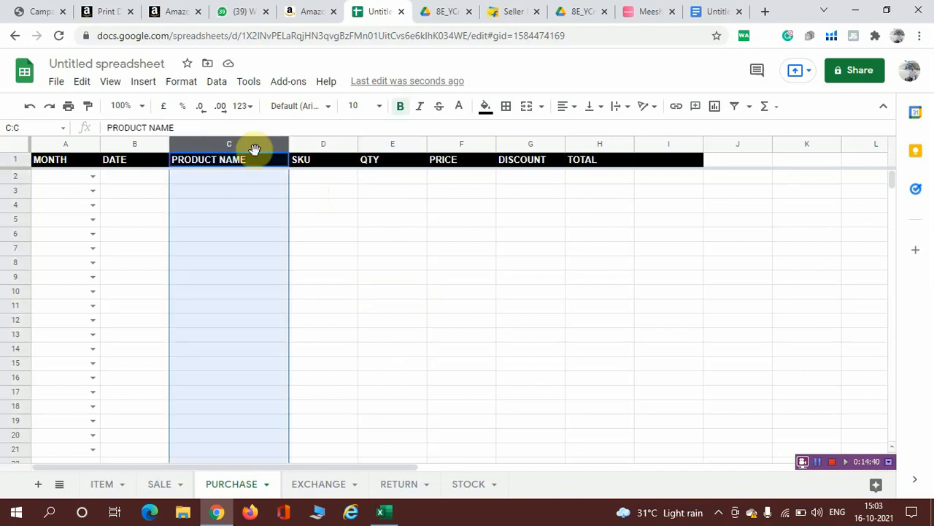
pyautogui.click(217, 81)
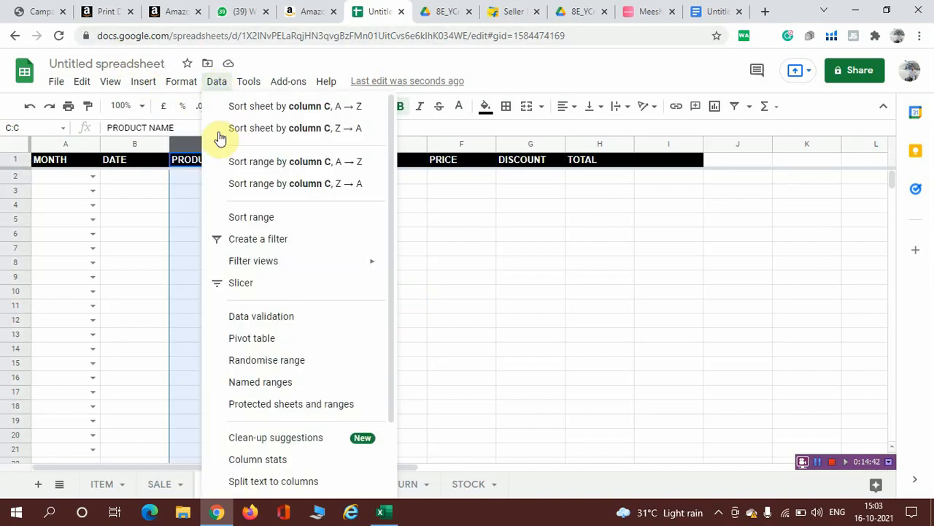
pyautogui.click(248, 316)
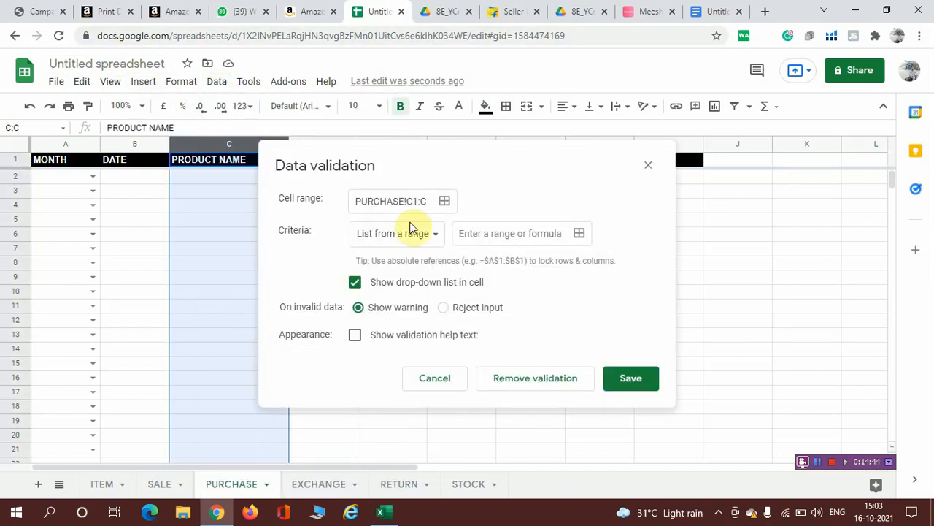
pyautogui.click(443, 203)
pyautogui.click(342, 204)
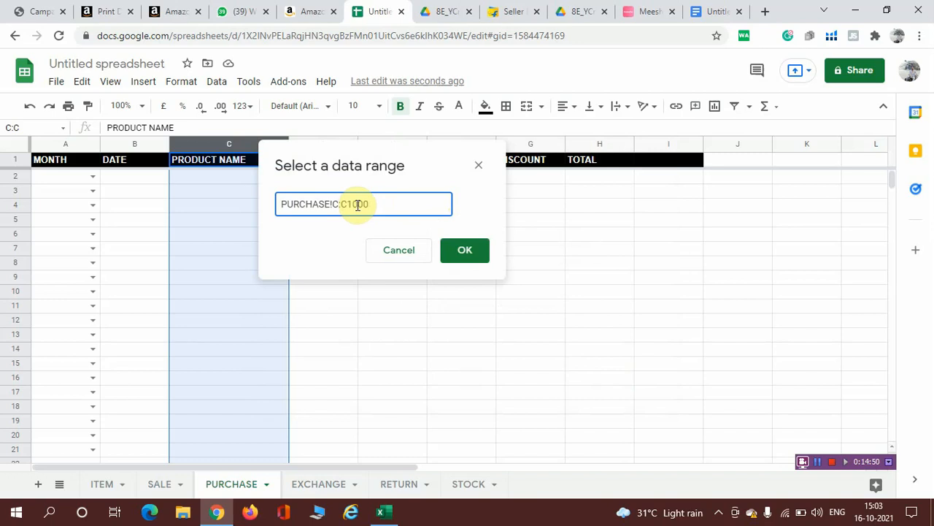
pyautogui.click(483, 250)
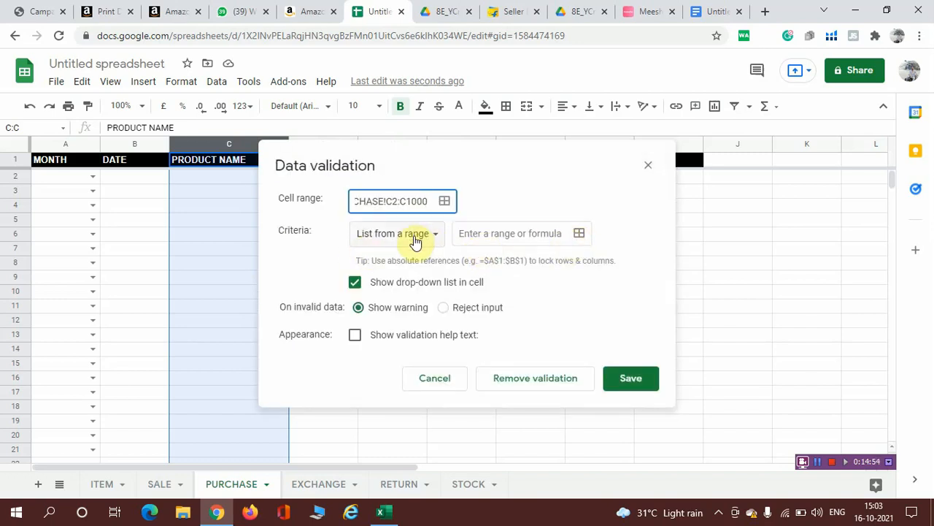
# Step: Use the product names in ITEM!A2:A as the rule's list source and save the validation
pyautogui.click(578, 233)
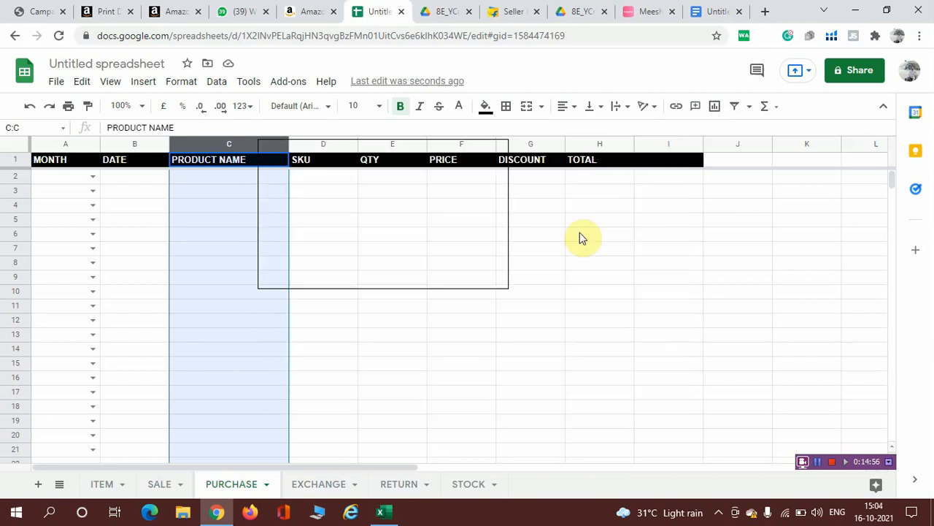
pyautogui.click(106, 486)
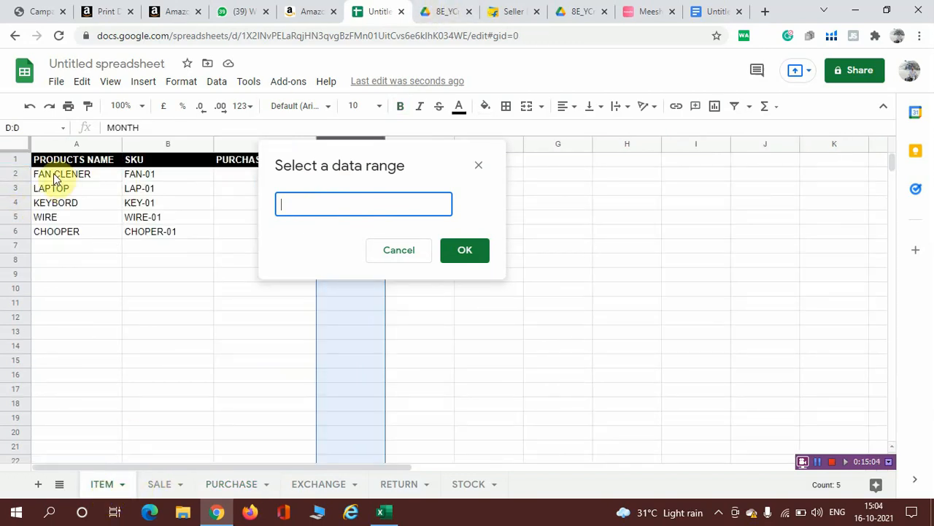
pyautogui.click(66, 143)
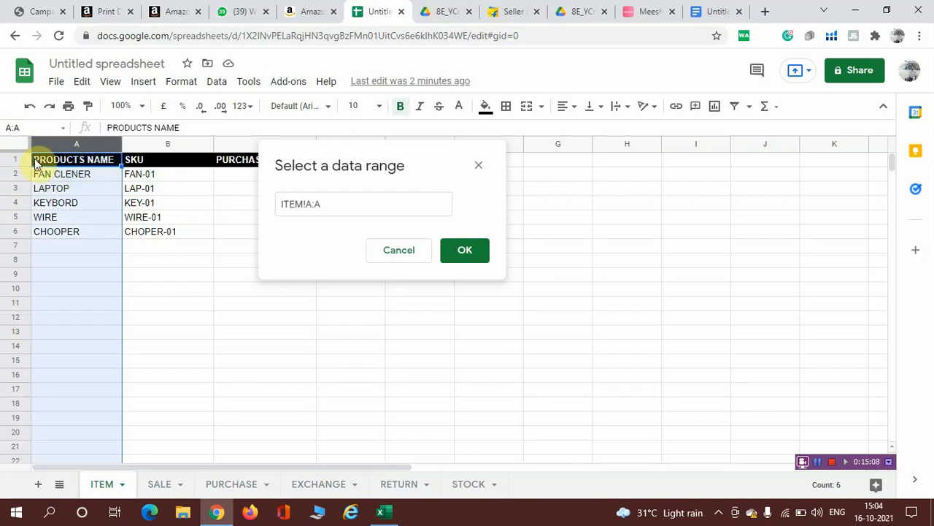
pyautogui.click(328, 202)
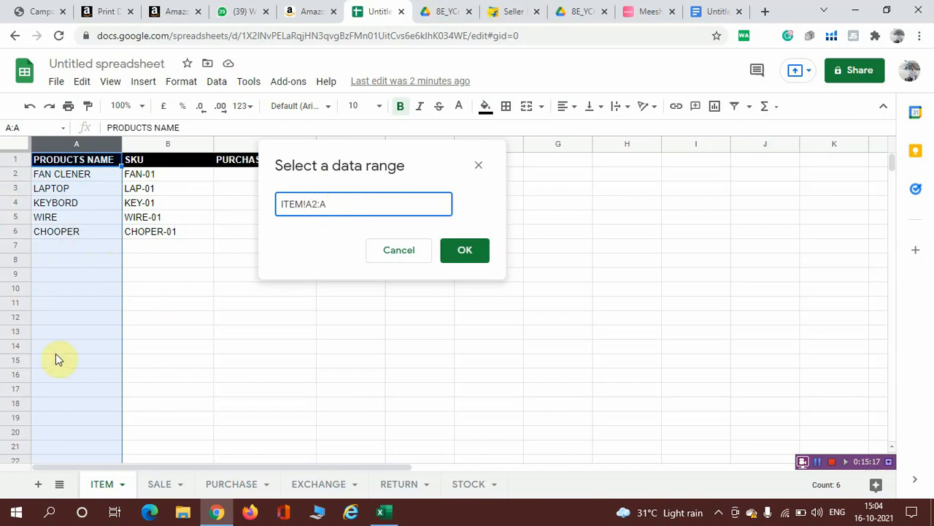
pyautogui.click(481, 250)
pyautogui.click(632, 377)
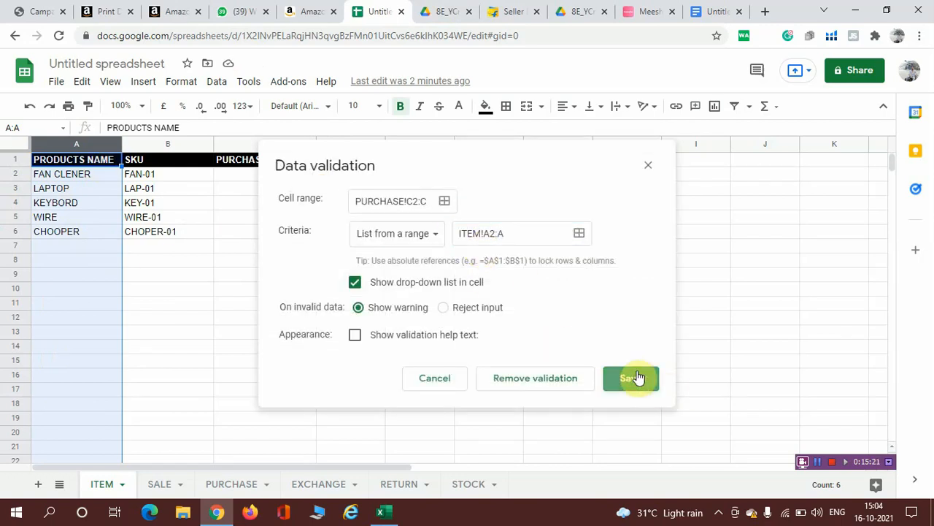
# Step: Try choosing KEYBORD and FAN CLENER from the product list in cell C2 of the PURCHASE sheet, and clear the cell
pyautogui.click(241, 484)
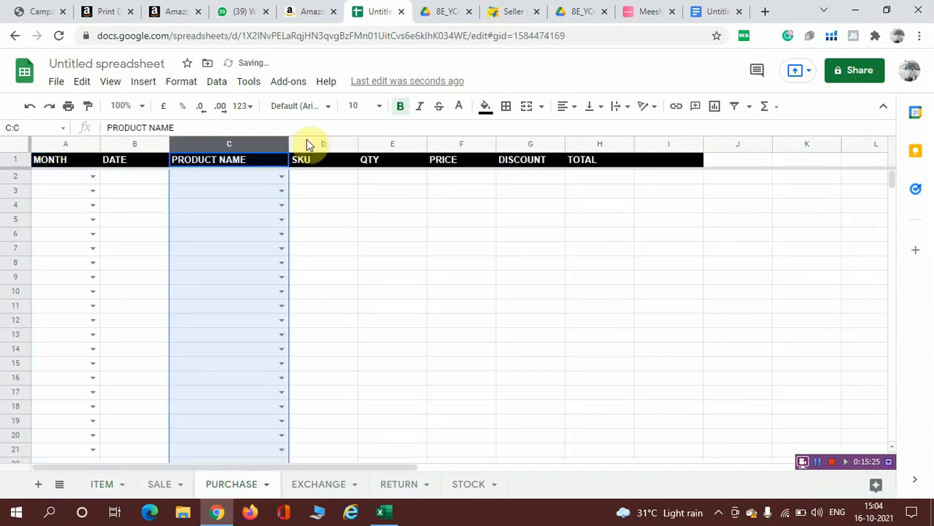
pyautogui.click(282, 175)
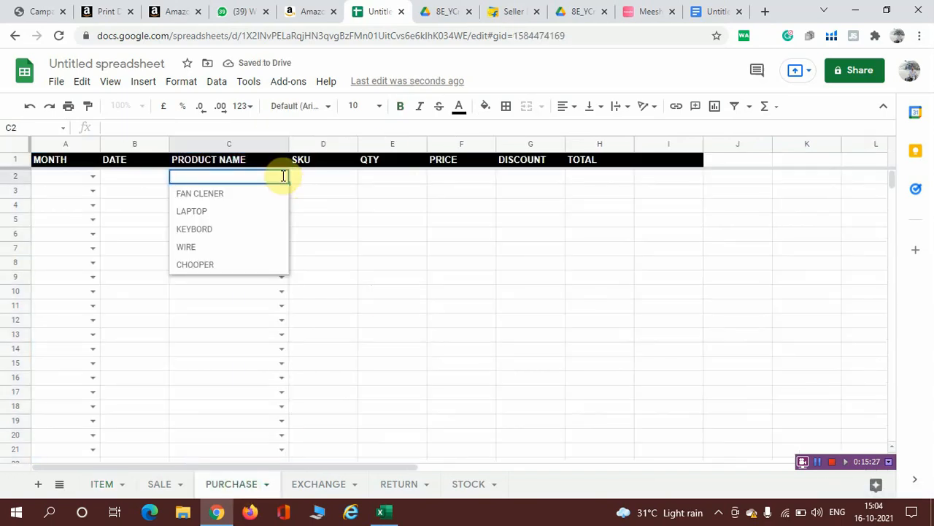
pyautogui.click(230, 230)
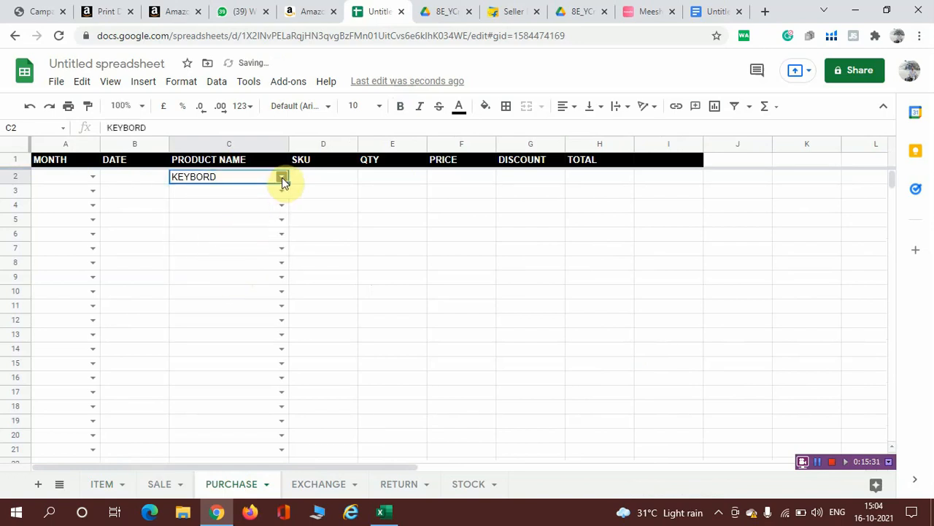
pyautogui.click(282, 178)
pyautogui.click(217, 205)
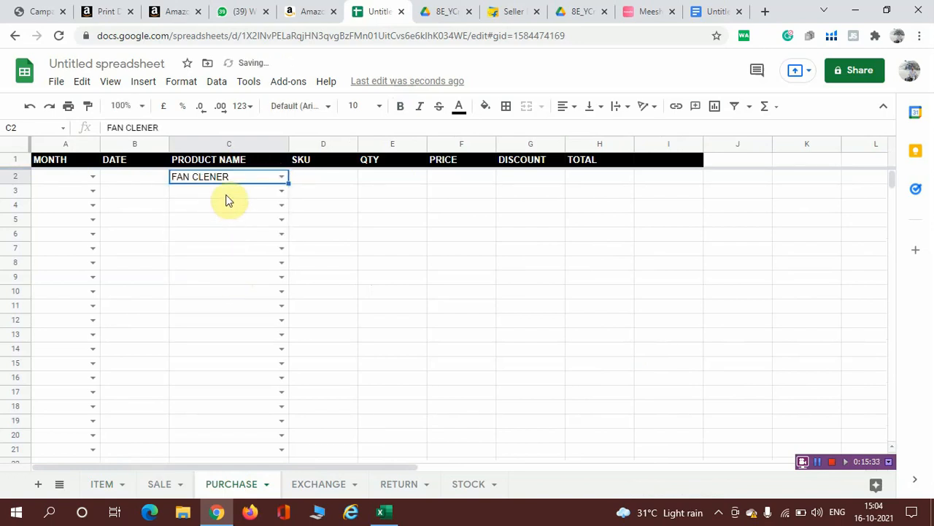
pyautogui.click(283, 181)
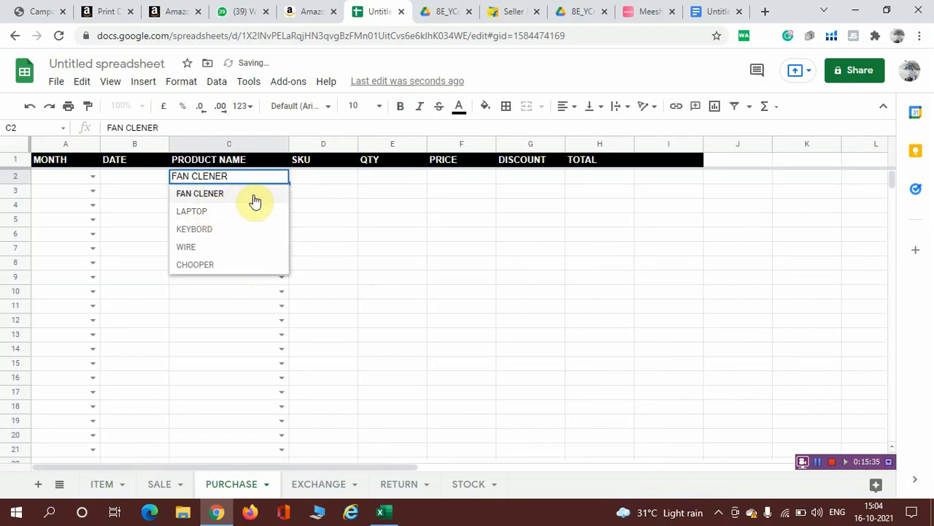
pyautogui.press('BackSpace')
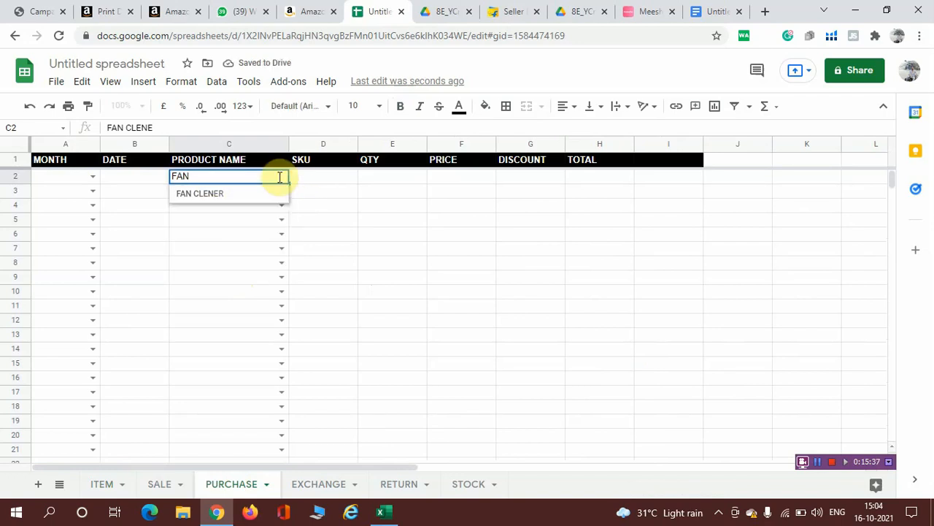
pyautogui.press('BackSpace')
pyautogui.press('BackSpace')
pyautogui.press('BackSpace')
pyautogui.press('BackSpace')
pyautogui.press('BackSpace')
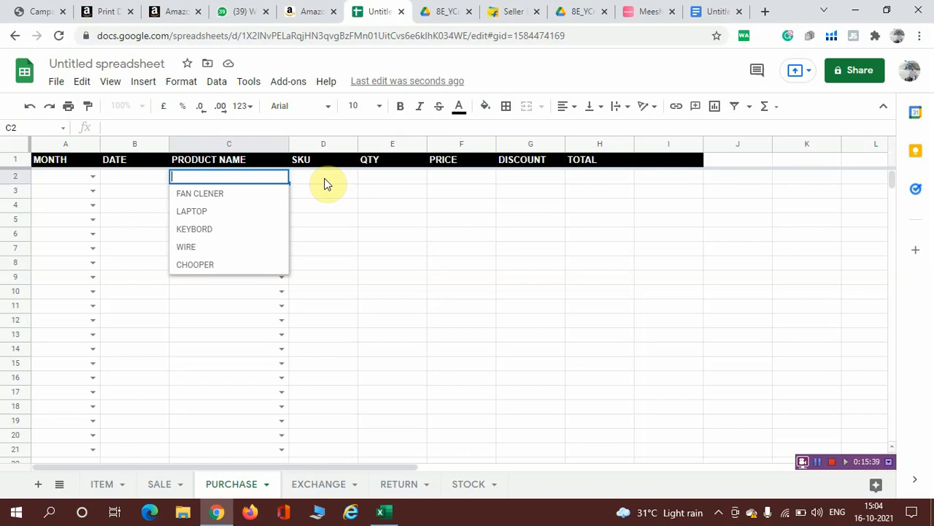
pyautogui.click(326, 183)
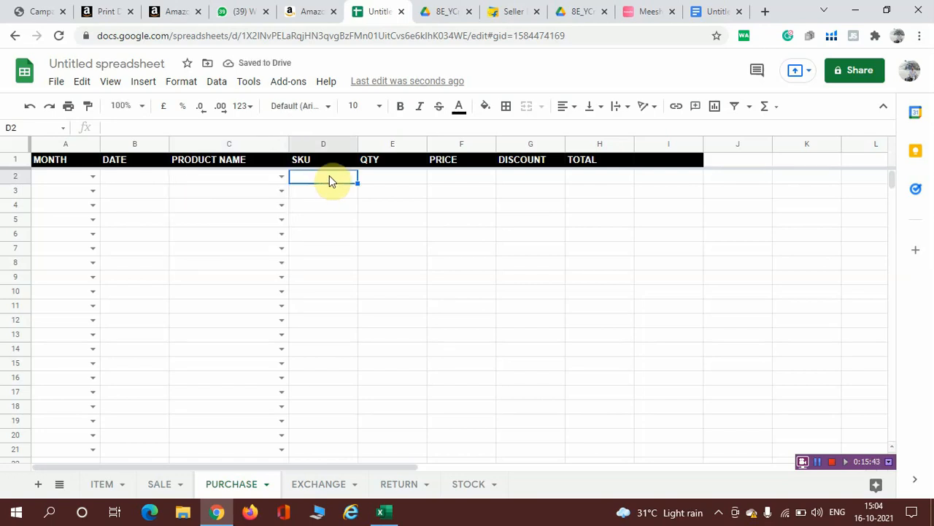
pyautogui.write('=V00')
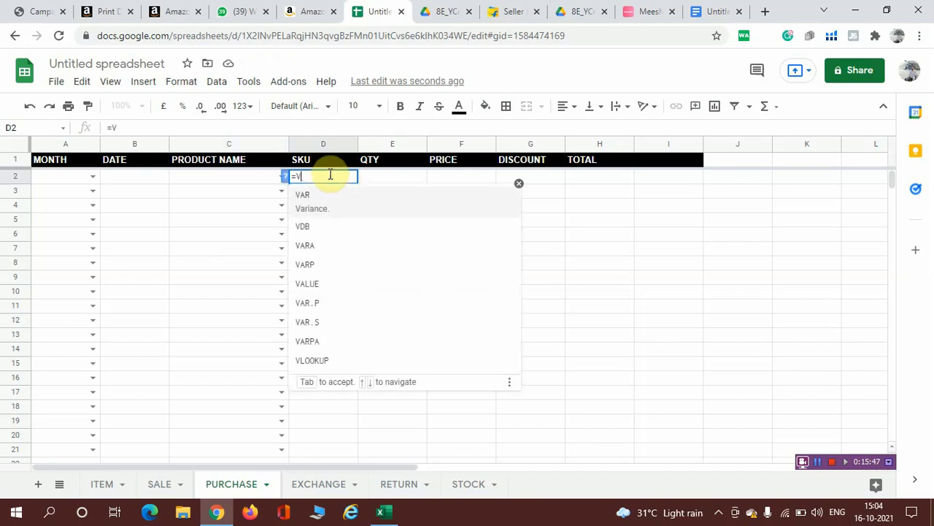
pyautogui.press('BackSpace')
pyautogui.press('BackSpace')
pyautogui.write('L')
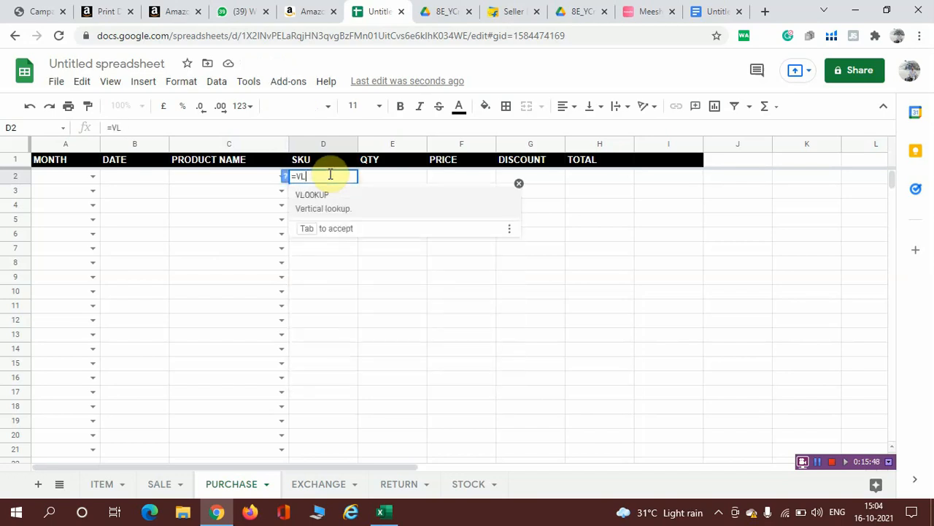
pyautogui.write('OO')
pyautogui.click(323, 206)
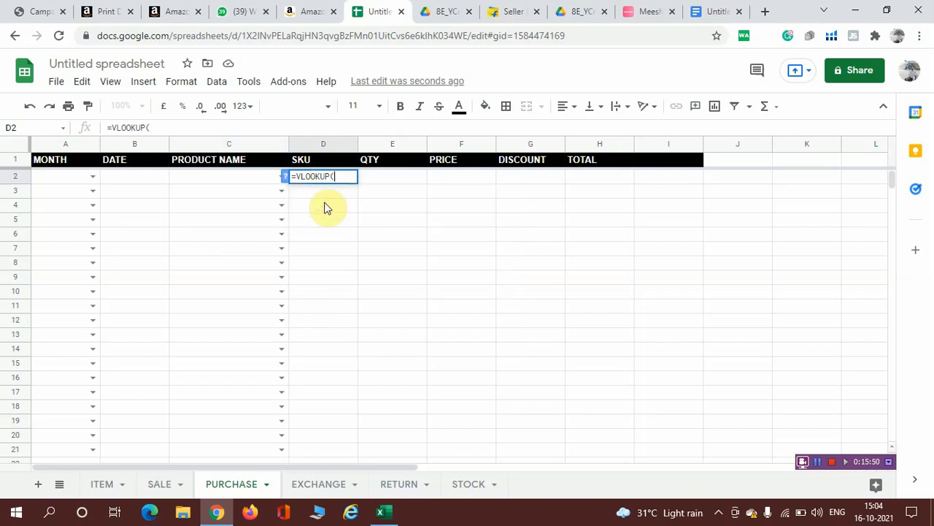
pyautogui.click(276, 177)
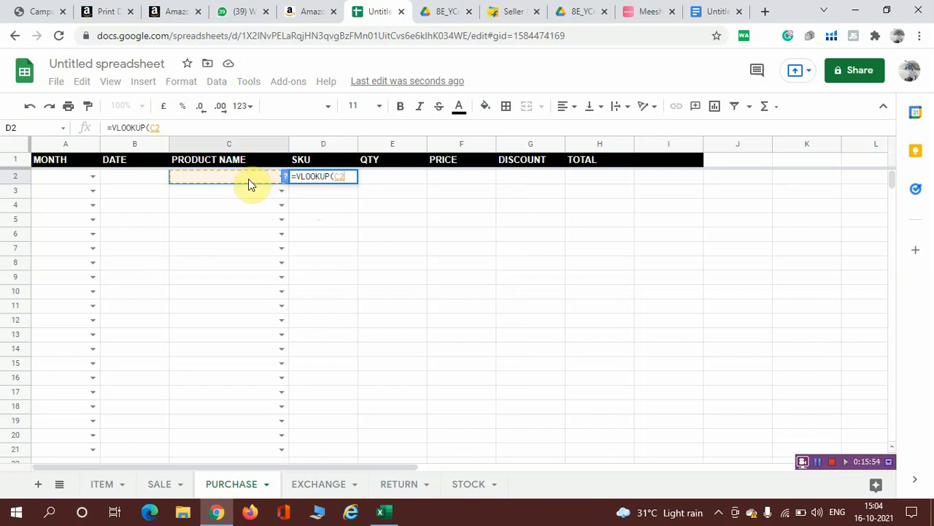
pyautogui.press('BackSpace')
pyautogui.press('BackSpace')
pyautogui.press('BackSpace')
pyautogui.press('BackSpace')
pyautogui.press('BackSpace')
pyautogui.press('BackSpace')
pyautogui.press('BackSpace')
pyautogui.press('BackSpace')
pyautogui.press('BackSpace')
pyautogui.press('BackSpace')
pyautogui.press('BackSpace')
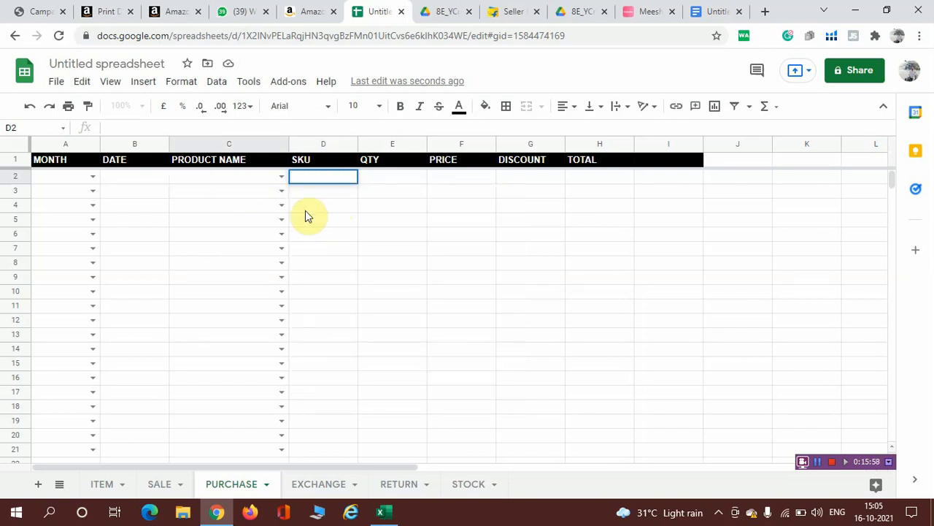
pyautogui.click(301, 235)
# Step: Choose LAPTOP from the product list in cell C2 of the PURCHASE sheet and select the SKU cell D2
pyautogui.click(281, 178)
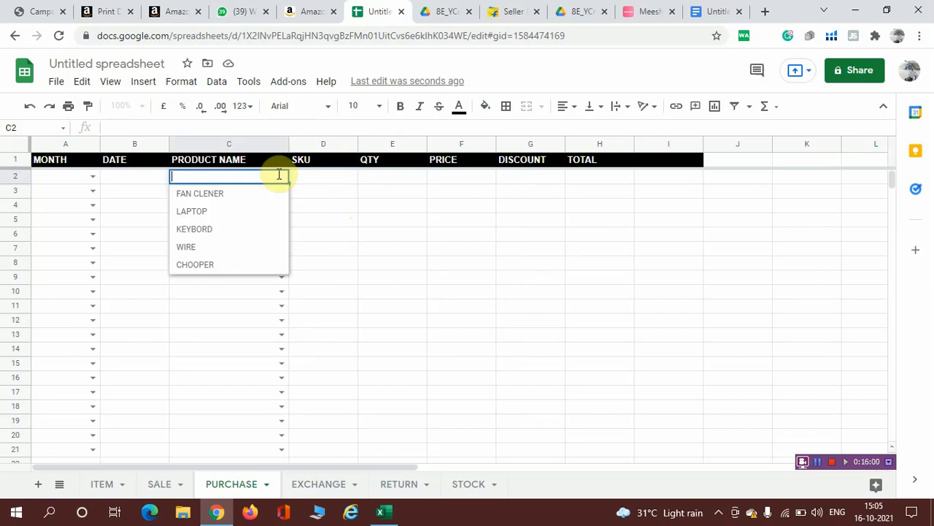
pyautogui.click(235, 214)
pyautogui.click(325, 182)
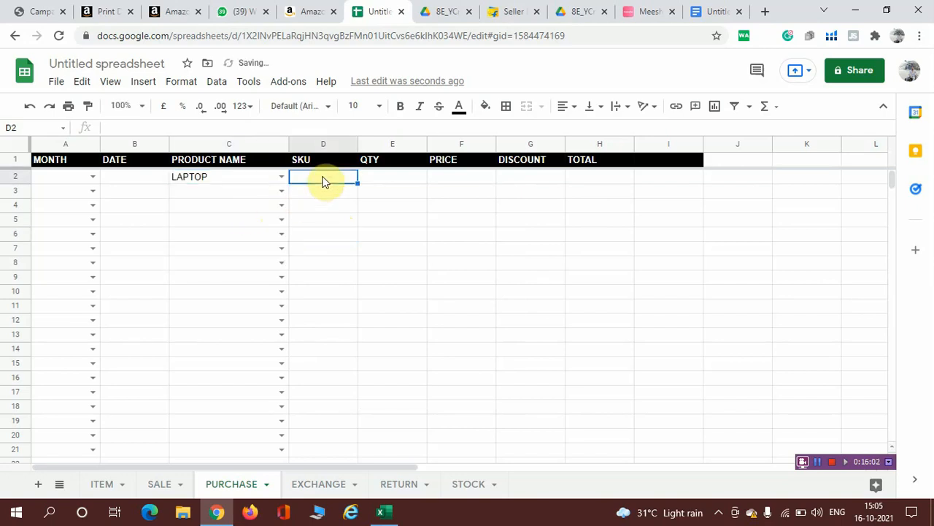
# Step: Try looking up the SKU in cell D2 with =VLOOKUP(C2,ITEM!A:AF), and clear the cell
pyautogui.write('=VLOO')
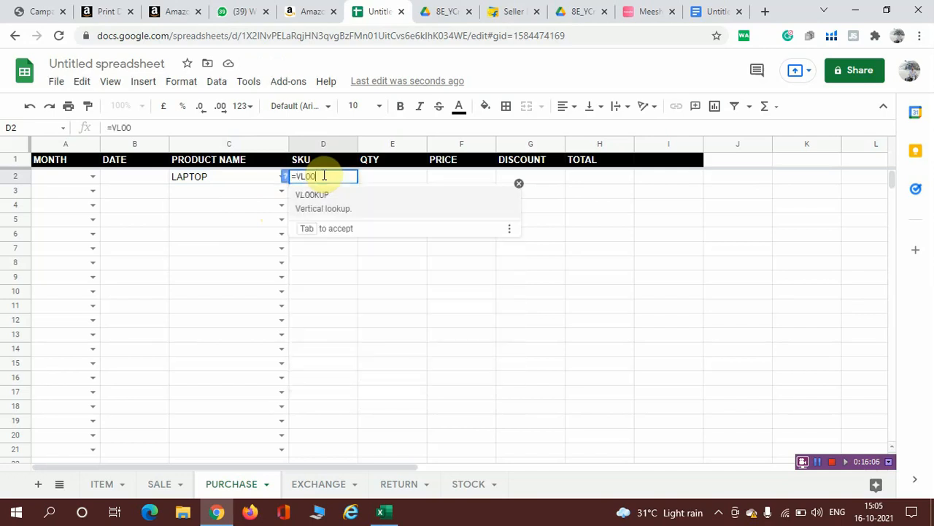
pyautogui.press('Tab')
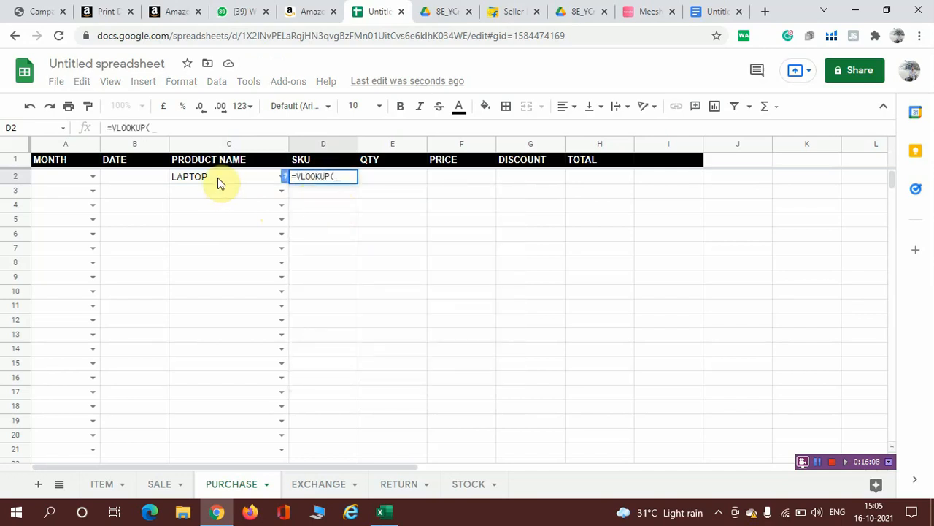
pyautogui.click(219, 183)
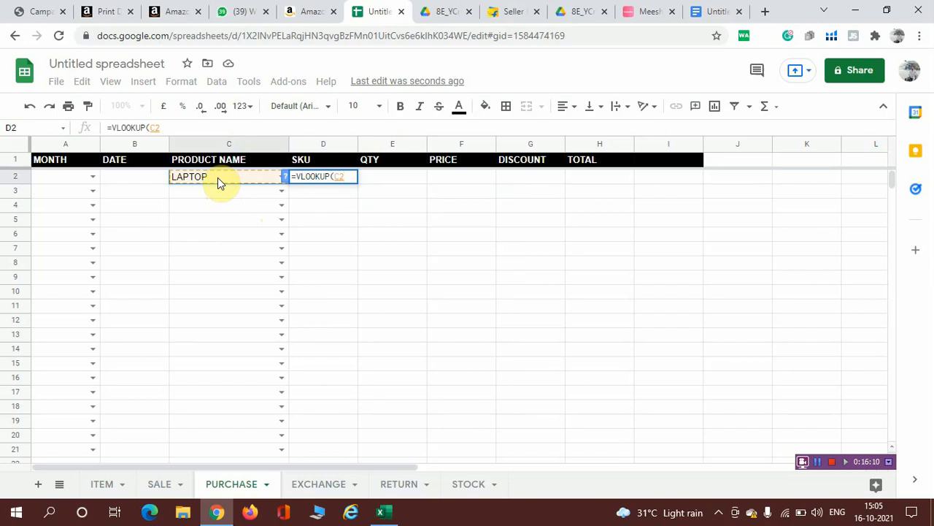
pyautogui.write(',')
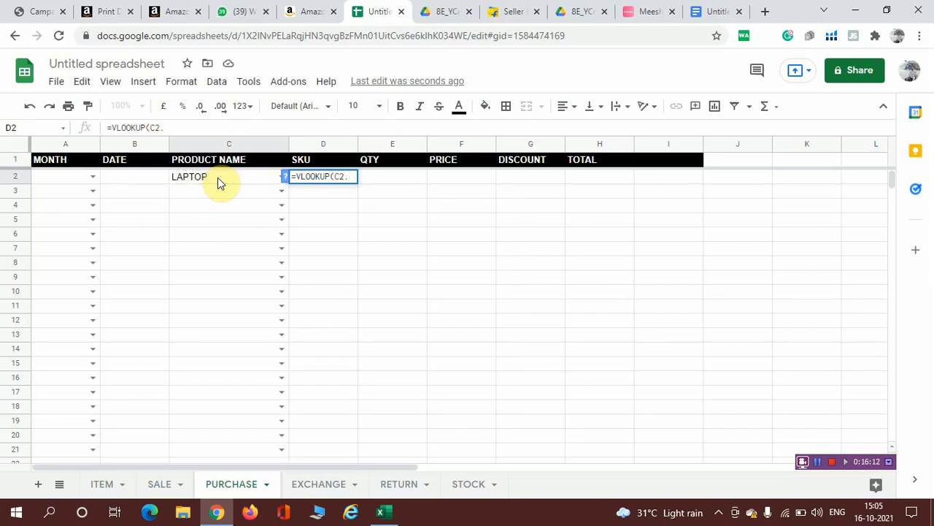
pyautogui.press('BackSpace')
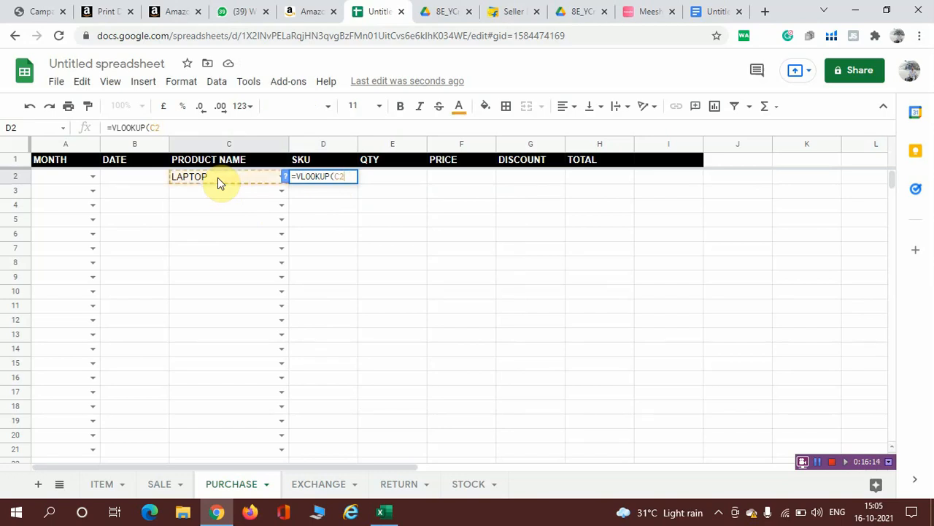
pyautogui.write(',')
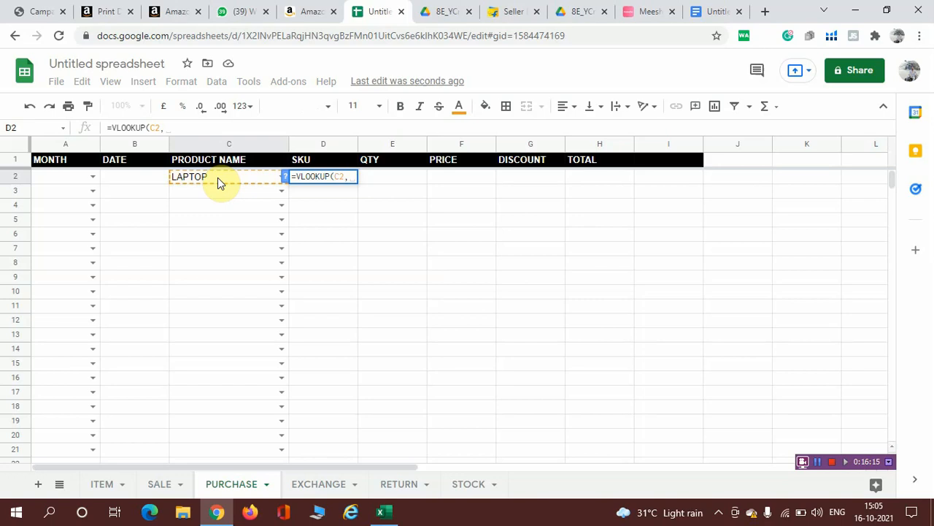
pyautogui.click(100, 485)
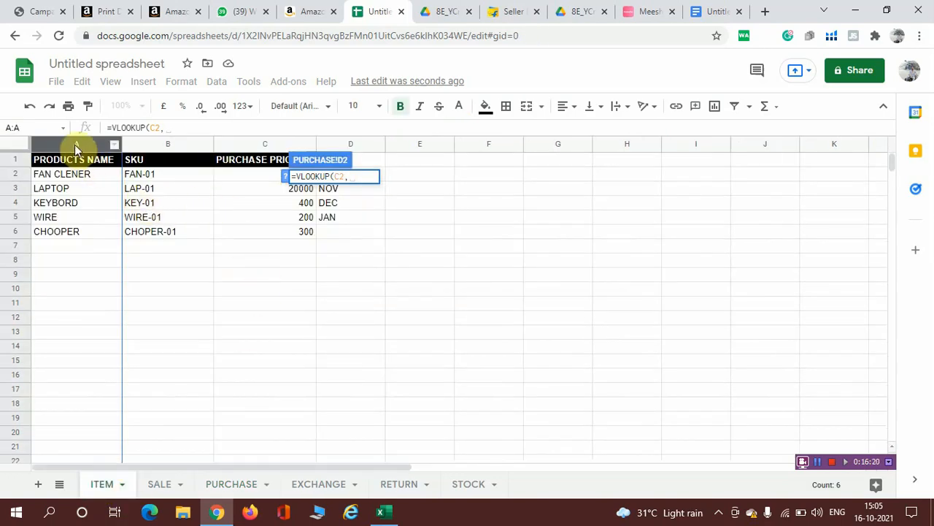
pyautogui.click(74, 144)
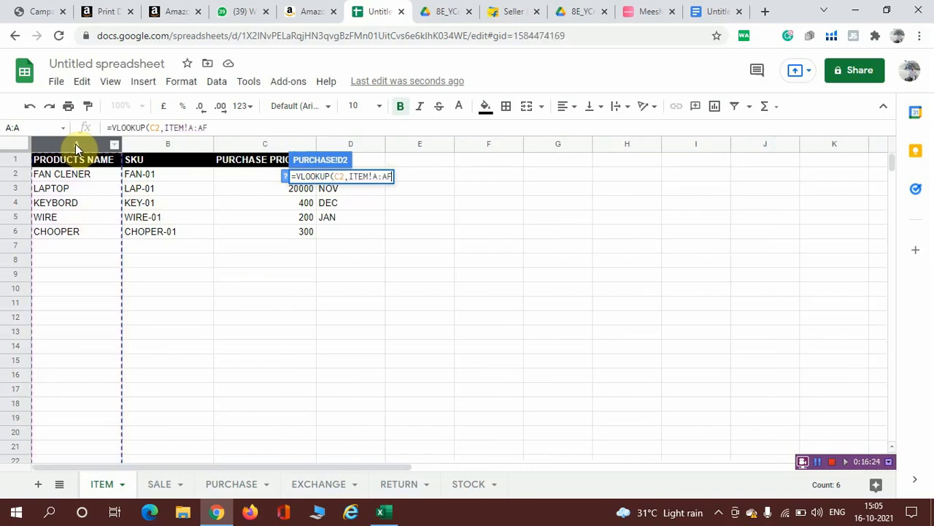
pyautogui.write('F')
pyautogui.press('Return')
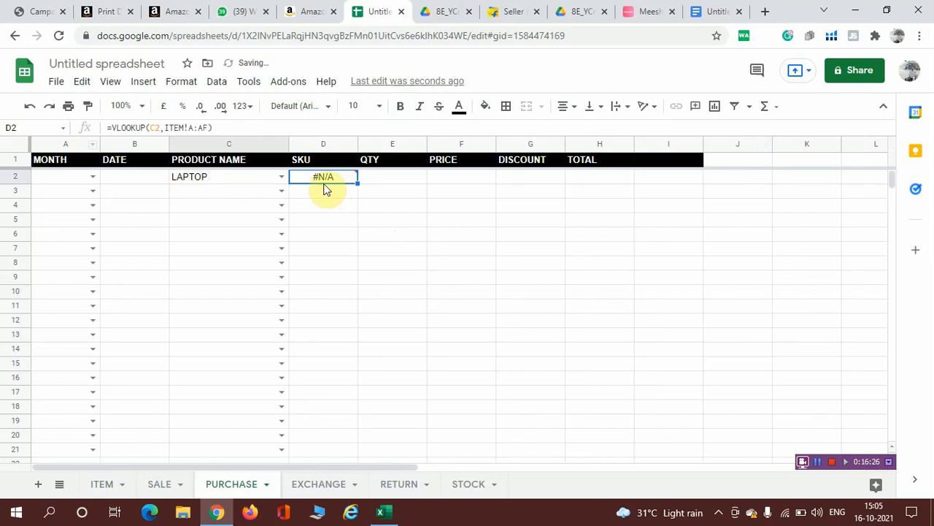
pyautogui.moveTo(329, 180)
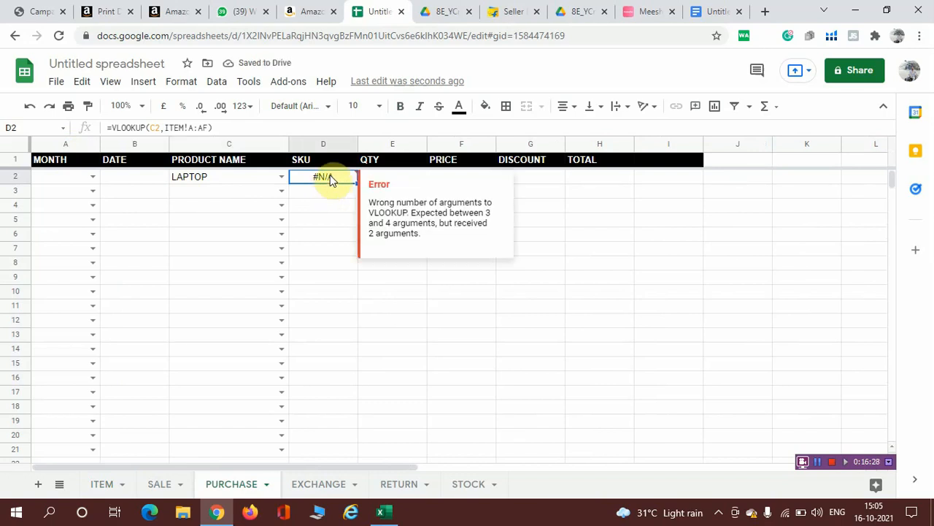
pyautogui.press('Delete')
# Step: Start a VLOOKUP formula in PURCHASE cell D2 with C2 as the search key and ITEM!A:C as the range
pyautogui.write('=VLO')
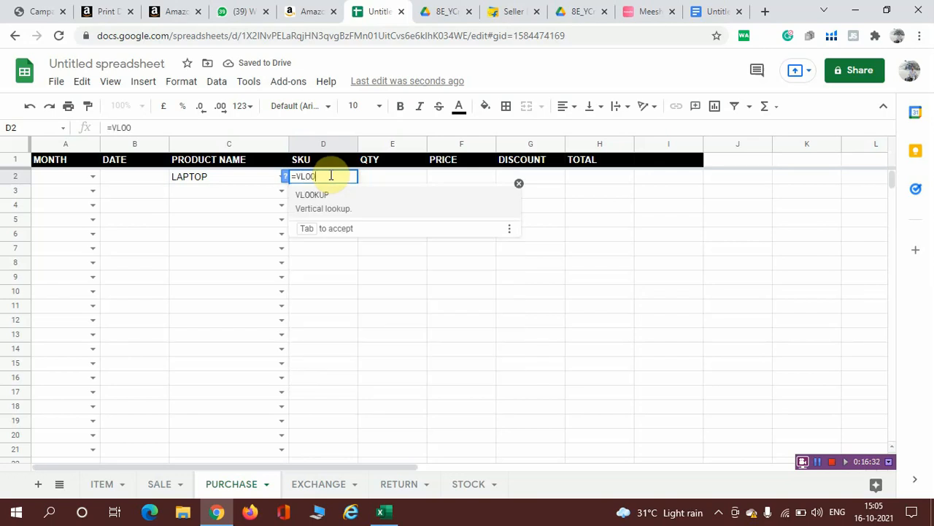
pyautogui.write('O')
pyautogui.click(336, 202)
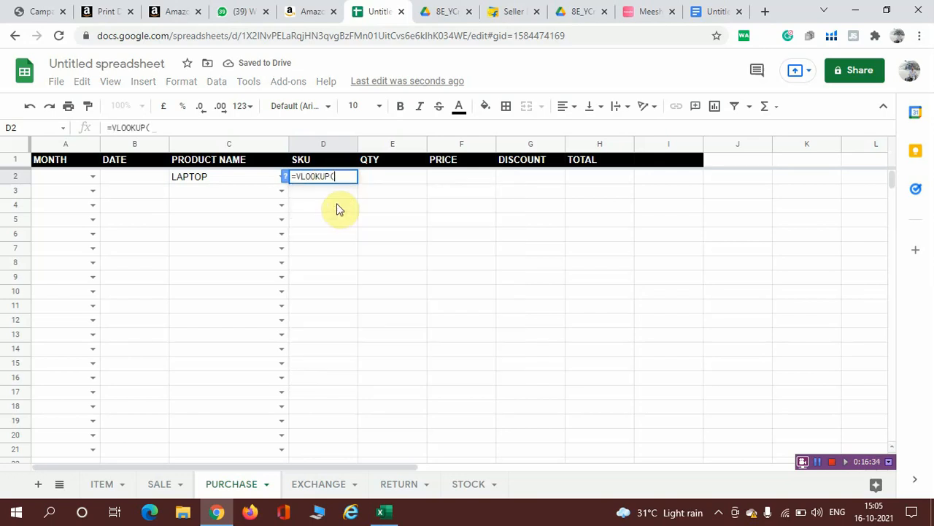
pyautogui.click(208, 177)
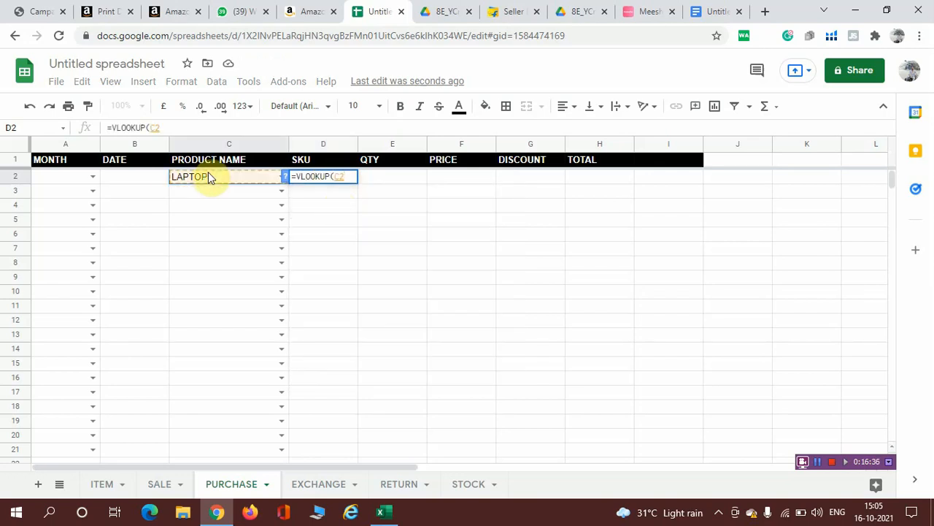
pyautogui.write(',')
pyautogui.click(105, 485)
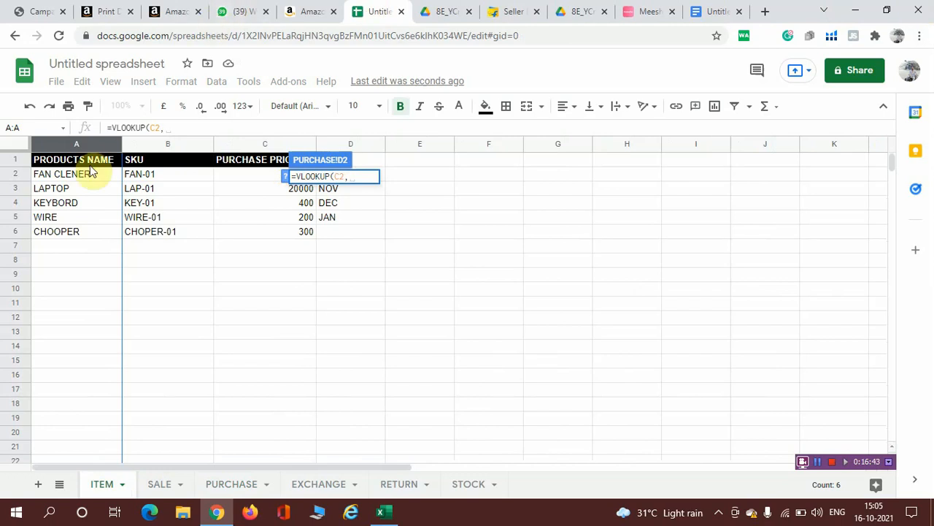
pyautogui.click(188, 254)
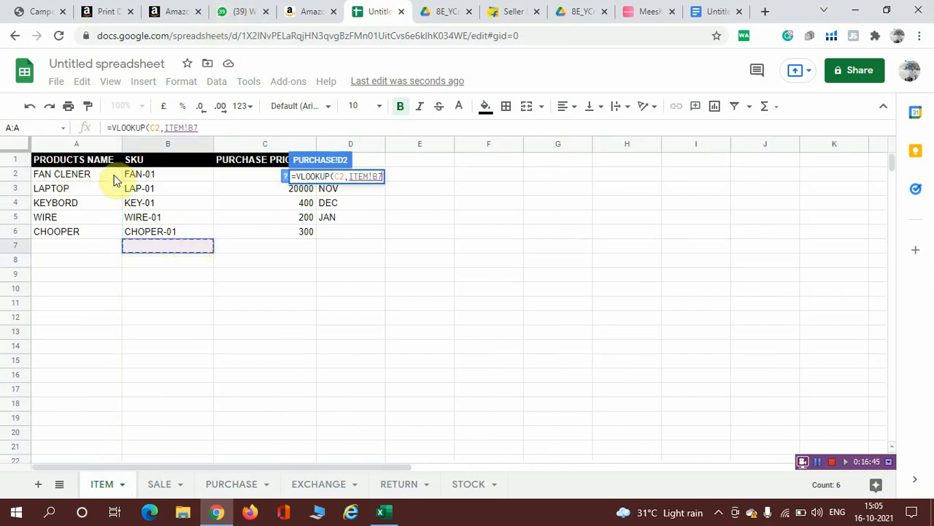
pyautogui.click(79, 142)
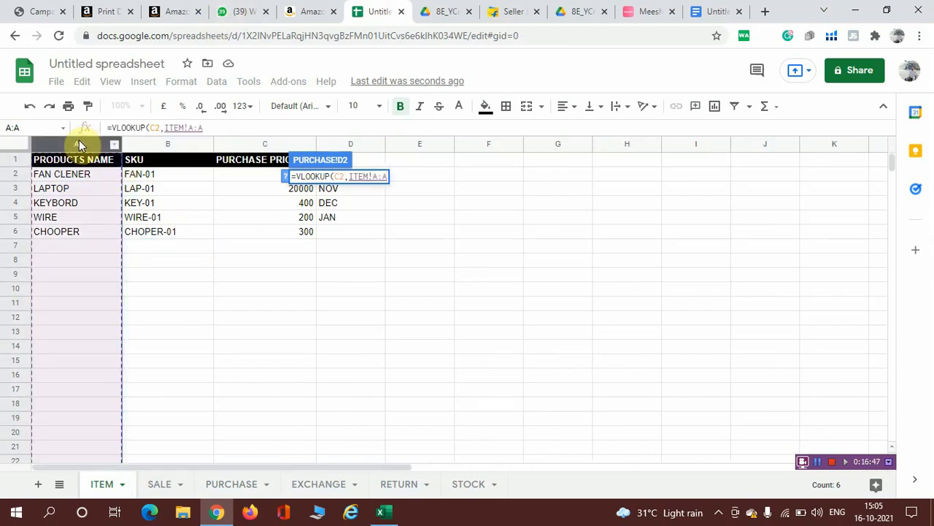
pyautogui.hotkey('shift', 'Right')
pyautogui.hotkey('shift', 'Right')
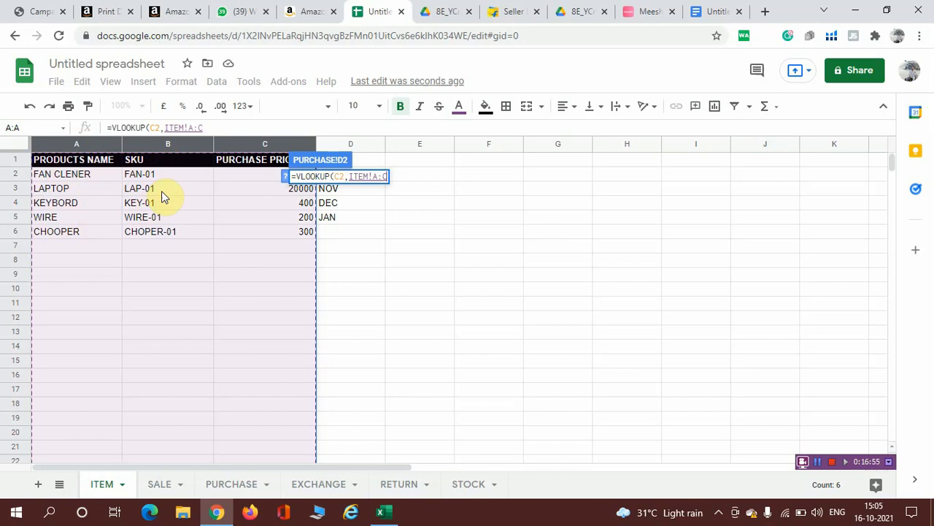
# Step: Complete the lookup as =VLOOKUP(C2,ITEM!A:C,2,0) and fill it down the SKU column to D21
pyautogui.write(',')
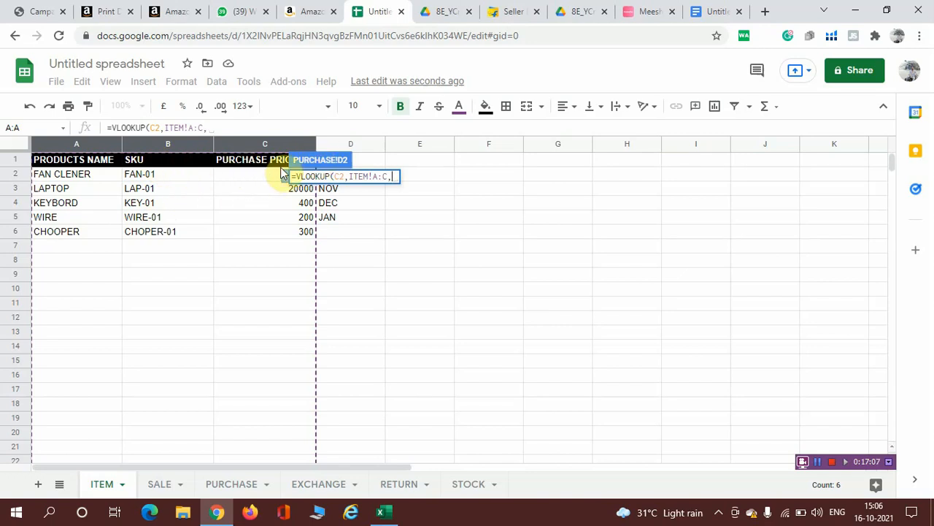
pyautogui.write('2')
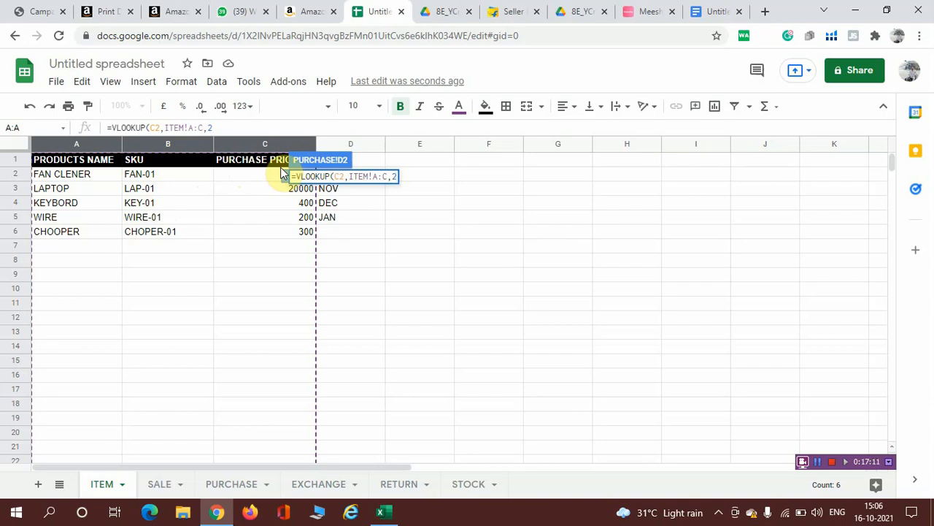
pyautogui.write(',0)')
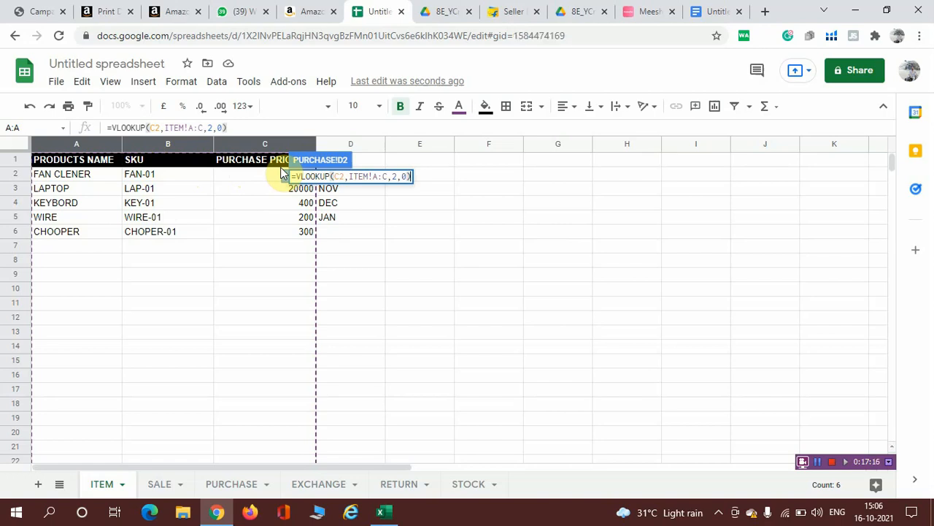
pyautogui.press('Return')
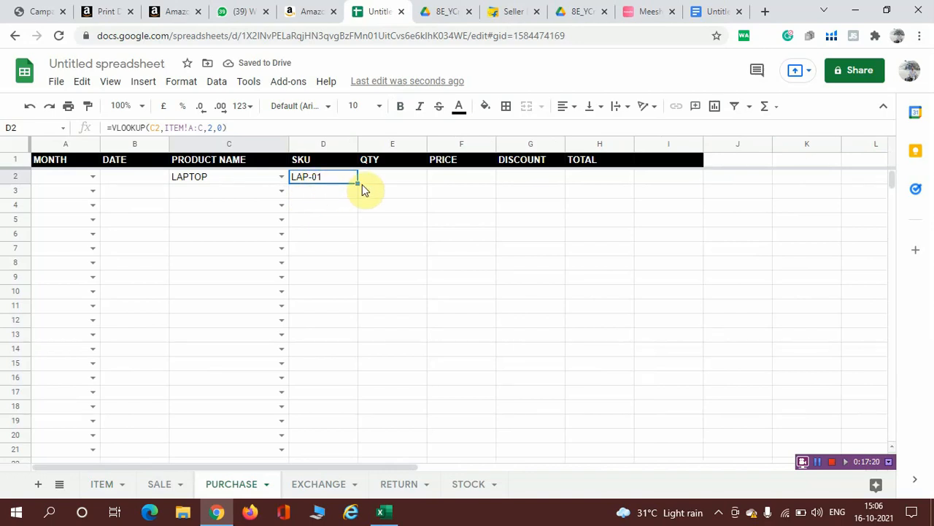
pyautogui.moveTo(358, 182); pyautogui.dragTo(336, 458)
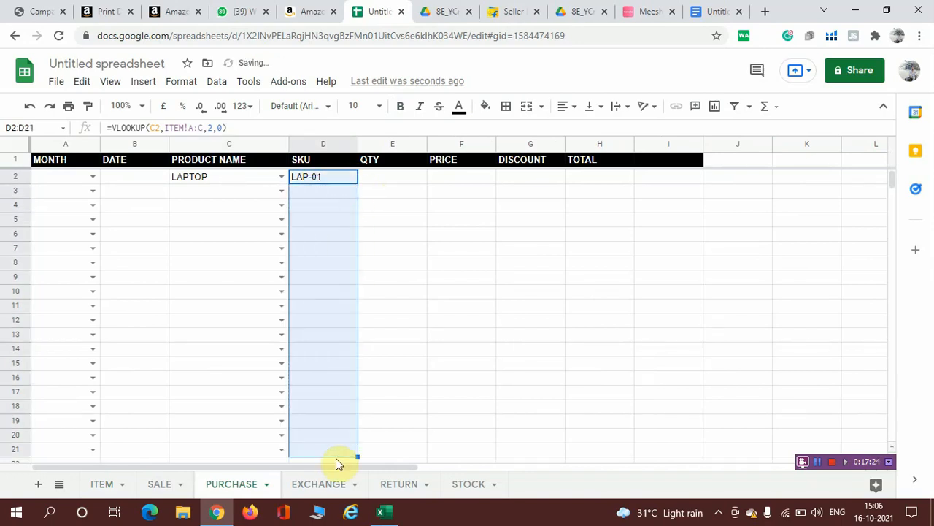
pyautogui.click(449, 249)
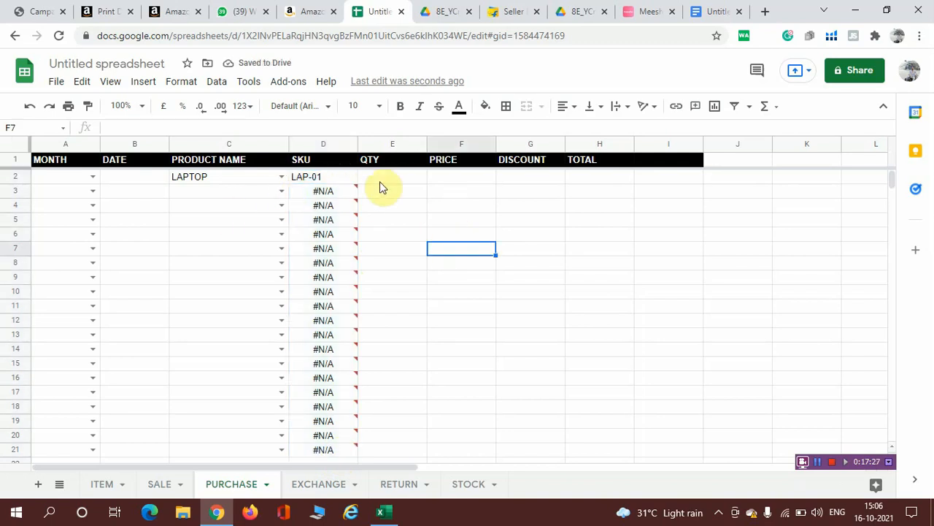
# Step: Choose LAPTOP in C3, KEYBORD in C4 and CHOOPER in C5 from the product lists to test the SKU lookup
pyautogui.click(281, 191)
pyautogui.click(222, 227)
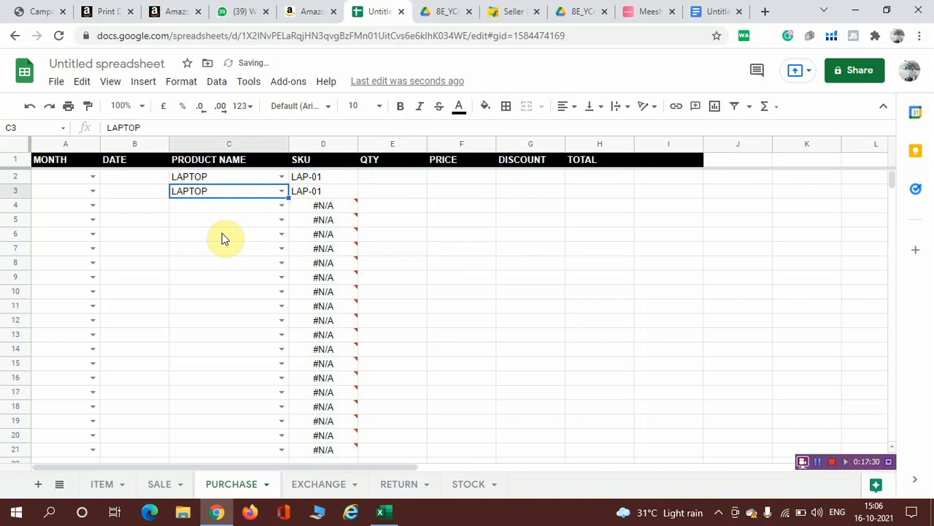
pyautogui.click(282, 205)
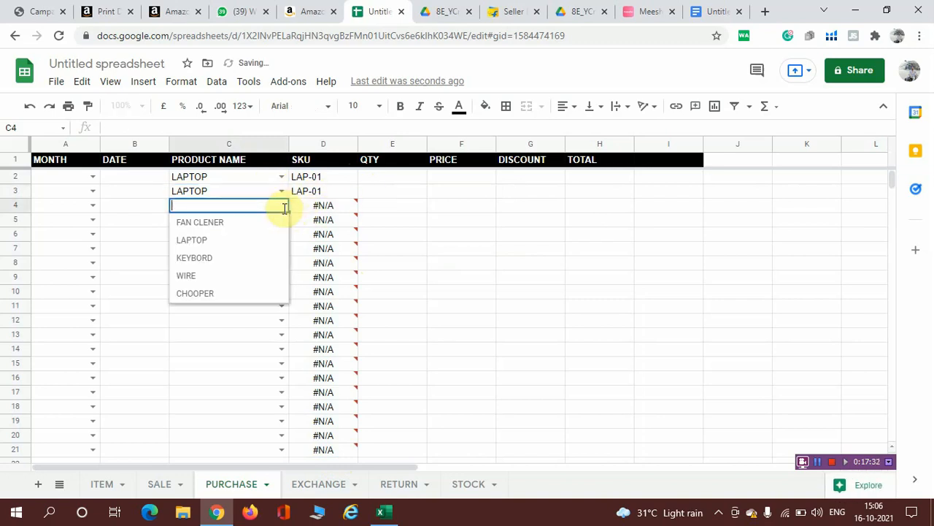
pyautogui.click(227, 261)
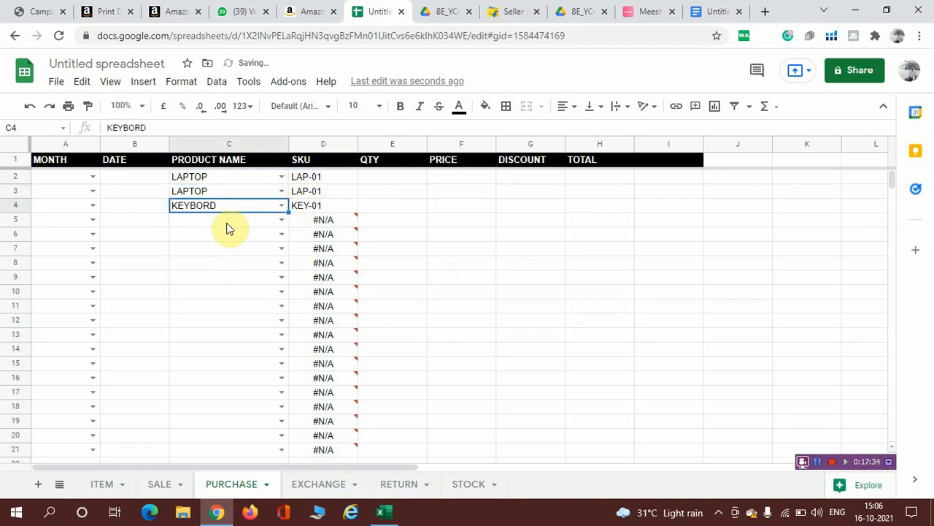
pyautogui.click(282, 220)
pyautogui.click(226, 309)
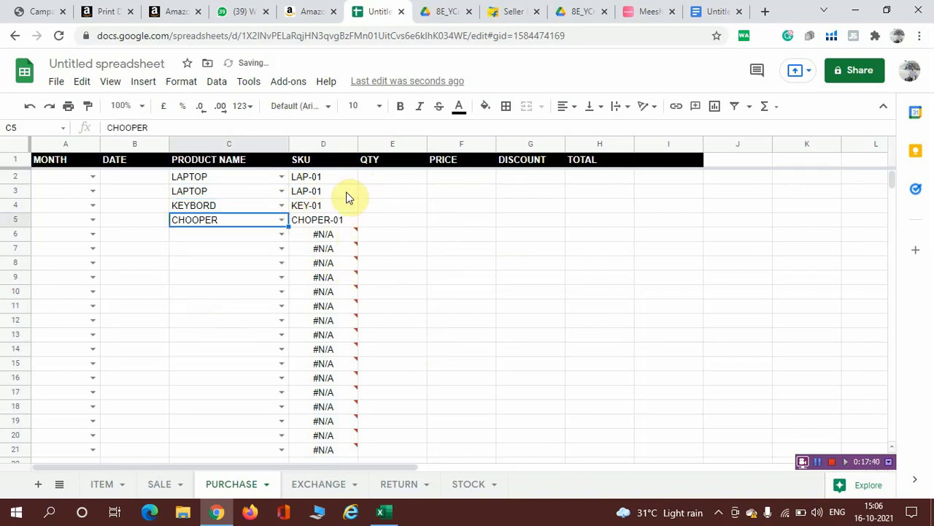
pyautogui.scroll(-1, 365, 263)
pyautogui.scroll(1, 438, 318)
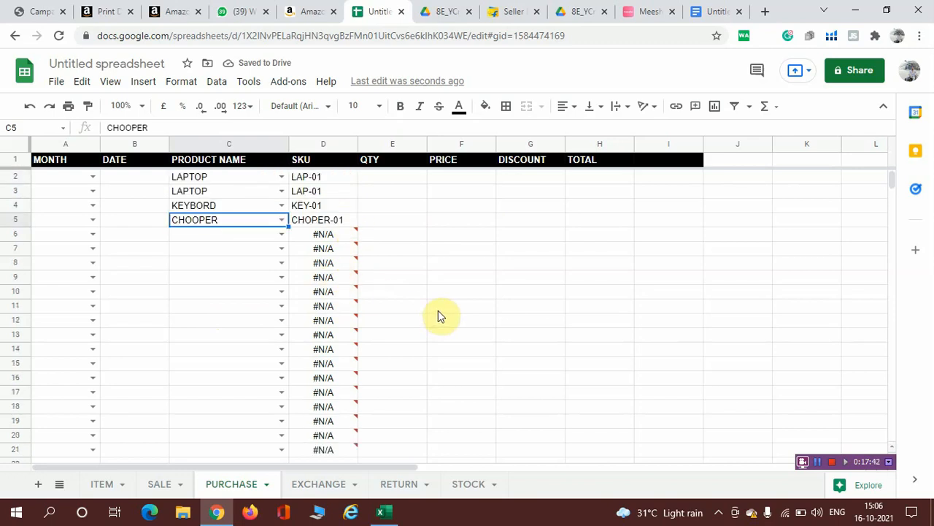
pyautogui.click(334, 179)
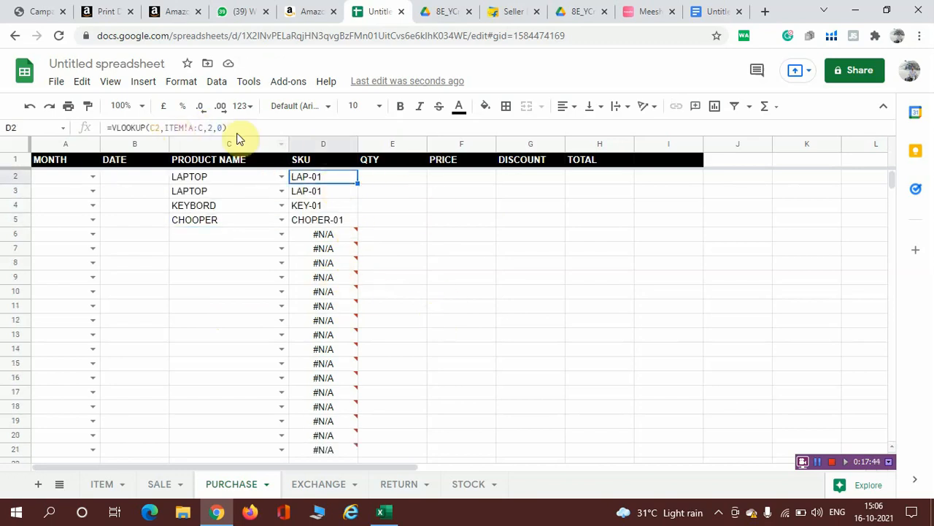
pyautogui.click(111, 127)
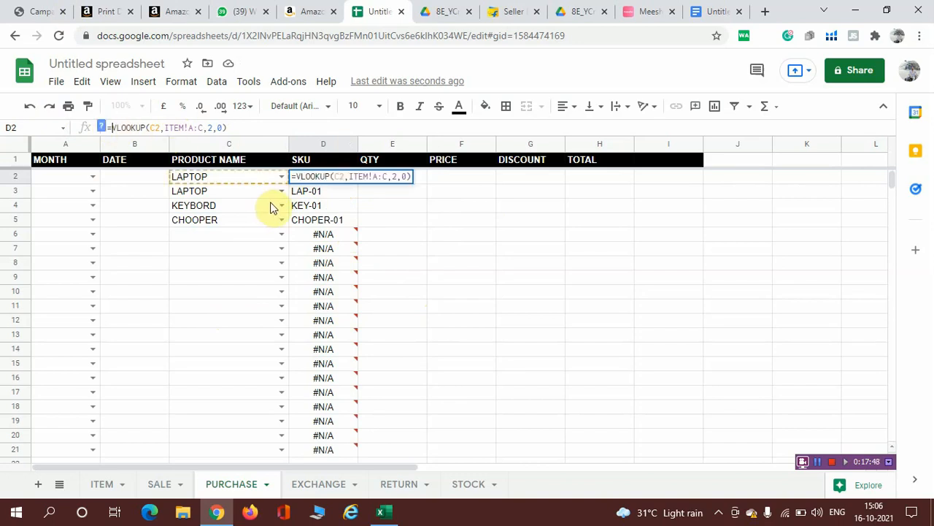
pyautogui.click(421, 233)
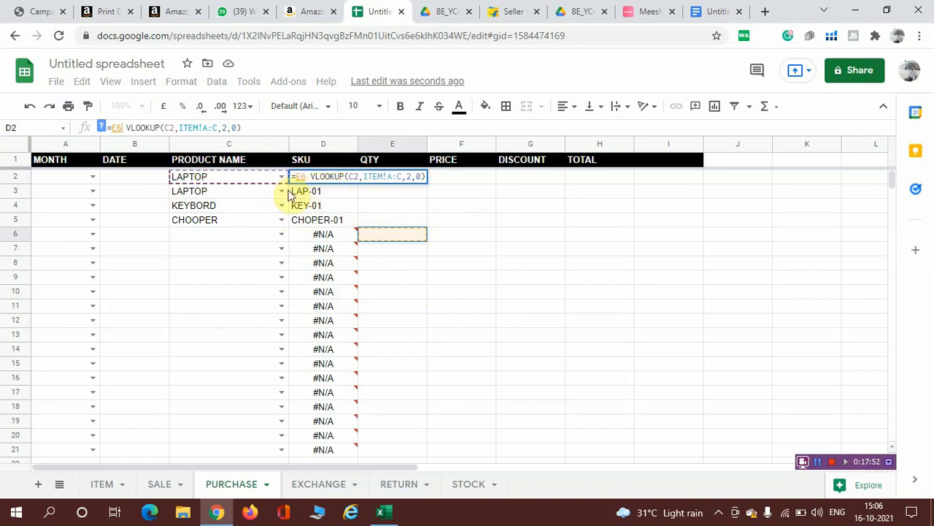
pyautogui.click(215, 206)
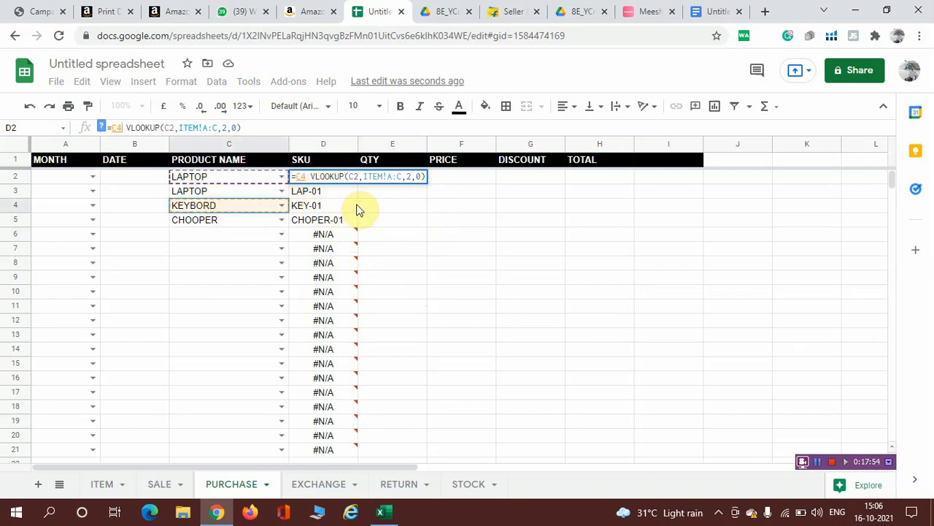
pyautogui.click(471, 252)
pyautogui.press('BackSpace')
pyautogui.press('BackSpace')
pyautogui.press('BackSpace')
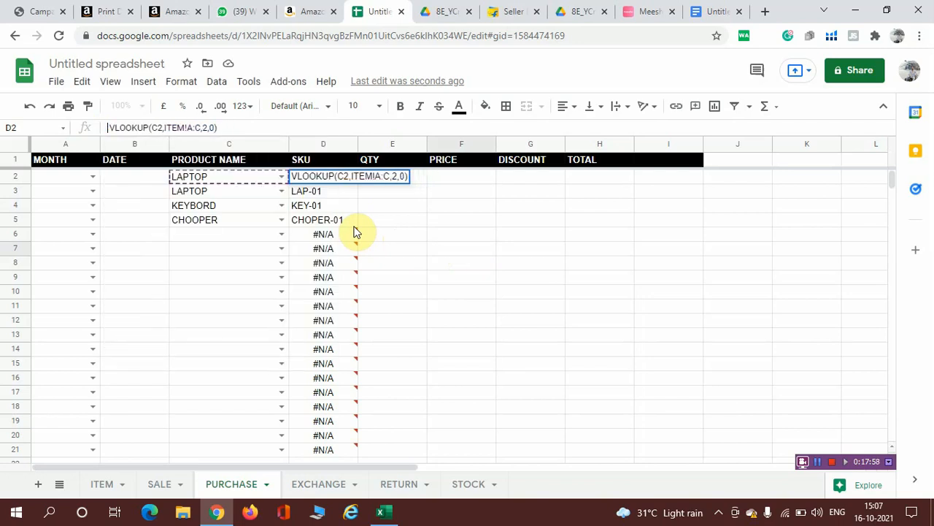
pyautogui.click(354, 223)
pyautogui.click(355, 177)
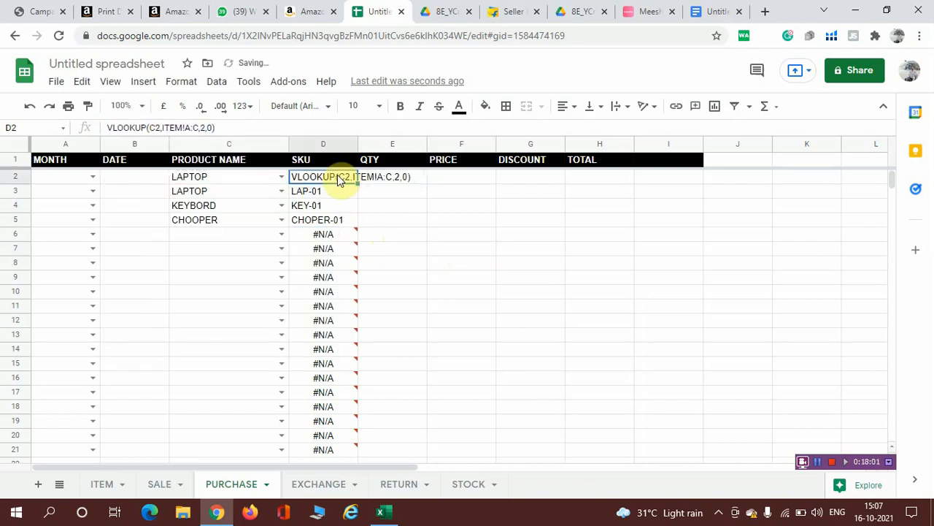
pyautogui.click(108, 127)
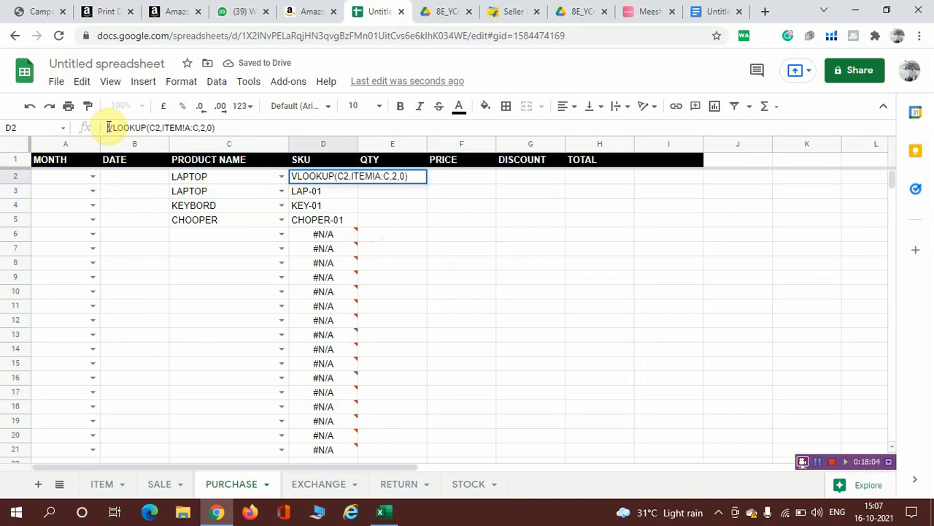
pyautogui.write('=')
pyautogui.press('Return')
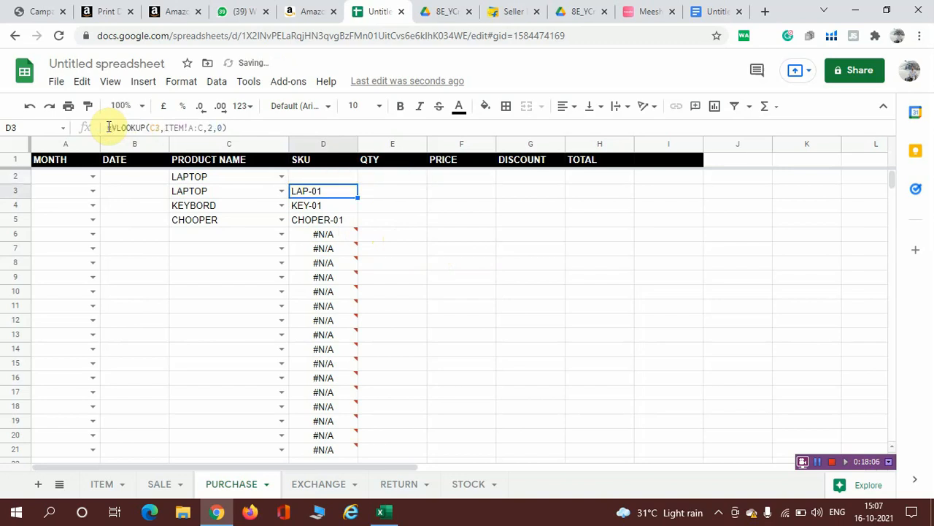
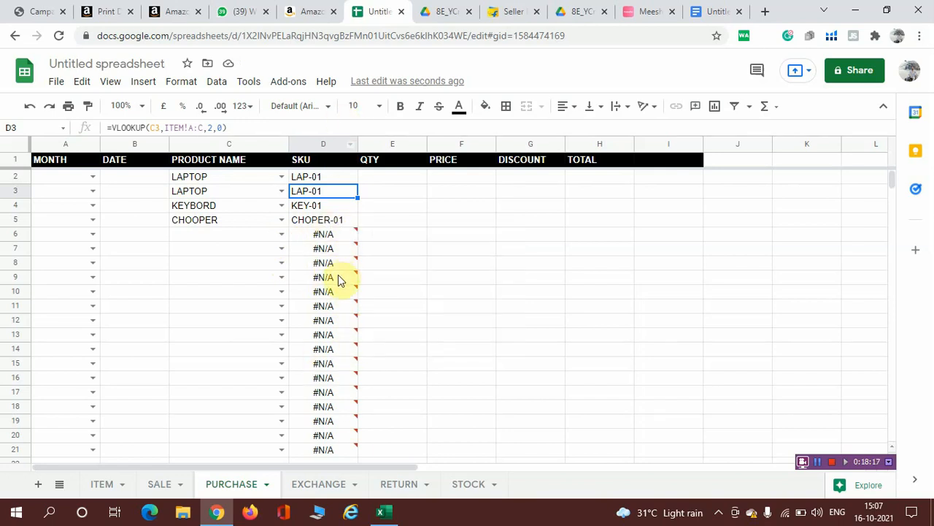
# Step: Insert IF(ISERROR( in front of the VLOOKUP in the SKU formula of PURCHASE cell D2
pyautogui.click(330, 176)
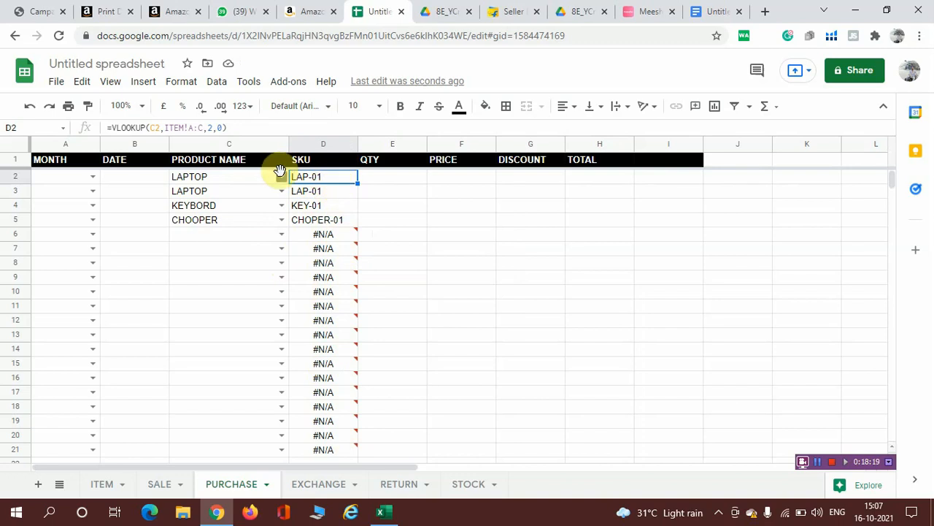
pyautogui.click(112, 129)
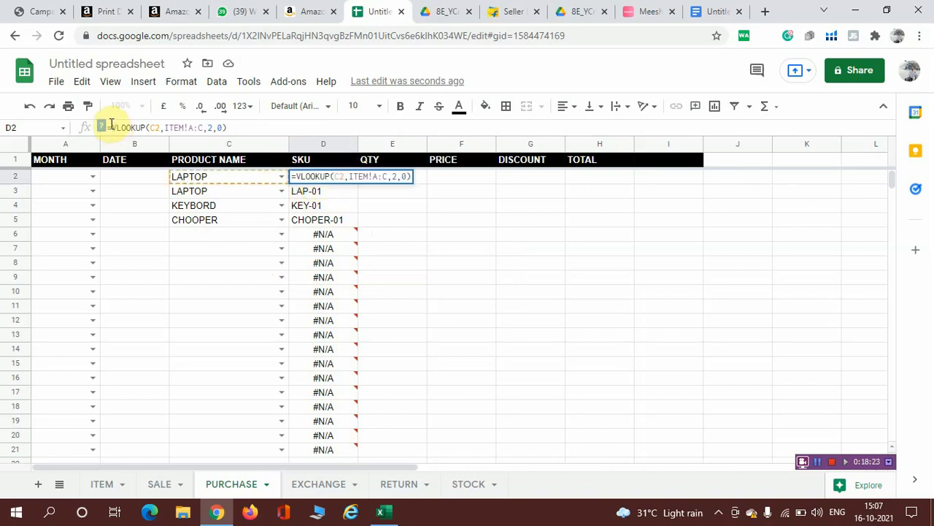
pyautogui.write('IF')
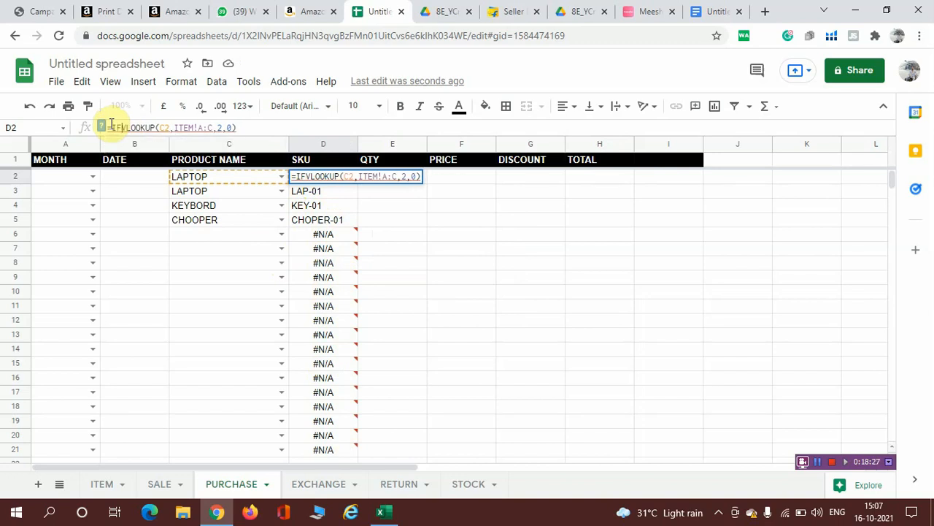
pyautogui.write('(')
pyautogui.write('ISERR')
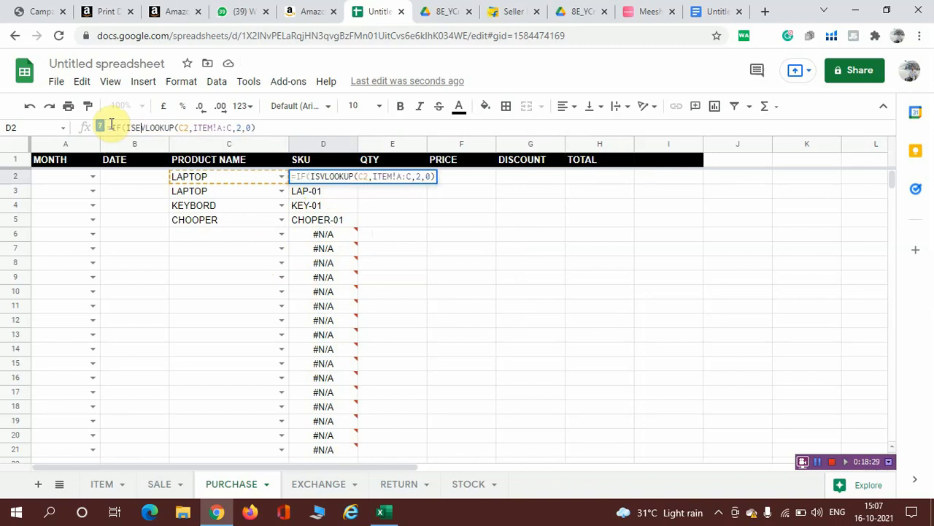
pyautogui.write('OR')
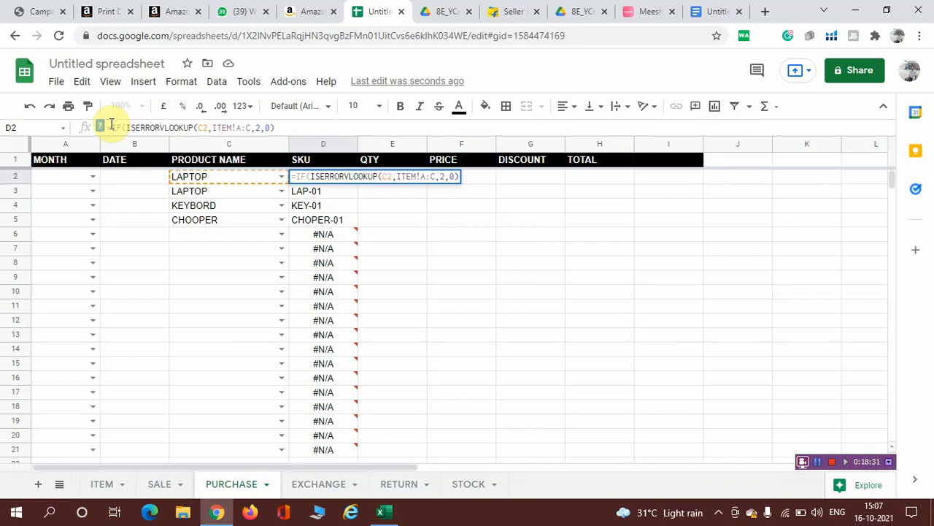
pyautogui.write('(')
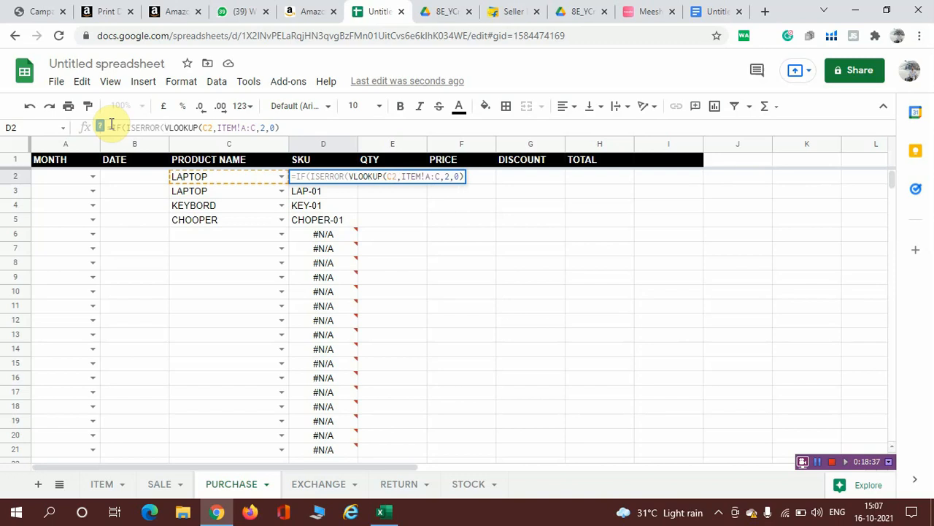
# Step: Copy the VLOOKUP(C2,ITEM!A:C,2,0) part of the D2 formula and close the ISERROR bracket after it
pyautogui.click(162, 129)
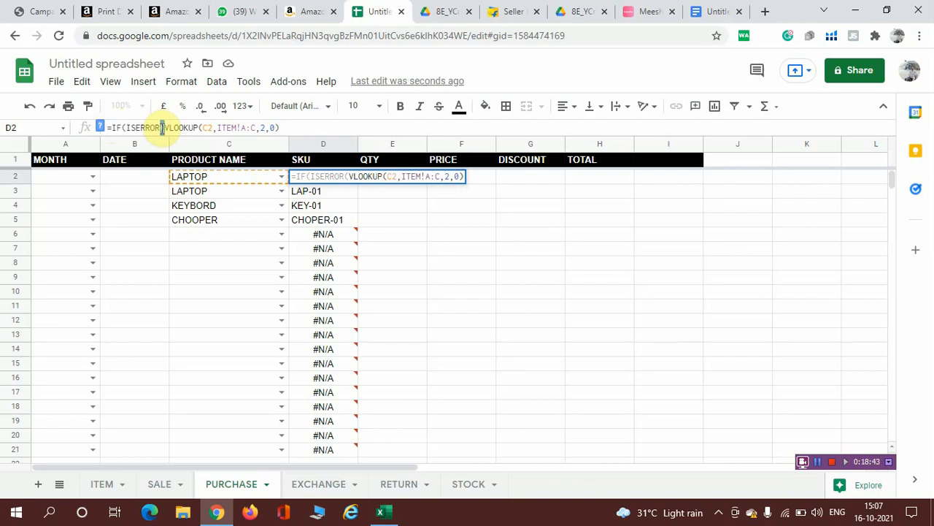
pyautogui.hotkey('shift', 'End')
pyautogui.hotkey('ctrl', 'c')
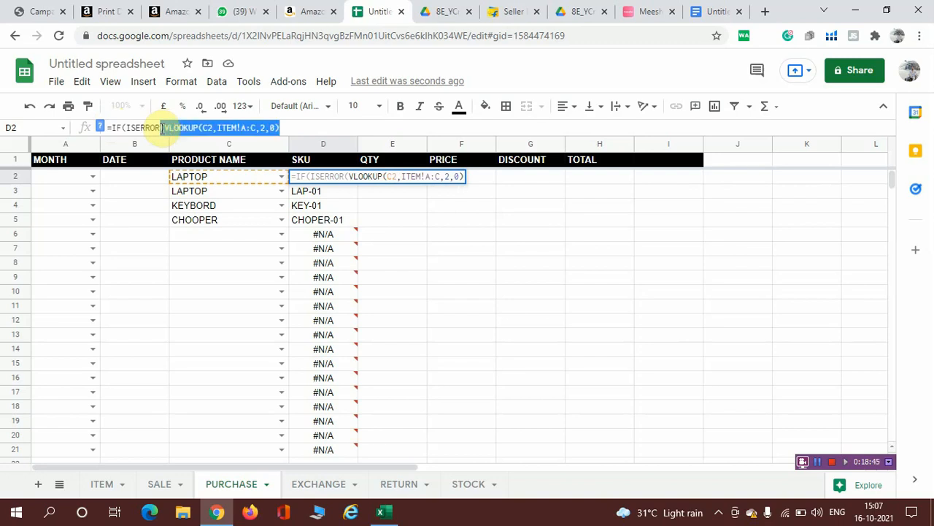
pyautogui.click(295, 129)
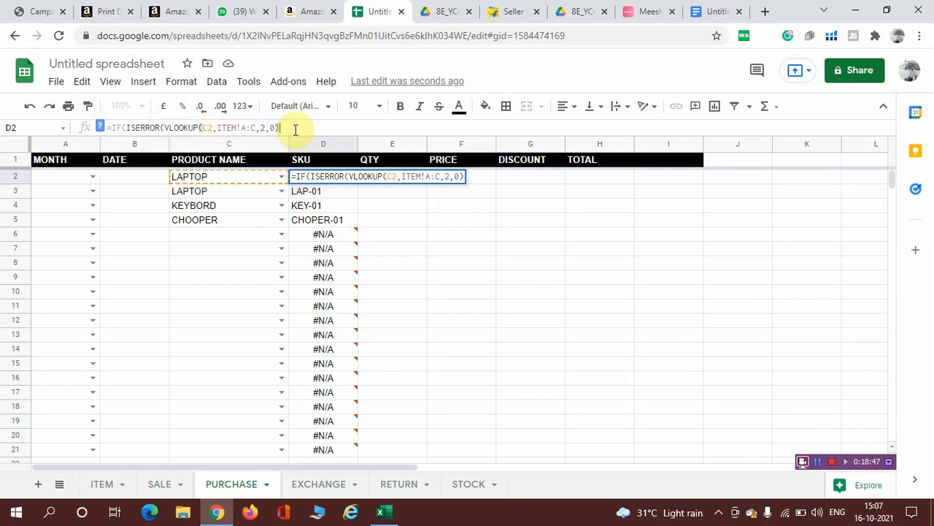
pyautogui.write(',')
pyautogui.press('BackSpace')
pyautogui.write(')')
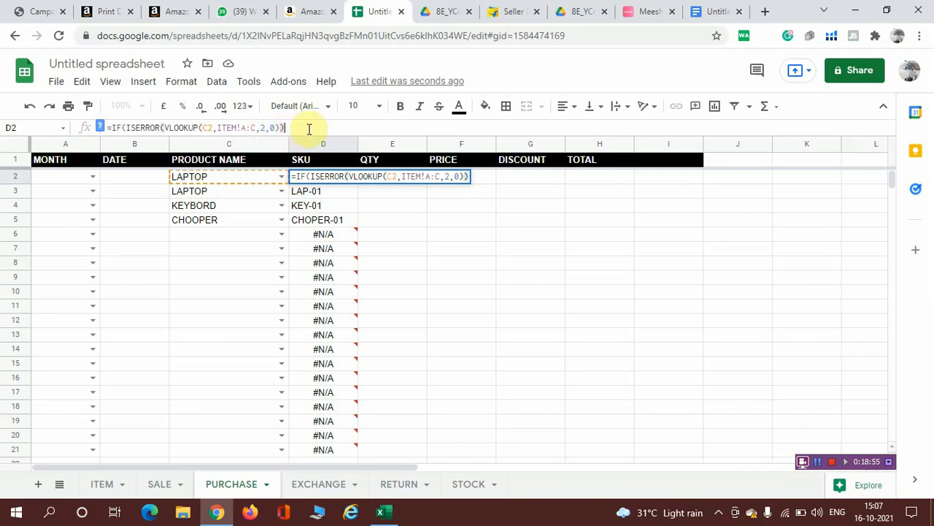
# Step: Complete D2 as =IF(ISERROR(VLOOKUP(C2,ITEM!A:C,2,0)),"",(VLOOKUP(C2,ITEM!A:C,2,0))) and fill it down the SKU column to D22
pyautogui.write(',"",(')
pyautogui.hotkey('ctrl', 'v')
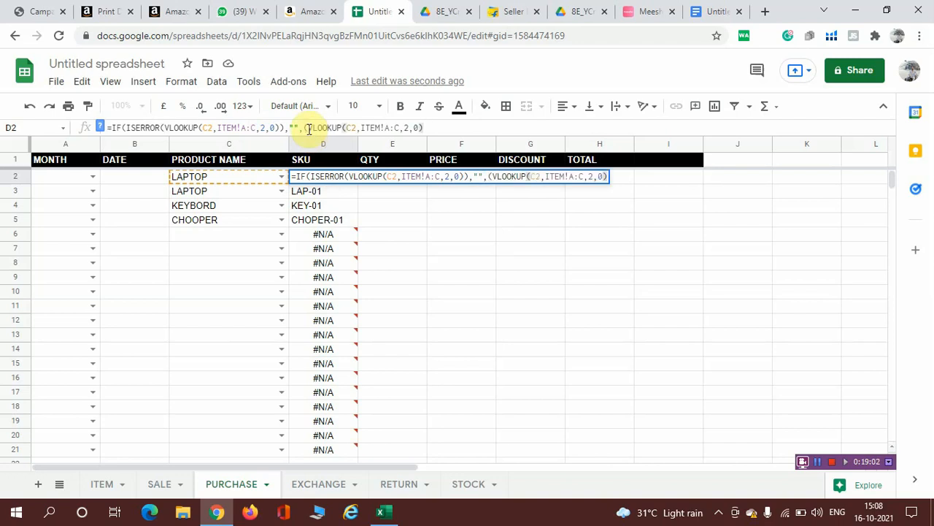
pyautogui.write('))')
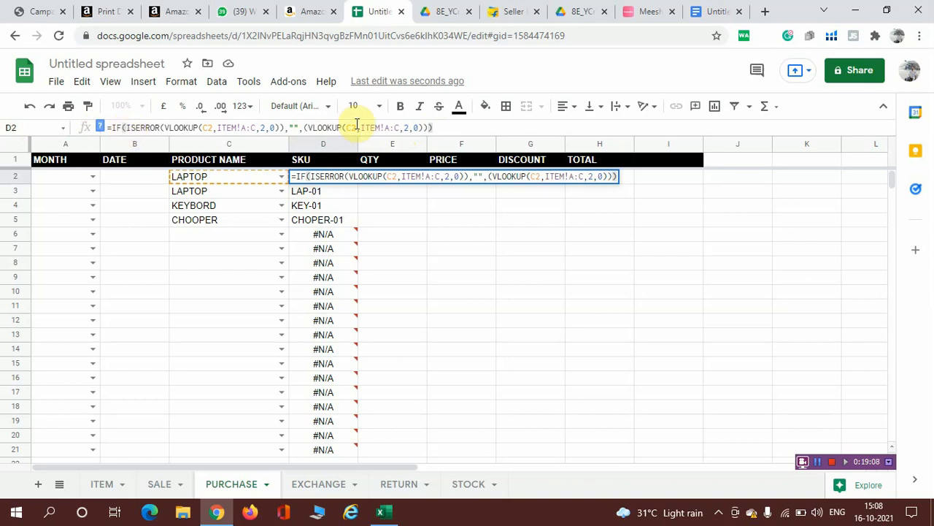
pyautogui.press('Return')
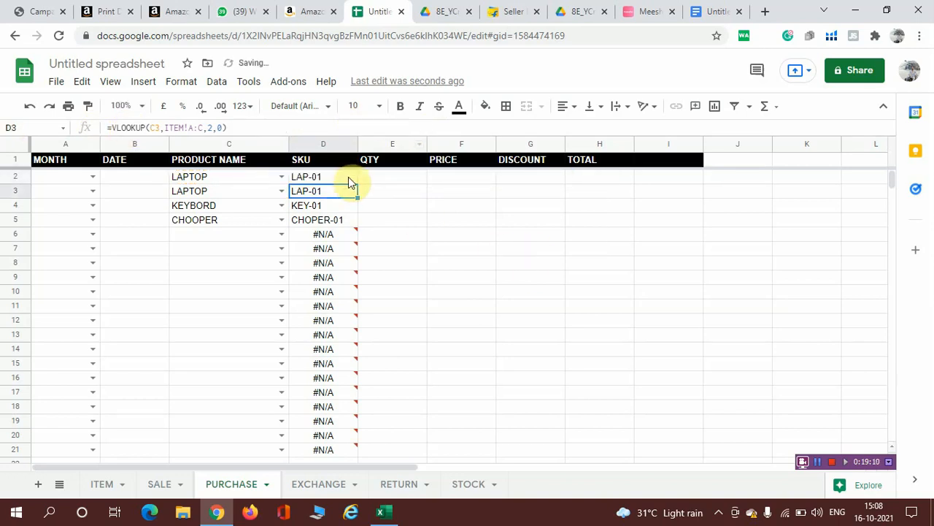
pyautogui.click(348, 176)
pyautogui.moveTo(358, 180); pyautogui.dragTo(343, 460)
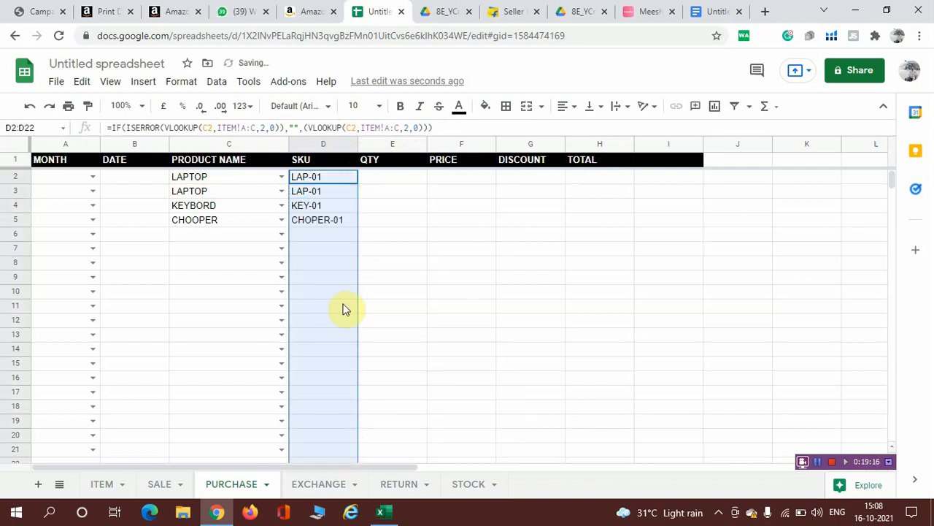
# Step: Choose KEYBORD in C6 and WIRE in C7 from the product lists to test the revised SKU formula
pyautogui.click(284, 232)
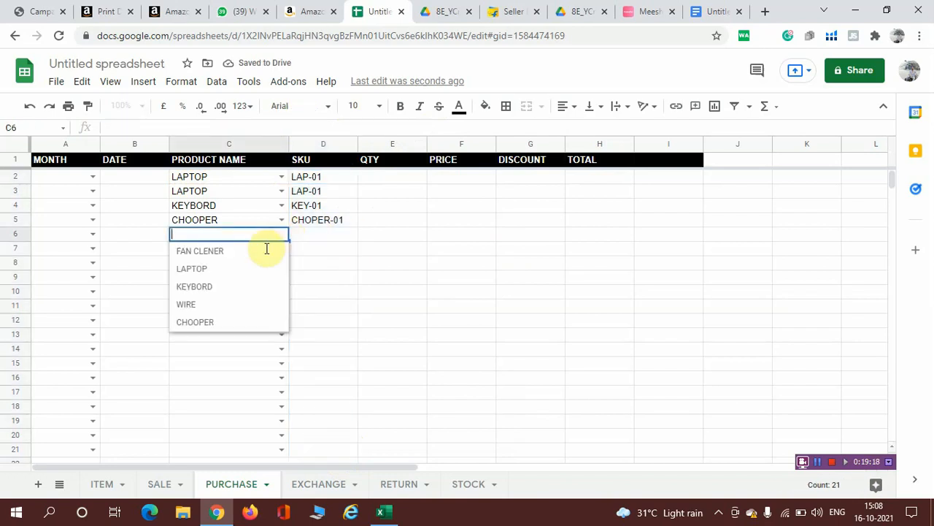
pyautogui.click(226, 288)
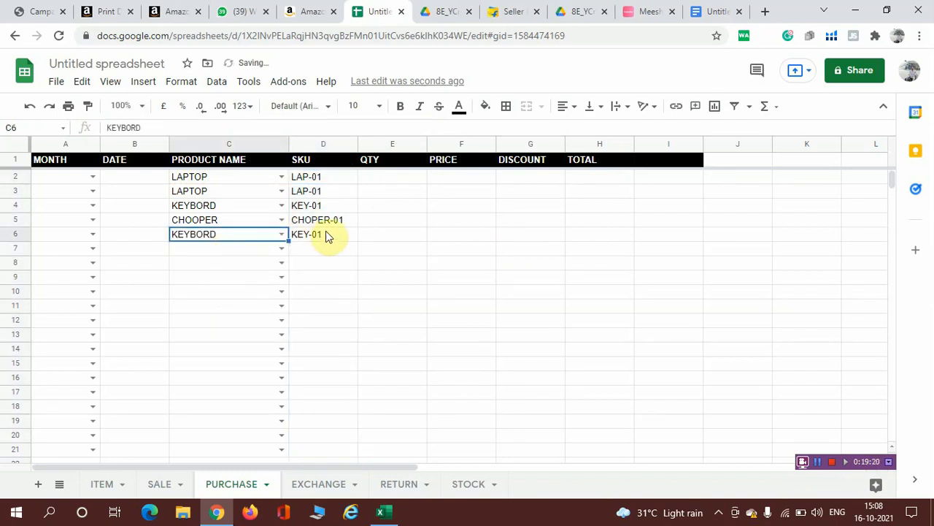
pyautogui.click(282, 248)
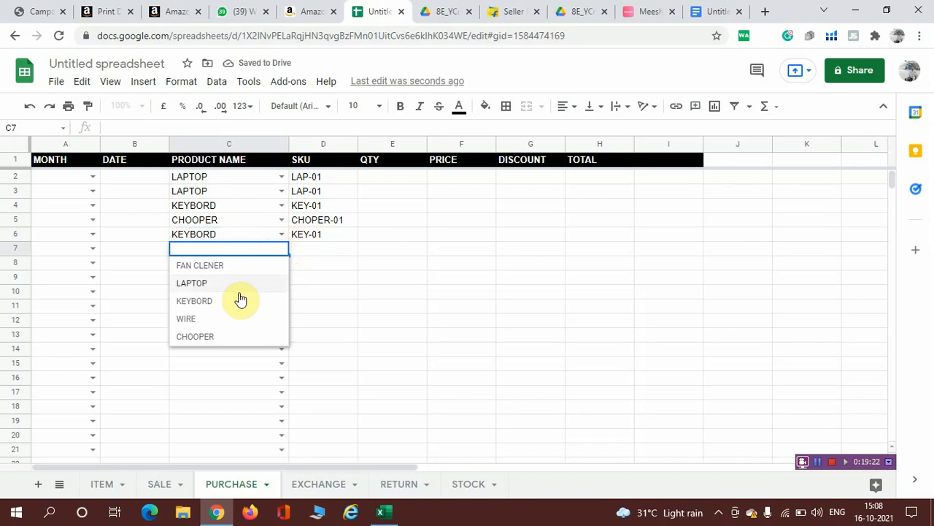
pyautogui.click(231, 319)
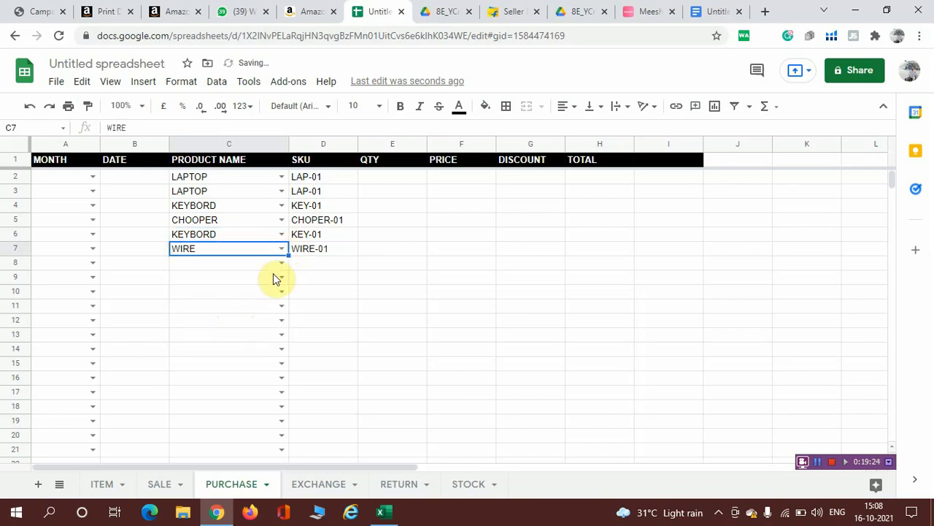
# Step: Add the product KNIVE with SKU KNIFE-001 in row 7 of the ITEM sheet
pyautogui.click(100, 484)
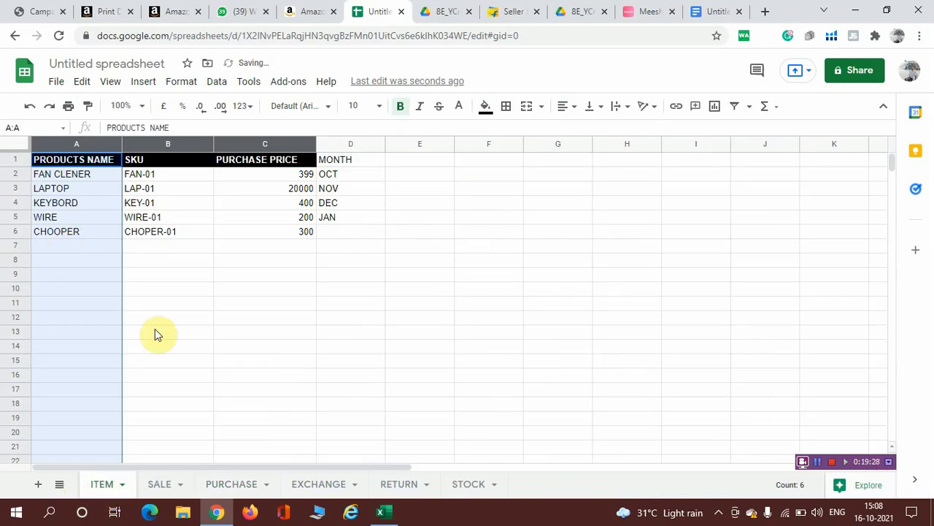
pyautogui.click(175, 330)
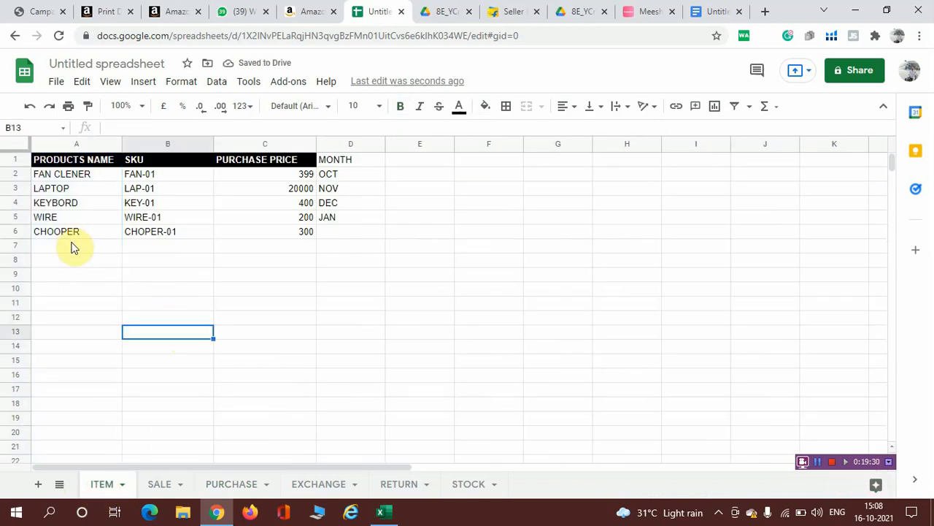
pyautogui.click(72, 247)
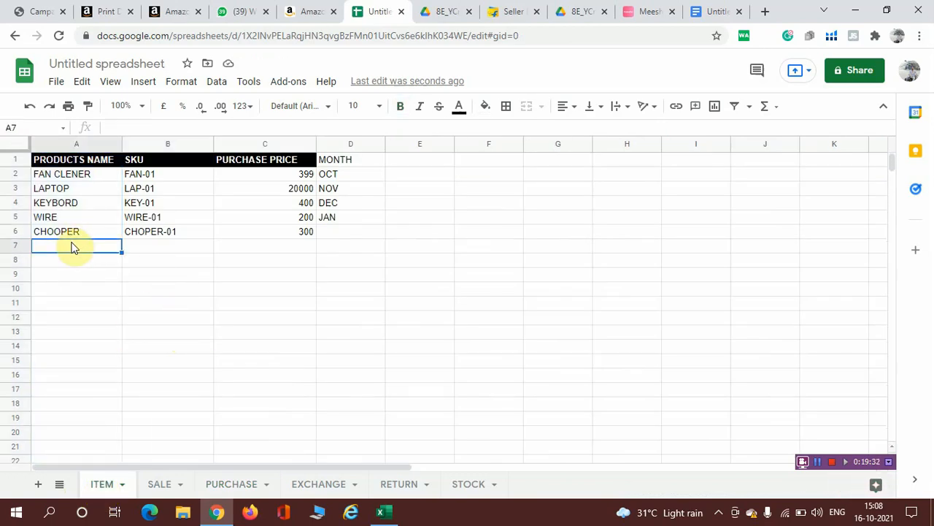
pyautogui.write('KNIVE')
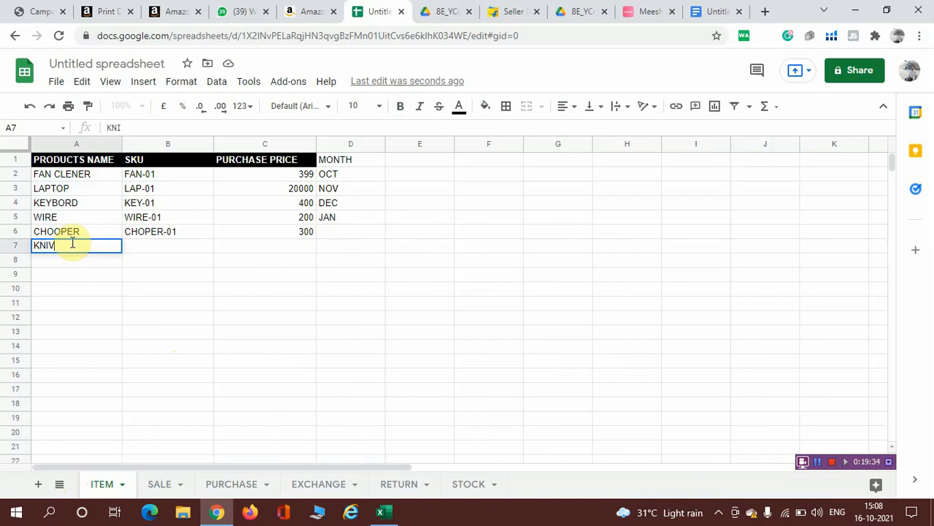
pyautogui.click(182, 249)
pyautogui.write('KI')
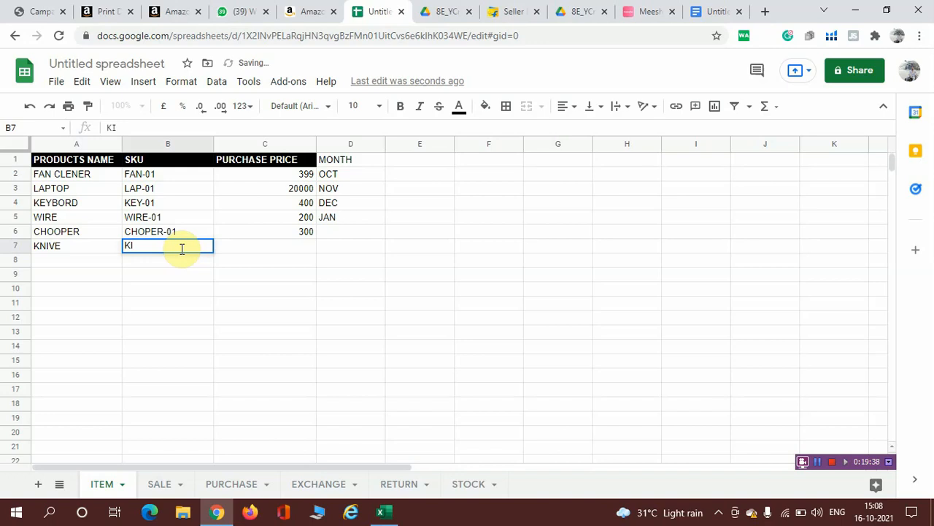
pyautogui.write('N')
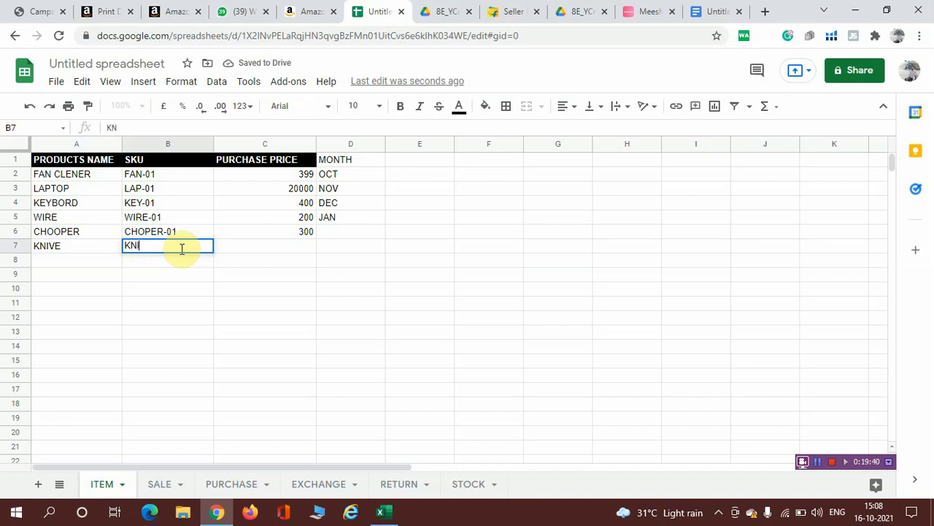
pyautogui.write('IFE-001')
# Step: Choose KNIVE from the product list in C8 of the PURCHASE sheet to test the new item
pyautogui.click(227, 486)
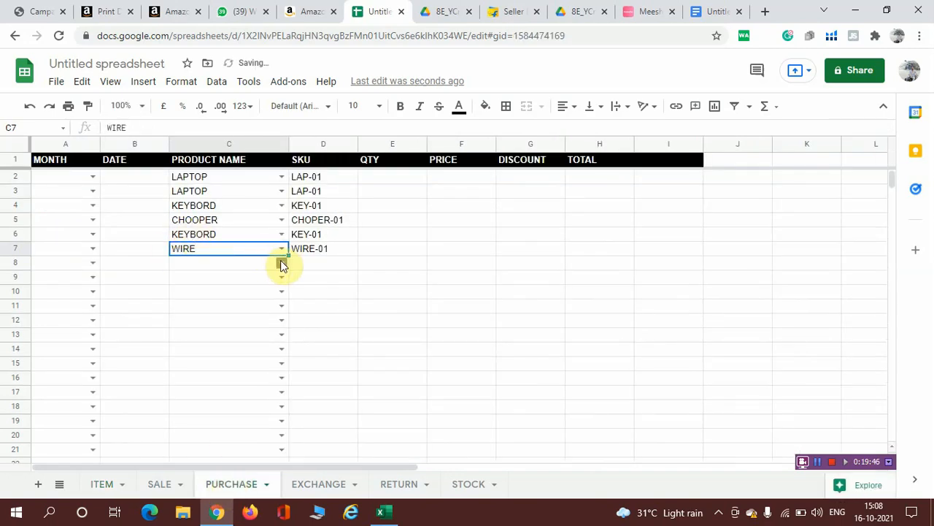
pyautogui.click(282, 263)
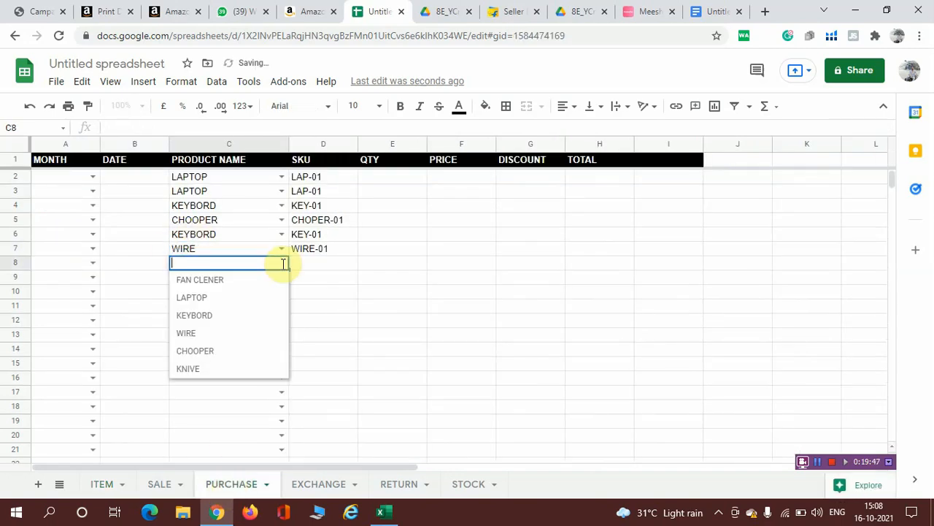
pyautogui.click(188, 368)
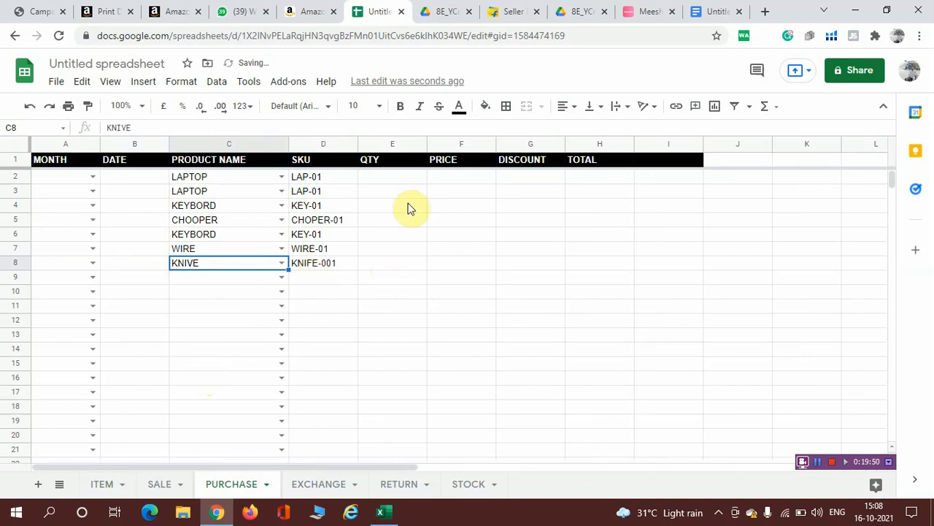
# Step: Fill the whole SKU column D with magenta and set its header cell D1 back to black
pyautogui.click(322, 143)
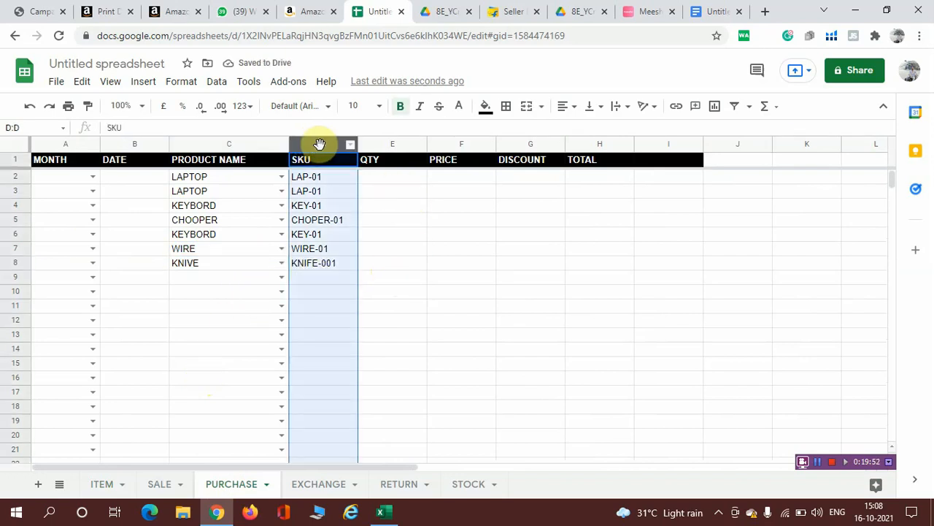
pyautogui.click(486, 108)
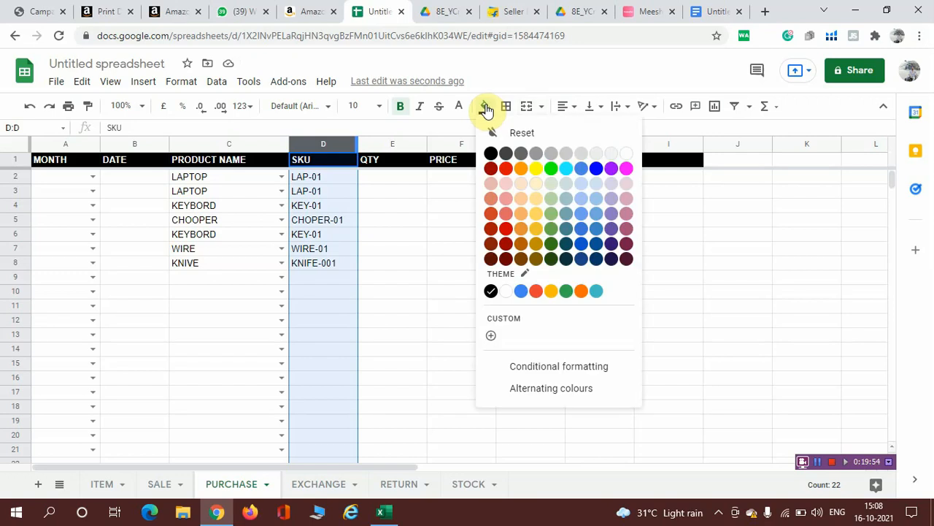
pyautogui.click(627, 169)
pyautogui.click(325, 162)
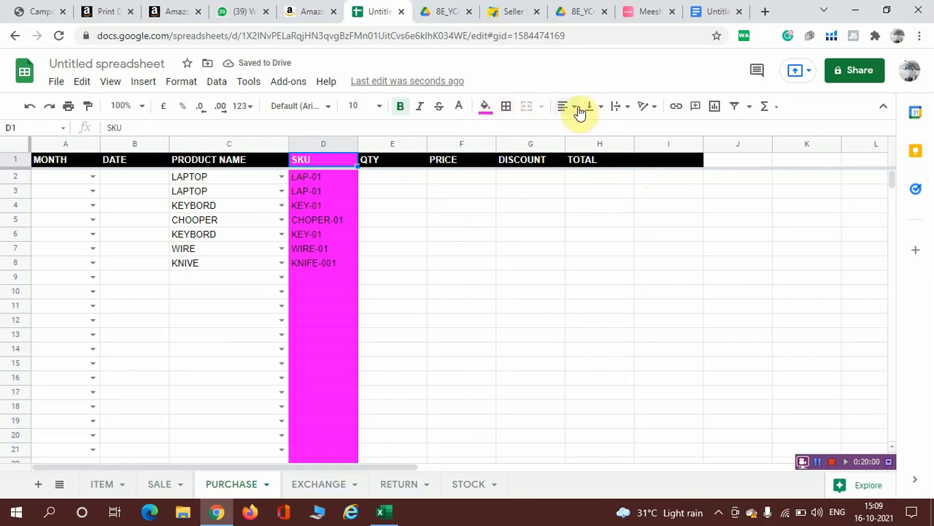
pyautogui.click(486, 108)
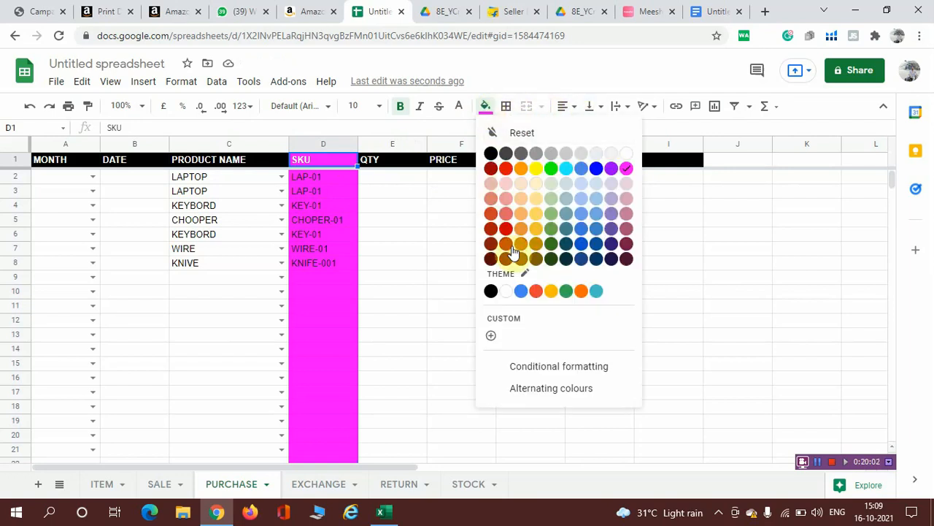
pyautogui.click(491, 292)
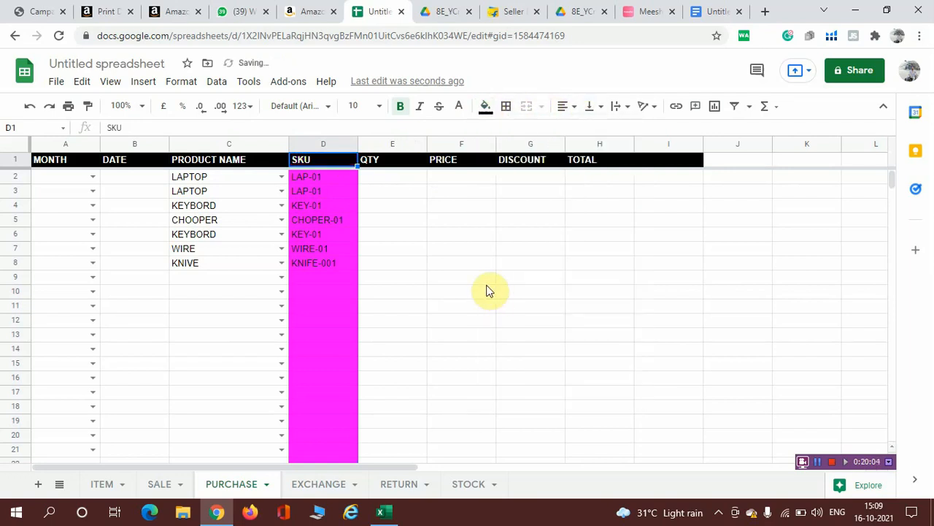
# Step: Fill the SKU column D with the teal theme colour and set its header cell D1 back to black
pyautogui.click(330, 140)
pyautogui.click(486, 106)
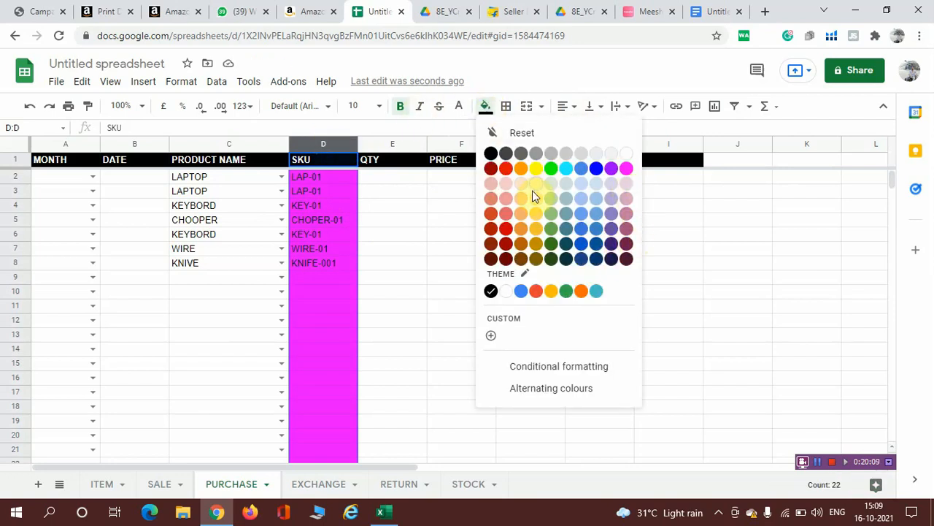
pyautogui.click(597, 292)
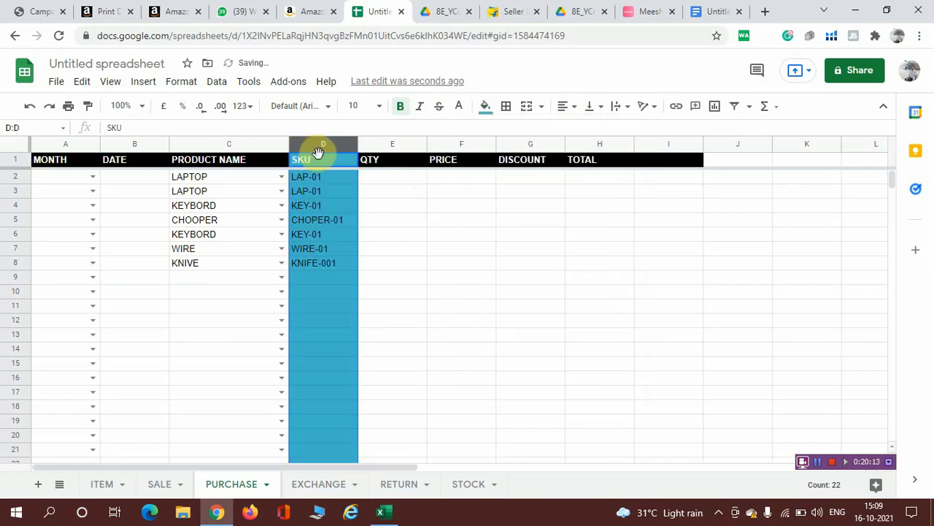
pyautogui.click(405, 223)
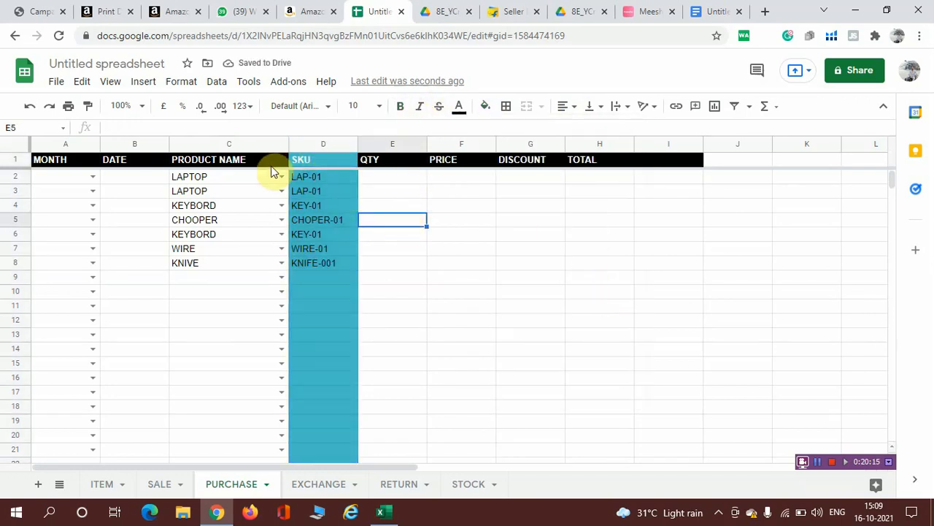
pyautogui.click(328, 154)
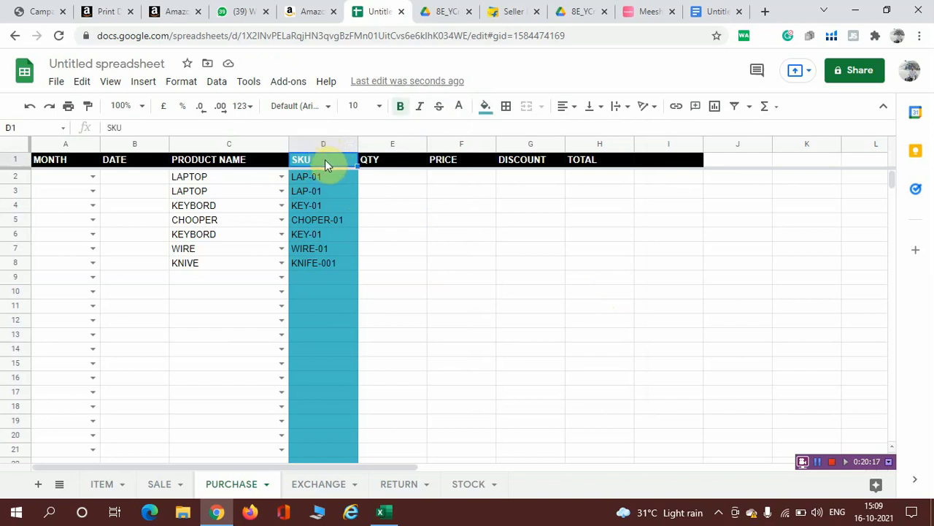
pyautogui.click(486, 107)
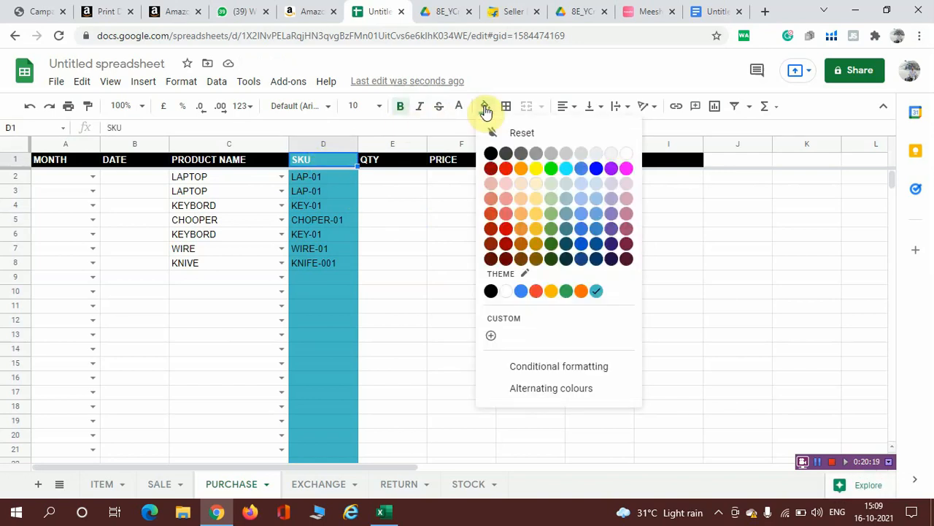
pyautogui.click(491, 293)
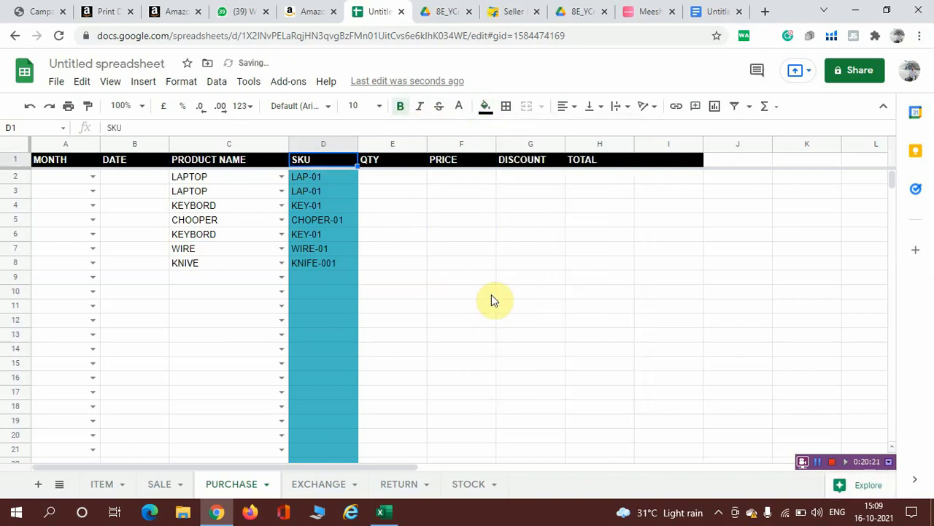
pyautogui.click(433, 254)
# Step: Enter a quantity of 2 for the first LAPTOP row in E2
pyautogui.click(376, 176)
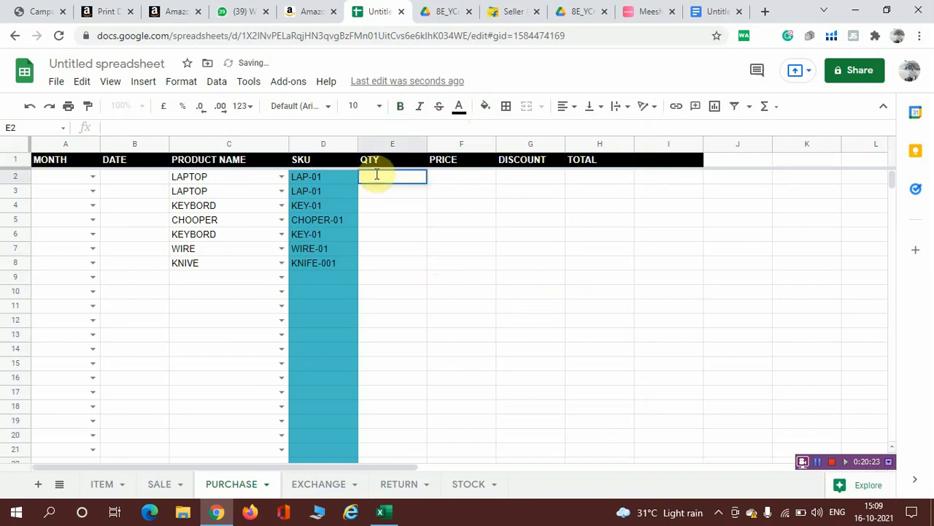
pyautogui.write('2')
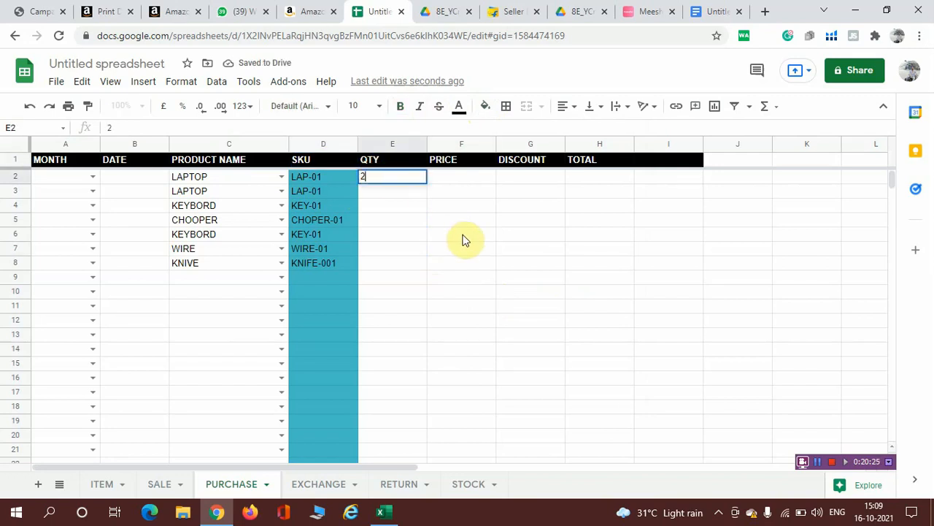
pyautogui.click(462, 239)
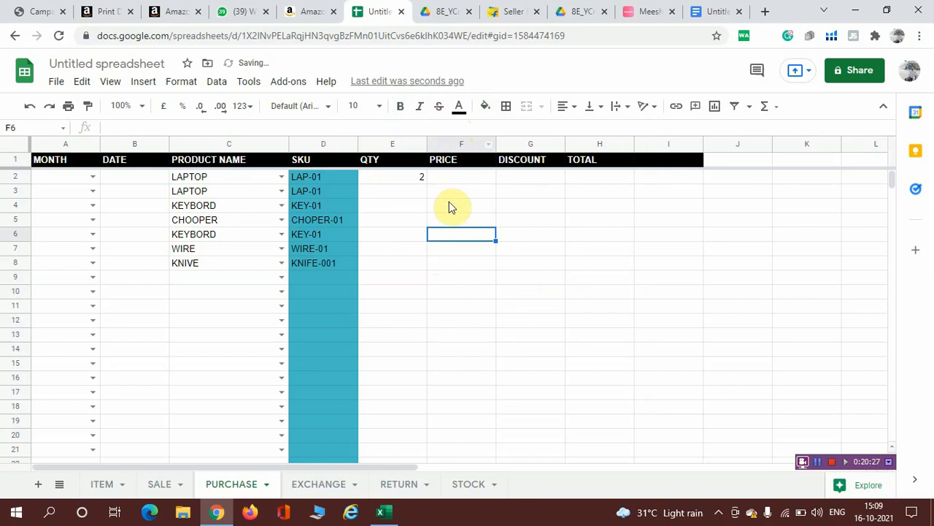
# Step: Start a VLOOKUP formula in F2 of the PRICE column with C2 as the search key
pyautogui.click(462, 145)
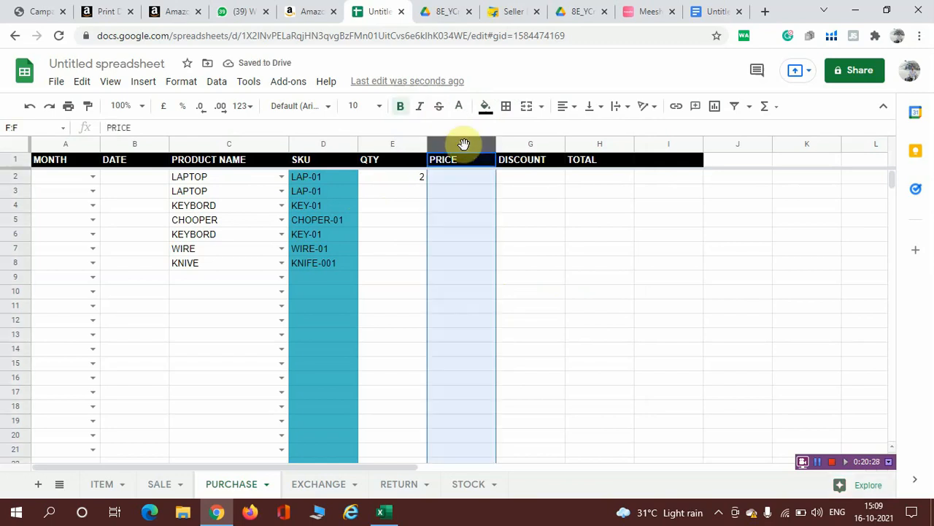
pyautogui.click(465, 179)
pyautogui.write('=VLOO')
pyautogui.press('Tab')
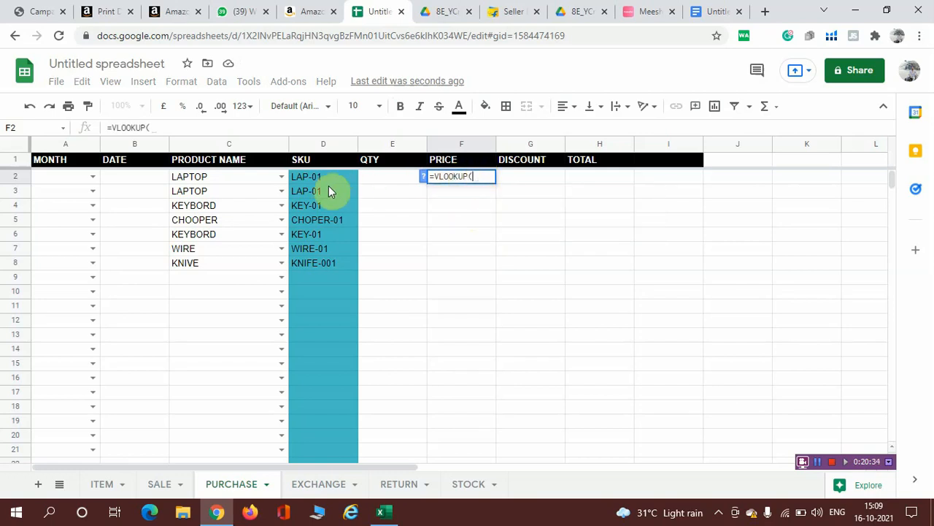
pyautogui.click(214, 184)
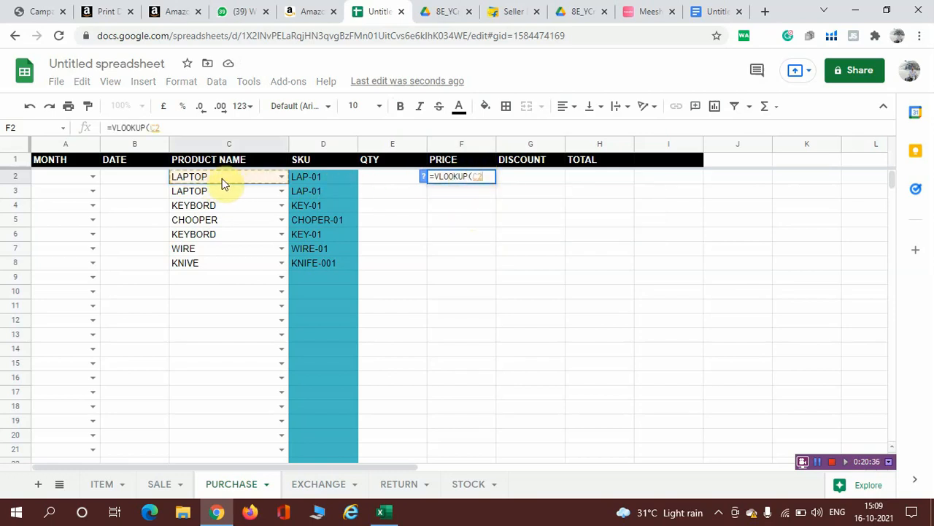
pyautogui.write(',')
# Step: Complete the F2 formula as =VLOOKUP(C2,ITEM!A:C,3,0), taking columns A to C of the ITEM sheet as the range
pyautogui.click(103, 487)
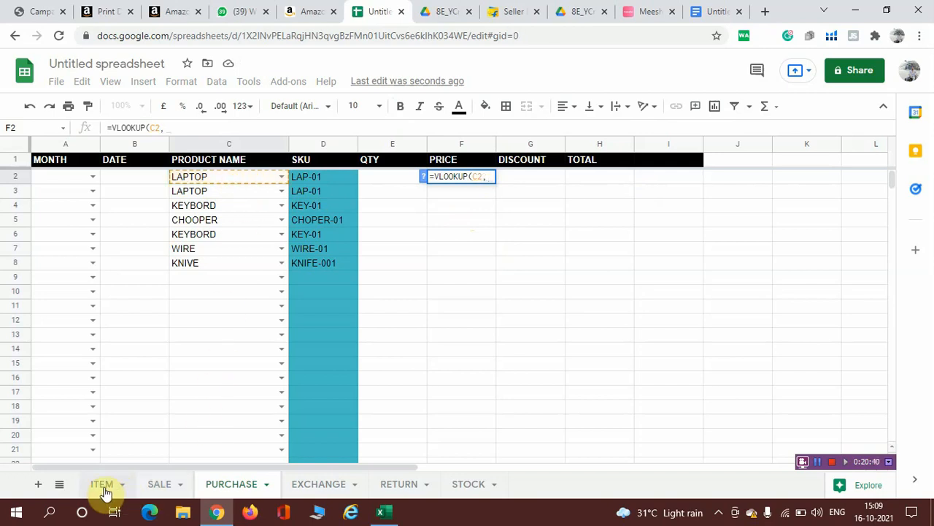
pyautogui.click(75, 143)
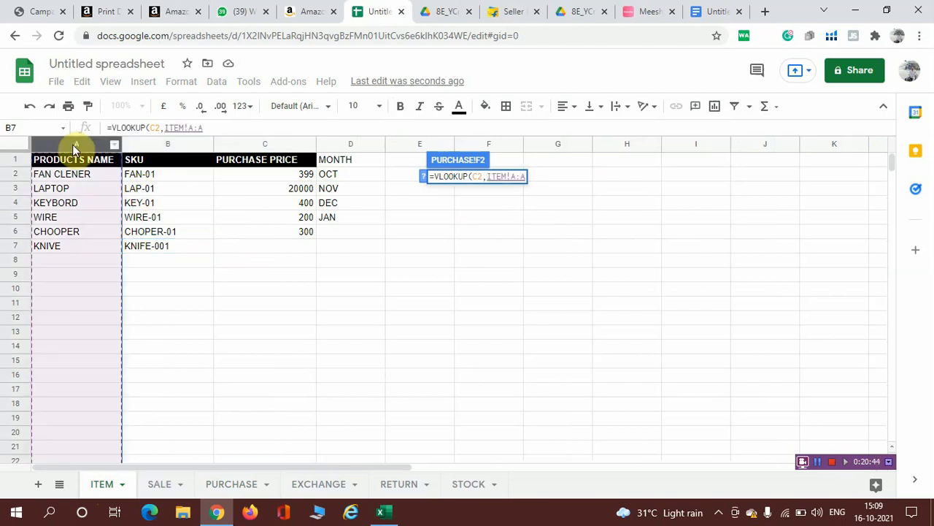
pyautogui.hotkey('shift', 'Right')
pyautogui.hotkey('shift', 'Right')
pyautogui.hotkey('shift', 'Right')
pyautogui.hotkey('shift', 'Left')
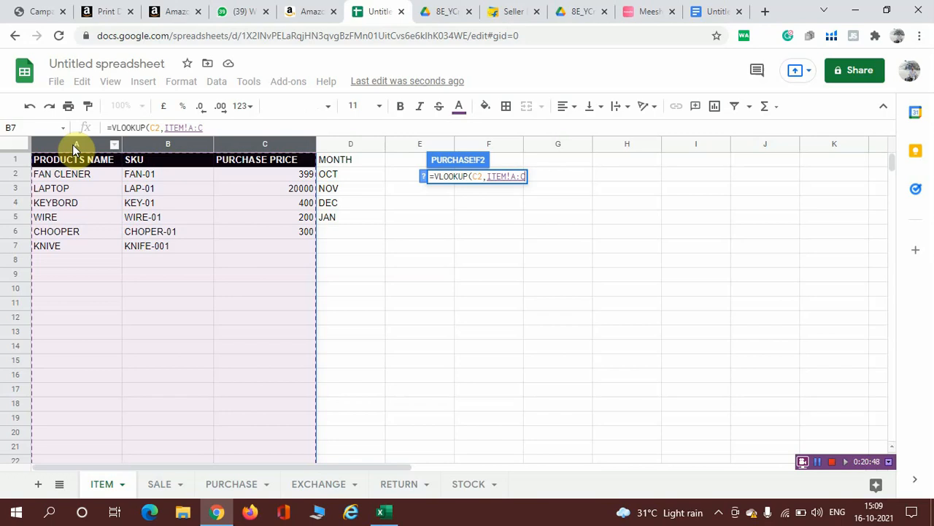
pyautogui.write(',3,0')
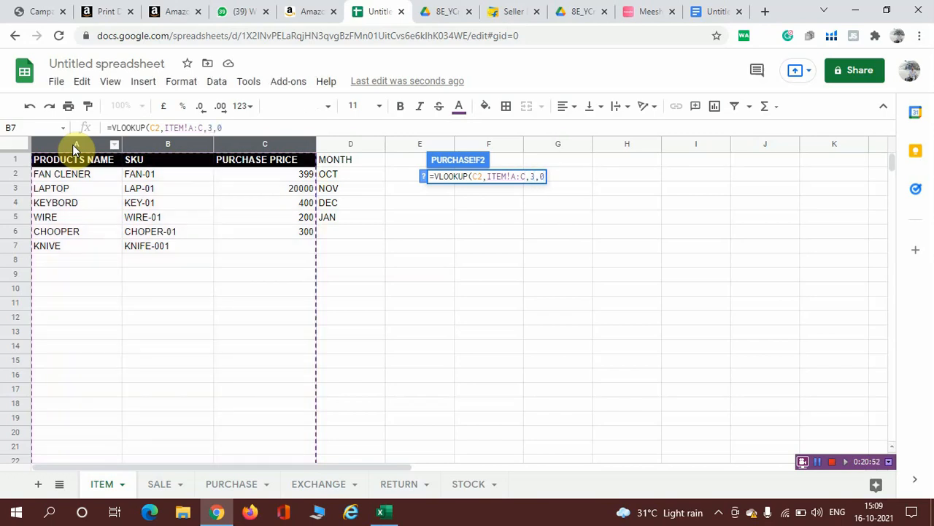
pyautogui.write(')')
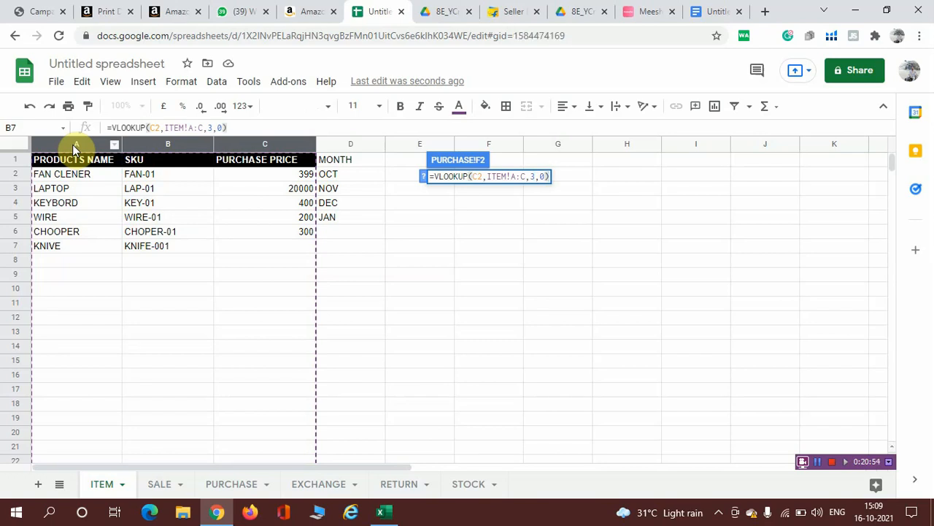
pyautogui.press('Return')
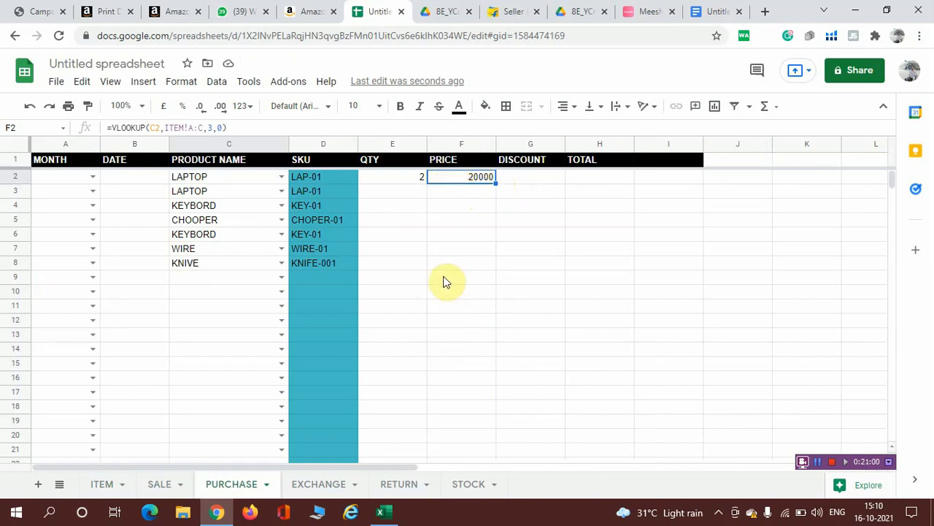
# Step: Insert IF(ISERROR( before the VLOOKUP in the PRICE formula of cell F2
pyautogui.click(111, 127)
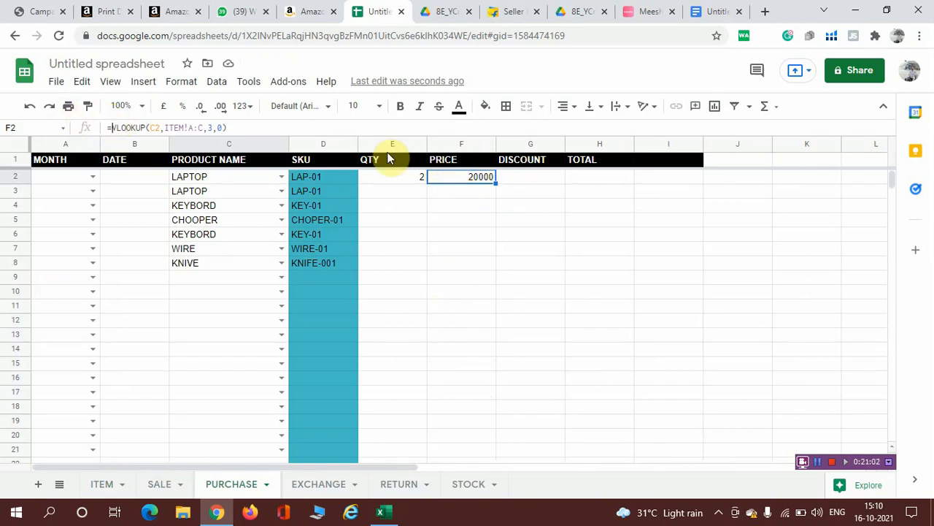
pyautogui.write('IF')
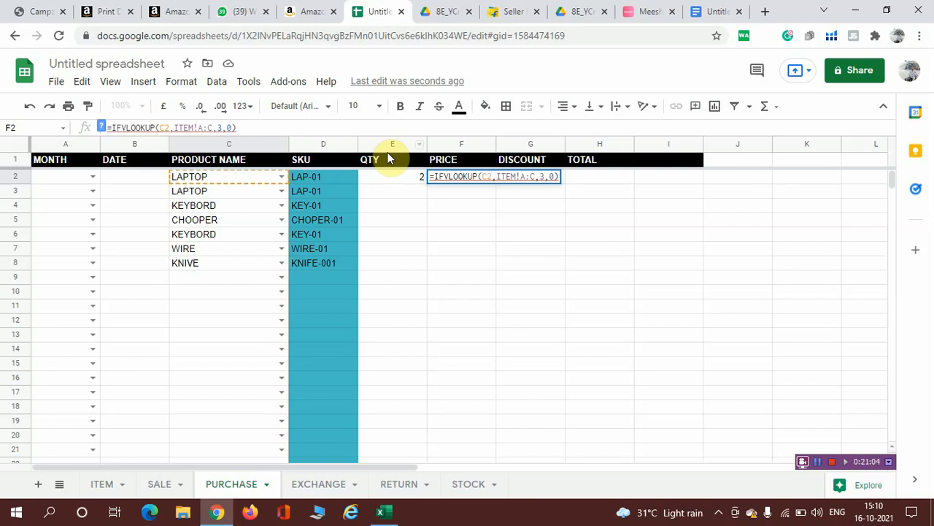
pyautogui.write('(ISE')
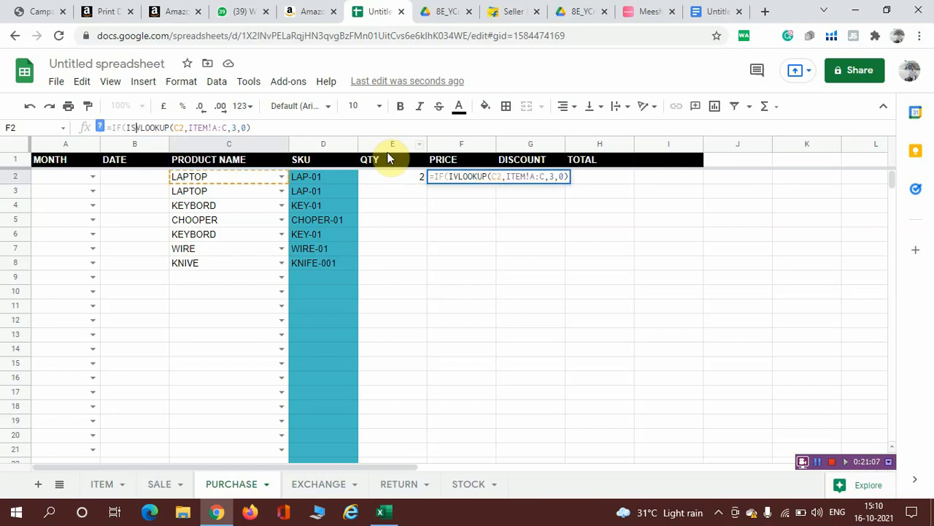
pyautogui.write('RROR')
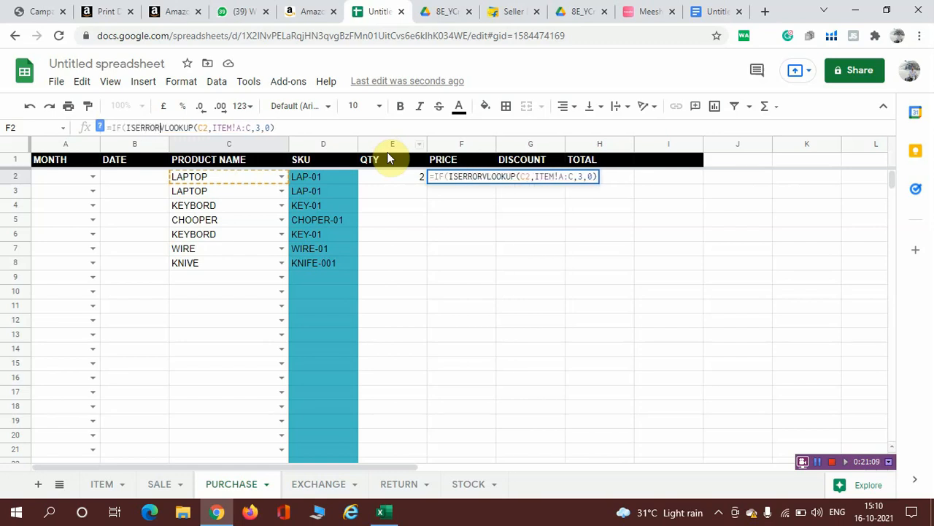
pyautogui.write('(')
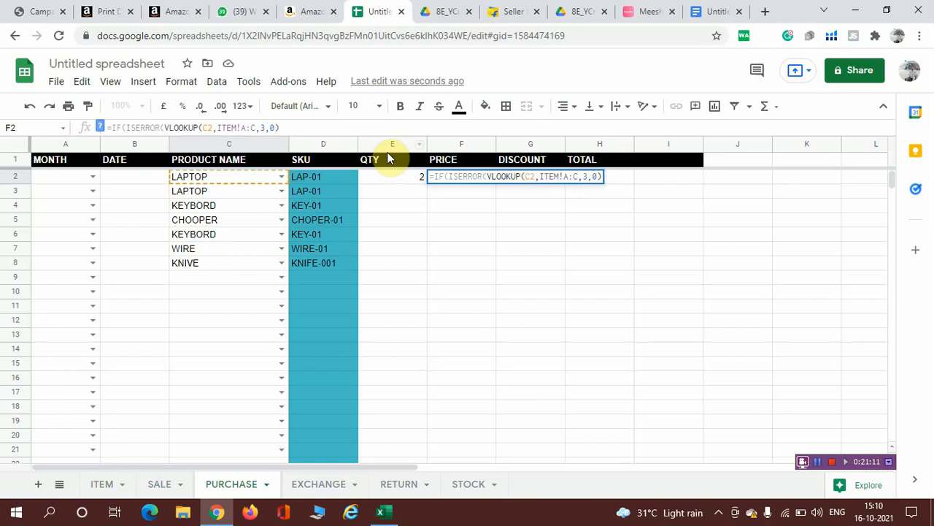
# Step: Copy the VLOOKUP(C2,ITEM!A:C,3,0) part of the F2 formula, including the opening parenthesis before it
pyautogui.hotkey('shift', 'Right')
pyautogui.hotkey('shift', 'Right')
pyautogui.hotkey('shift', 'Right')
pyautogui.hotkey('shift', 'Right')
pyautogui.hotkey('shift', 'Right')
pyautogui.hotkey('shift', 'Right')
pyautogui.hotkey('shift', 'Right')
pyautogui.hotkey('shift', 'Right')
pyautogui.hotkey('shift', 'Right')
pyautogui.hotkey('shift', 'Right')
pyautogui.hotkey('shift', 'Right')
pyautogui.hotkey('shift', 'Right')
pyautogui.hotkey('shift', 'Right')
pyautogui.hotkey('shift', 'Right')
pyautogui.hotkey('shift', 'Right')
pyautogui.hotkey('shift', 'Right')
pyautogui.hotkey('shift', 'Right')
pyautogui.hotkey('shift', 'Right')
pyautogui.hotkey('shift', 'Right')
pyautogui.hotkey('shift', 'Right')
pyautogui.hotkey('ctrl', 'c')
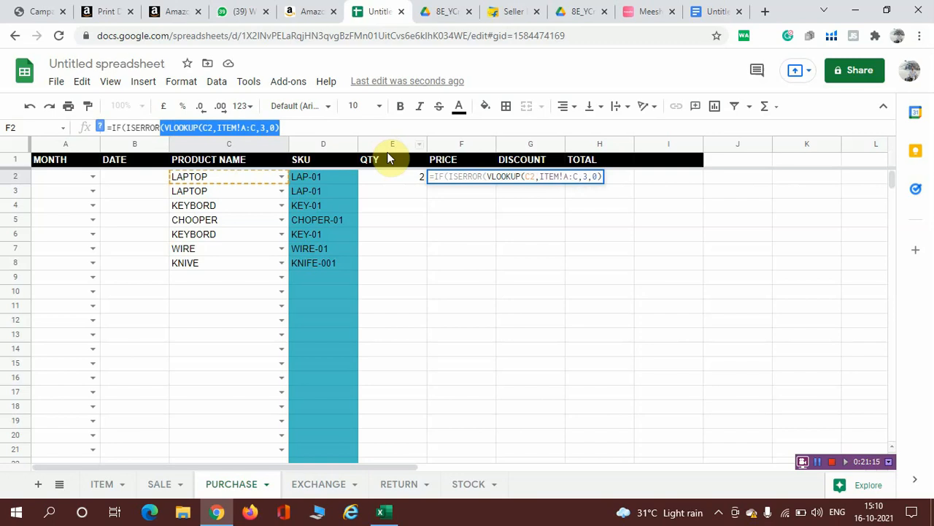
pyautogui.press('Right')
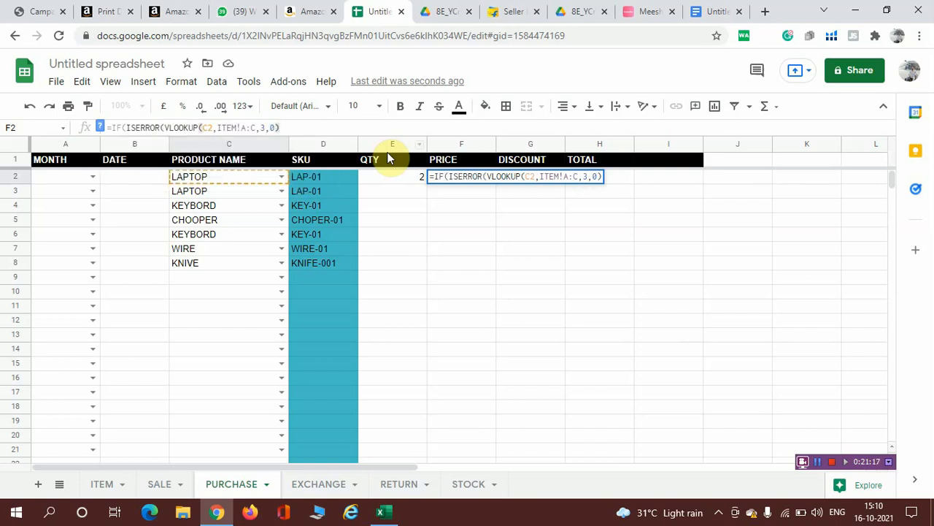
# Step: Complete the F2 formula as =IF(ISERROR(VLOOKUP(C2,ITEM!A:C,3,0)),"",(VLOOKUP(C2,ITEM!A:C,3,0)))
pyautogui.write('),"",')
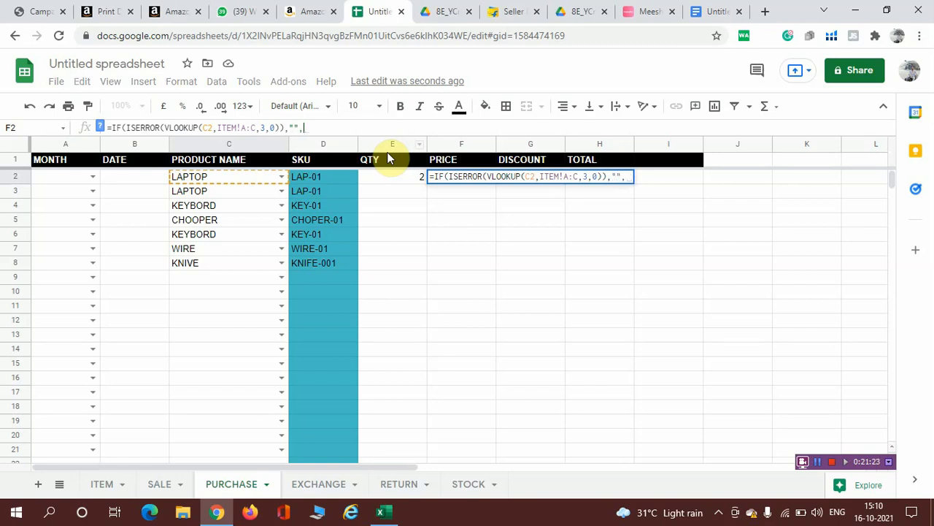
pyautogui.hotkey('ctrl', 'v')
pyautogui.write('))')
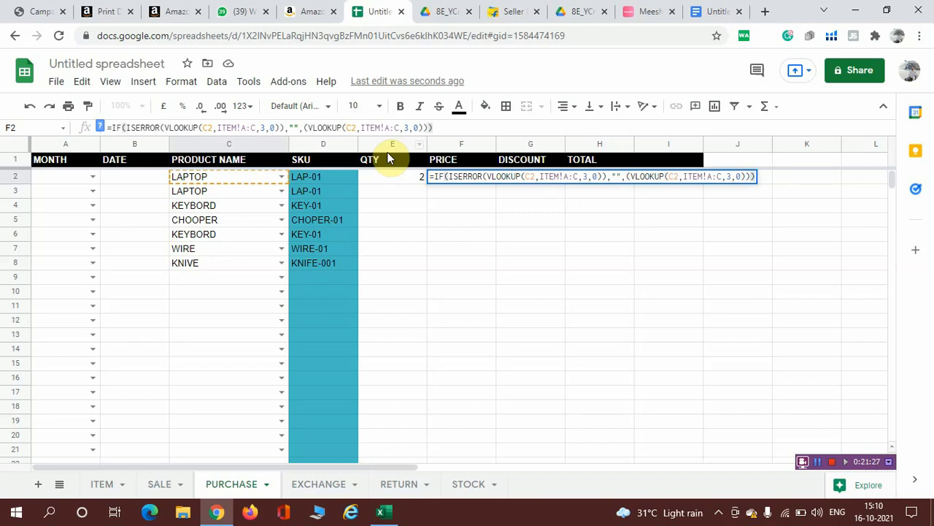
pyautogui.press('Return')
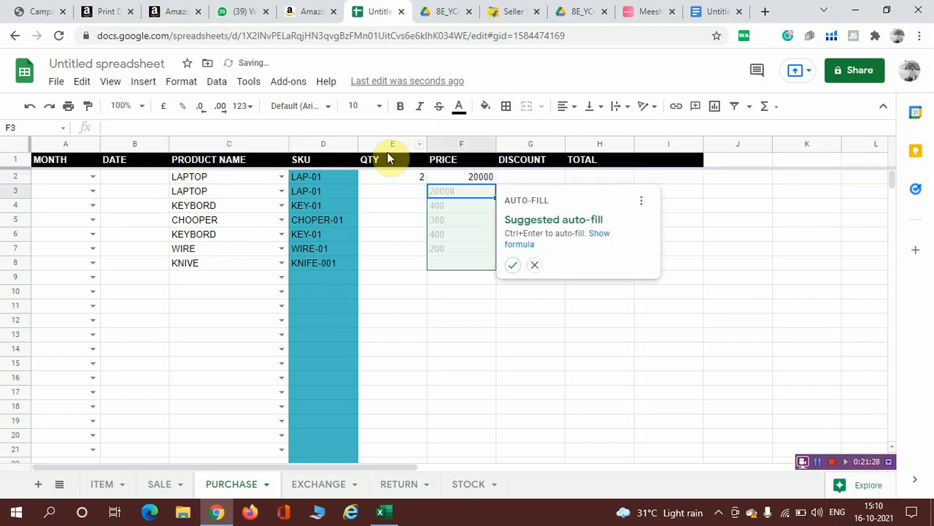
# Step: Accept the suggested auto-fill for the PRICE column and extend the formula from F3 down to F29
pyautogui.click(513, 265)
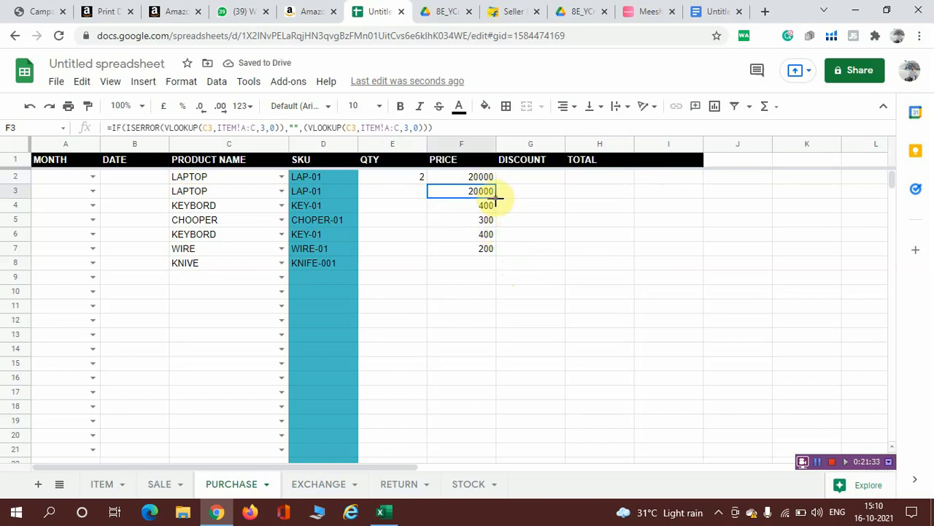
pyautogui.moveTo(497, 196); pyautogui.dragTo(531, 302)
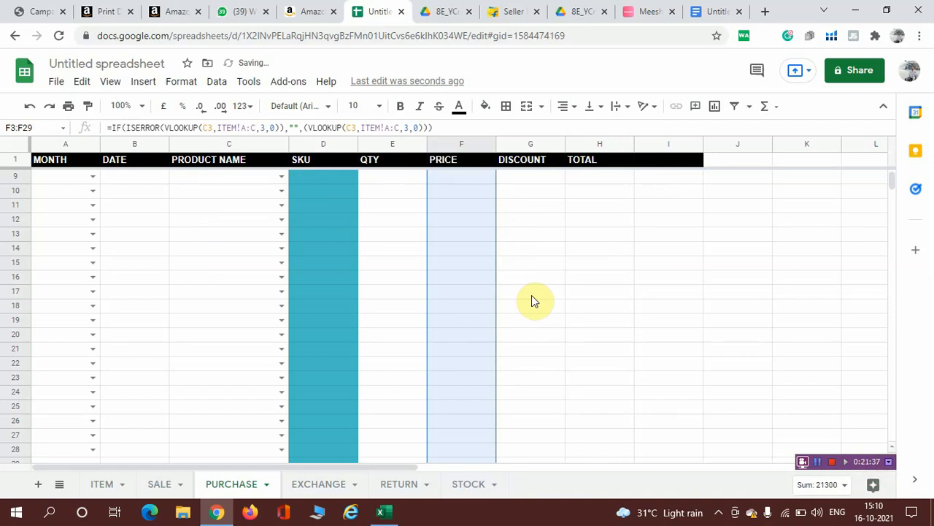
pyautogui.scroll(2, 532, 301)
pyautogui.scroll(1, 531, 301)
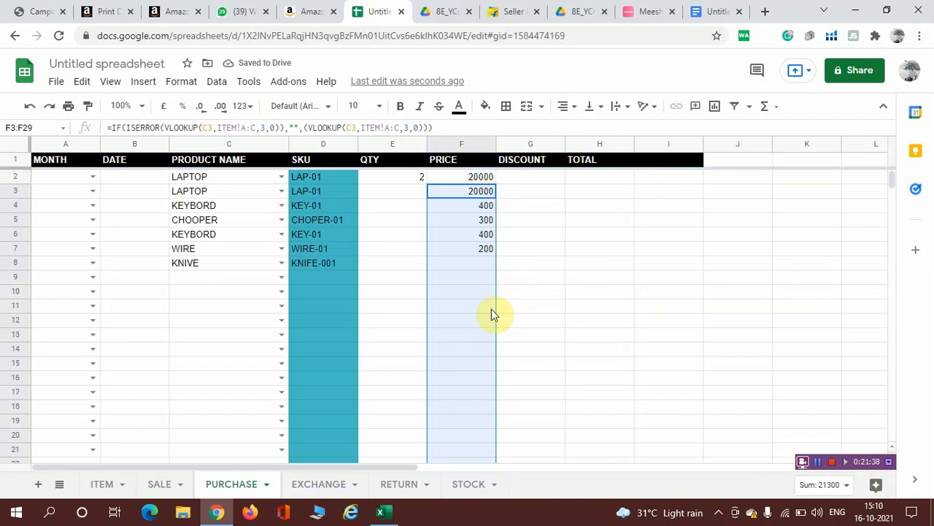
# Step: Choose LAPTOP as the product name in C9 and choose KNIVE again in C8
pyautogui.click(281, 277)
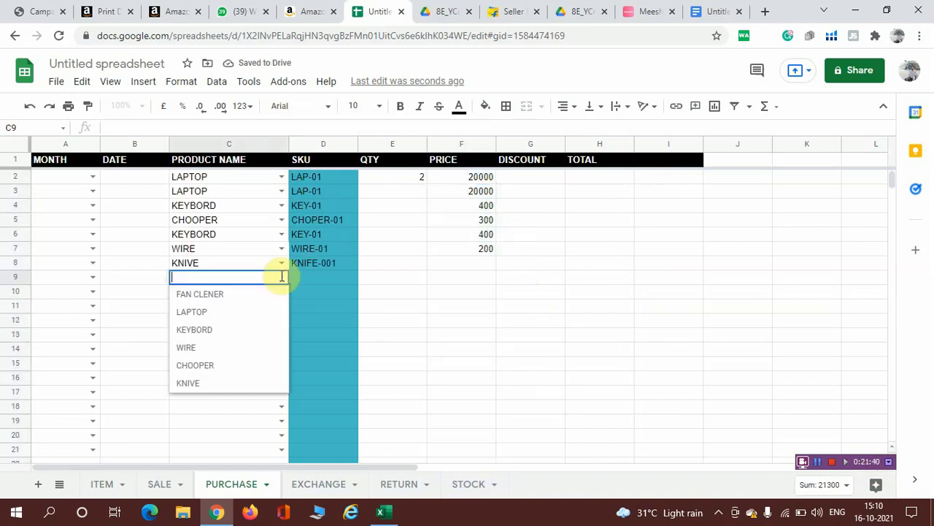
pyautogui.click(221, 310)
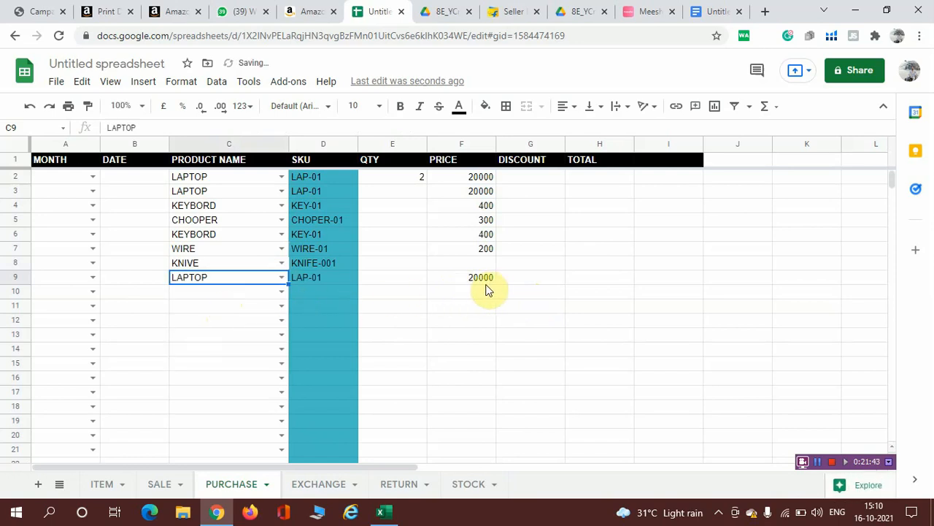
pyautogui.click(282, 263)
pyautogui.click(225, 375)
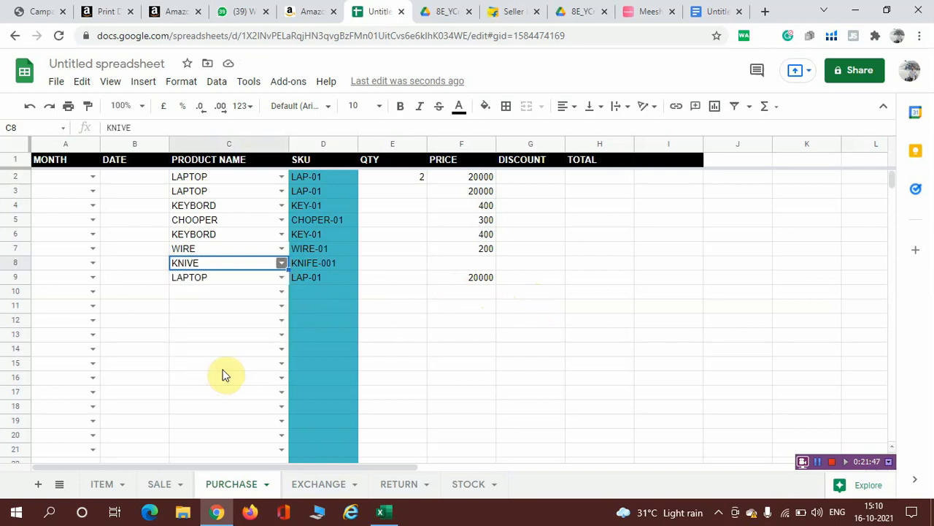
# Step: On the ITEM sheet, set the purchase price of KNIVE in C7 to 30
pyautogui.click(103, 485)
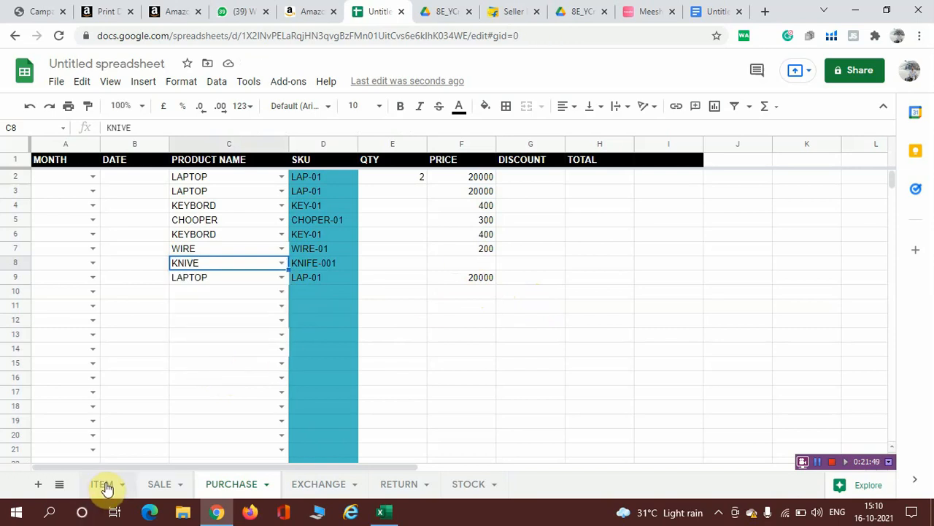
pyautogui.click(278, 248)
pyautogui.write('30')
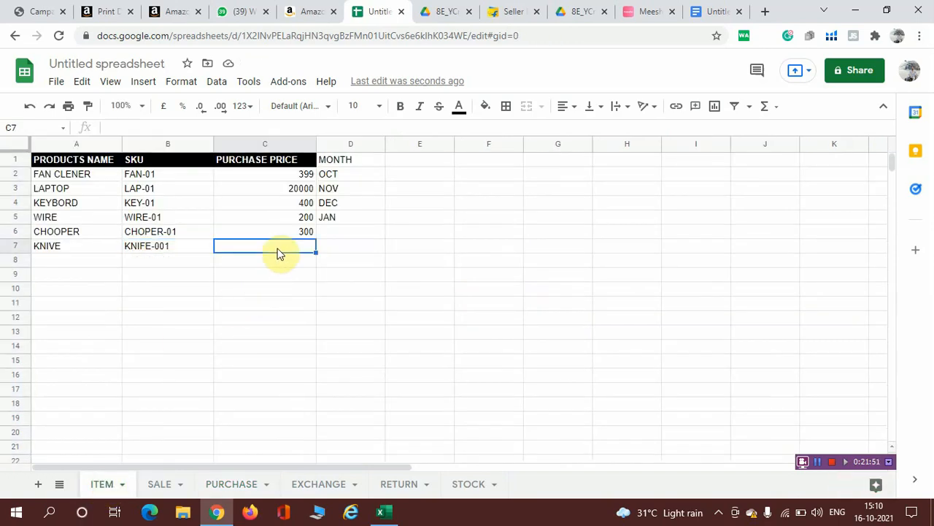
# Step: Return to the PURCHASE sheet and choose KNIVE as the product name in C10
pyautogui.click(230, 482)
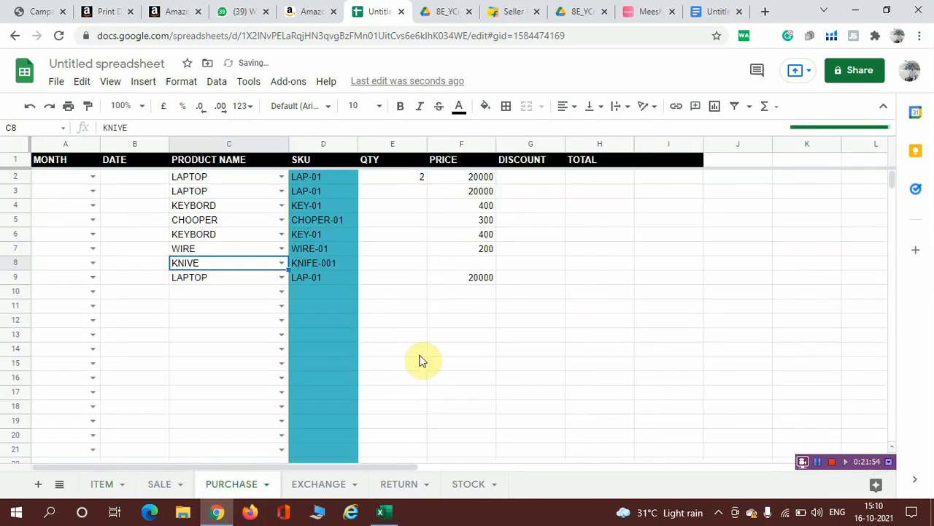
pyautogui.click(281, 291)
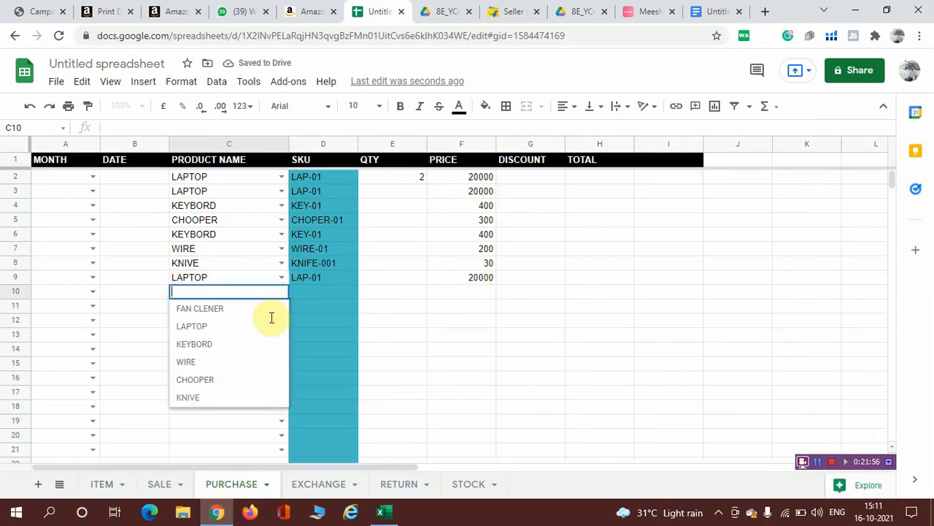
pyautogui.click(229, 399)
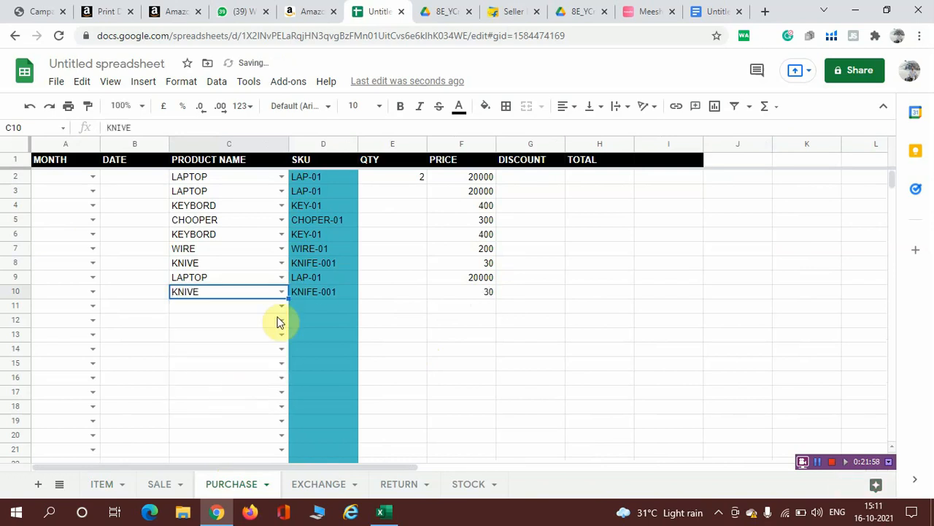
# Step: Enter quantities in the QTY column: 1 in E10, 2 in E9 and 3 in E8
pyautogui.click(413, 295)
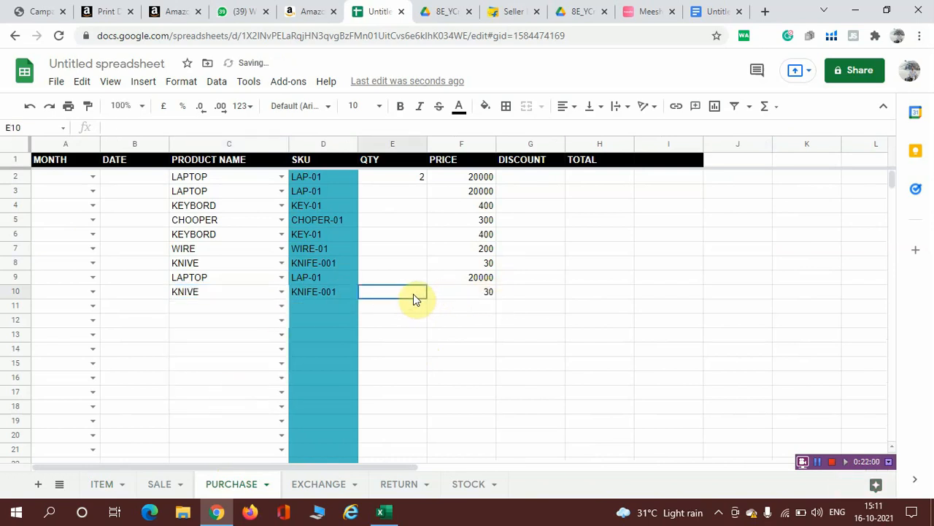
pyautogui.write('1')
pyautogui.click(421, 277)
pyautogui.write('2')
pyautogui.click(422, 259)
pyautogui.write('3')
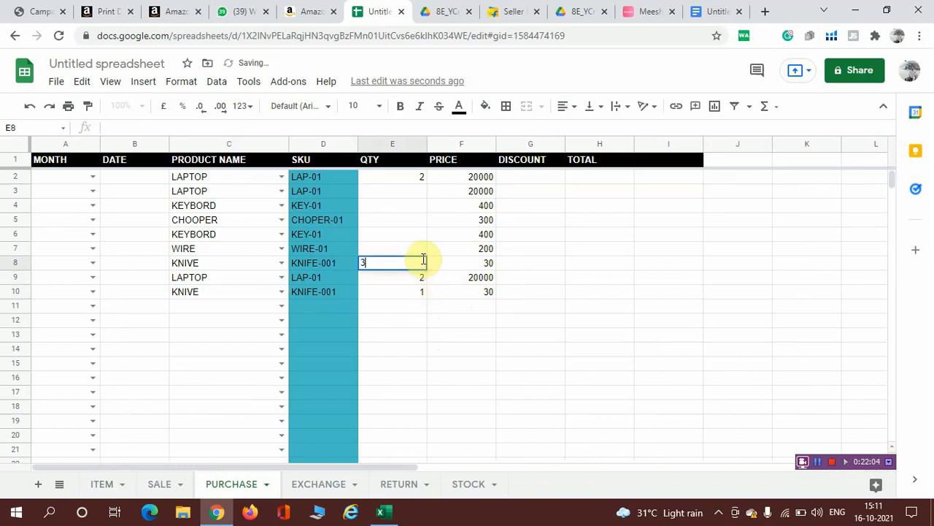
pyautogui.click(426, 249)
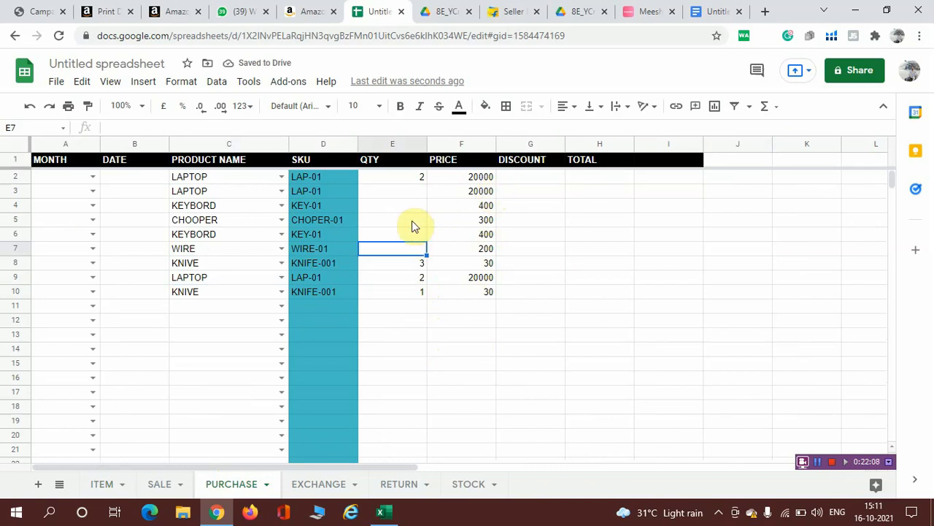
pyautogui.click(102, 485)
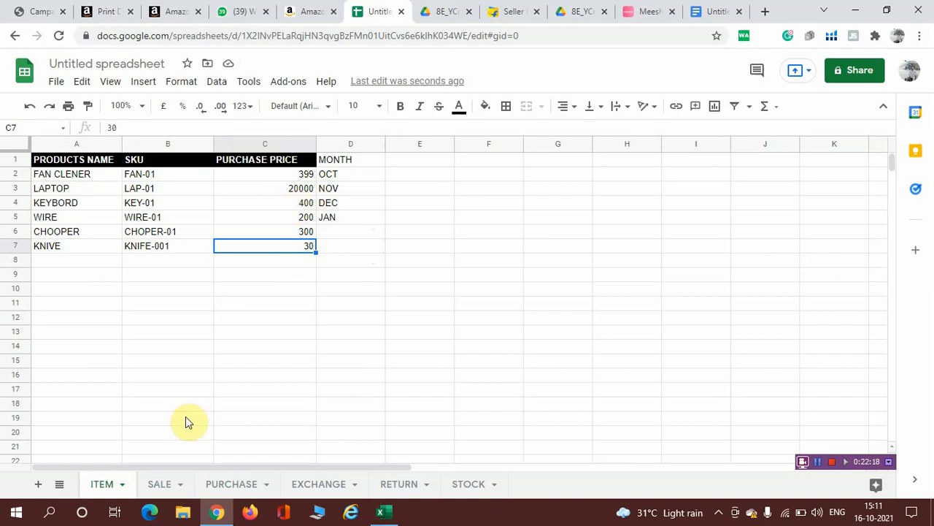
pyautogui.click(232, 484)
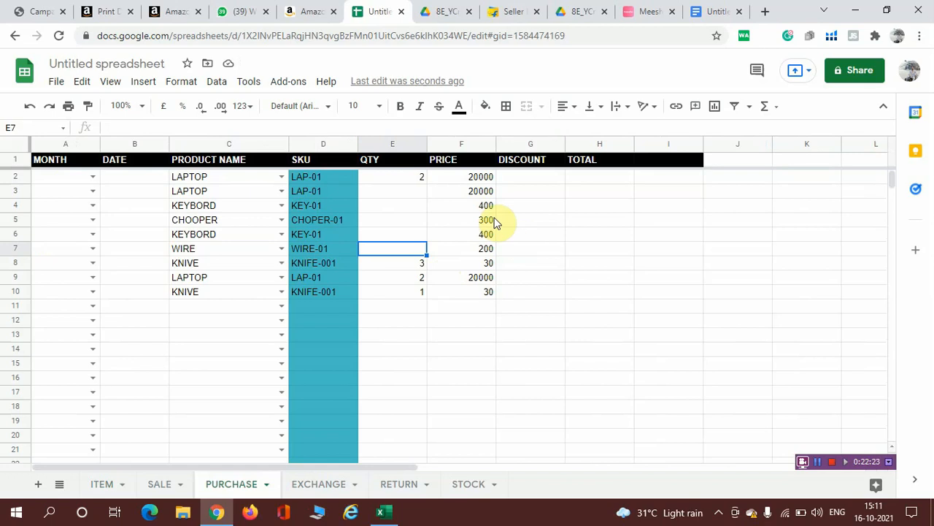
pyautogui.click(531, 180)
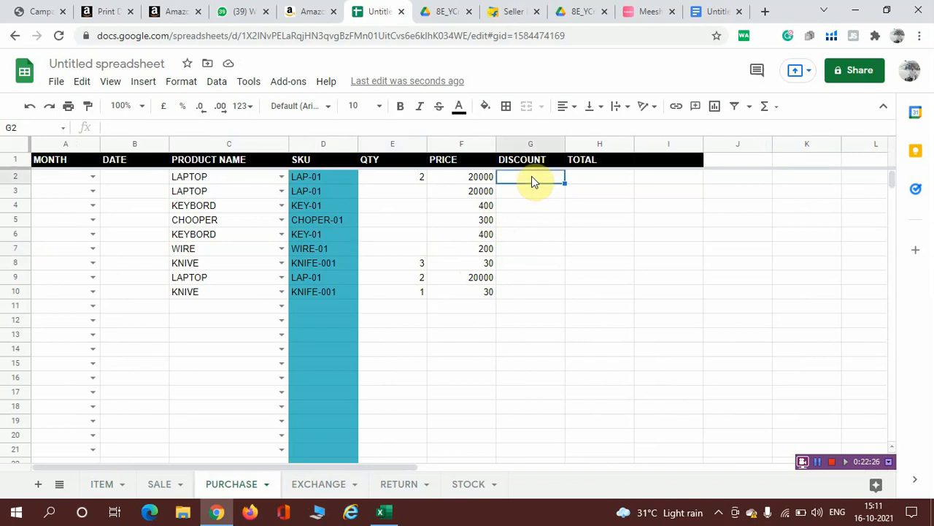
pyautogui.click(538, 195)
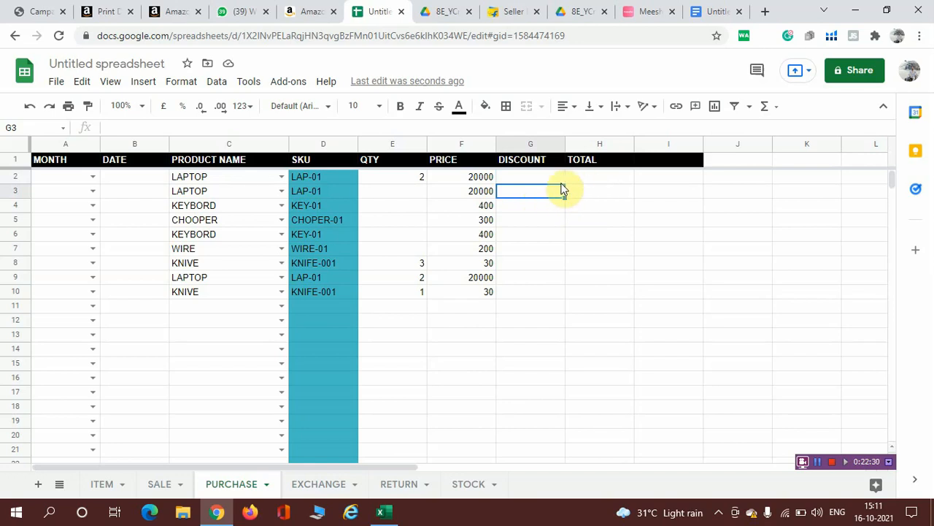
# Step: Enter a DISCOUNT of 0 for the laptop in row 2 and 10 for the laptop in row 9
pyautogui.click(520, 181)
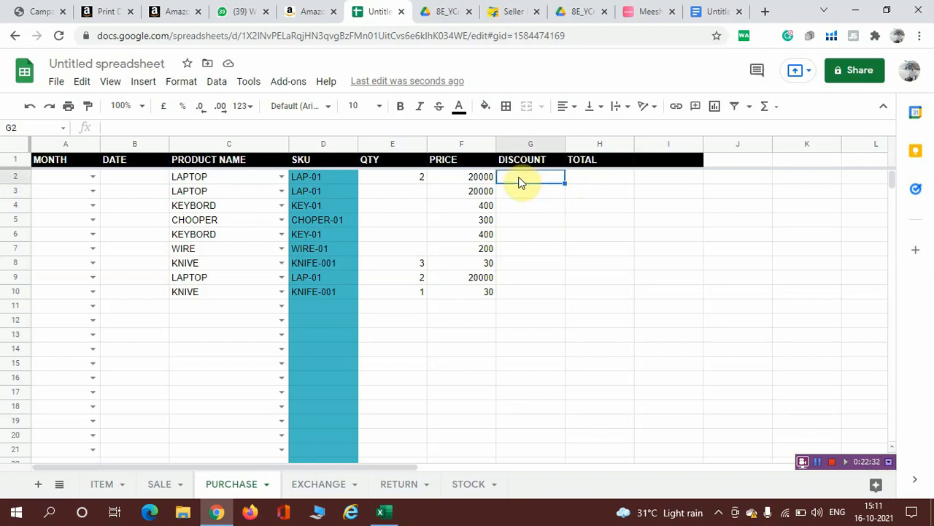
pyautogui.write('10')
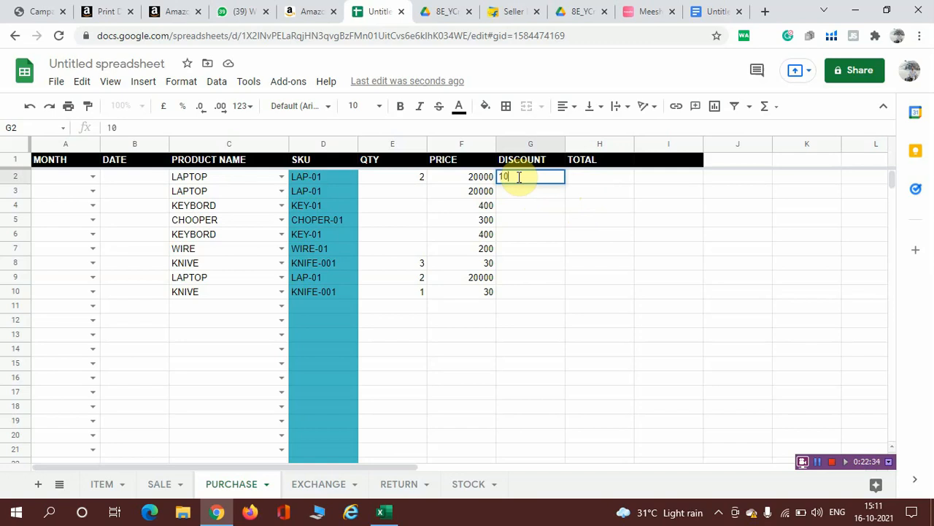
pyautogui.press('Escape')
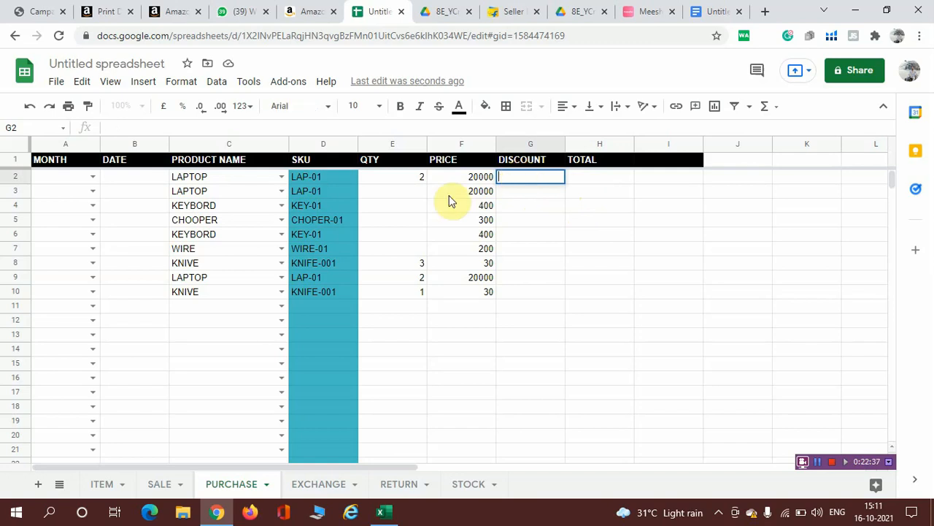
pyautogui.write('0')
pyautogui.click(594, 294)
pyautogui.click(535, 278)
pyautogui.write('10')
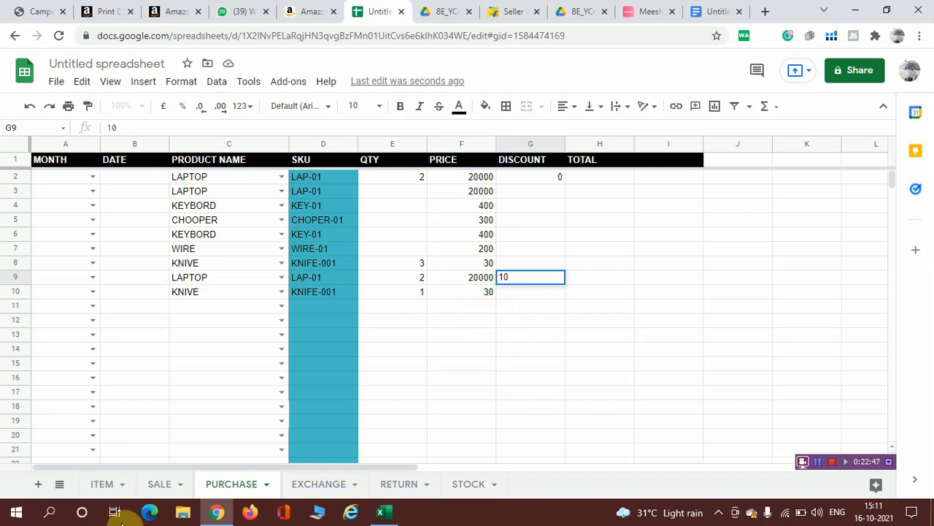
# Step: Check the purchase prices on the ITEM sheet and select the row 9 TOTAL cell (H9) on the PURCHASE sheet
pyautogui.click(106, 485)
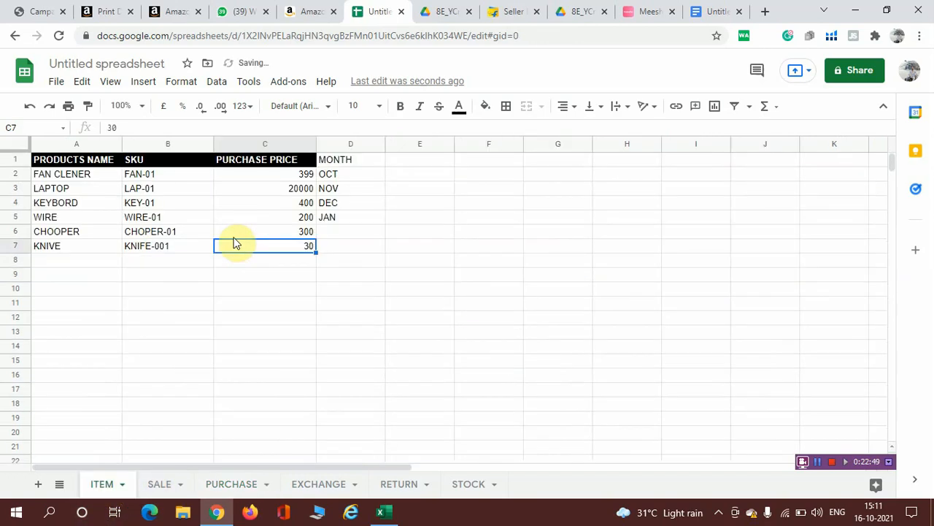
pyautogui.click(231, 485)
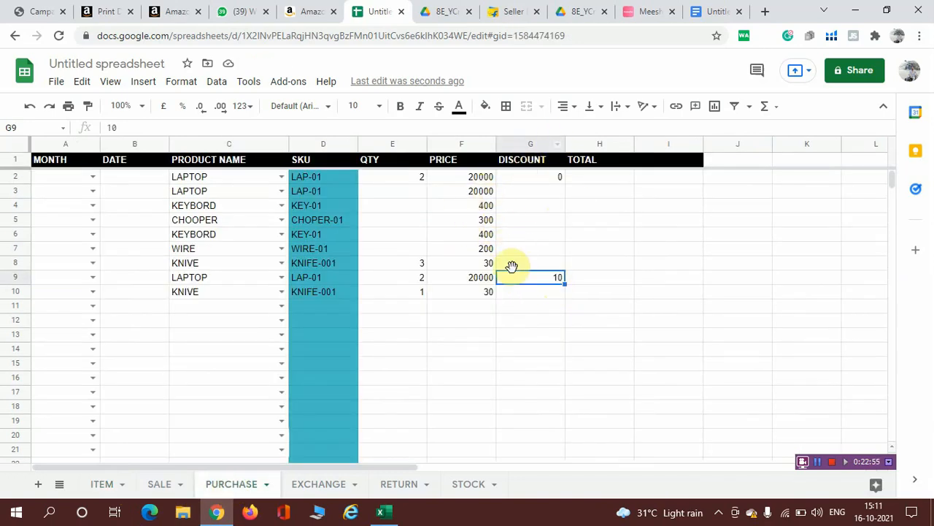
pyautogui.click(621, 276)
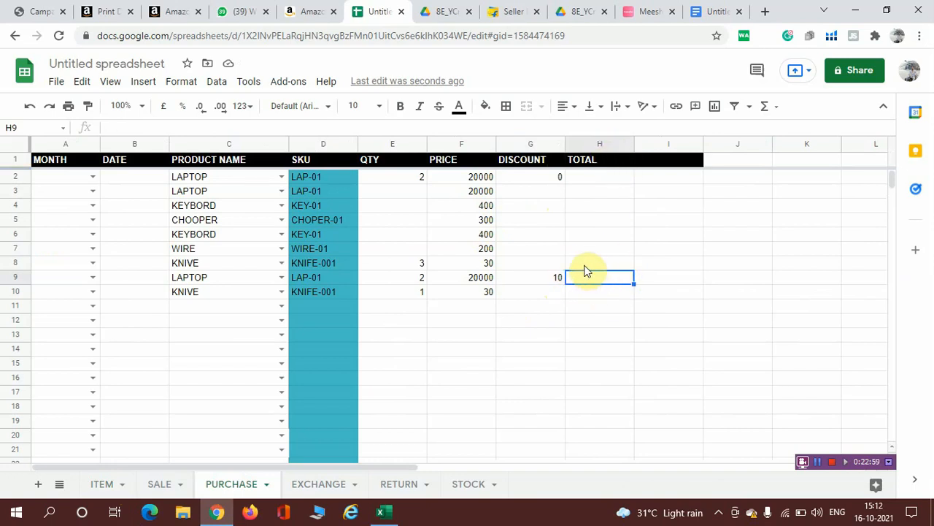
# Step: Insert a column before TOTAL on the PURCHASE sheet and give it the header FINAL PRICE
pyautogui.click(601, 145)
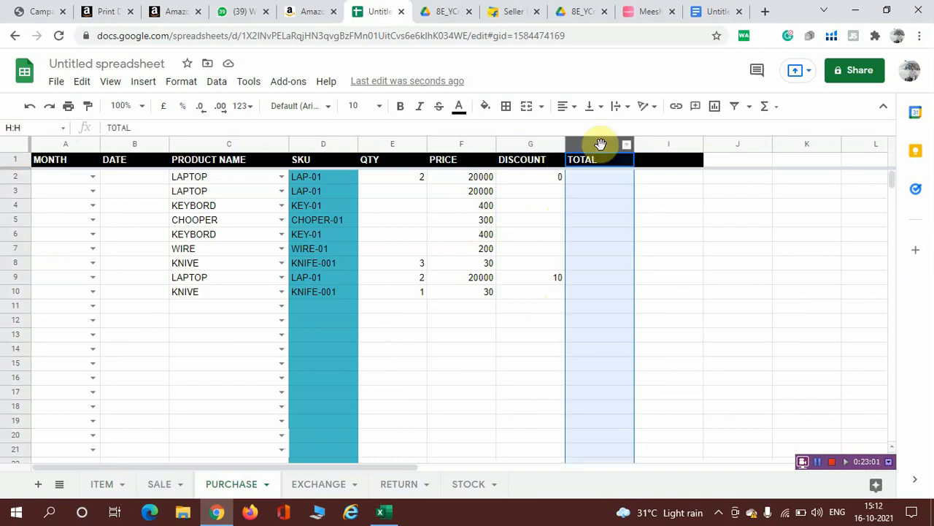
pyautogui.rightClick(601, 145)
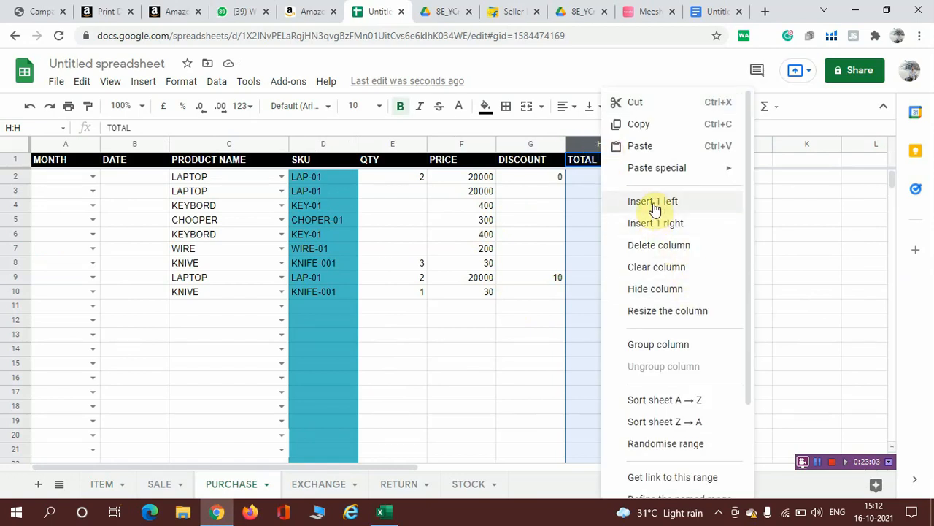
pyautogui.click(618, 197)
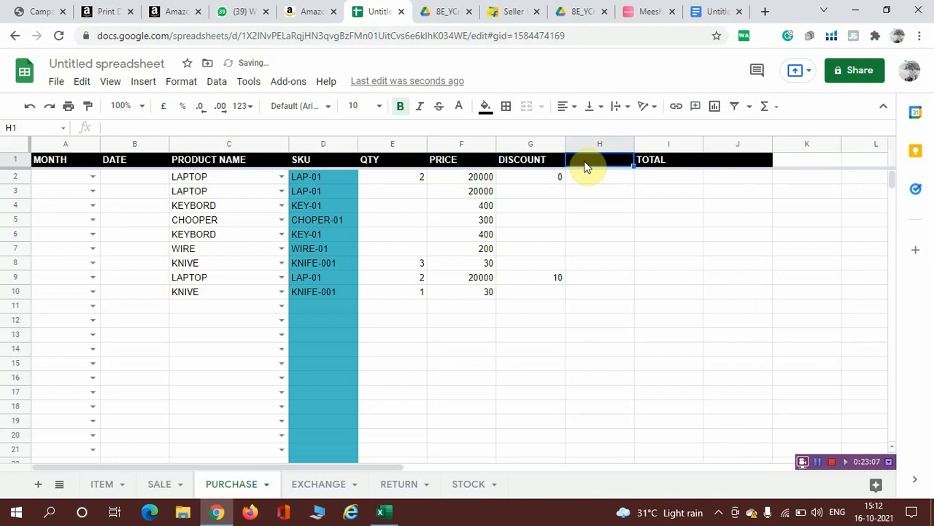
pyautogui.write('FINAL')
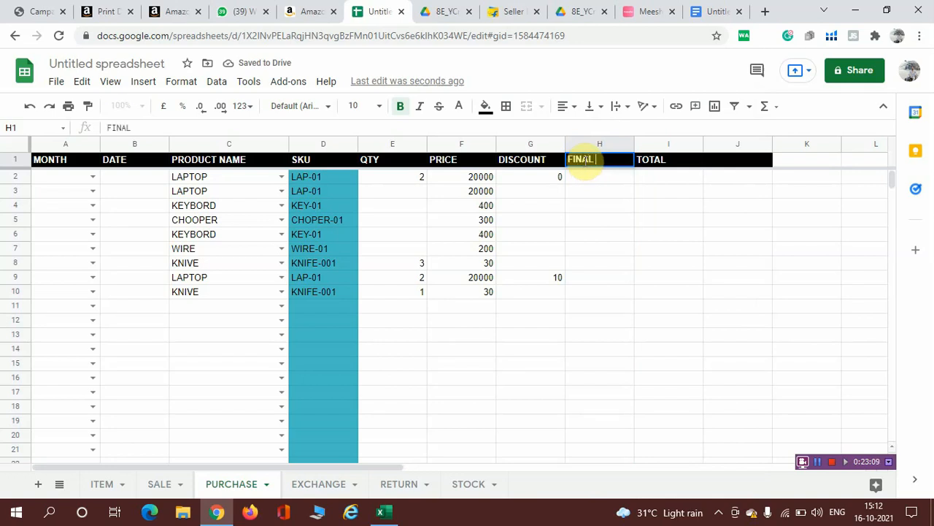
pyautogui.write(' PRICE')
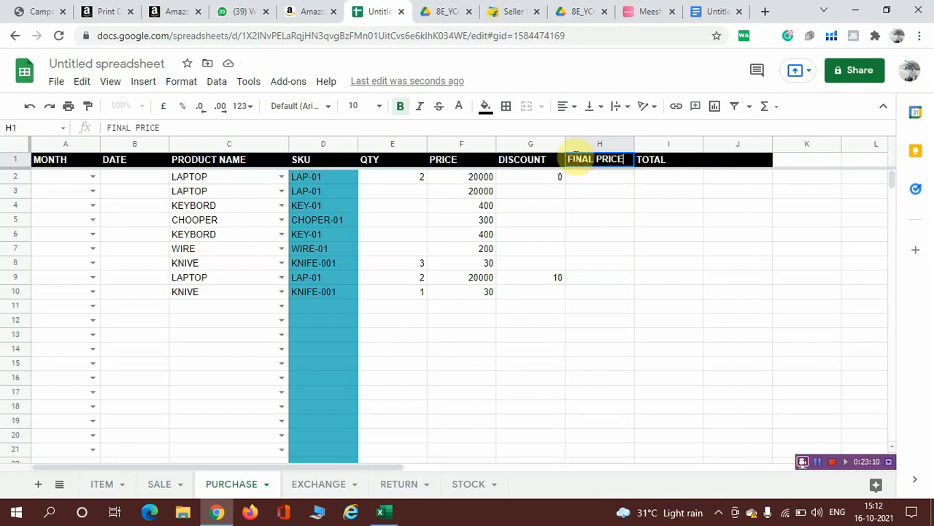
pyautogui.click(607, 175)
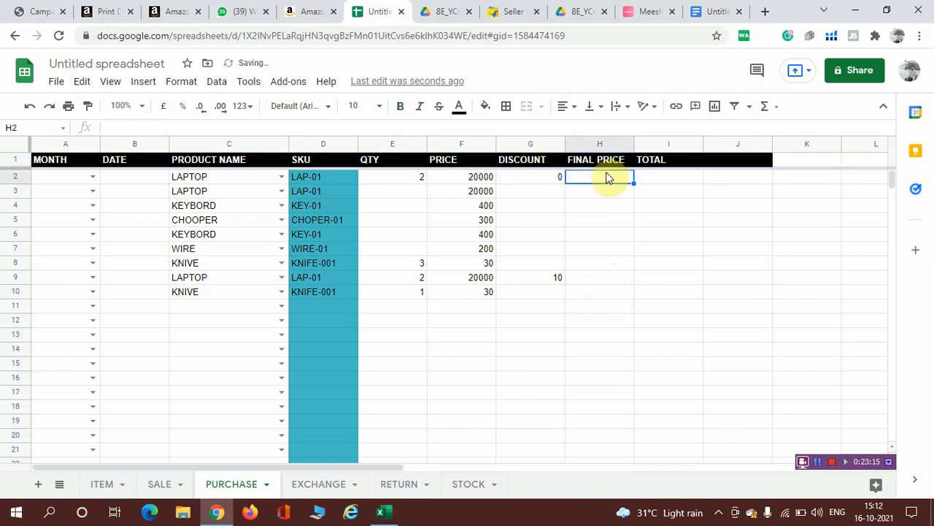
pyautogui.click(816, 462)
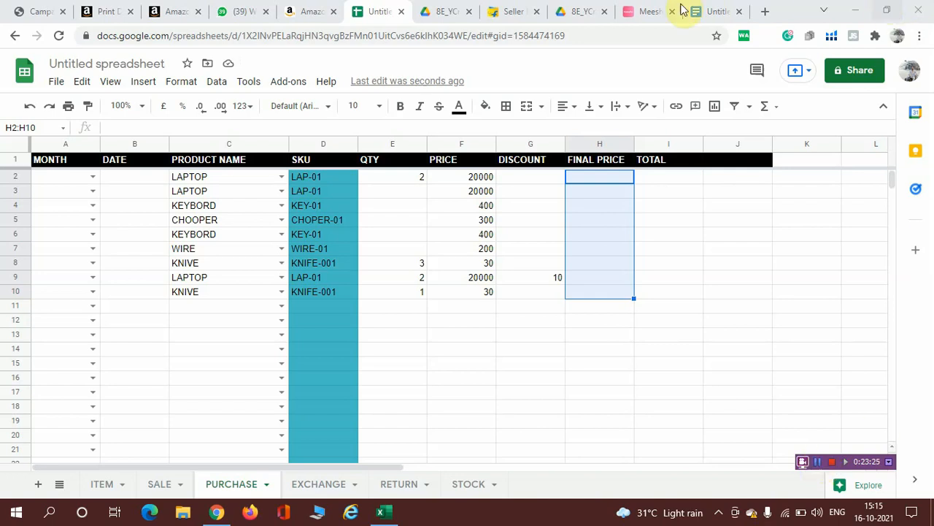
pyautogui.click(618, 178)
pyautogui.press('Down')
pyautogui.press('Down')
pyautogui.press('Down')
pyautogui.press('Down')
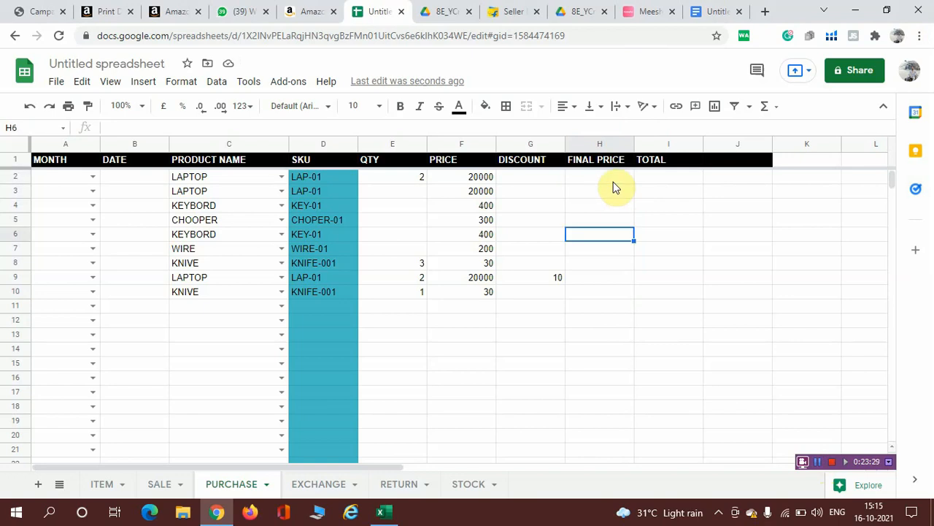
pyautogui.write('=')
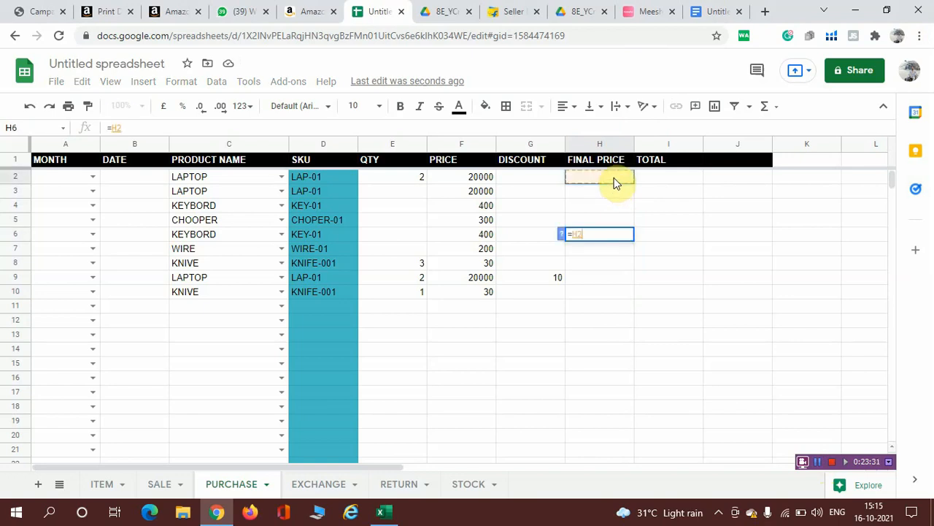
pyautogui.press('BackSpace')
pyautogui.press('BackSpace')
pyautogui.press('BackSpace')
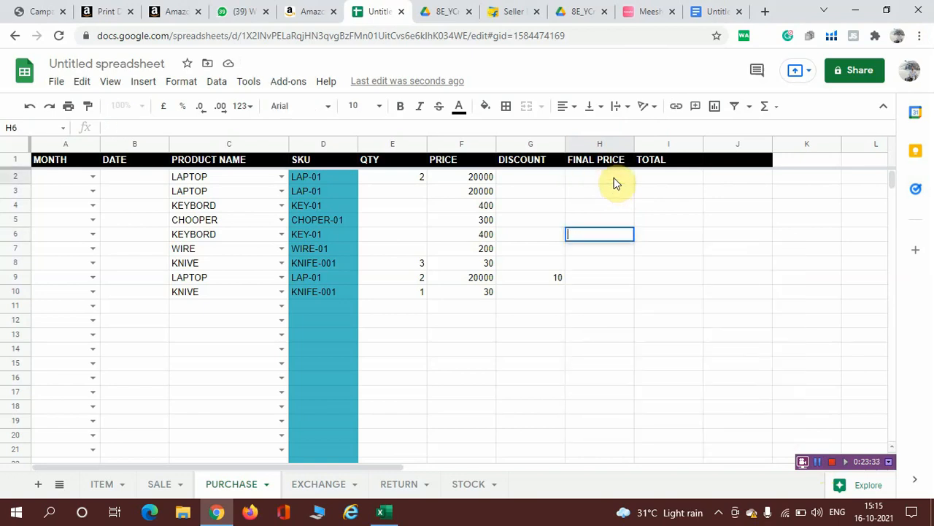
# Step: Enter the formula =F2*G2/100 in the first FINAL PRICE cell (H2) to calculate the discount amount
pyautogui.click(615, 180)
pyautogui.write('=')
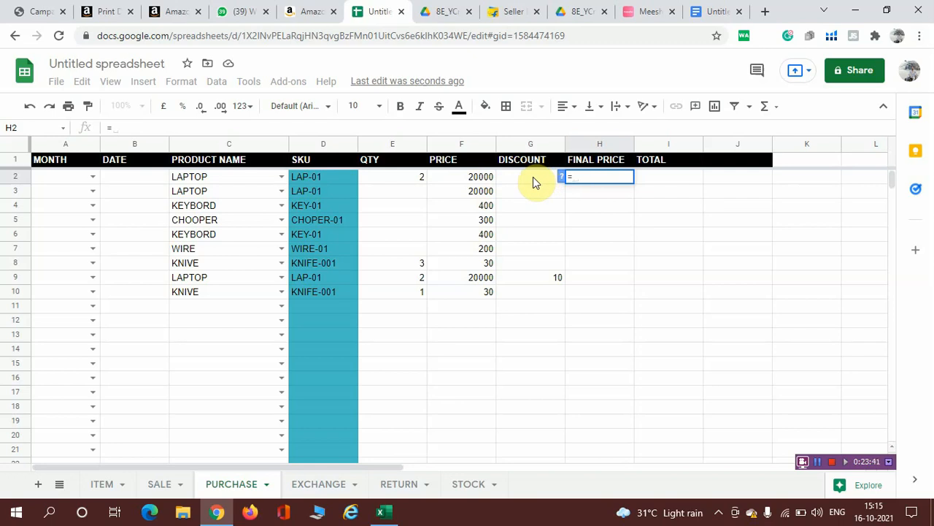
pyautogui.click(483, 180)
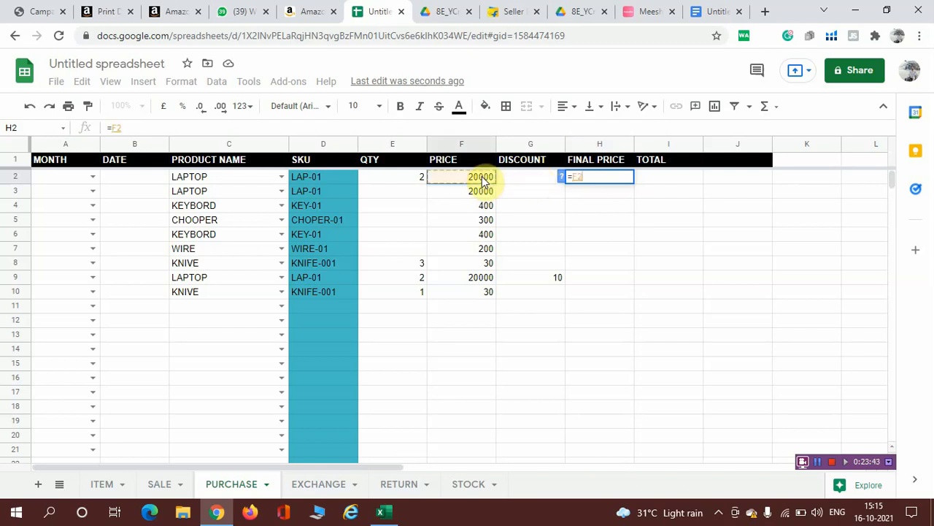
pyautogui.write('*')
pyautogui.click(521, 178)
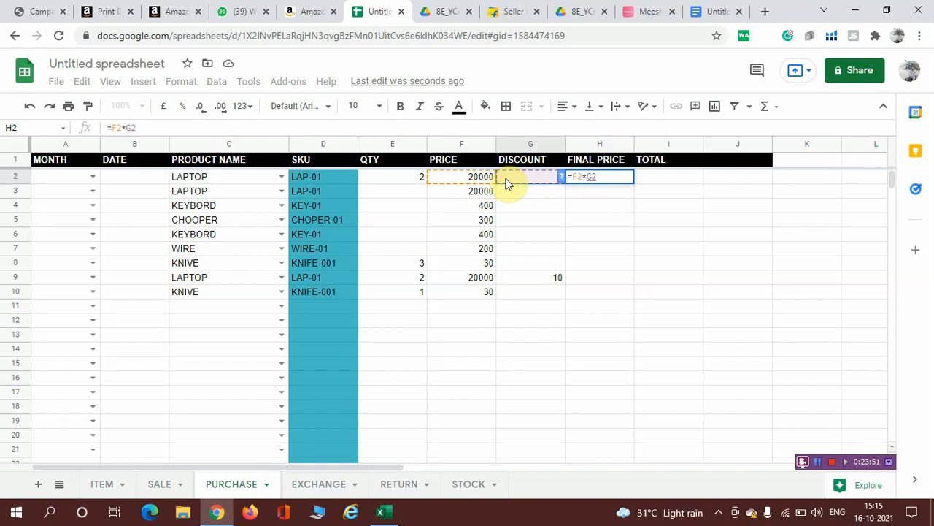
pyautogui.write('/1')
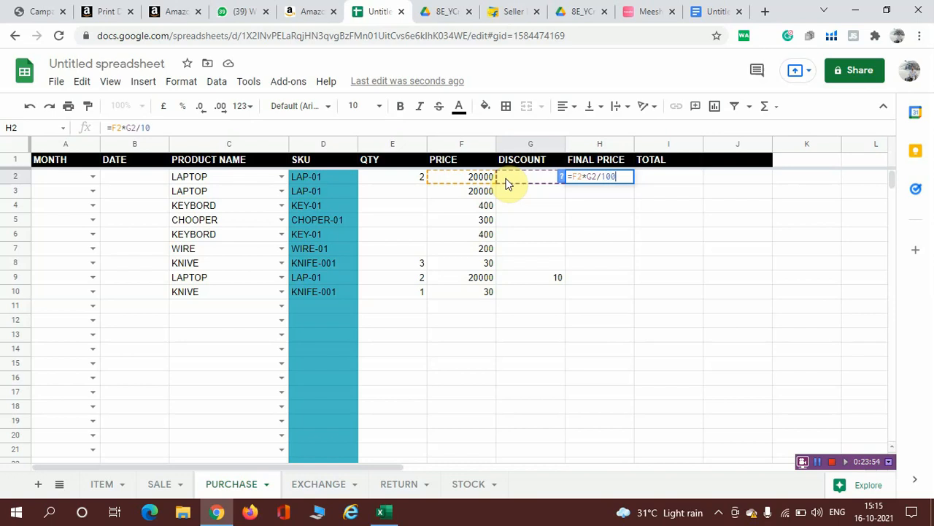
pyautogui.write('00')
pyautogui.press('Return')
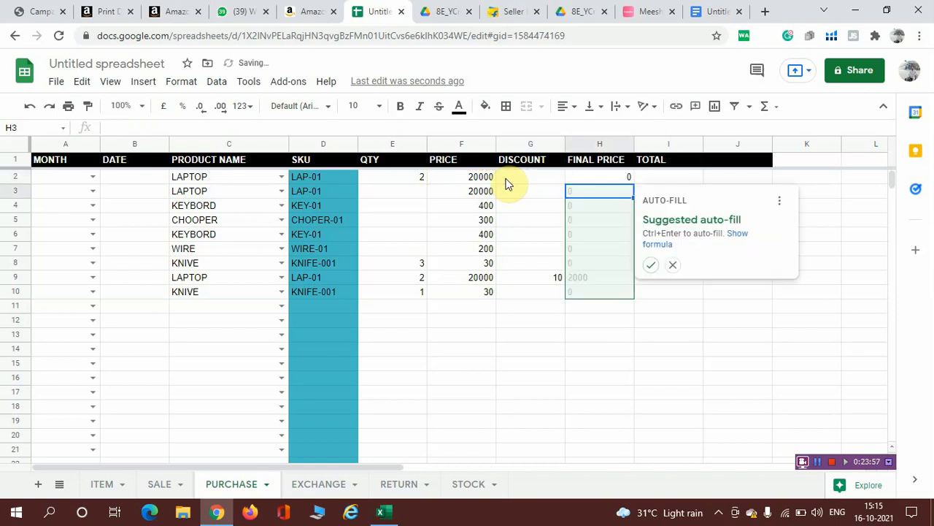
# Step: Change the H2 formula to =F2-(F2*G2/100) and fill it down the FINAL PRICE column to H12
pyautogui.click(608, 178)
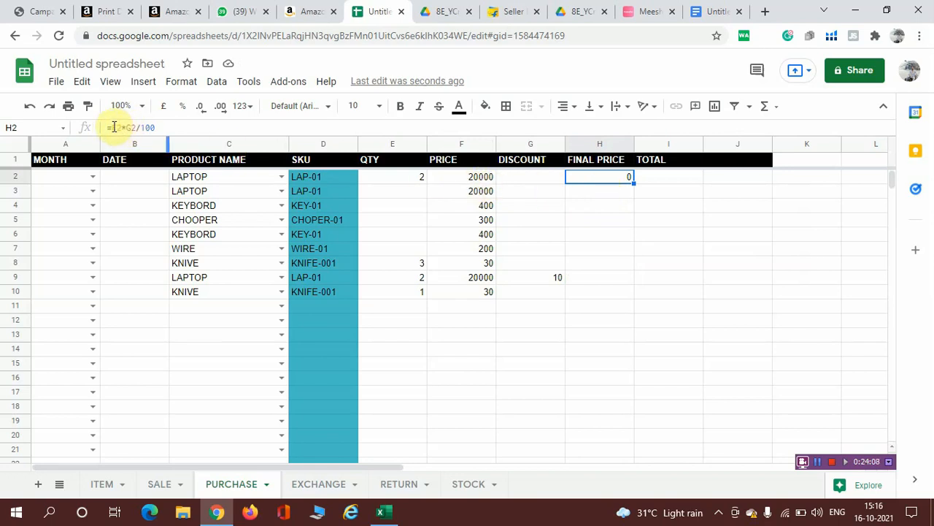
pyautogui.click(171, 127)
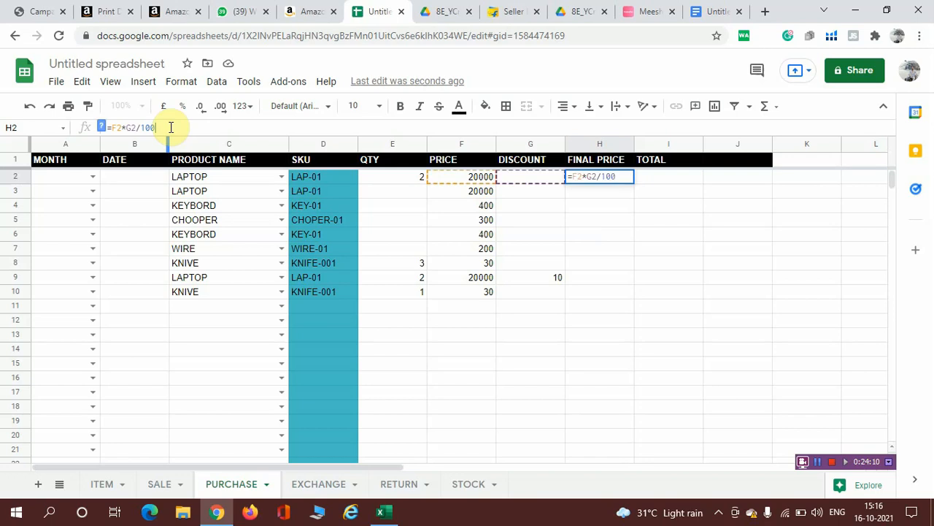
pyautogui.press('Left')
pyautogui.press('Left')
pyautogui.press('Left')
pyautogui.press('Left')
pyautogui.press('Left')
pyautogui.press('Left')
pyautogui.write('(')
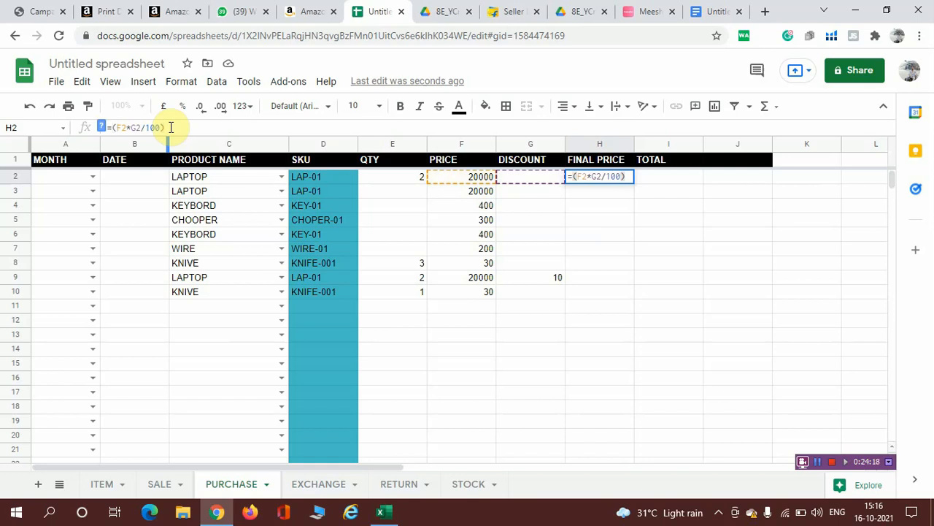
pyautogui.write('-')
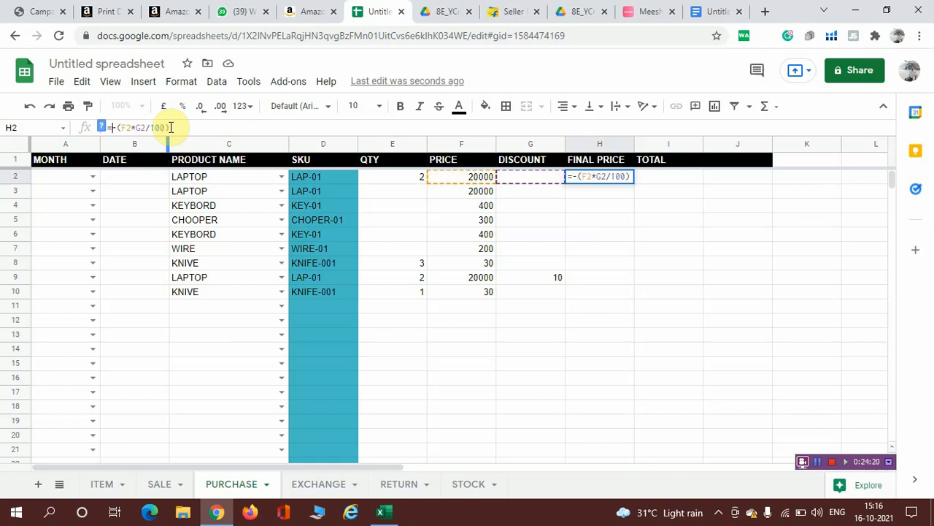
pyautogui.click(453, 181)
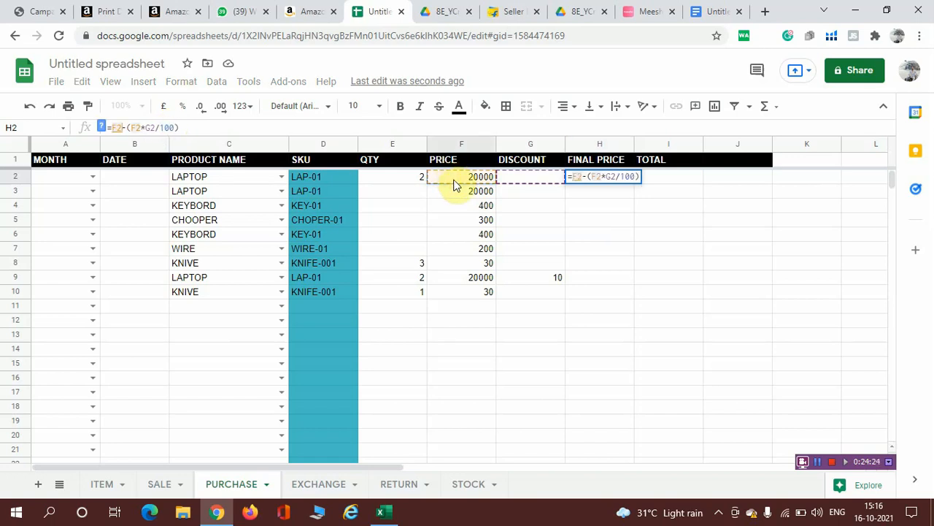
pyautogui.press('Return')
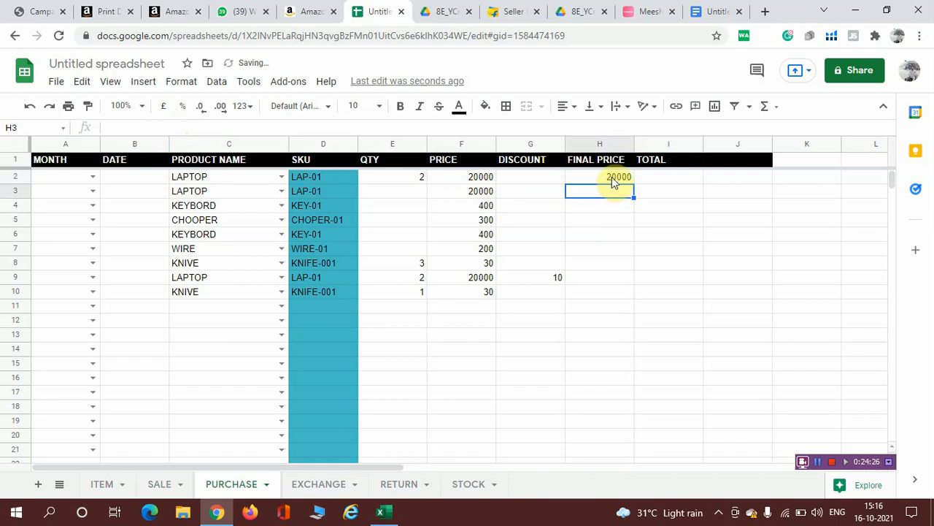
pyautogui.click(614, 182)
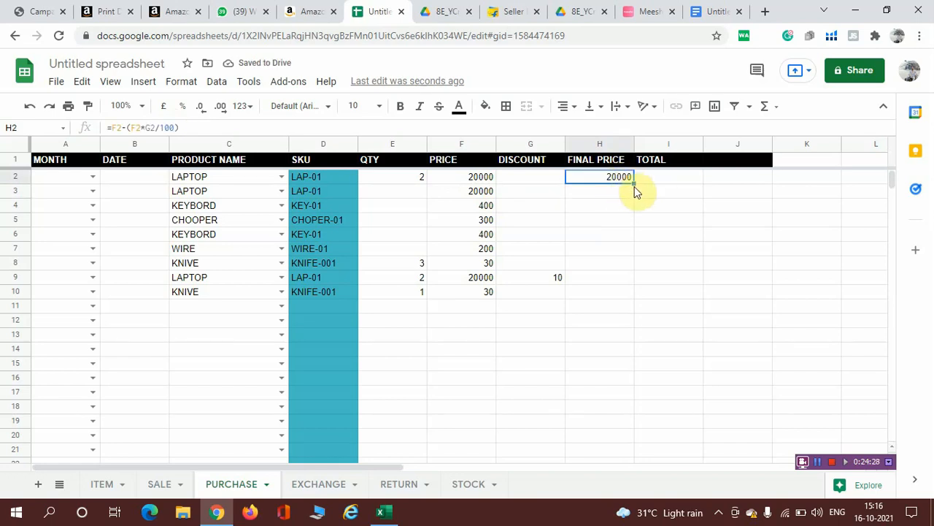
pyautogui.moveTo(634, 180); pyautogui.dragTo(624, 320)
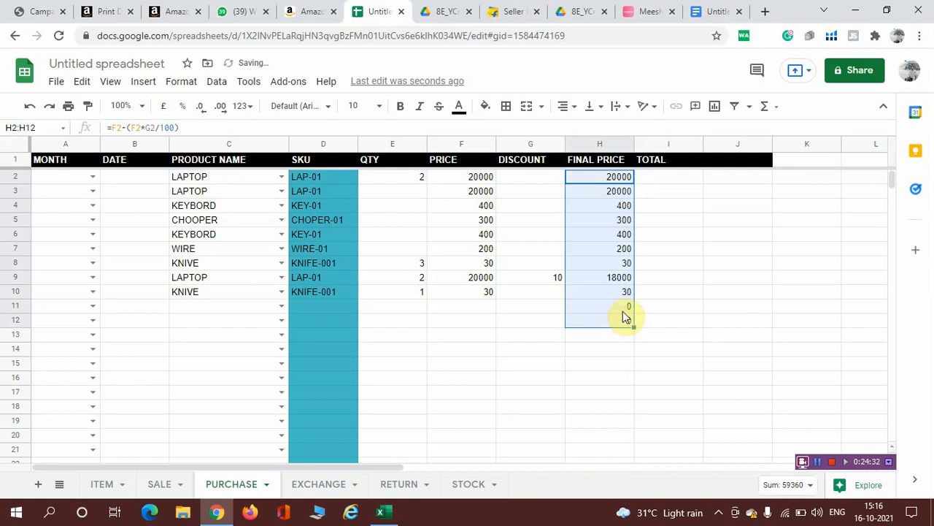
# Step: Enter a DISCOUNT of 2 for the knife in row 8 and 5 for the wire in row 7
pyautogui.click(532, 267)
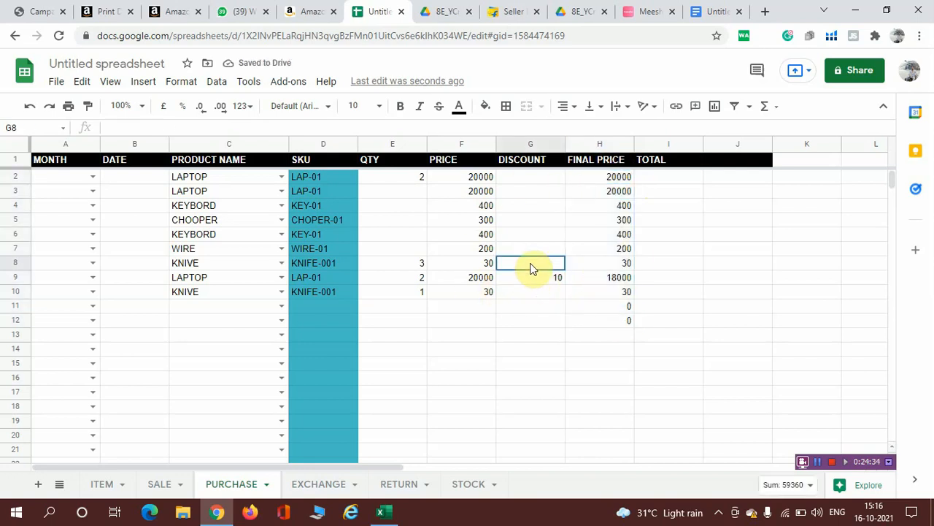
pyautogui.write('2')
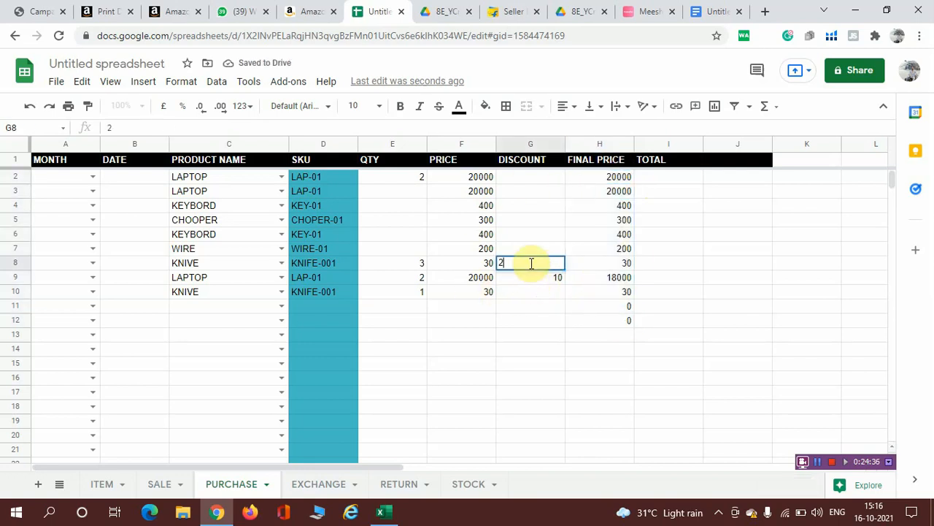
pyautogui.click(523, 368)
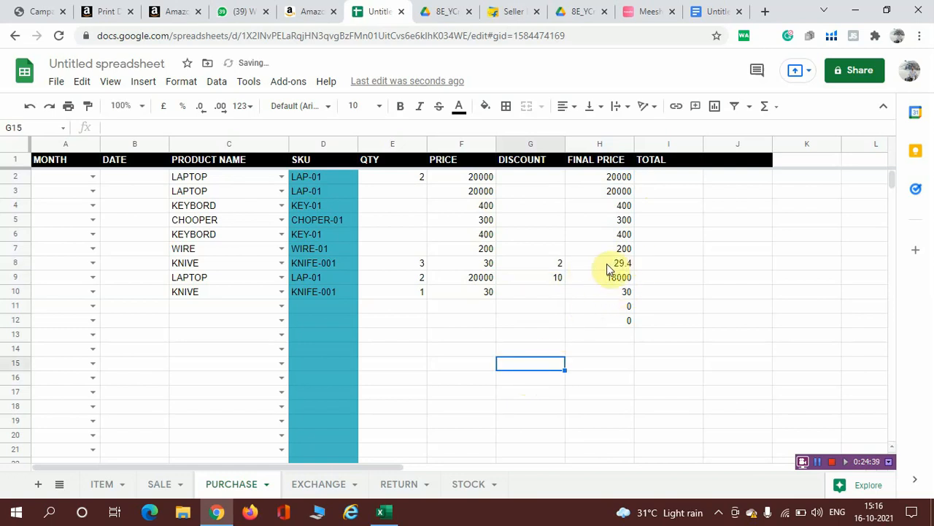
pyautogui.click(540, 252)
pyautogui.write('5')
pyautogui.click(543, 324)
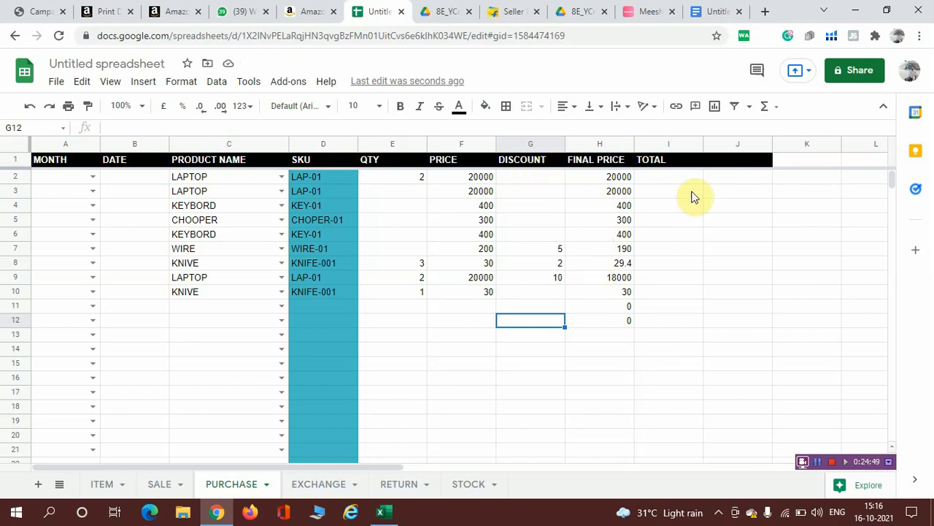
# Step: Enter =H2*E2 in the first TOTAL cell (I2) and accept the suggested auto-fill for the rows below down to I12
pyautogui.click(669, 180)
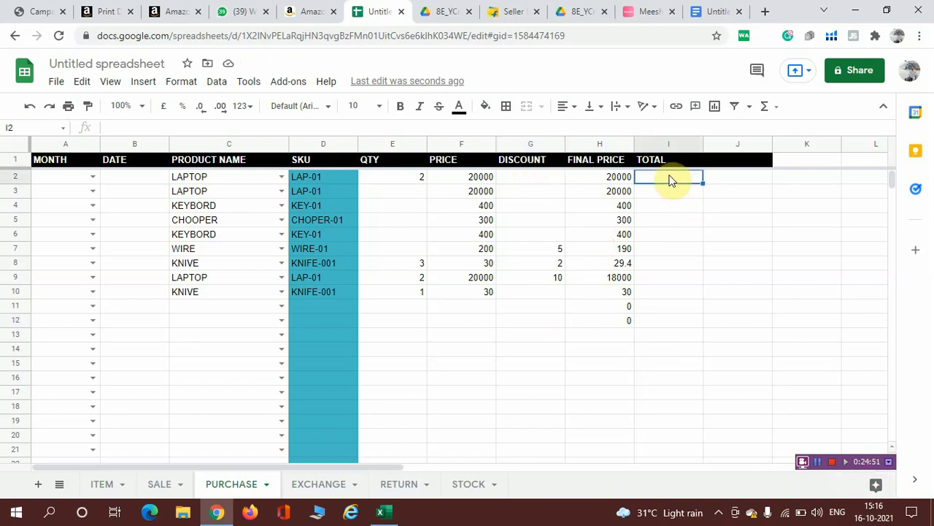
pyautogui.write('=')
pyautogui.click(608, 180)
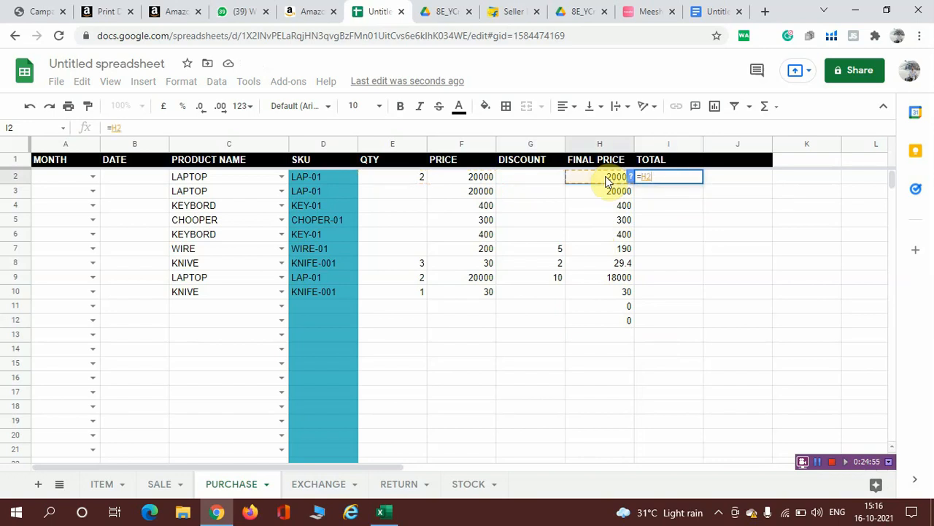
pyautogui.write('*')
pyautogui.click(402, 177)
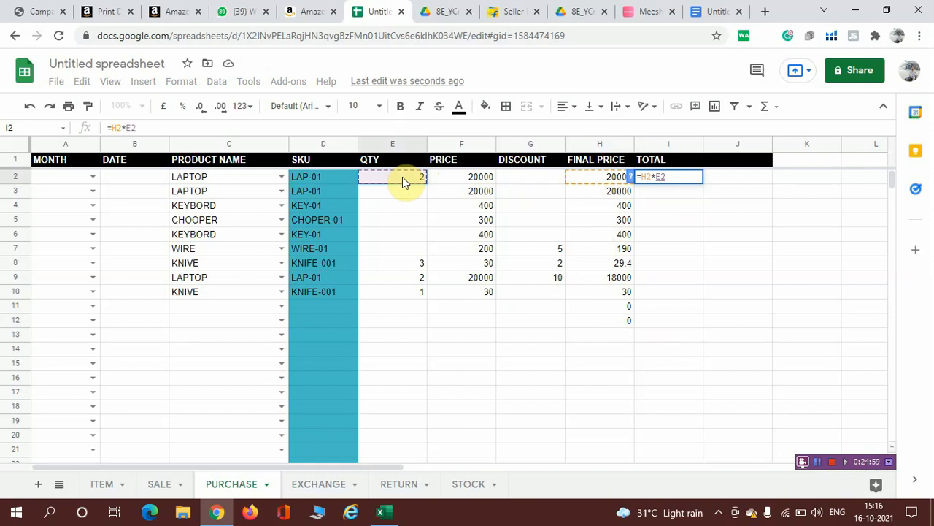
pyautogui.press('Return')
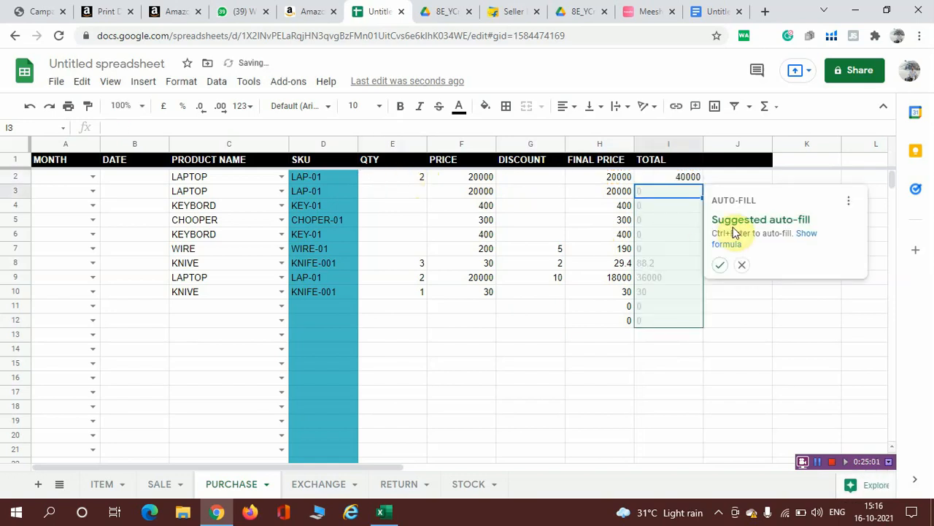
pyautogui.click(719, 265)
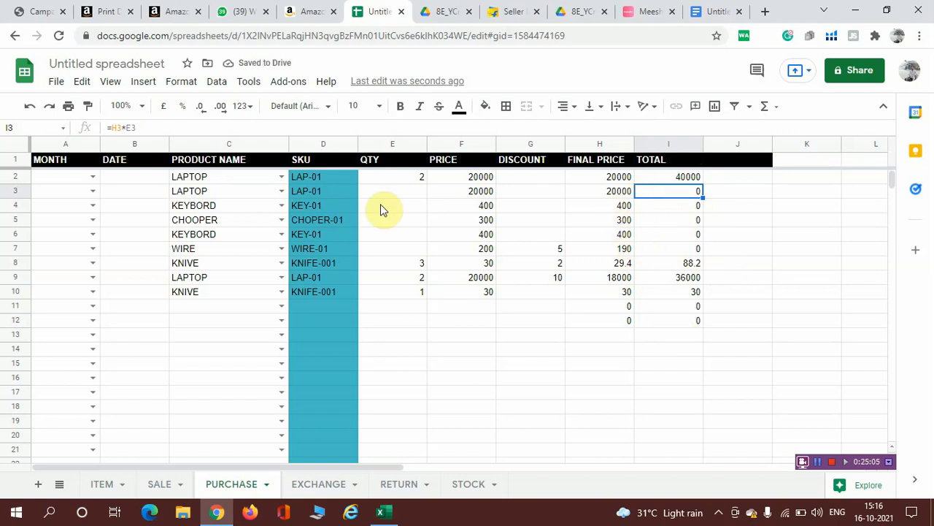
# Step: Enter QTY values 2, 3, 3, 5 and 7 for rows 3 to 7 of the PURCHASE sheet
pyautogui.click(417, 198)
pyautogui.write('2')
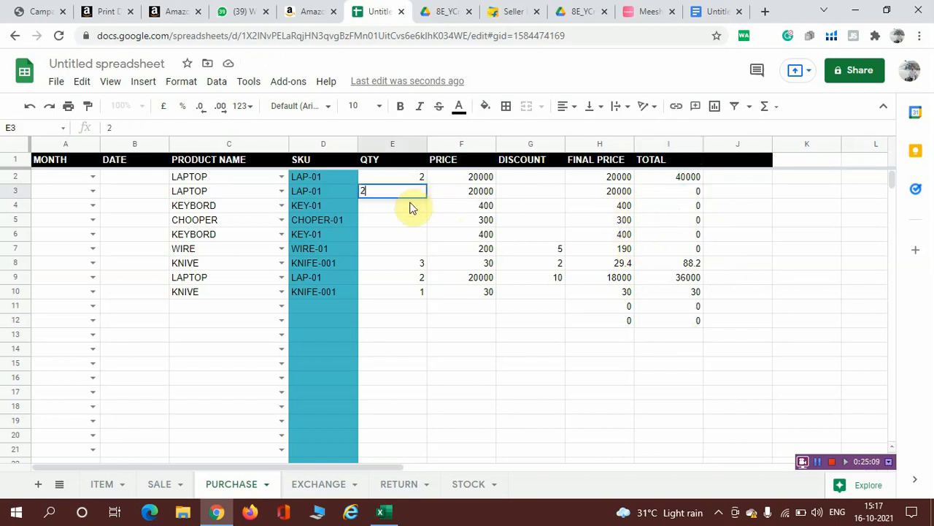
pyautogui.press('Return')
pyautogui.write('3')
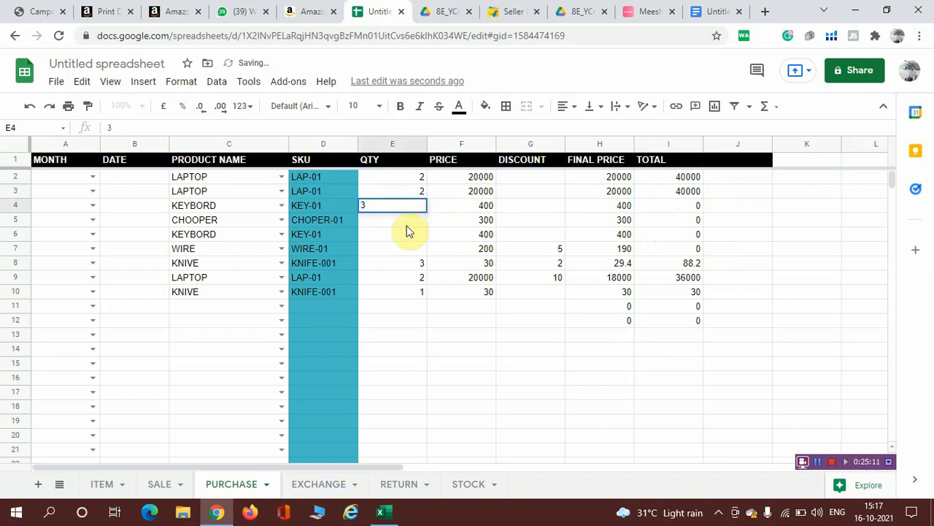
pyautogui.press('Return')
pyautogui.write('3')
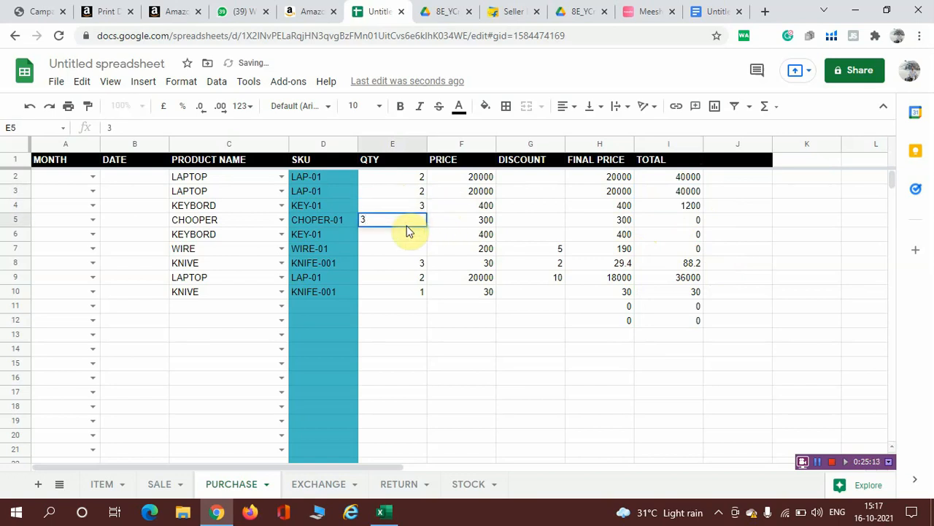
pyautogui.press('Return')
pyautogui.write('5')
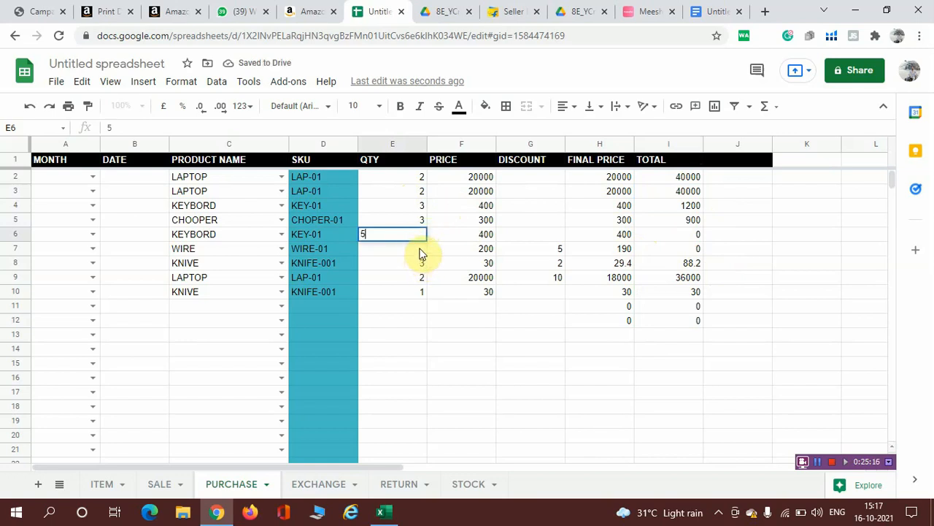
pyautogui.press('Return')
pyautogui.write('7')
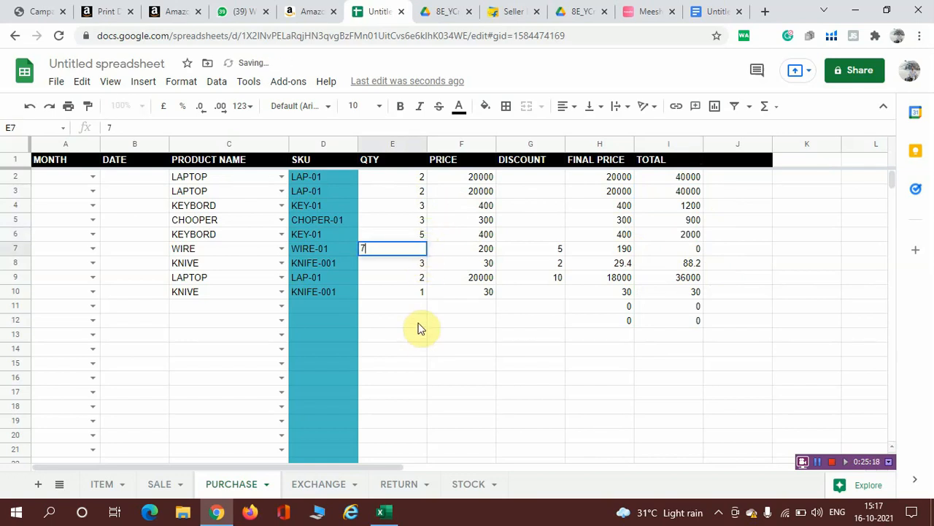
pyautogui.click(416, 321)
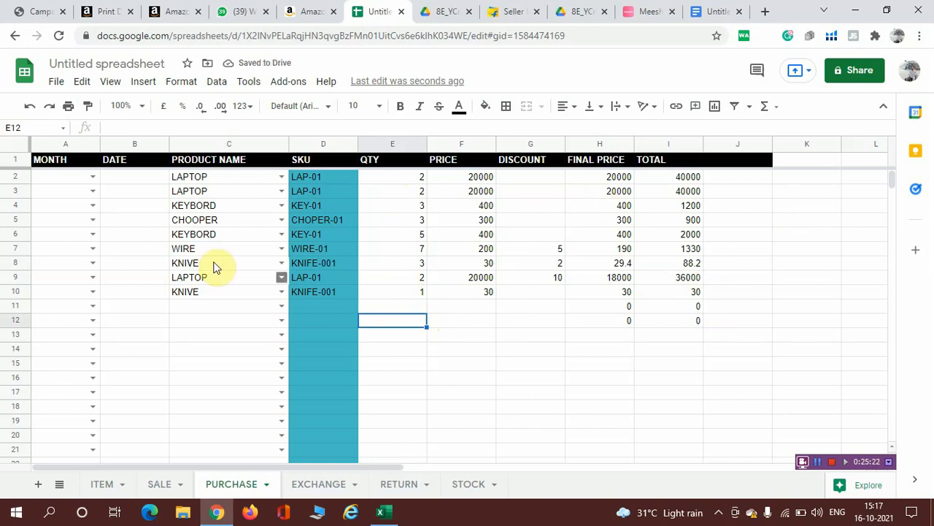
# Step: Fill the entire PRICE, FINAL PRICE and TOTAL columns with the same teal theme colour as the SKU column
pyautogui.click(466, 142)
pyautogui.click(484, 108)
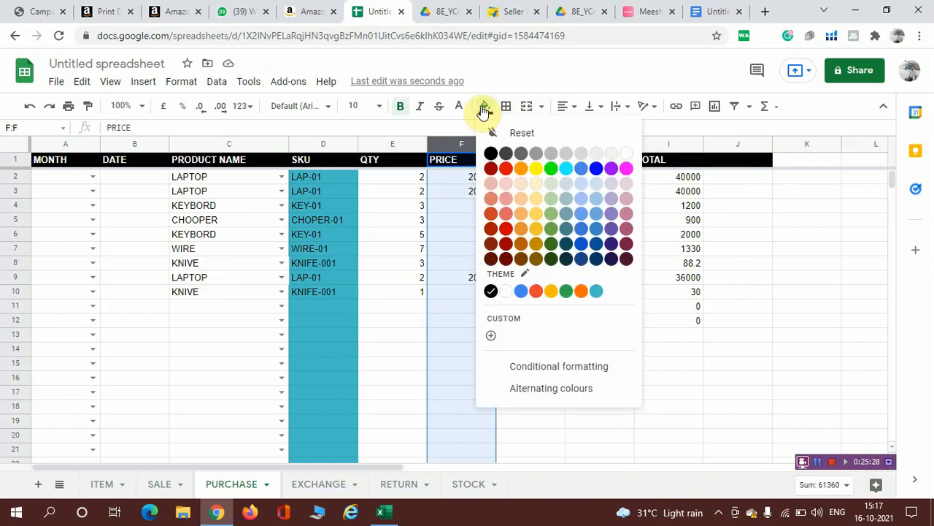
pyautogui.click(596, 291)
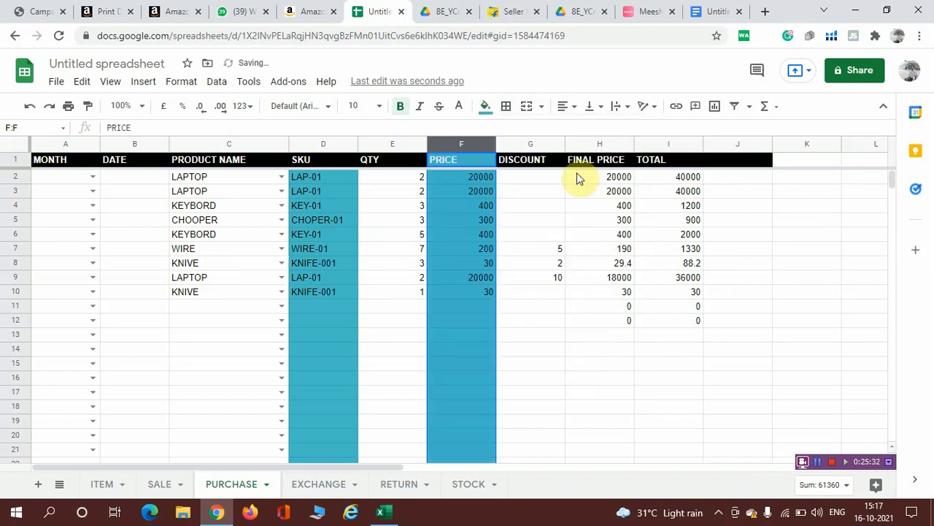
pyautogui.click(599, 141)
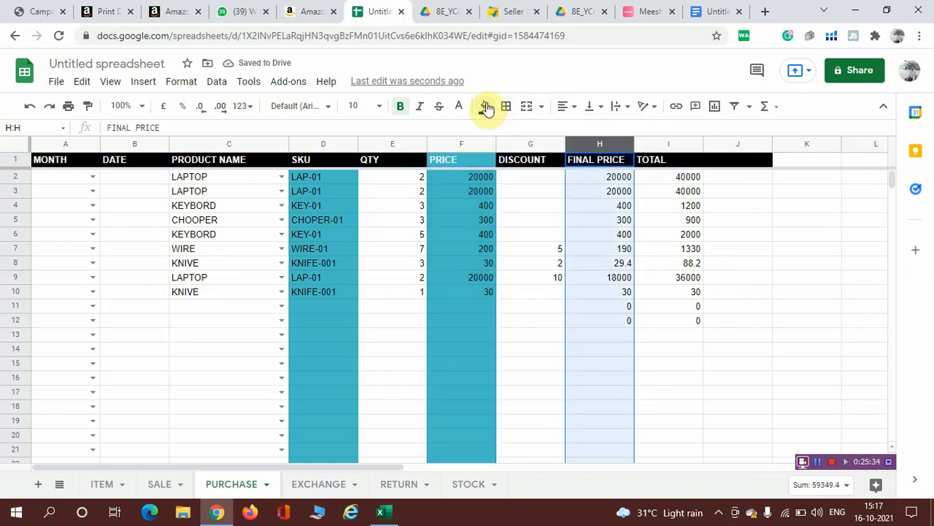
pyautogui.click(485, 107)
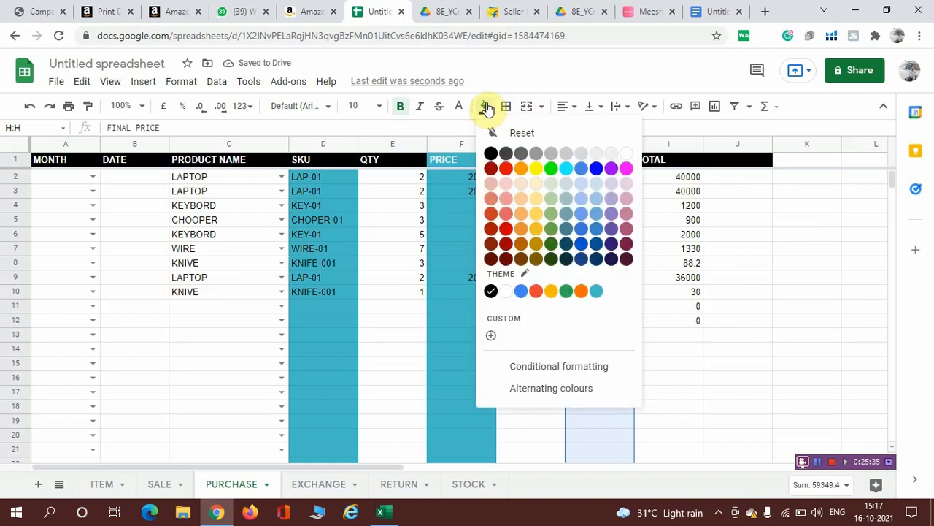
pyautogui.click(596, 292)
pyautogui.click(658, 143)
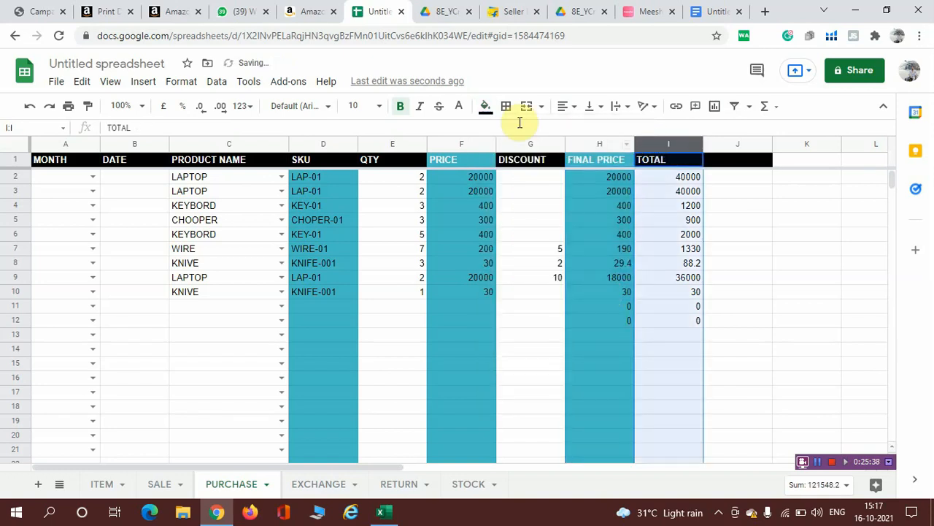
pyautogui.click(486, 107)
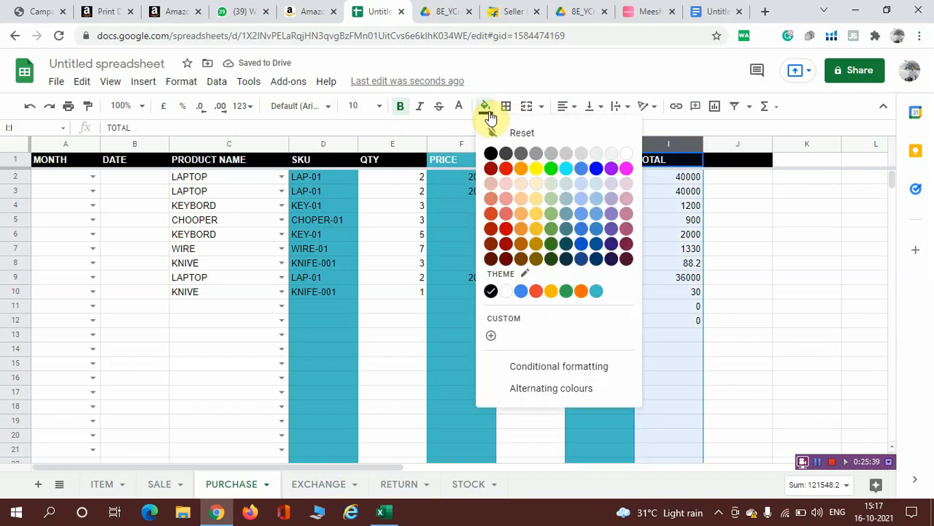
pyautogui.click(597, 292)
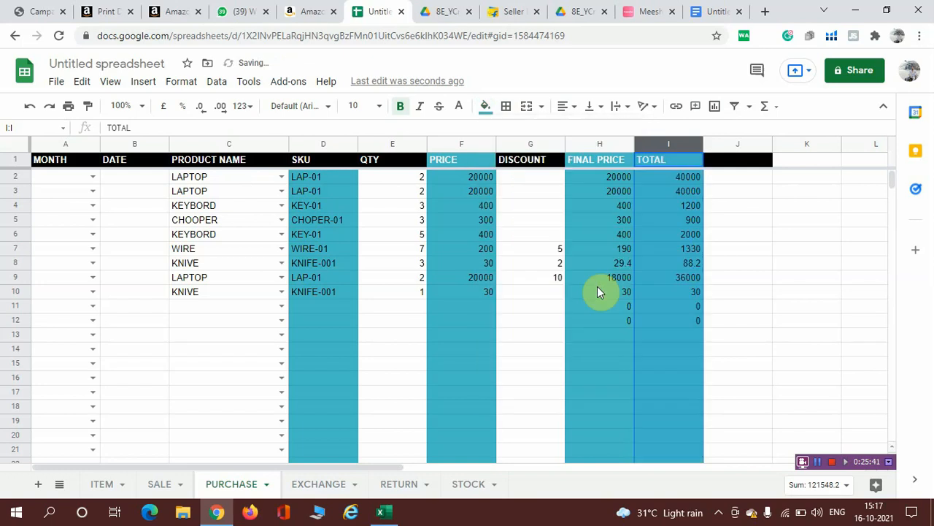
pyautogui.click(556, 250)
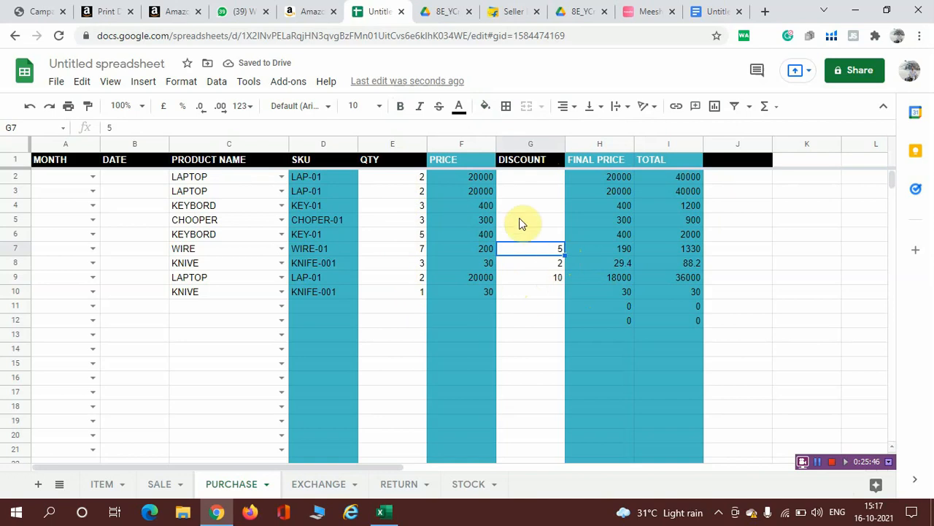
# Step: Restore the black fill on the FINAL PRICE, TOTAL and PRICE header cells in row 1
pyautogui.click(602, 155)
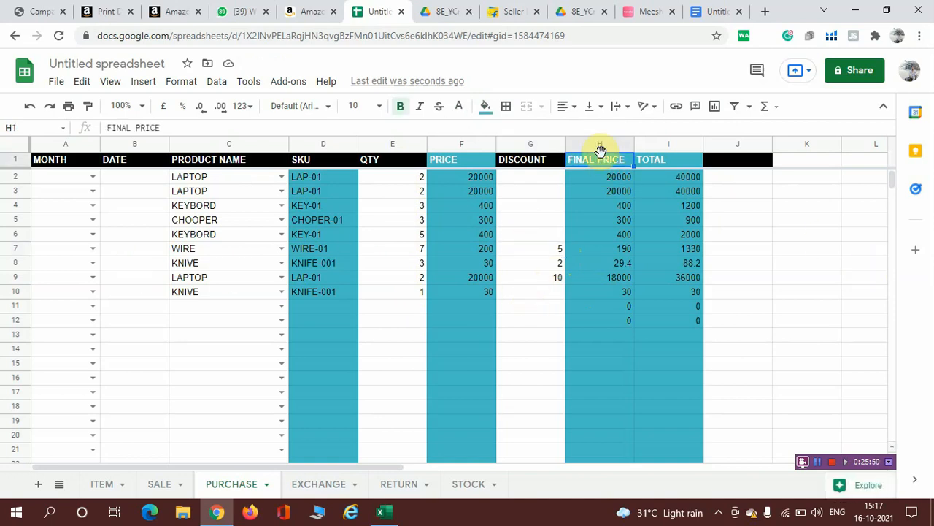
pyautogui.hotkey('shift', 'Right')
pyautogui.click(485, 108)
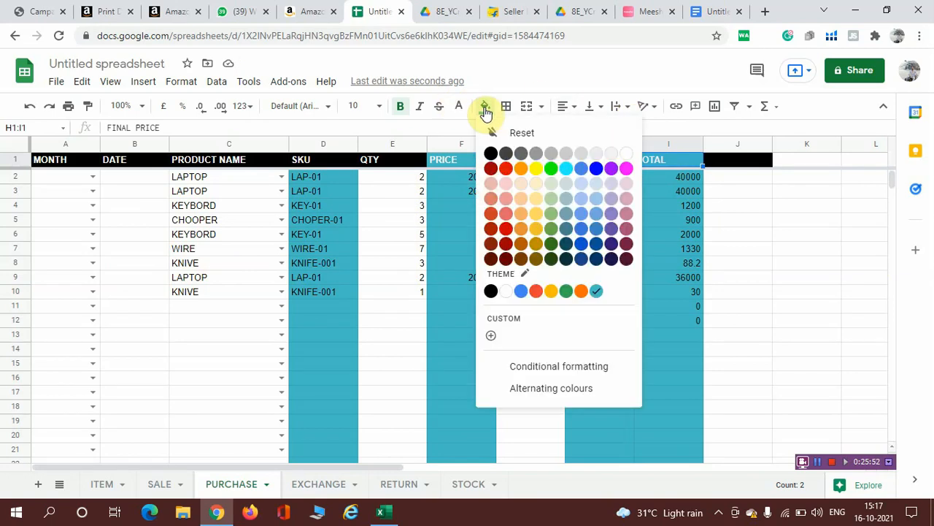
pyautogui.click(490, 152)
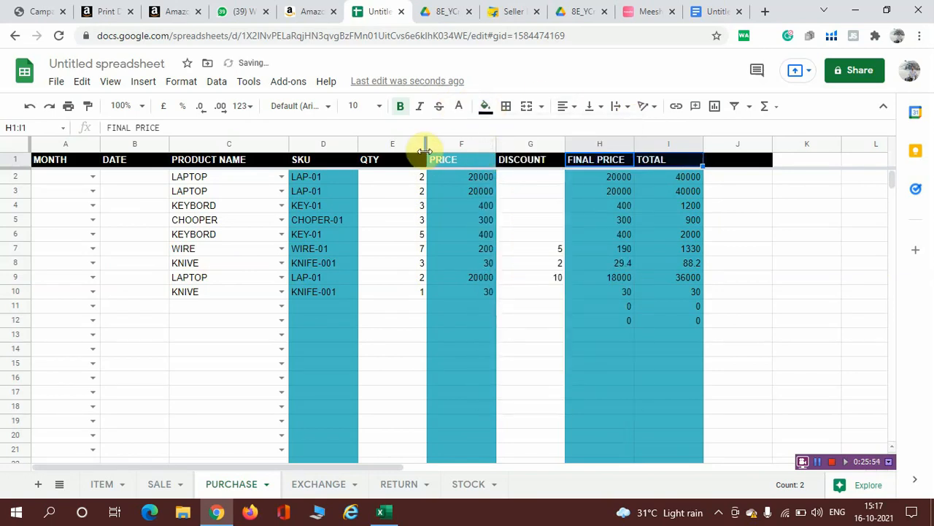
pyautogui.click(462, 165)
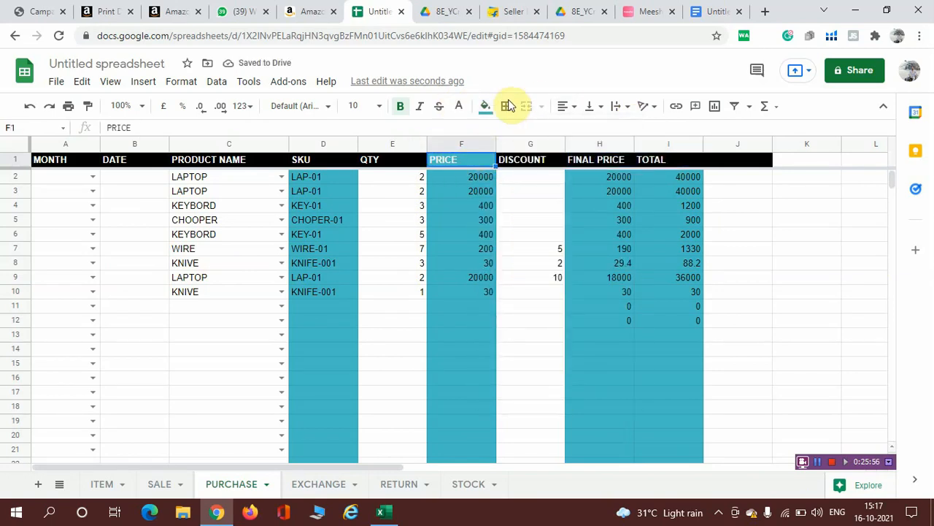
pyautogui.click(486, 107)
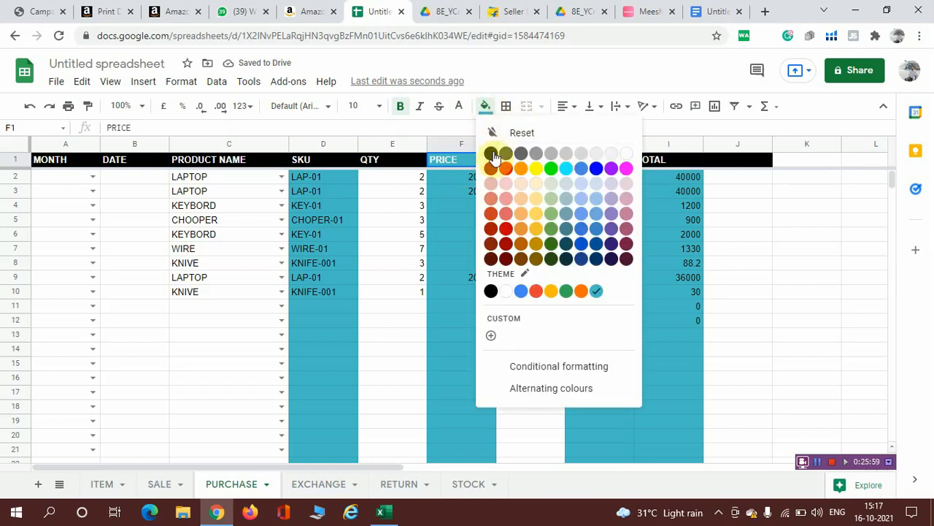
pyautogui.click(492, 153)
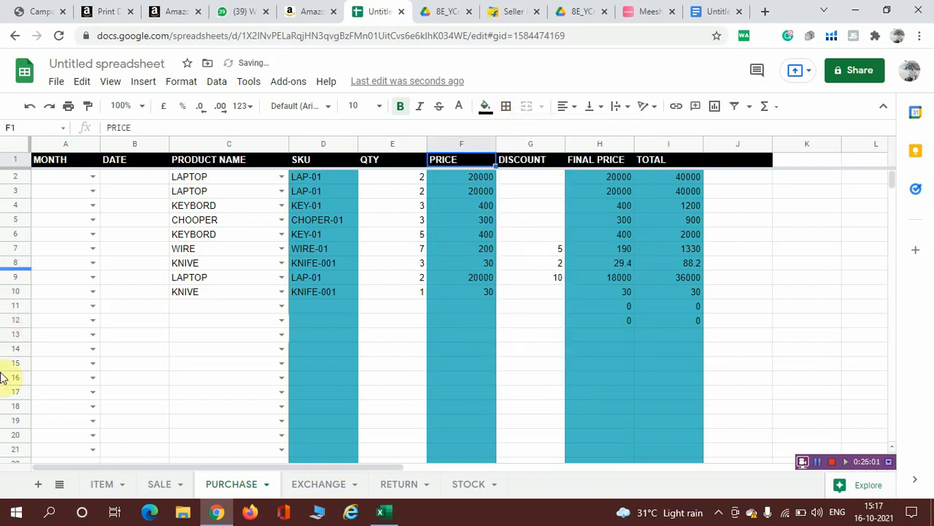
pyautogui.click(163, 486)
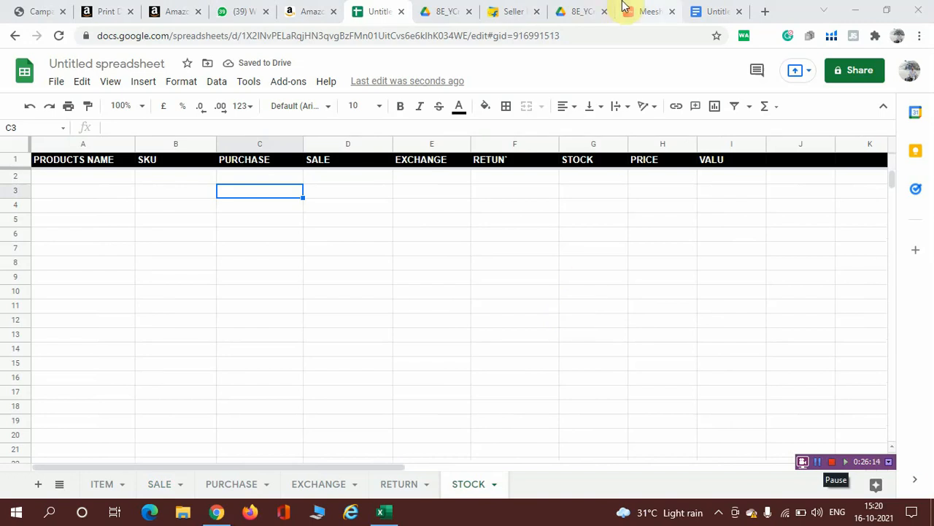
pyautogui.click(228, 485)
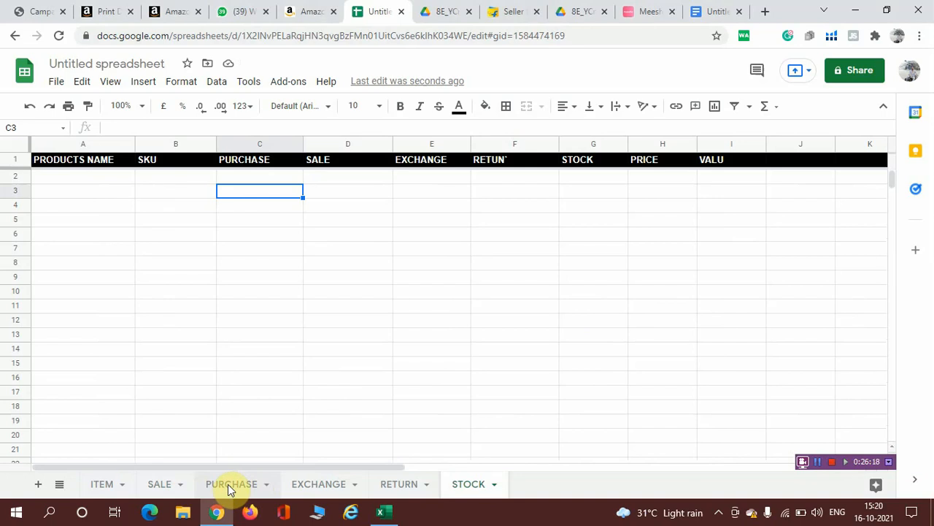
pyautogui.click(467, 485)
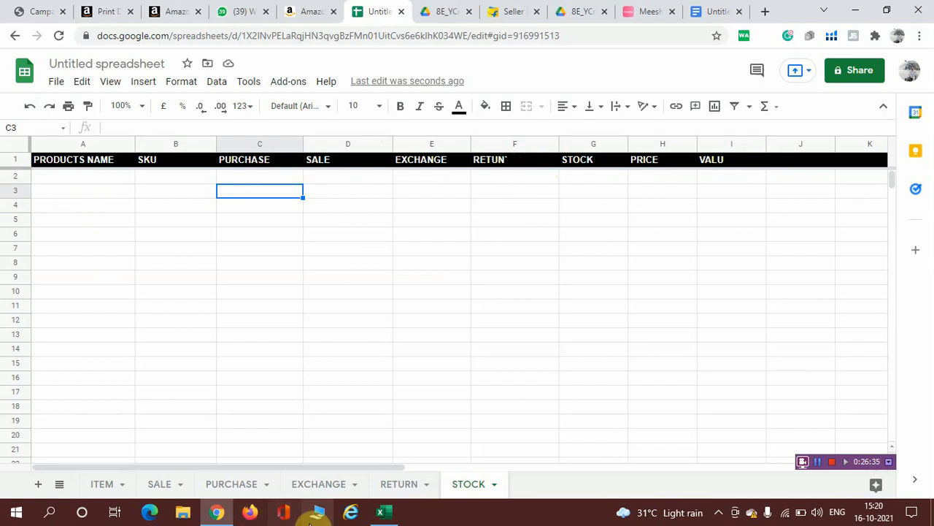
pyautogui.click(253, 489)
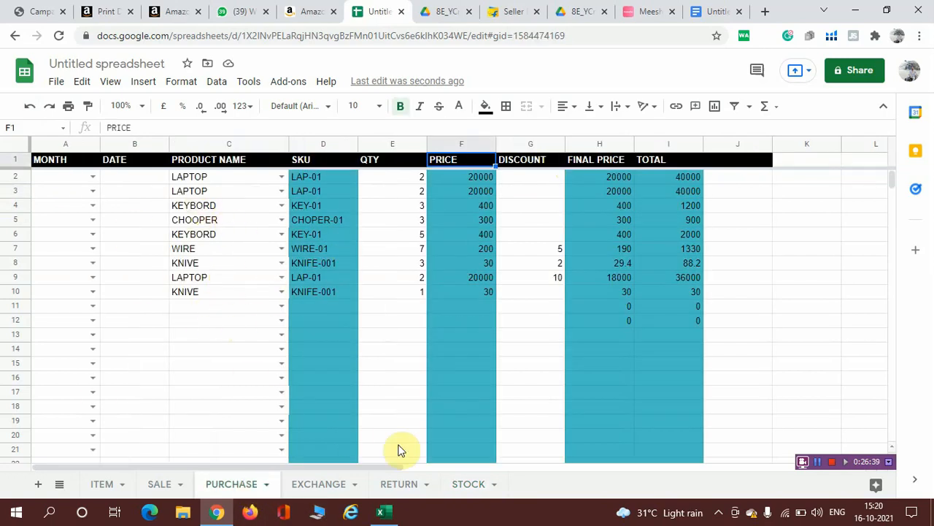
# Step: Try listing the distinct product names on the STOCK sheet by entering =UNIQUE(PURCHASE!C:C) in cell A2
pyautogui.click(463, 486)
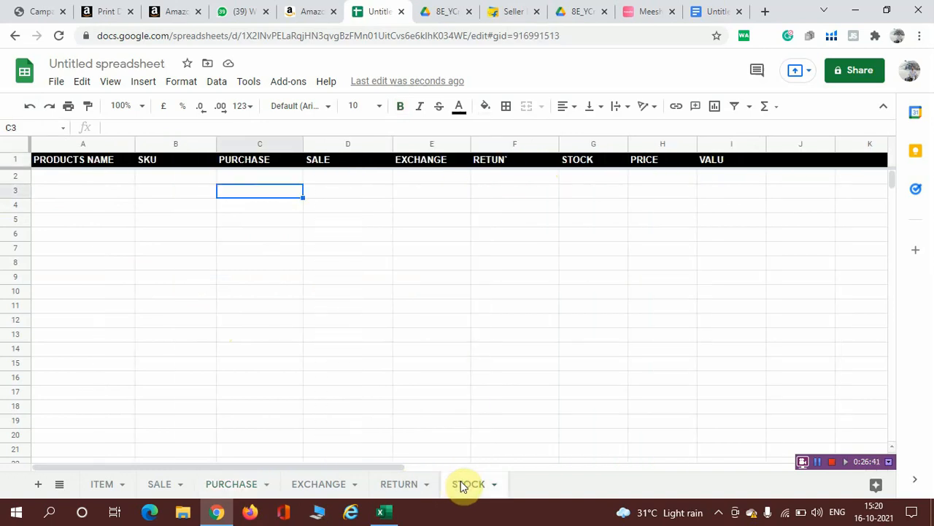
pyautogui.click(68, 178)
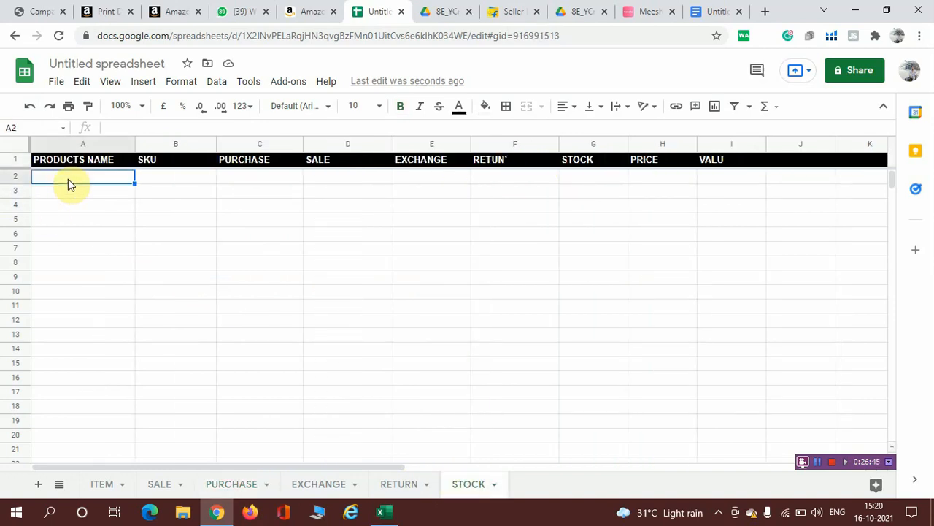
pyautogui.write('=UNIK')
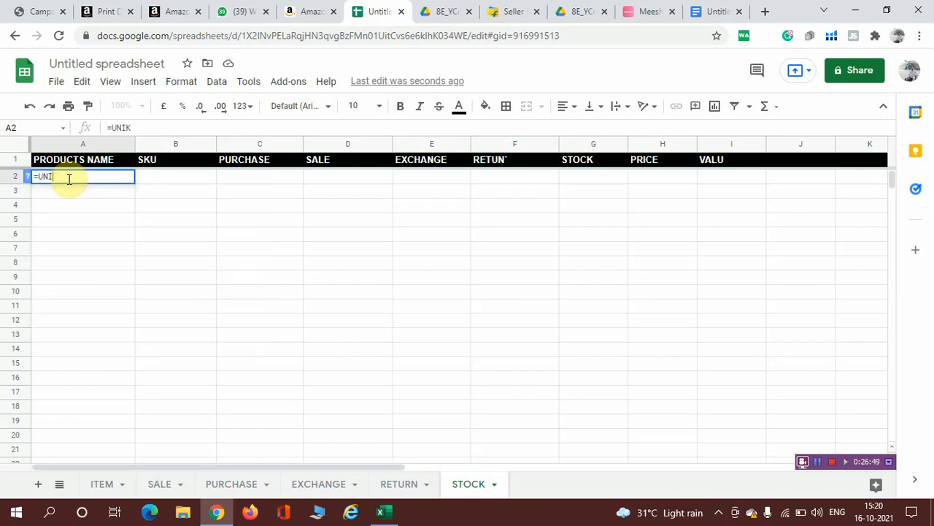
pyautogui.click(51, 197)
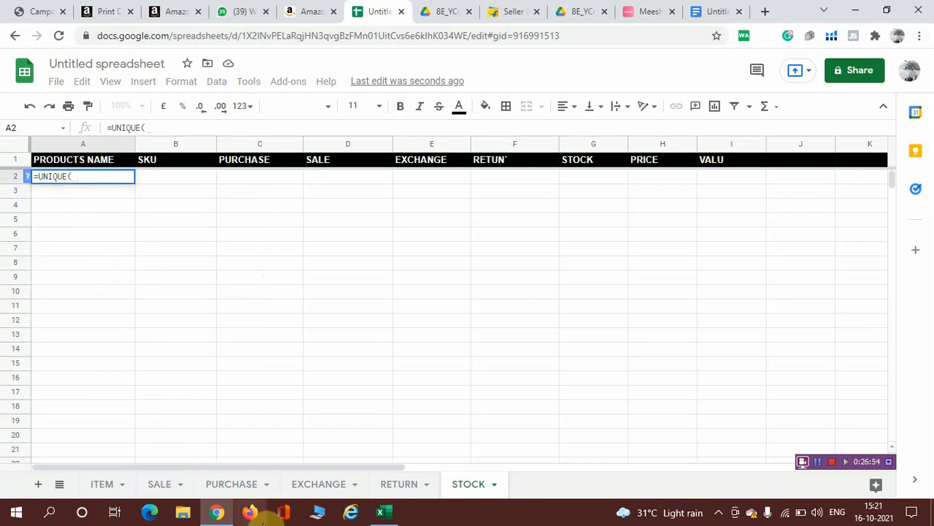
pyautogui.click(237, 486)
pyautogui.click(237, 486)
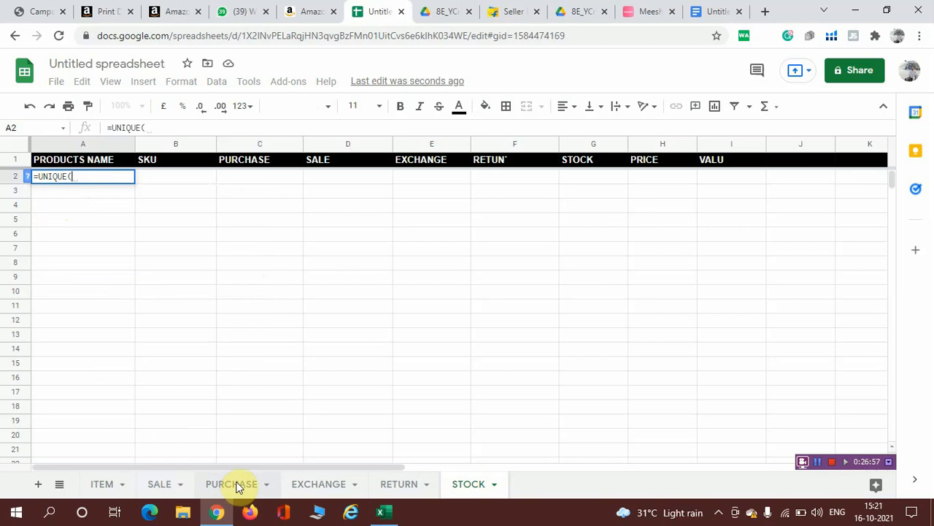
pyautogui.click(228, 140)
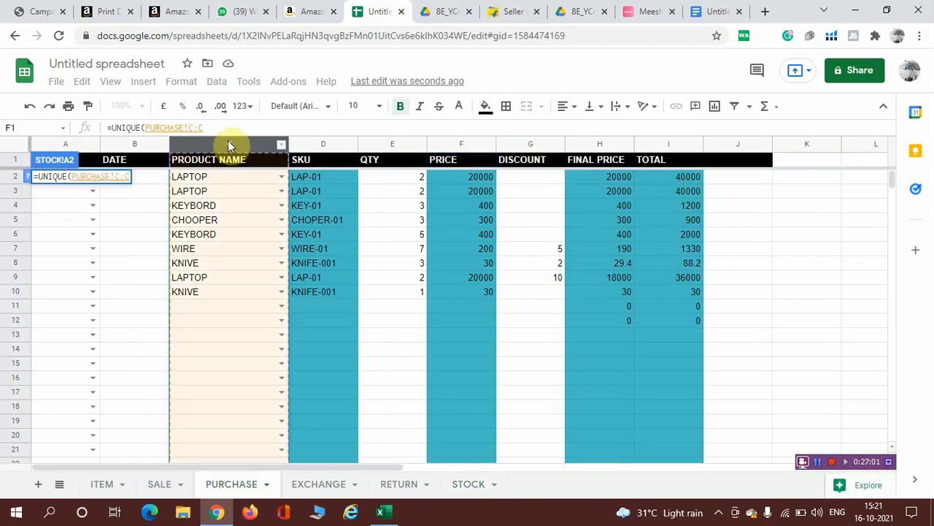
pyautogui.write(')')
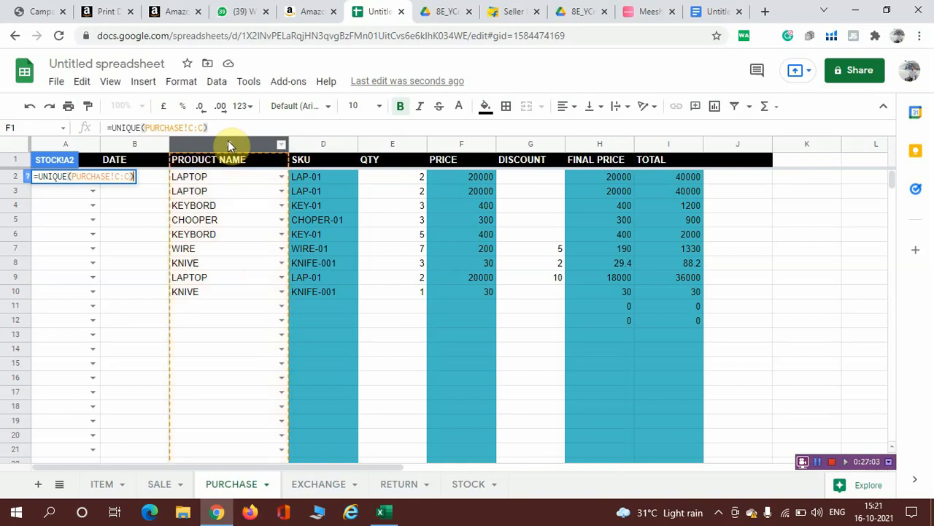
pyautogui.press('Return')
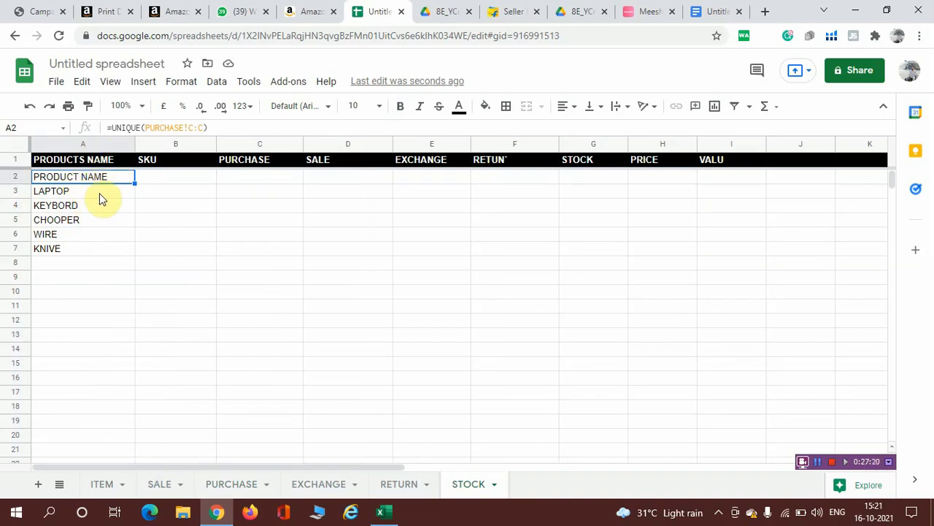
# Step: Replace the formula in cell A2 of the STOCK sheet with =UNIQUE(PURCHASE!C2:C) so the header is excluded
pyautogui.press('Delete')
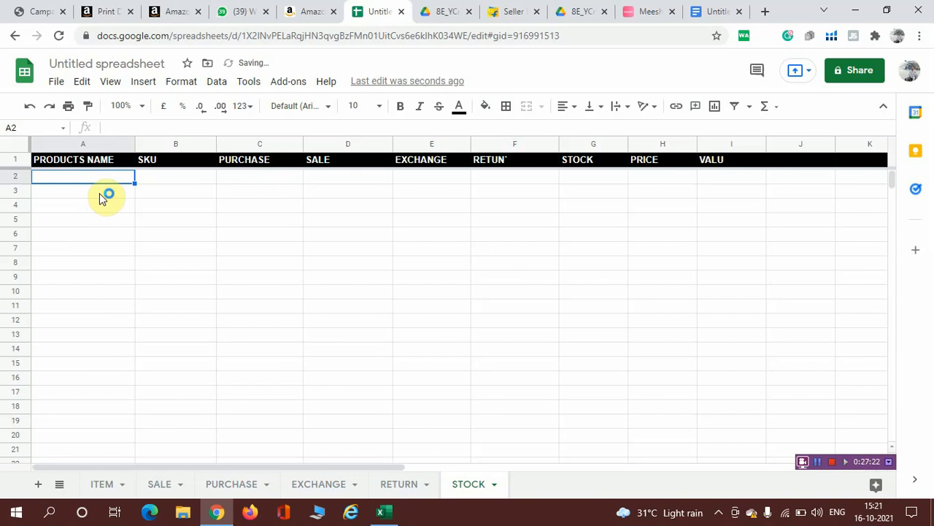
pyautogui.write('=UNI')
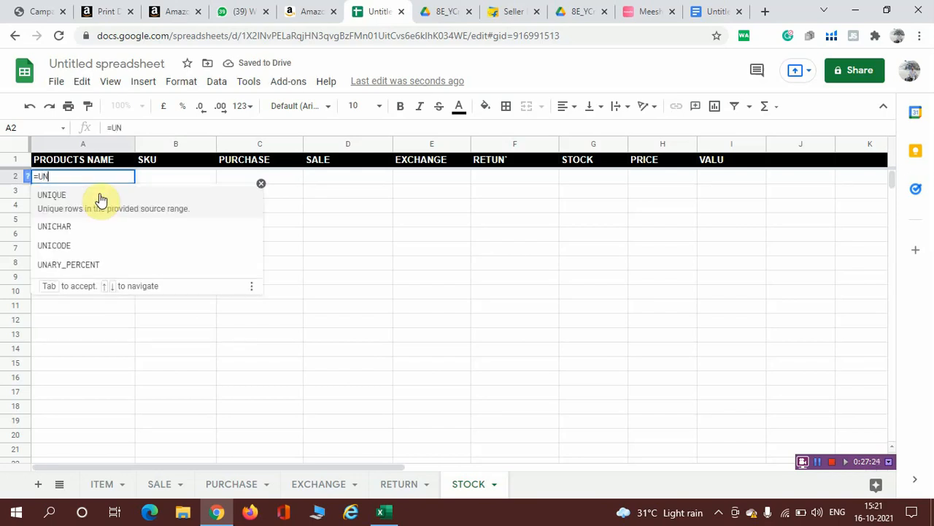
pyautogui.click(67, 199)
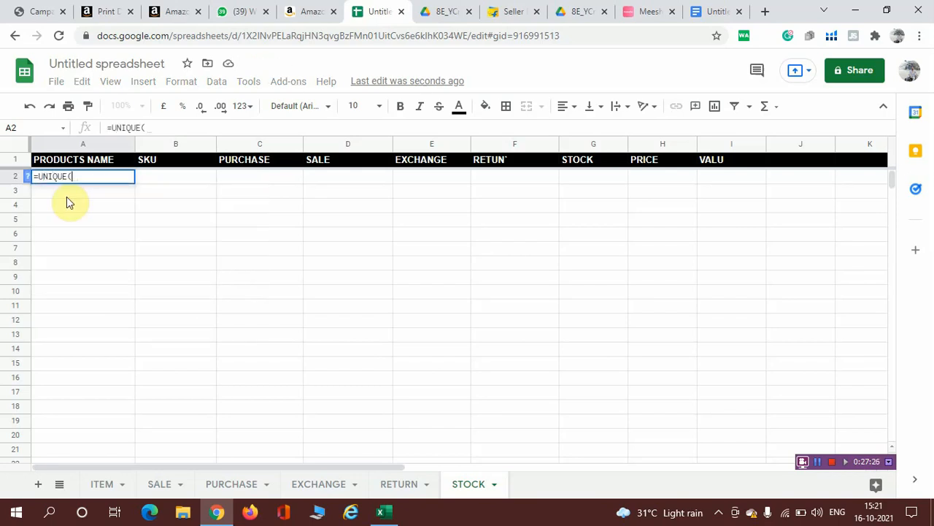
pyautogui.click(228, 484)
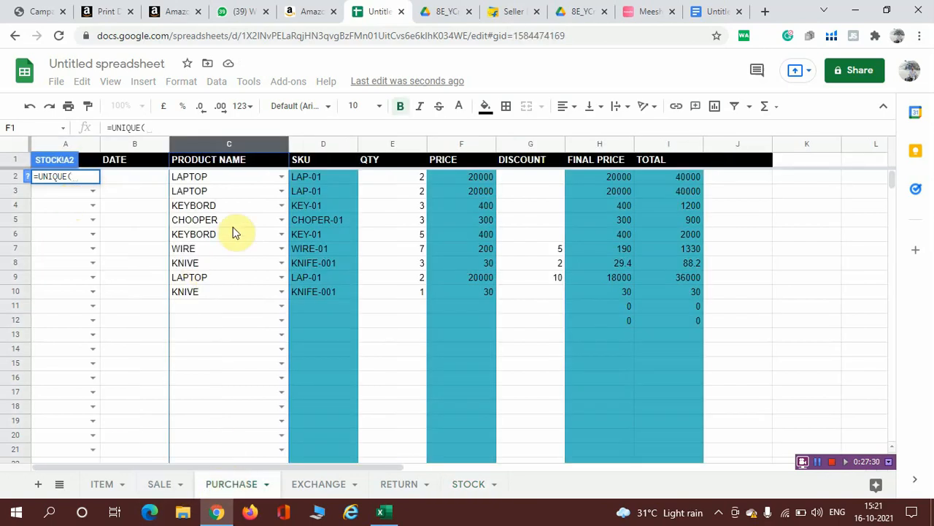
pyautogui.click(64, 246)
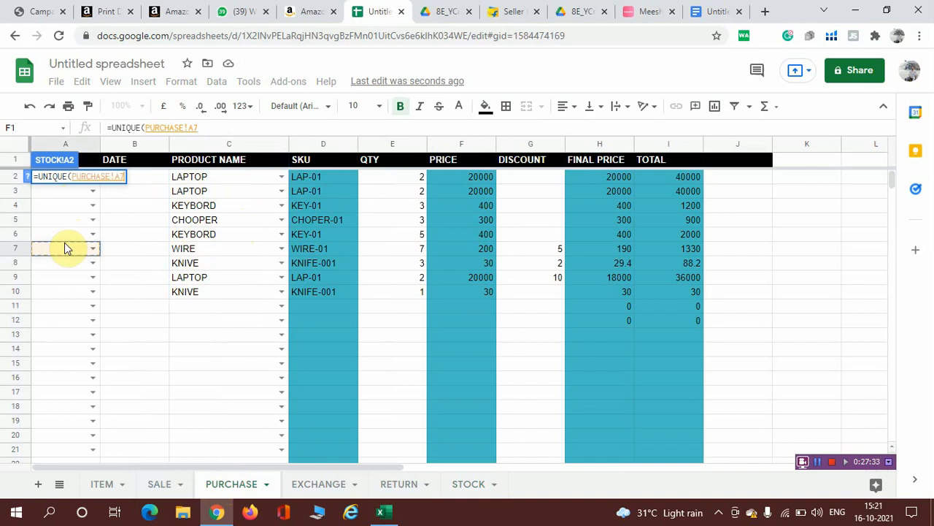
pyautogui.click(226, 143)
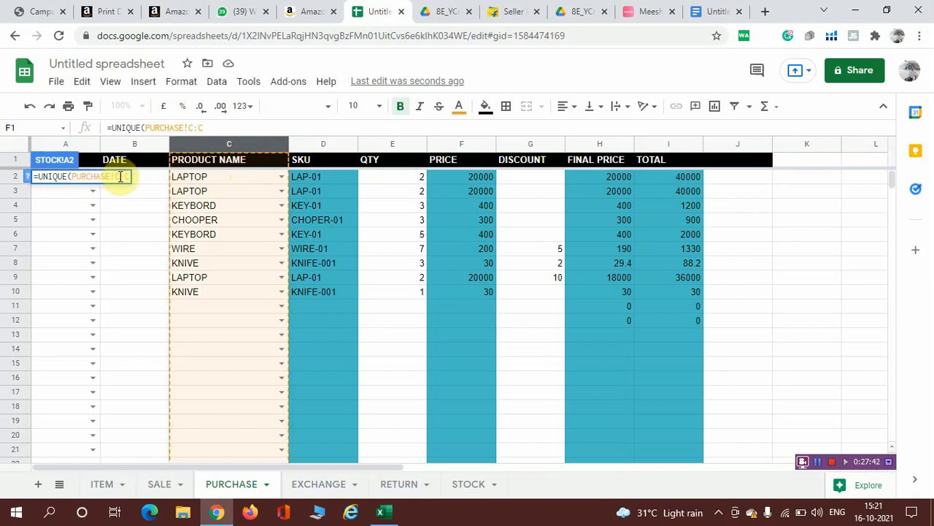
pyautogui.write('2:C')
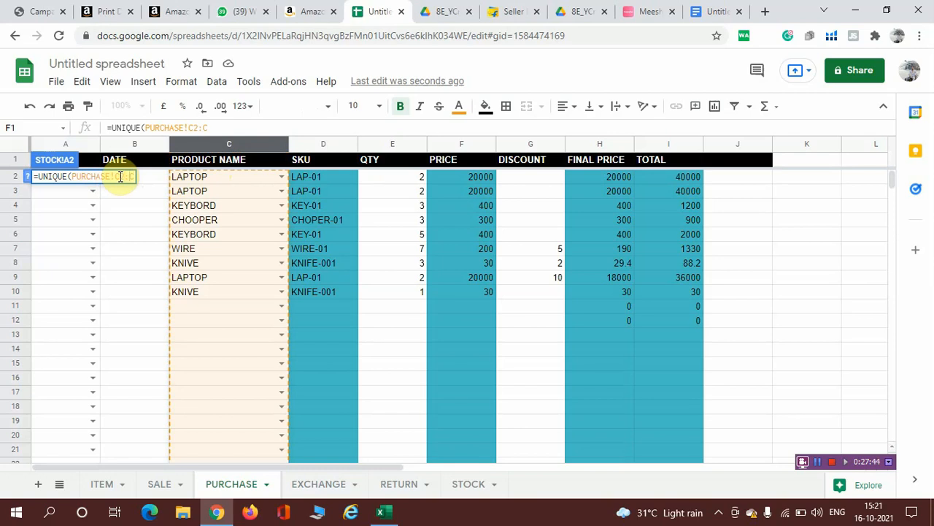
pyautogui.write(')')
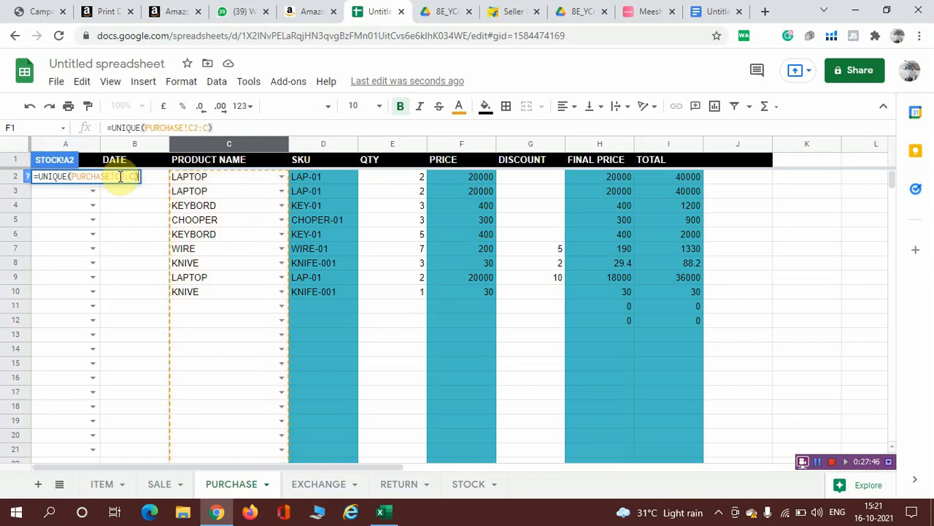
pyautogui.press('Return')
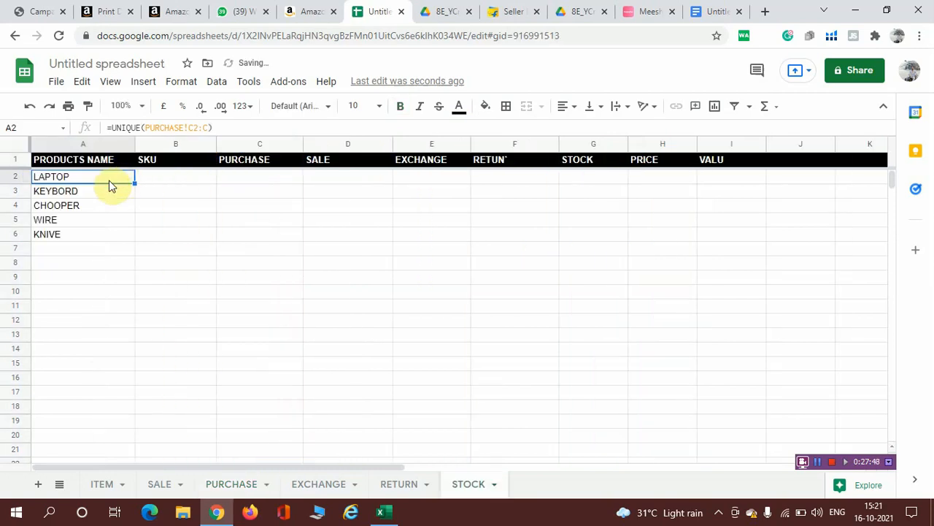
# Step: Enter =VLOOKUP(A2,ITEM!A:C,2,0) in SKU cell B2 of the STOCK sheet and copy it down to B9
pyautogui.click(166, 180)
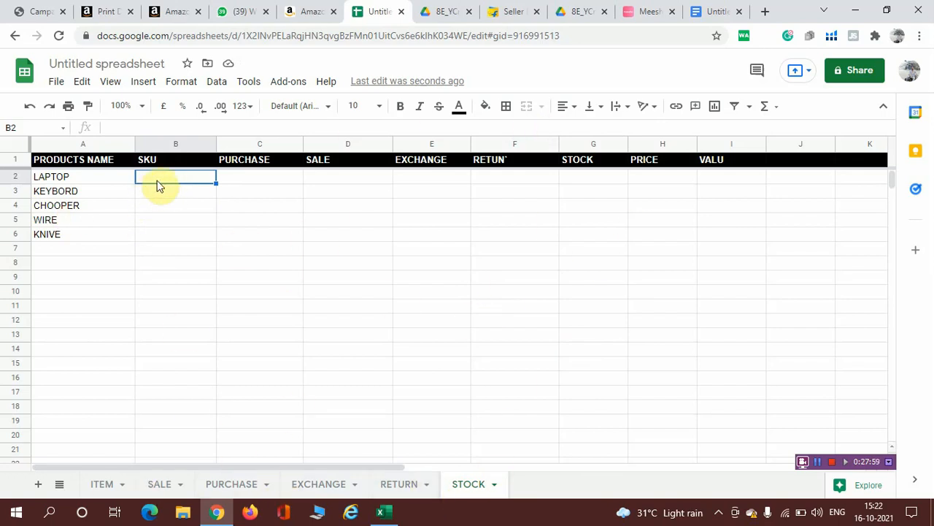
pyautogui.write('=')
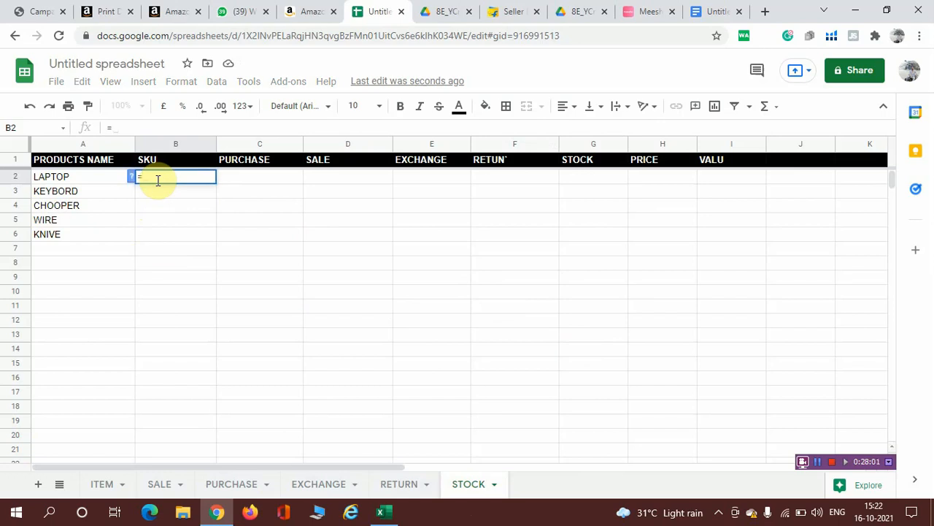
pyautogui.write('VL00')
pyautogui.press('Tab')
pyautogui.click(86, 183)
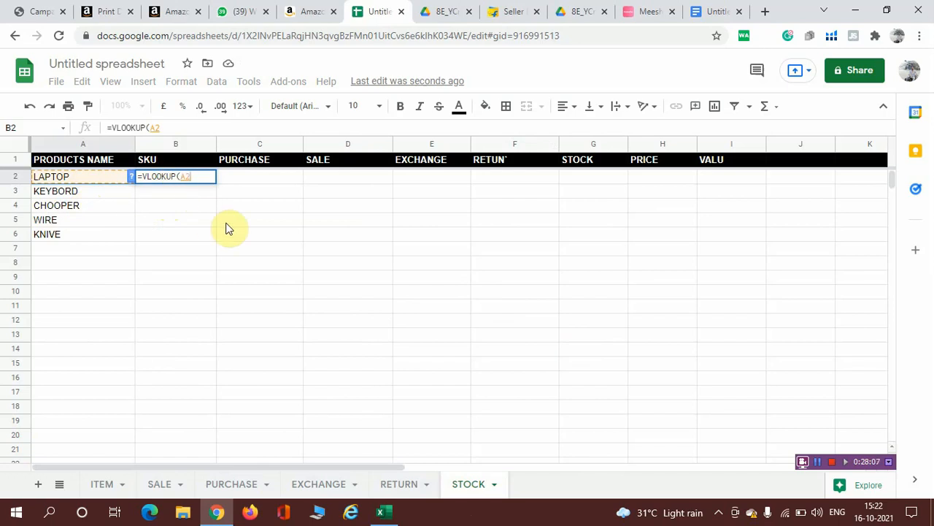
pyautogui.write(',')
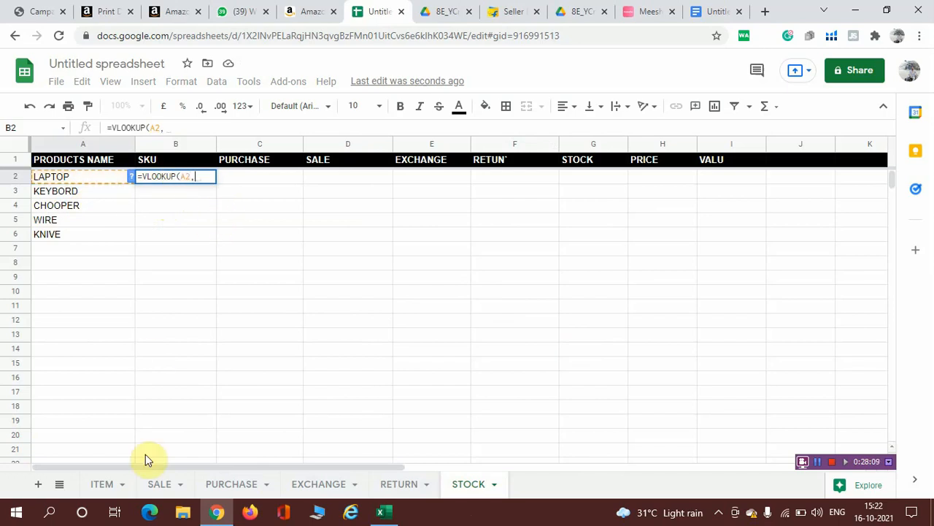
pyautogui.click(99, 485)
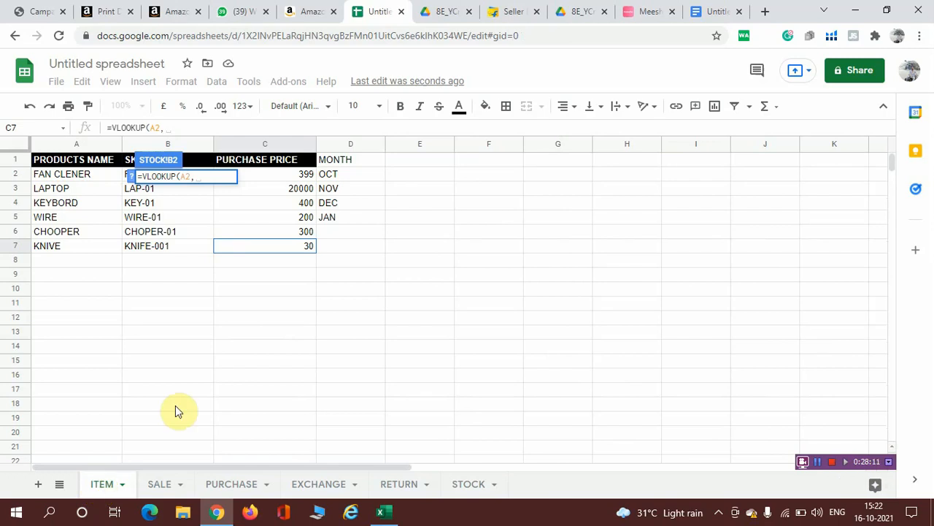
pyautogui.click(175, 146)
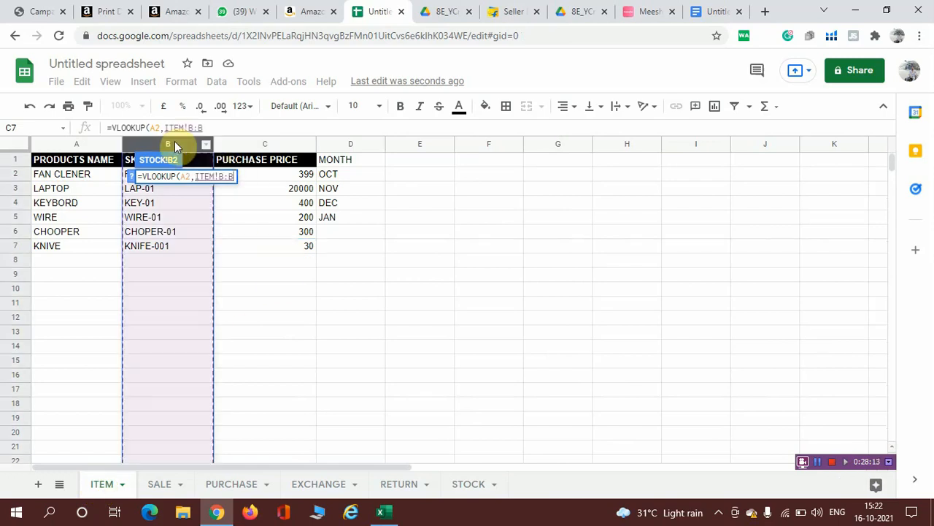
pyautogui.click(72, 144)
pyautogui.hotkey('shift', 'Right')
pyautogui.hotkey('shift', 'Right')
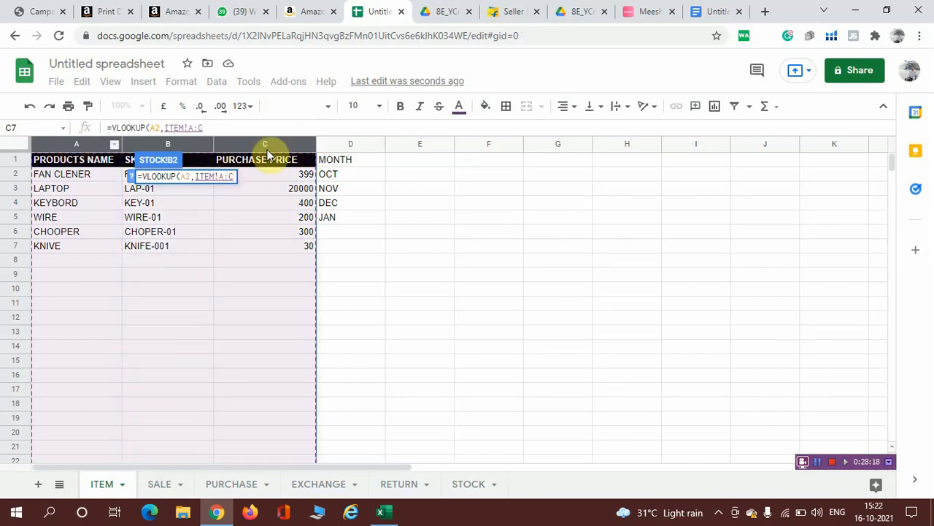
pyautogui.write(',')
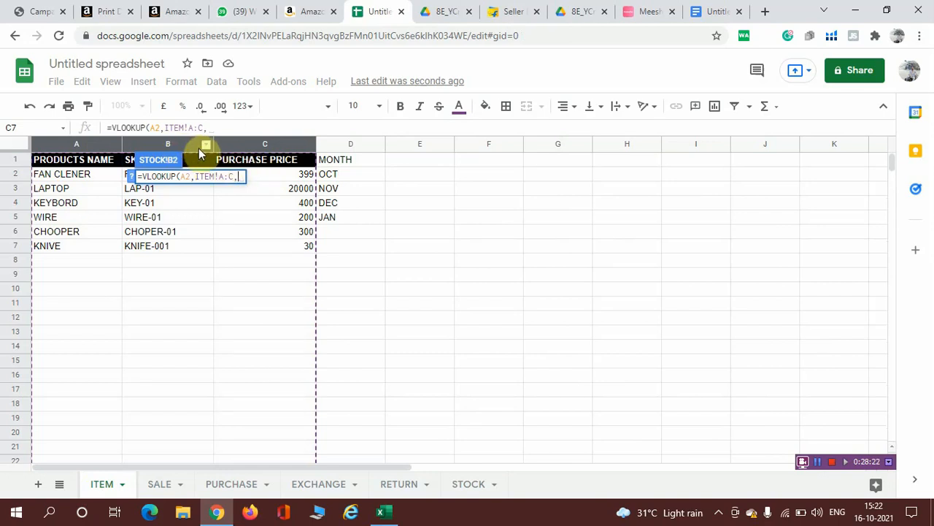
pyautogui.write('2,0)')
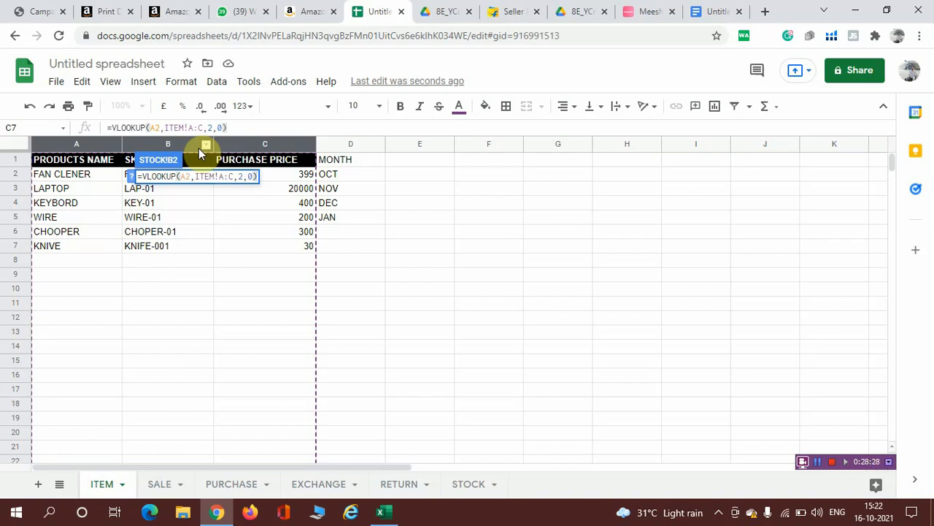
pyautogui.press('Return')
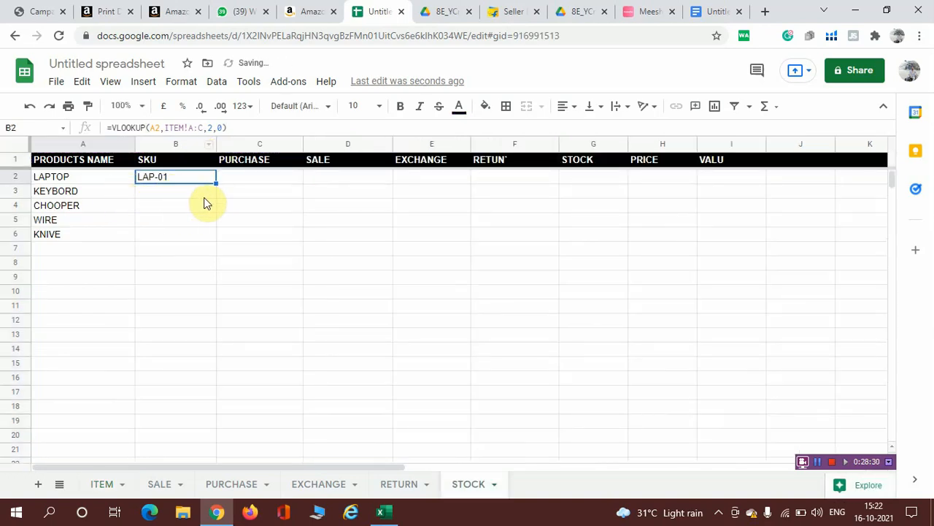
pyautogui.moveTo(214, 181); pyautogui.dragTo(175, 276)
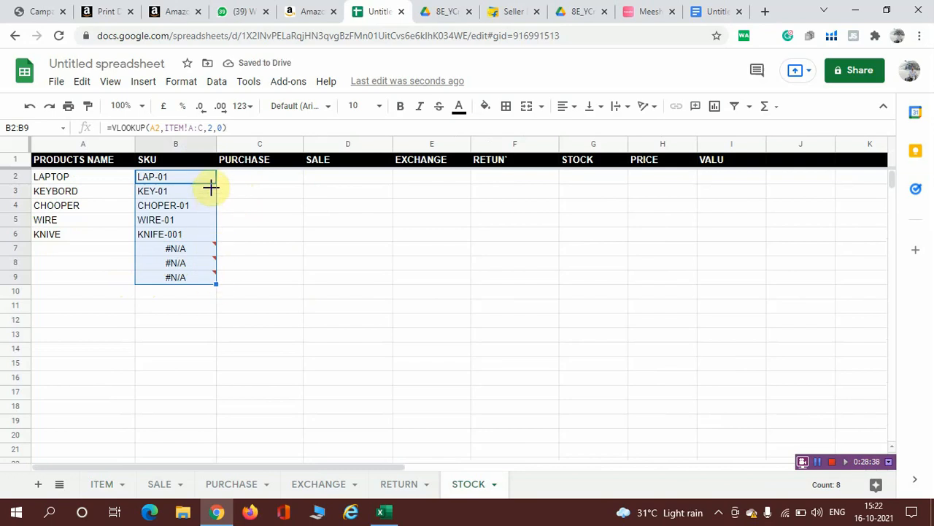
# Step: Change B2's formula to =IF(ISERROR(VLOOKUP(A2,ITEM!A:C,2,0)),"",(VLOOKUP(A2,ITEM!A:C,2,0))) and copy it down the SKU column to B21
pyautogui.click(165, 181)
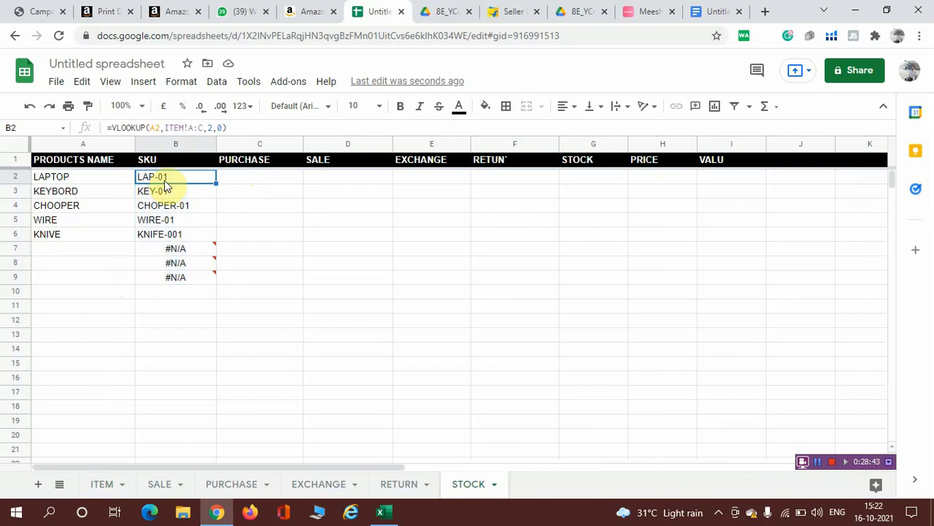
pyautogui.click(114, 127)
pyautogui.write('IF')
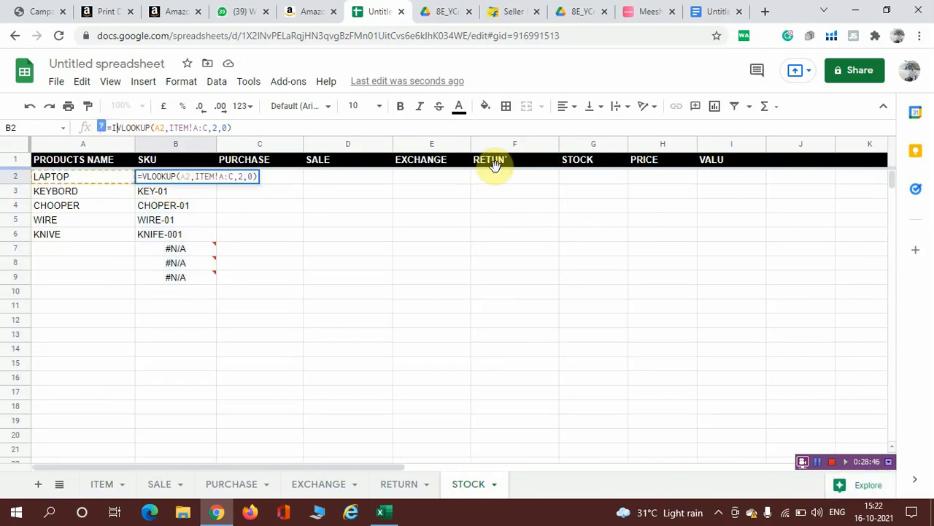
pyautogui.write('(ISE')
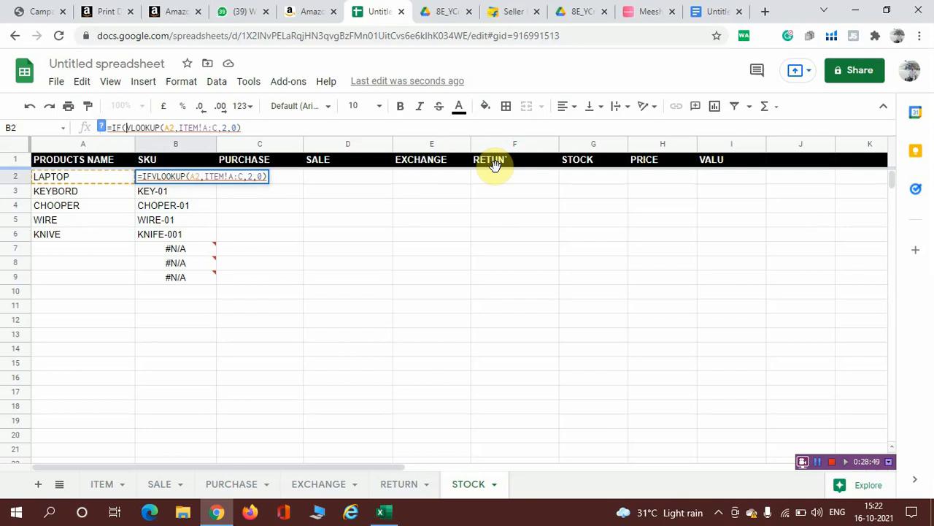
pyautogui.write('RROR')
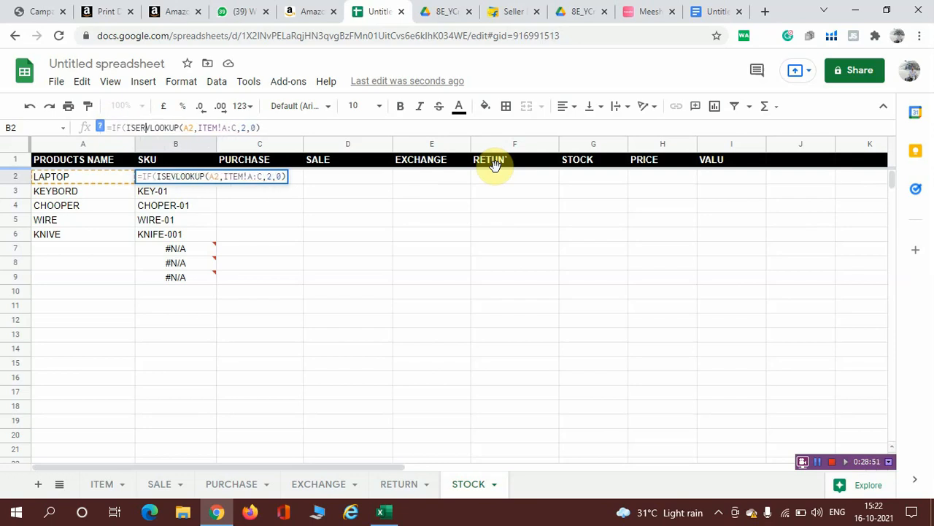
pyautogui.write('(')
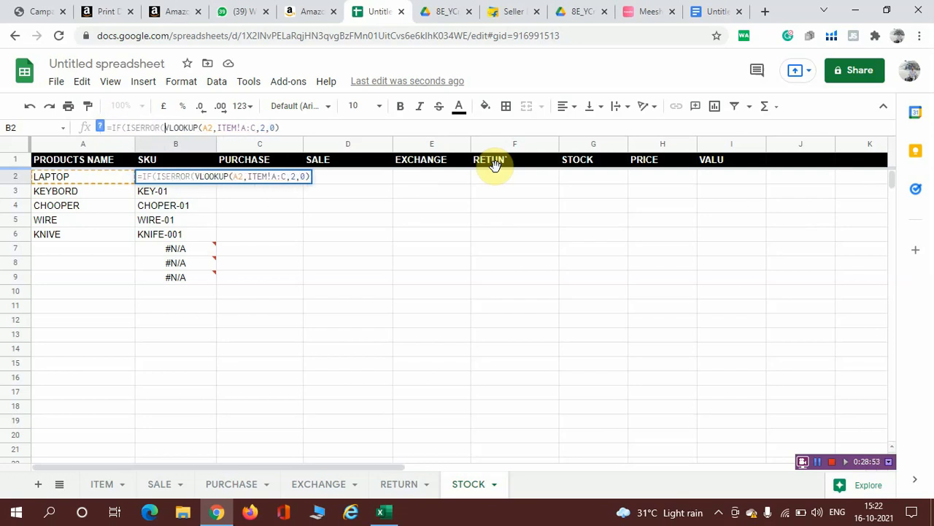
pyautogui.hotkey('shift', 'Right')
pyautogui.hotkey('shift', 'Right')
pyautogui.hotkey('shift', 'Right')
pyautogui.hotkey('shift', 'Right')
pyautogui.hotkey('shift', 'Right')
pyautogui.hotkey('shift', 'Right')
pyautogui.hotkey('shift', 'Right')
pyautogui.hotkey('shift', 'Right')
pyautogui.hotkey('shift', 'Right')
pyautogui.hotkey('shift', 'Right')
pyautogui.hotkey('shift', 'Right')
pyautogui.hotkey('shift', 'Right')
pyautogui.hotkey('shift', 'Right')
pyautogui.hotkey('shift', 'Right')
pyautogui.hotkey('shift', 'Right')
pyautogui.hotkey('shift', 'Right')
pyautogui.hotkey('shift', 'Right')
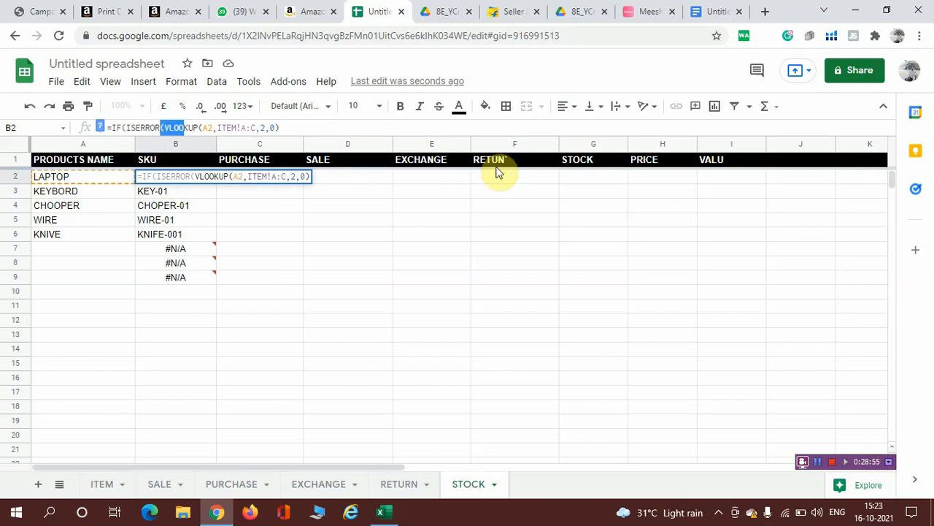
pyautogui.hotkey('shift', 'Right')
pyautogui.hotkey('shift', 'Right')
pyautogui.hotkey('shift', 'Right')
pyautogui.hotkey('shift', 'Right')
pyautogui.hotkey('shift', 'Right')
pyautogui.hotkey('shift', 'Right')
pyautogui.hotkey('shift', 'Right')
pyautogui.hotkey('ctrl', 'c')
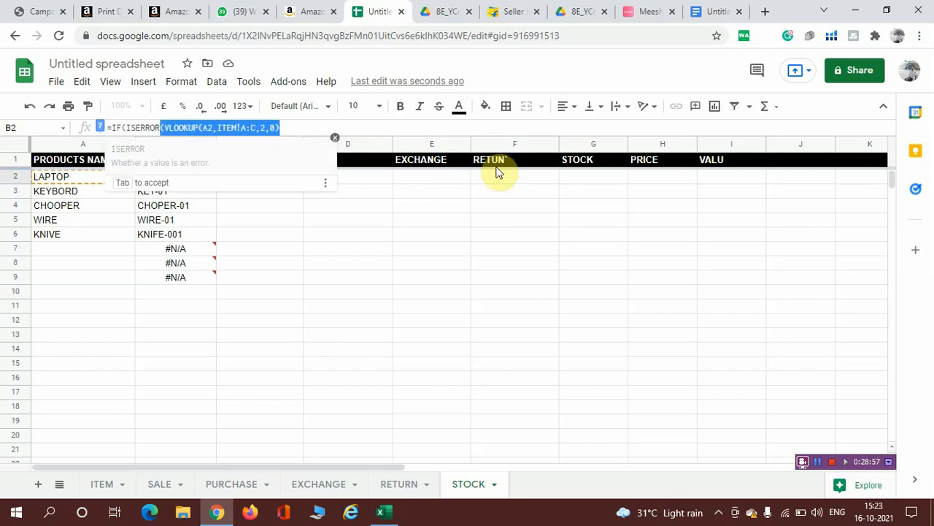
pyautogui.press('Right')
pyautogui.write(')')
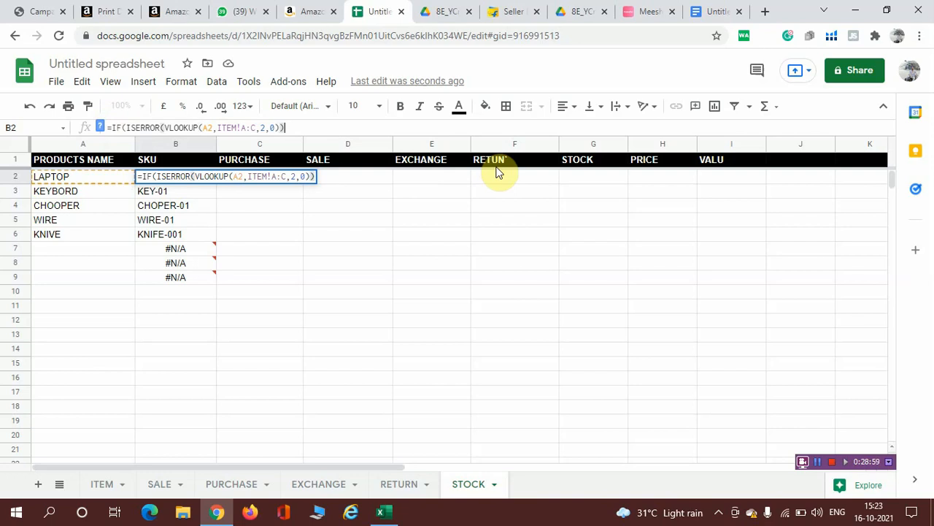
pyautogui.write(',"",')
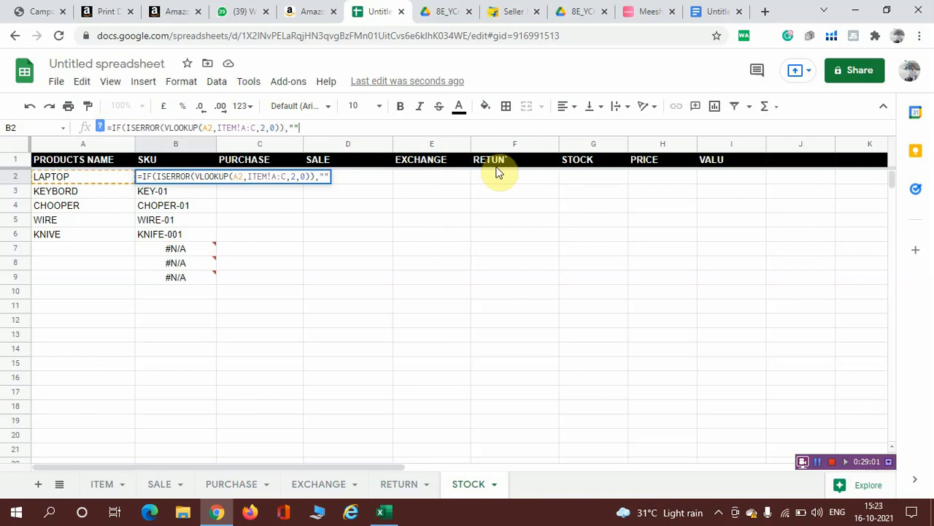
pyautogui.write('(')
pyautogui.hotkey('ctrl', 'v')
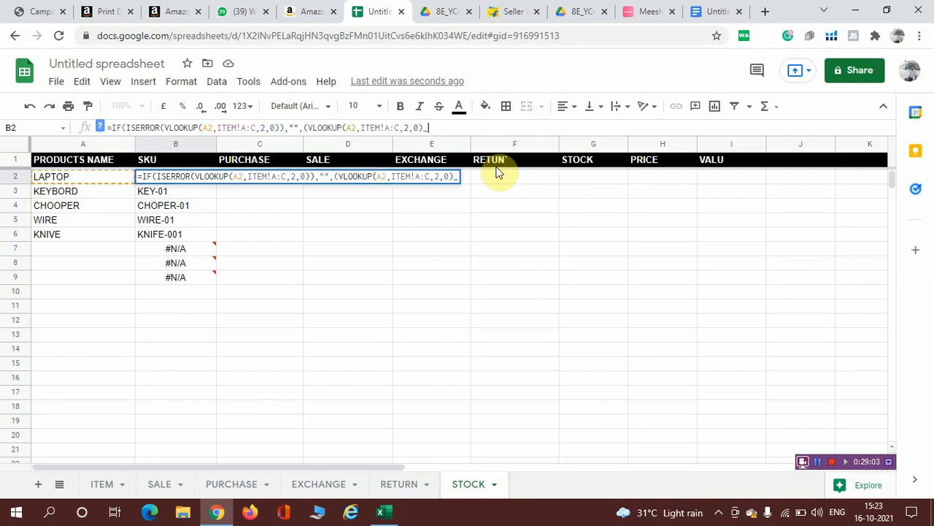
pyautogui.write('))')
pyautogui.press('Return')
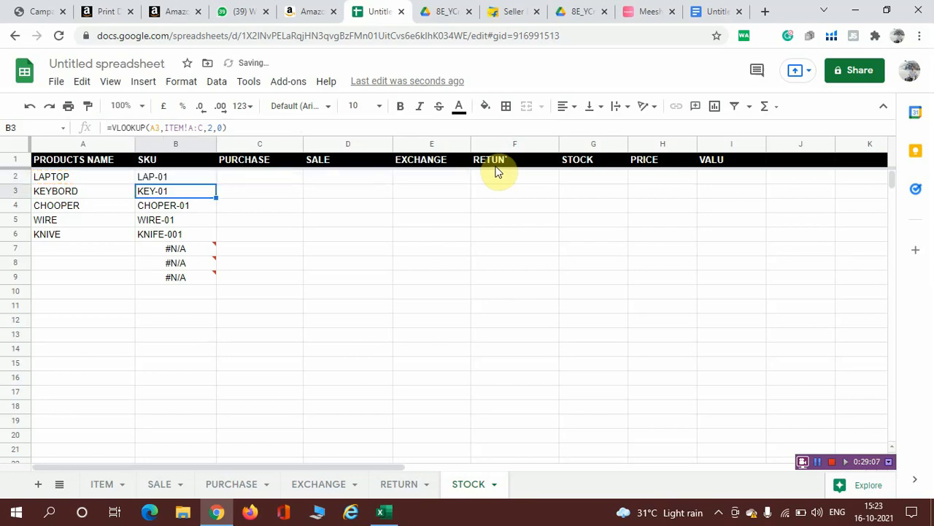
pyautogui.click(210, 178)
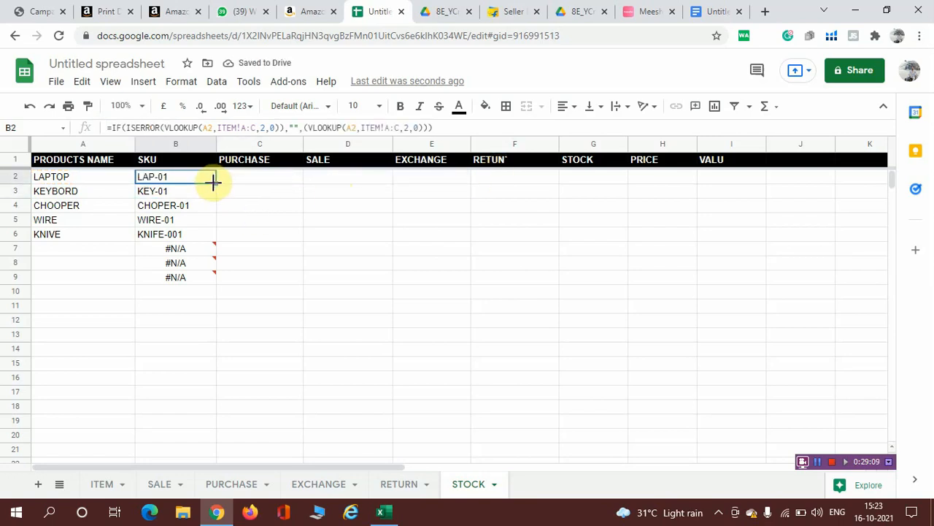
pyautogui.moveTo(216, 181); pyautogui.dragTo(203, 445)
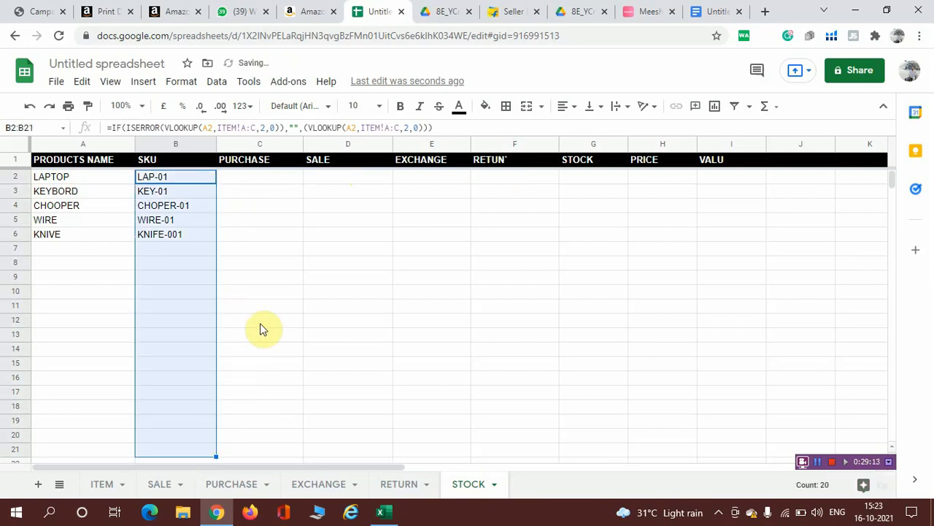
# Step: Start a SUMIFS formula in cell C2 of the STOCK sheet with PURCHASE!$E$2:$E as the sum range
pyautogui.click(261, 181)
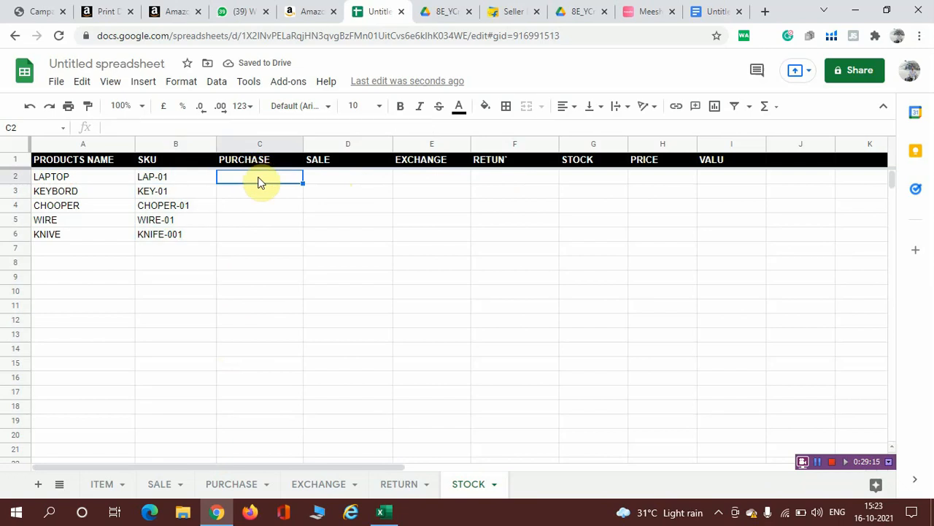
pyautogui.click(248, 489)
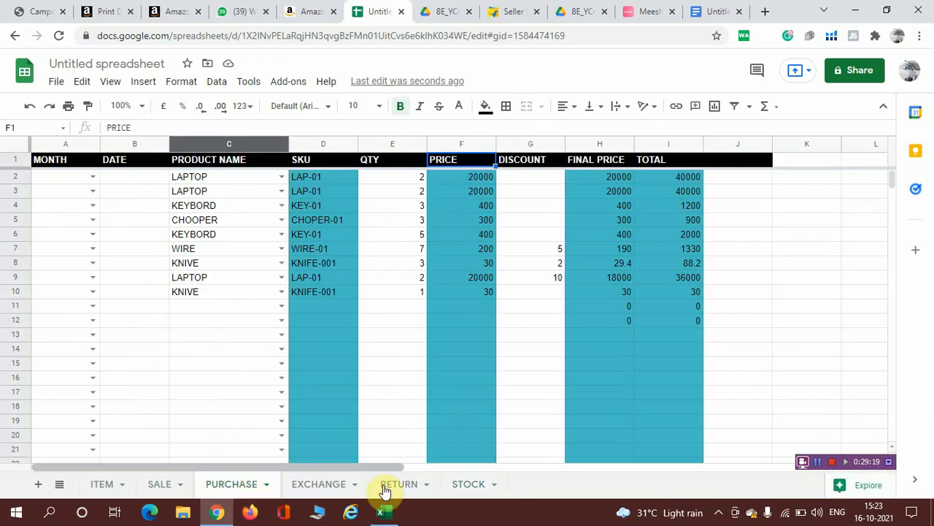
pyautogui.click(326, 486)
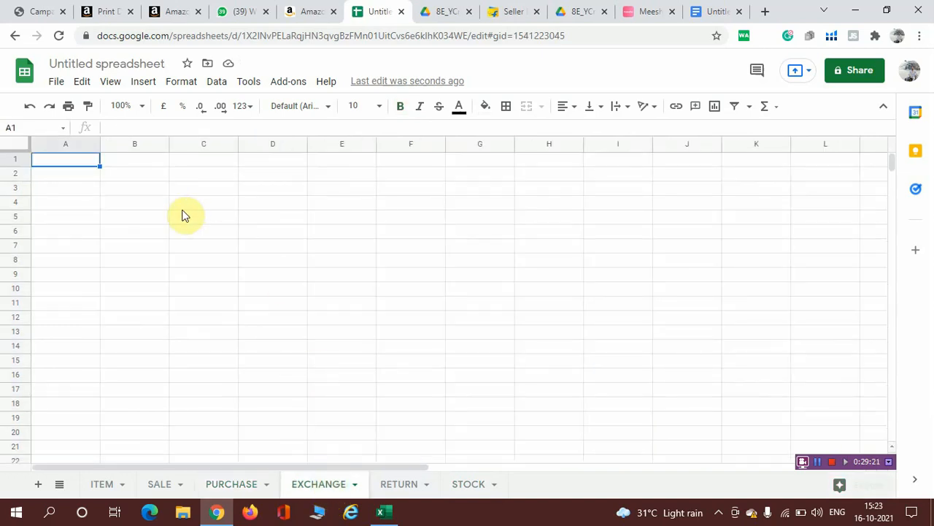
pyautogui.click(473, 487)
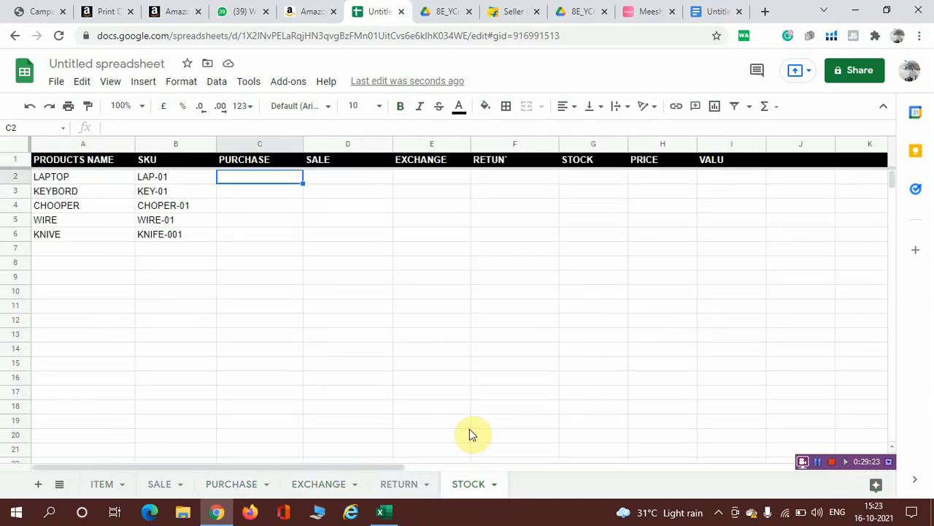
pyautogui.write('=SUM')
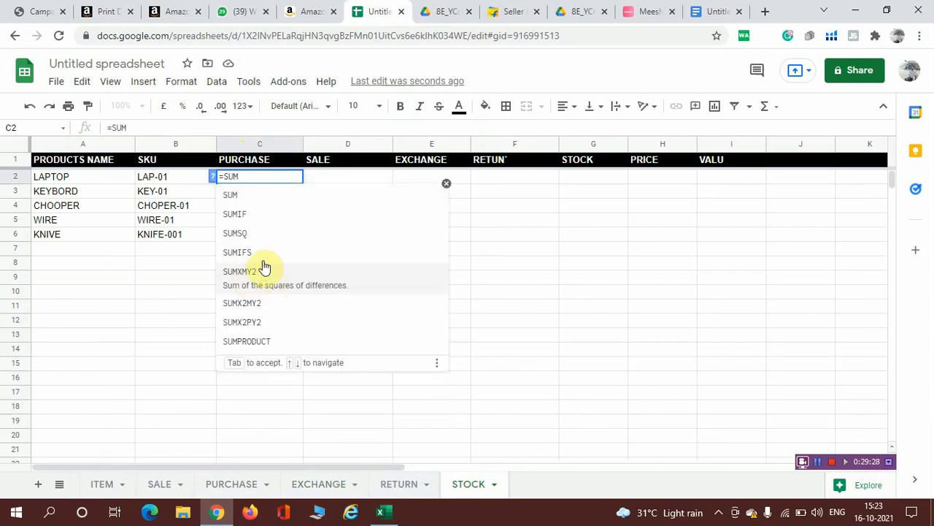
pyautogui.click(268, 260)
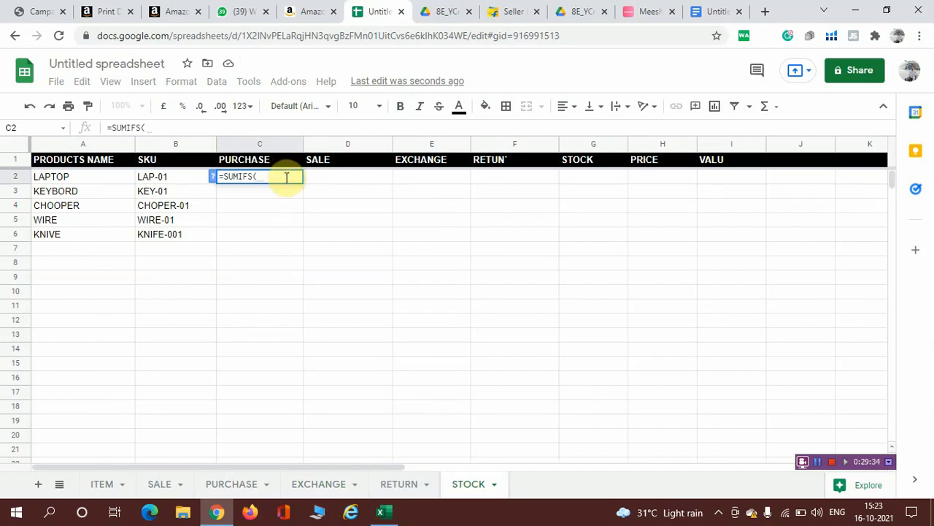
pyautogui.click(243, 484)
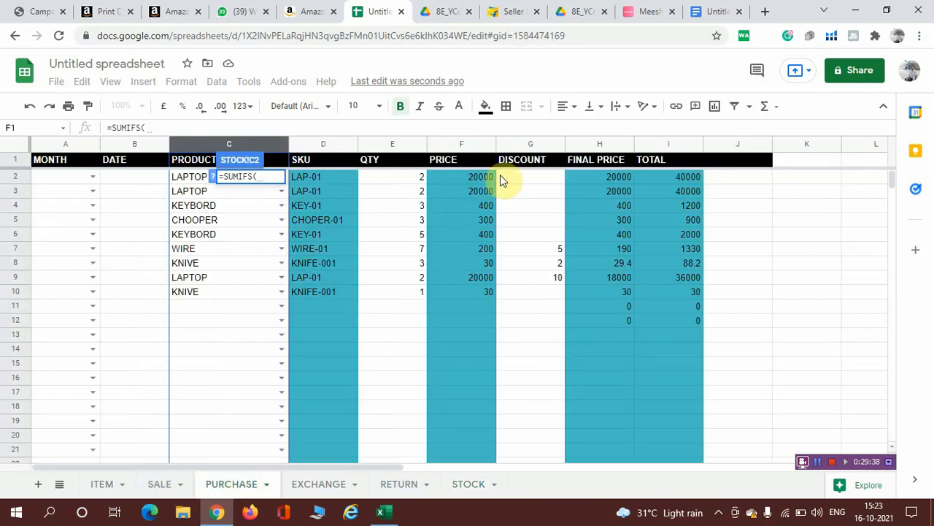
pyautogui.click(399, 144)
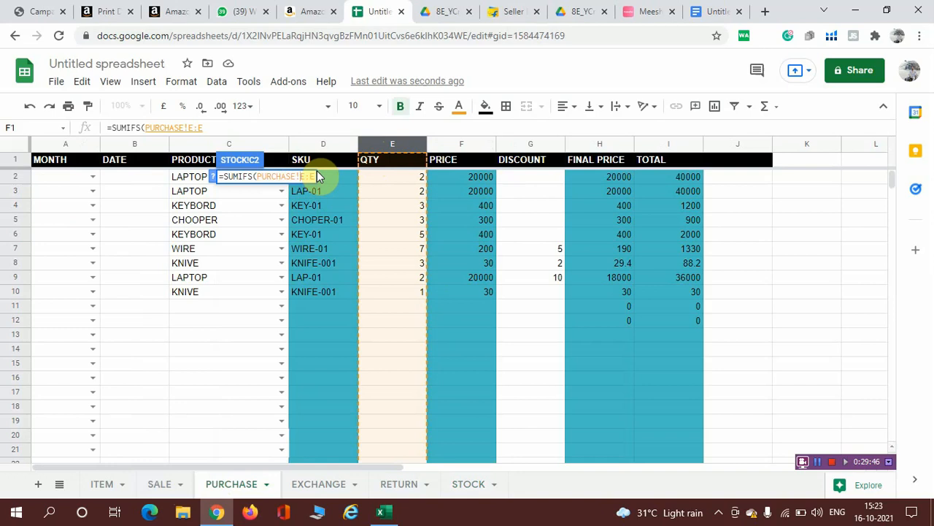
pyautogui.press('F4')
pyautogui.write('$2')
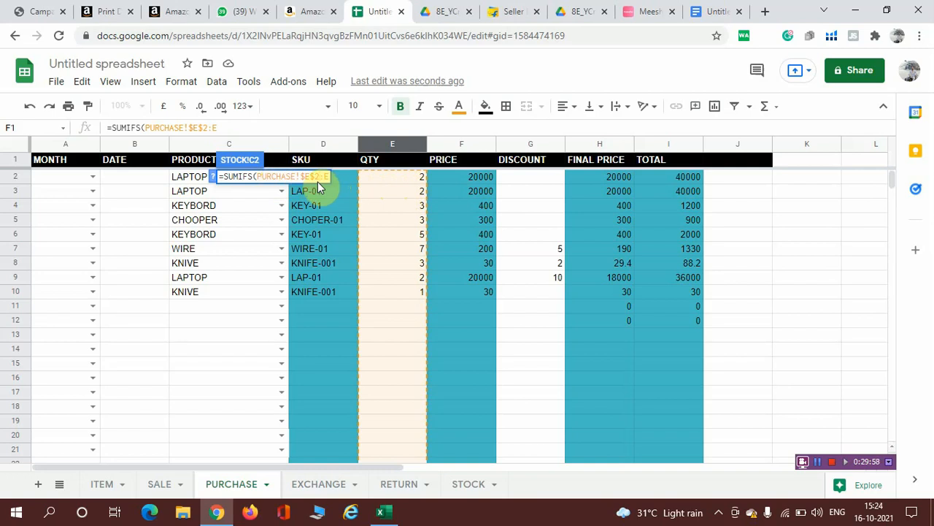
pyautogui.write('$E,')
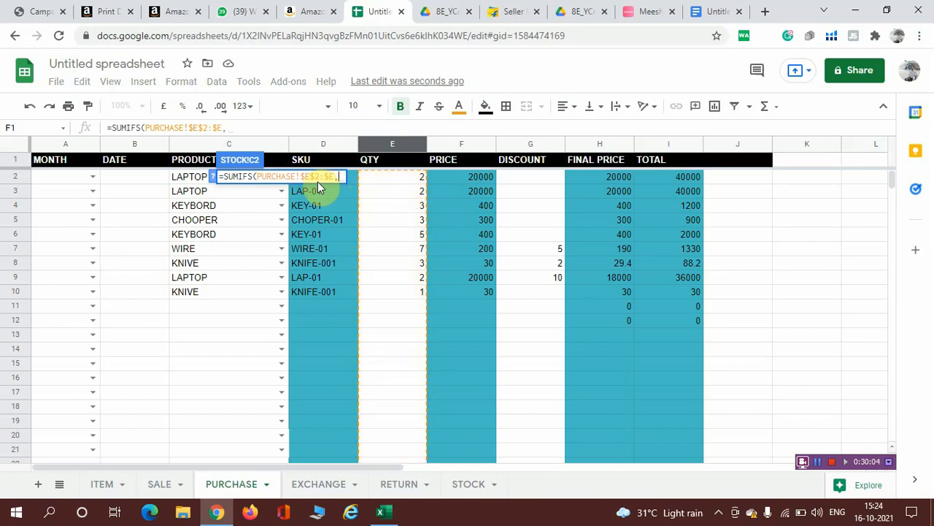
# Step: Add the product name range PURCHASE!$C$2:$C to the SUMIFS formula as its criteria range
pyautogui.click(198, 139)
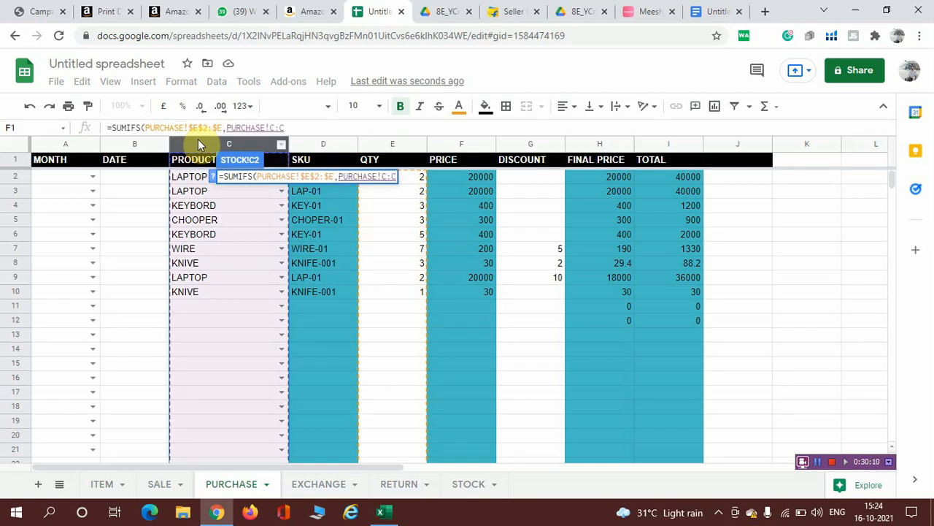
pyautogui.press('Left')
pyautogui.press('Left')
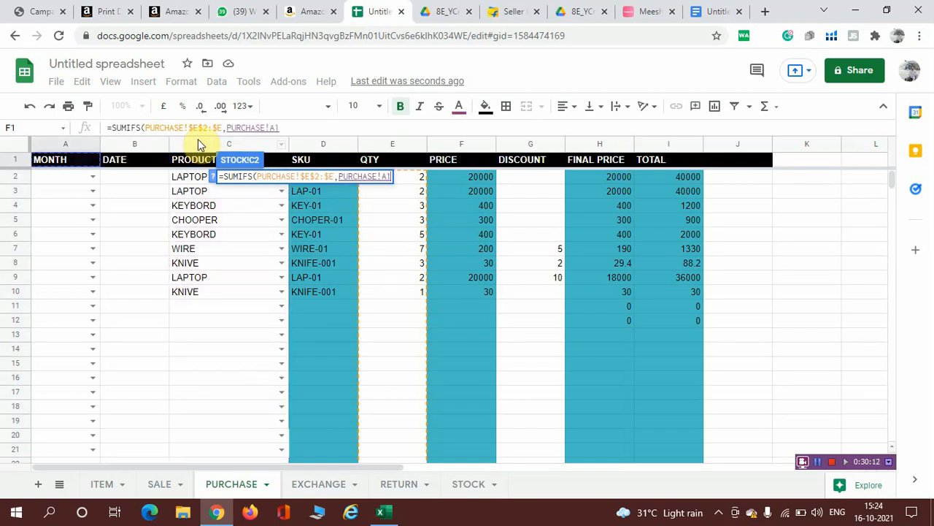
pyautogui.click(218, 142)
pyautogui.click(380, 177)
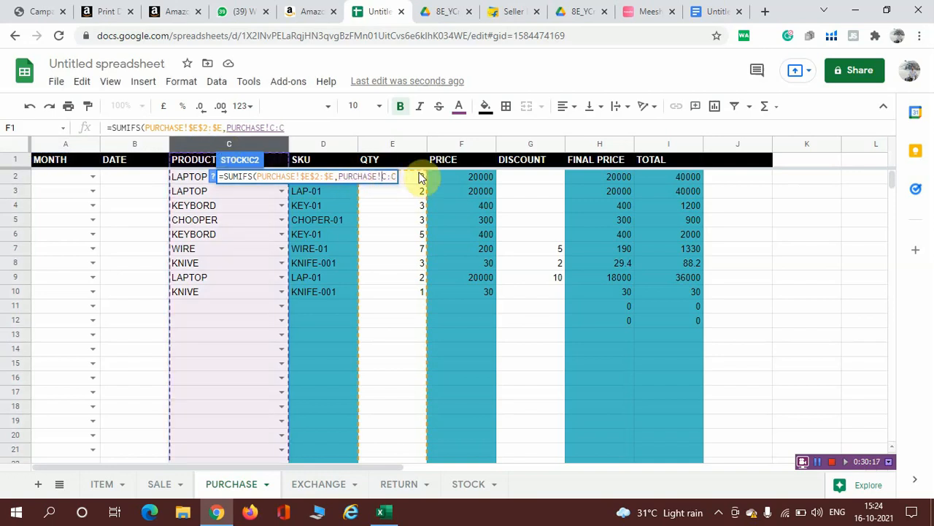
pyautogui.write('$E')
pyautogui.write('$C$')
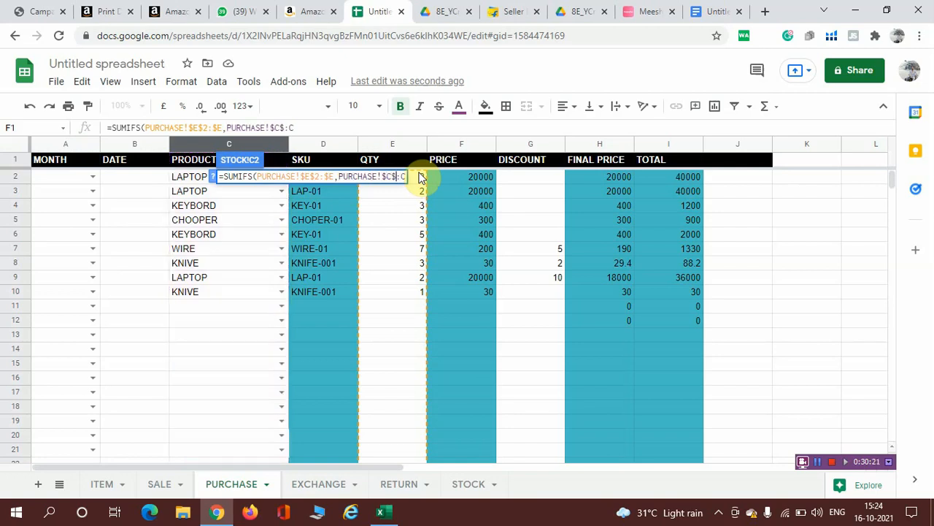
pyautogui.write('2')
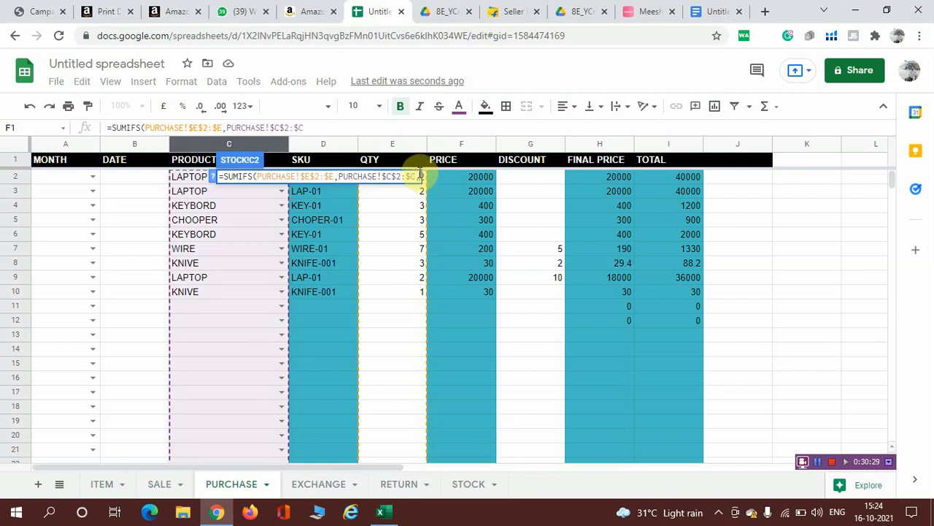
pyautogui.write(',')
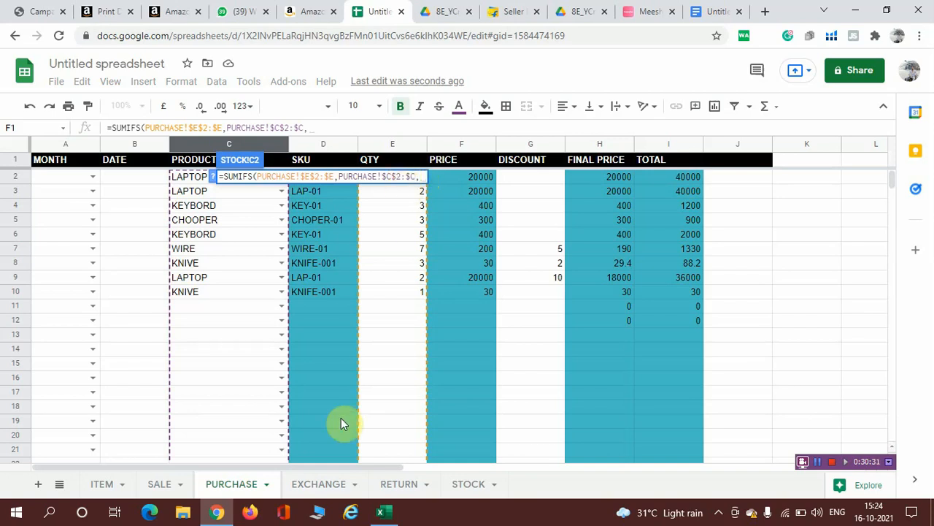
# Step: Use STOCK cell A2 as the criterion and complete the formula as =SUMIFS(PURCHASE!$E$2:$E,PURCHASE!$C$2:$C,A2)
pyautogui.click(480, 484)
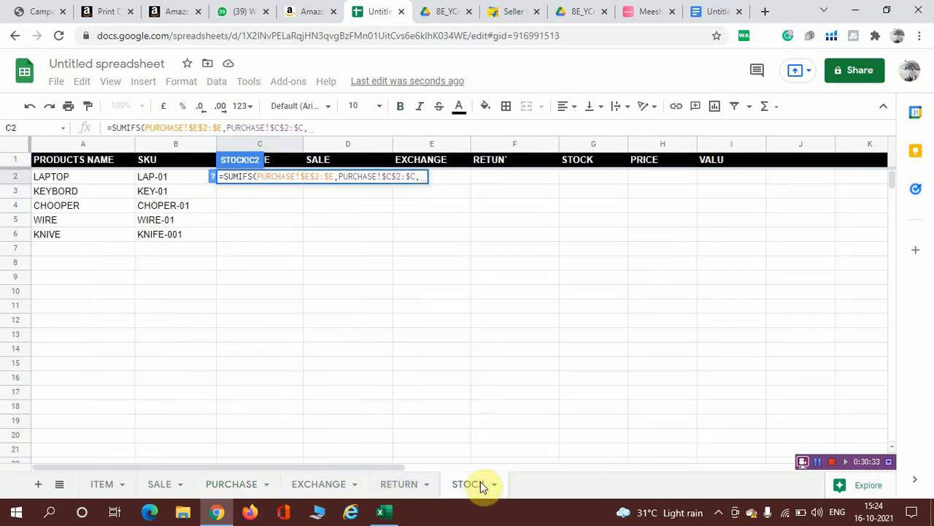
pyautogui.click(90, 181)
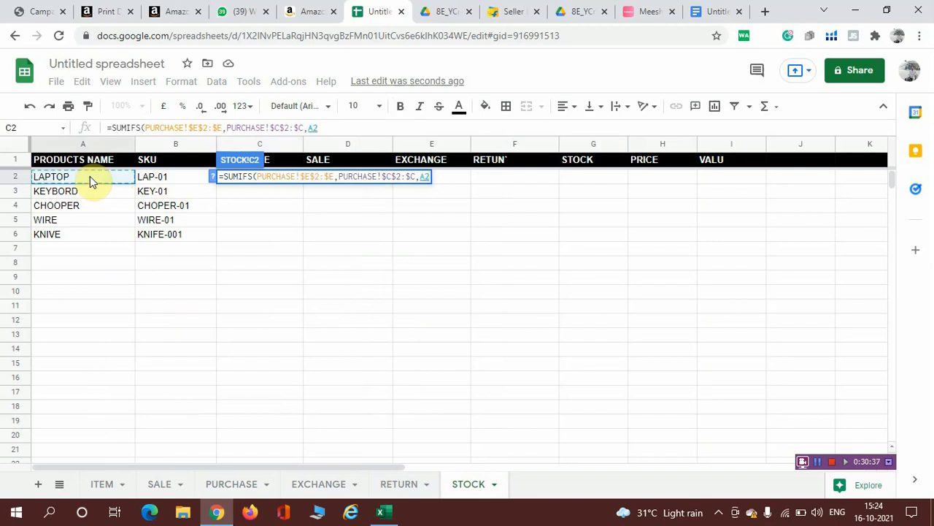
pyautogui.write(')')
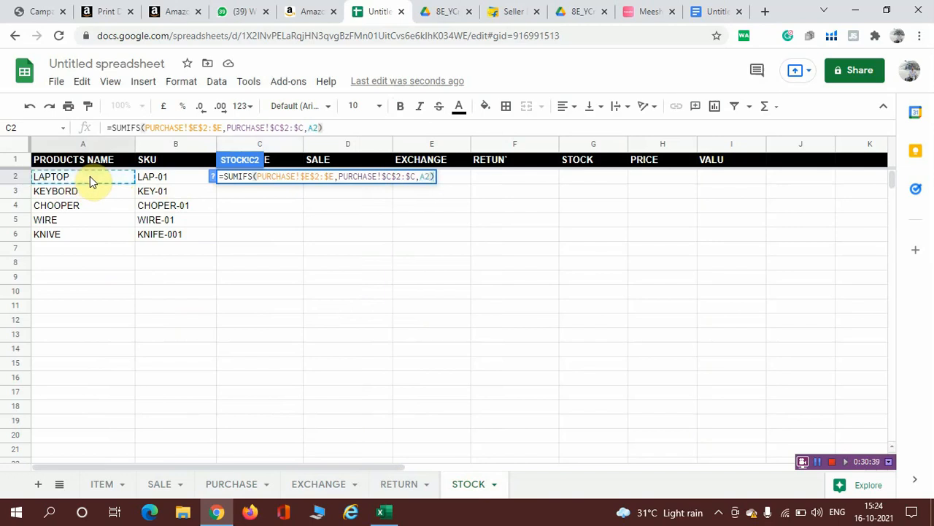
pyautogui.press('Return')
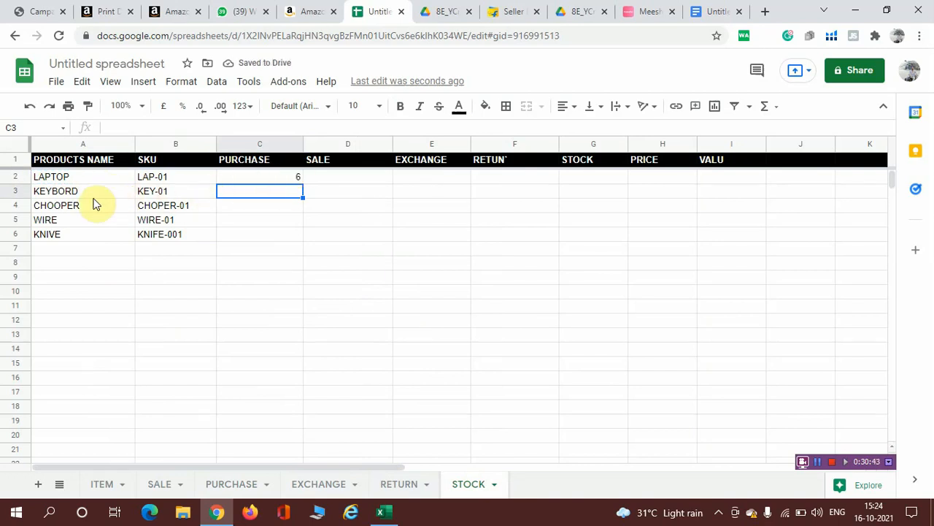
# Step: Copy the SUMIFS formula from C2 down the PURCHASE column to C10 and check the results for each product
pyautogui.click(299, 178)
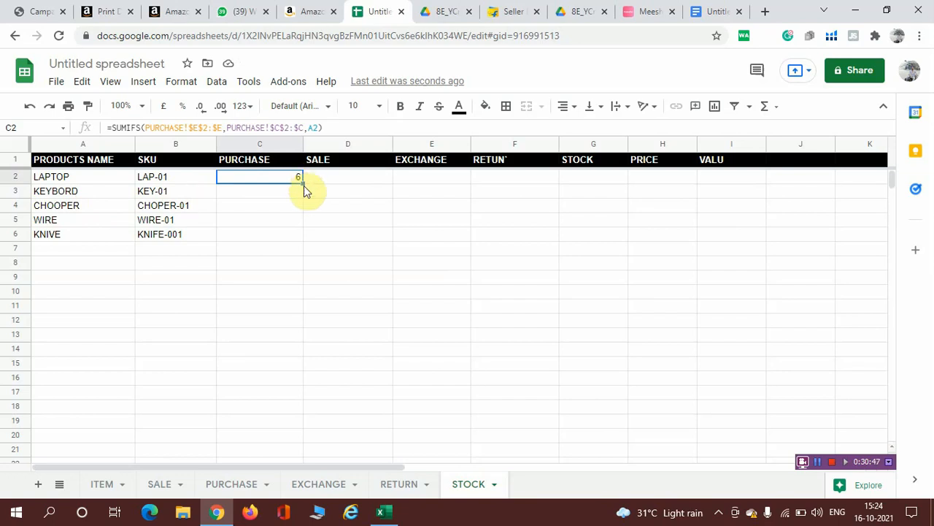
pyautogui.moveTo(303, 181); pyautogui.dragTo(297, 286)
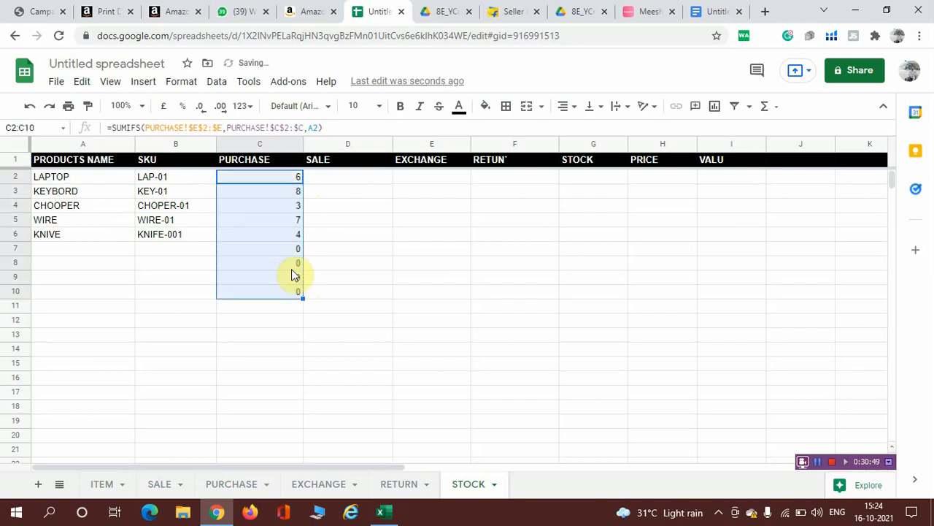
pyautogui.click(315, 192)
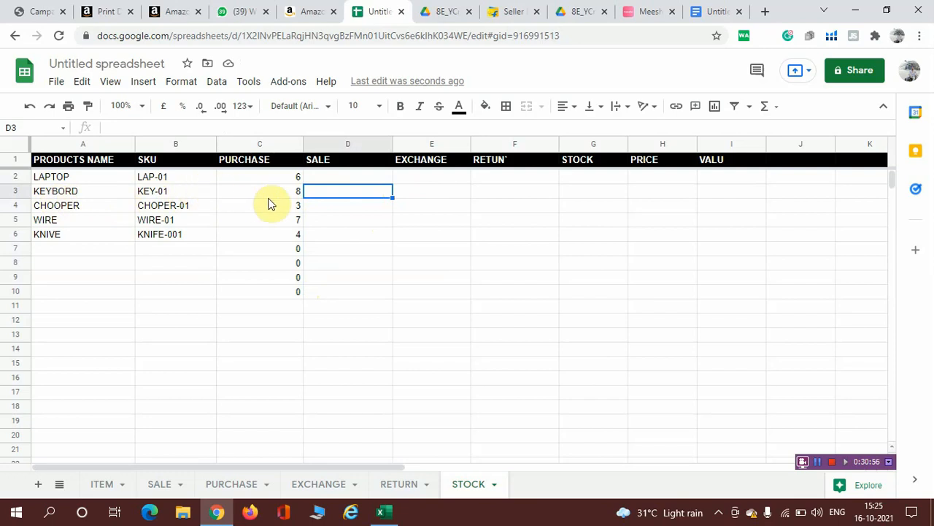
pyautogui.click(267, 194)
pyautogui.click(282, 210)
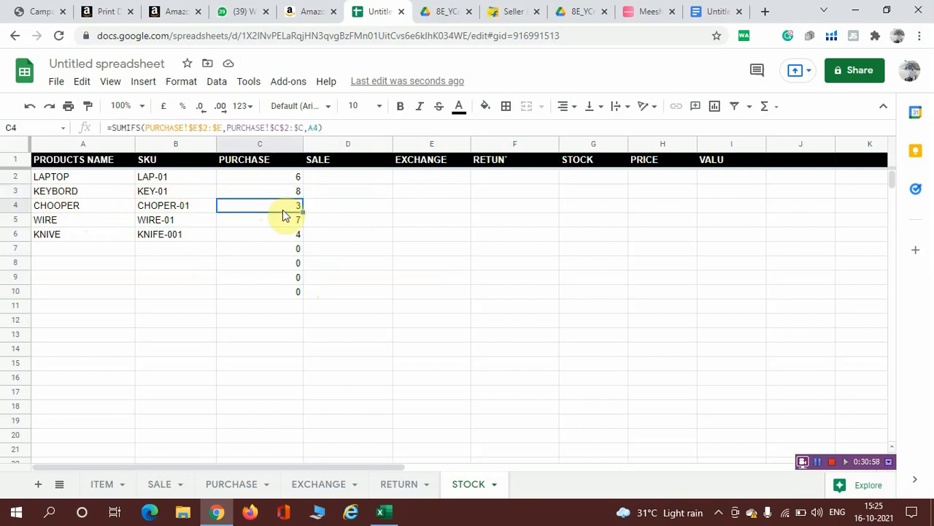
pyautogui.click(276, 222)
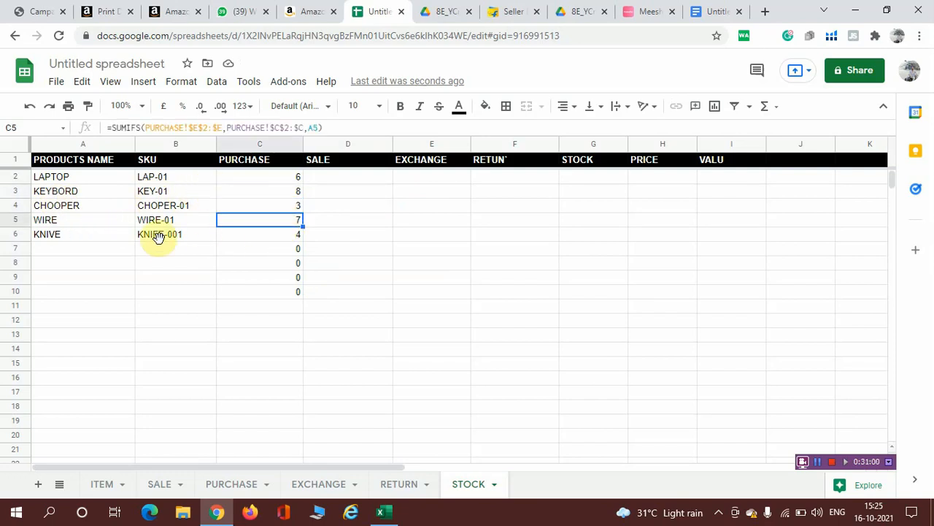
pyautogui.click(298, 235)
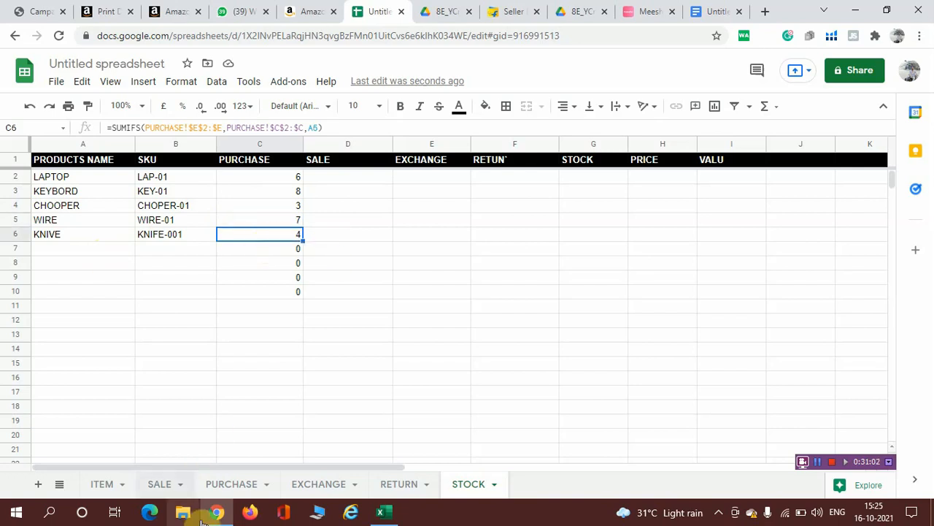
# Step: Add a KNIVE purchase with quantity 5 in row 11 of the PURCHASE sheet and check its total on the STOCK sheet
pyautogui.click(225, 488)
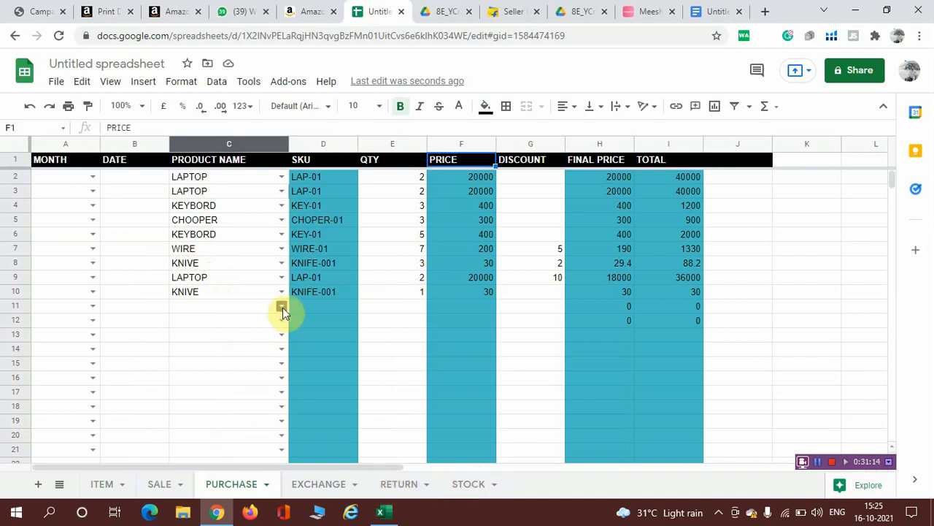
pyautogui.click(282, 307)
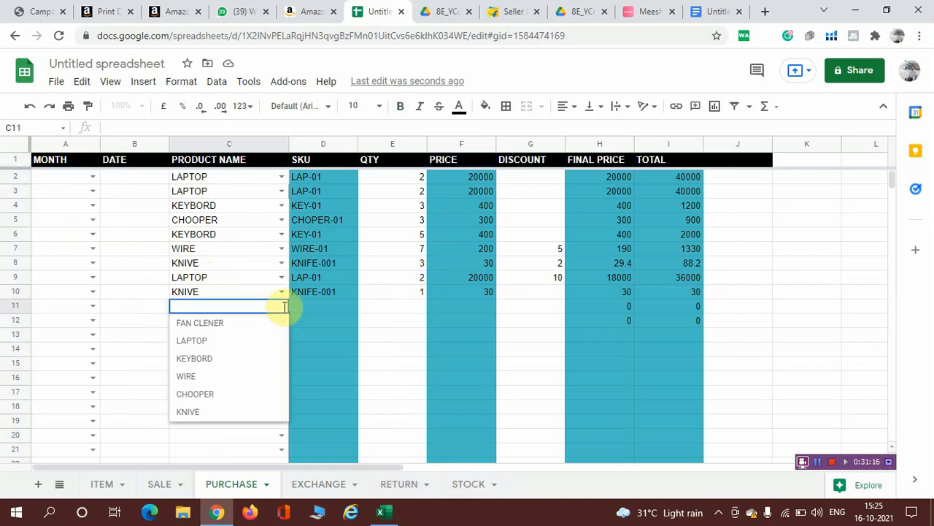
pyautogui.click(463, 486)
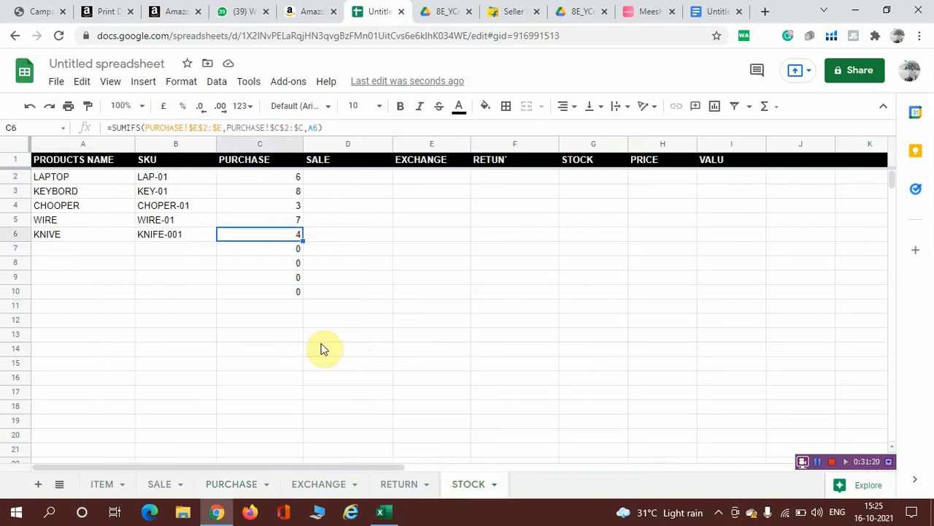
pyautogui.click(226, 492)
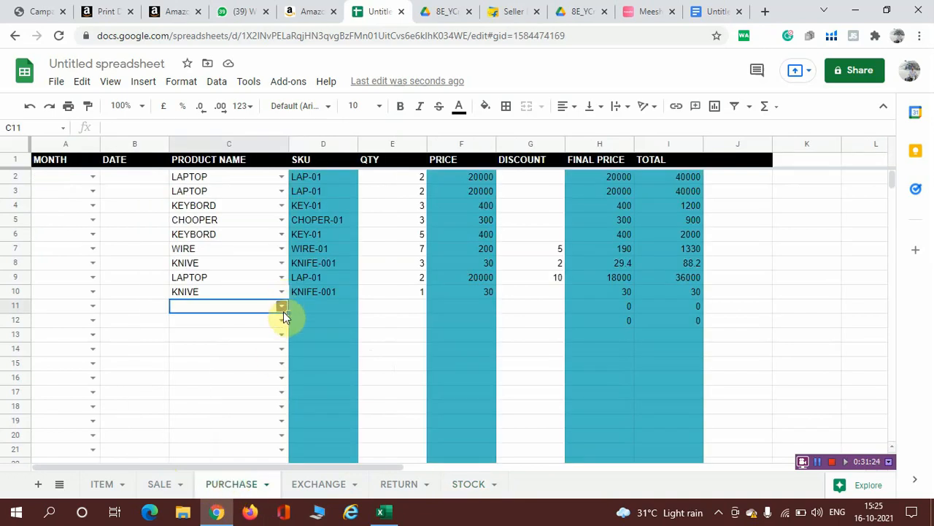
pyautogui.click(283, 310)
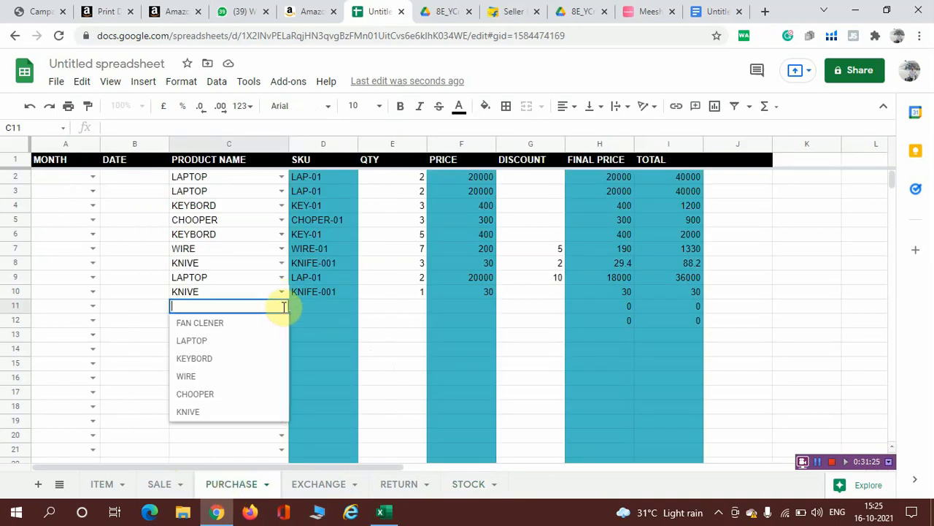
pyautogui.click(215, 413)
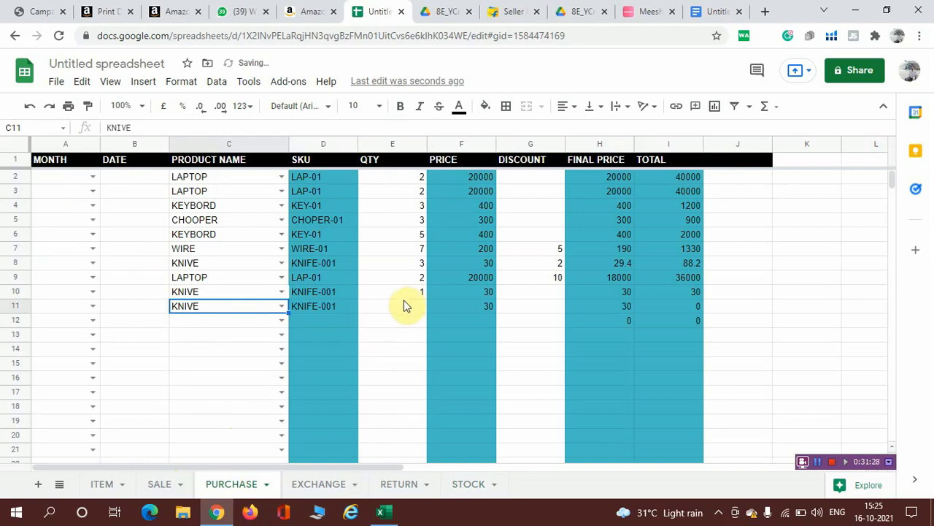
pyautogui.click(405, 306)
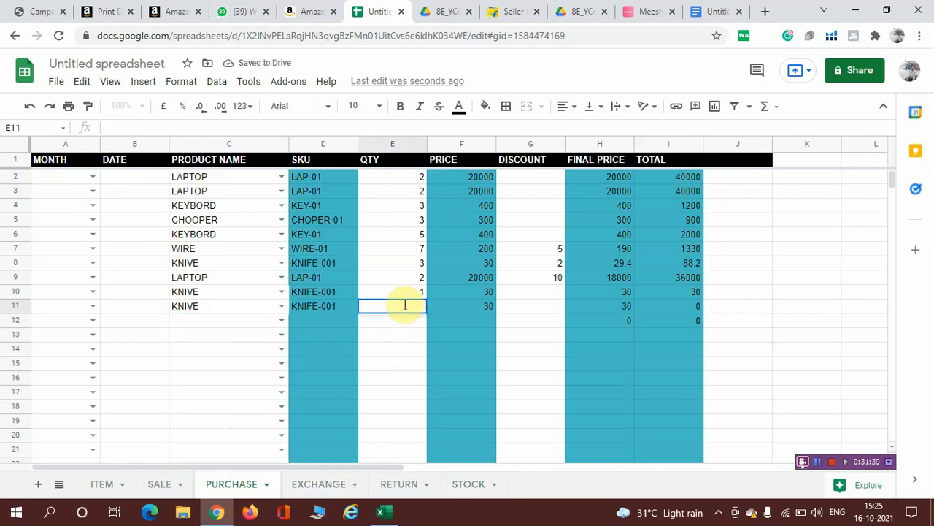
pyautogui.press('Tab')
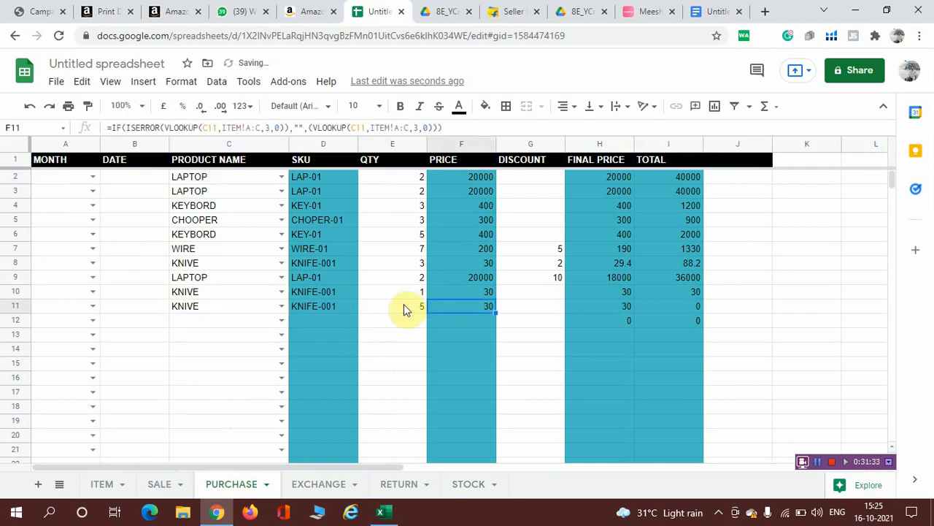
pyautogui.click(469, 485)
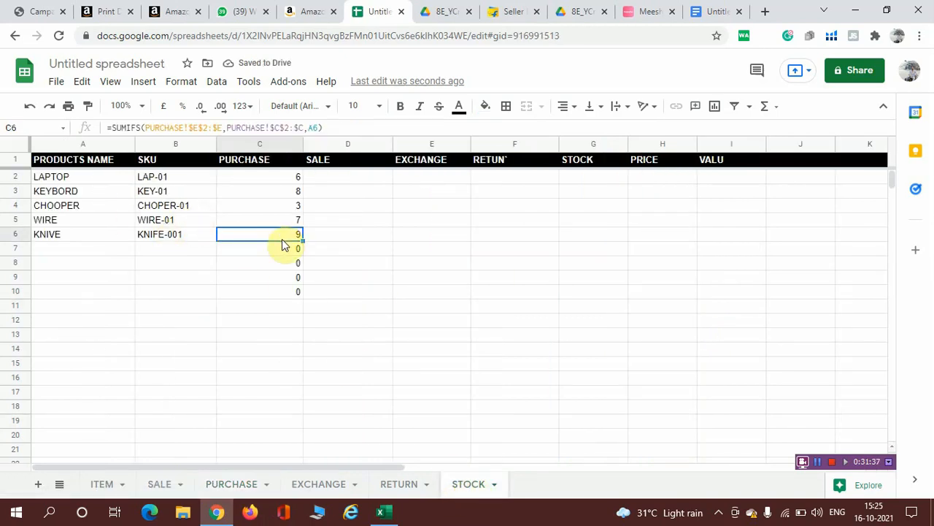
pyautogui.click(294, 179)
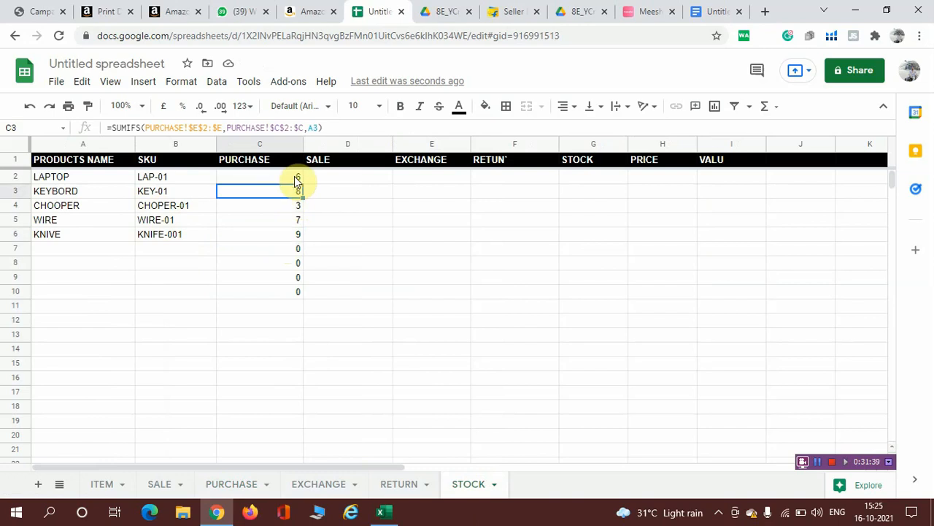
pyautogui.click(268, 208)
pyautogui.click(252, 231)
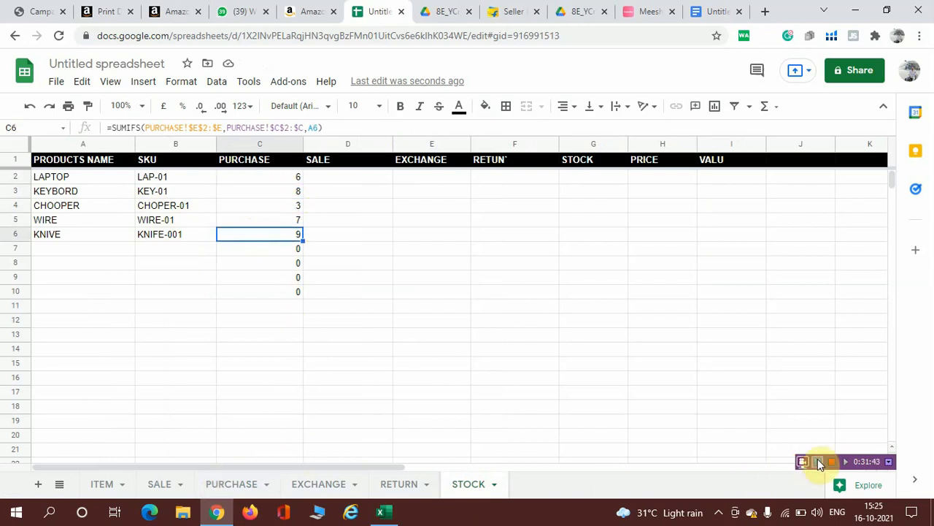
pyautogui.click(818, 462)
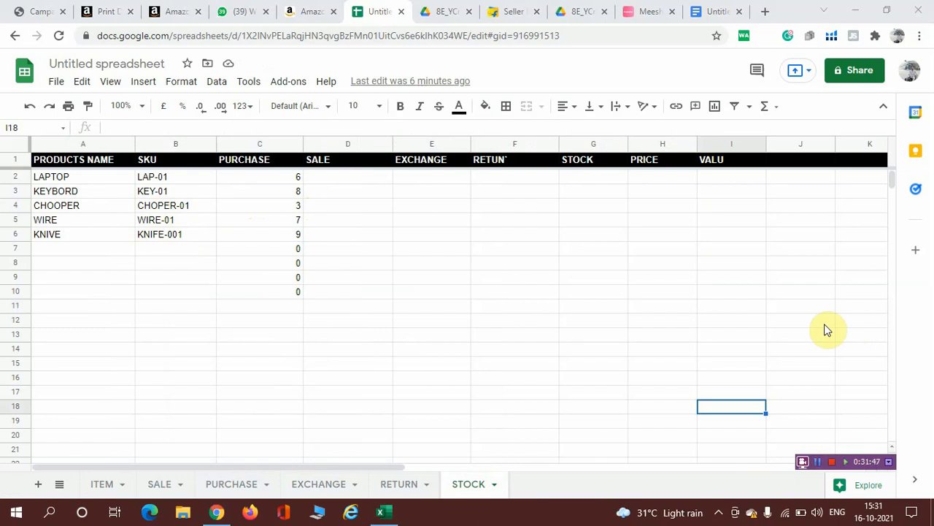
pyautogui.click(232, 485)
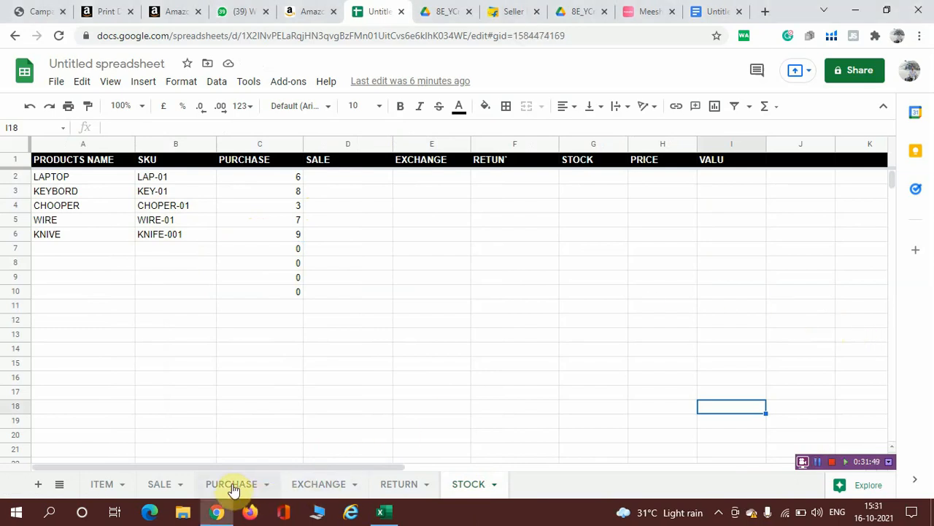
pyautogui.click(232, 486)
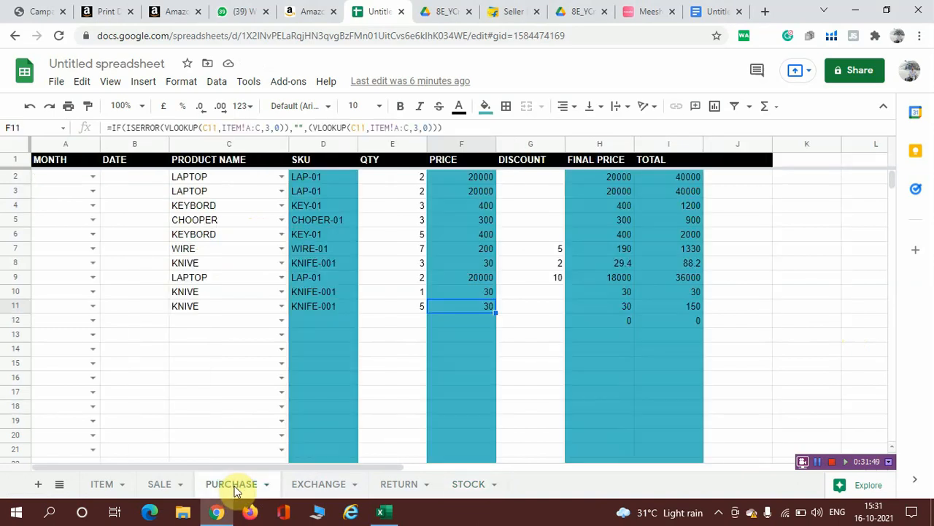
pyautogui.click(163, 485)
# Step: Copy the headers MONTH through QTY (A1:E1) from the PURCHASE sheet into row 1 of the SALE sheet
pyautogui.click(229, 484)
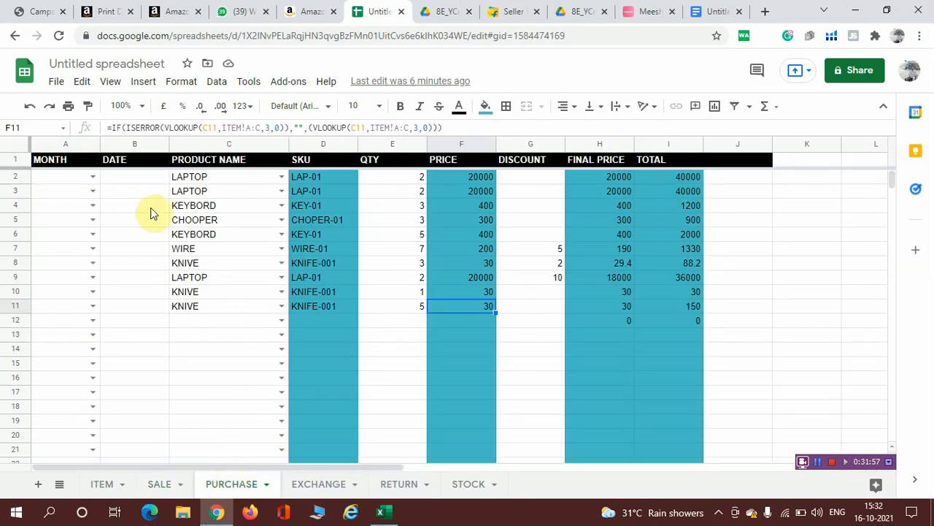
pyautogui.click(63, 163)
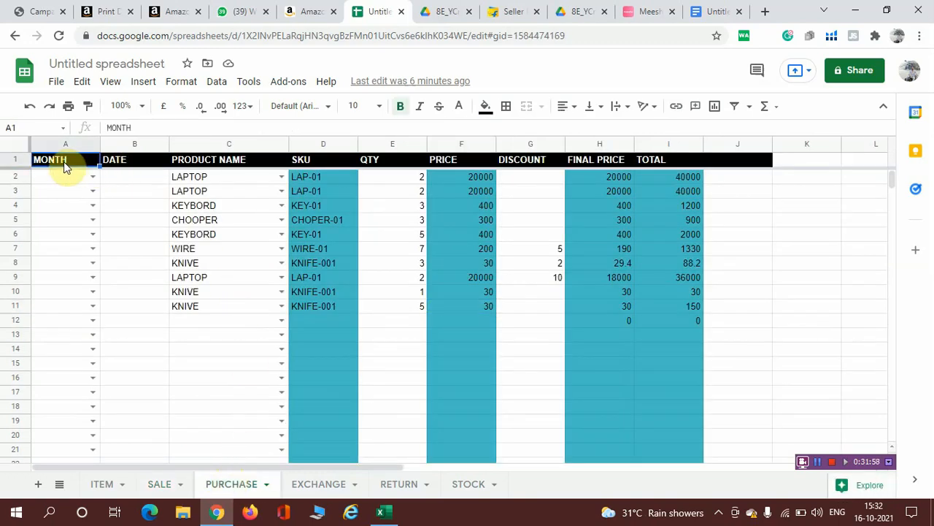
pyautogui.hotkey('shift', 'Right')
pyautogui.hotkey('shift', 'Right')
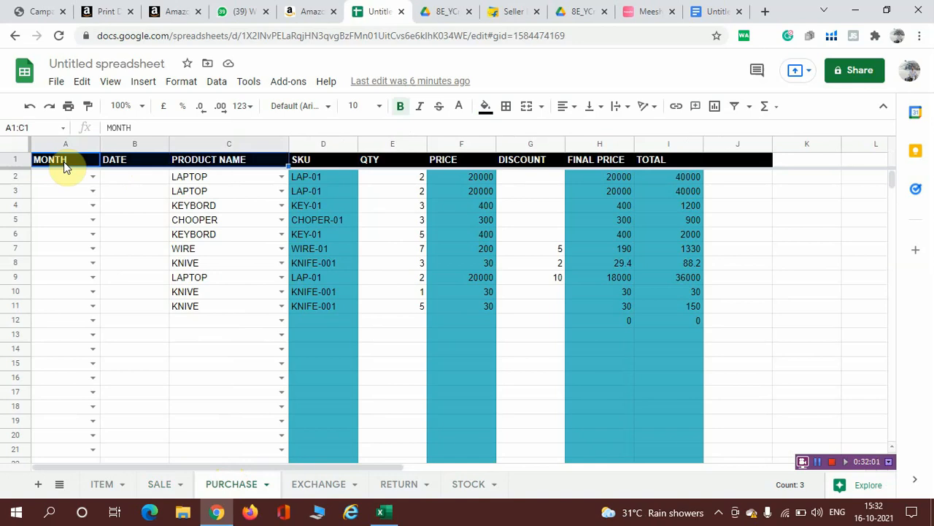
pyautogui.hotkey('shift', 'Right')
pyautogui.hotkey('shift', 'Right')
pyautogui.hotkey('shift', 'Right')
pyautogui.hotkey('ctrl', 'c')
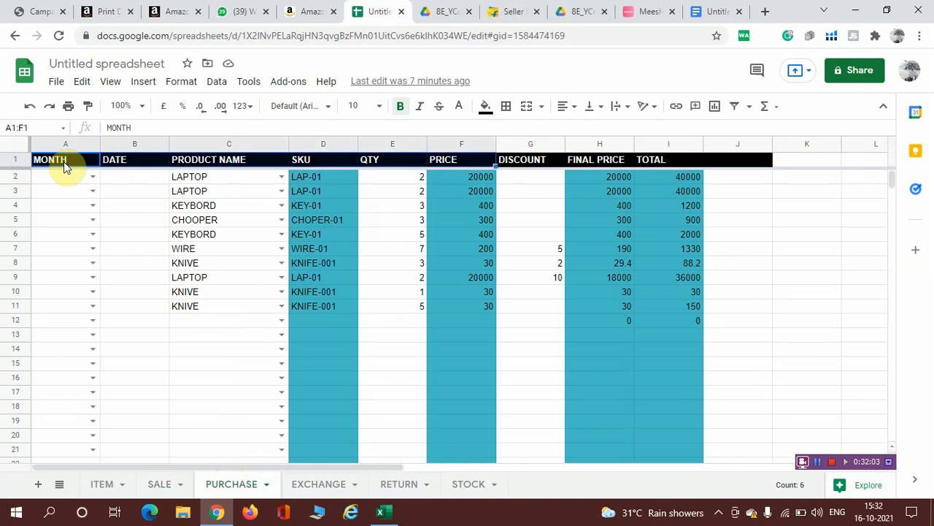
pyautogui.hotkey('shift', 'Left')
pyautogui.click(159, 485)
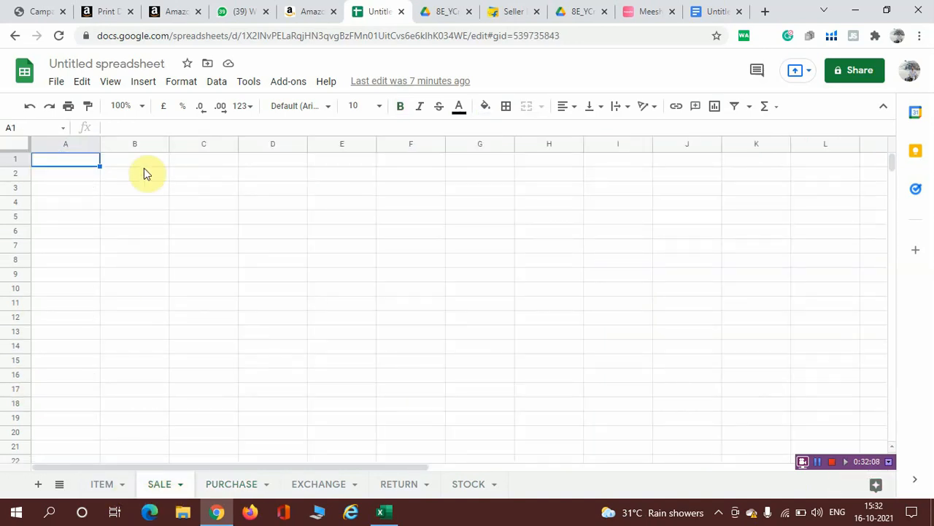
pyautogui.hotkey('ctrl', 'v')
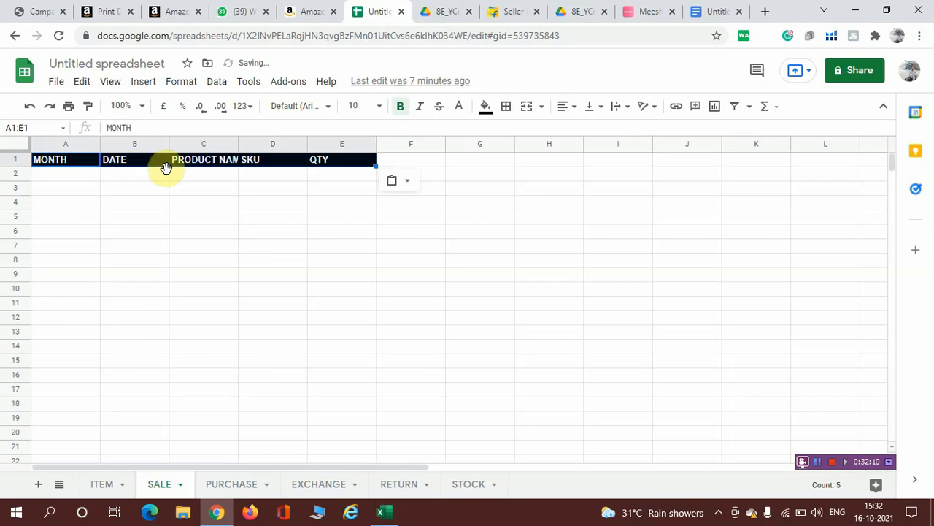
# Step: Add the headers ORDER ID in F1 and MARKET PLACE in G1 of the SALE sheet
pyautogui.click(428, 162)
pyautogui.write('ORDER ID')
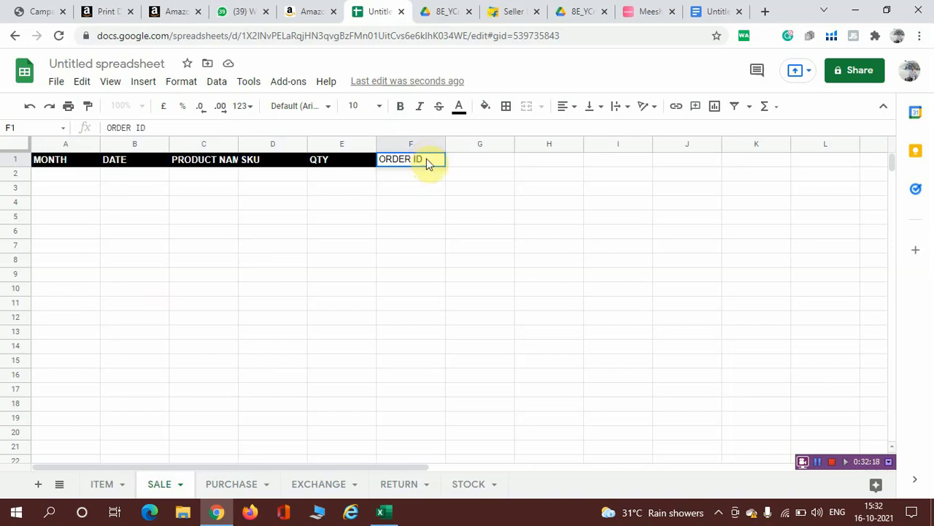
pyautogui.press('Tab')
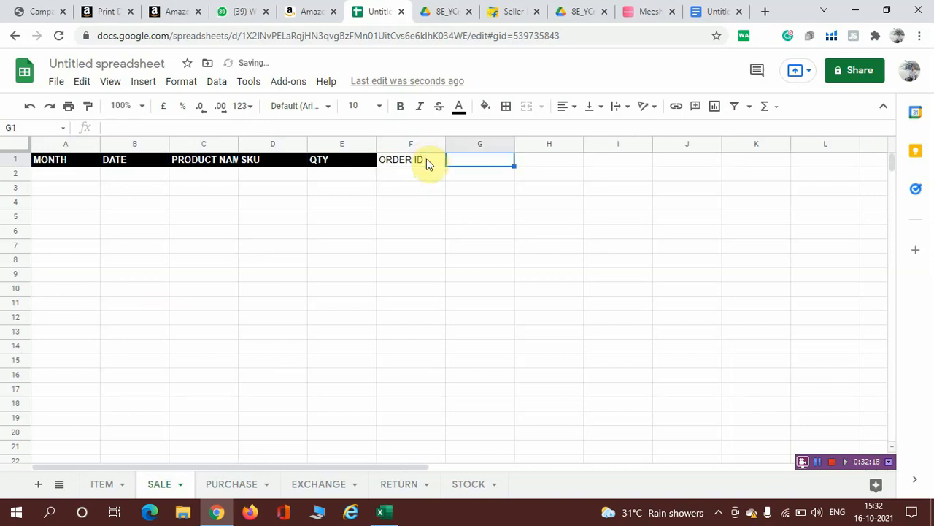
pyautogui.write('MARKE')
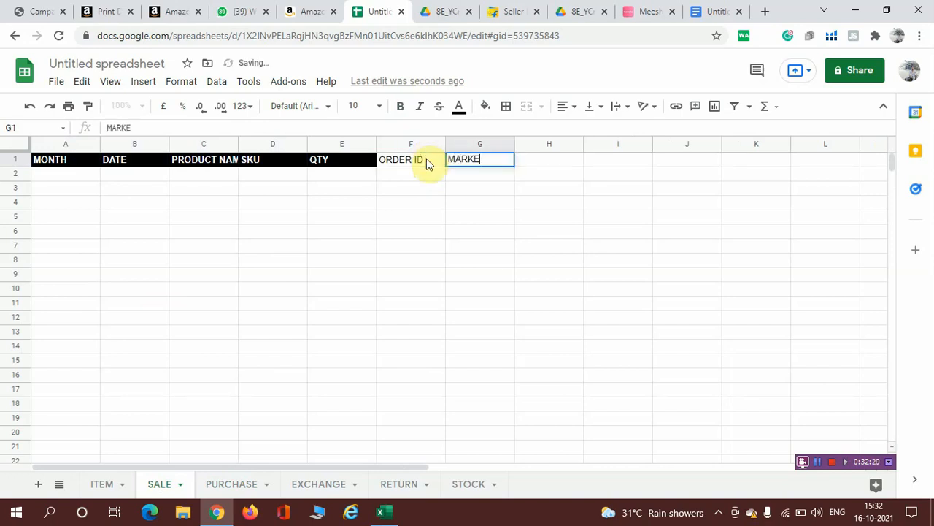
pyautogui.write('T PLACE')
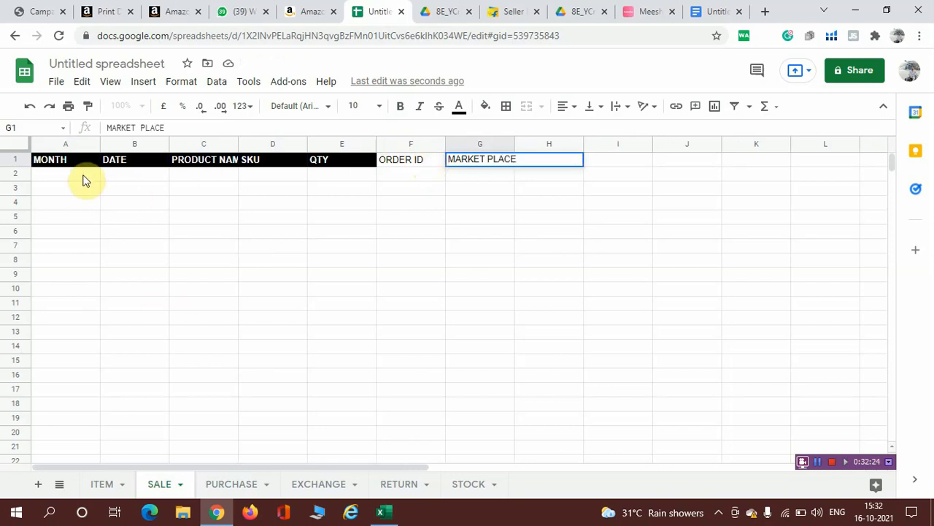
# Step: Open data validation for the MONTH column of the SALE sheet and set its cell range to SALE!A2:A1000
pyautogui.click(65, 143)
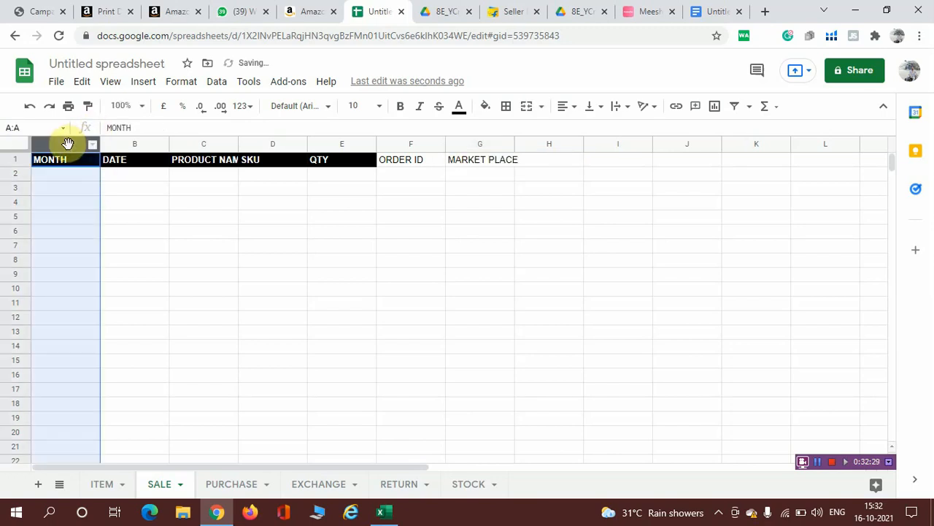
pyautogui.click(213, 84)
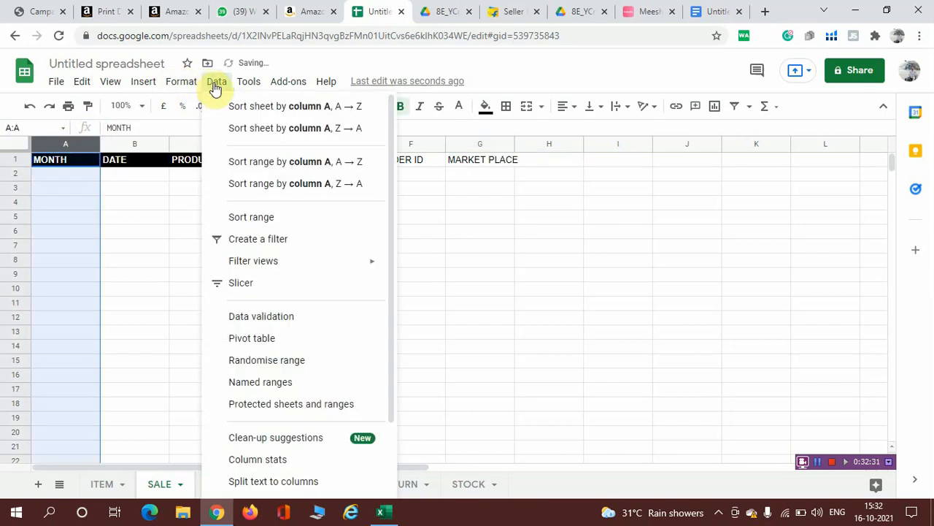
pyautogui.click(268, 320)
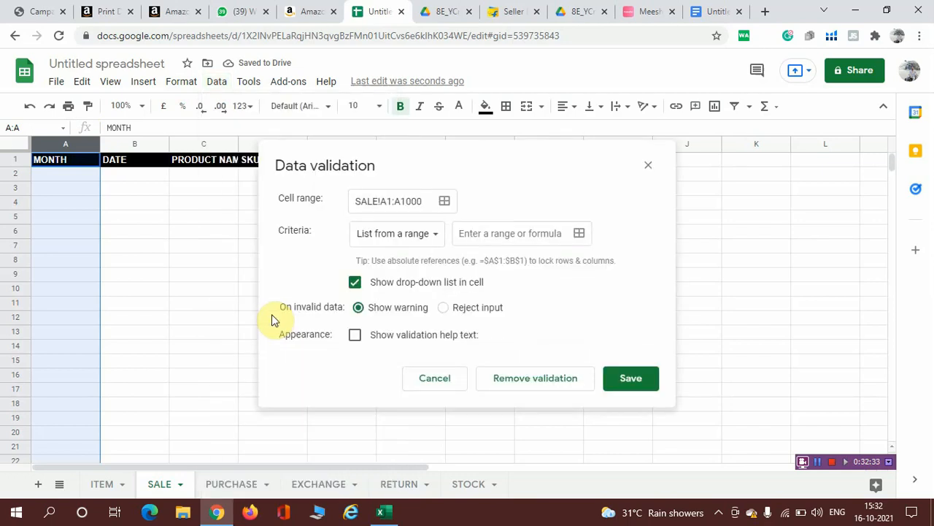
pyautogui.click(420, 240)
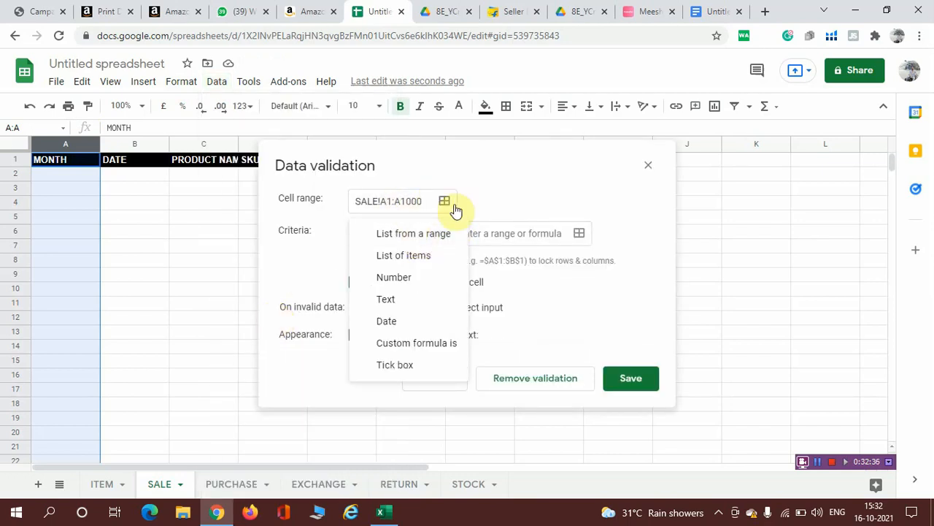
pyautogui.click(397, 201)
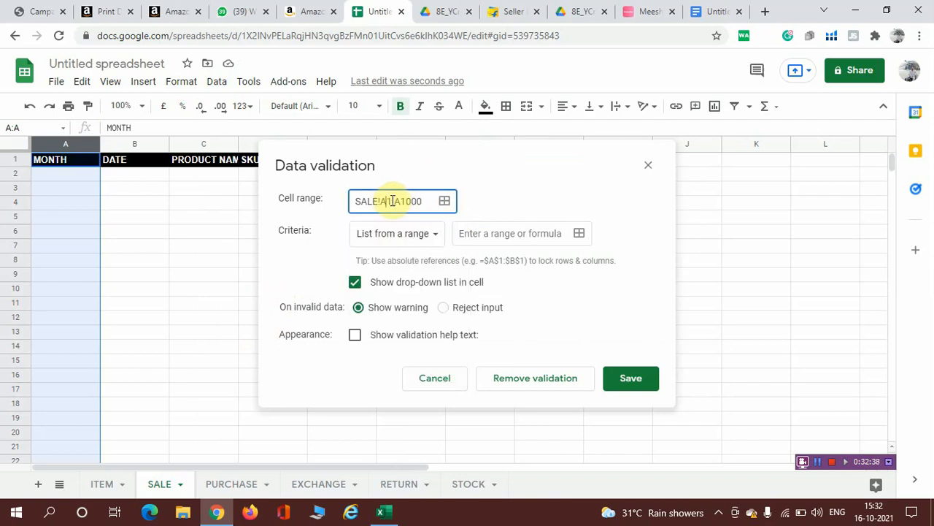
pyautogui.press('BackSpace')
pyautogui.write('2')
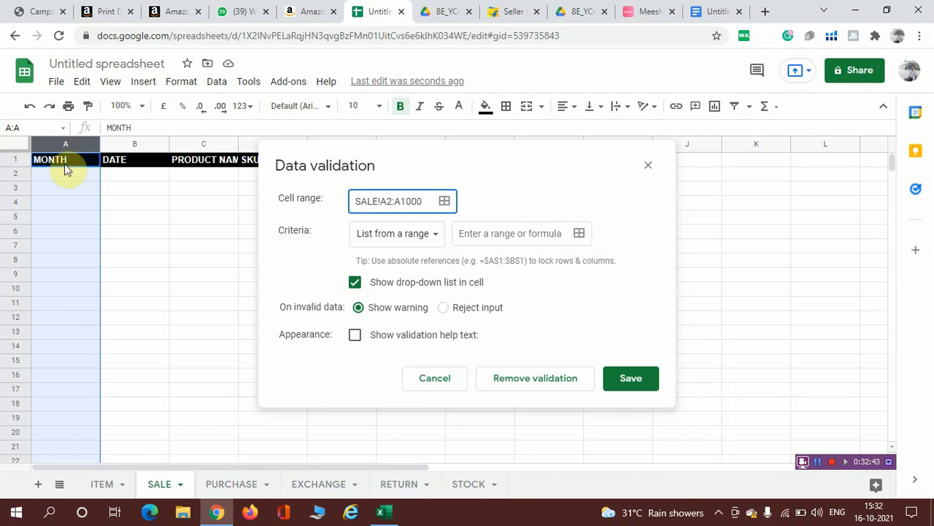
# Step: Use the month list on the ITEM sheet, ITEM!D2:D, as the source range of the validation list
pyautogui.click(578, 233)
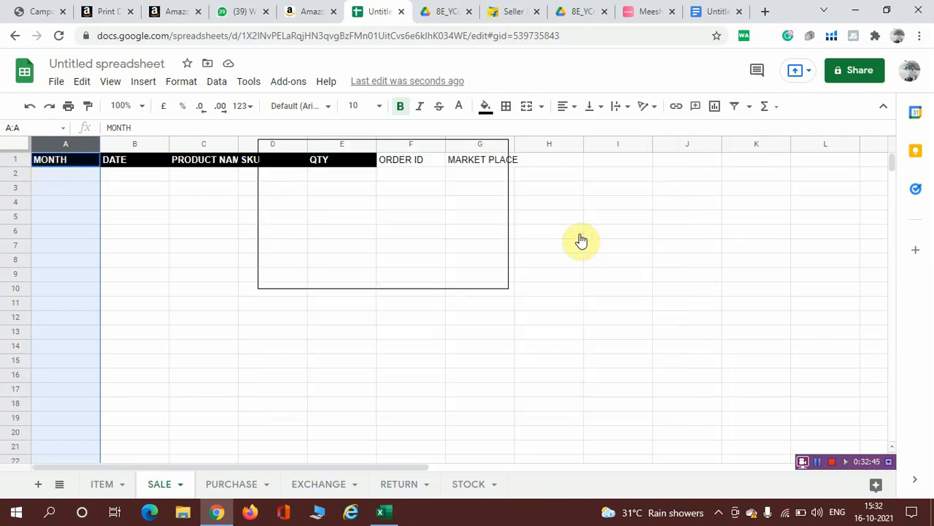
pyautogui.click(113, 490)
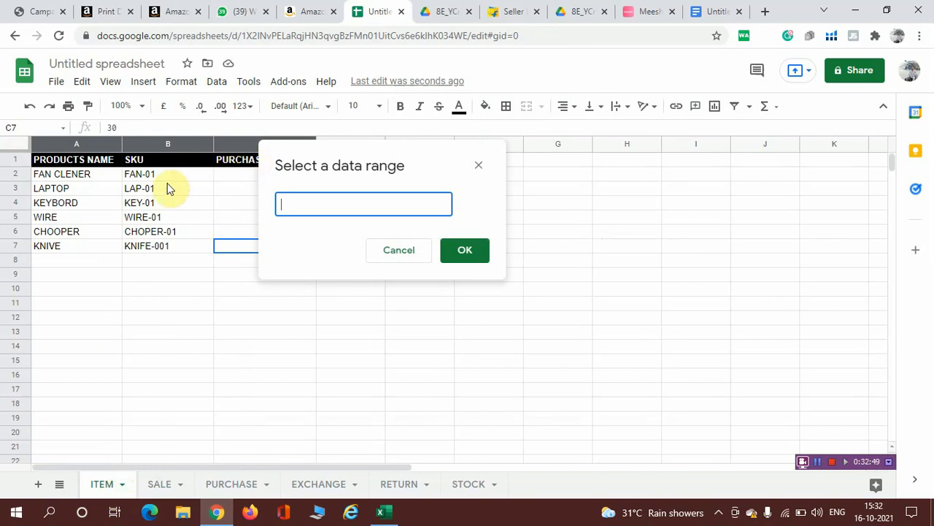
pyautogui.moveTo(360, 166); pyautogui.dragTo(640, 184)
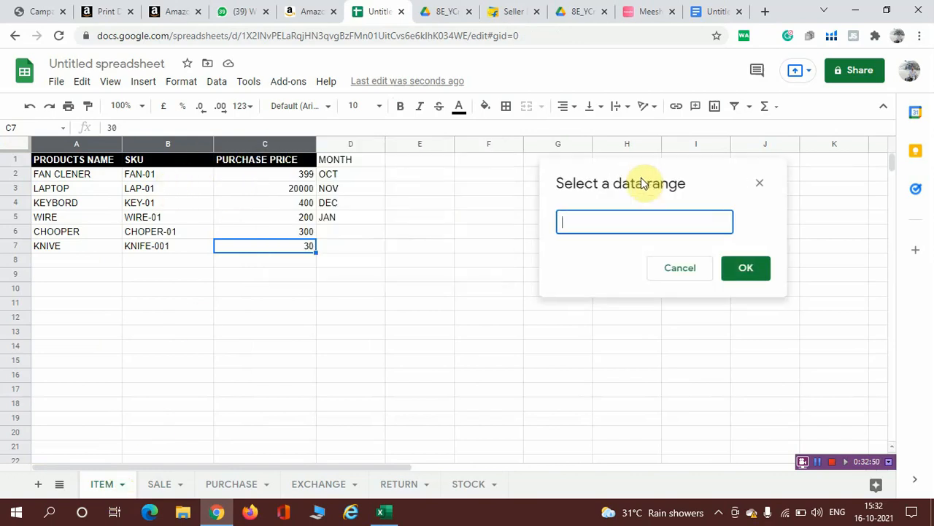
pyautogui.click(352, 149)
pyautogui.click(593, 221)
pyautogui.write('2:D')
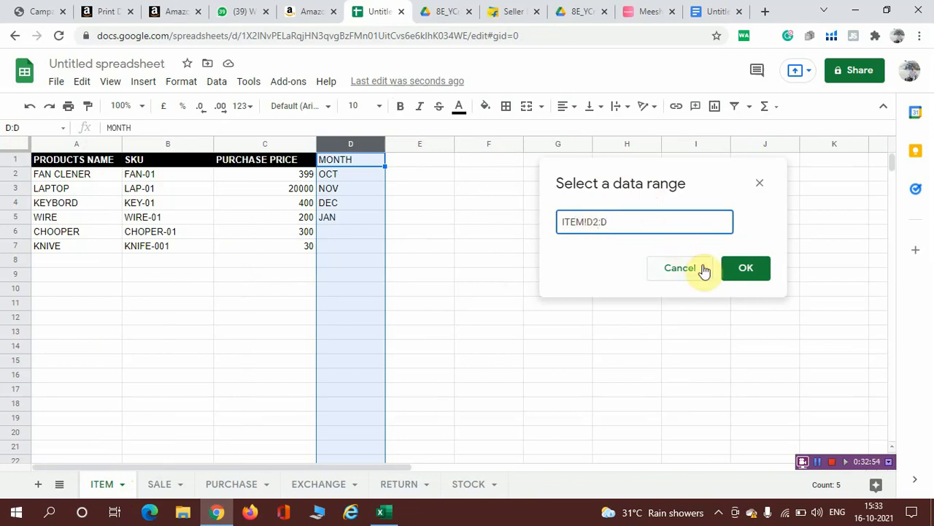
pyautogui.click(744, 268)
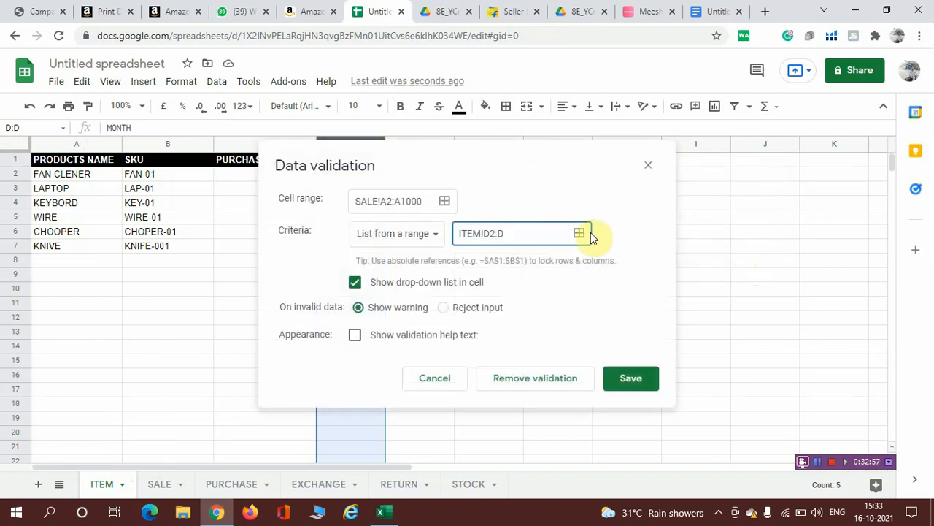
# Step: Save the validation with List from a range as its criteria and check the month choices in SALE cell A2
pyautogui.click(410, 239)
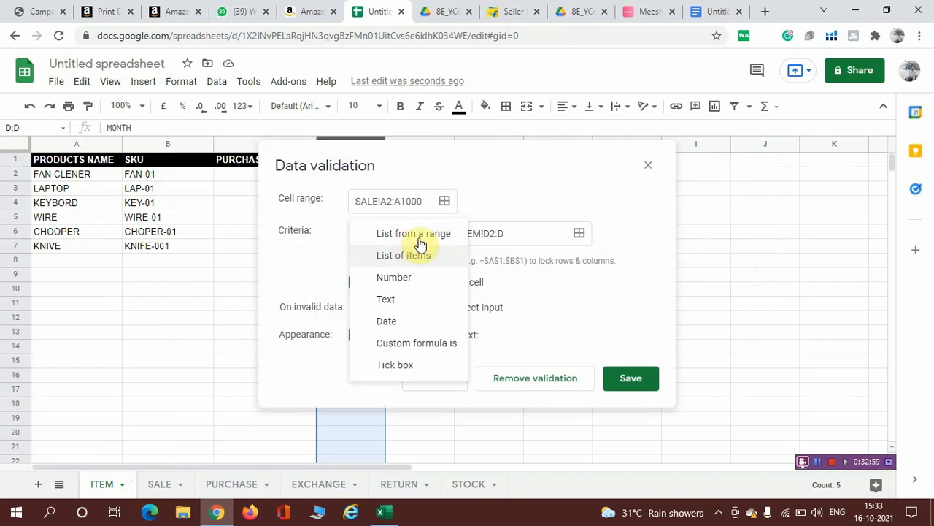
pyautogui.click(413, 238)
pyautogui.click(621, 375)
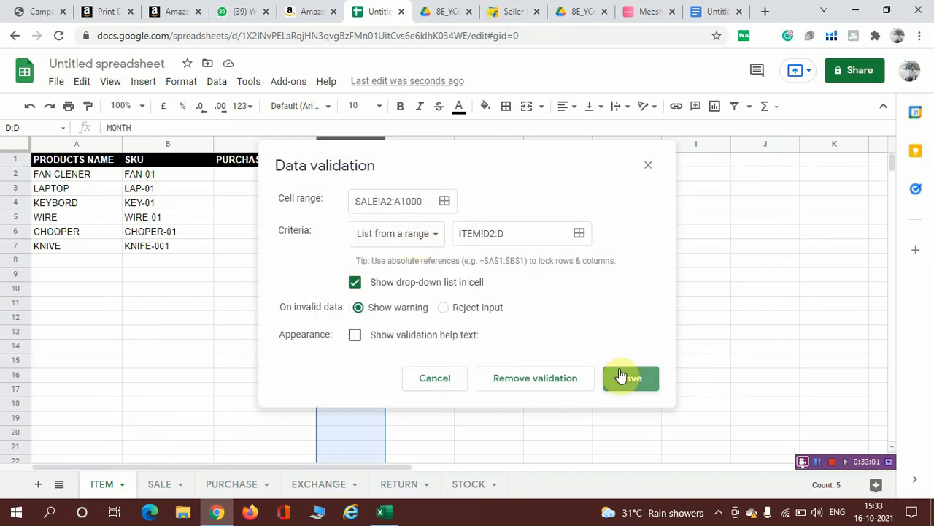
pyautogui.click(165, 488)
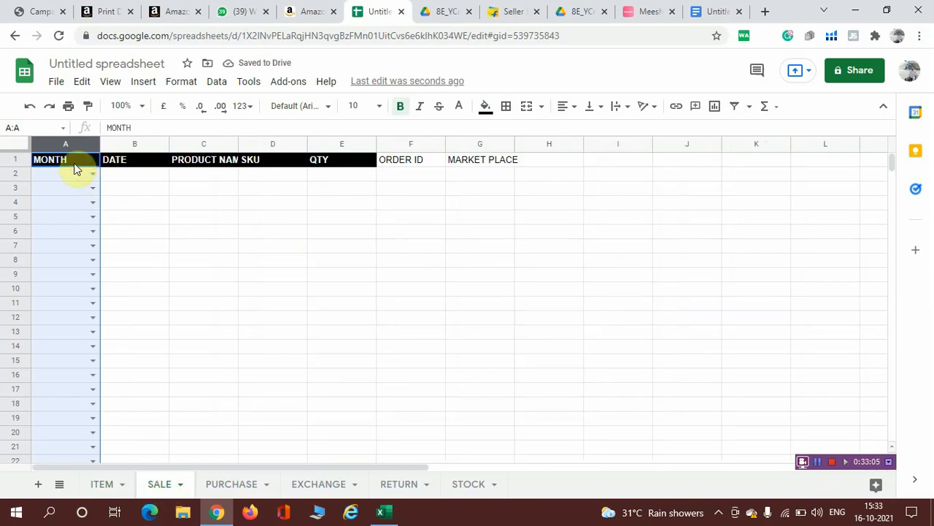
pyautogui.click(92, 174)
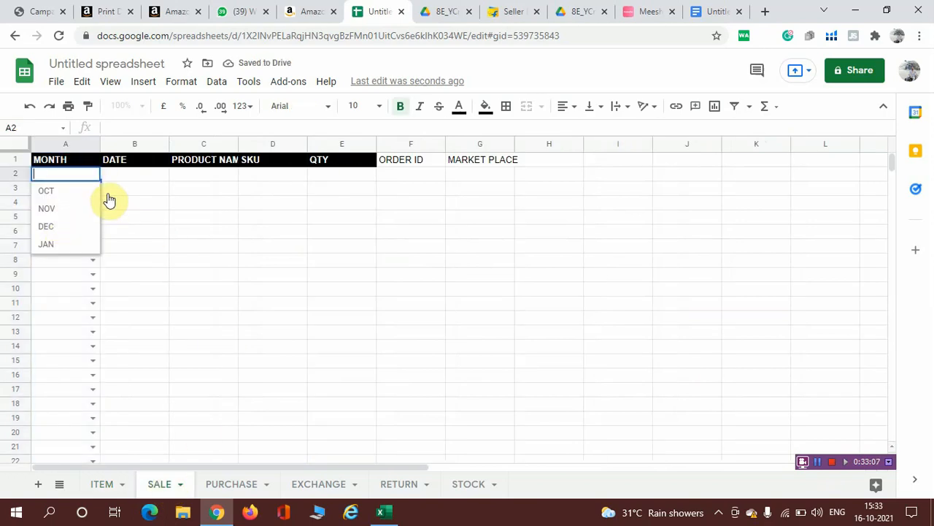
# Step: Open data validation for the DATE column of the SALE sheet and set its cell range to SALE!B2:B1000
pyautogui.click(132, 143)
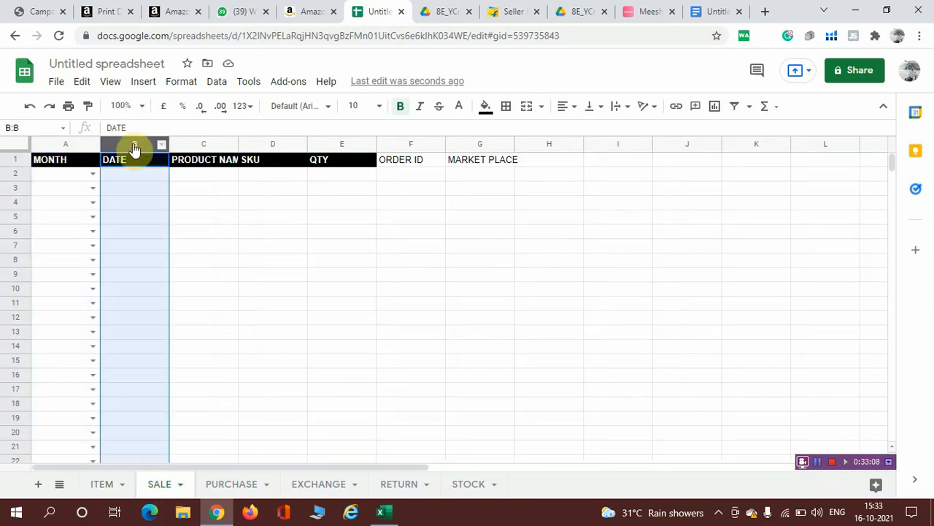
pyautogui.click(219, 82)
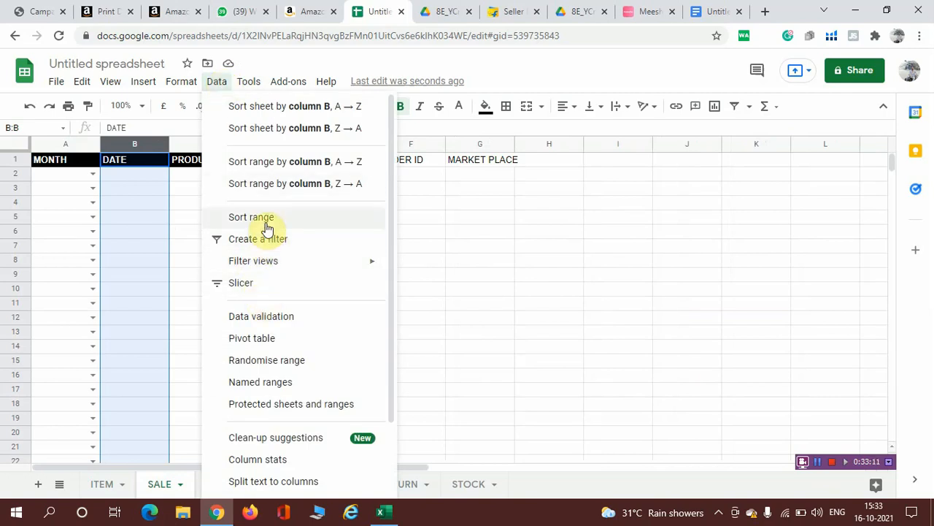
pyautogui.click(262, 317)
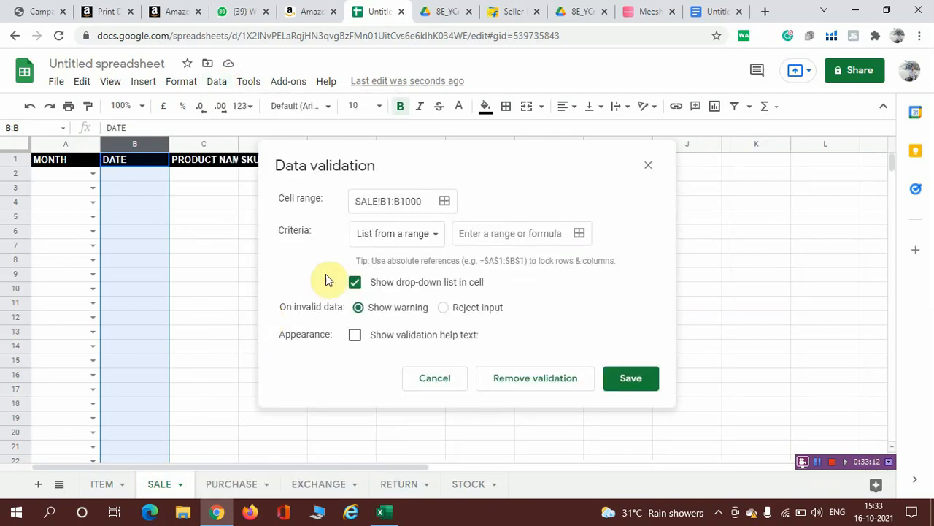
pyautogui.click(392, 200)
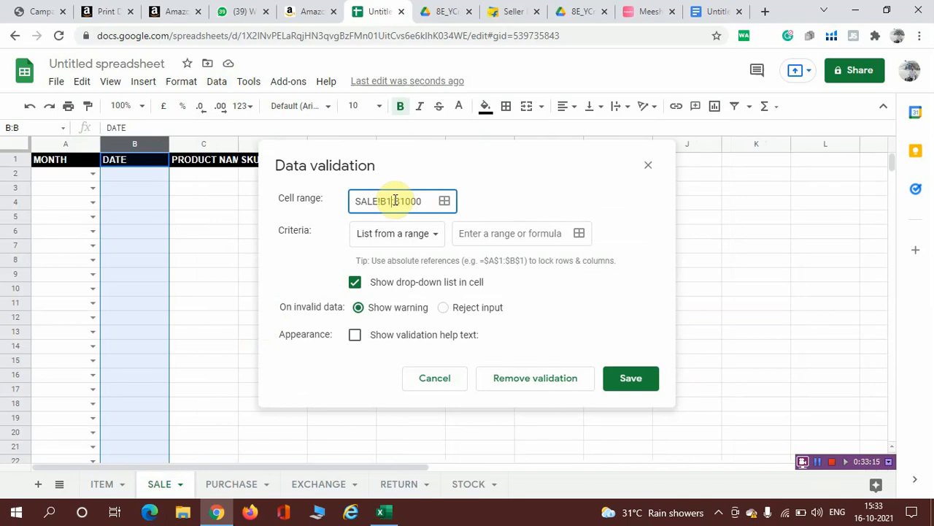
pyautogui.write('2')
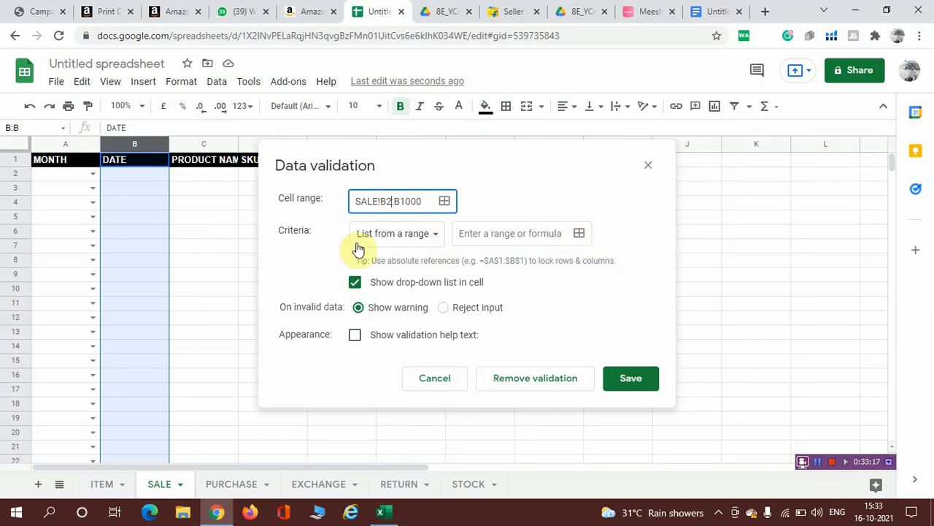
# Step: Require a valid date in the DATE cells, save the validation, and check the date picker in SALE cell B2
pyautogui.click(432, 241)
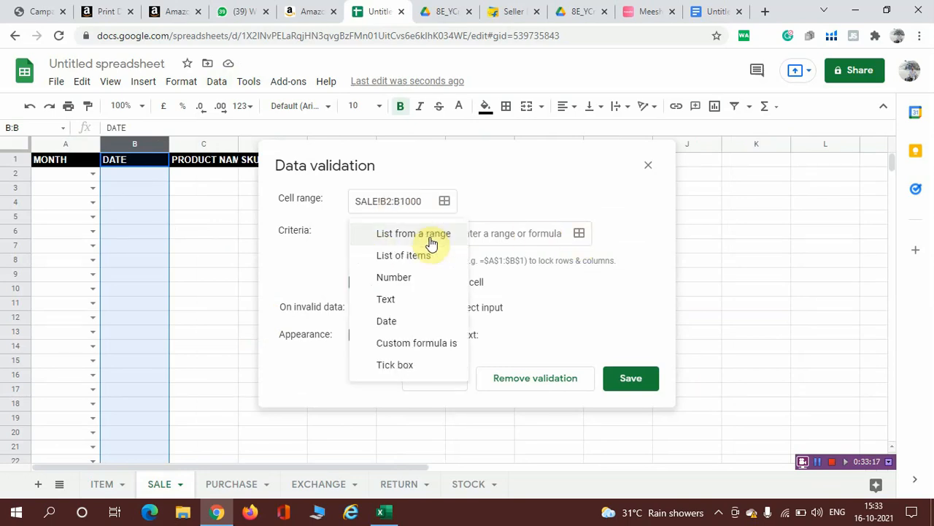
pyautogui.click(411, 321)
pyautogui.click(652, 337)
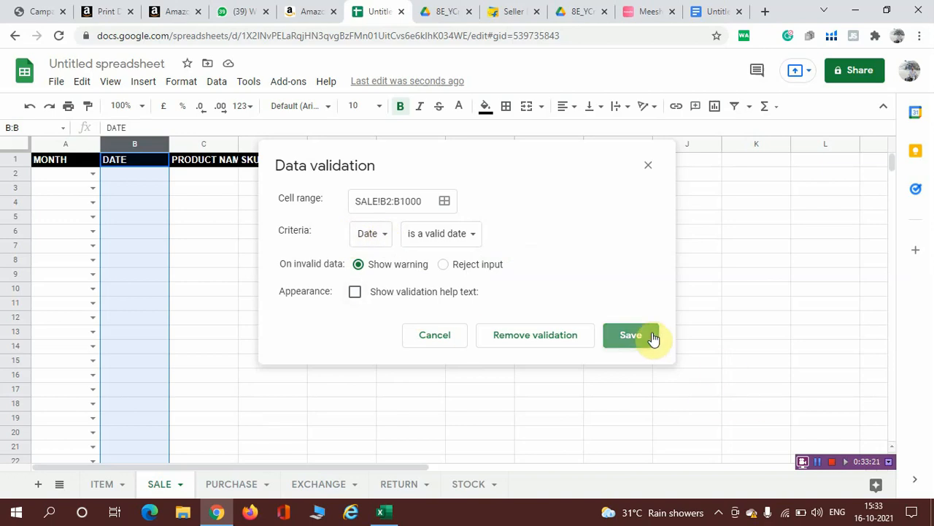
pyautogui.doubleClick(142, 173)
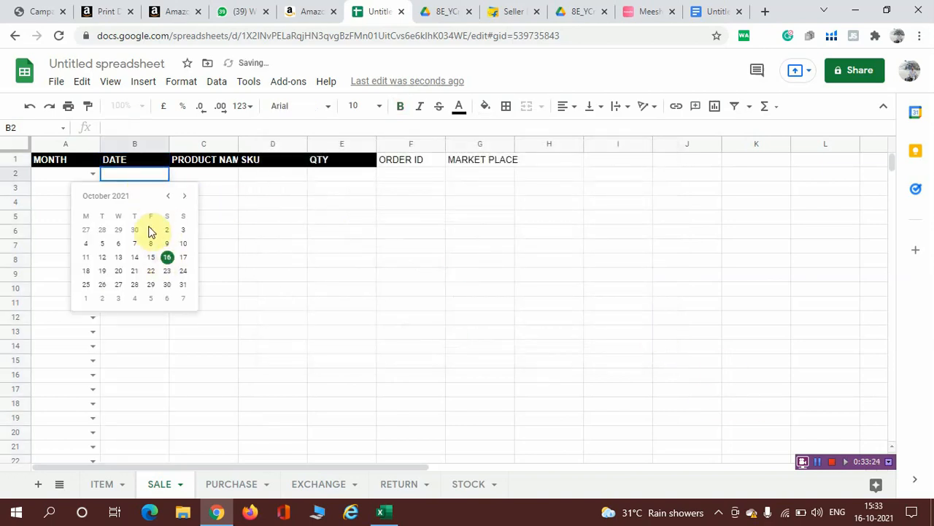
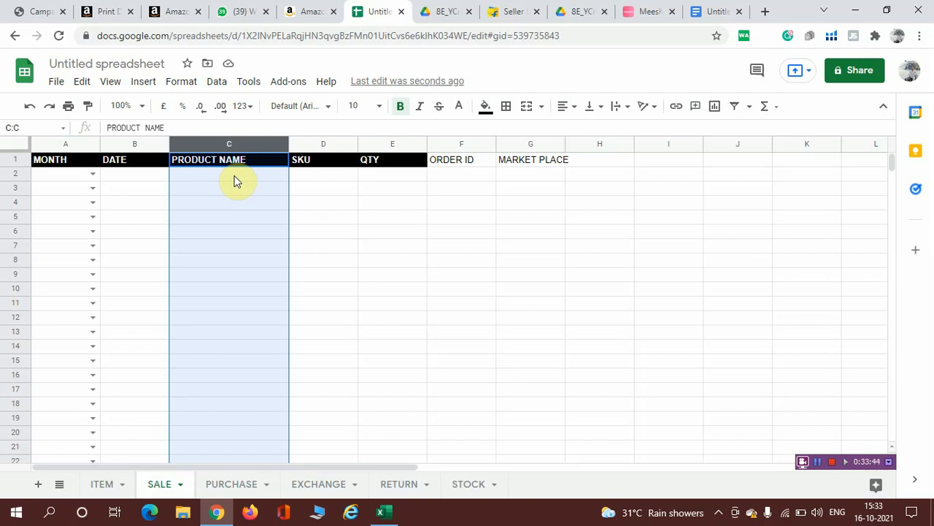
# Step: Move the SKU column of the SALE sheet in front of the PRODUCT NAME column
pyautogui.click(350, 233)
pyautogui.click(315, 143)
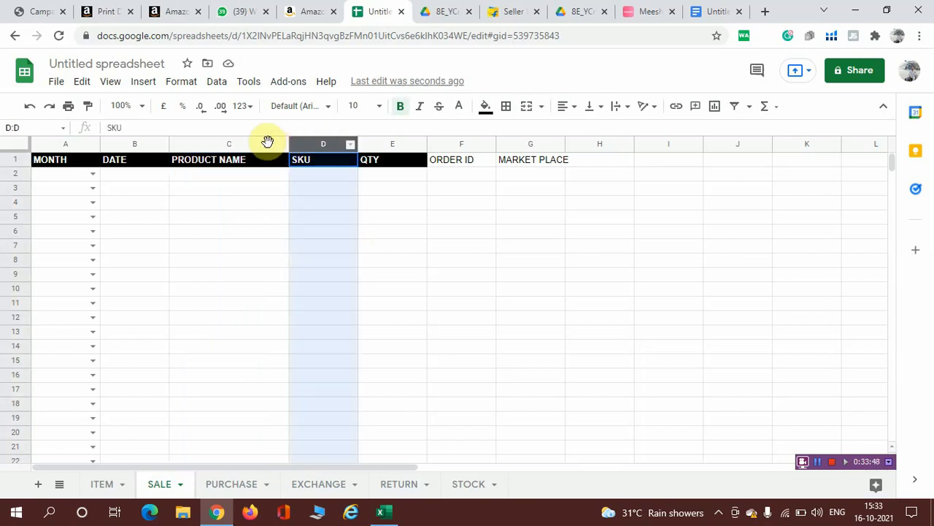
pyautogui.keyDown('shift'); pyautogui.click(217, 143); pyautogui.keyUp('shift')
pyautogui.click(434, 234)
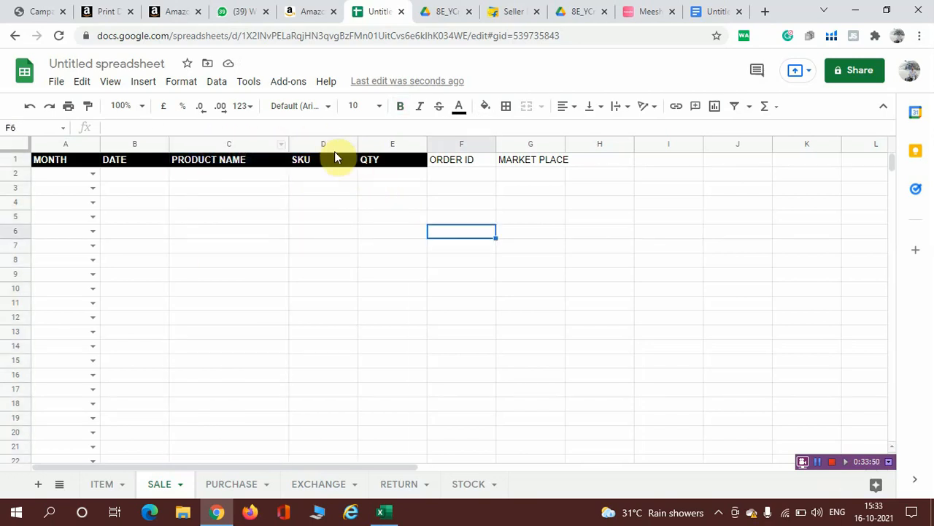
pyautogui.click(328, 144)
pyautogui.moveTo(325, 144); pyautogui.dragTo(229, 139)
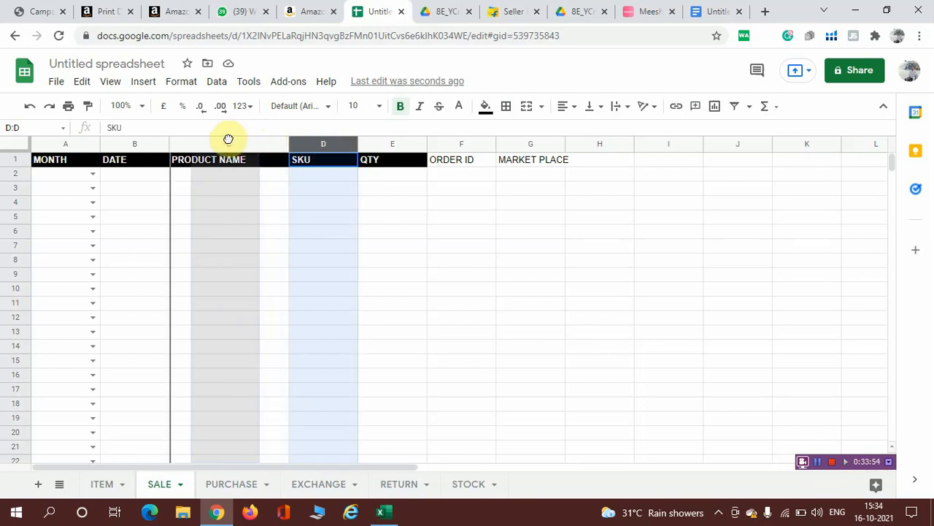
pyautogui.moveTo(229, 138); pyautogui.dragTo(226, 139)
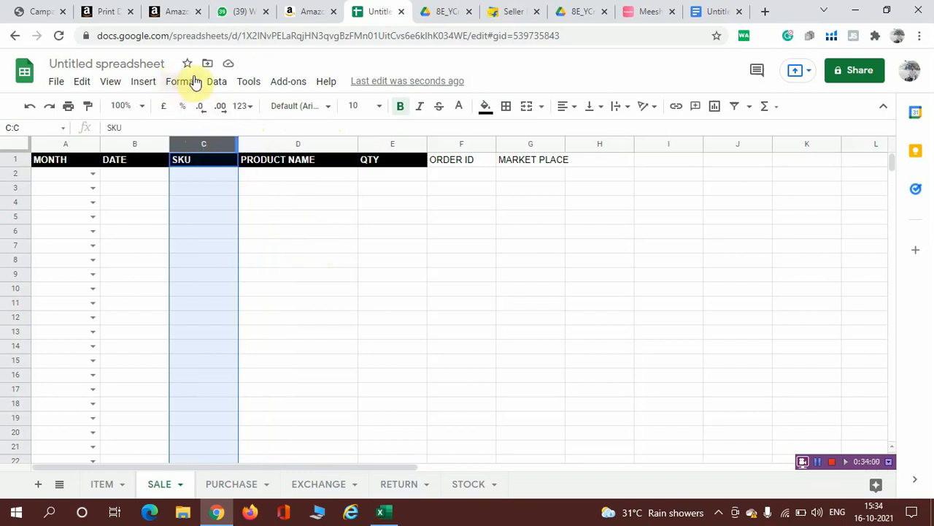
# Step: Open data validation for the SKU column of the SALE sheet and set its cell range to SALE!C2:C1000
pyautogui.click(216, 82)
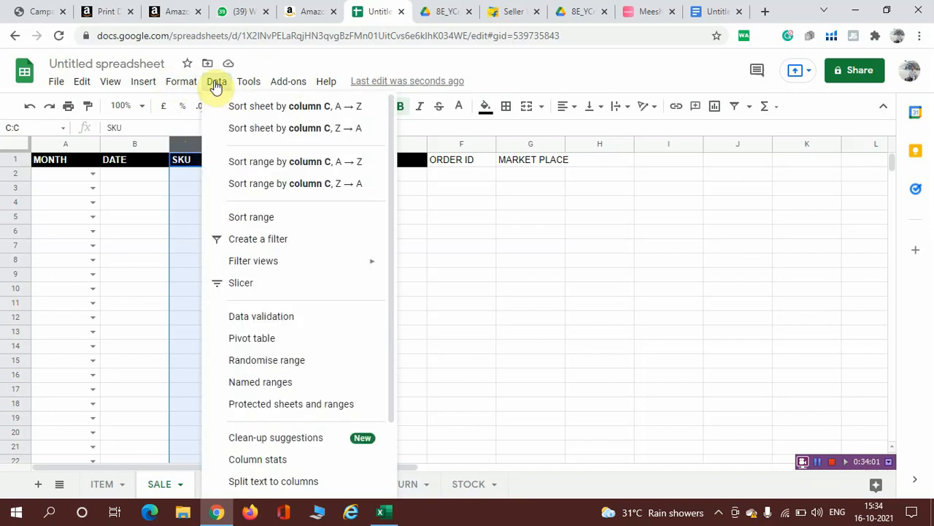
pyautogui.click(274, 319)
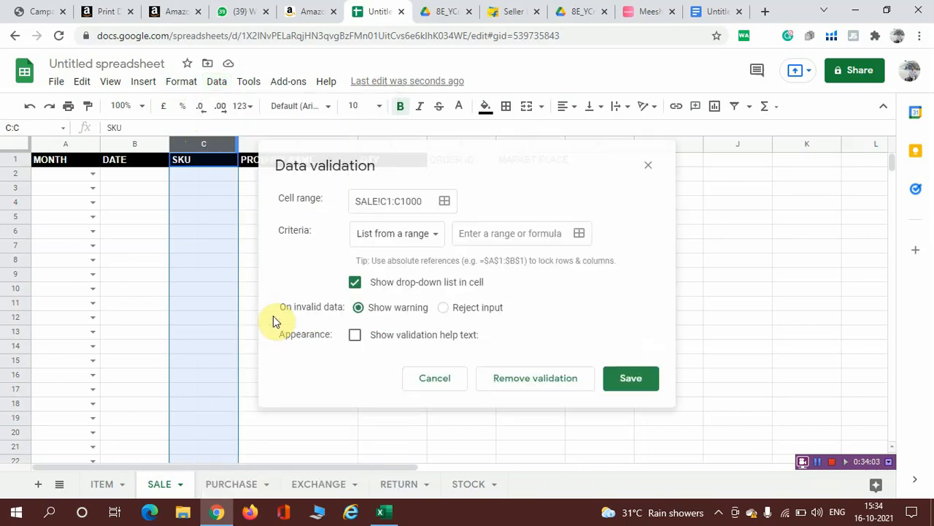
pyautogui.click(391, 200)
pyautogui.press('BackSpace')
pyautogui.write('2')
# Step: Use the SKU list on the ITEM sheet, ITEM!B2:B, as the source range of the validation list
pyautogui.click(579, 235)
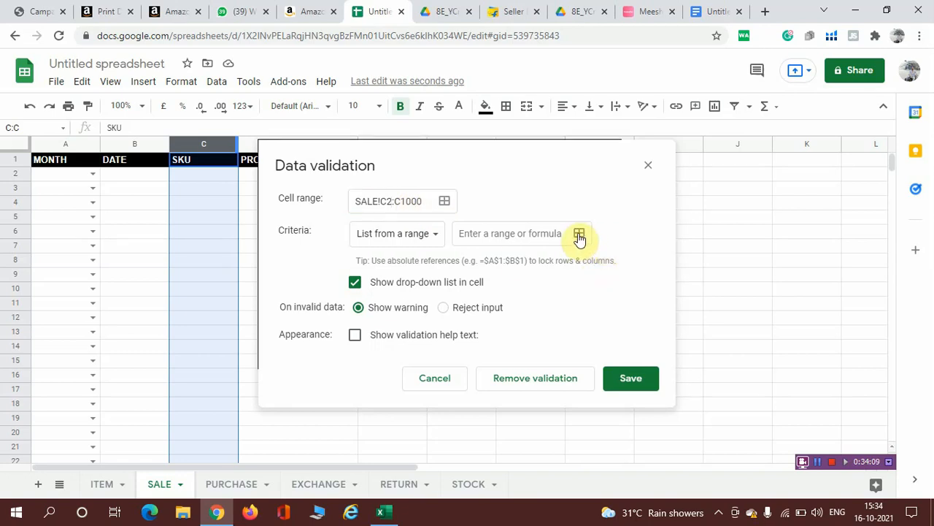
pyautogui.click(105, 484)
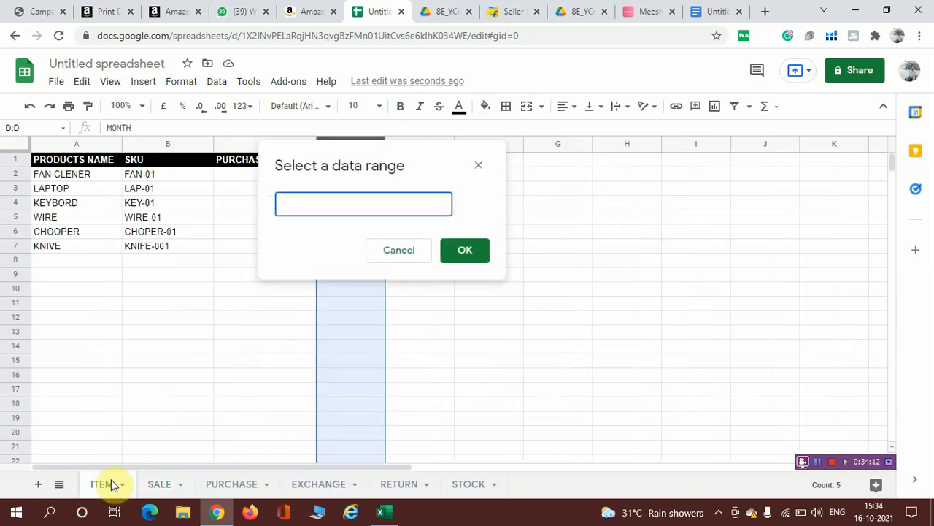
pyautogui.click(163, 144)
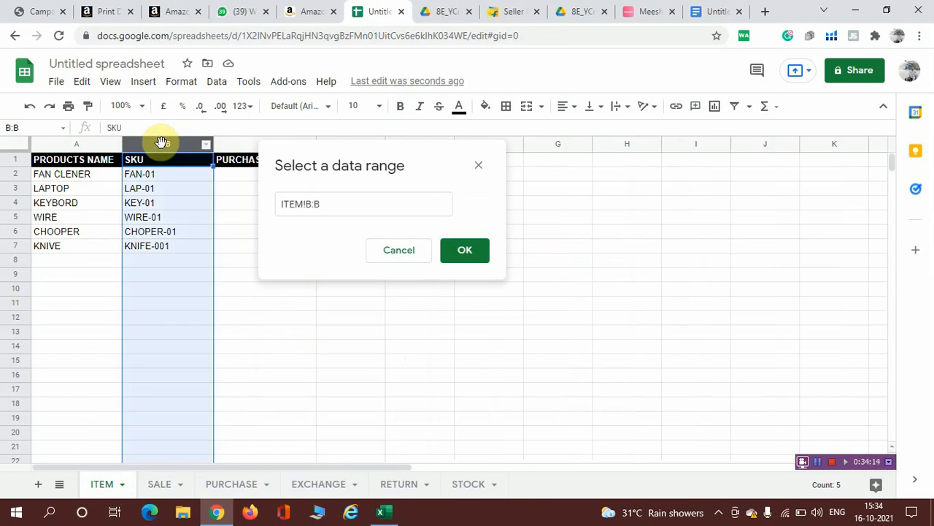
pyautogui.click(310, 204)
pyautogui.write('2')
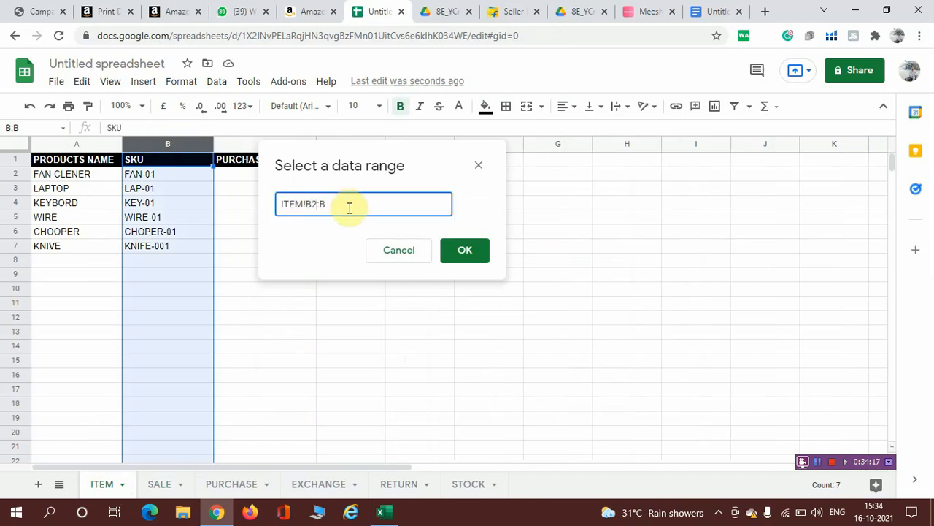
pyautogui.click(460, 252)
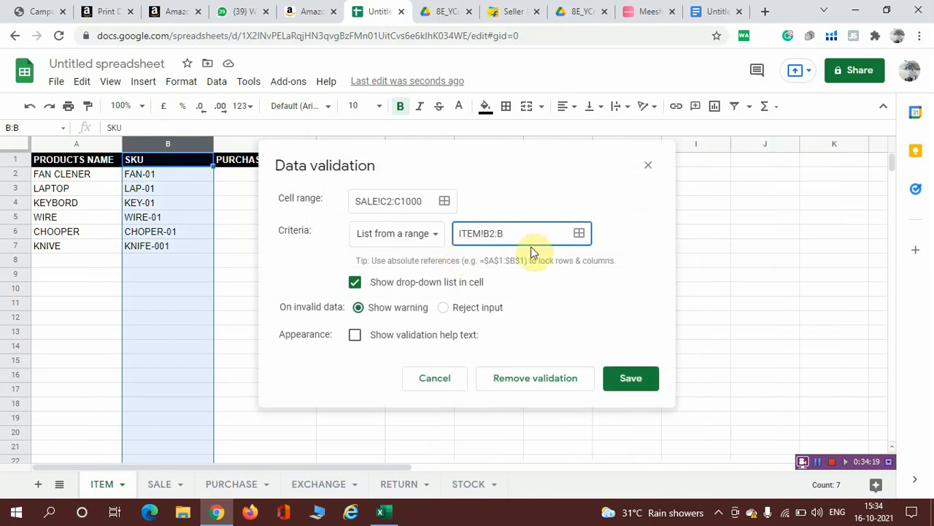
# Step: Save the SKU validation and choose WIRE-01 in cell C2 of the SALE sheet
pyautogui.click(639, 383)
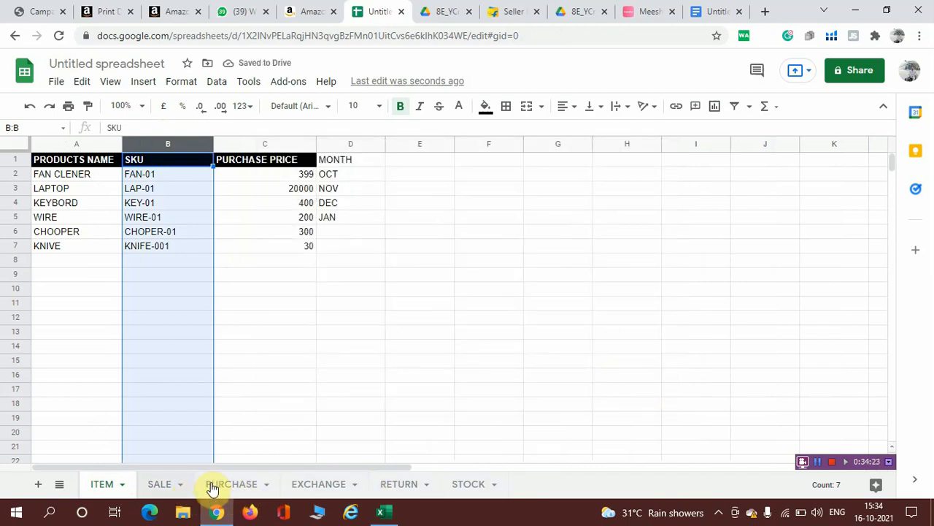
pyautogui.click(168, 486)
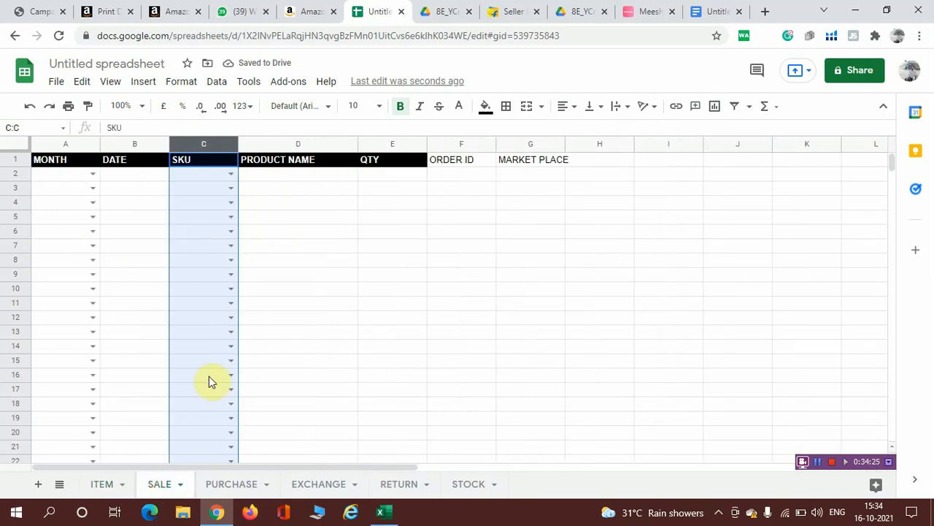
pyautogui.click(232, 176)
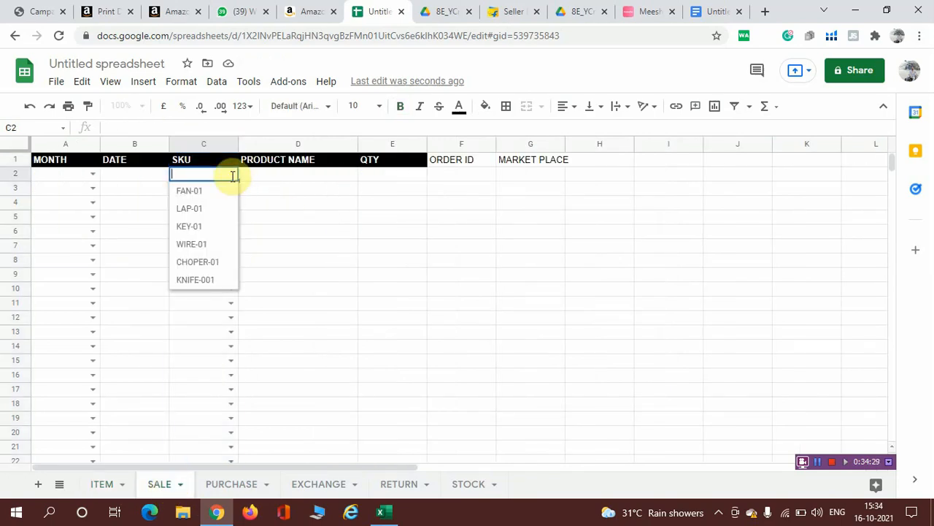
pyautogui.click(191, 243)
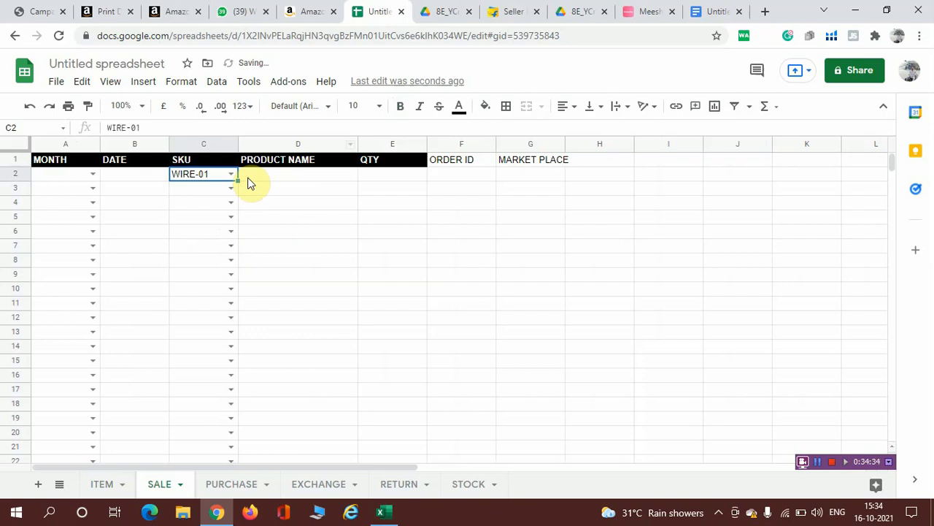
# Step: Start a VLOOKUP formula in PRODUCT NAME cell D2 of the SALE sheet with C2 as the search key
pyautogui.click(305, 173)
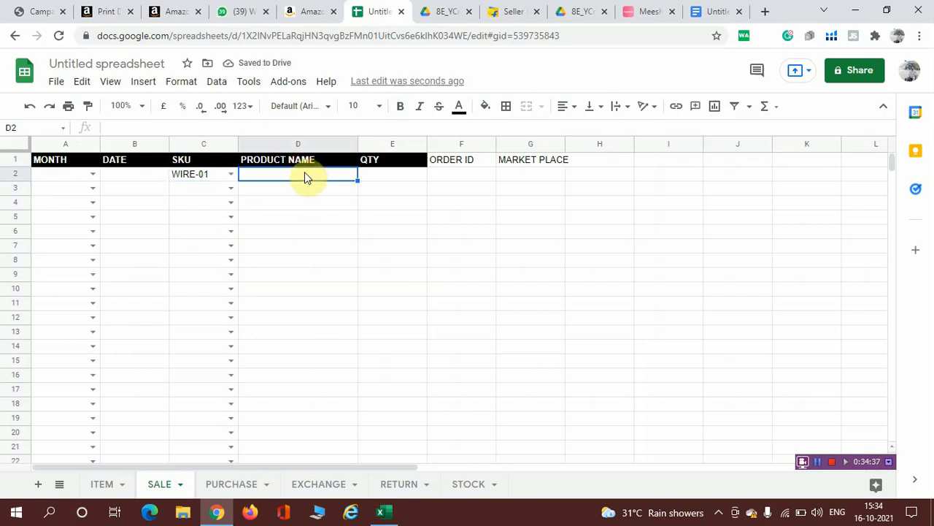
pyautogui.write('=V00')
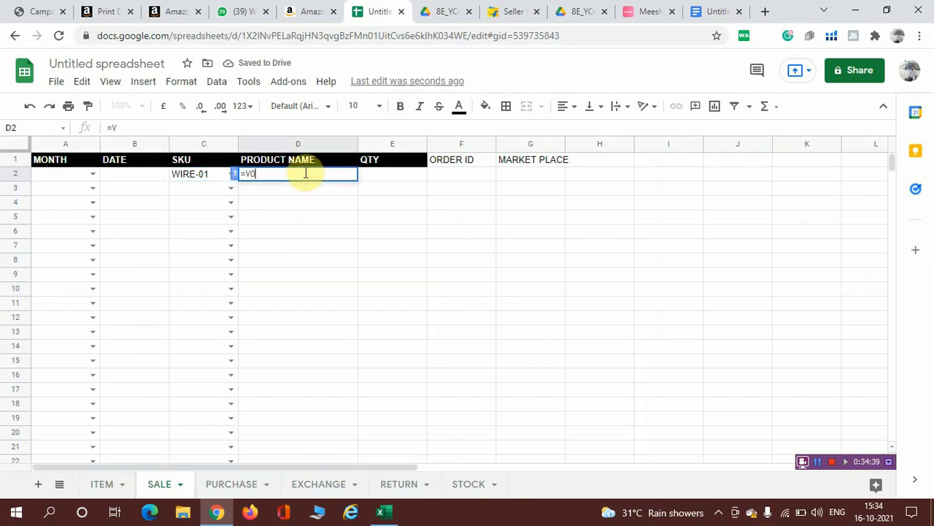
pyautogui.press('BackSpace')
pyautogui.press('BackSpace')
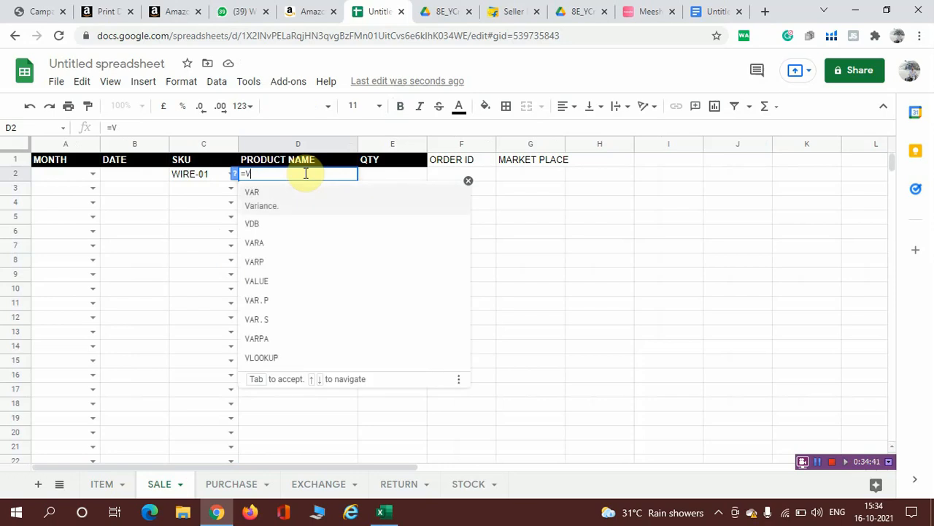
pyautogui.write('L')
pyautogui.click(307, 207)
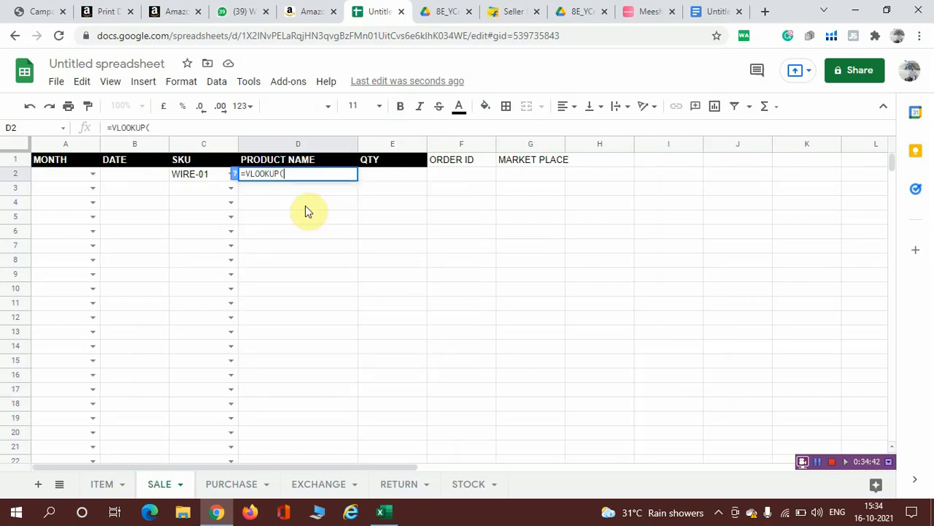
pyautogui.click(211, 175)
pyautogui.click(103, 488)
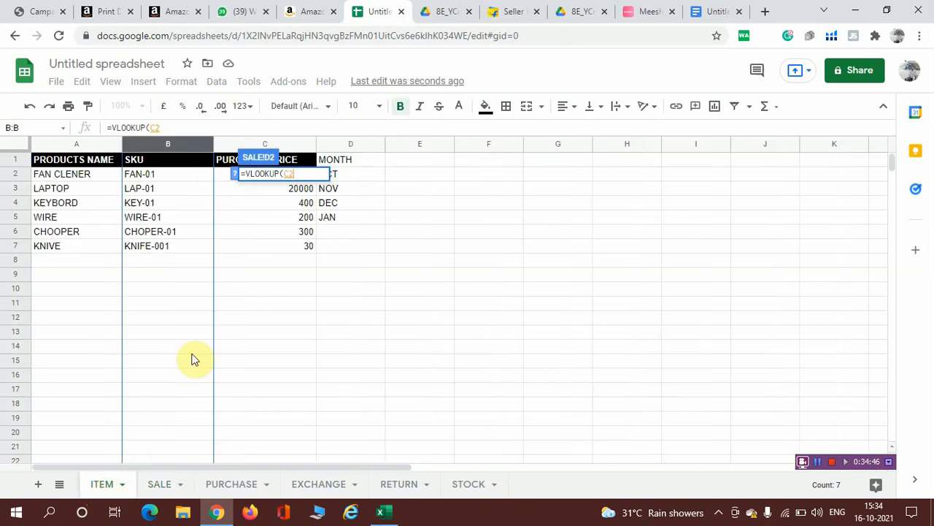
pyautogui.write(',')
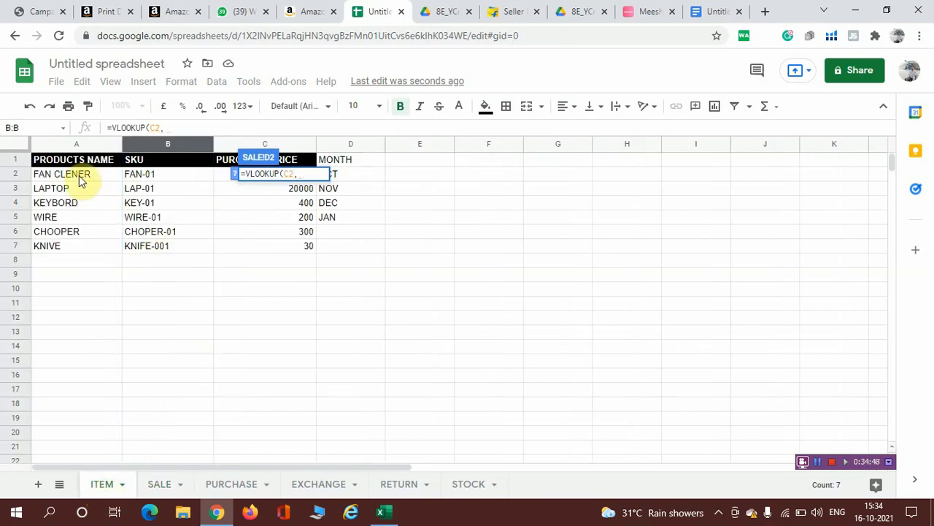
# Step: Try to complete the VLOOKUP with the range ITEM!A:C, column index 1 and 0 for an exact match
pyautogui.click(83, 146)
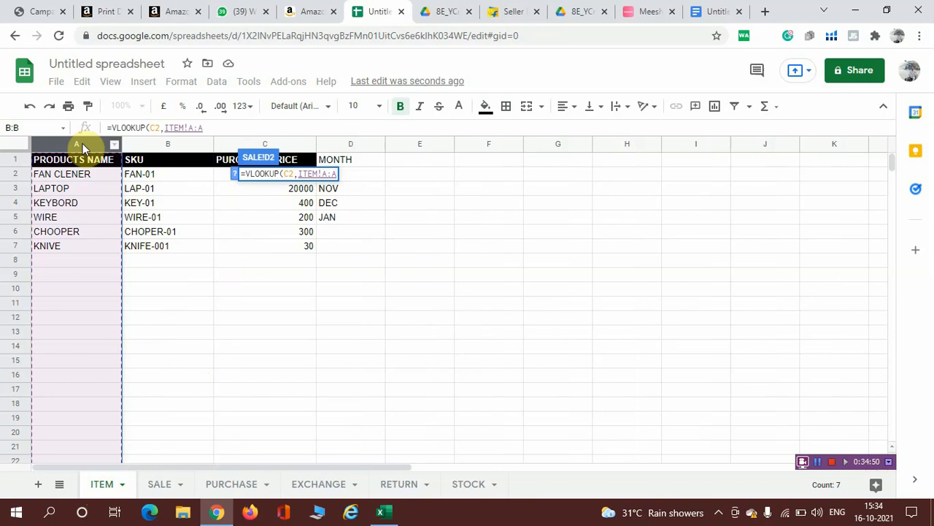
pyautogui.hotkey('shift', 'Right')
pyautogui.hotkey('shift', 'Right')
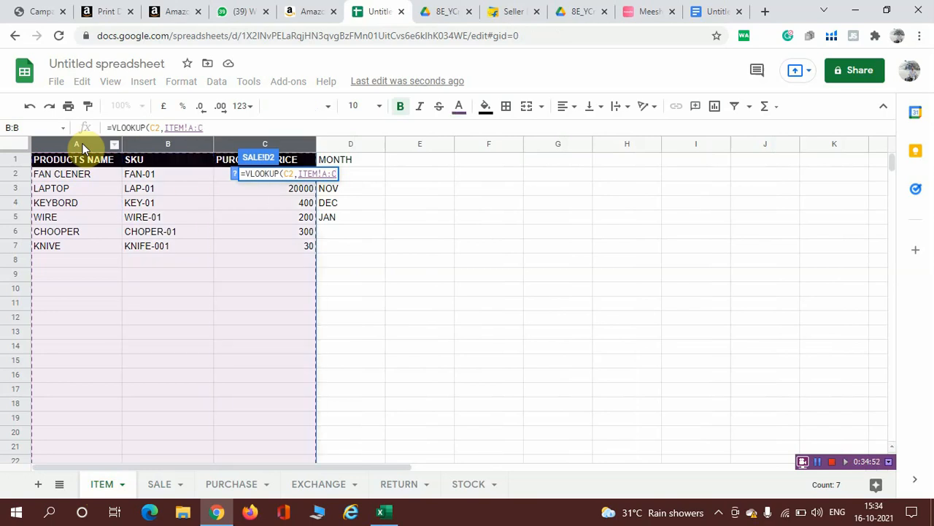
pyautogui.write(',')
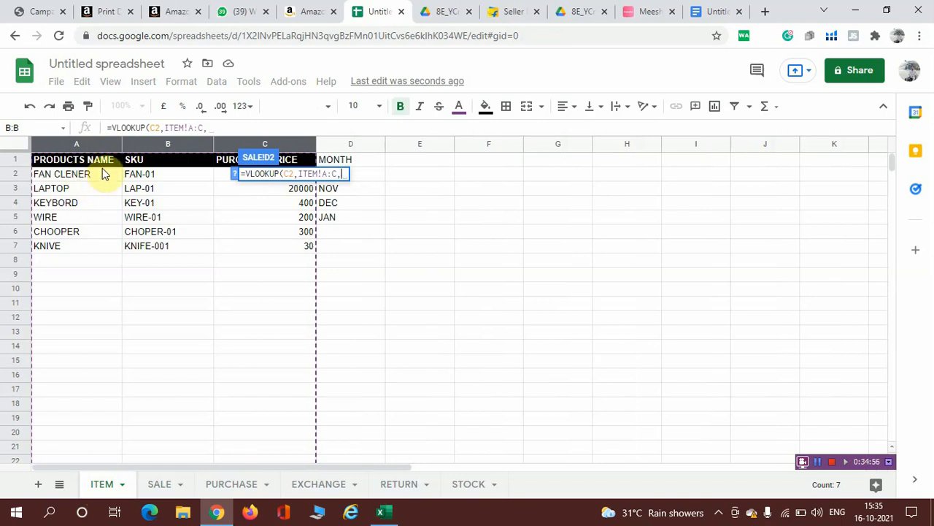
pyautogui.write('1,0')
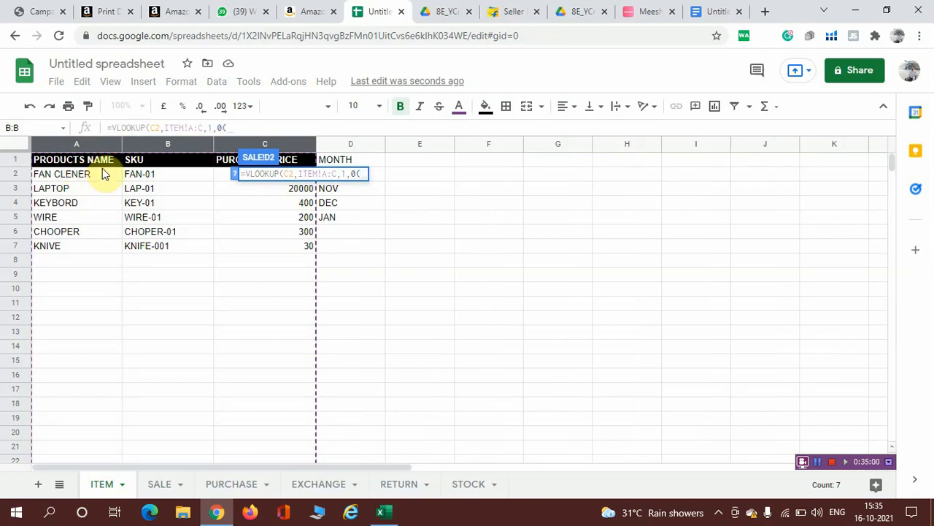
pyautogui.write(')')
pyautogui.press('Return')
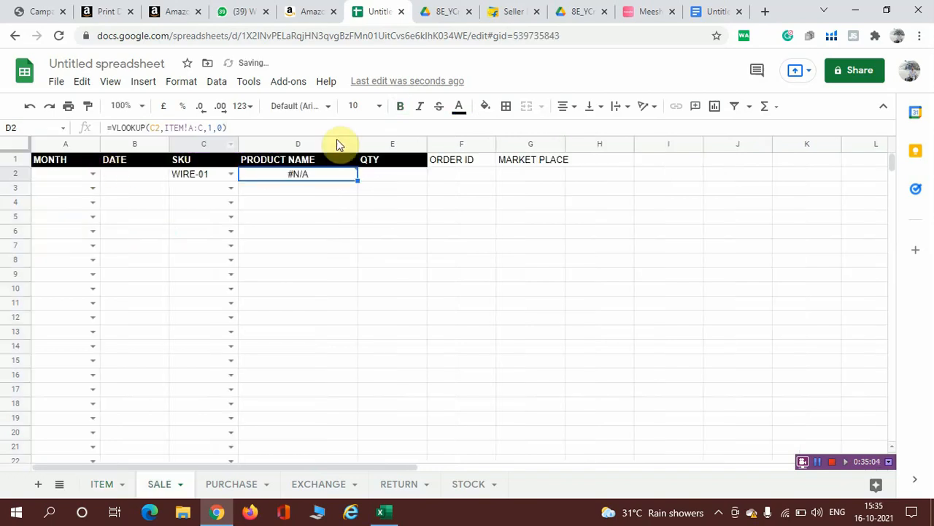
# Step: Examine the lookup result in SALE cell D2 and compare it with the column order on the ITEM sheet
pyautogui.moveTo(294, 179)
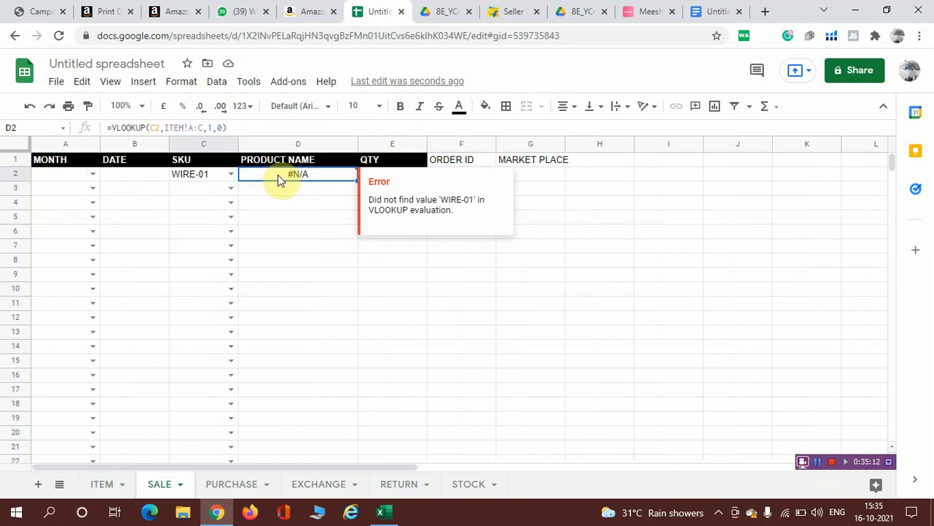
pyautogui.click(97, 487)
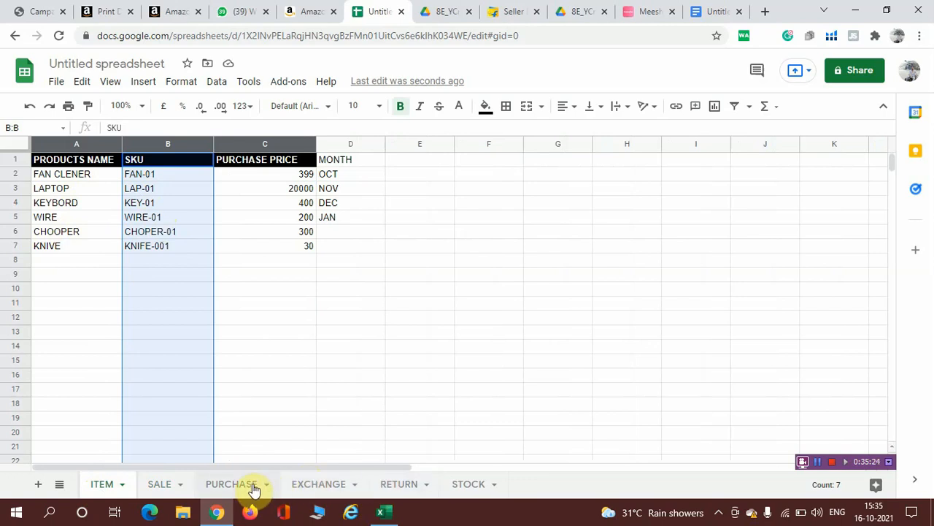
pyautogui.click(160, 486)
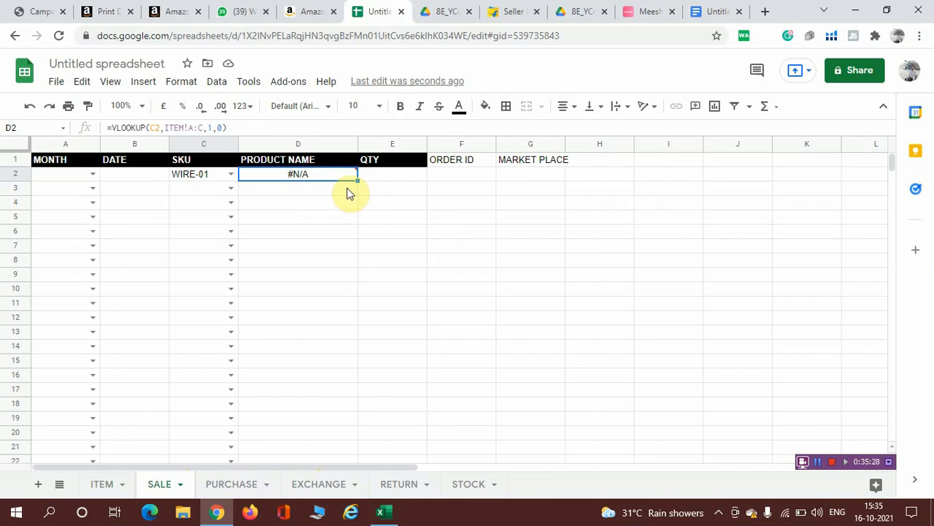
pyautogui.write('=VL00')
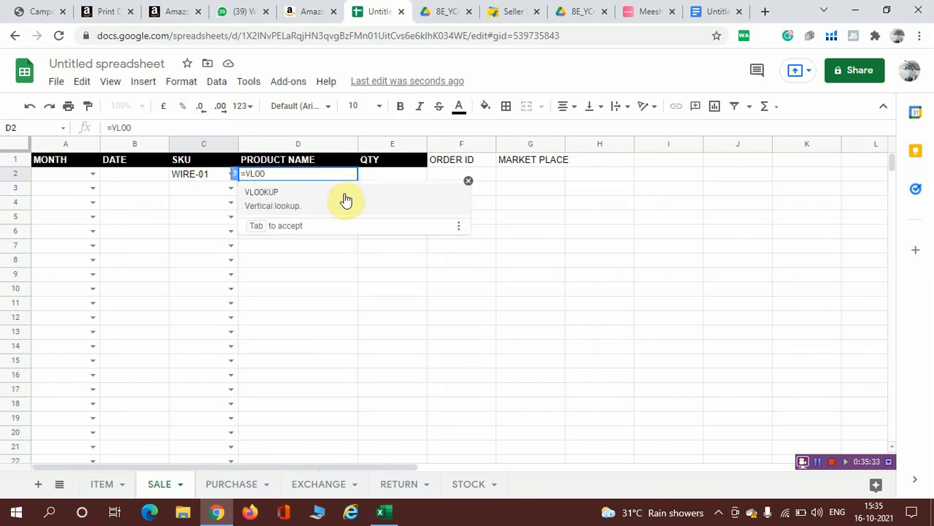
pyautogui.click(346, 200)
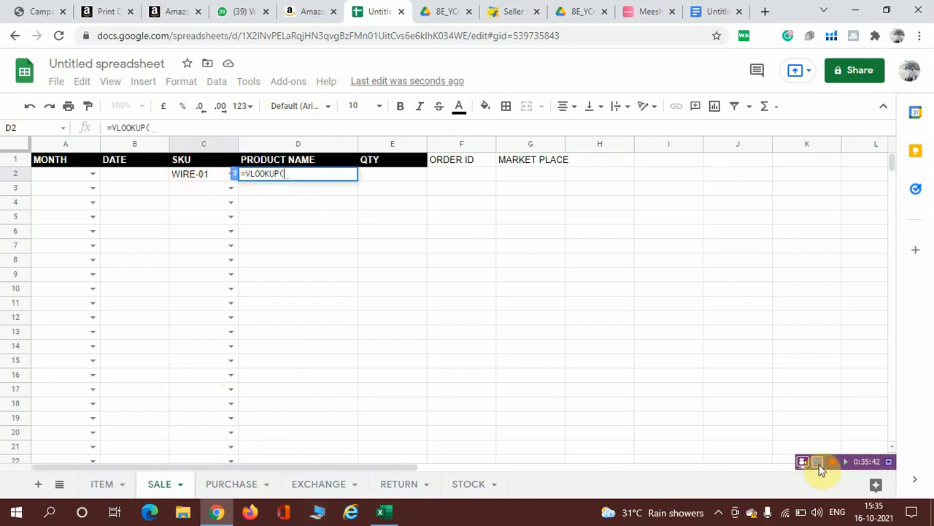
pyautogui.click(819, 464)
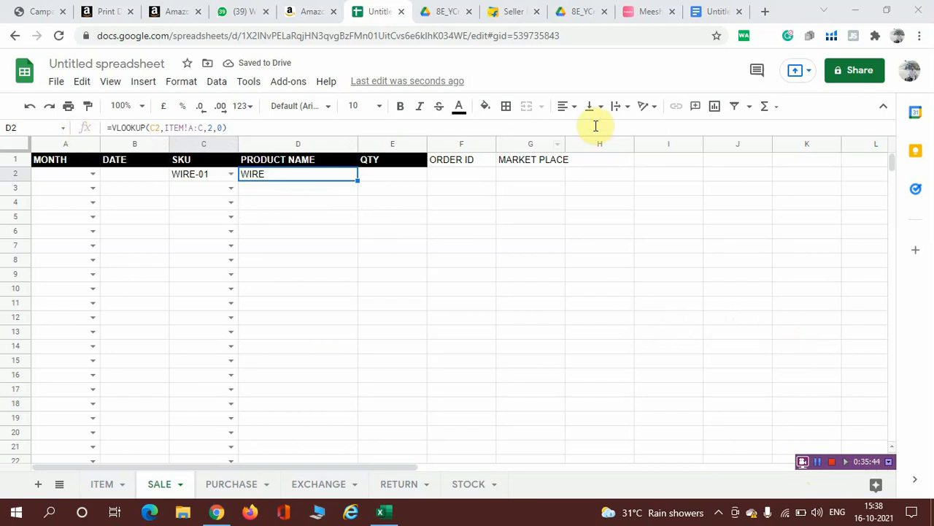
# Step: Check the ITEM sheet's columns and restart the SALE cell D2 formula as a VLOOKUP with C2 as the search key
pyautogui.click(100, 485)
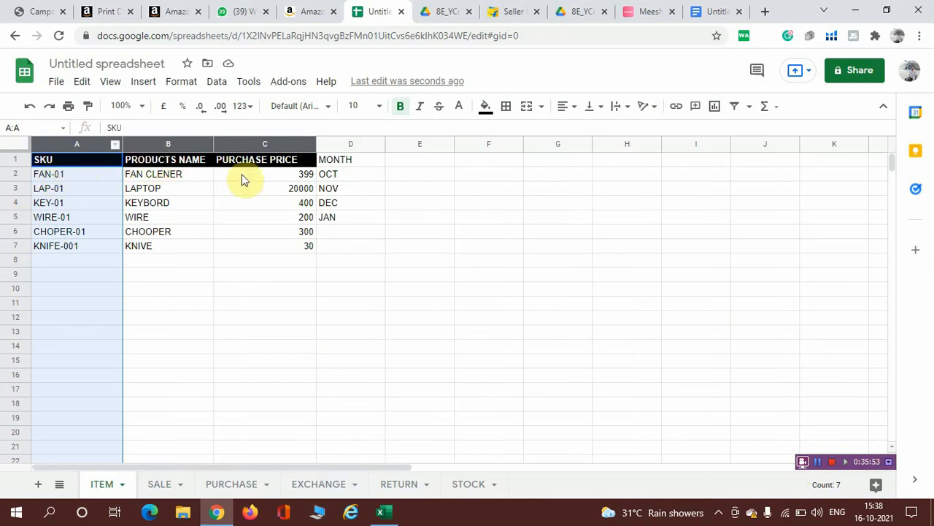
pyautogui.click(167, 485)
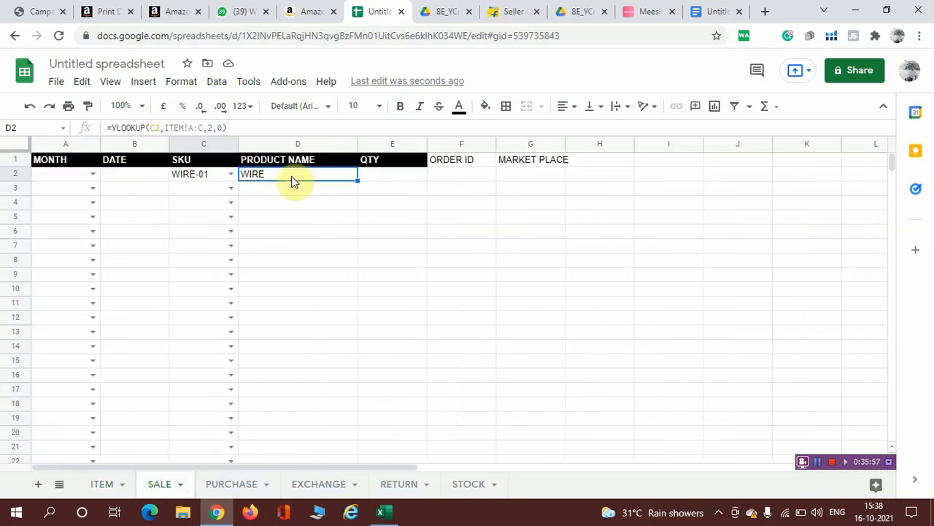
pyautogui.write('=VLO')
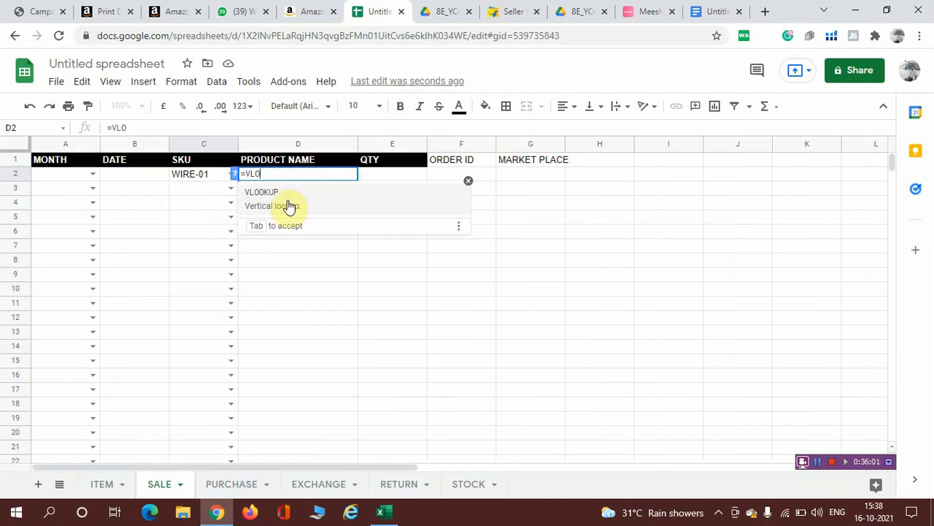
pyautogui.click(288, 205)
pyautogui.click(186, 175)
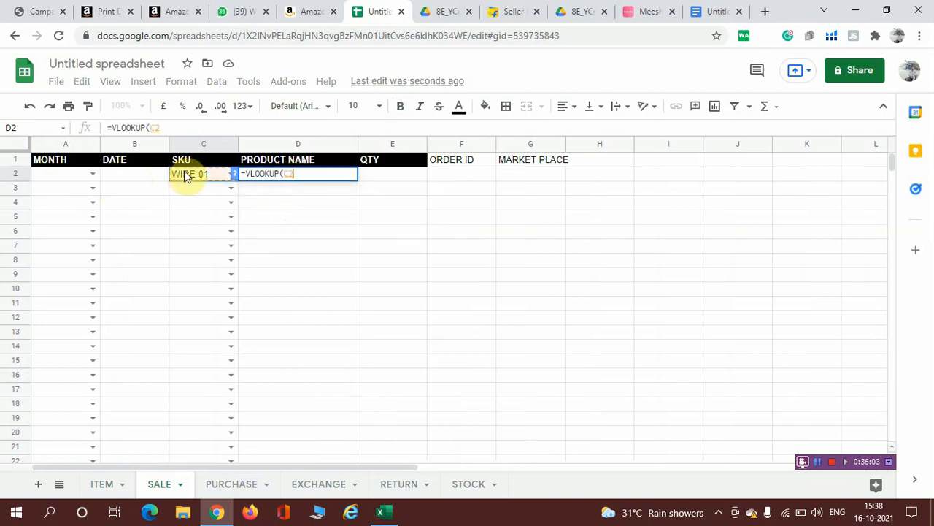
pyautogui.write(',')
# Step: Complete the D2 VLOOKUP with the range ITEM!A:C, column index 2 and 0 for an exact match
pyautogui.click(104, 484)
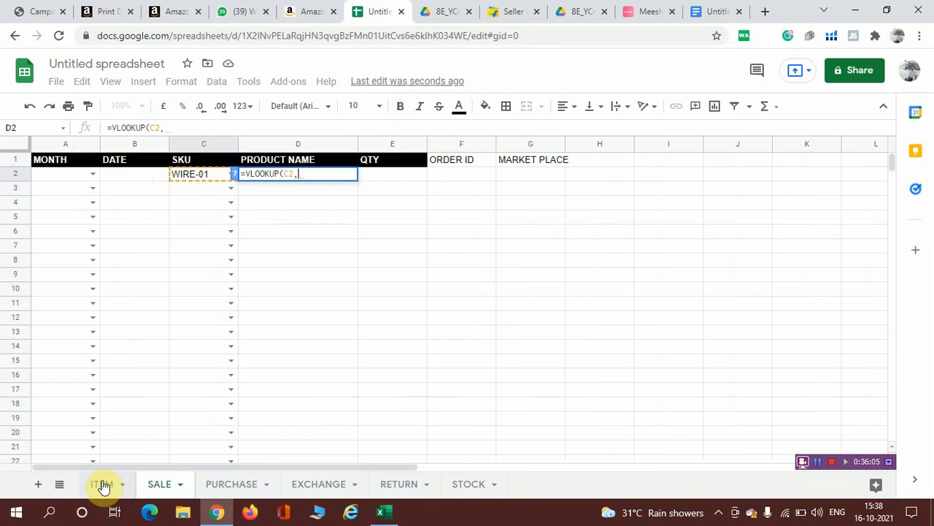
pyautogui.click(69, 146)
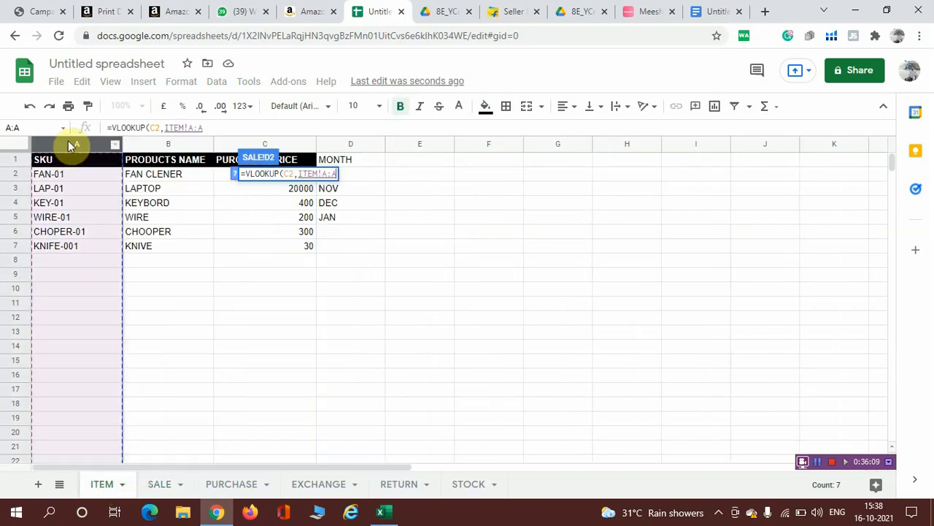
pyautogui.hotkey('shift', 'Right')
pyautogui.hotkey('shift', 'Right')
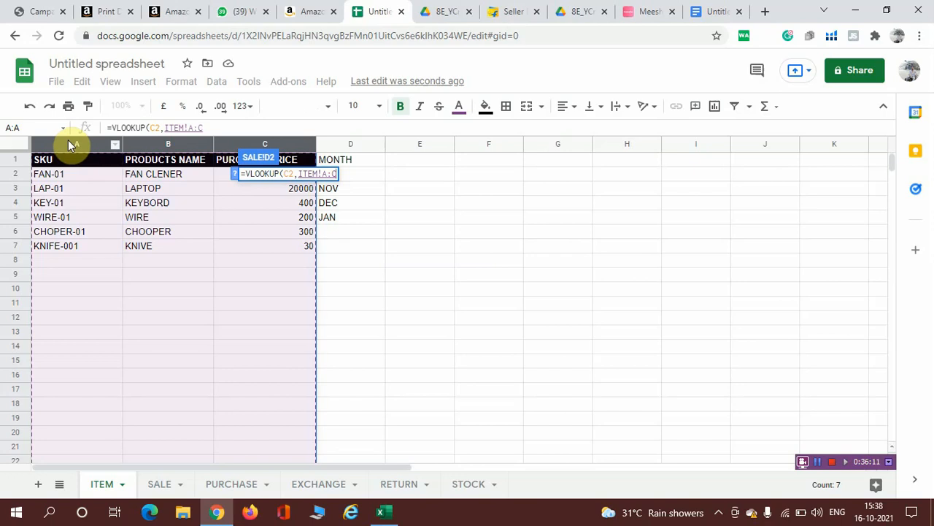
pyautogui.write(',')
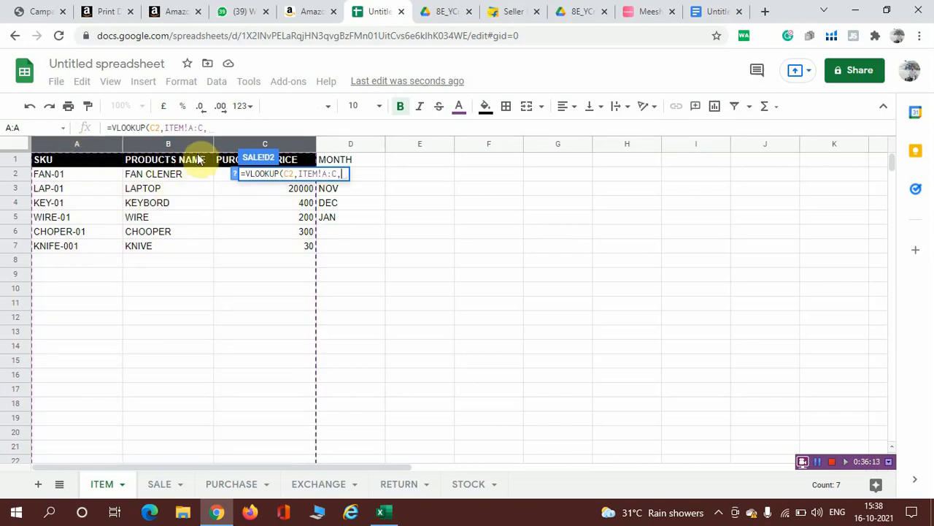
pyautogui.write('2,0')
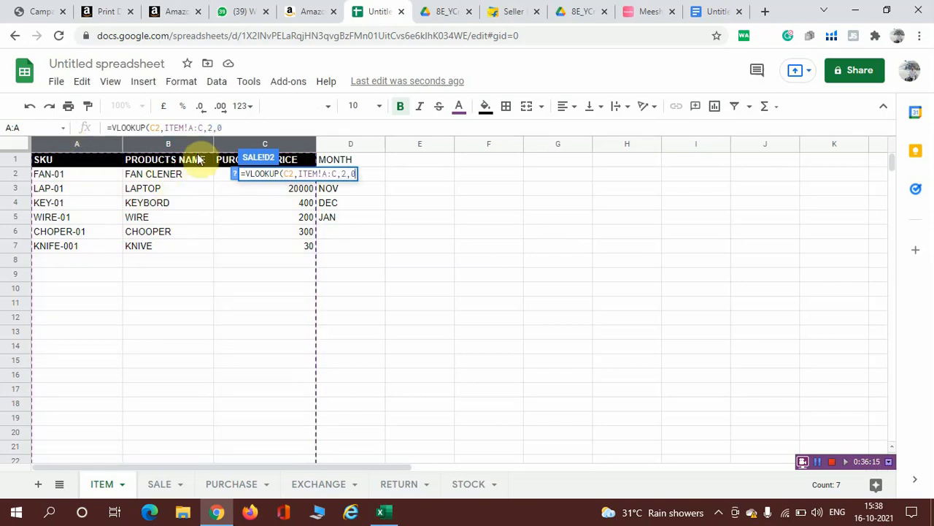
pyautogui.write(')')
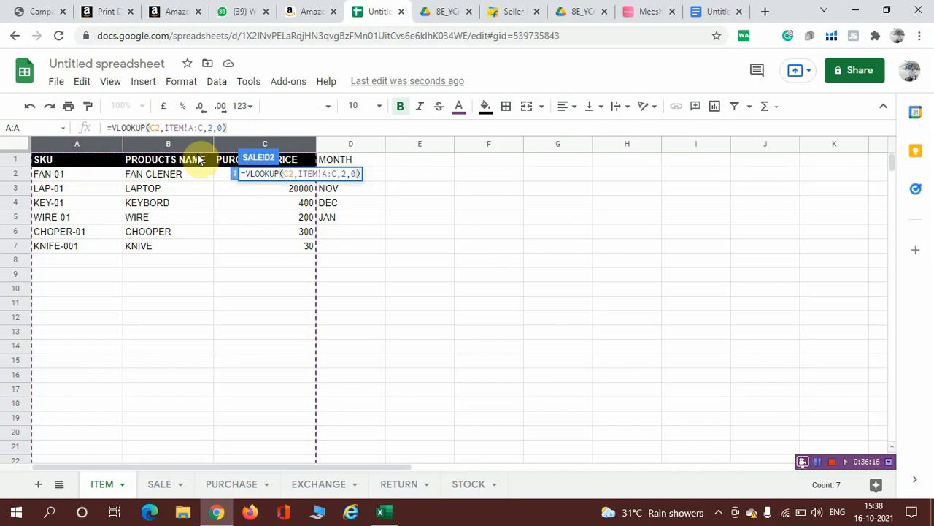
pyautogui.press('Return')
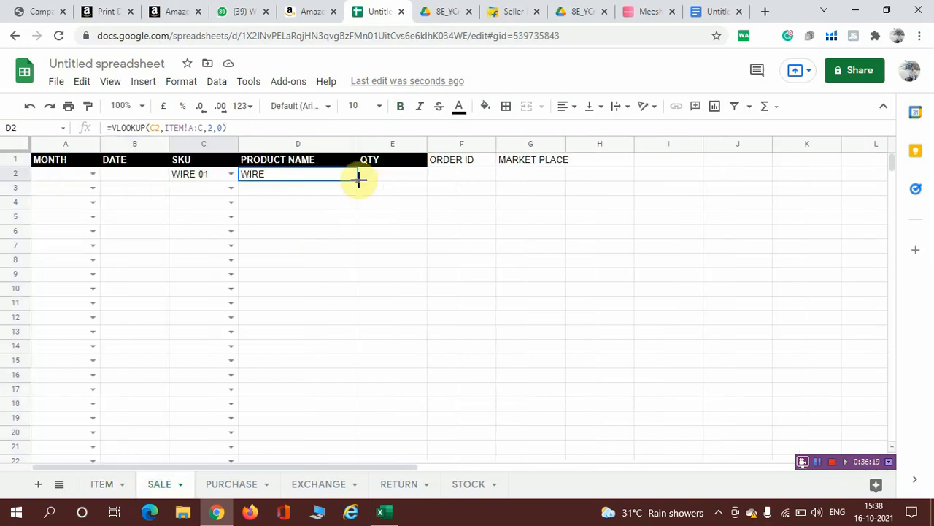
# Step: Insert IF(ISERROR( in front of the VLOOKUP in SALE cell D2
pyautogui.click(112, 128)
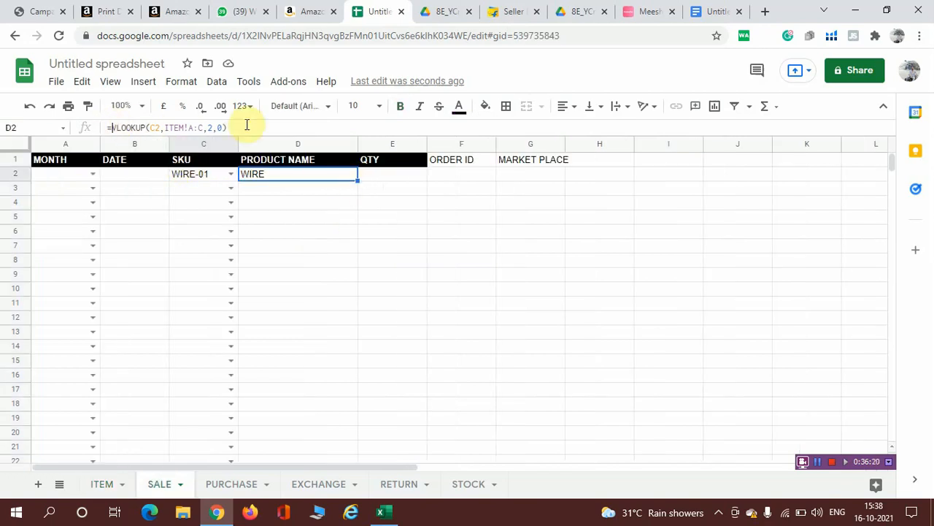
pyautogui.write('IF')
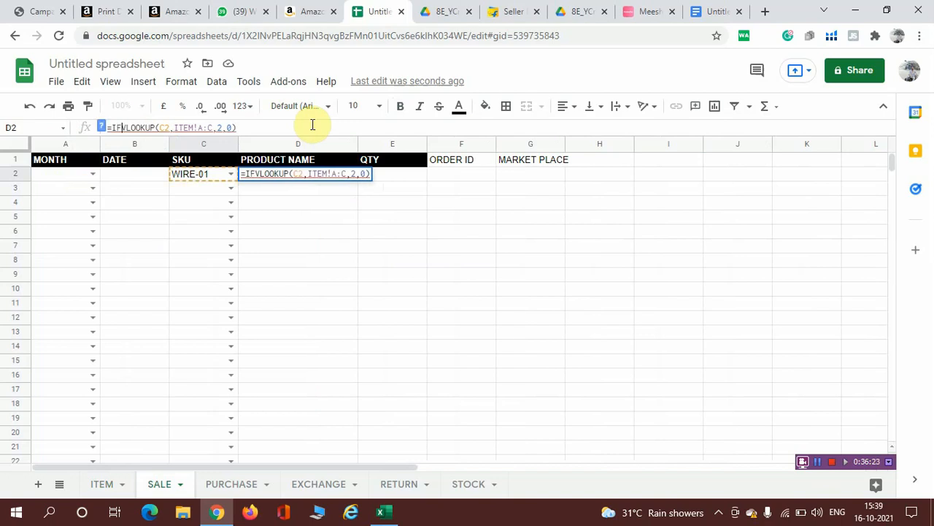
pyautogui.write('(IS')
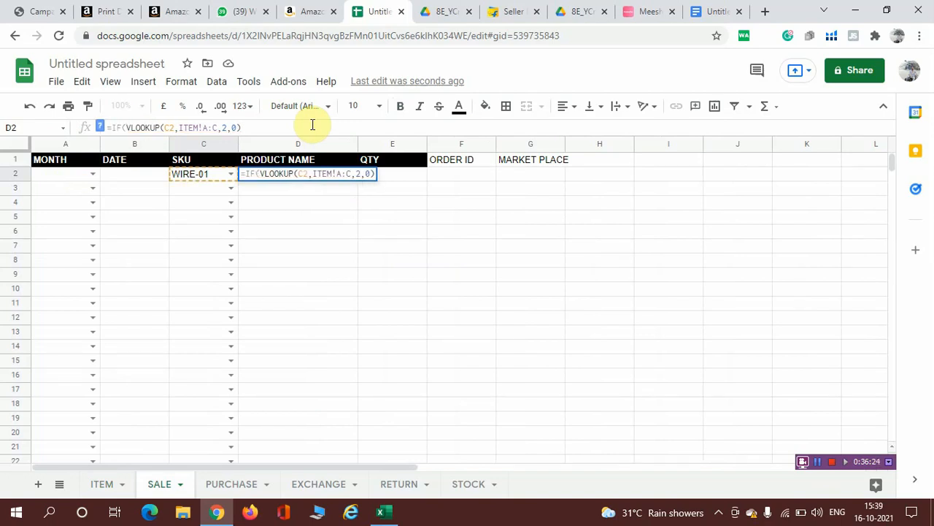
pyautogui.write('E')
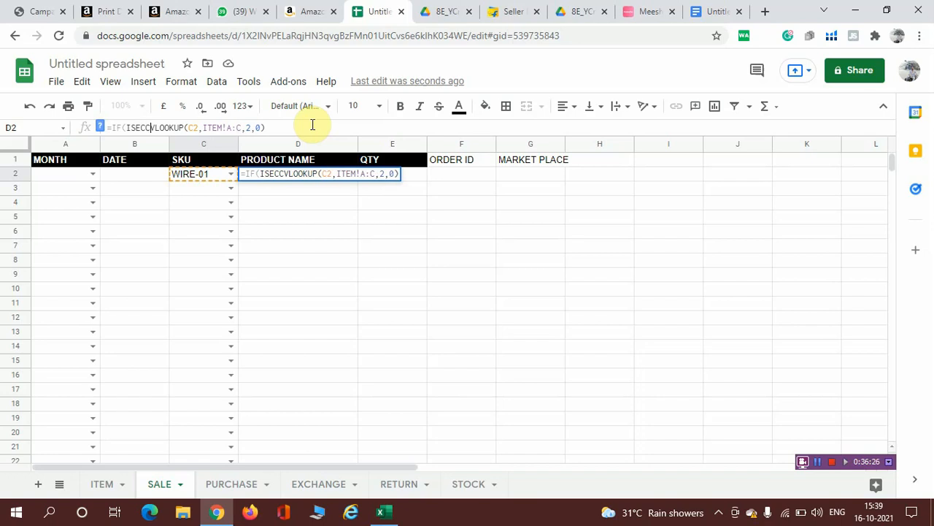
pyautogui.write('RROR')
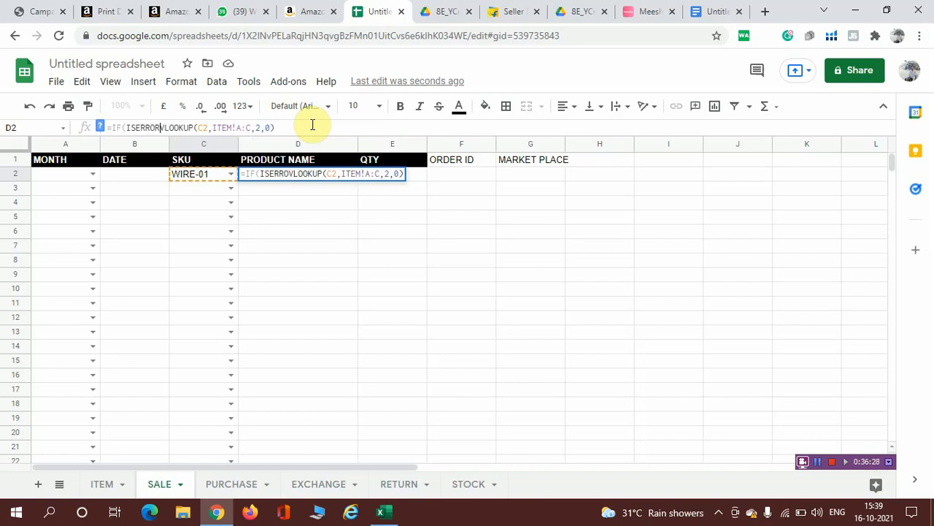
pyautogui.write('(')
# Step: Copy the VLOOKUP expression, including its preceding bracket, inside the D2 formula
pyautogui.press('Left')
pyautogui.hotkey('shift', 'Right')
pyautogui.hotkey('shift', 'Right')
pyautogui.hotkey('shift', 'Right')
pyautogui.hotkey('shift', 'Right')
pyautogui.hotkey('shift', 'Right')
pyautogui.hotkey('shift', 'Right')
pyautogui.hotkey('shift', 'Right')
pyautogui.hotkey('shift', 'Right')
pyautogui.hotkey('shift', 'Right')
pyautogui.hotkey('shift', 'Right')
pyautogui.hotkey('shift', 'Right')
pyautogui.hotkey('shift', 'Right')
pyautogui.hotkey('shift', 'Right')
pyautogui.hotkey('shift', 'Right')
pyautogui.hotkey('shift', 'Right')
pyautogui.hotkey('shift', 'Right')
pyautogui.hotkey('shift', 'Right')
pyautogui.hotkey('shift', 'Right')
pyautogui.hotkey('shift', 'Right')
pyautogui.hotkey('shift', 'Right')
pyautogui.hotkey('shift', 'Right')
pyautogui.hotkey('shift', 'Right')
pyautogui.hotkey('shift', 'Right')
pyautogui.hotkey('shift', 'Right')
pyautogui.hotkey('shift', 'Right')
pyautogui.hotkey('ctrl', 'c')
pyautogui.press('Right')
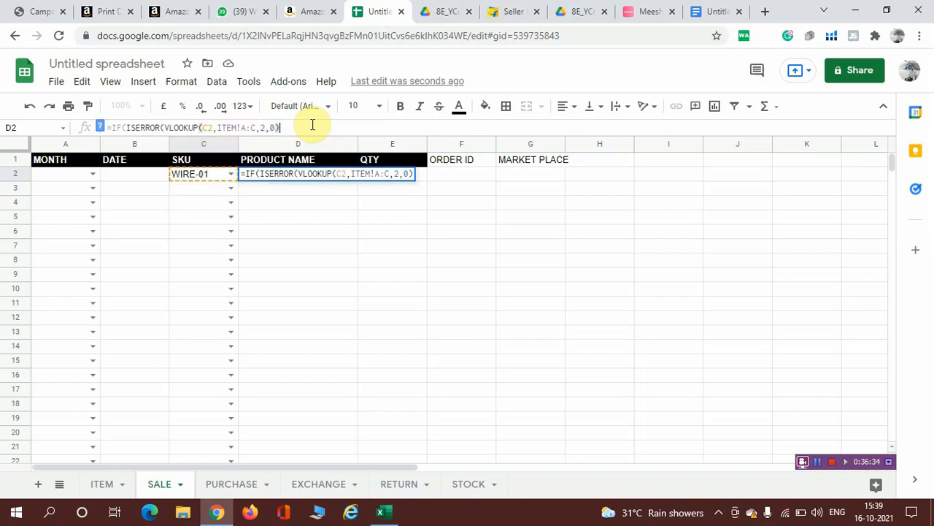
# Step: Complete the D2 formula to return "" on an error and otherwise the copied VLOOKUP with ITEM!A:C, column 2
pyautogui.write(')')
pyautogui.write(',"",')
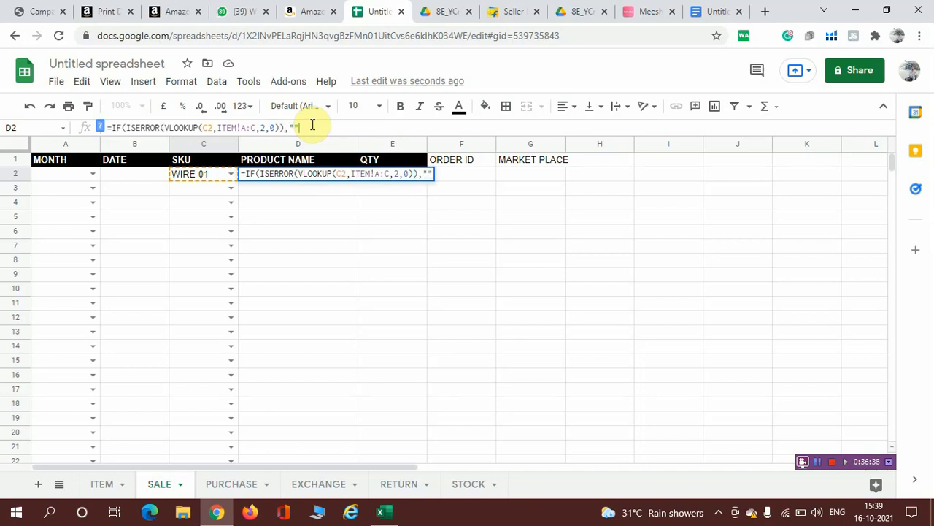
pyautogui.hotkey('ctrl', 'v')
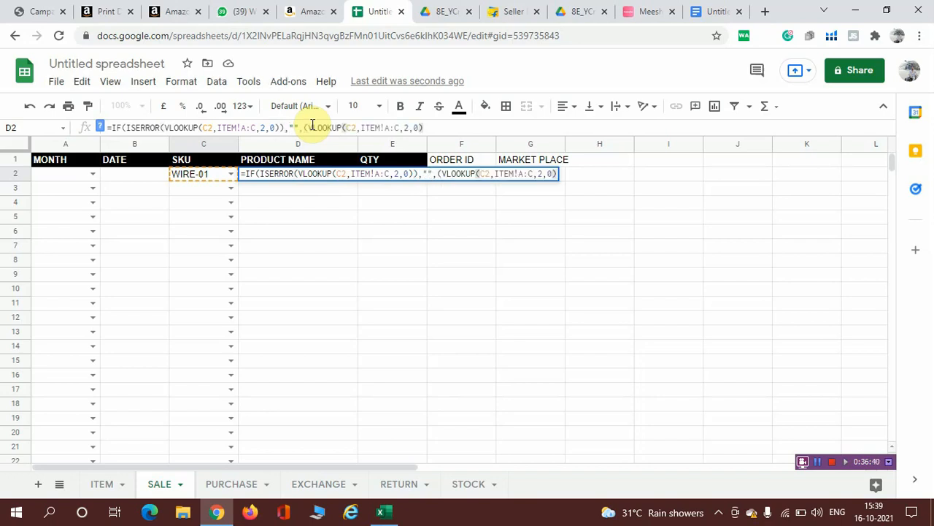
pyautogui.write('))')
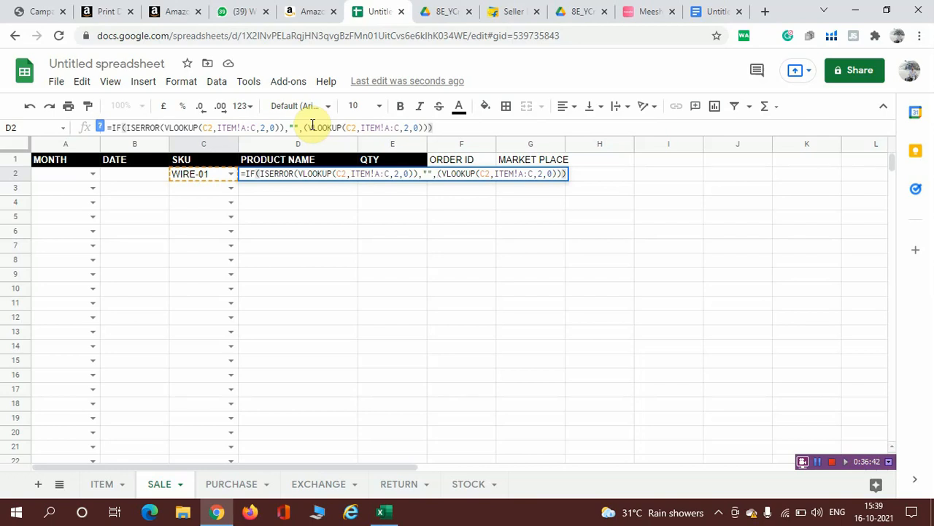
pyautogui.press('Return')
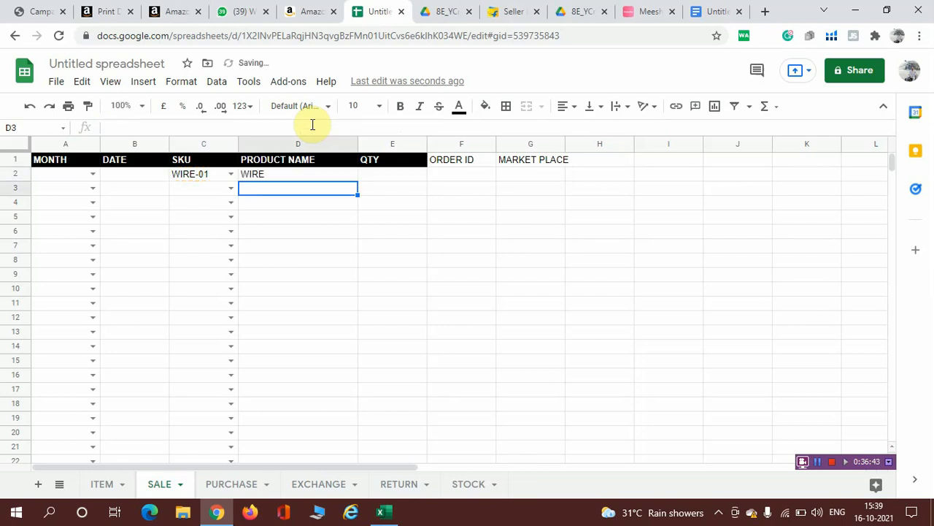
# Step: Fill the PRODUCT NAME formula from D2 down to D19 and choose CHOPER-01 as the SKU in C3
pyautogui.click(314, 174)
pyautogui.moveTo(357, 180); pyautogui.dragTo(368, 420)
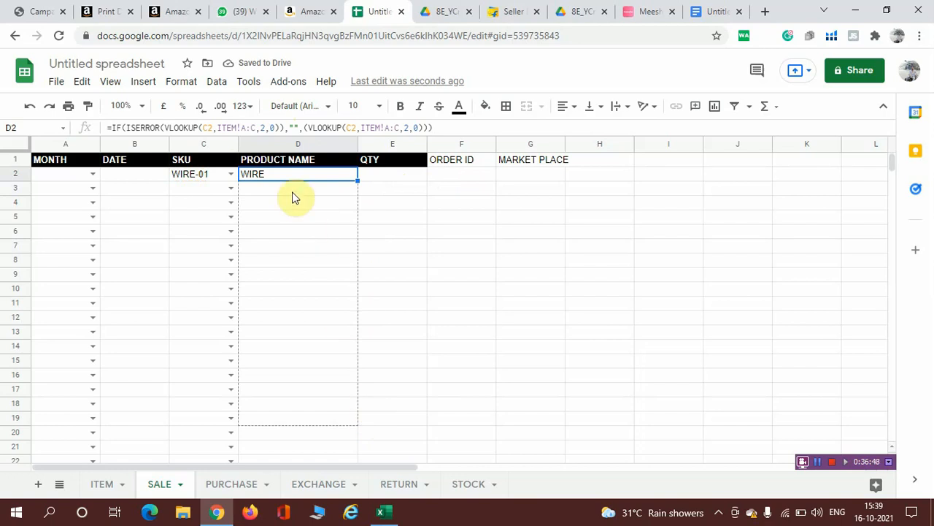
pyautogui.click(232, 187)
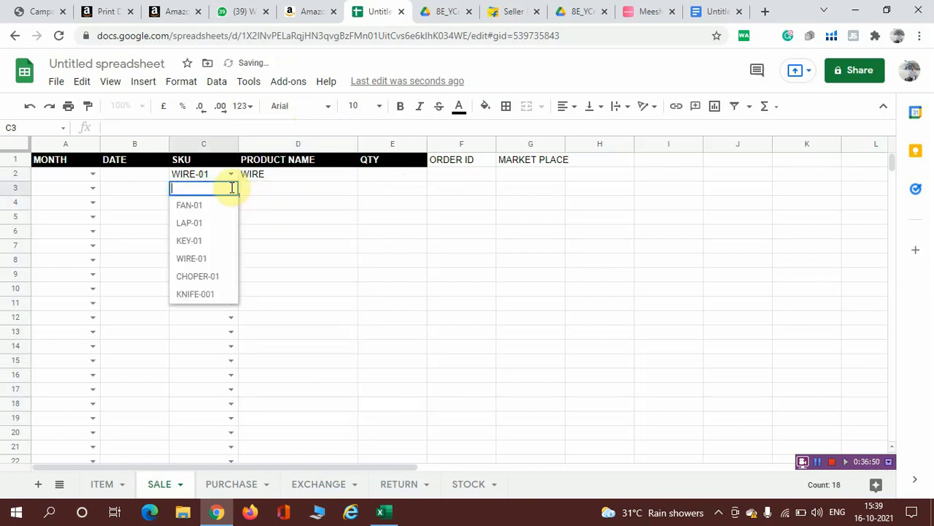
pyautogui.click(194, 277)
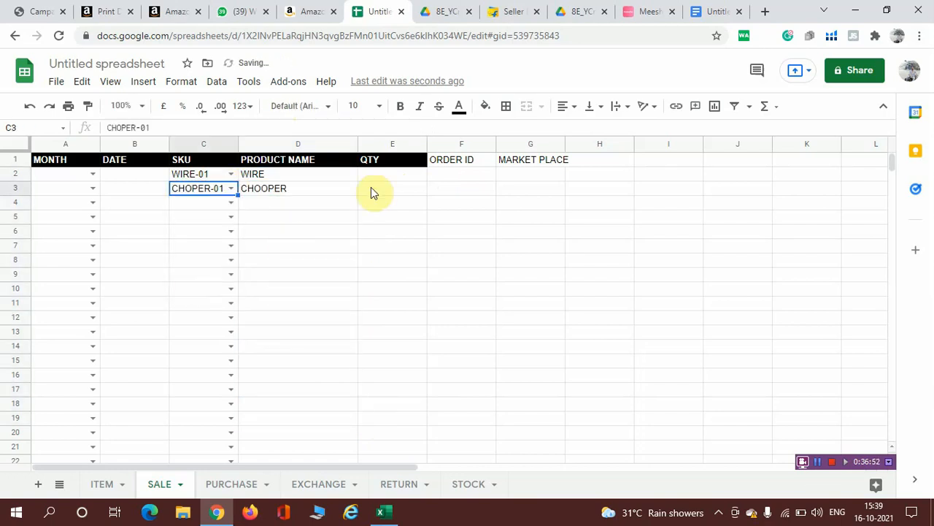
# Step: Add the heading MARKET PLACE in cell E1 of the ITEM sheet
pyautogui.click(396, 176)
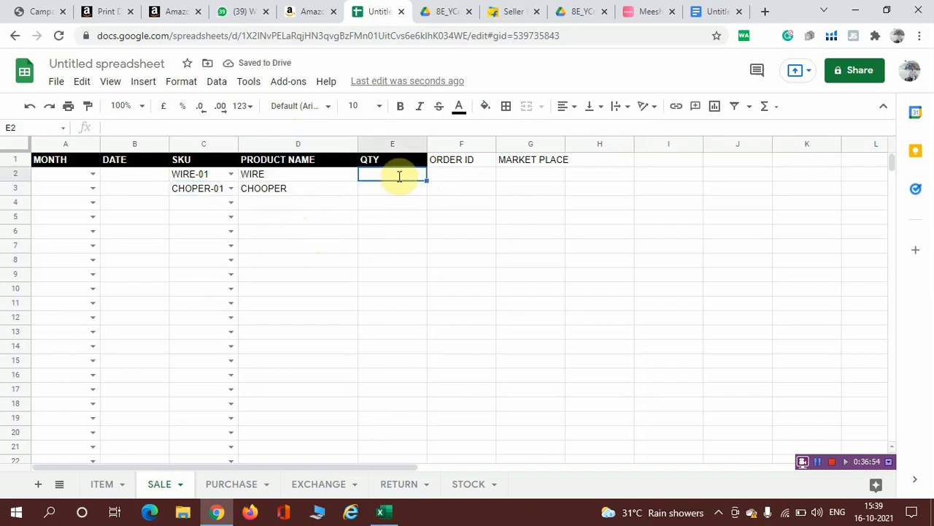
pyautogui.doubleClick(465, 178)
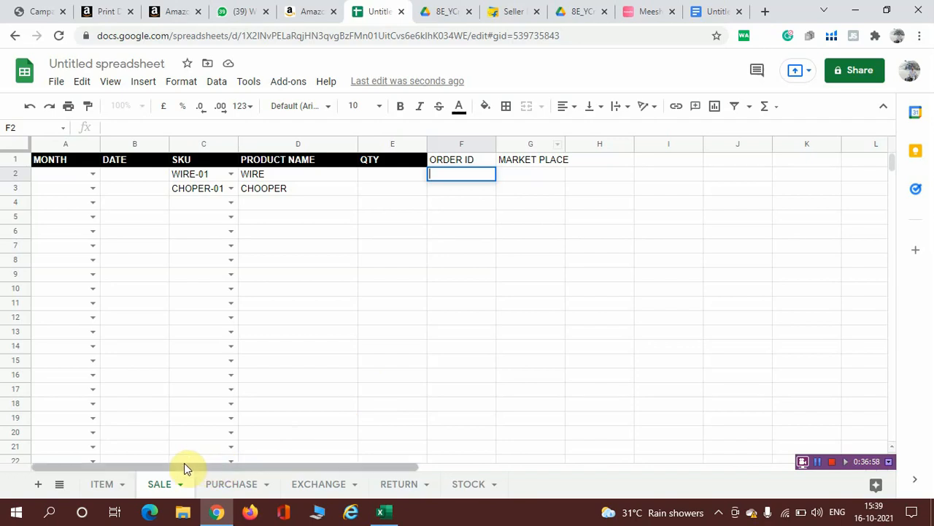
pyautogui.click(102, 484)
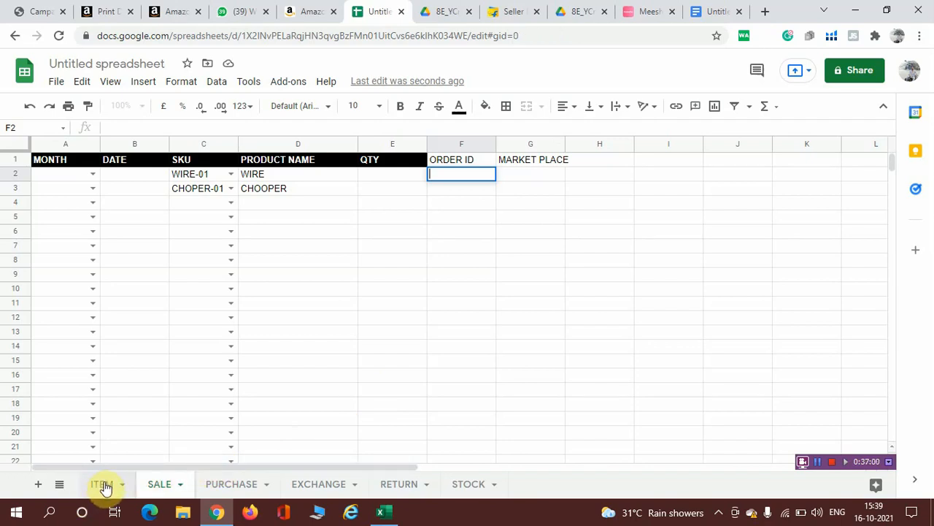
pyautogui.click(401, 162)
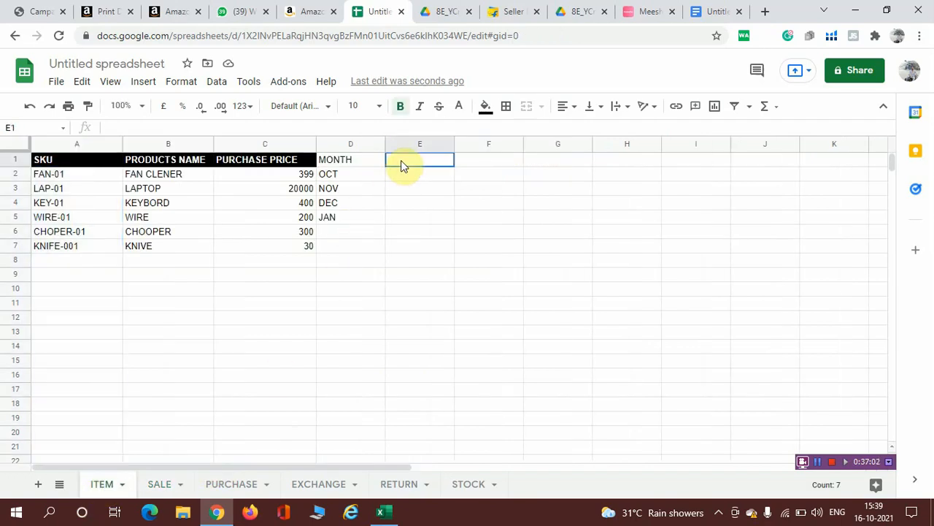
pyautogui.write('MARK')
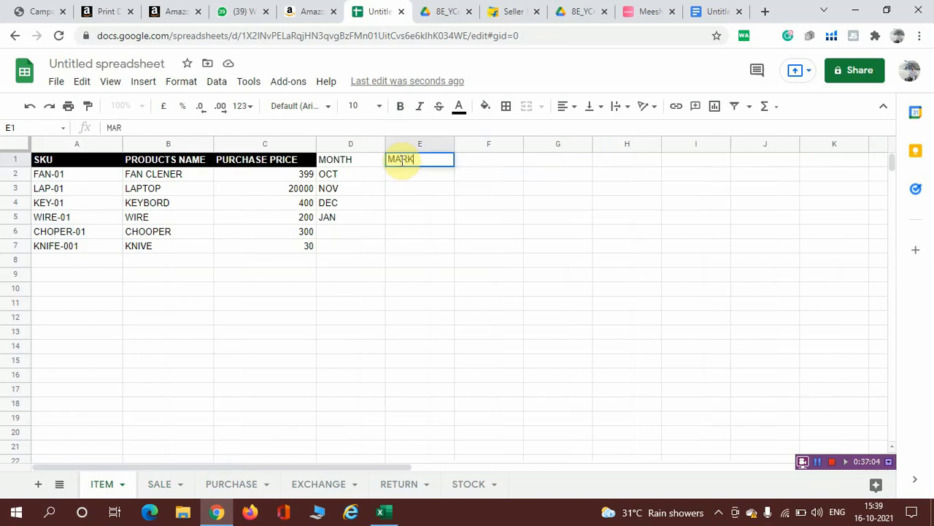
pyautogui.write('ET PLACE')
pyautogui.press('Return')
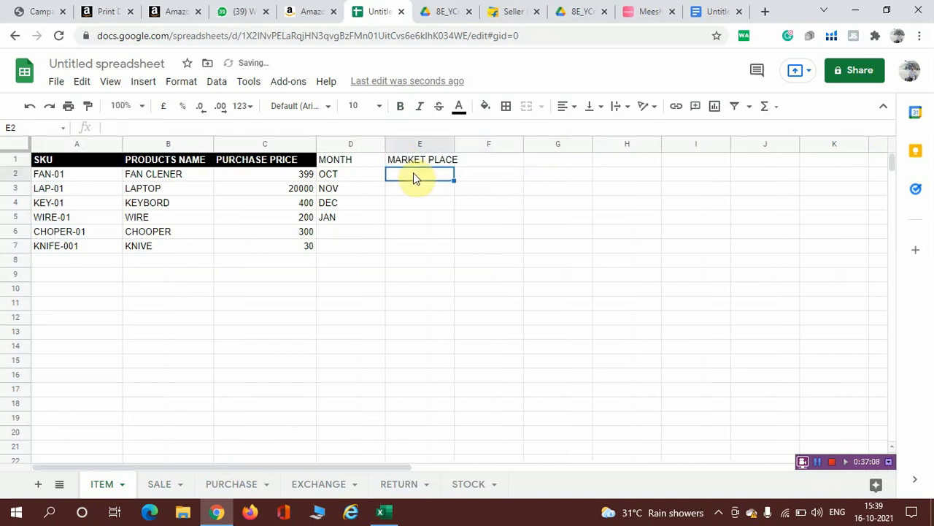
# Step: List AMAZON, FLIPAKRT and MEESHO under the MARKET PLACE heading in cells E2 to E4 of the ITEM sheet
pyautogui.write('AMAZON')
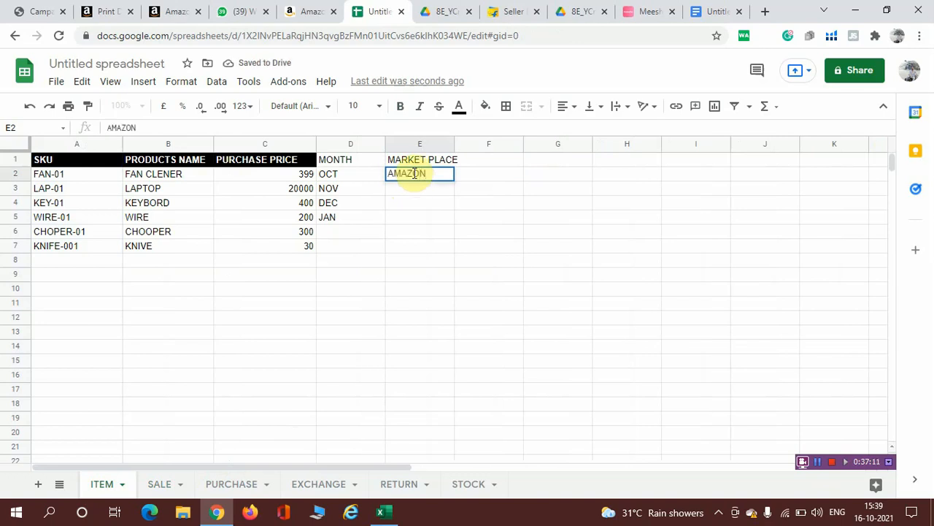
pyautogui.click(412, 191)
pyautogui.write('FL')
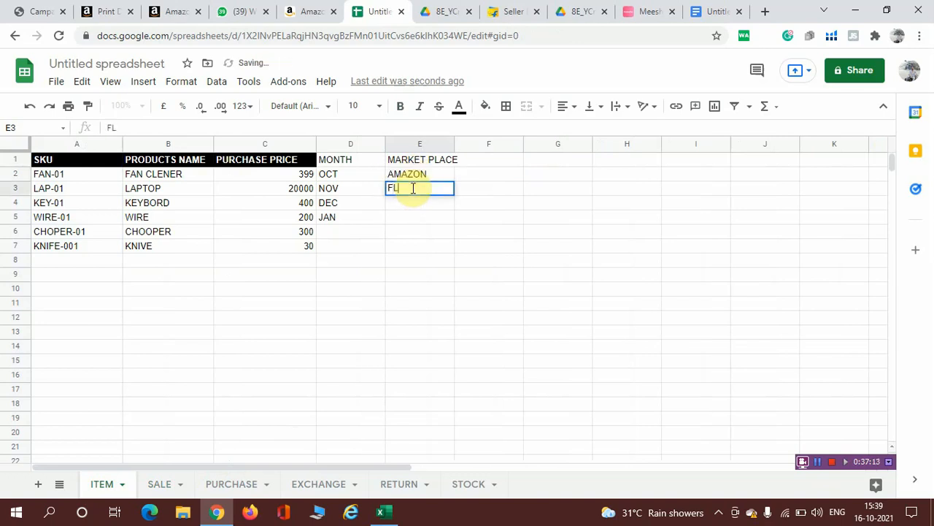
pyautogui.write('IPAKRT')
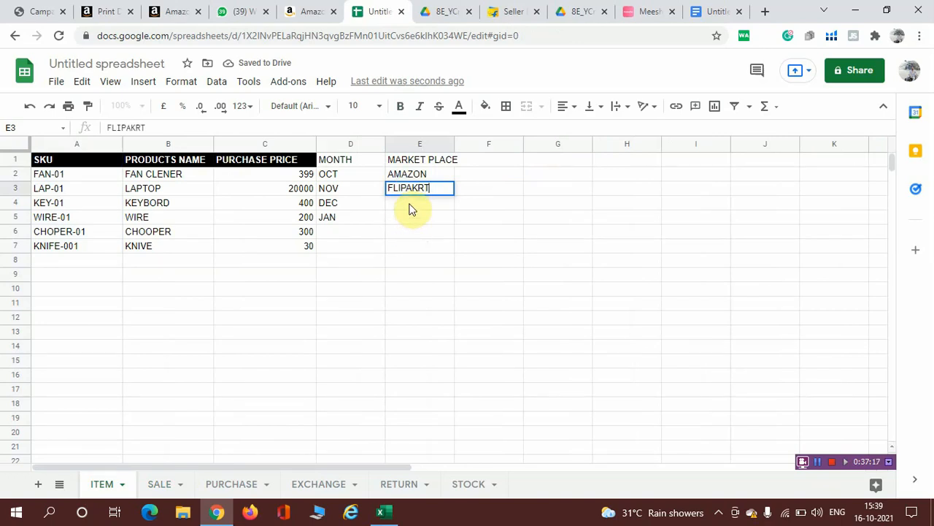
pyautogui.click(410, 205)
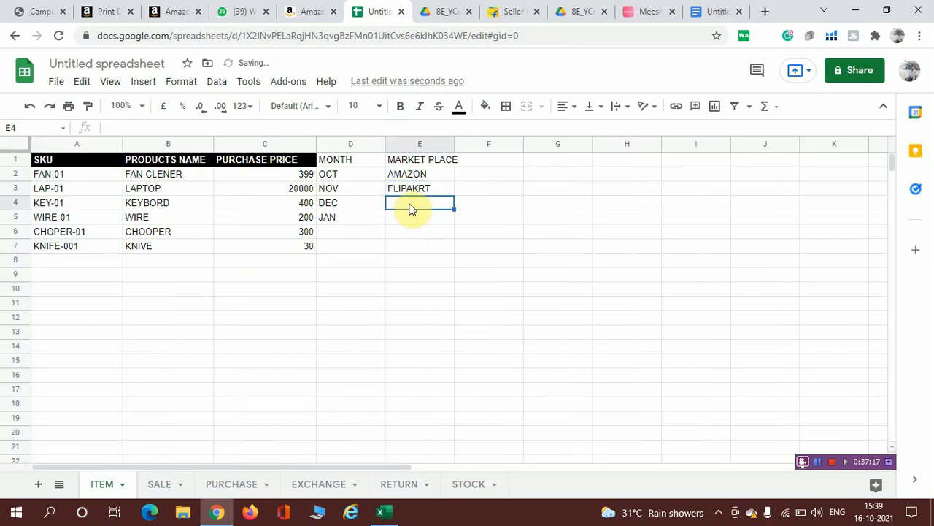
pyautogui.write('MEESHO')
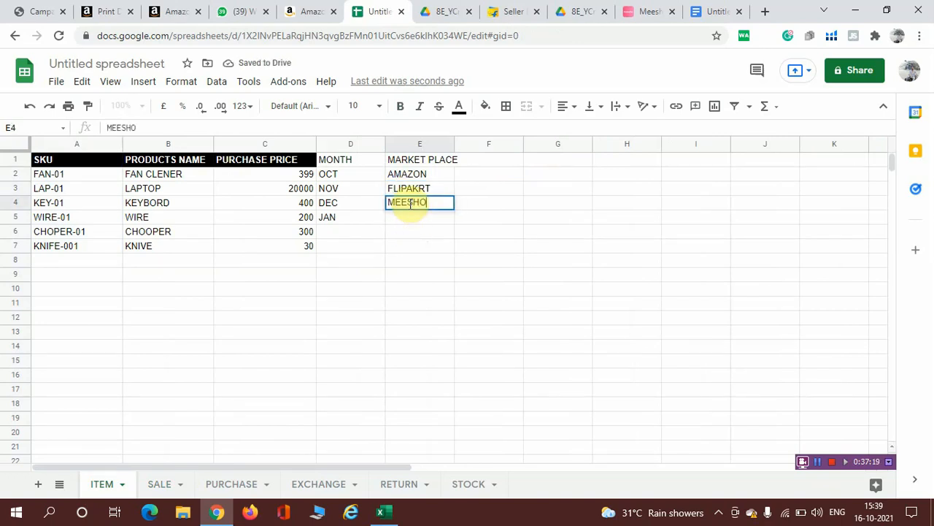
pyautogui.click(500, 292)
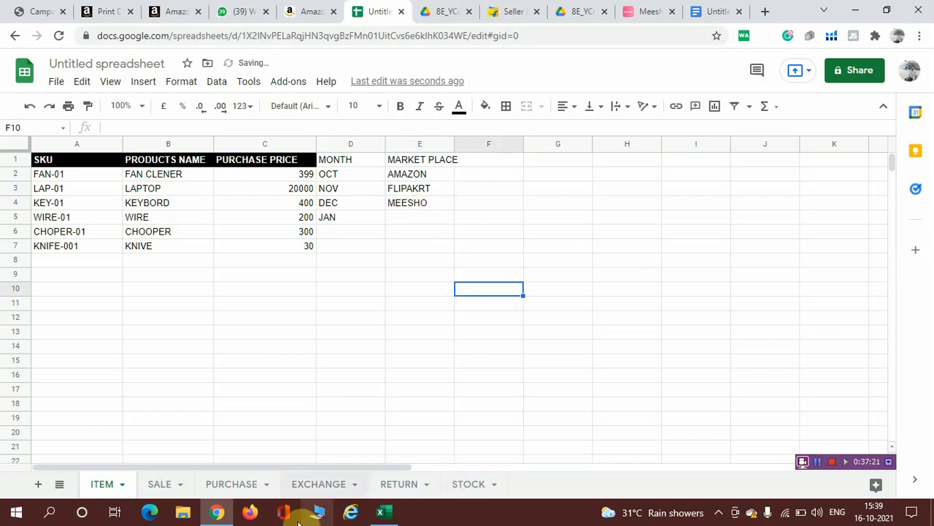
# Step: Open data validation for the MARKET PLACE column of the SALE sheet and set its cell range to SALE!G2:G1000
pyautogui.click(157, 485)
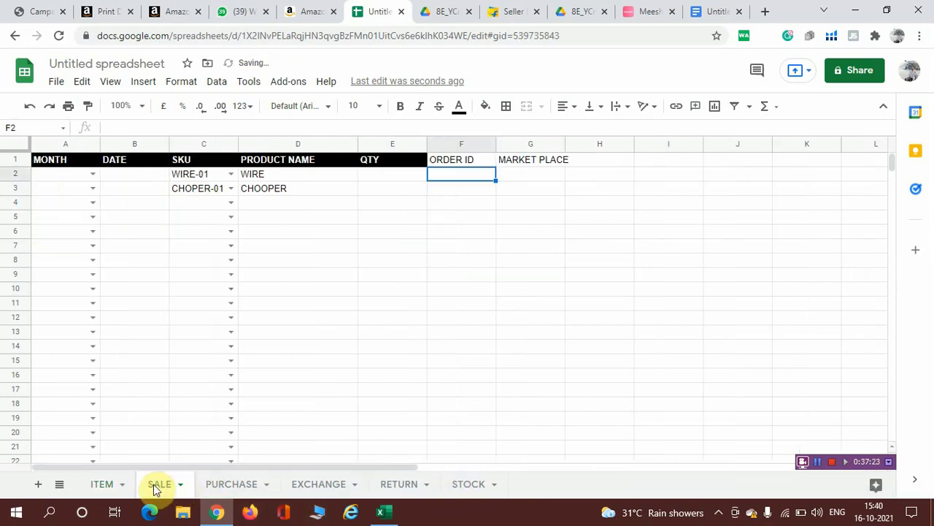
pyautogui.click(519, 145)
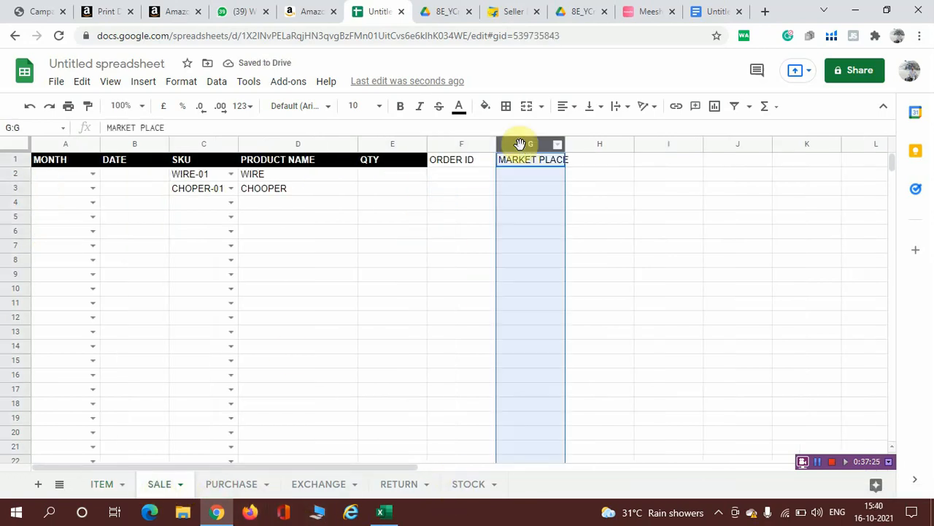
pyautogui.click(217, 82)
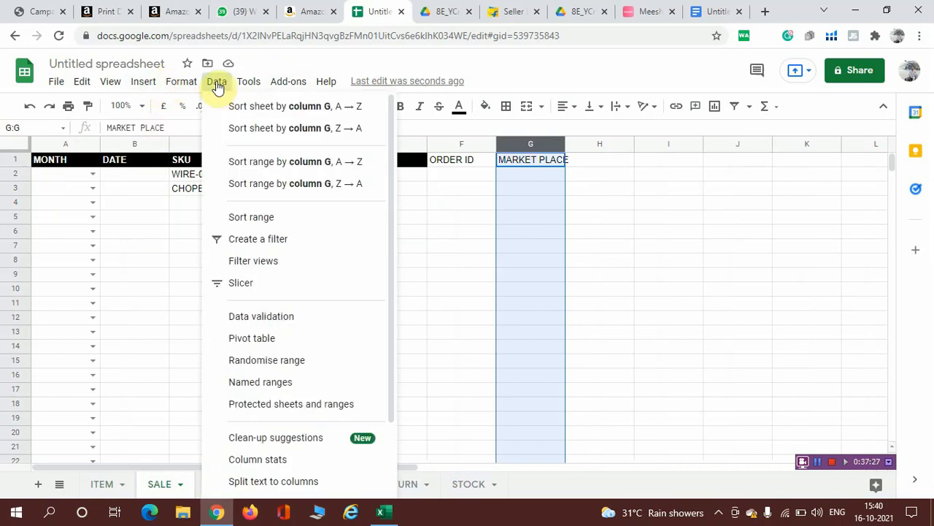
pyautogui.click(283, 320)
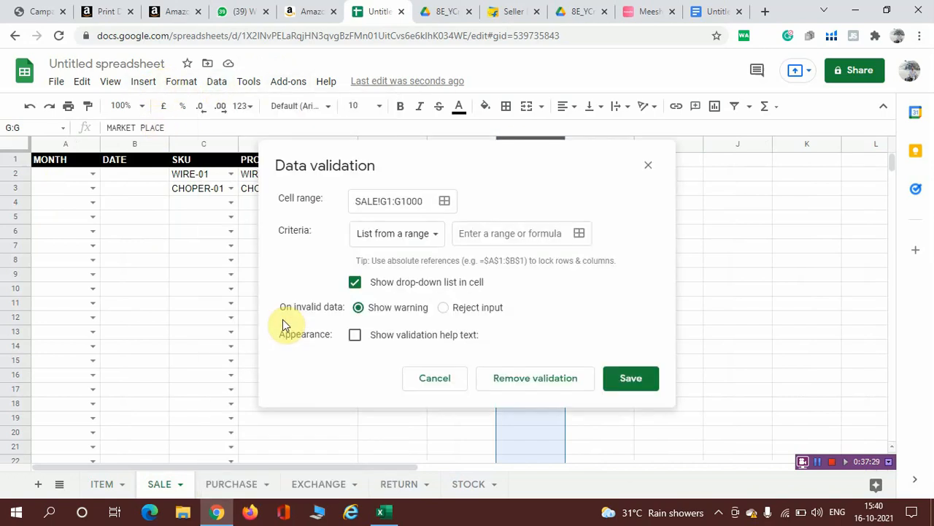
pyautogui.click(393, 201)
pyautogui.press('BackSpace')
pyautogui.write('2')
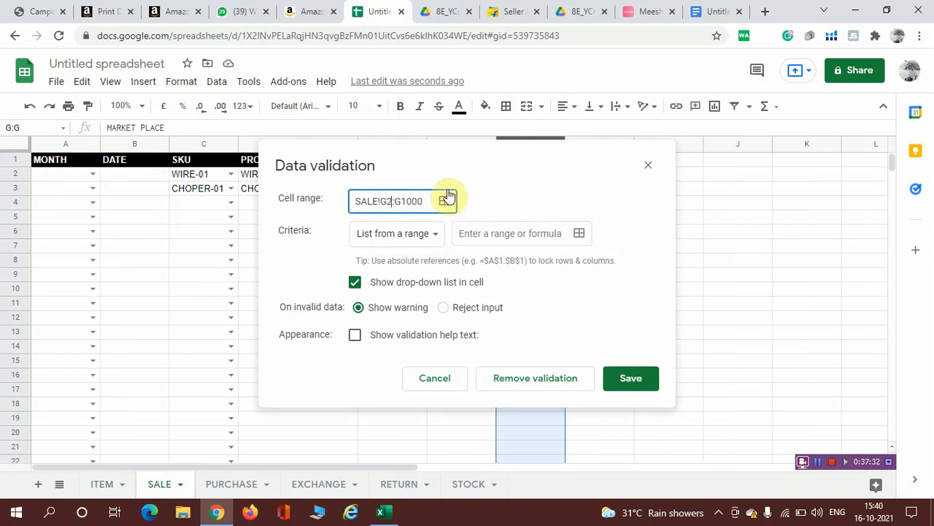
# Step: Use ITEM!E2:E as the source list for the marketplace validation and save the rule
pyautogui.click(581, 233)
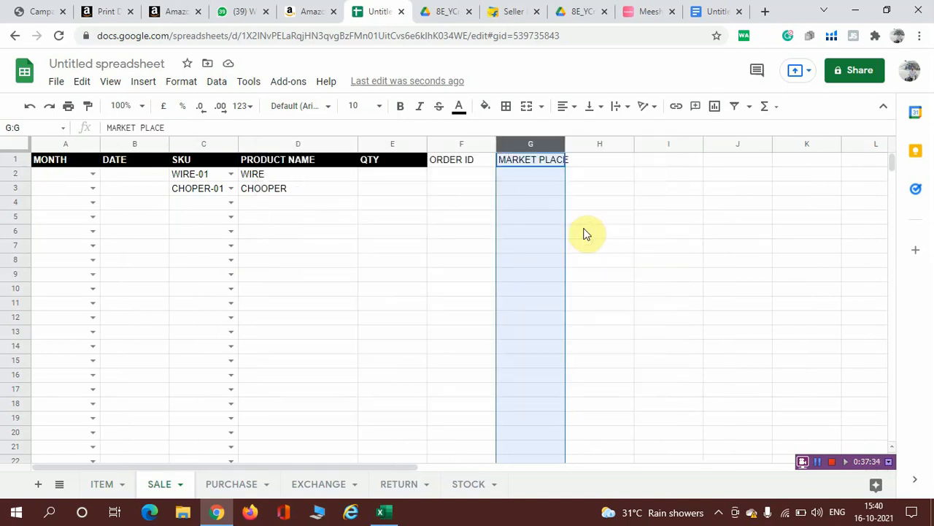
pyautogui.click(102, 485)
pyautogui.moveTo(331, 165); pyautogui.dragTo(650, 205)
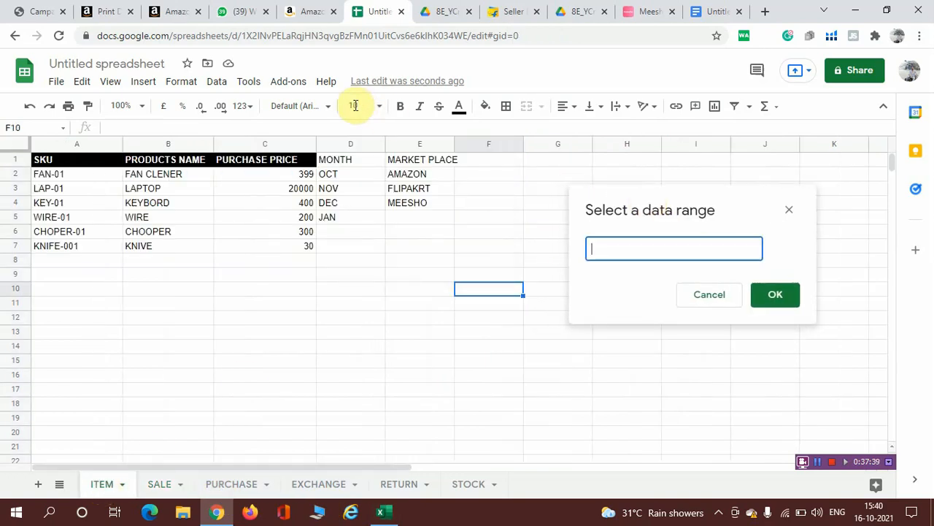
pyautogui.click(413, 146)
pyautogui.click(616, 247)
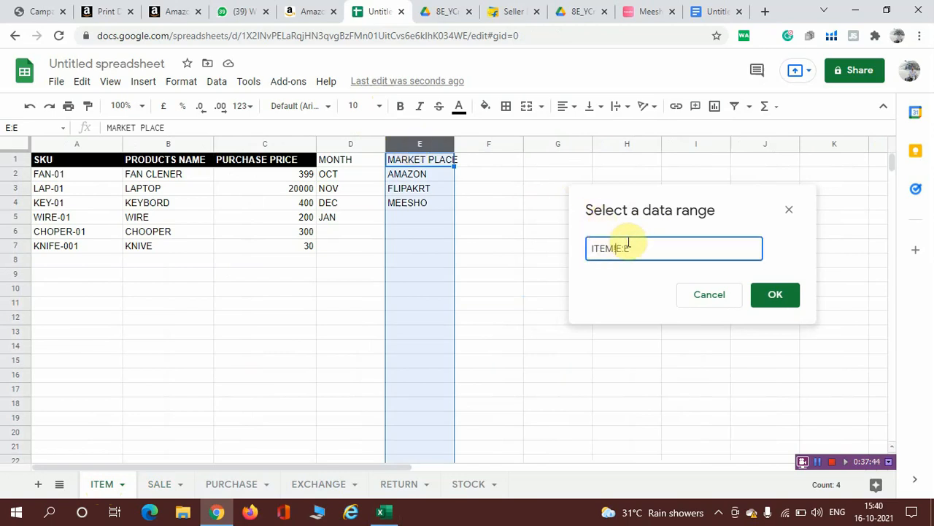
pyautogui.write('2')
pyautogui.click(772, 296)
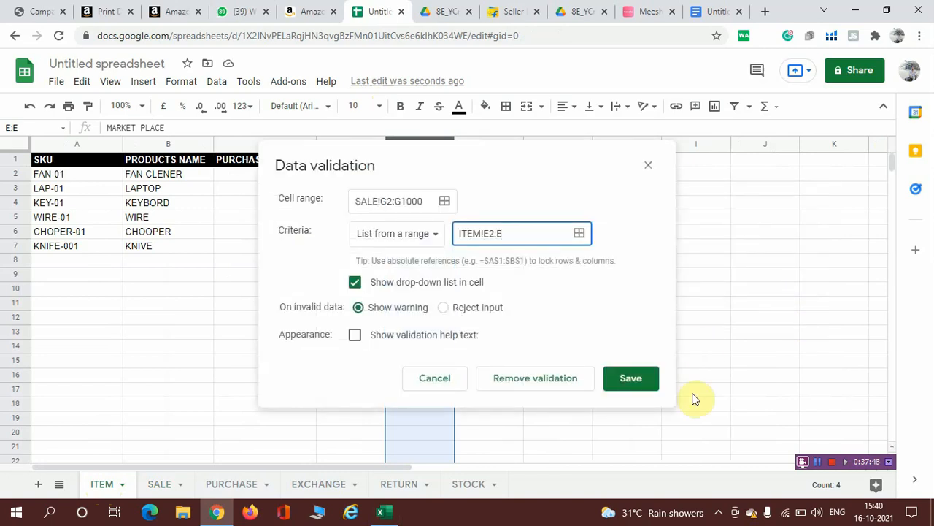
pyautogui.click(635, 378)
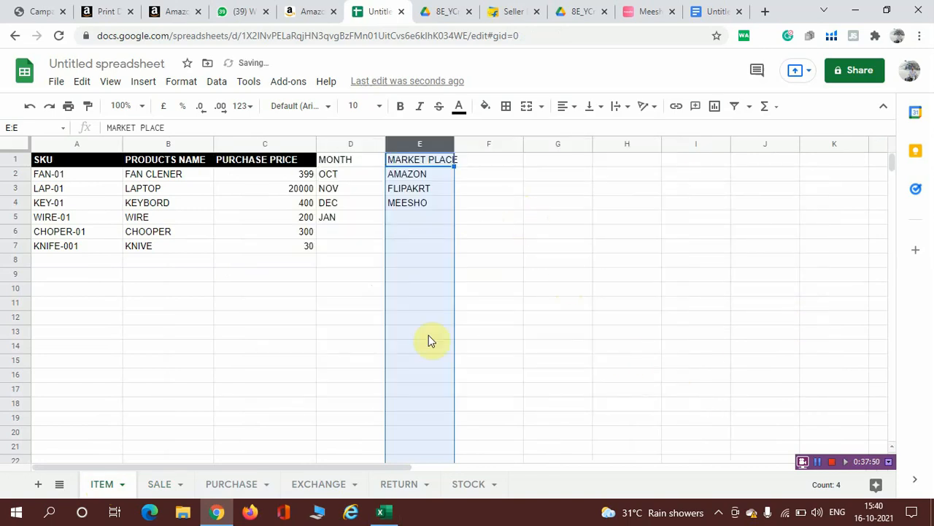
# Step: In row 2 of the SALE sheet, choose OCT as the month and 2021-10-16 as the date
pyautogui.click(162, 486)
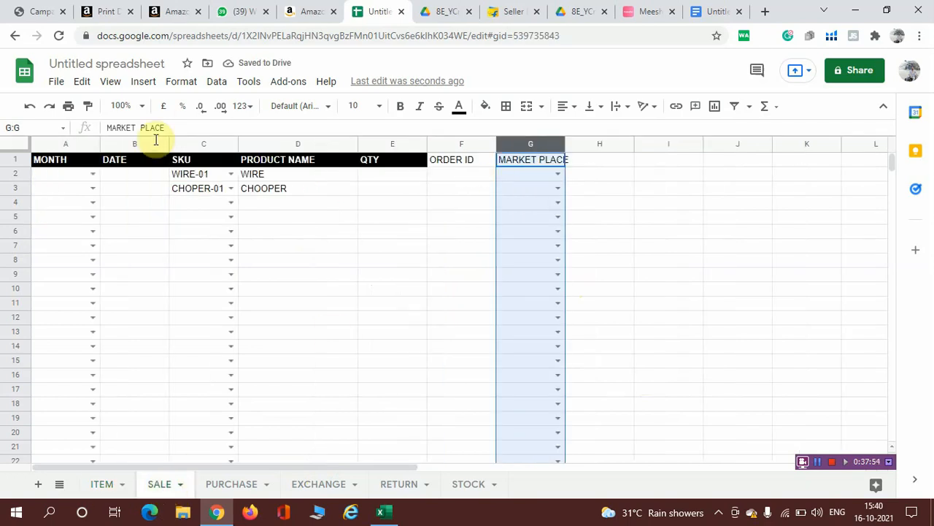
pyautogui.click(95, 173)
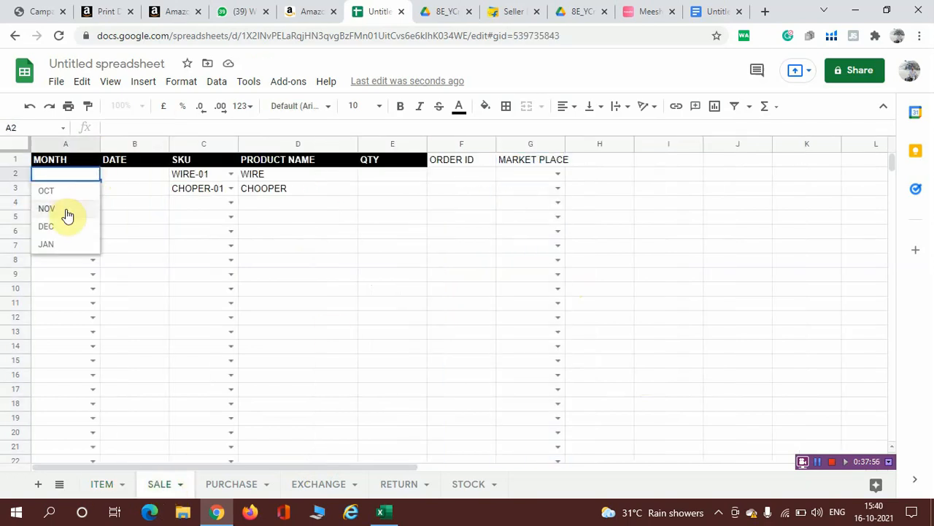
pyautogui.click(59, 191)
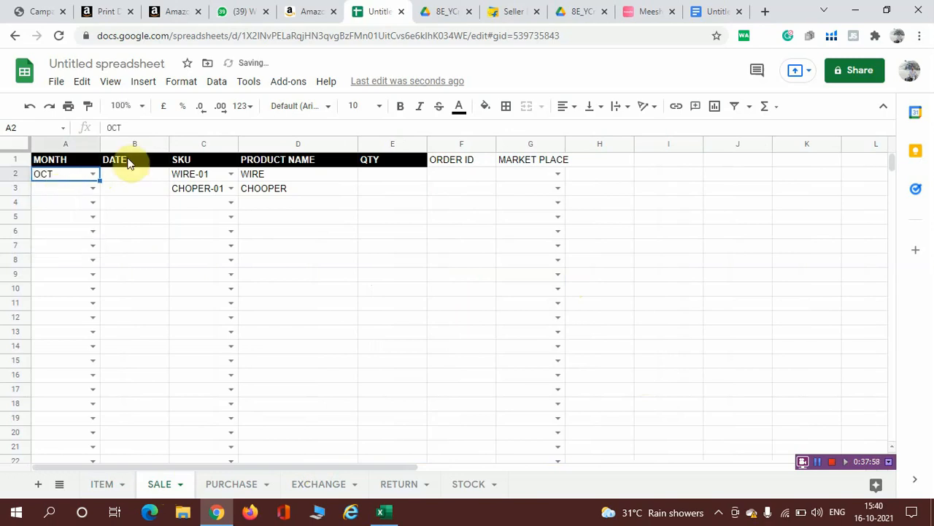
pyautogui.click(129, 174)
pyautogui.doubleClick(129, 175)
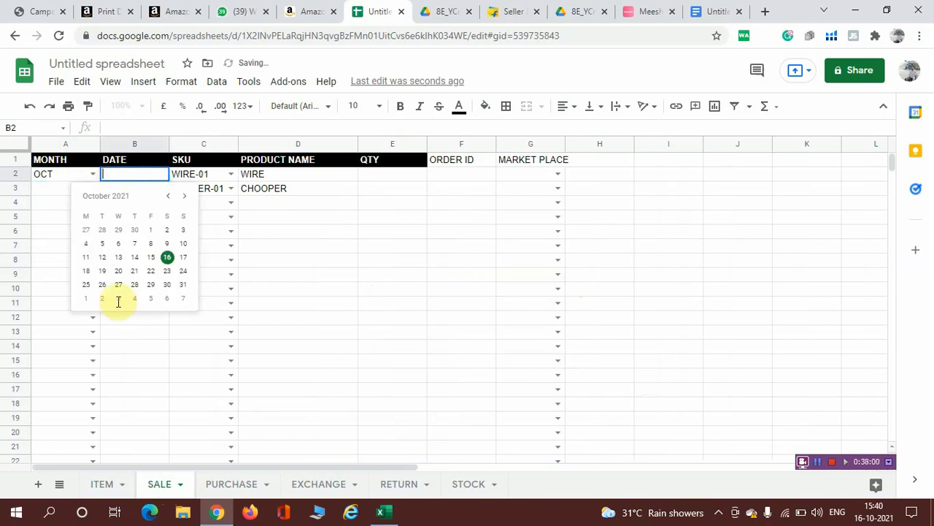
pyautogui.click(168, 258)
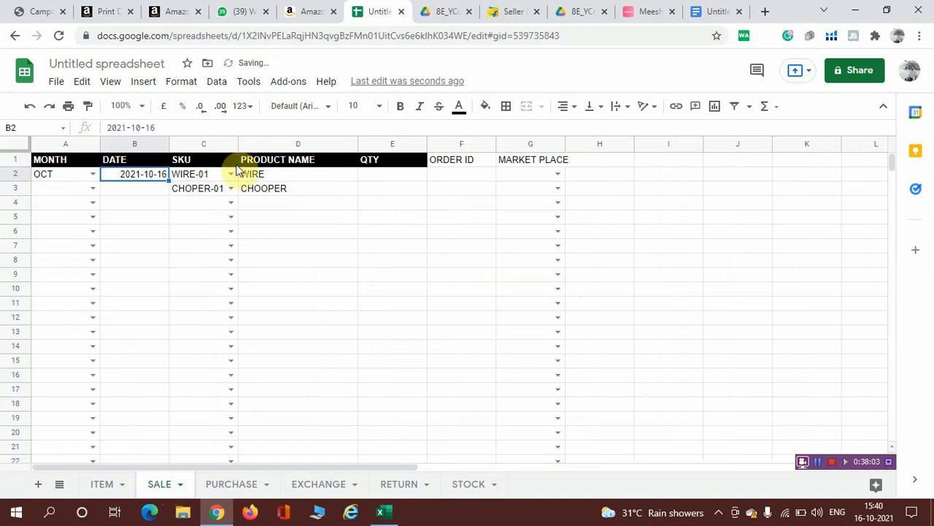
# Step: Complete the WIRE-01 sale in row 2 with quantity 2, an order ID and AMAZON as the marketplace
pyautogui.click(382, 174)
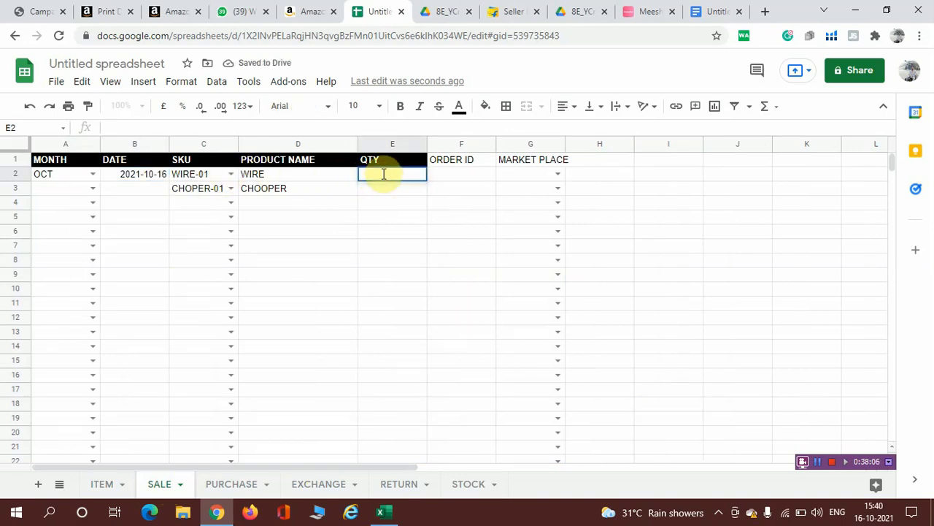
pyautogui.click(466, 172)
pyautogui.write('1234')
pyautogui.click(557, 176)
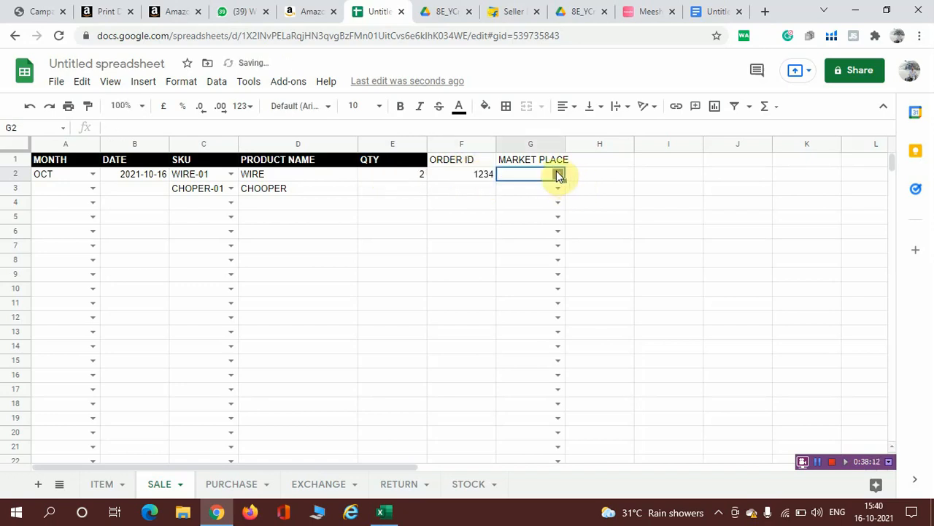
pyautogui.click(557, 176)
pyautogui.click(520, 191)
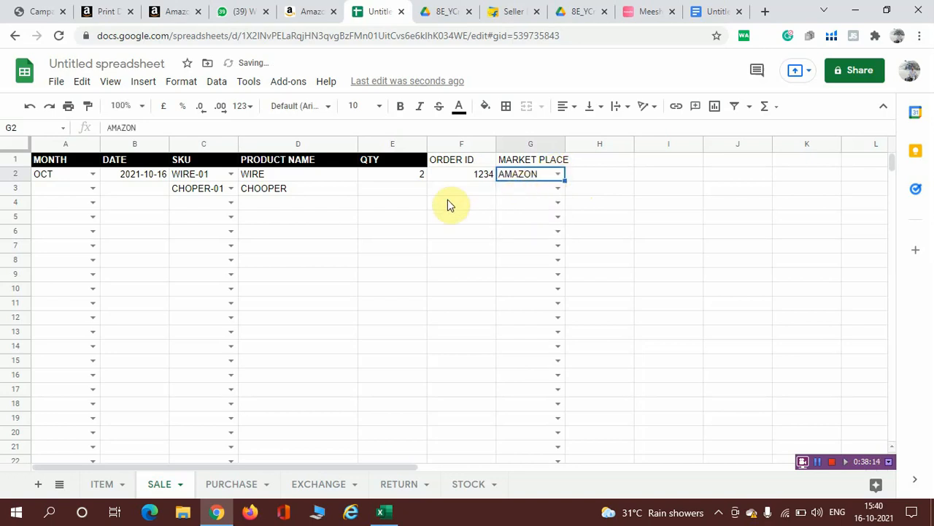
# Step: Format the ORDER ID and MARKET PLACE headings in F1:G1 with a black fill and white text
pyautogui.click(444, 164)
pyautogui.hotkey('shift', 'Right')
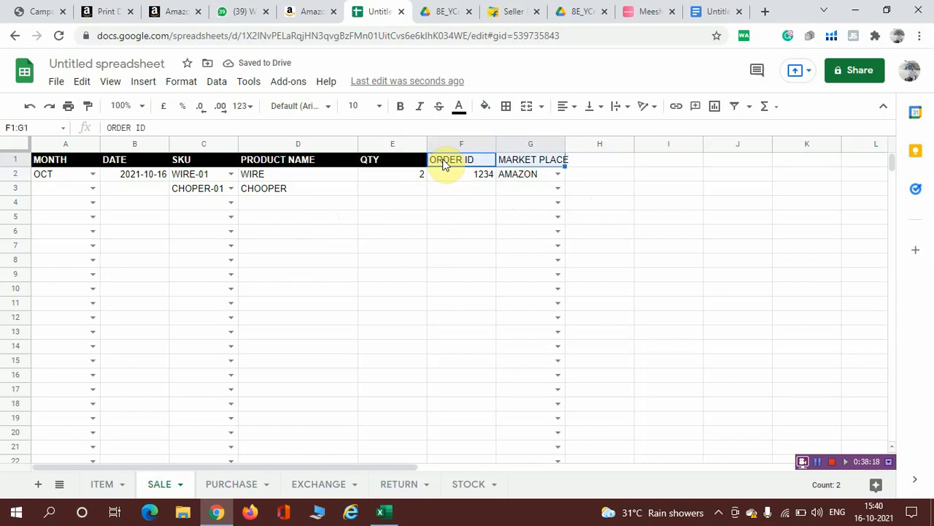
pyautogui.click(485, 108)
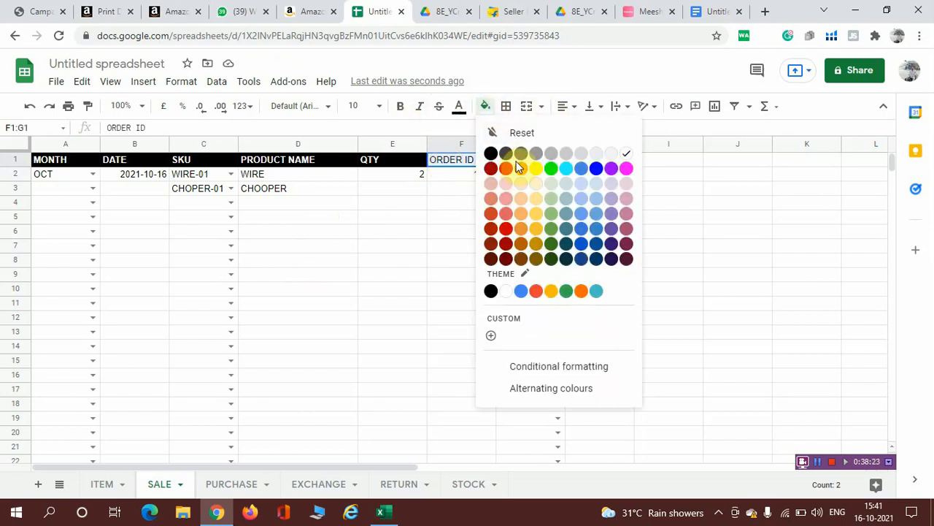
pyautogui.click(490, 291)
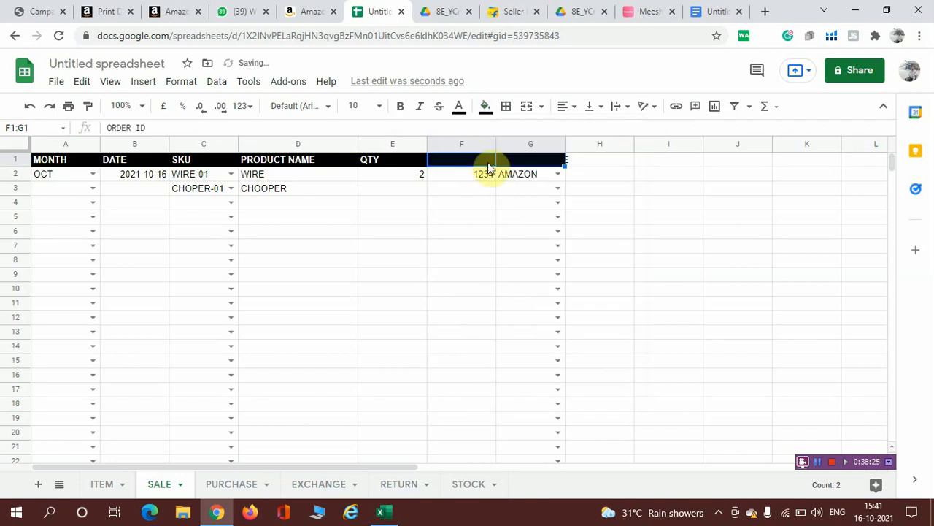
pyautogui.click(460, 109)
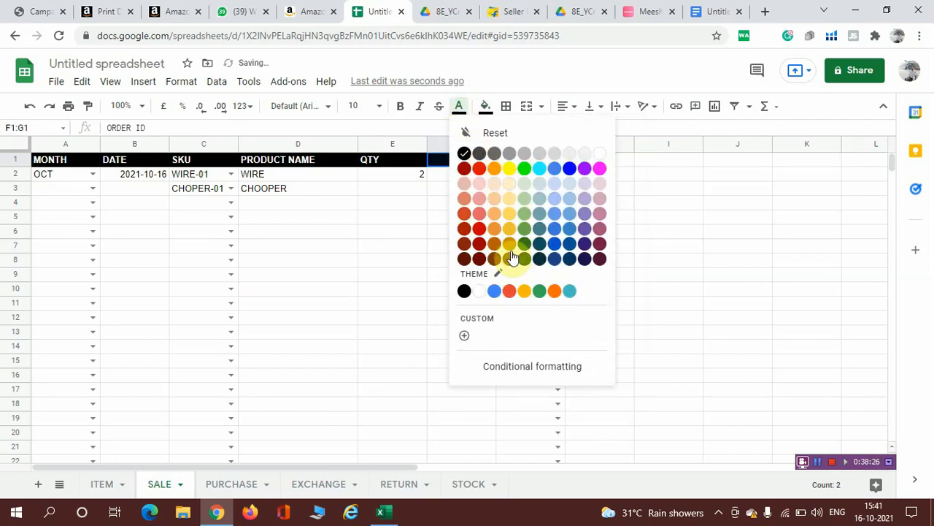
pyautogui.click(480, 292)
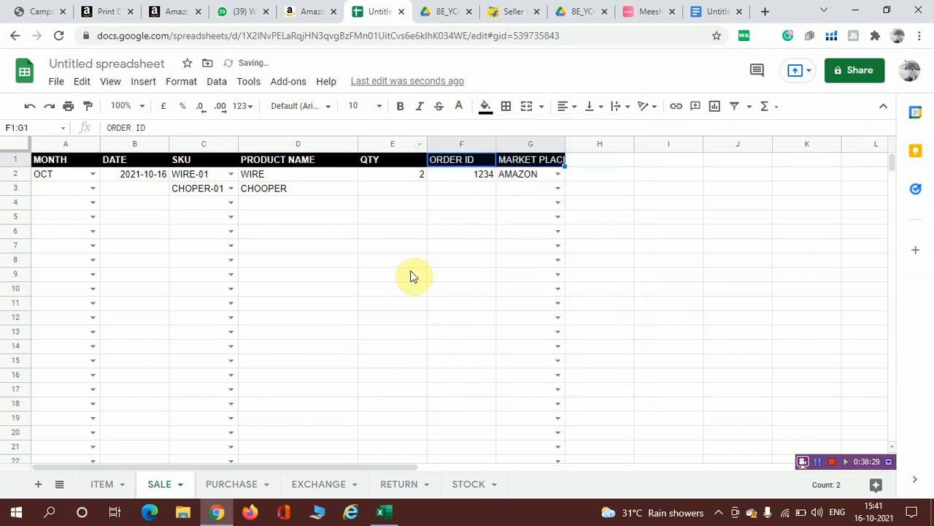
# Step: In D2 of the STOCK sheet, start a SUMIFS formula with SALE!$E$2:$E as the sum range
pyautogui.click(471, 483)
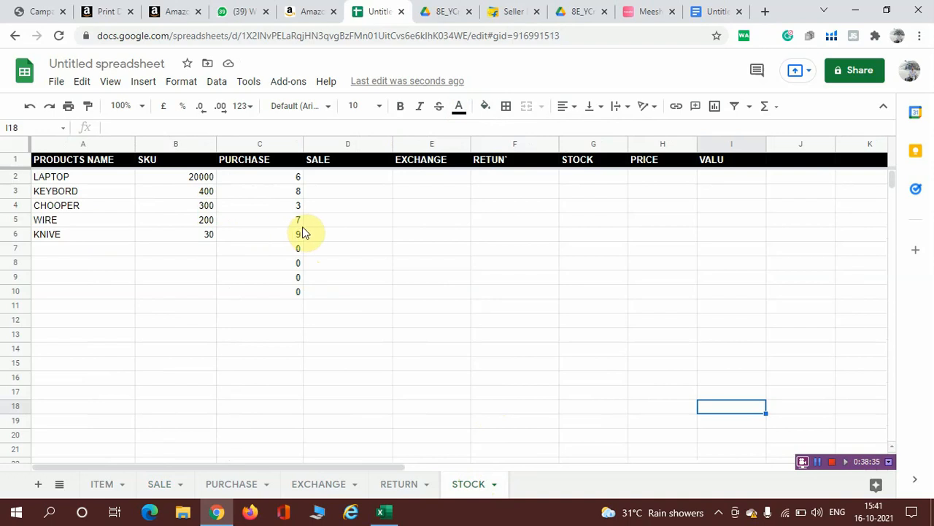
pyautogui.click(341, 220)
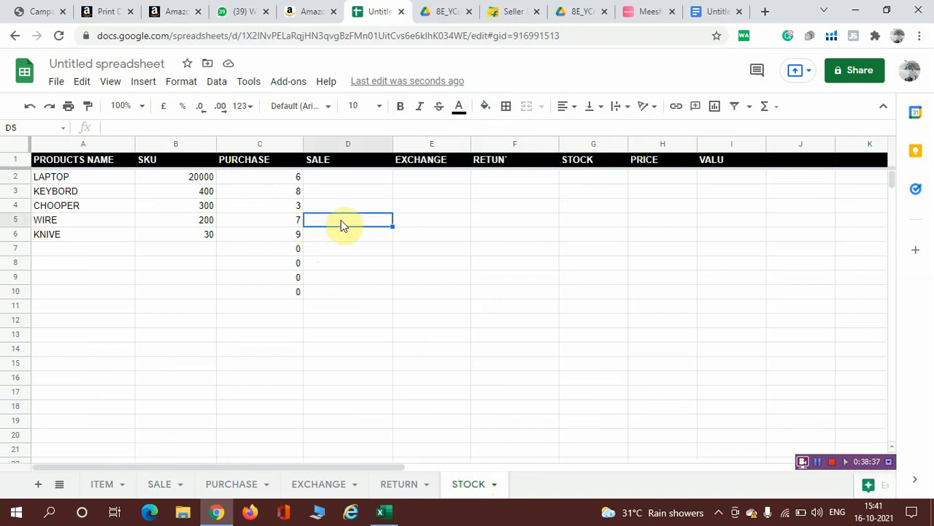
pyautogui.click(357, 176)
pyautogui.write('=SU')
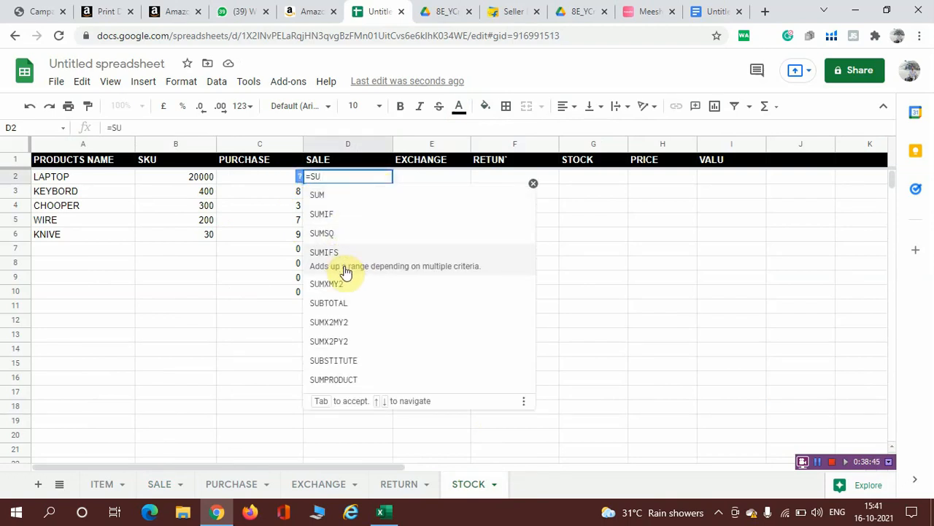
pyautogui.click(346, 266)
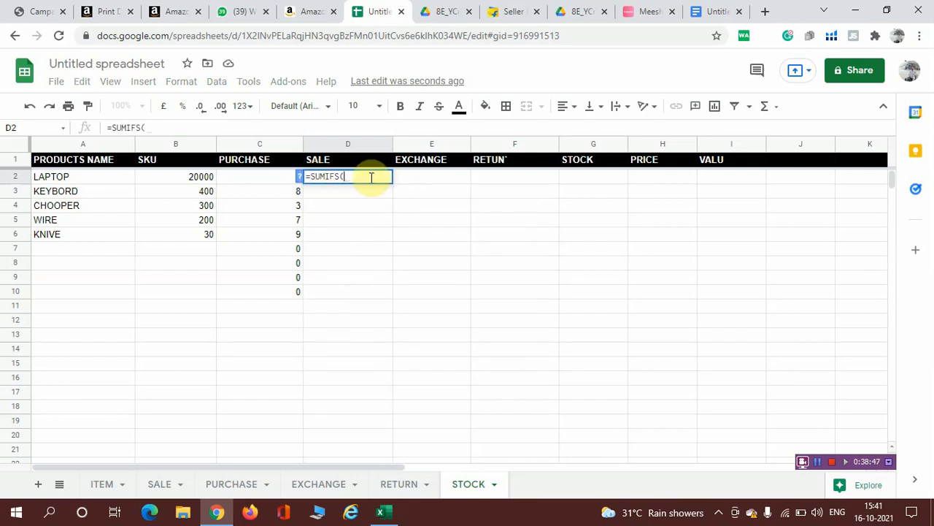
pyautogui.click(163, 484)
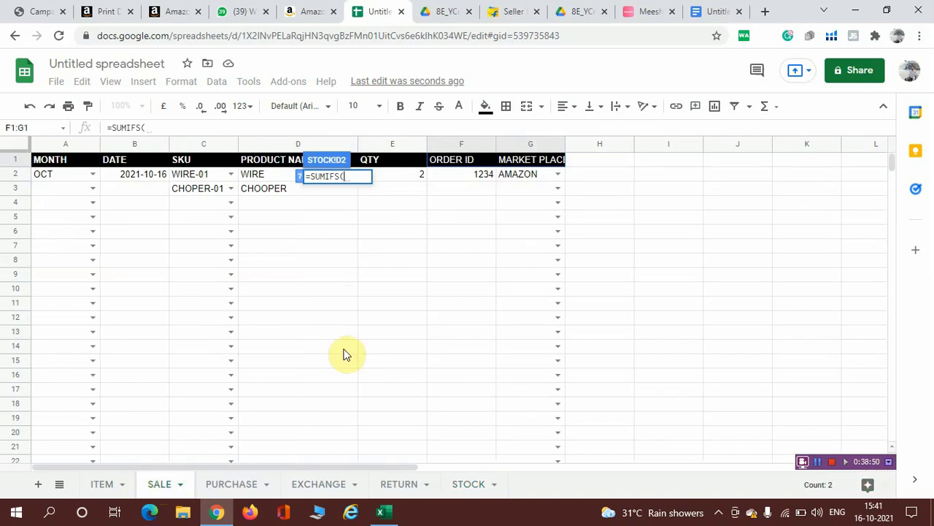
pyautogui.click(394, 143)
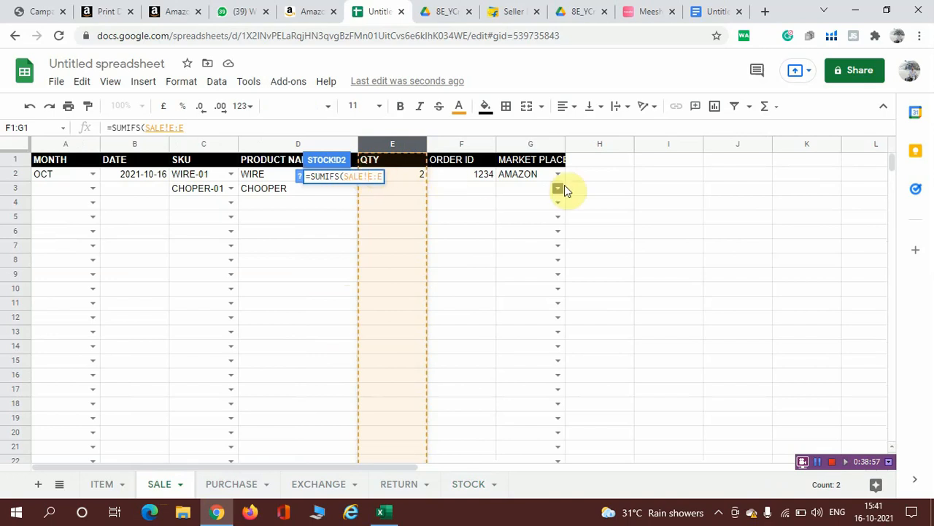
pyautogui.write(',')
pyautogui.write('$E$')
pyautogui.write('2')
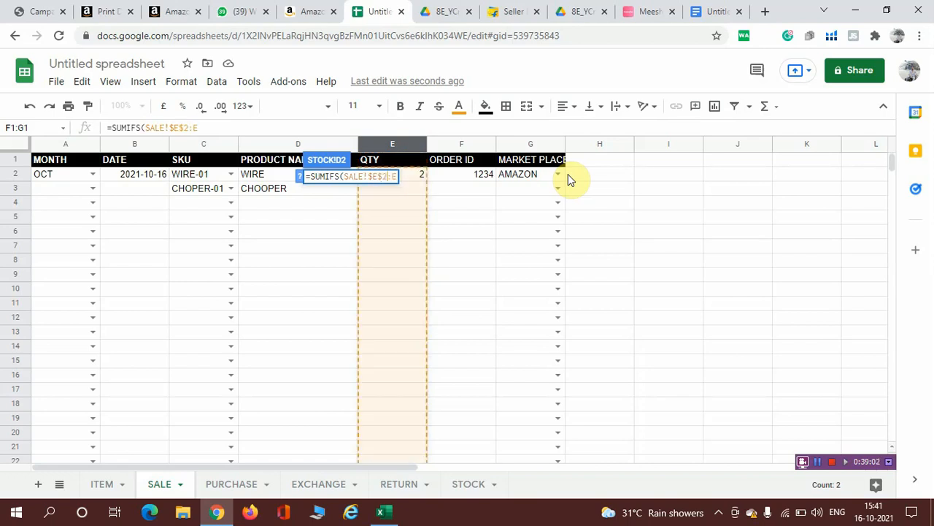
pyautogui.write('$E,')
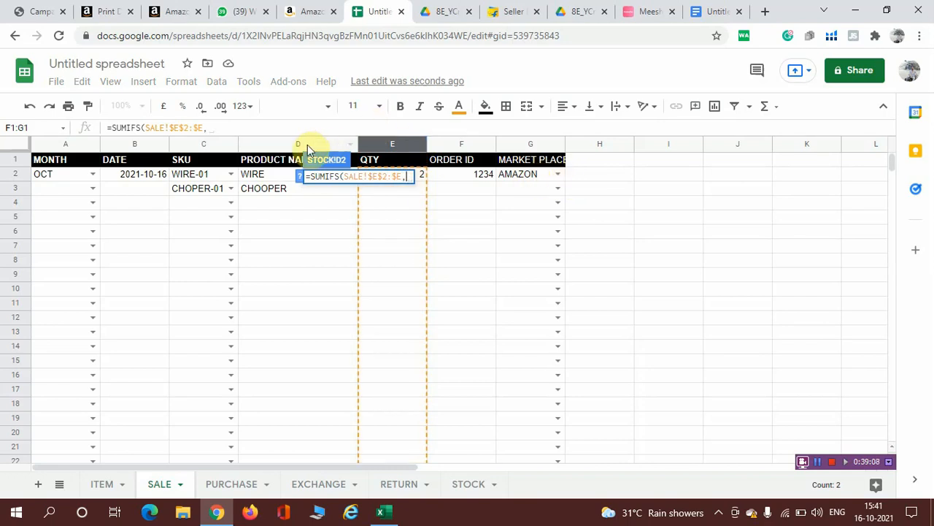
# Step: Complete the D2 SUMIFS formula with SALE!$D$2:$D as the criteria range and A2 as the criterion
pyautogui.click(280, 150)
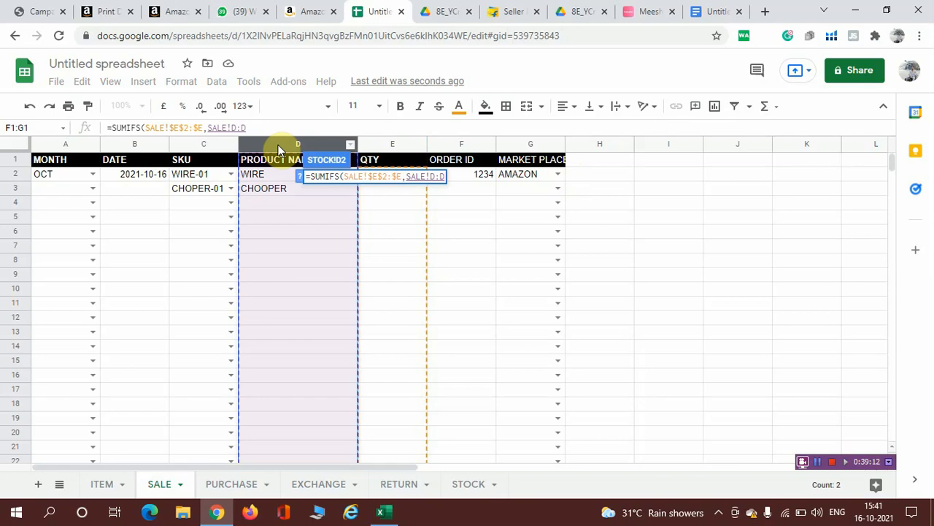
pyautogui.click(432, 175)
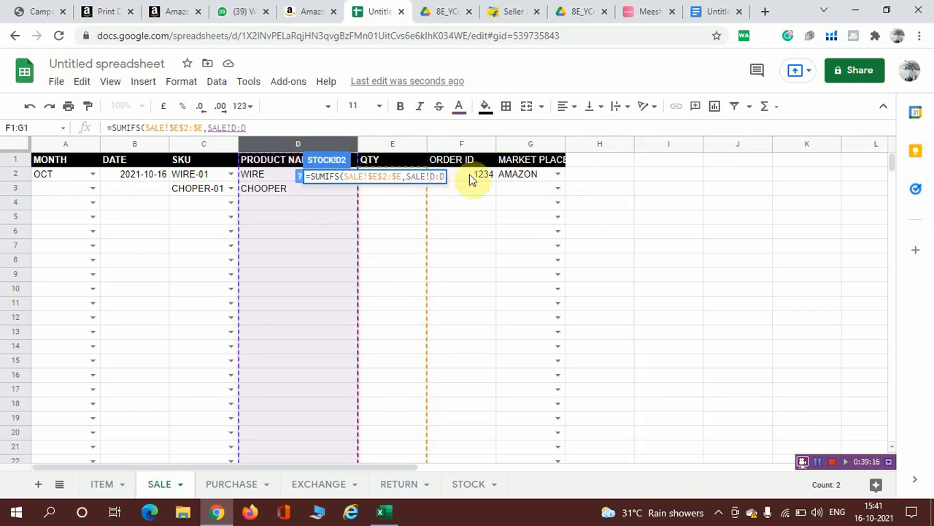
pyautogui.write('$E$2:')
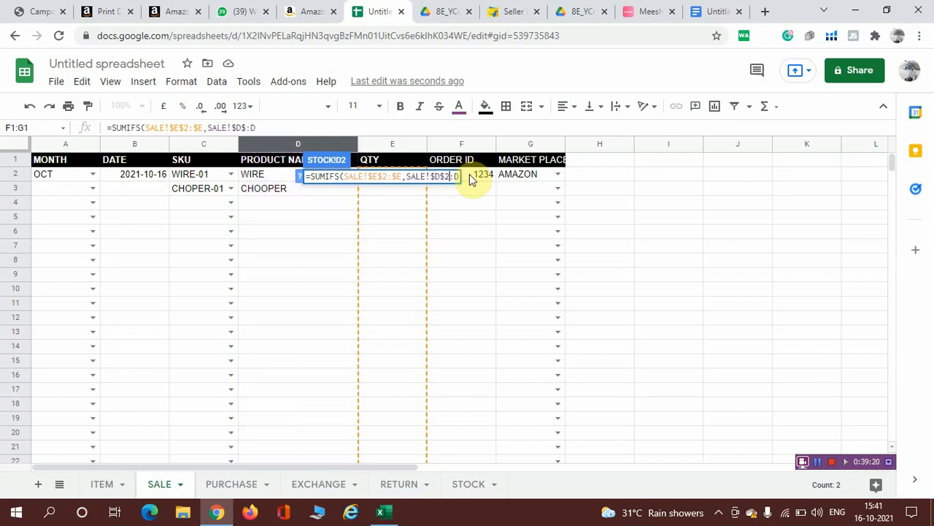
pyautogui.write('$E')
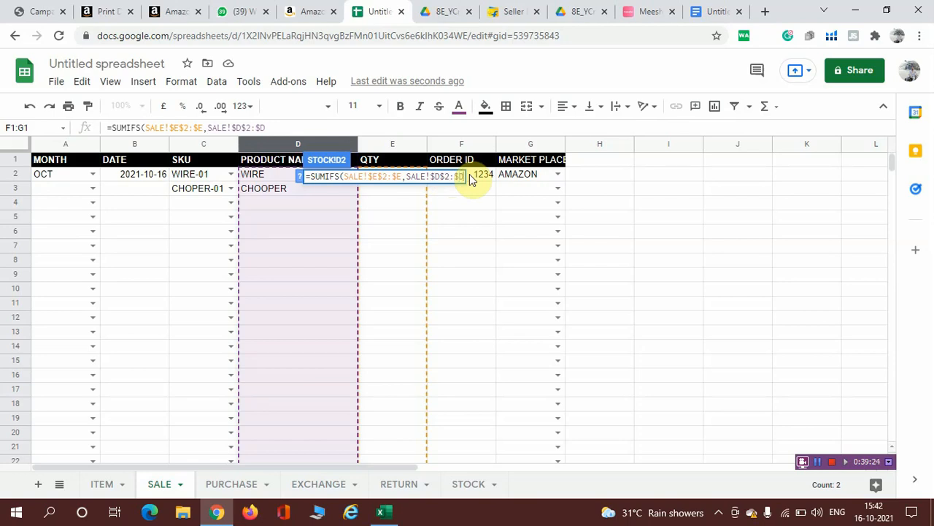
pyautogui.write(',')
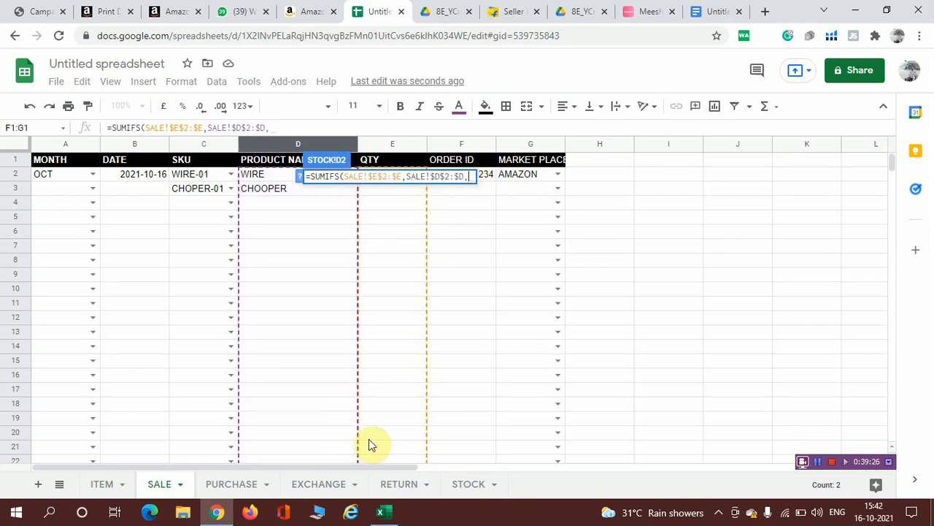
pyautogui.click(476, 489)
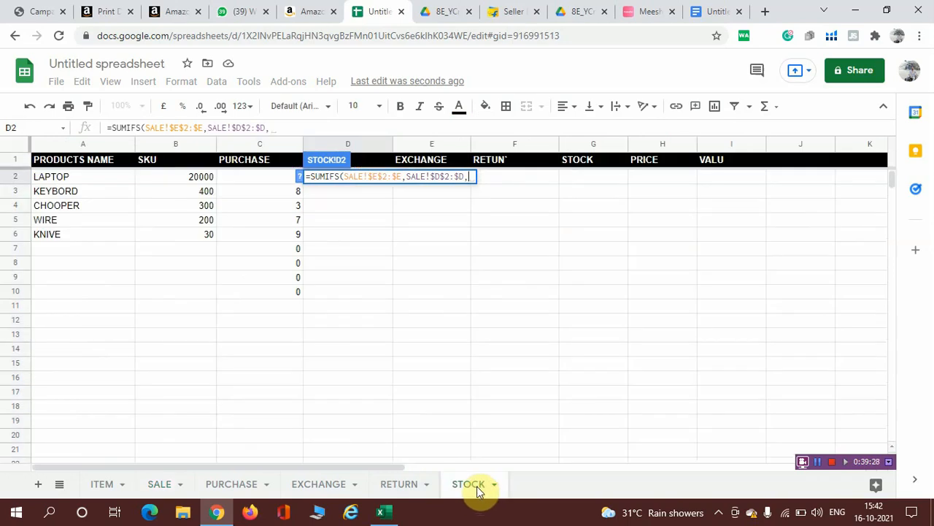
pyautogui.click(82, 182)
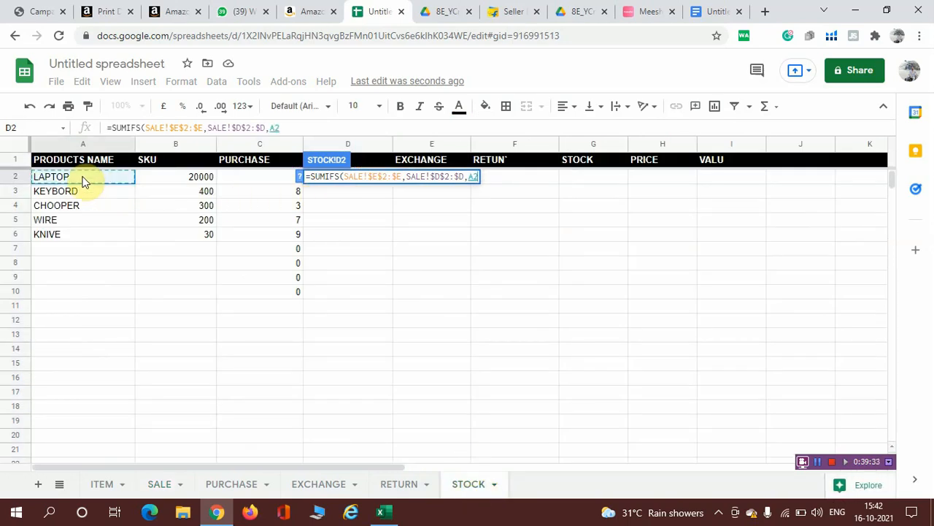
pyautogui.press('Return')
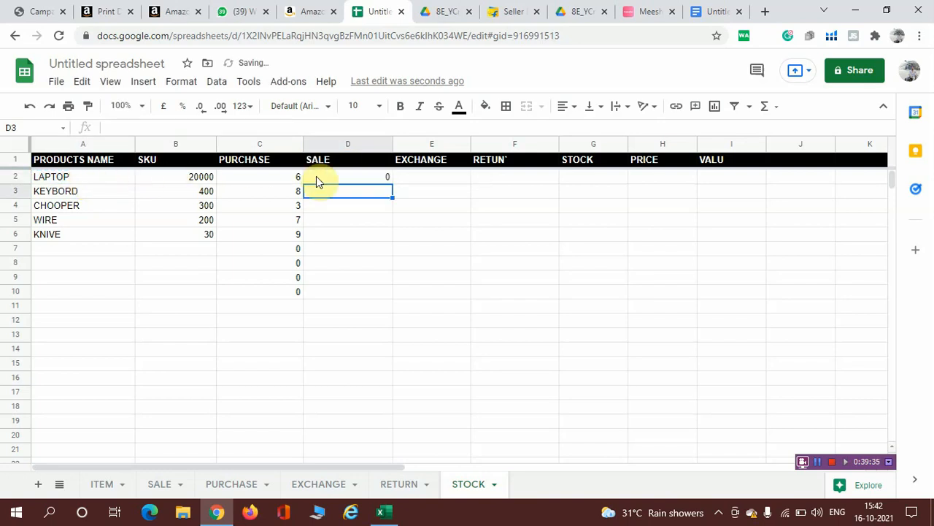
# Step: Fill the SUMIFS formula from D2 down the SALE column through D16
pyautogui.click(349, 175)
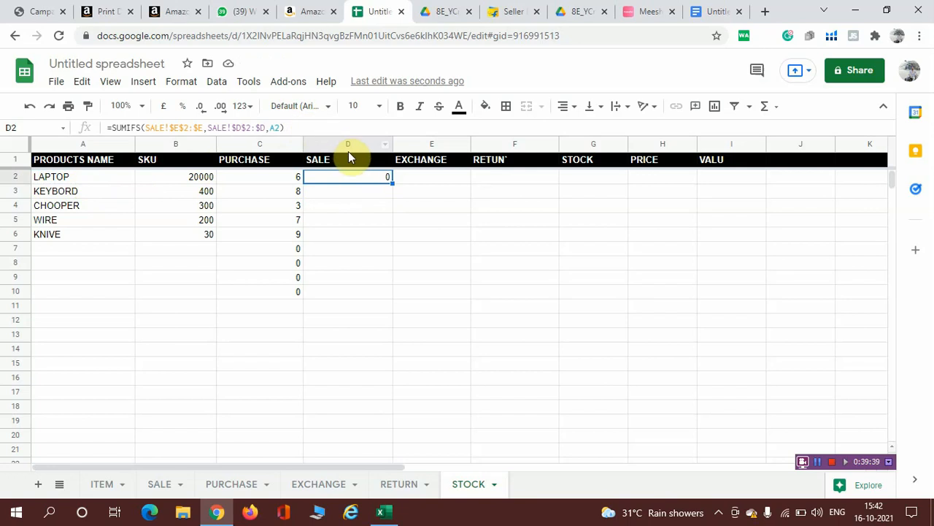
pyautogui.click(296, 126)
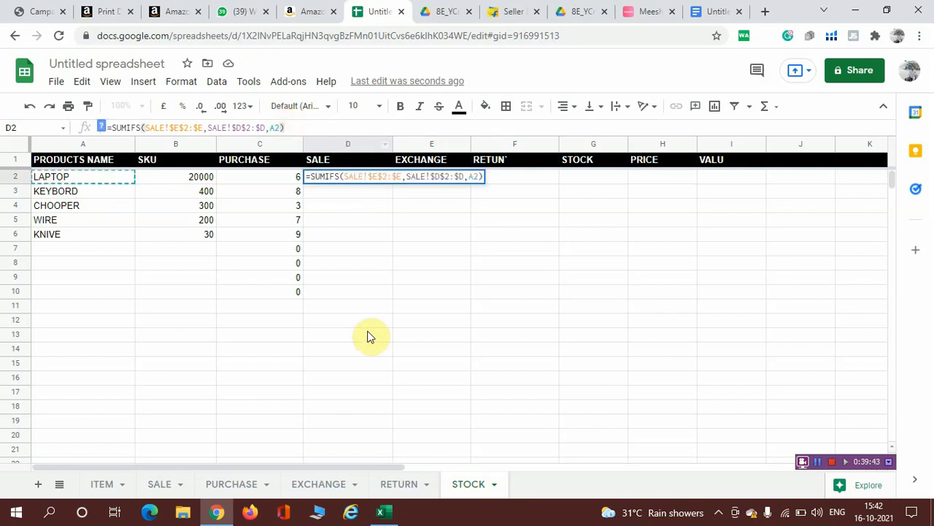
pyautogui.press('Return')
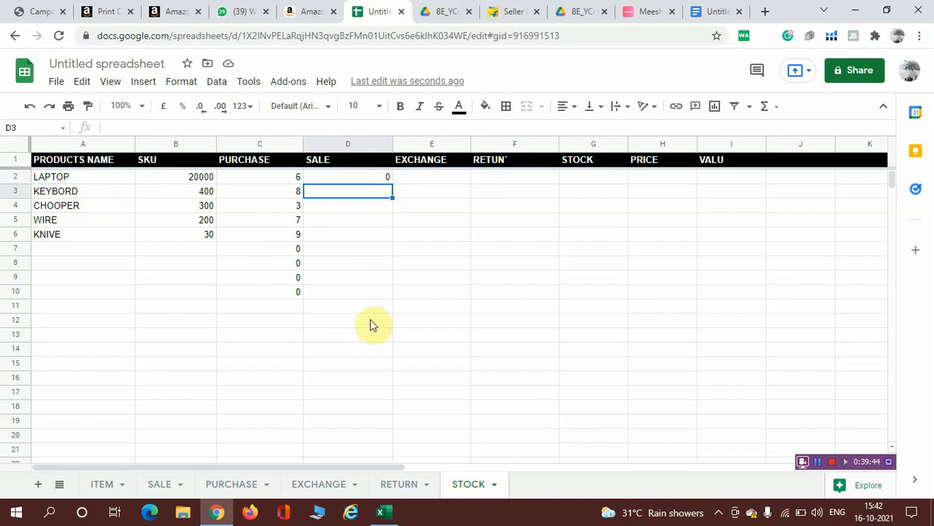
pyautogui.click(354, 182)
pyautogui.moveTo(392, 183); pyautogui.dragTo(394, 232)
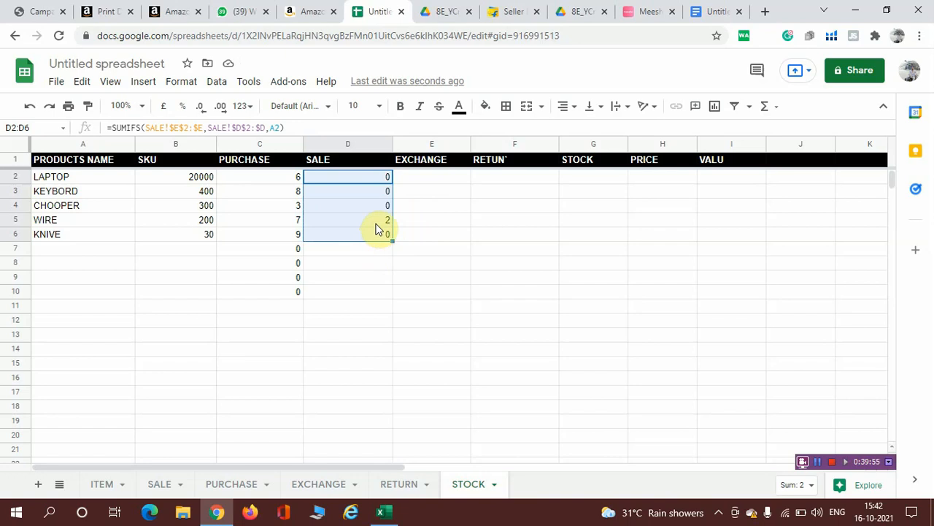
pyautogui.click(381, 222)
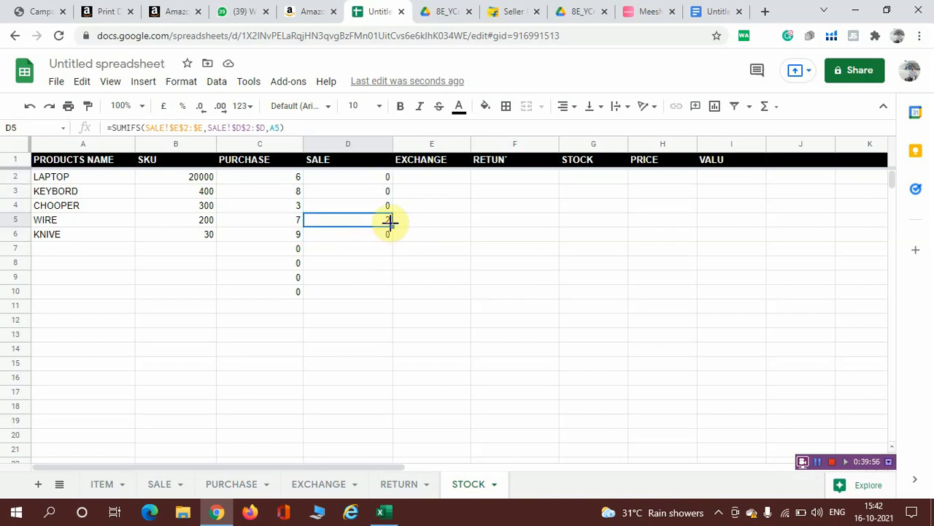
pyautogui.moveTo(394, 225); pyautogui.dragTo(396, 379)
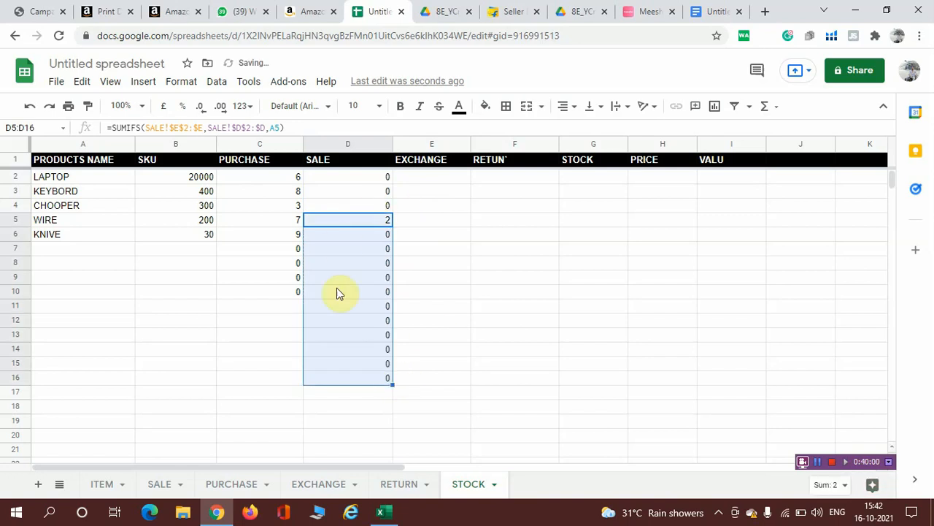
# Step: Complete the CHOPER-01 sale in row 3 of the SALE sheet with quantity 2, an order ID and FLIPAKRT, and return to the STOCK sheet
pyautogui.click(160, 485)
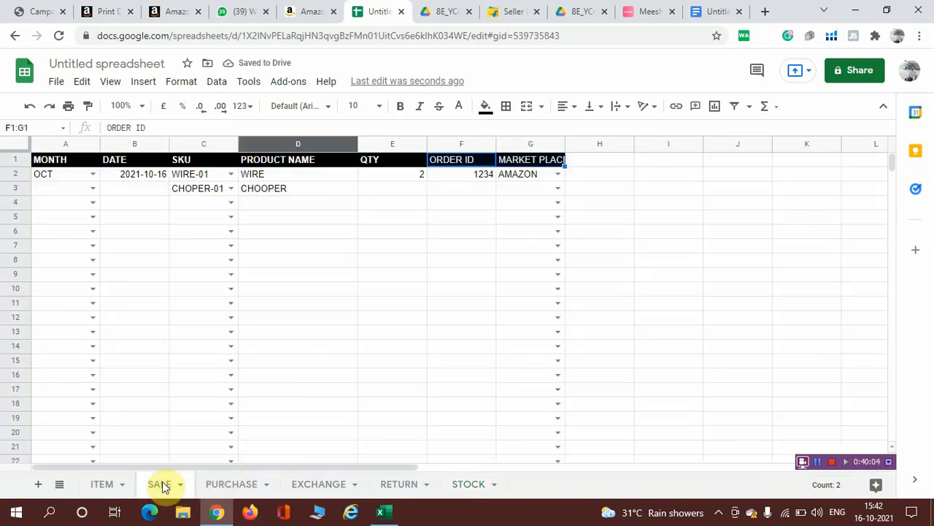
pyautogui.click(421, 183)
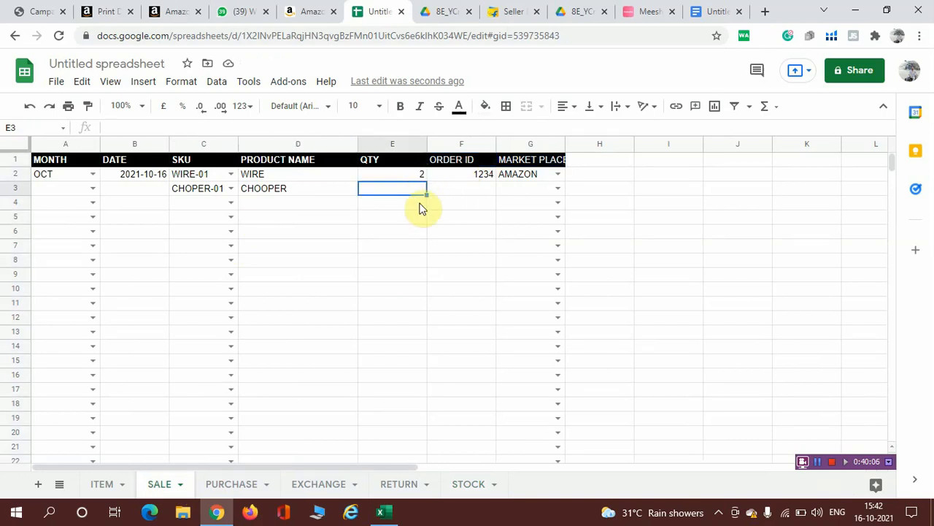
pyautogui.write('2')
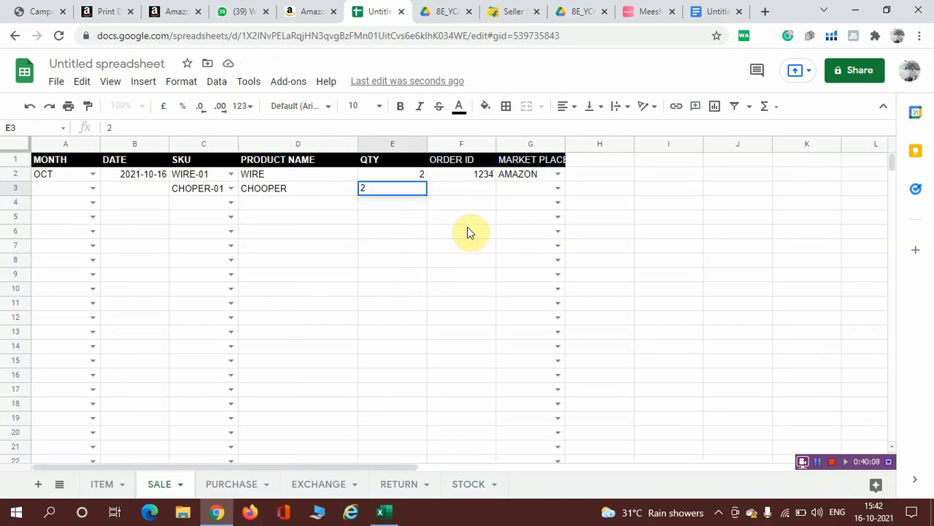
pyautogui.click(471, 189)
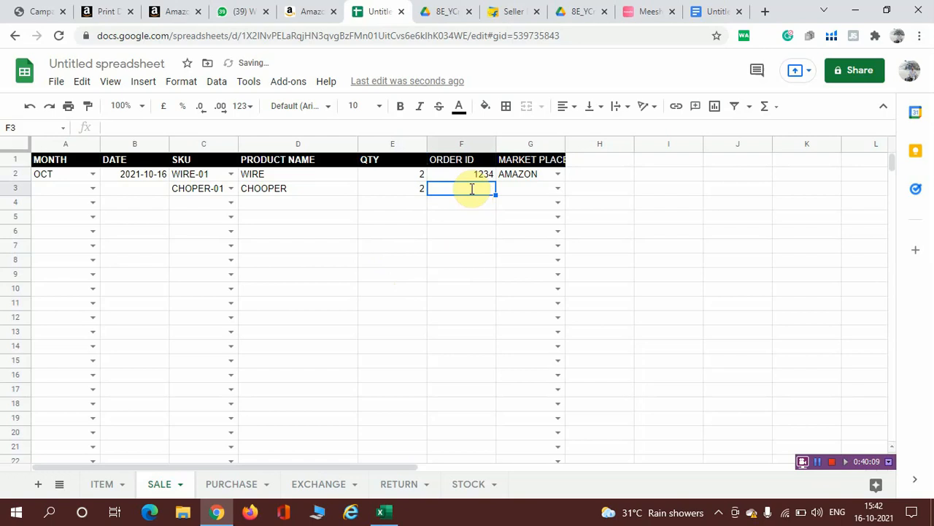
pyautogui.write('456')
pyautogui.click(557, 188)
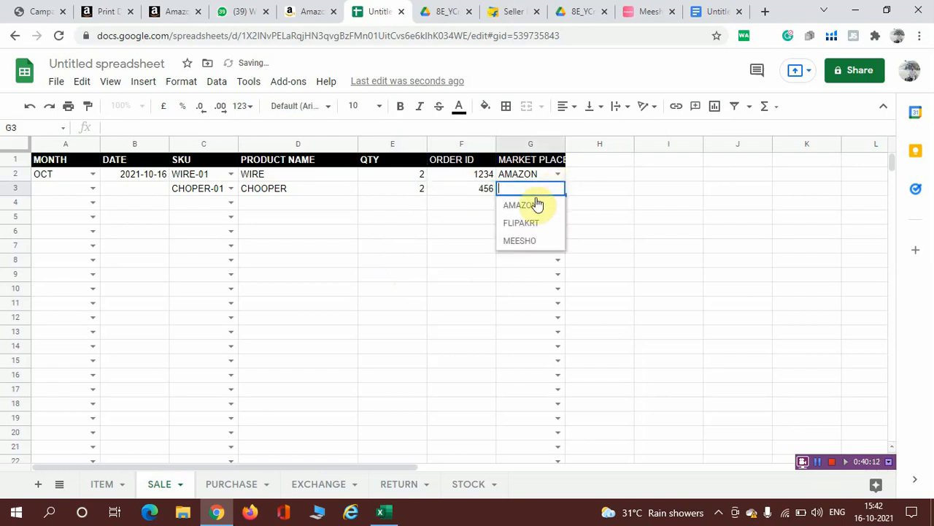
pyautogui.click(521, 222)
pyautogui.click(468, 487)
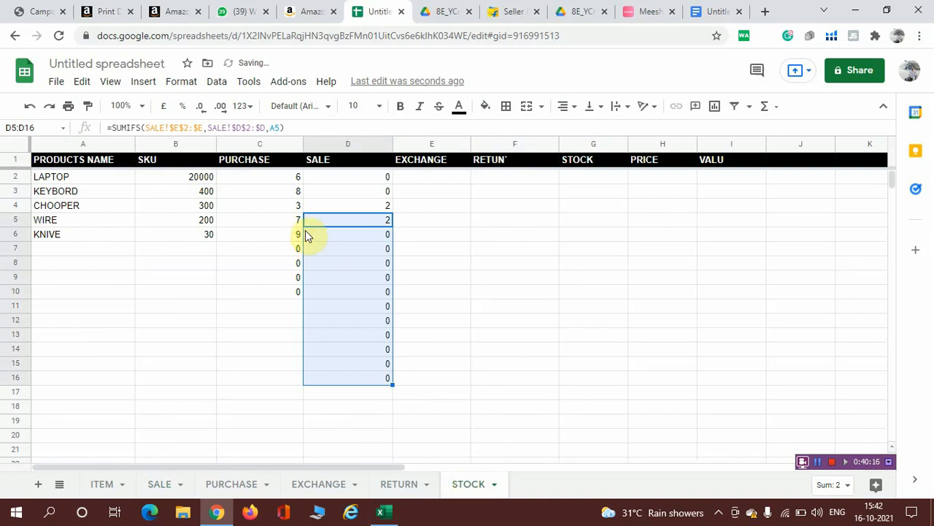
pyautogui.click(438, 225)
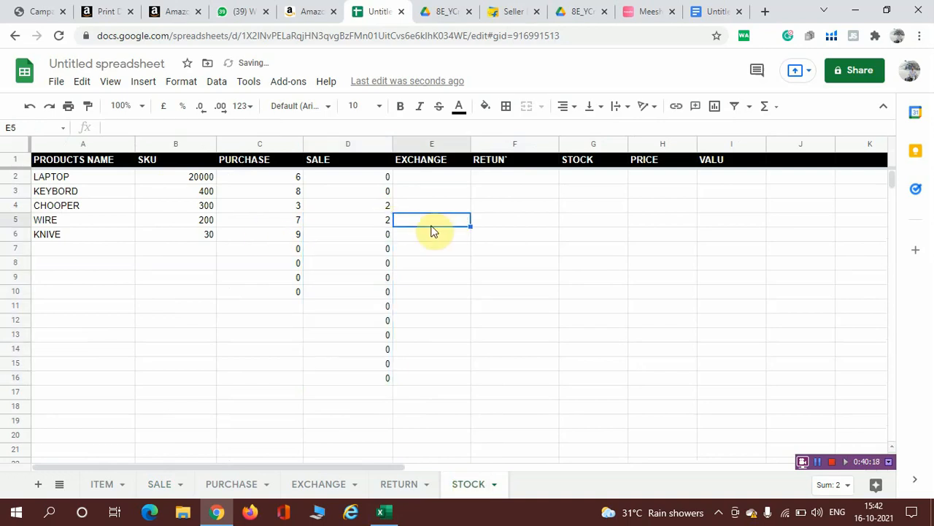
pyautogui.click(379, 209)
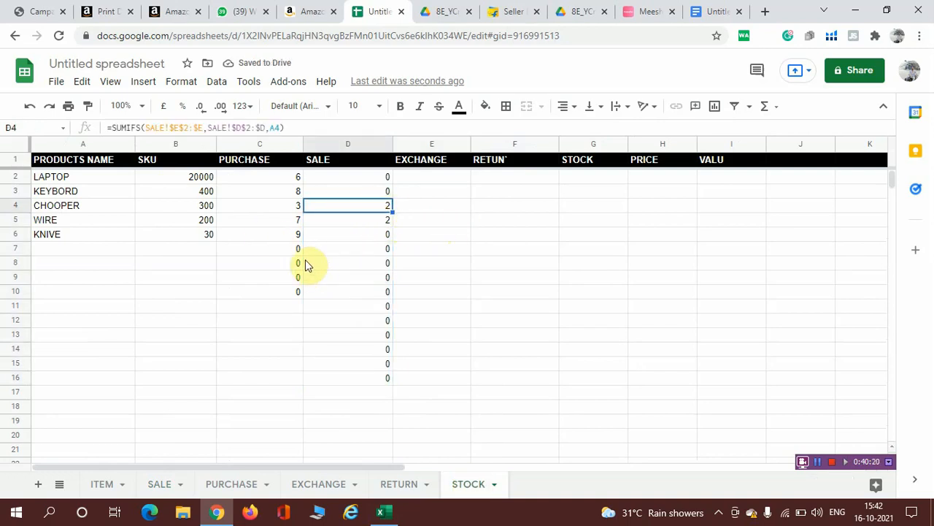
# Step: Try to clear the surplus zero formulas below the product rows in C7:E18 of the STOCK sheet
pyautogui.click(277, 249)
pyautogui.hotkey('shift', 'Right')
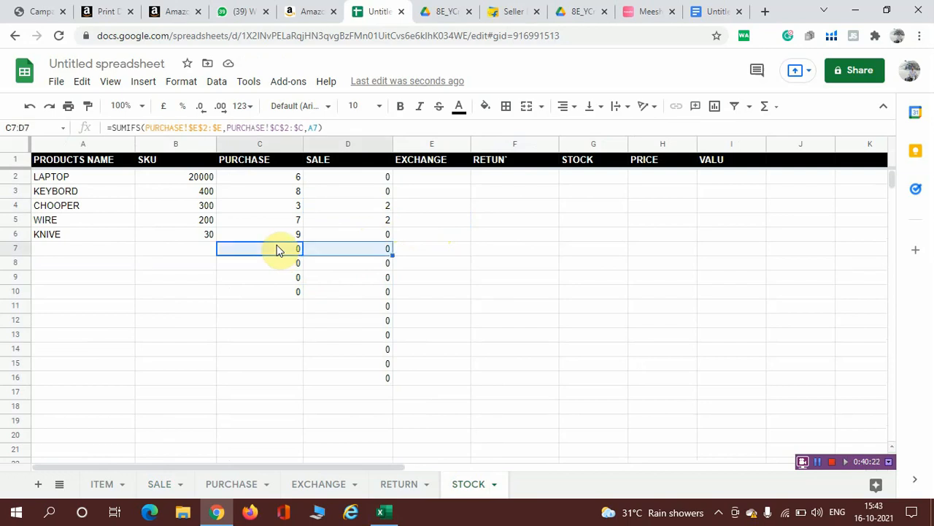
pyautogui.hotkey('shift', 'Right')
pyautogui.hotkey('shift', 'Down')
pyautogui.hotkey('shift', 'Down')
pyautogui.hotkey('shift', 'Down')
pyautogui.hotkey('shift', 'Down')
pyautogui.hotkey('shift', 'Down')
pyautogui.hotkey('shift', 'Down')
pyautogui.hotkey('shift', 'Down')
pyautogui.hotkey('shift', 'Down')
pyautogui.hotkey('shift', 'Down')
pyautogui.hotkey('shift', 'Down')
pyautogui.hotkey('shift', 'Down')
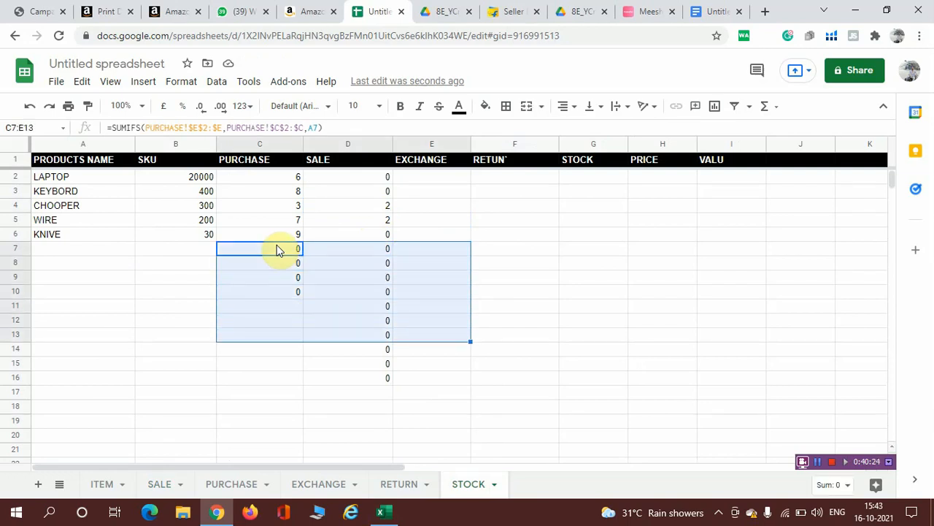
pyautogui.write('\\')
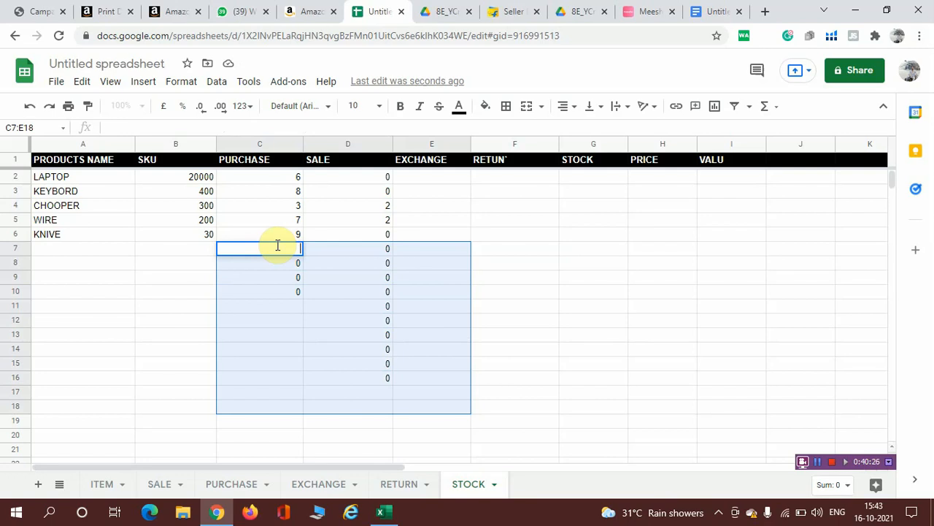
pyautogui.click(316, 283)
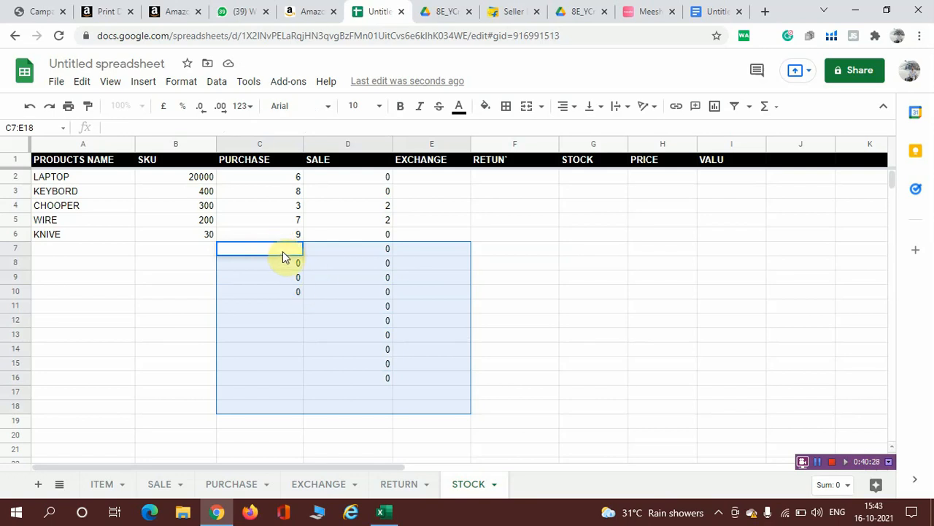
# Step: Delete the surplus PURCHASE and SALE formulas in C7:D16 of the STOCK sheet
pyautogui.click(280, 247)
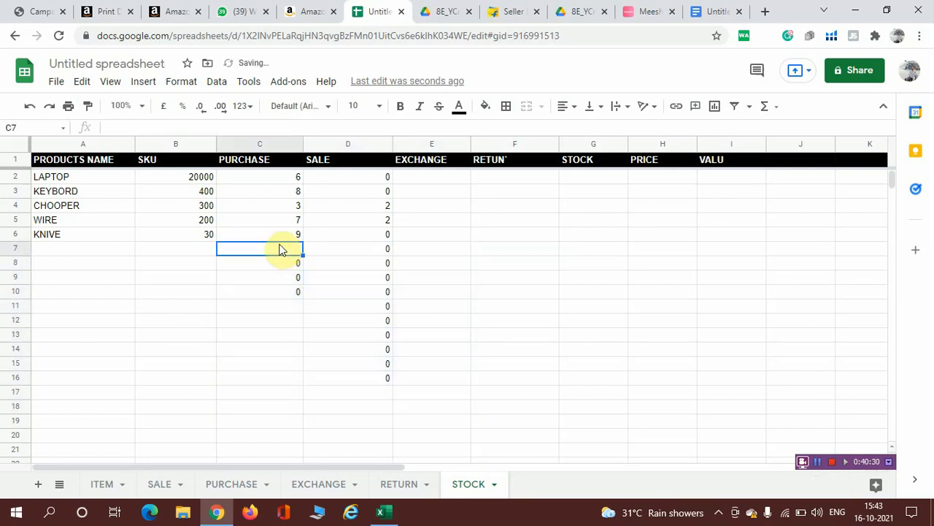
pyautogui.hotkey('shift', 'Down')
pyautogui.hotkey('shift', 'Down')
pyautogui.hotkey('shift', 'Down')
pyautogui.hotkey('shift', 'Right')
pyautogui.hotkey('shift', 'Down')
pyautogui.hotkey('shift', 'Down')
pyautogui.hotkey('shift', 'Down')
pyautogui.hotkey('shift', 'Down')
pyautogui.hotkey('shift', 'Down')
pyautogui.hotkey('shift', 'Down')
pyautogui.press('Delete')
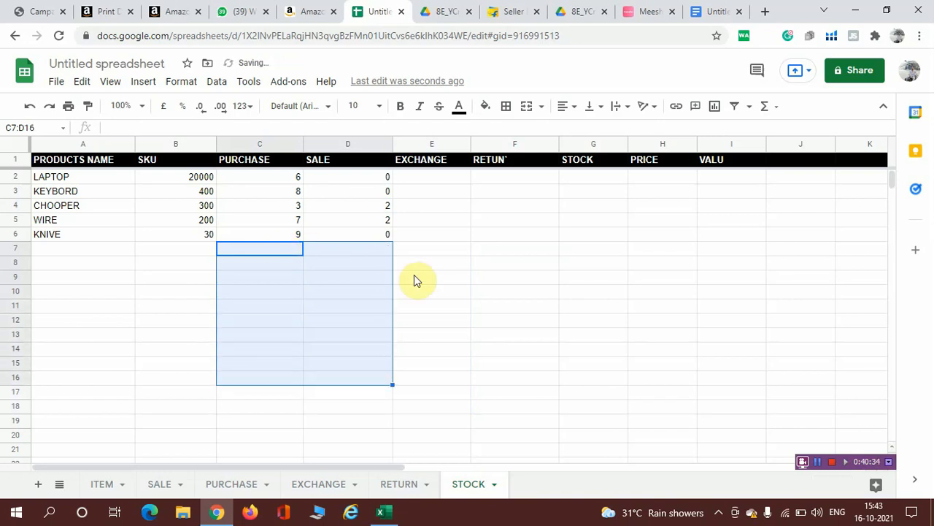
pyautogui.click(486, 279)
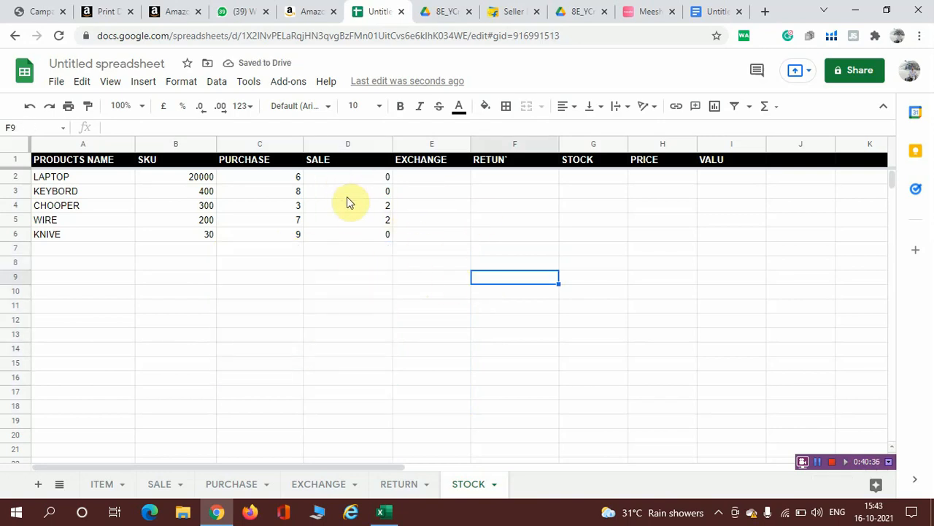
pyautogui.click(167, 490)
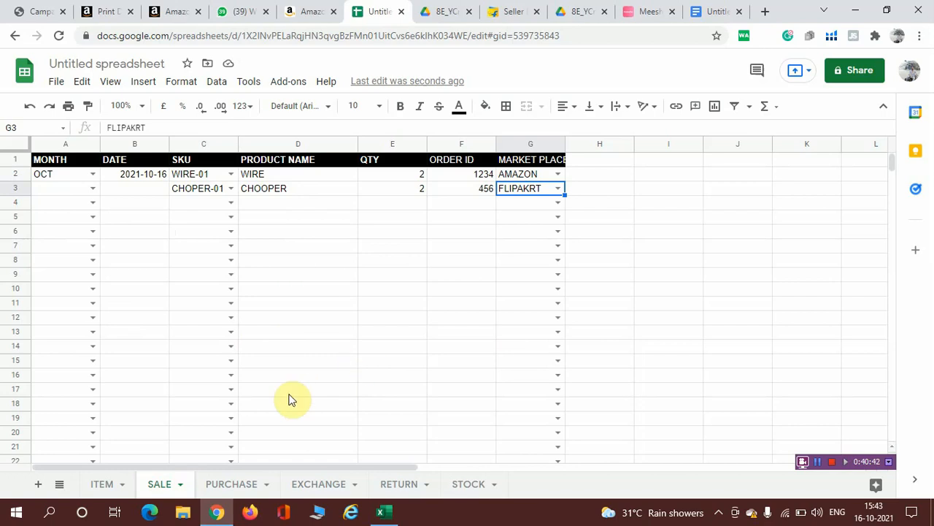
pyautogui.click(316, 486)
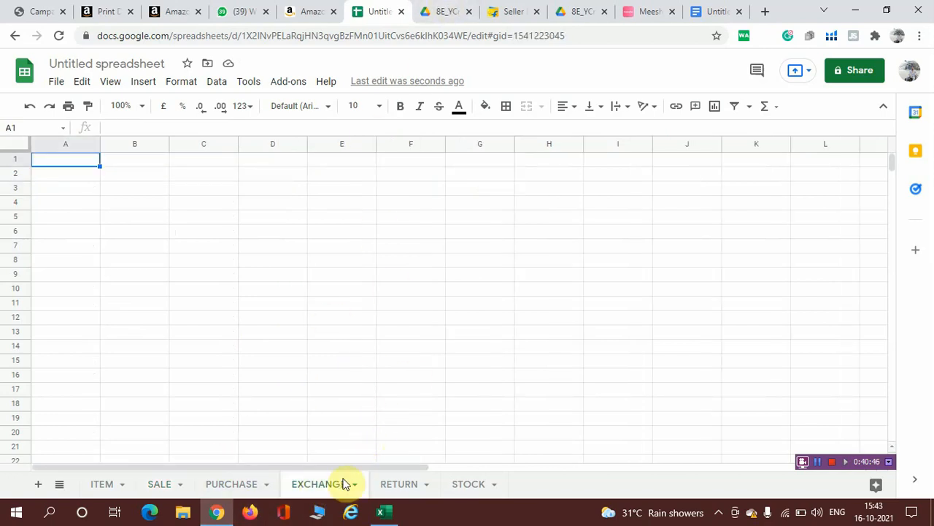
pyautogui.click(408, 484)
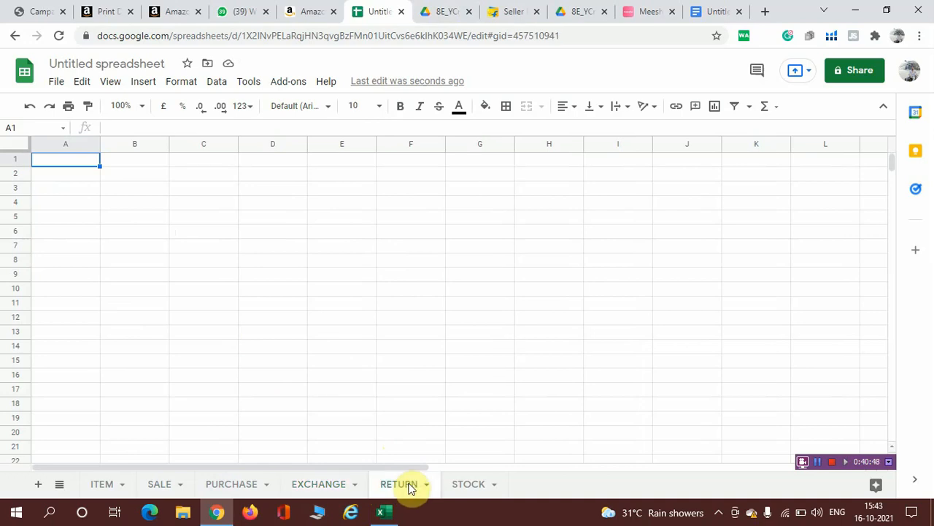
pyautogui.click(330, 487)
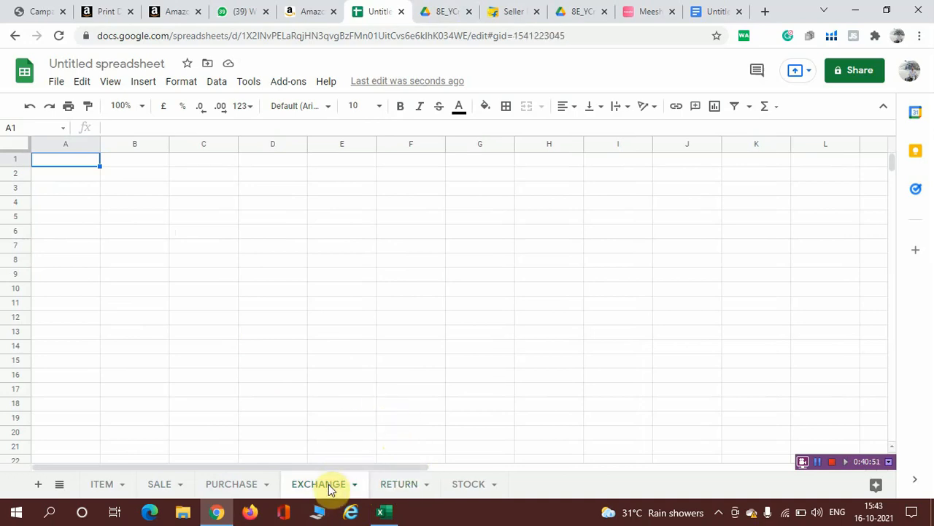
# Step: Copy the MONTH to QTY headers from the PURCHASE sheet into row 1 of EXCHANGE and widen its PRODUCT NAME column to fit
pyautogui.click(235, 488)
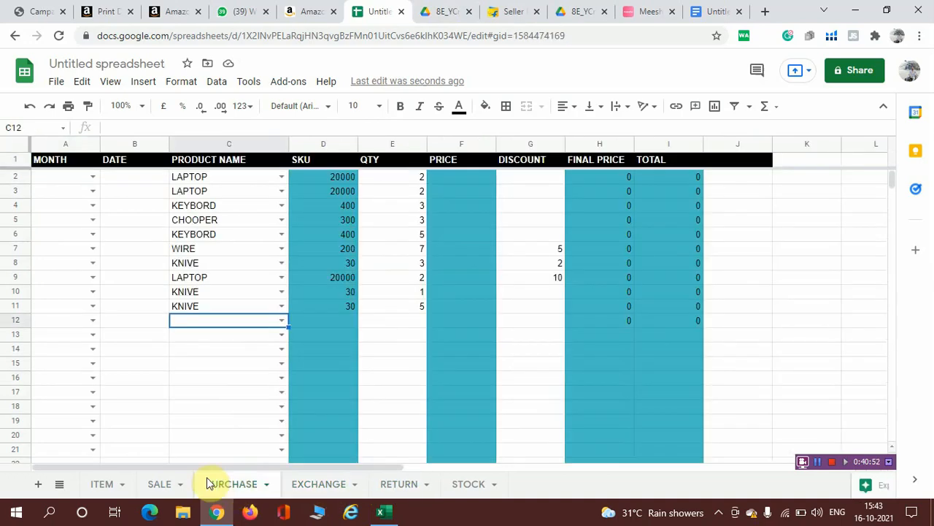
pyautogui.click(62, 163)
pyautogui.hotkey('shift', 'Right')
pyautogui.hotkey('shift', 'Right')
pyautogui.hotkey('shift', 'Right')
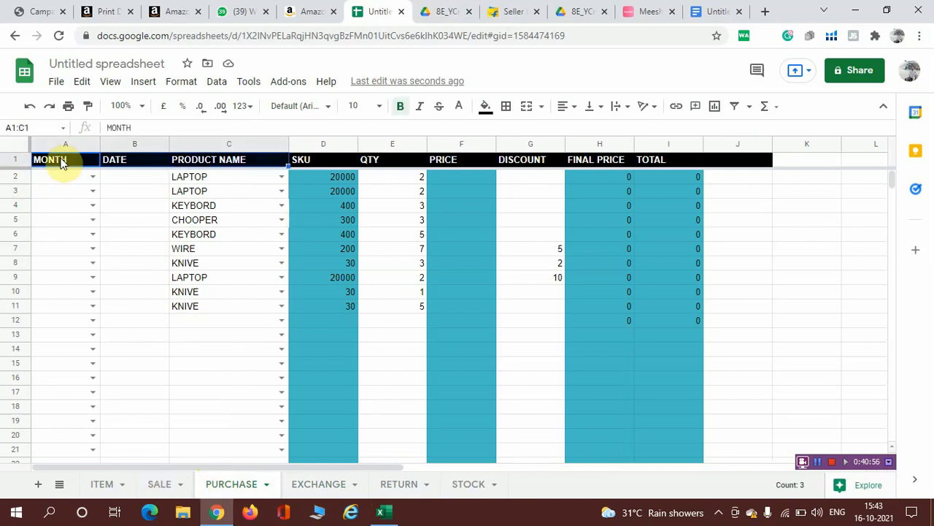
pyautogui.hotkey('shift', 'Right')
pyautogui.hotkey('ctrl', 'c')
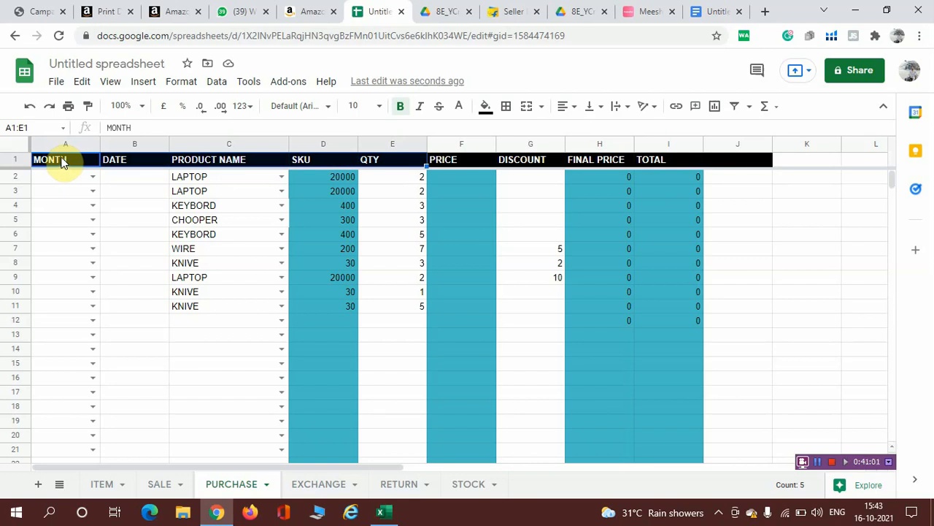
pyautogui.click(328, 483)
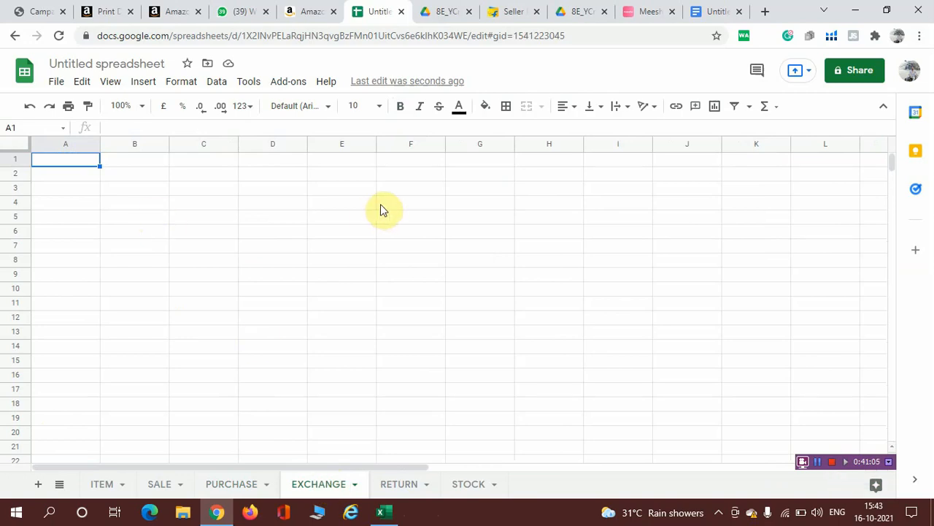
pyautogui.hotkey('ctrl', 'v')
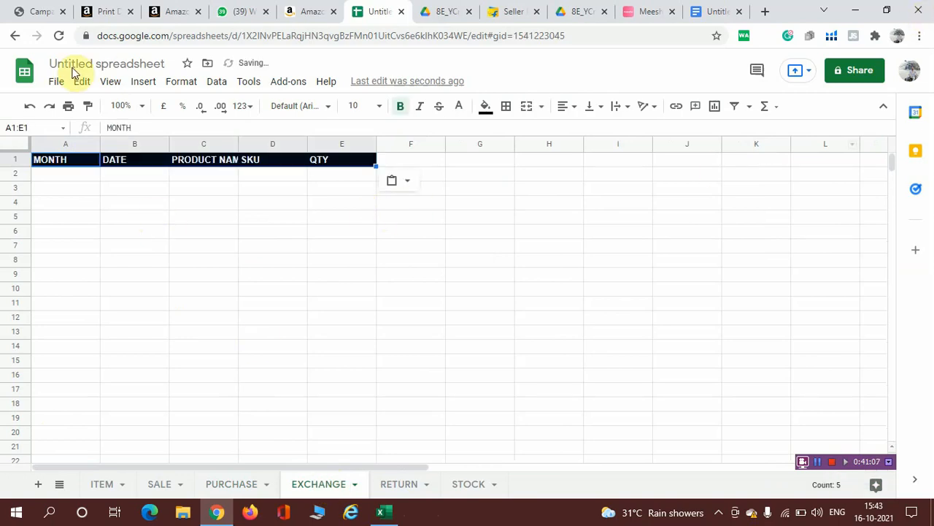
pyautogui.moveTo(239, 142); pyautogui.dragTo(272, 136)
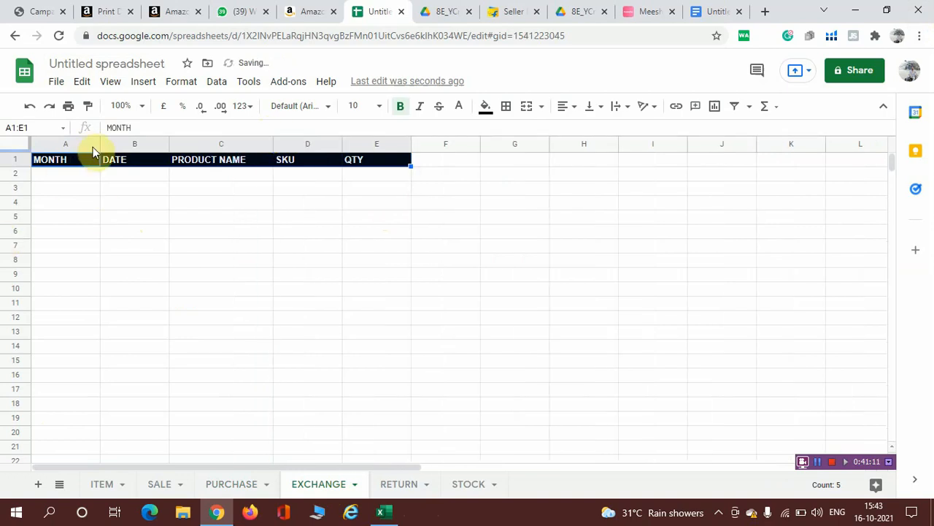
# Step: Add drop-down validation to EXCHANGE!A2:A using the month list from ITEM!D2:D, and check the list in A2
pyautogui.click(73, 136)
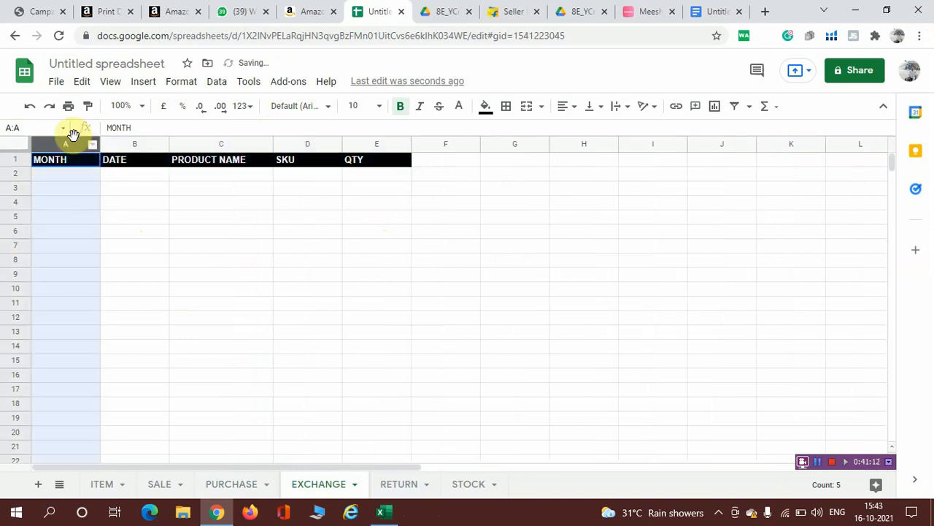
pyautogui.click(219, 82)
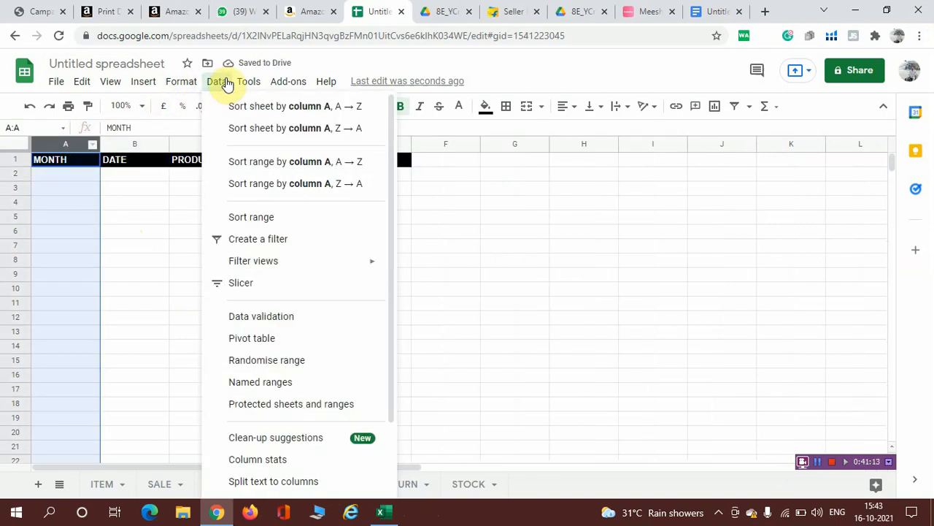
pyautogui.click(285, 317)
pyautogui.click(420, 201)
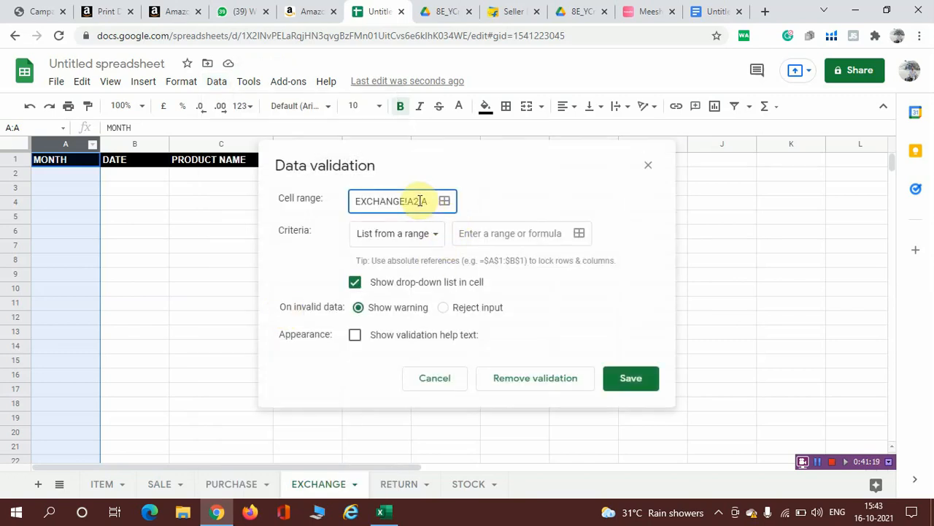
pyautogui.click(579, 233)
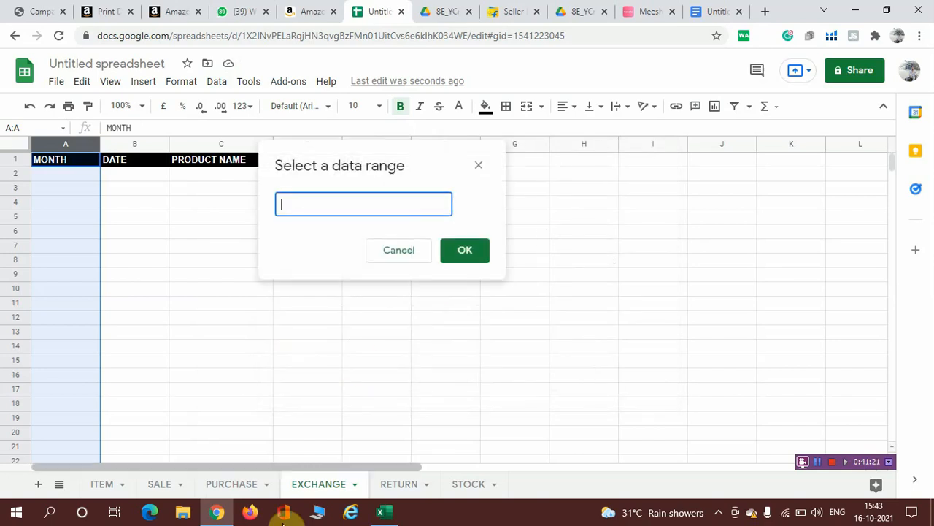
pyautogui.click(109, 492)
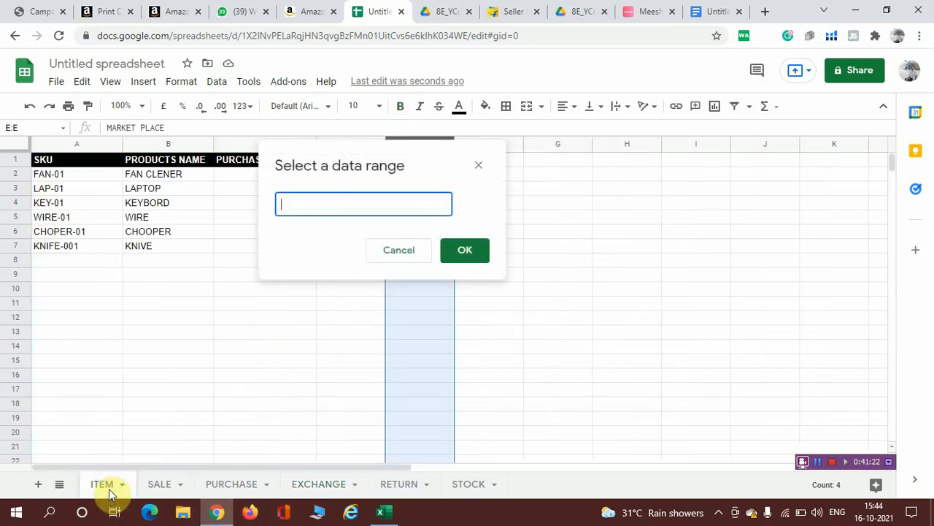
pyautogui.moveTo(373, 168); pyautogui.dragTo(663, 171)
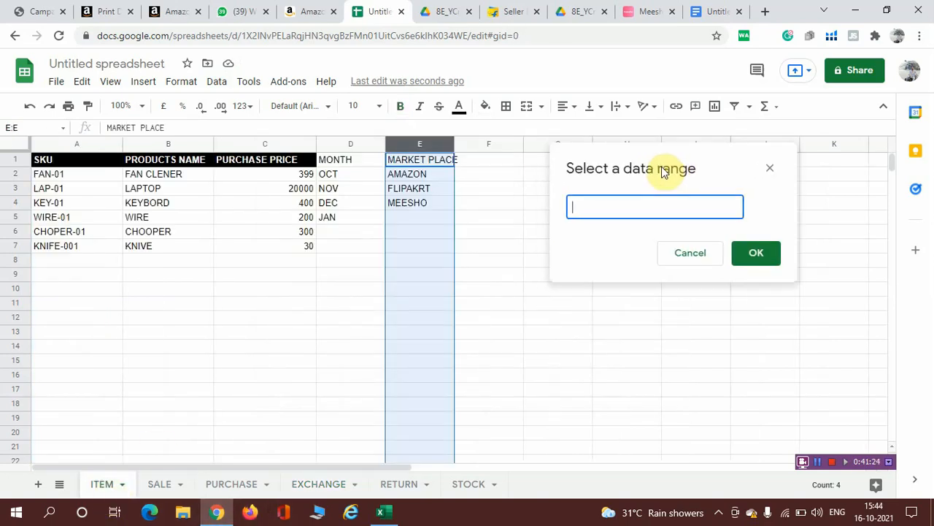
pyautogui.click(345, 143)
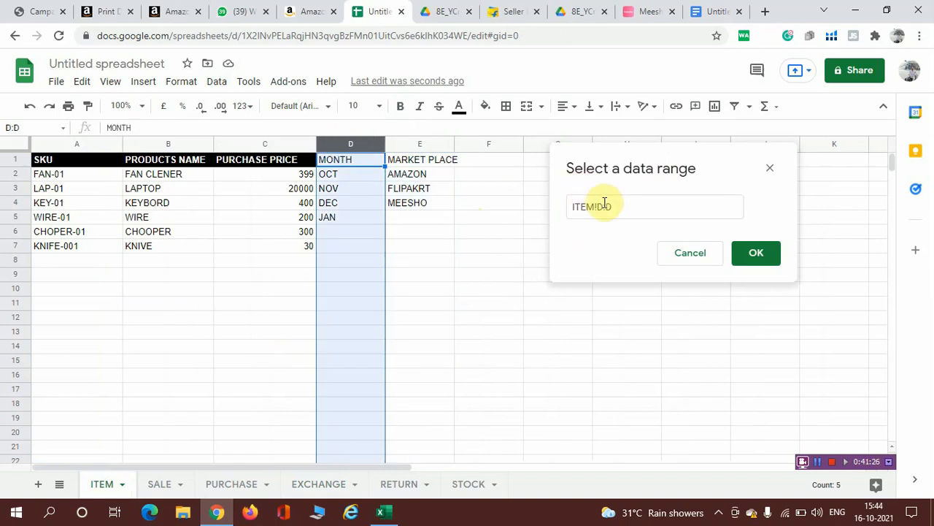
pyautogui.click(602, 207)
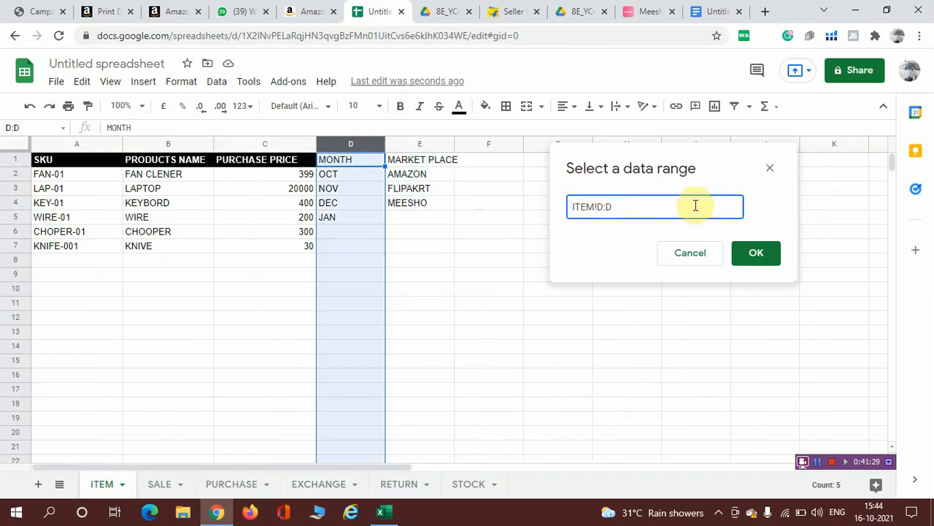
pyautogui.click(756, 253)
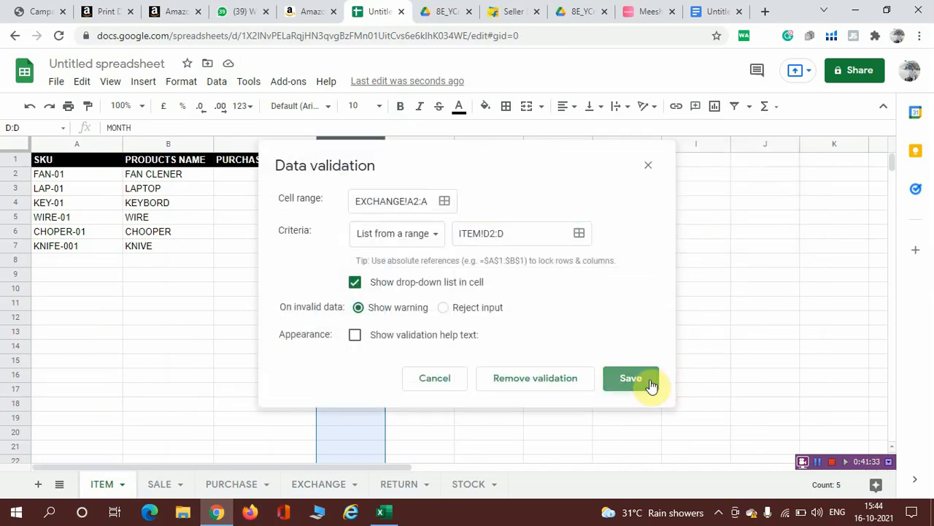
pyautogui.click(648, 381)
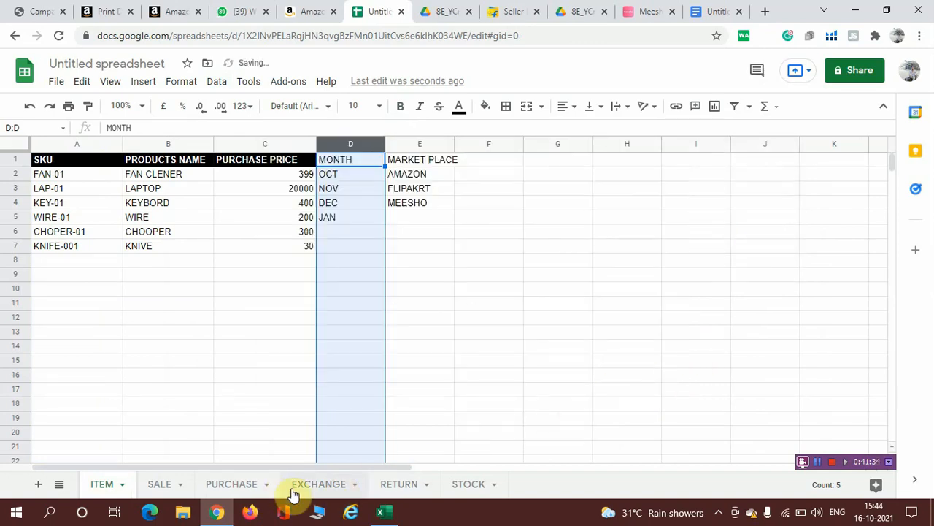
pyautogui.click(317, 484)
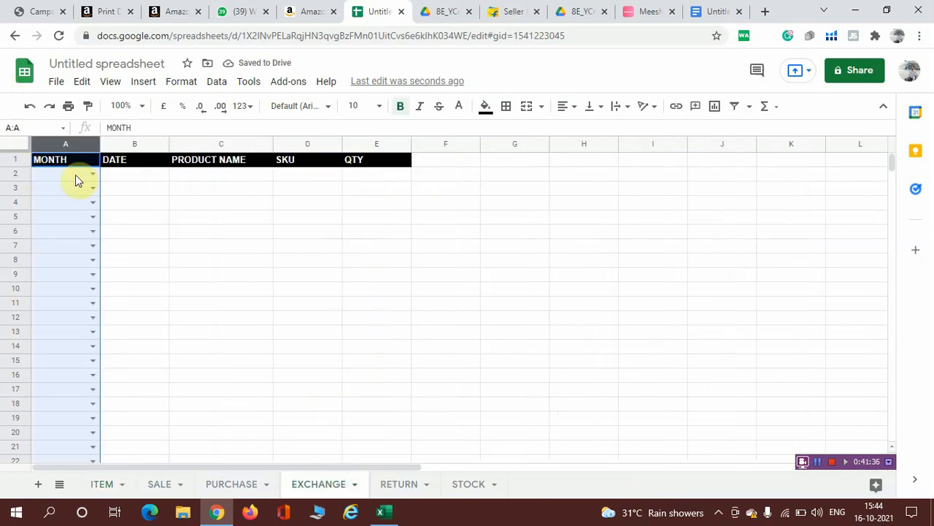
pyautogui.click(92, 173)
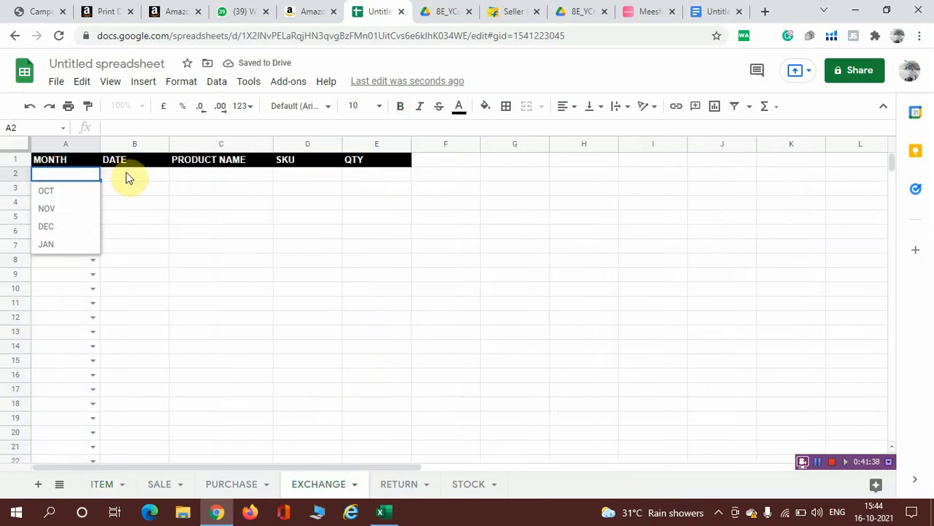
pyautogui.click(125, 175)
# Step: Add data validation to EXCHANGE!B2:B that requires a valid date and shows a warning, and check the date picker in B2
pyautogui.click(131, 142)
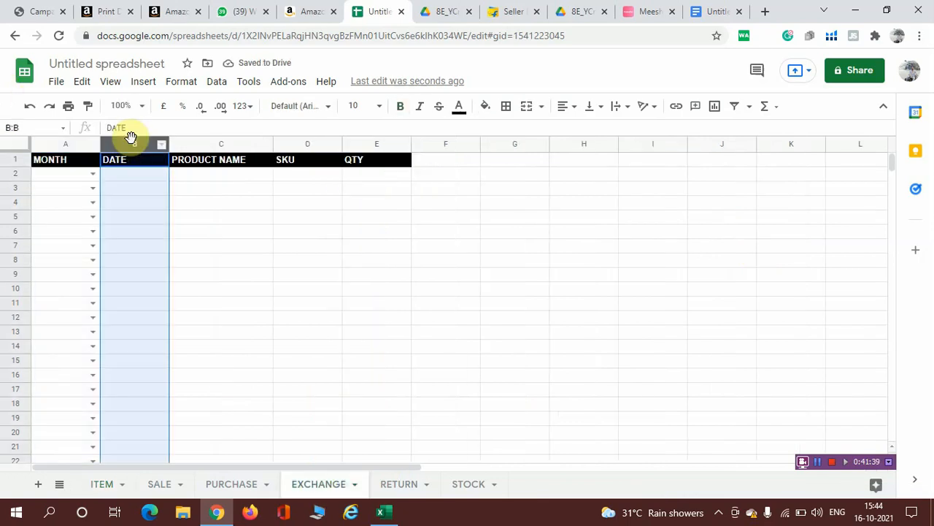
pyautogui.click(216, 82)
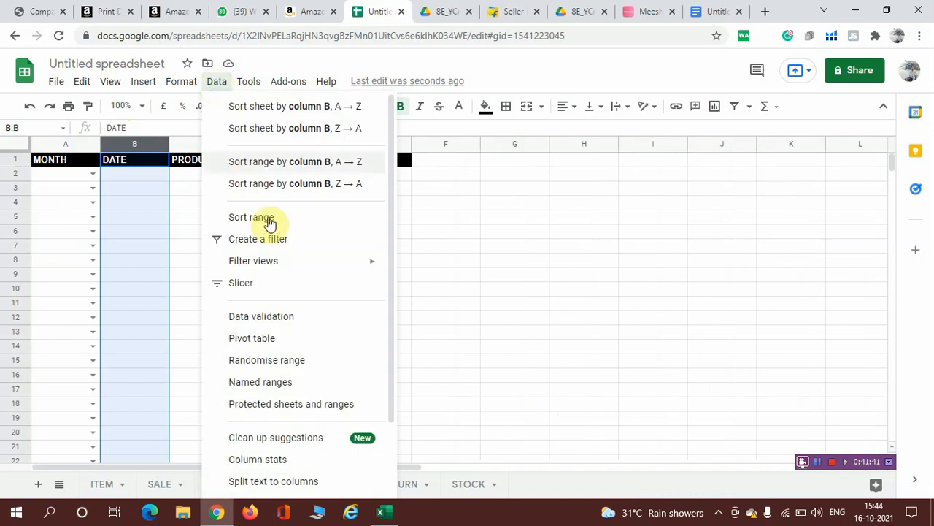
pyautogui.click(267, 314)
pyautogui.click(418, 202)
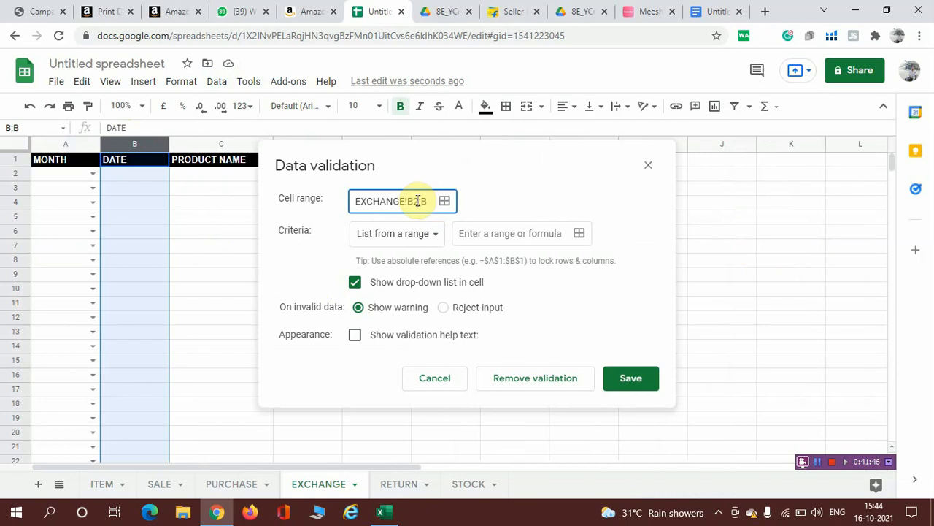
pyautogui.click(579, 234)
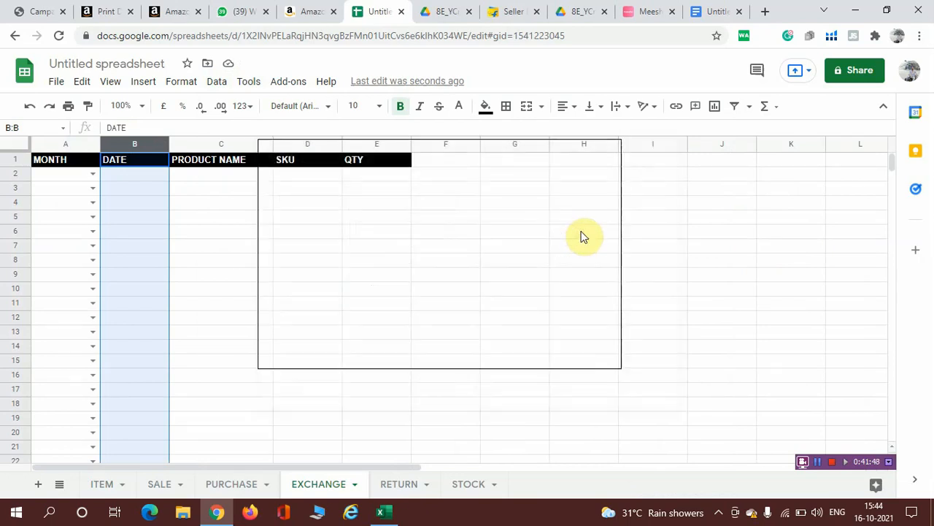
pyautogui.click(404, 250)
pyautogui.click(427, 238)
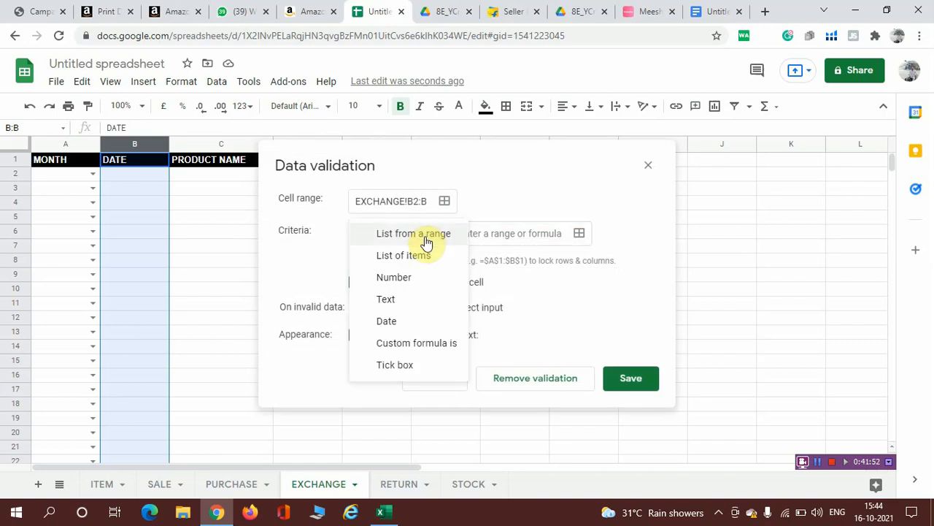
pyautogui.click(394, 323)
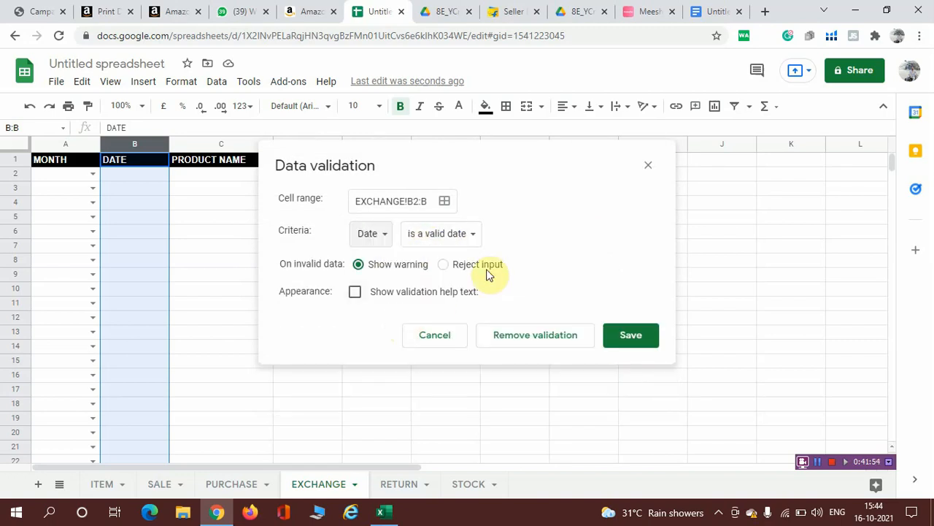
pyautogui.click(609, 339)
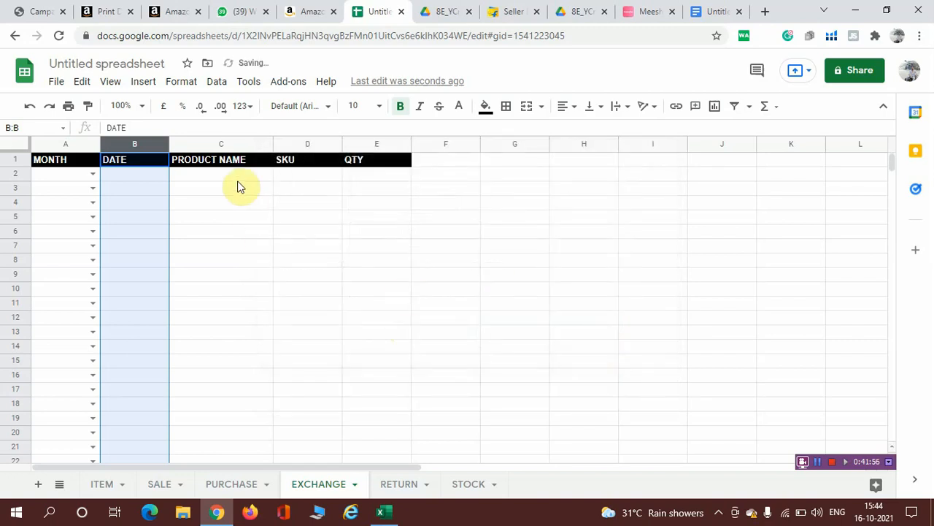
pyautogui.click(151, 175)
pyautogui.doubleClick(151, 176)
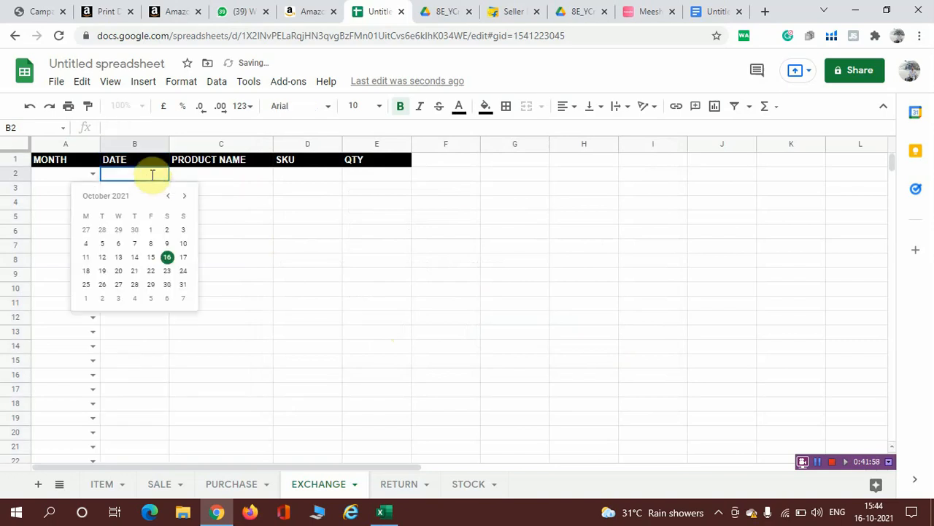
# Step: Start data validation for the PRODUCT NAME column and set its cell range to EXCHANGE!C2:C
pyautogui.click(239, 174)
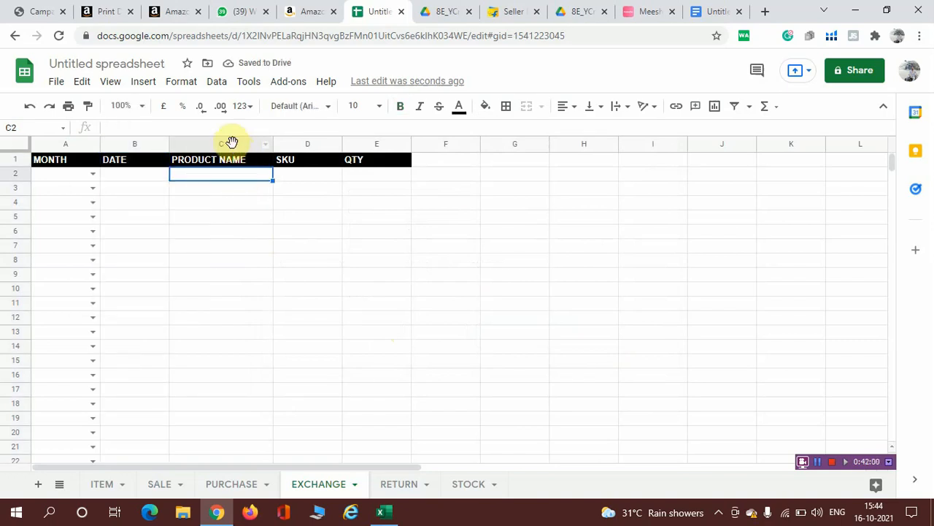
pyautogui.click(231, 144)
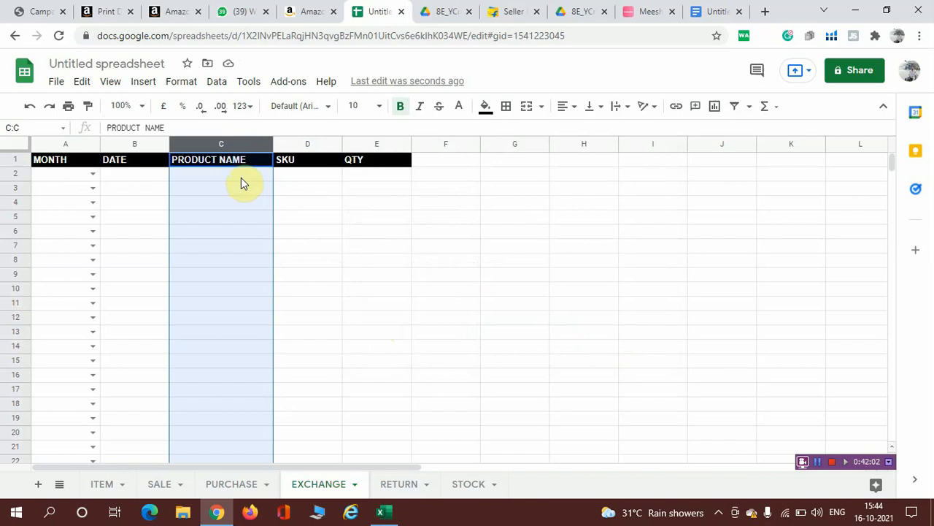
pyautogui.click(241, 178)
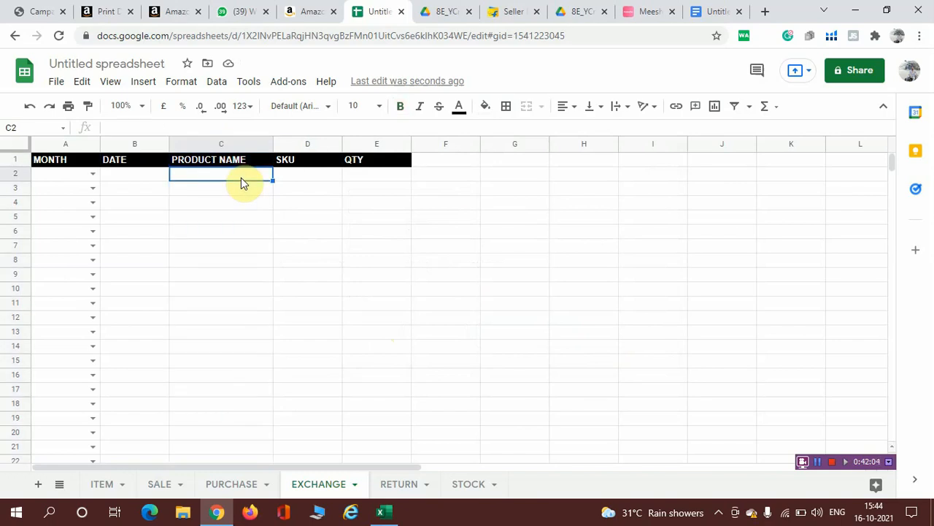
pyautogui.click(224, 143)
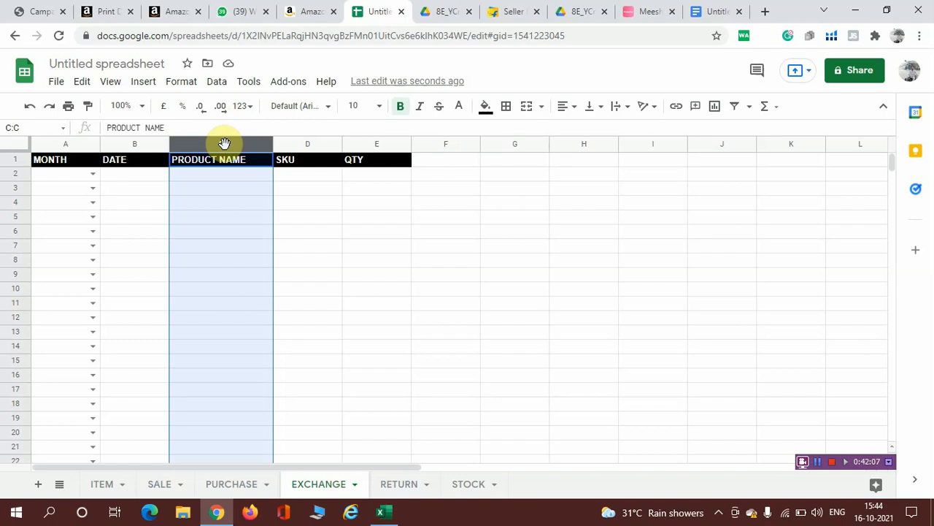
pyautogui.click(216, 83)
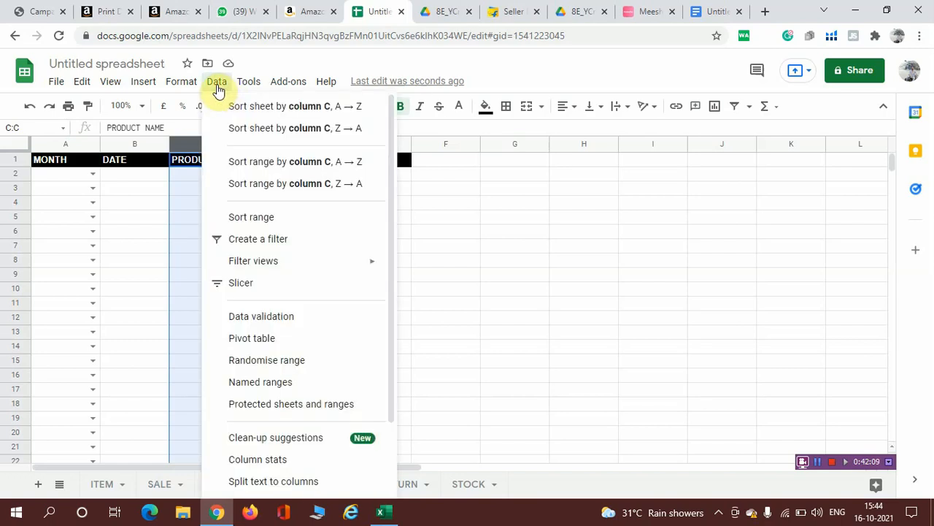
pyautogui.click(268, 319)
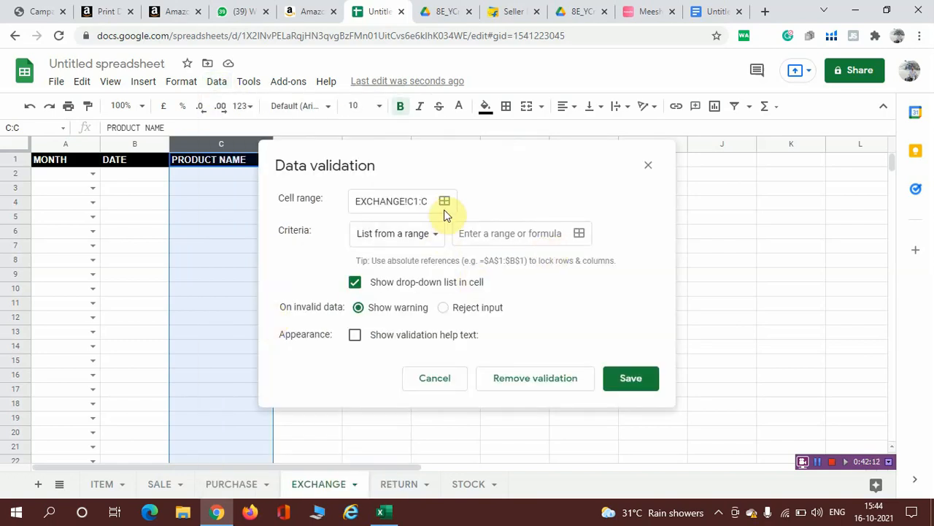
pyautogui.click(416, 200)
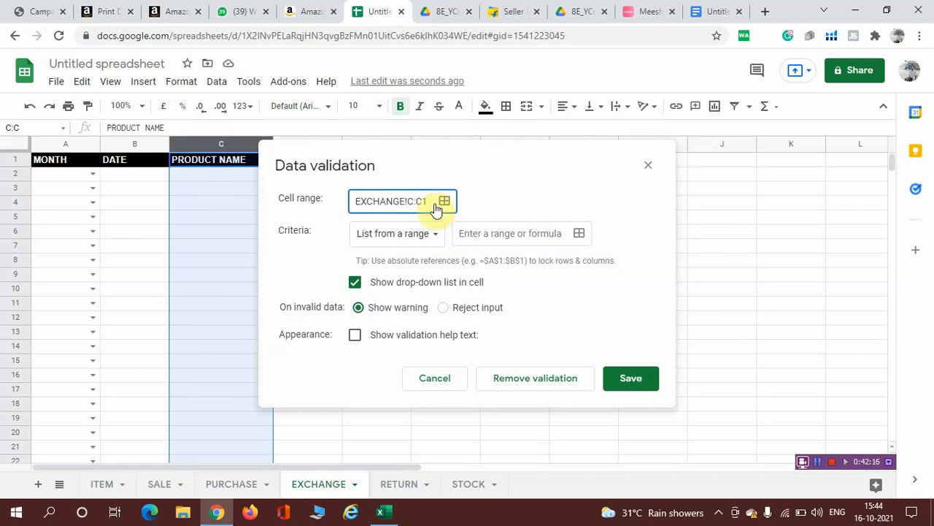
# Step: Use the product names in ITEM!B2:B as the drop-down source, save the validation, and check the list in EXCHANGE cell C2
pyautogui.click(546, 233)
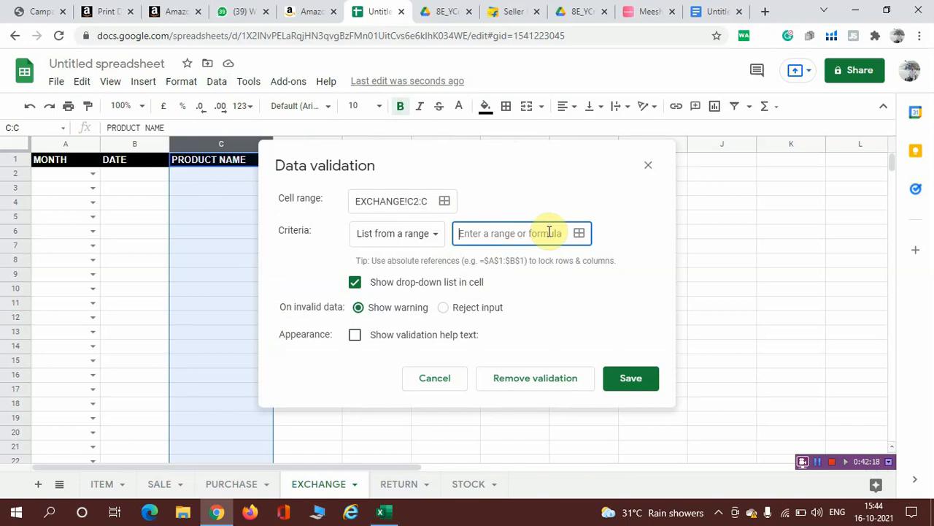
pyautogui.click(582, 234)
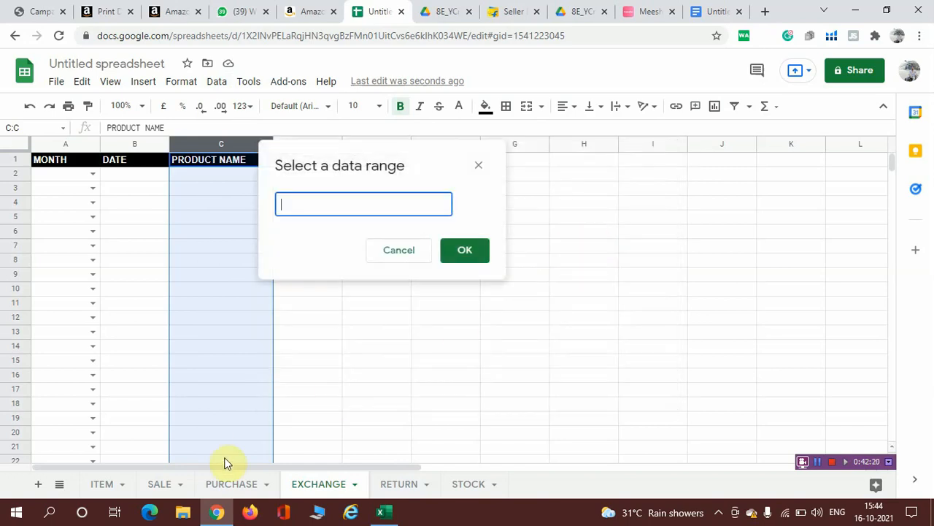
pyautogui.click(110, 489)
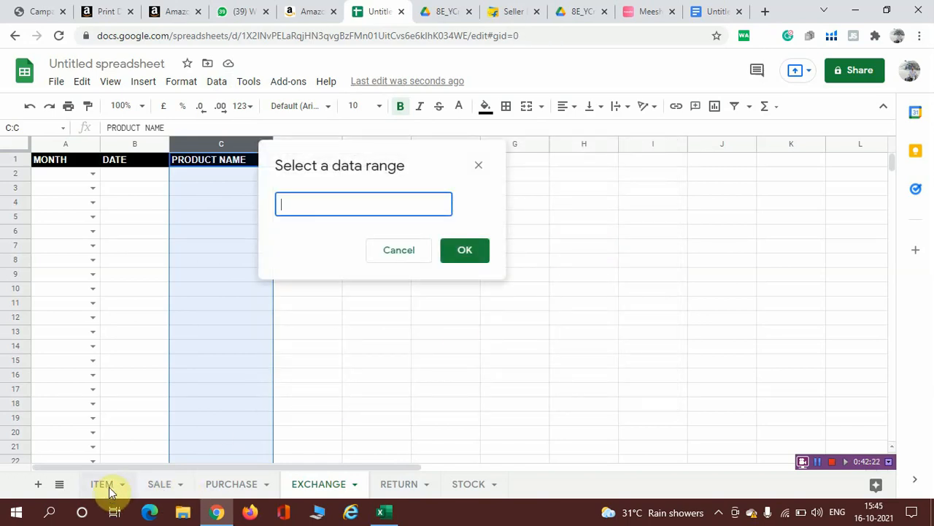
pyautogui.click(168, 142)
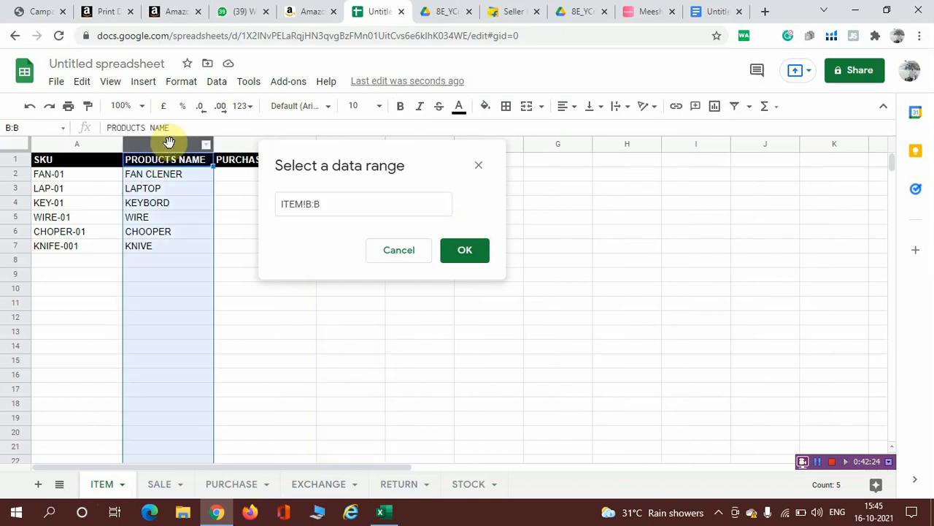
pyautogui.click(312, 204)
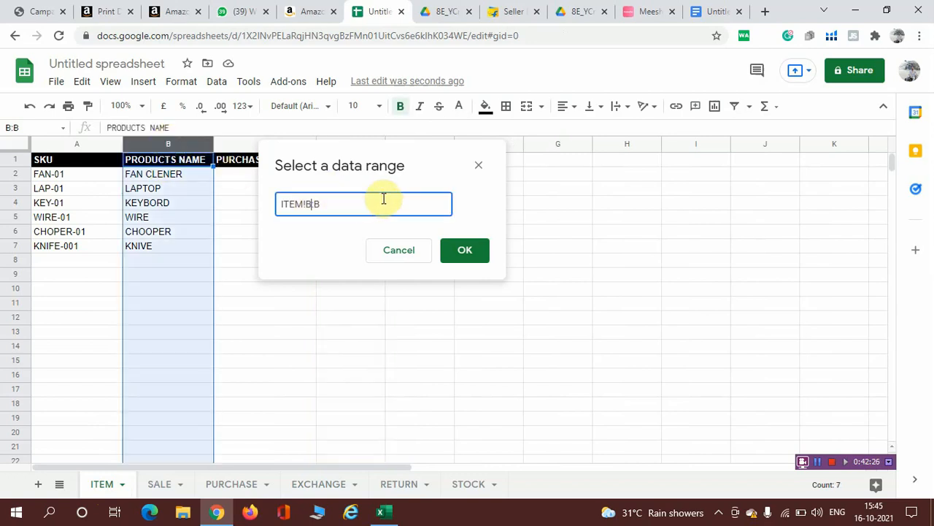
pyautogui.write('2')
pyautogui.click(465, 249)
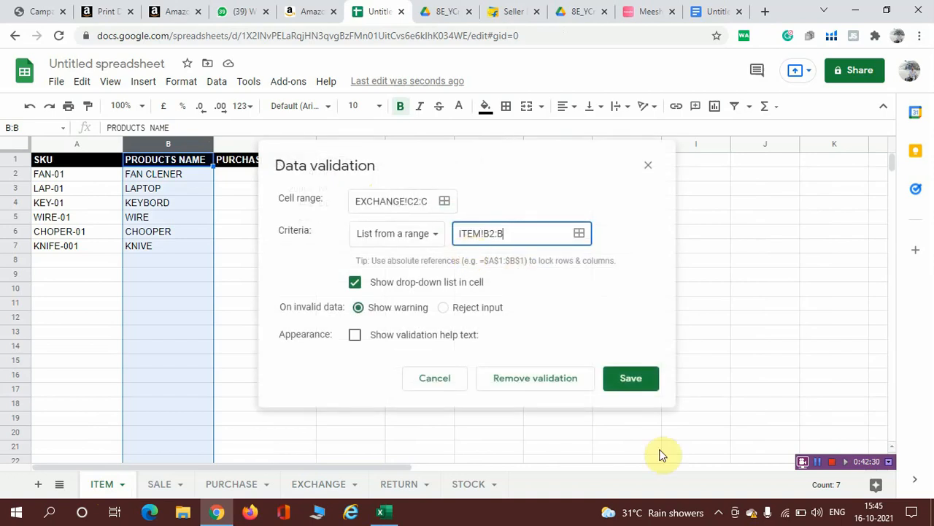
pyautogui.click(649, 386)
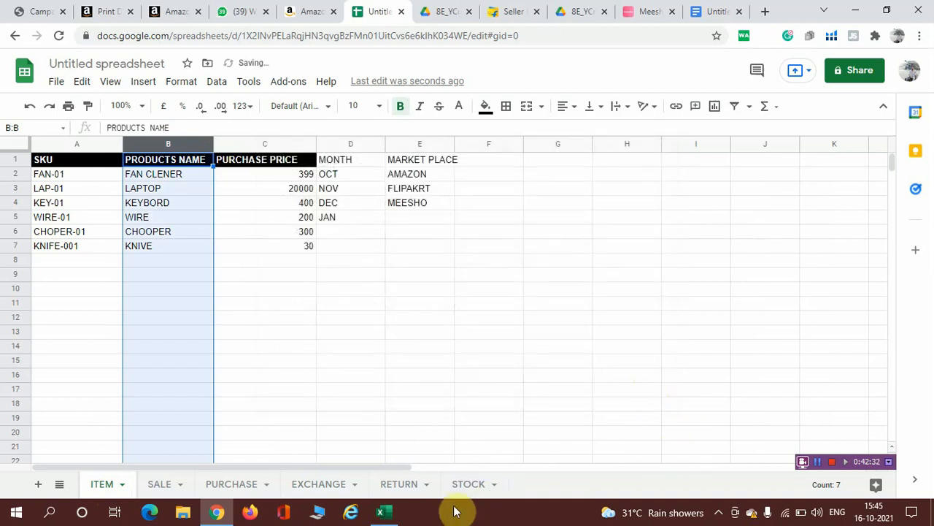
pyautogui.click(315, 486)
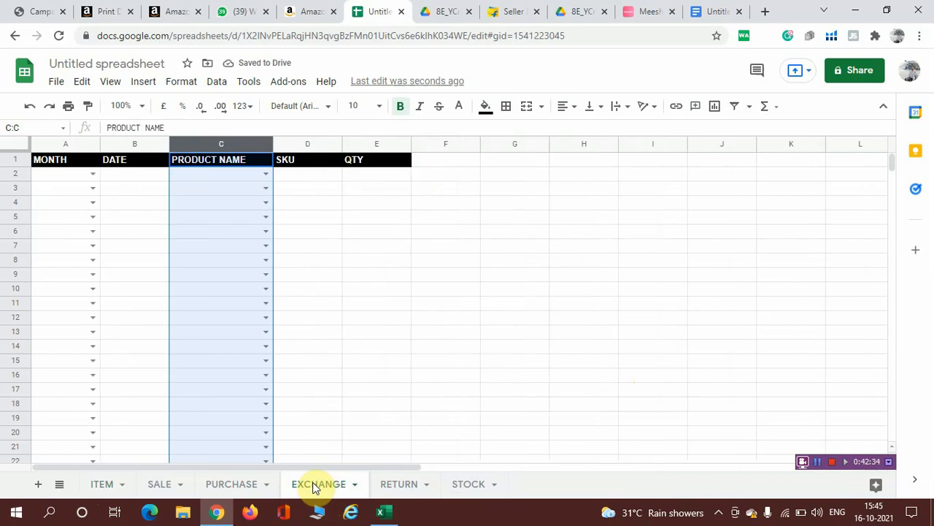
pyautogui.click(266, 175)
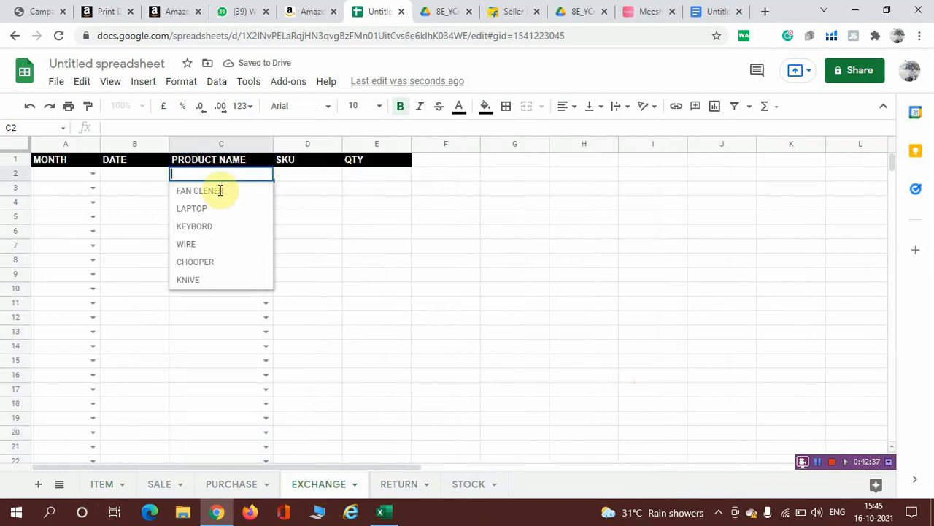
pyautogui.click(305, 180)
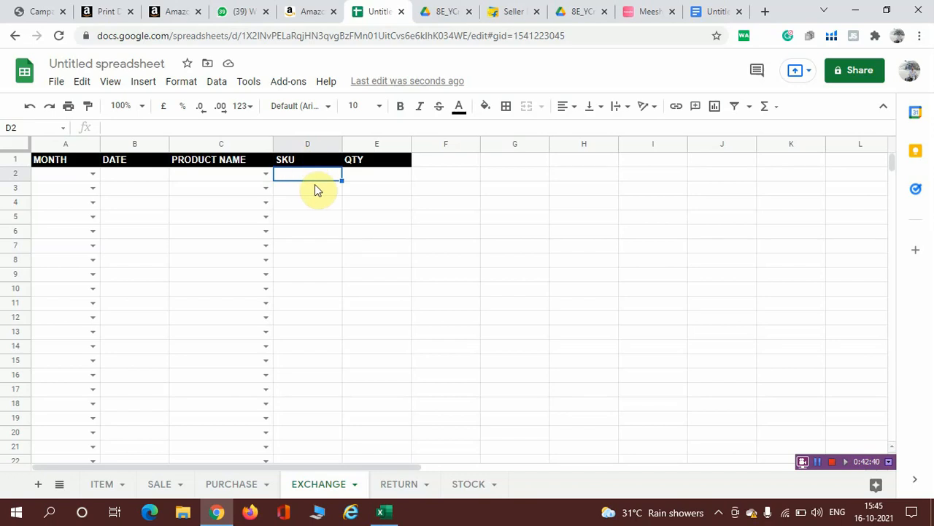
pyautogui.write('=V0')
pyautogui.press('BackSpace')
pyautogui.write('LO')
pyautogui.click(314, 191)
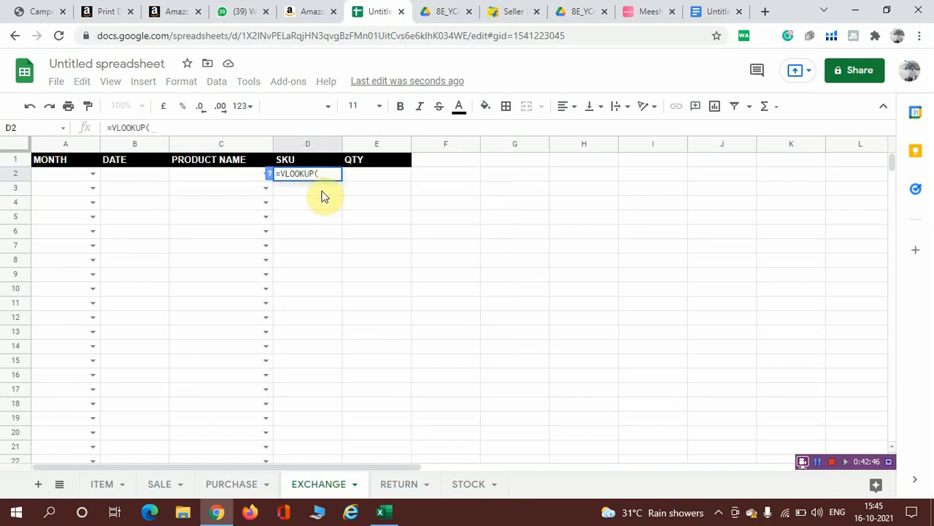
pyautogui.press('Escape')
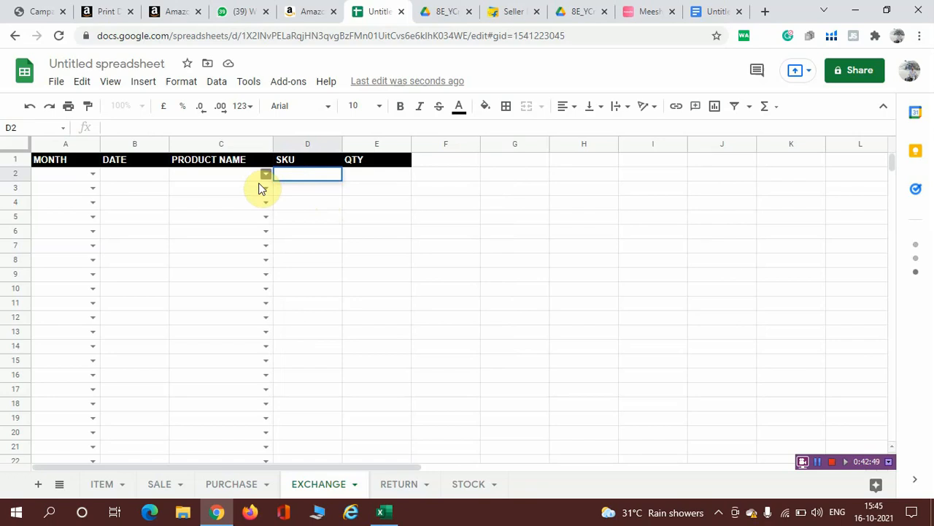
# Step: Choose FAN CLENER as the product in C2 and begin a VLOOKUP formula in D2 with C2 as the search key
pyautogui.click(265, 173)
pyautogui.click(241, 196)
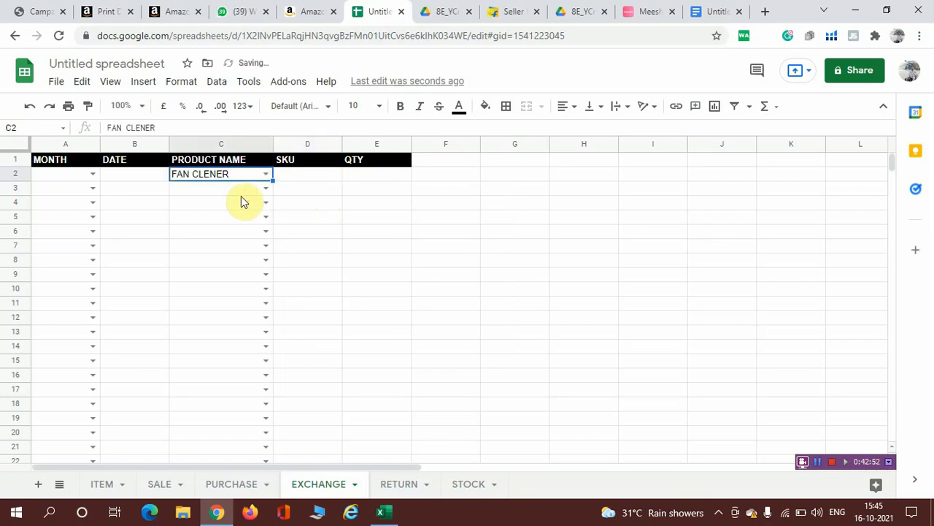
pyautogui.click(299, 173)
pyautogui.write('=VLOO')
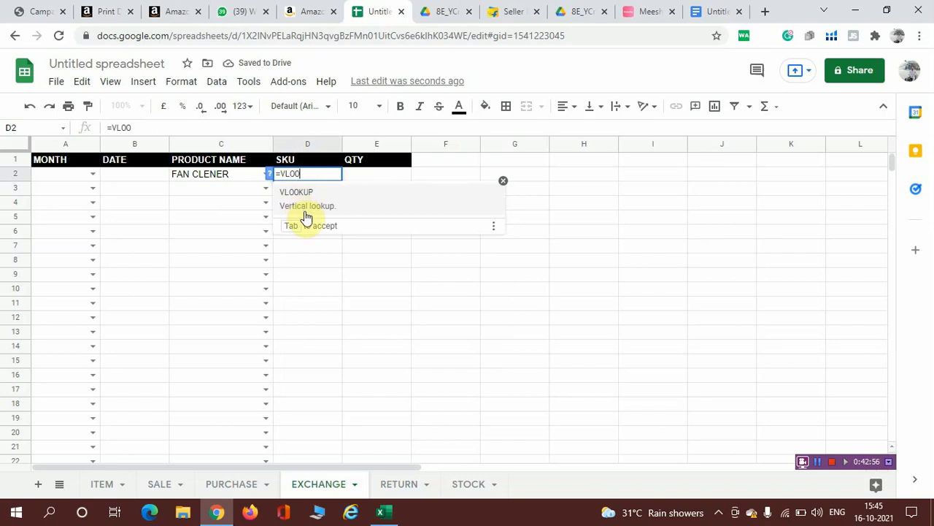
pyautogui.click(308, 204)
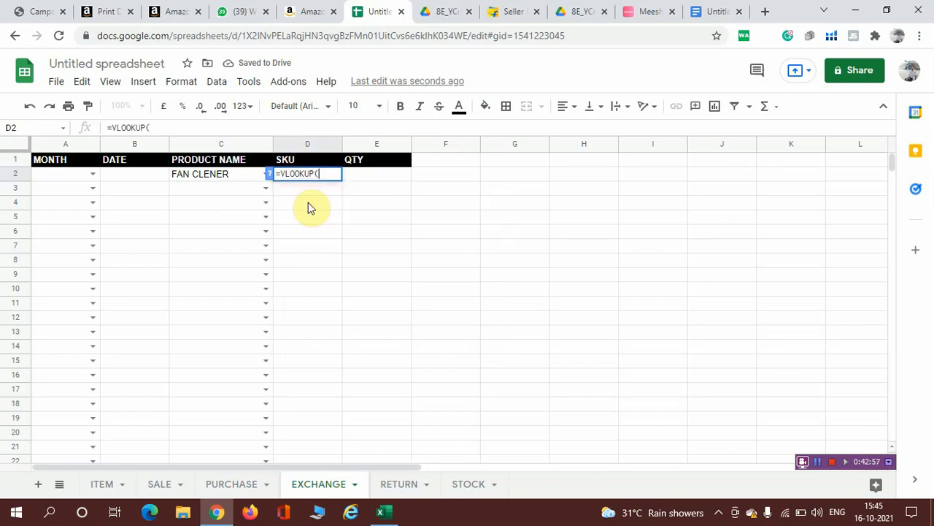
pyautogui.click(231, 177)
pyautogui.write(',')
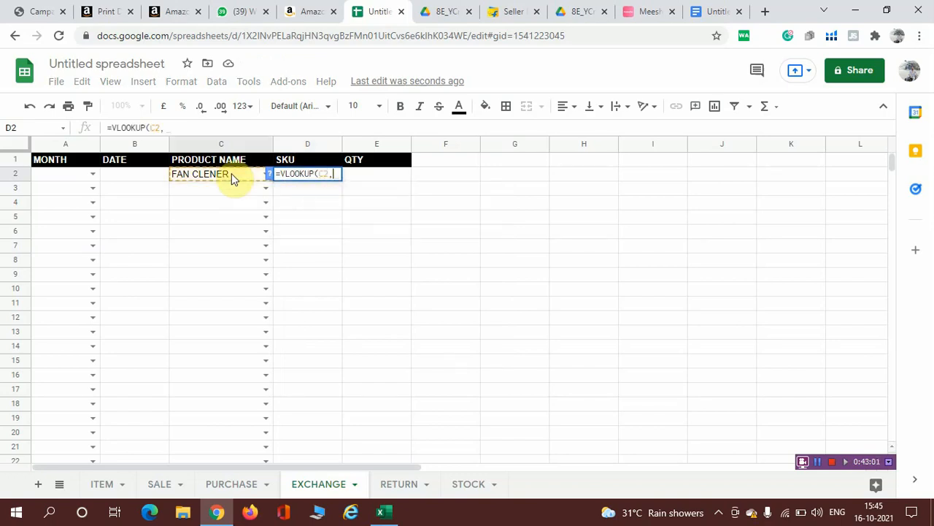
# Step: Complete the D2 lookup with columns ITEM!A:C, index 1 and exact match 0, giving =VLOOKUP(C2,ITEM!A:C,1,0)
pyautogui.click(102, 484)
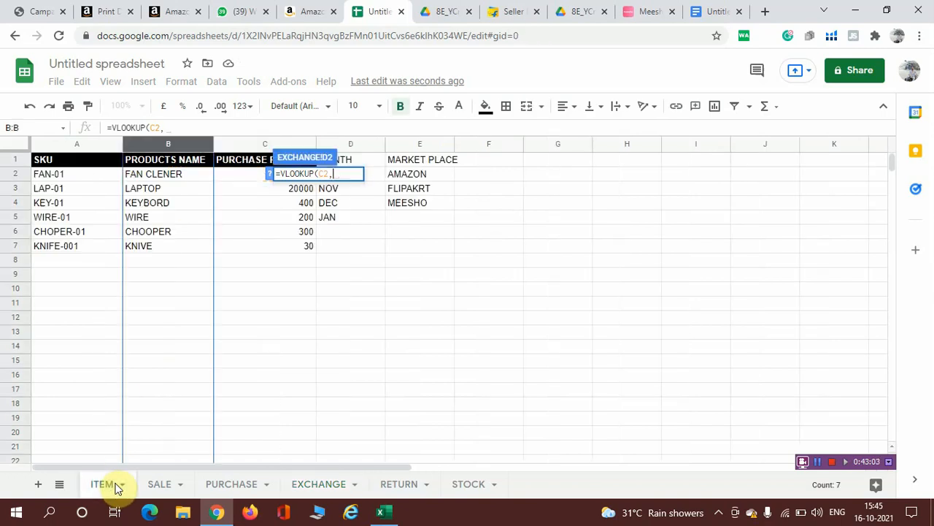
pyautogui.click(77, 144)
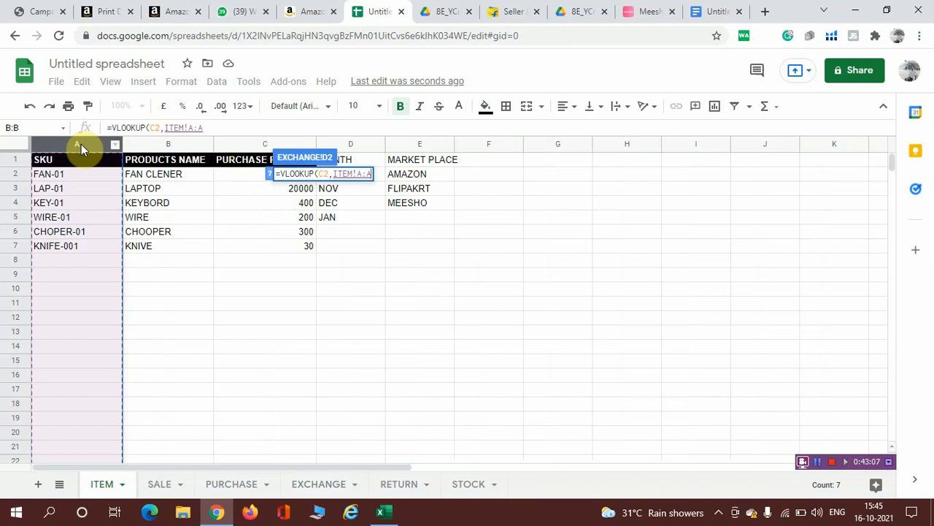
pyautogui.hotkey('shift', 'Right')
pyautogui.hotkey('shift', 'Right')
pyautogui.write(',1,0)')
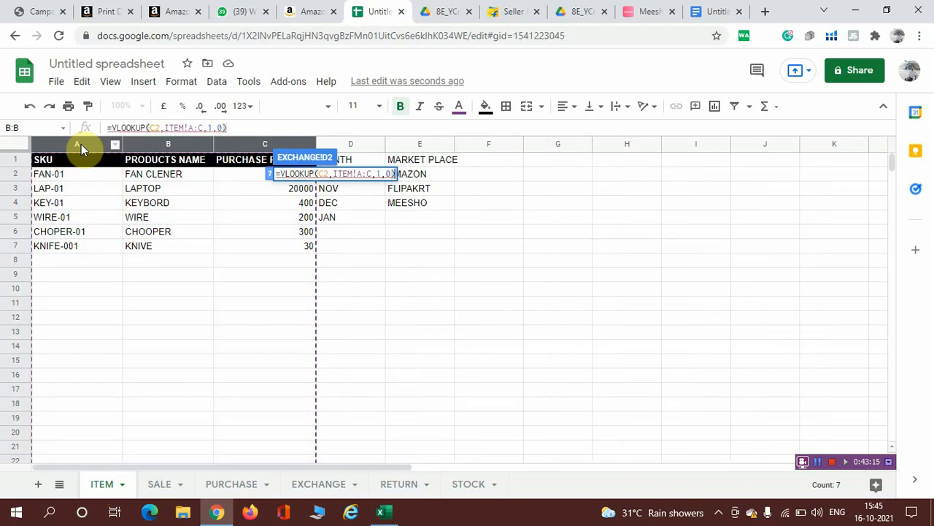
pyautogui.press('Return')
pyautogui.moveTo(297, 175)
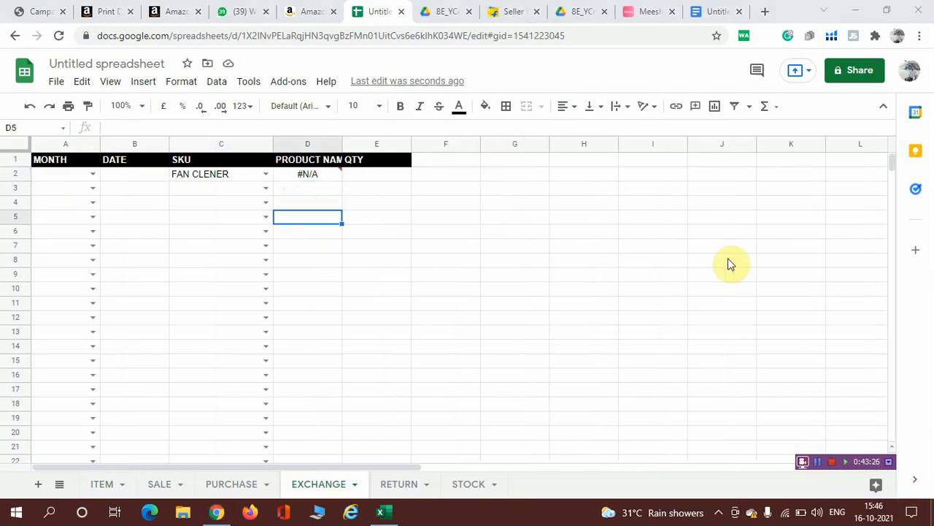
# Step: Compare the SKU and product name columns on the ITEM sheet with the drop-down options in EXCHANGE cell C2
pyautogui.click(121, 495)
pyautogui.click(119, 490)
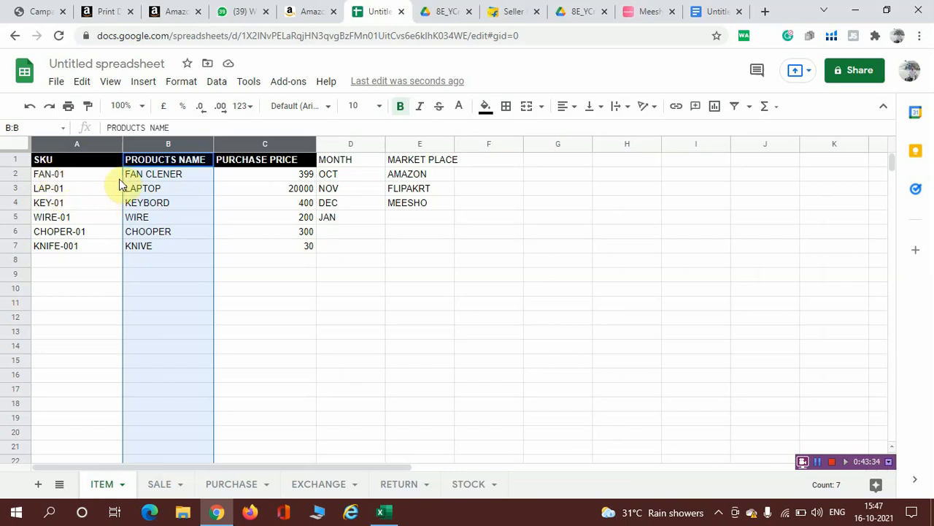
pyautogui.click(253, 202)
pyautogui.click(655, 173)
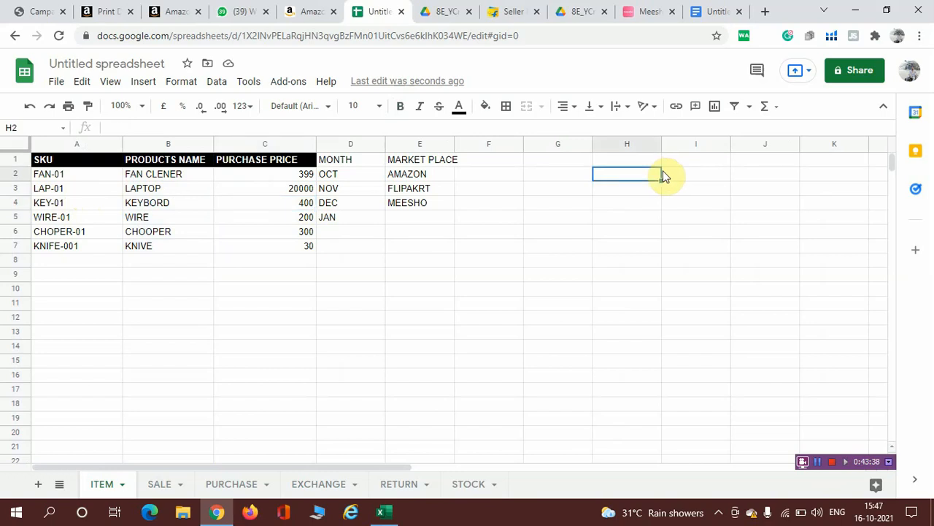
pyautogui.click(407, 489)
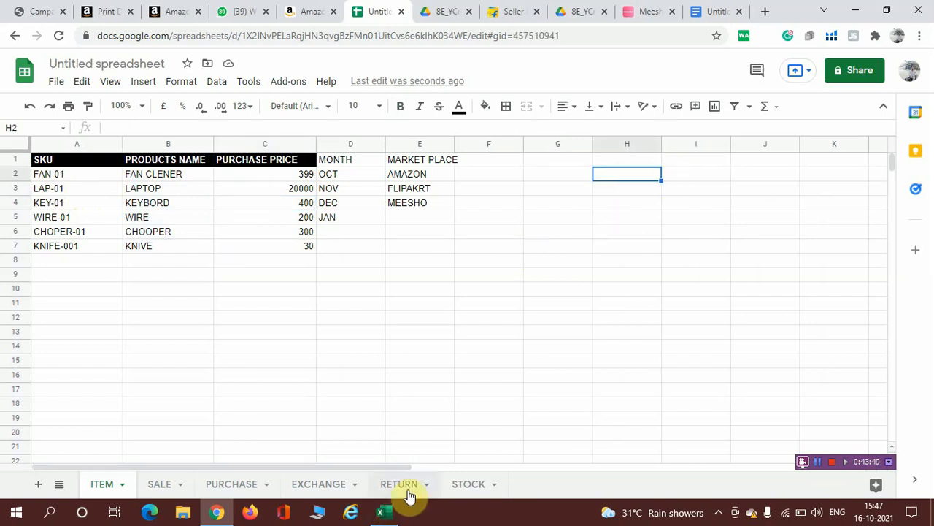
pyautogui.click(326, 489)
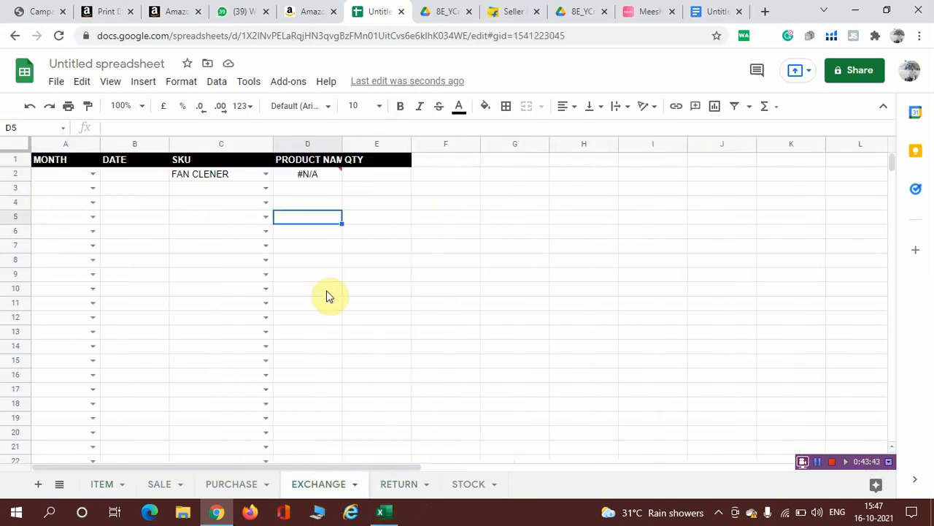
pyautogui.click(266, 174)
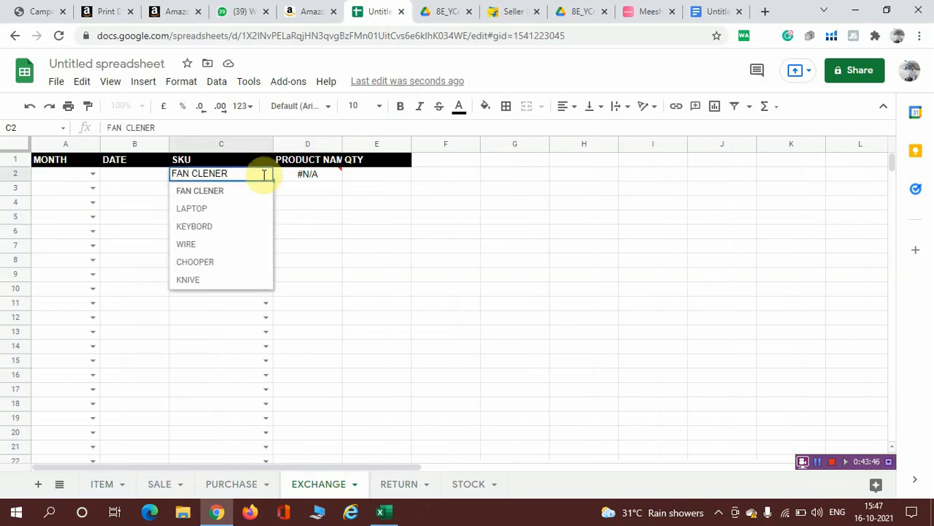
# Step: Start data validation for the SKU column on the EXCHANGE sheet and set its cell range to EXCHANGE!C2:C
pyautogui.click(237, 143)
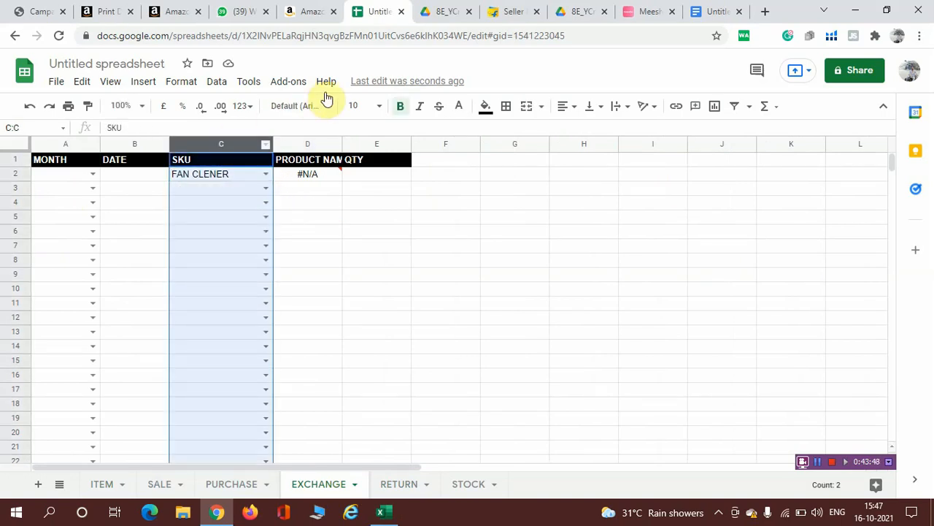
pyautogui.click(217, 83)
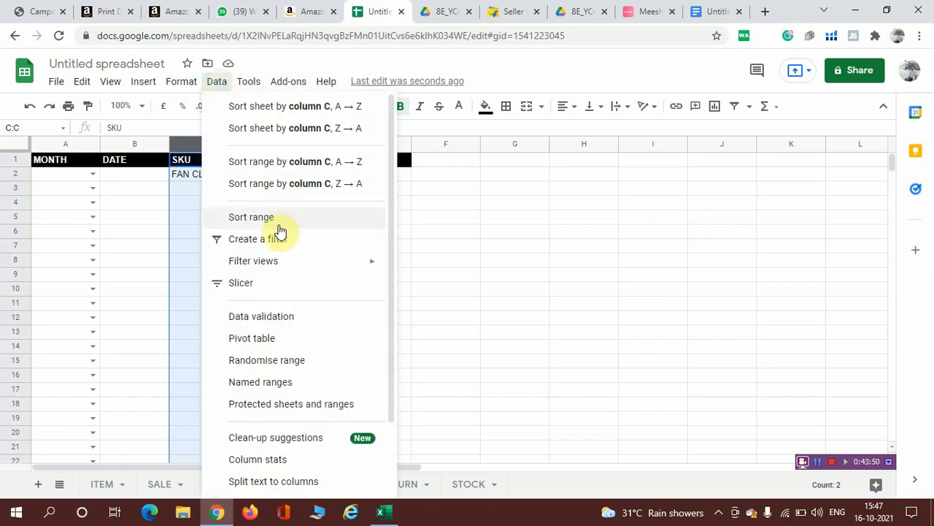
pyautogui.click(277, 318)
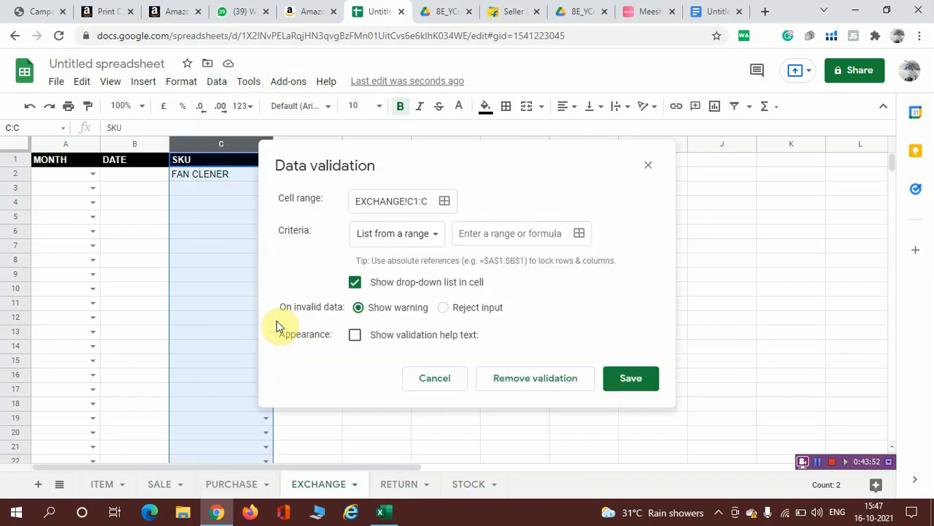
pyautogui.click(418, 203)
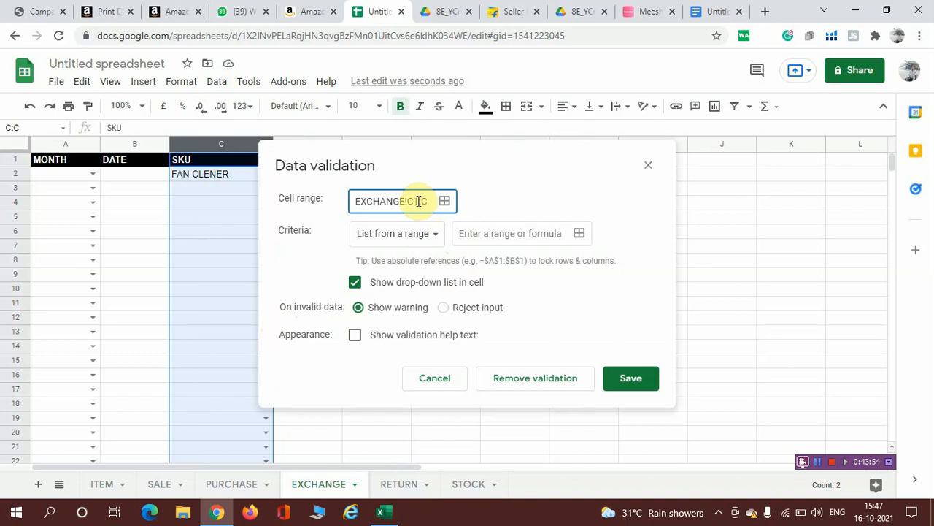
# Step: Use the SKU codes in ITEM!A2:A as the drop-down source and save the validation
pyautogui.click(579, 233)
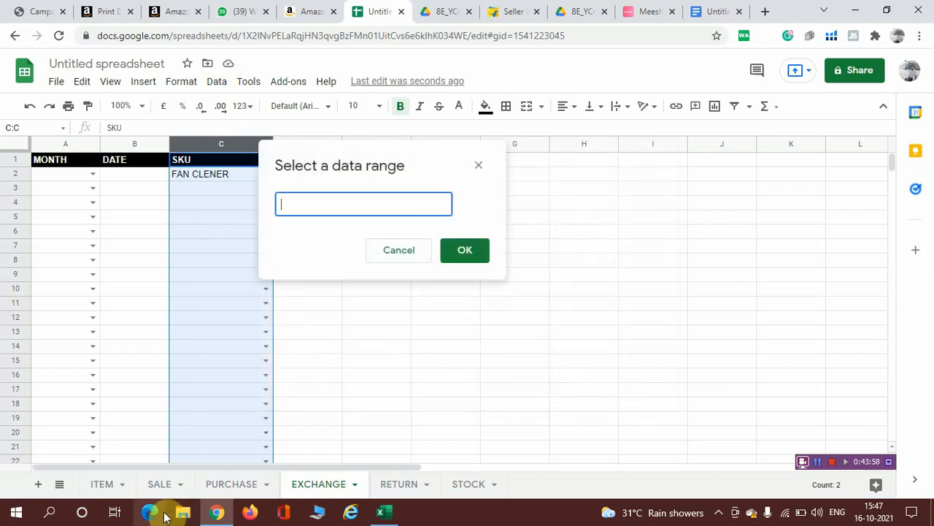
pyautogui.click(110, 488)
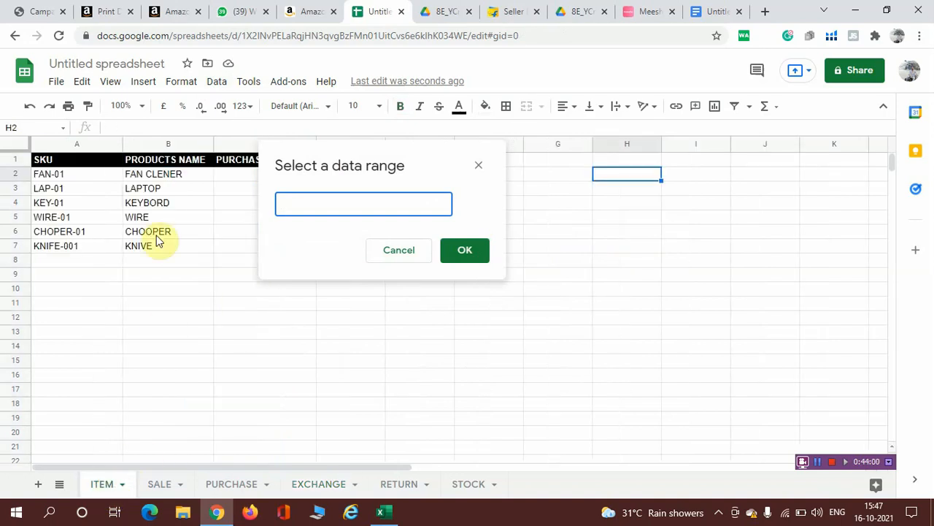
pyautogui.click(67, 140)
pyautogui.click(311, 202)
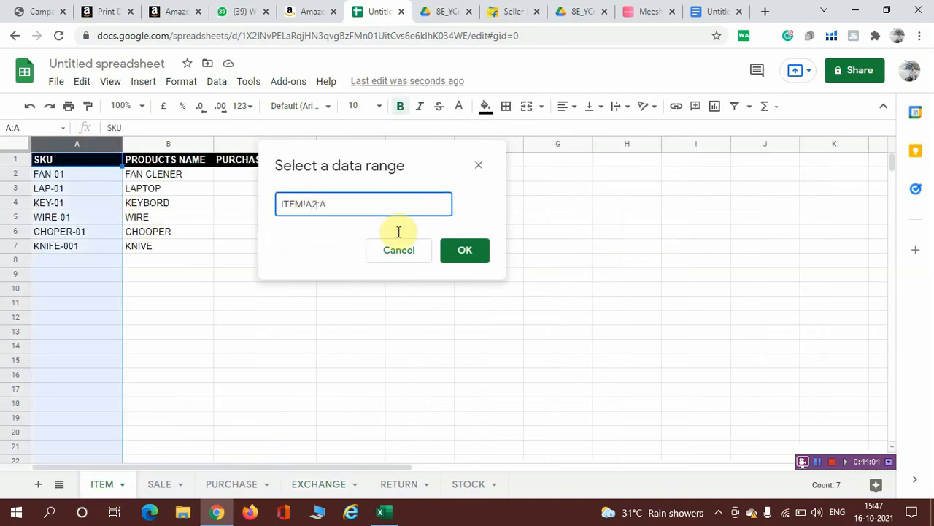
pyautogui.click(469, 252)
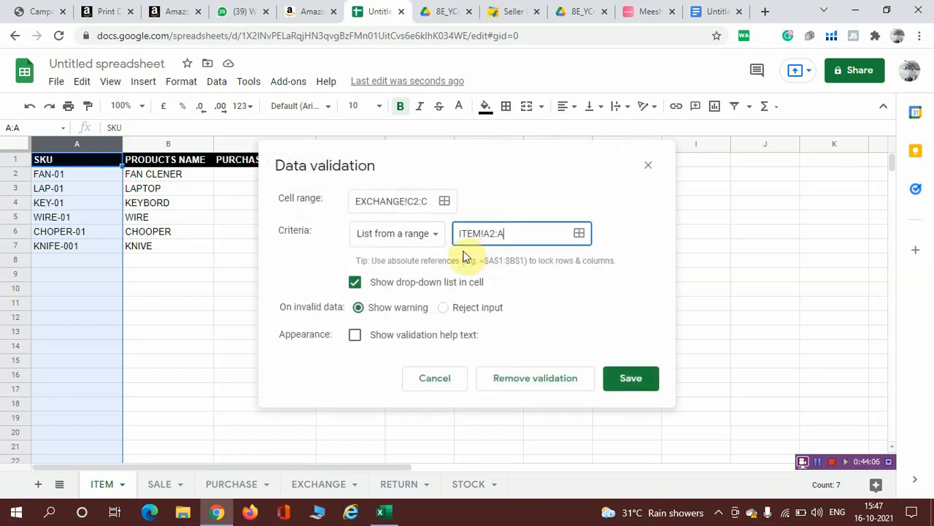
pyautogui.click(631, 380)
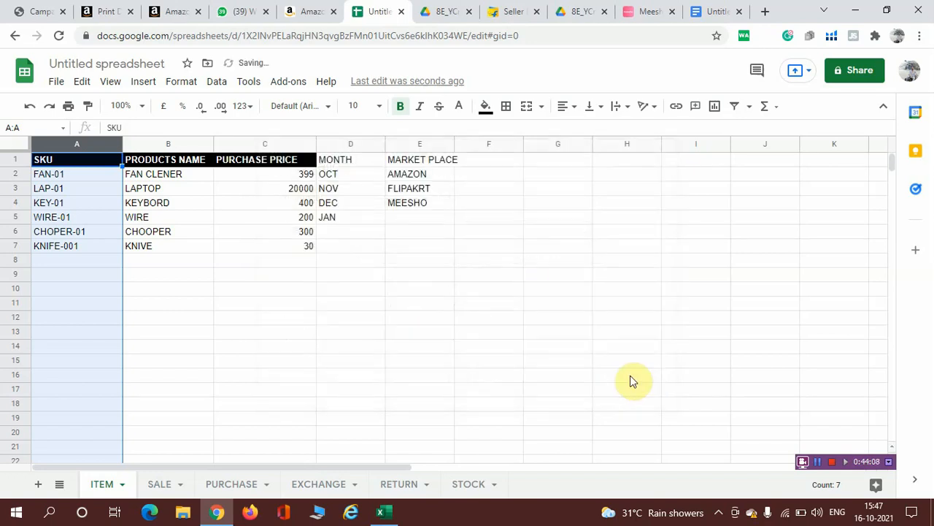
# Step: Choose LAP-01 as the SKU in cell C2 of the EXCHANGE sheet
pyautogui.click(323, 483)
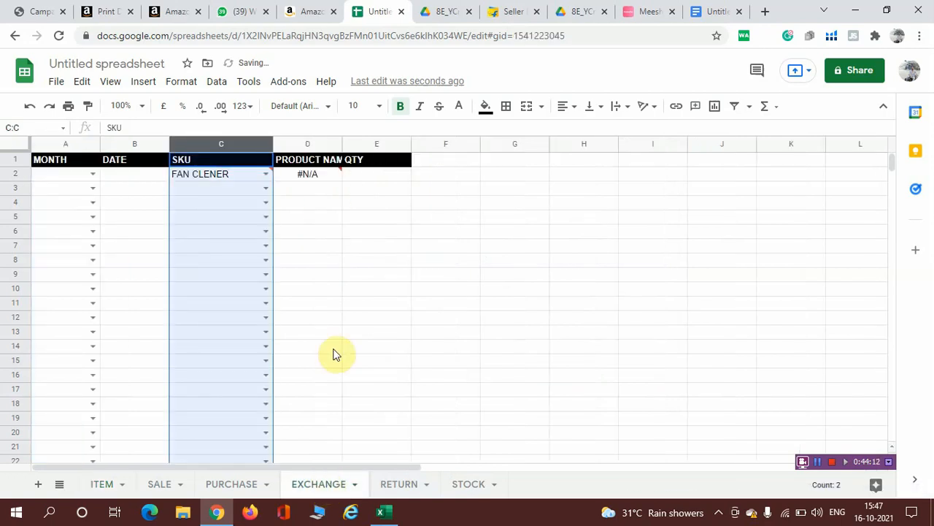
pyautogui.click(266, 175)
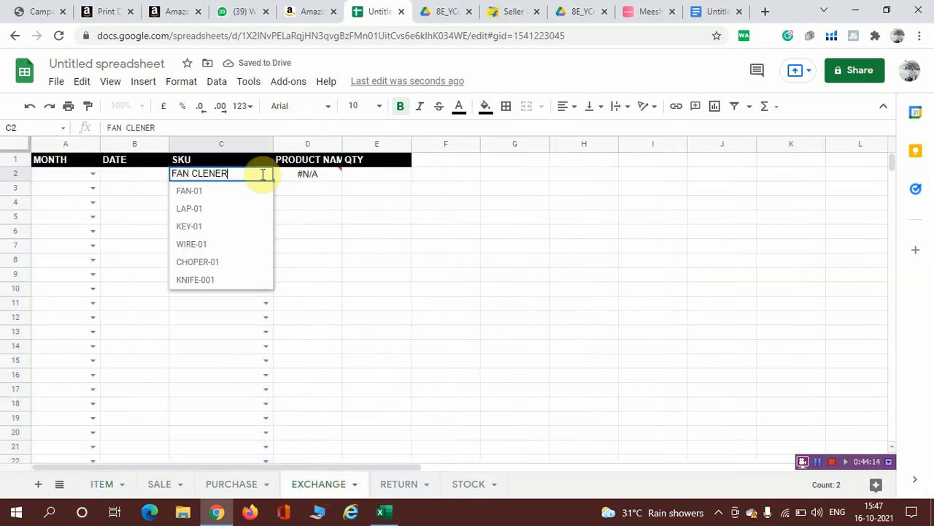
pyautogui.click(229, 210)
pyautogui.click(329, 257)
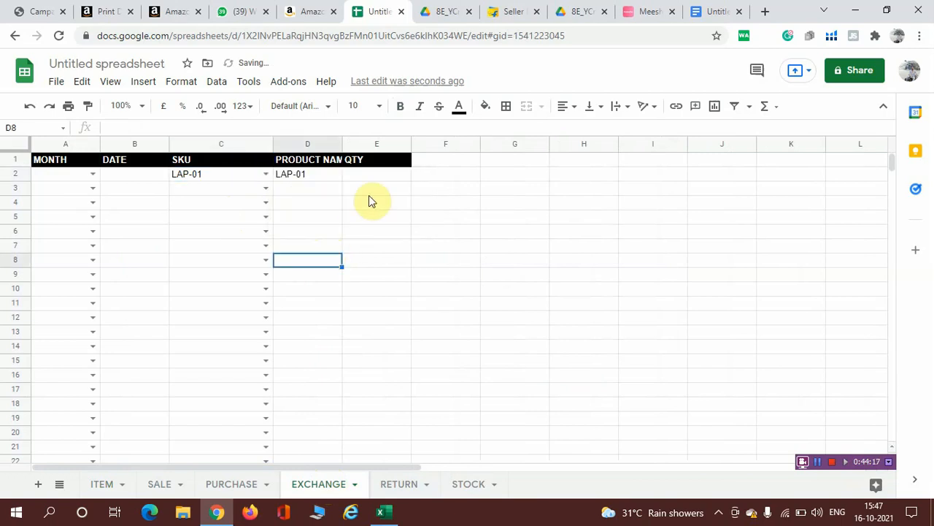
# Step: Begin a new VLOOKUP formula in D2, replacing the existing one, with C2 as the search key
pyautogui.click(310, 179)
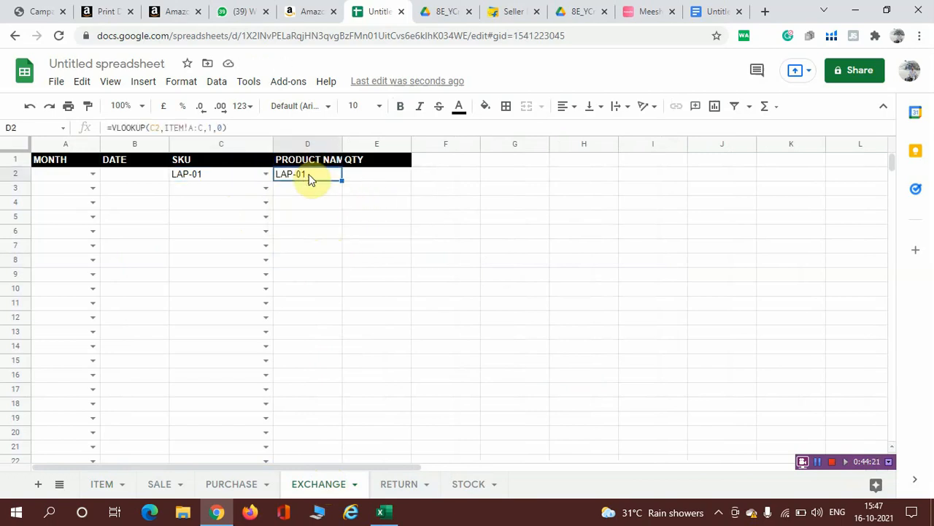
pyautogui.write('=VLOO')
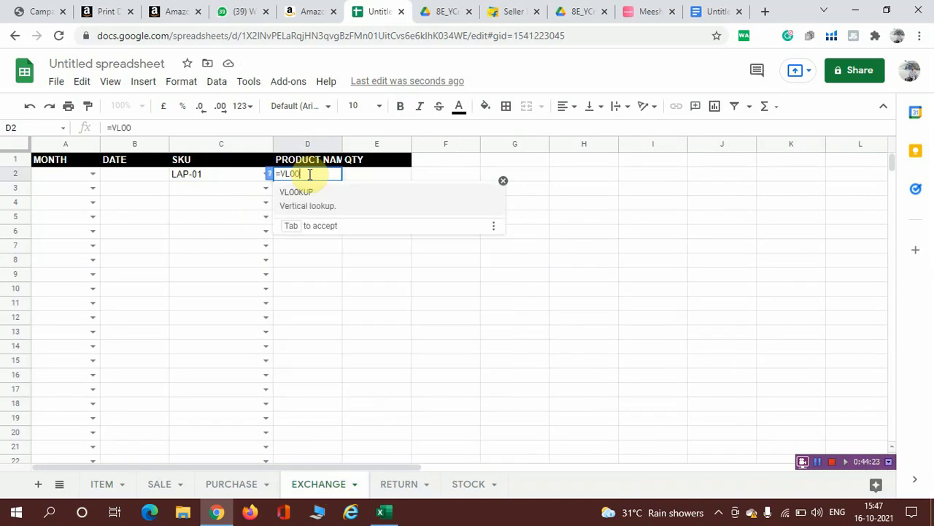
pyautogui.press('Tab')
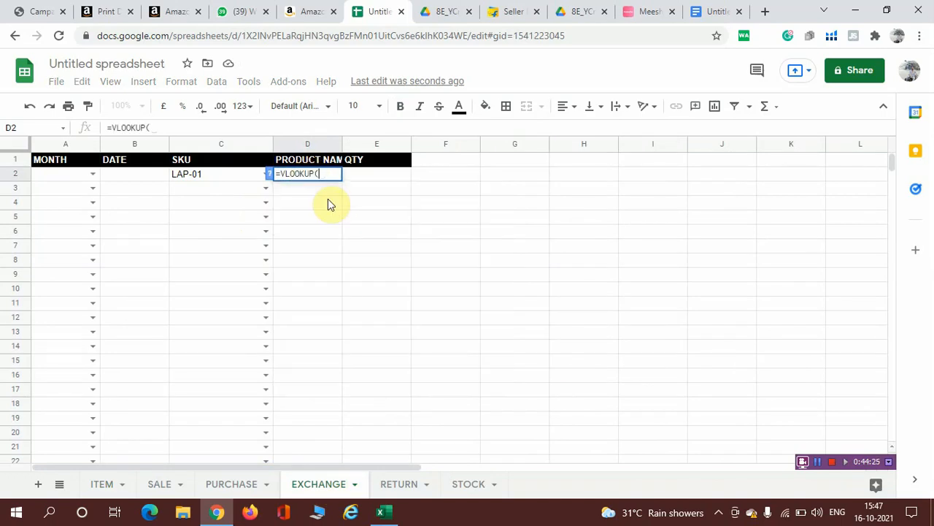
pyautogui.click(230, 176)
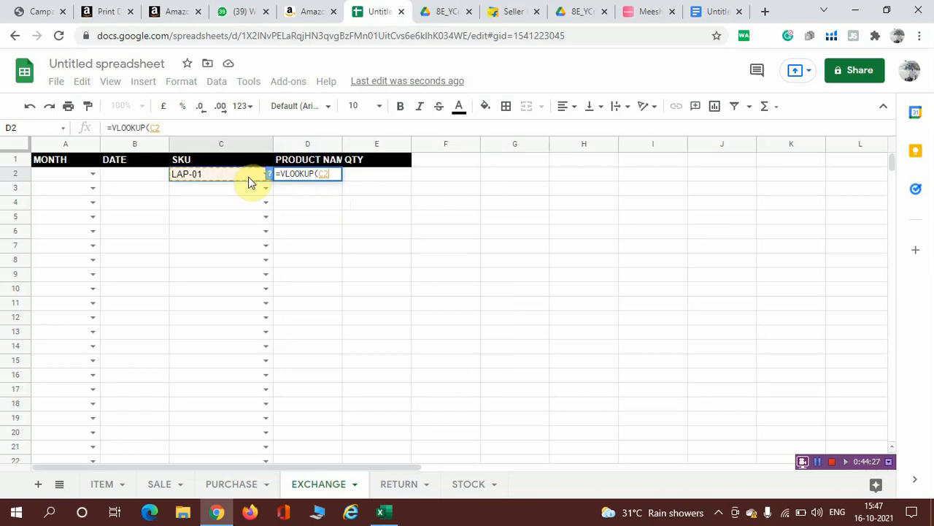
pyautogui.write(',')
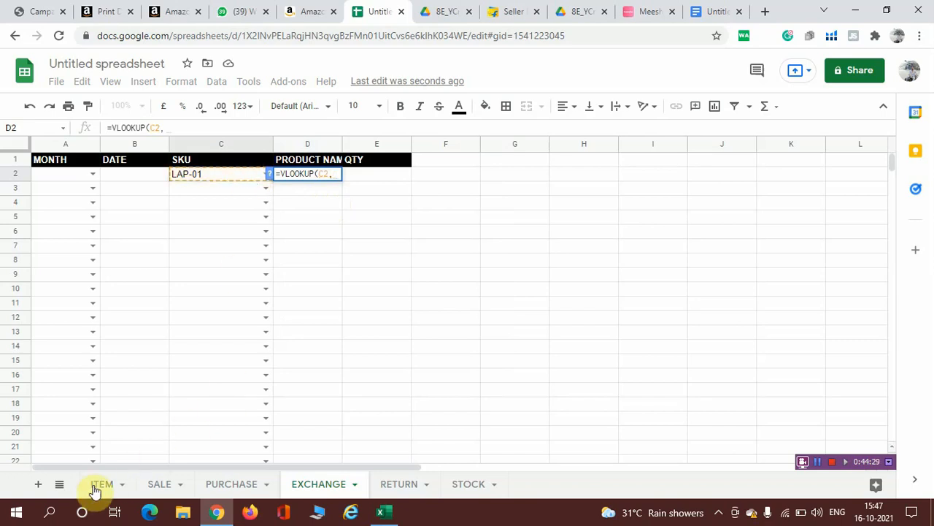
# Step: Complete the D2 lookup with columns ITEM!A:D, index 2 and exact match 0, giving =VLOOKUP(C2,ITEM!A:D,2,0)
pyautogui.click(102, 484)
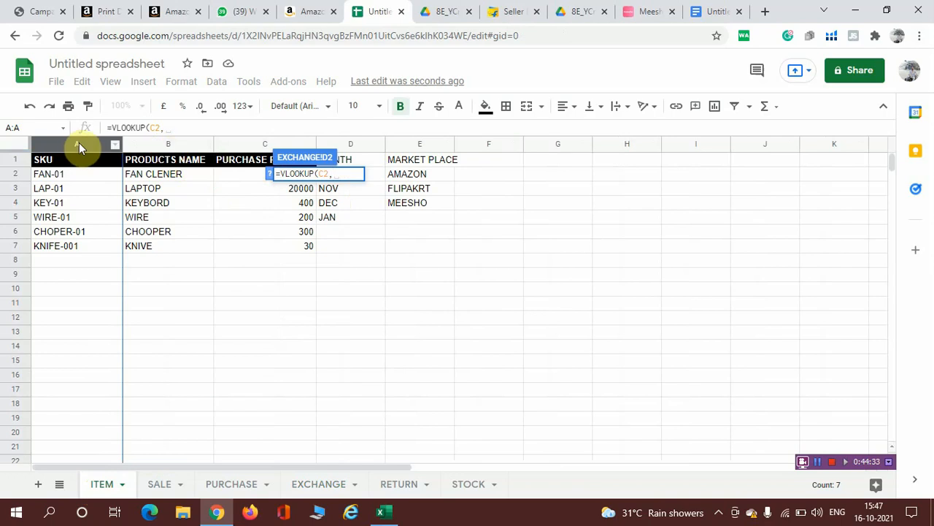
pyautogui.click(79, 143)
pyautogui.hotkey('shift', 'Right')
pyautogui.hotkey('shift', 'Right')
pyautogui.hotkey('shift', 'Right')
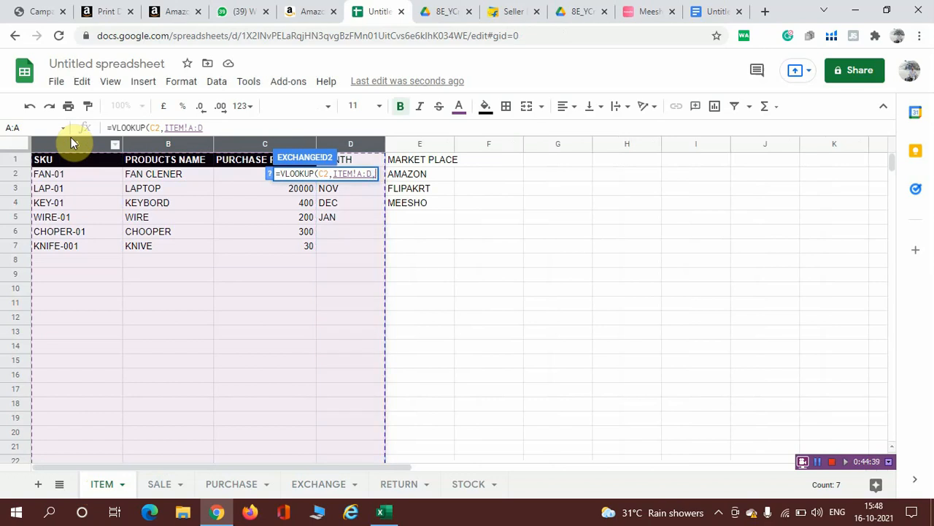
pyautogui.write(',2,0')
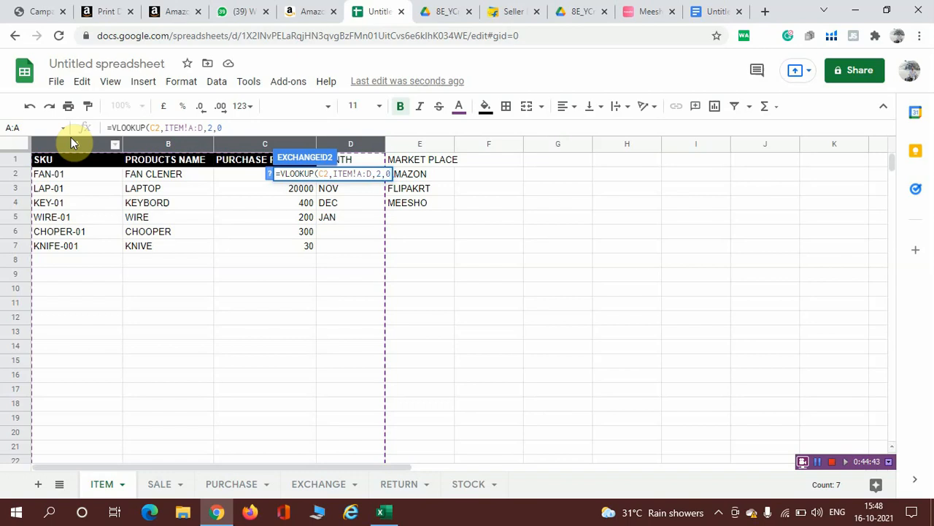
pyautogui.write(')')
pyautogui.press('Return')
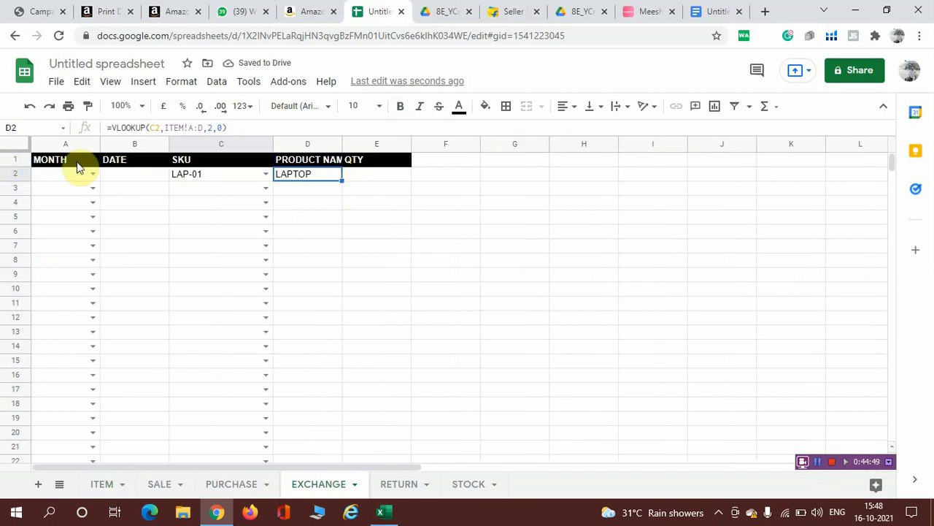
# Step: Insert IF(ISERROR( before the VLOOKUP in the D2 formula
pyautogui.click(112, 127)
pyautogui.write('I')
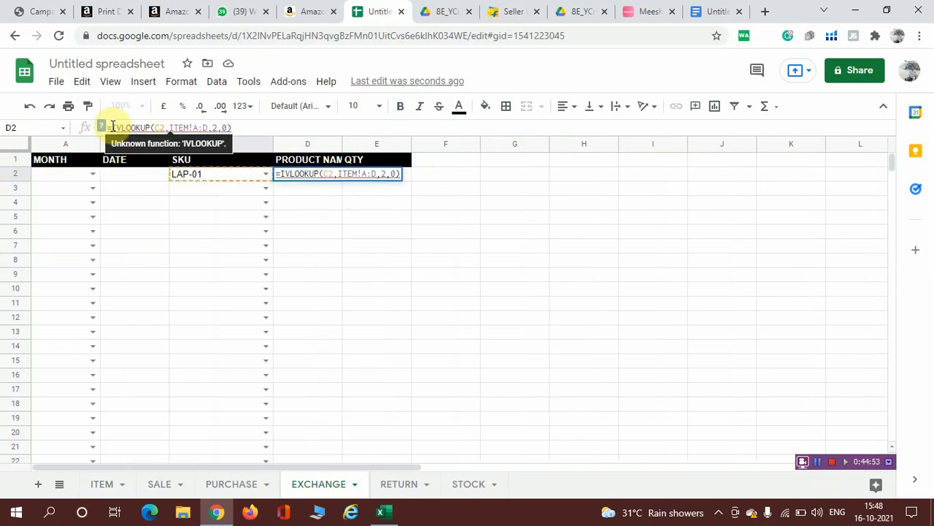
pyautogui.write('F')
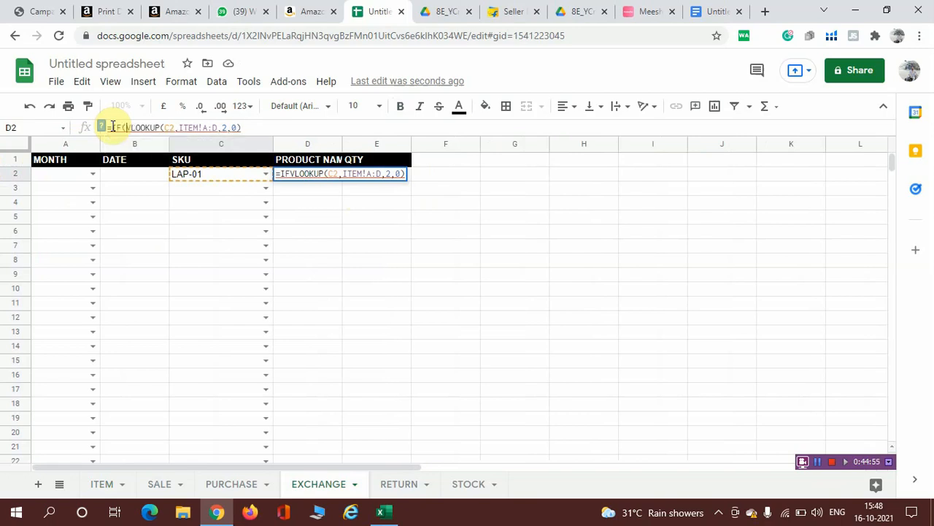
pyautogui.write('(')
pyautogui.write('ISERR')
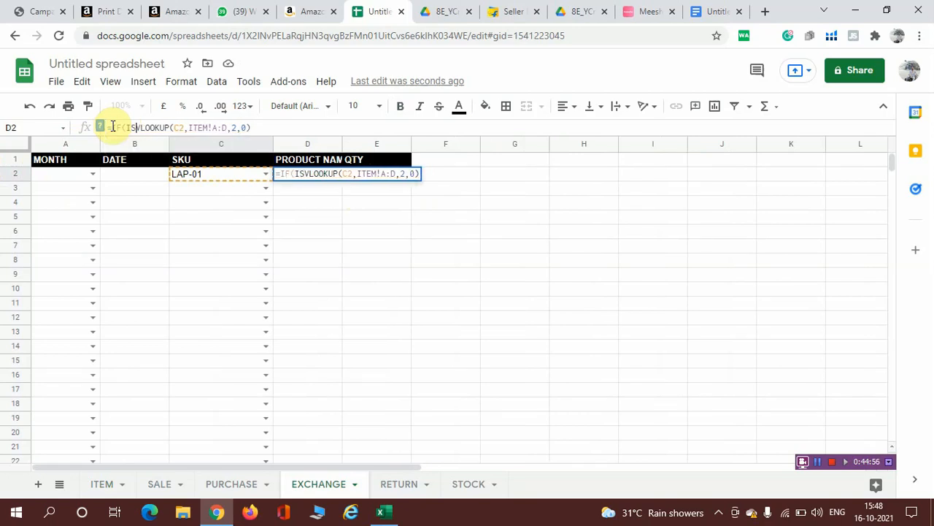
pyautogui.write('OR')
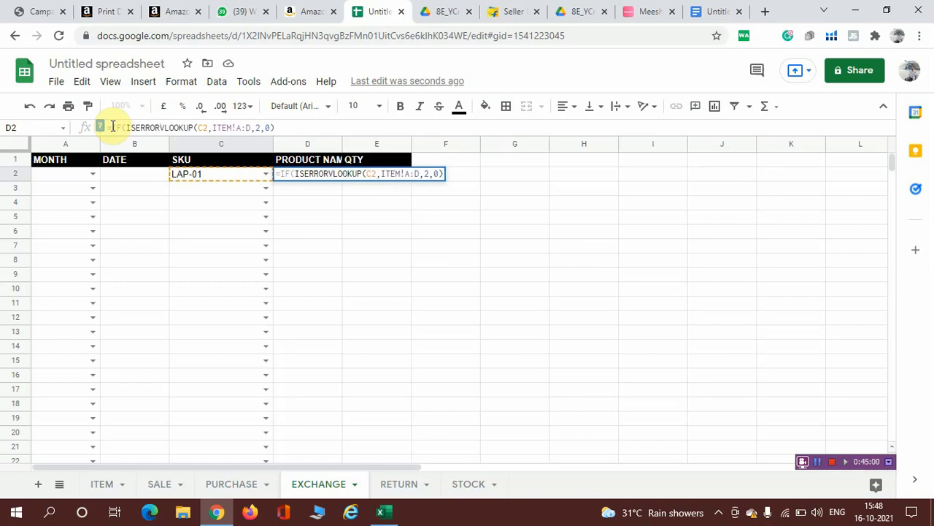
pyautogui.write('(')
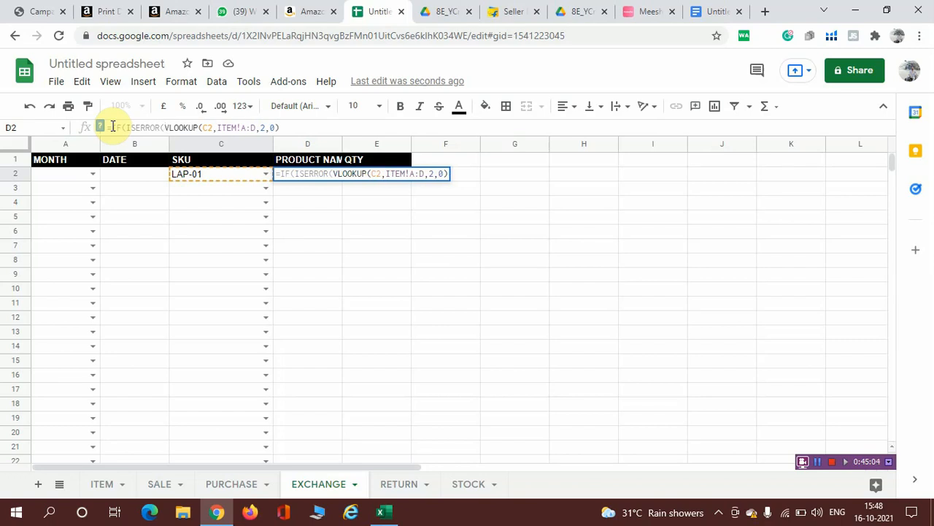
# Step: Copy the (VLOOKUP(C2,ITEM!A:D,2,0) portion of the D2 formula
pyautogui.hotkey('shift', 'Right')
pyautogui.hotkey('shift', 'Right')
pyautogui.hotkey('shift', 'Right')
pyautogui.hotkey('shift', 'Right')
pyautogui.hotkey('shift', 'Right')
pyautogui.hotkey('shift', 'Right')
pyautogui.hotkey('shift', 'Right')
pyautogui.hotkey('shift', 'Right')
pyautogui.hotkey('shift', 'Right')
pyautogui.hotkey('shift', 'Right')
pyautogui.hotkey('shift', 'Right')
pyautogui.hotkey('shift', 'Right')
pyautogui.hotkey('shift', 'Right')
pyautogui.hotkey('shift', 'Right')
pyautogui.hotkey('shift', 'Right')
pyautogui.hotkey('shift', 'Right')
pyautogui.hotkey('shift', 'Right')
pyautogui.hotkey('shift', 'Right')
pyautogui.hotkey('shift', 'Right')
pyautogui.hotkey('shift', 'Right')
pyautogui.hotkey('ctrl', 'c')
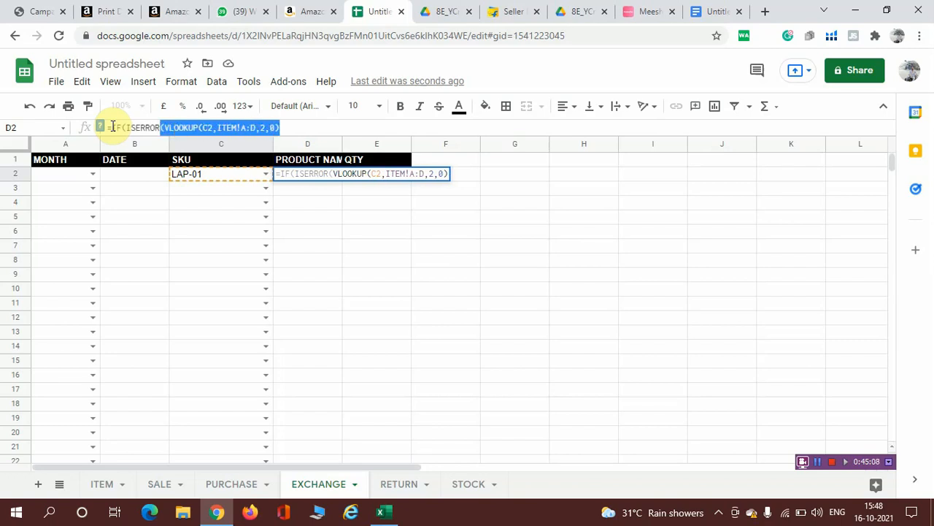
# Step: Complete the D2 formula as =IF(ISERROR(VLOOKUP(C2,ITEM!A:D,2,0)),"",(VLOOKUP(C2,ITEM!A:D,2,0))), reusing the copied lookup for the false case
pyautogui.press('Right')
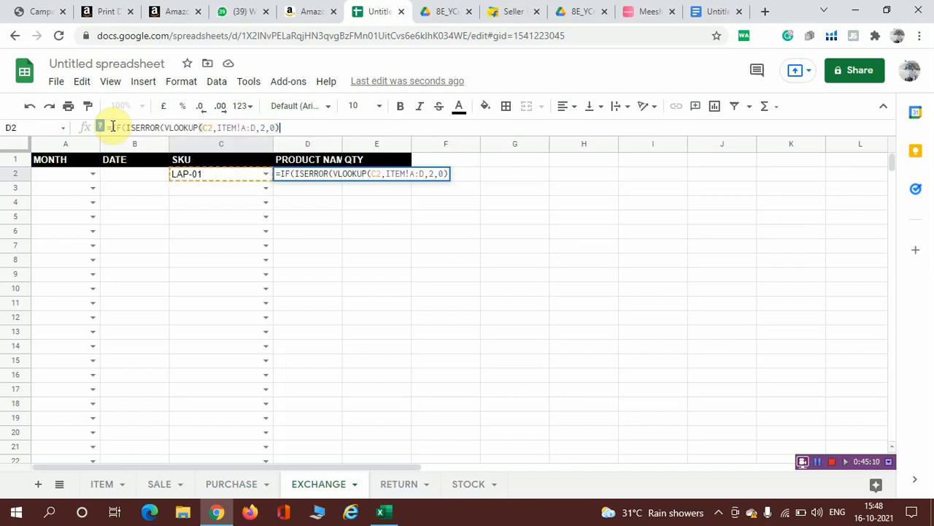
pyautogui.write('),')
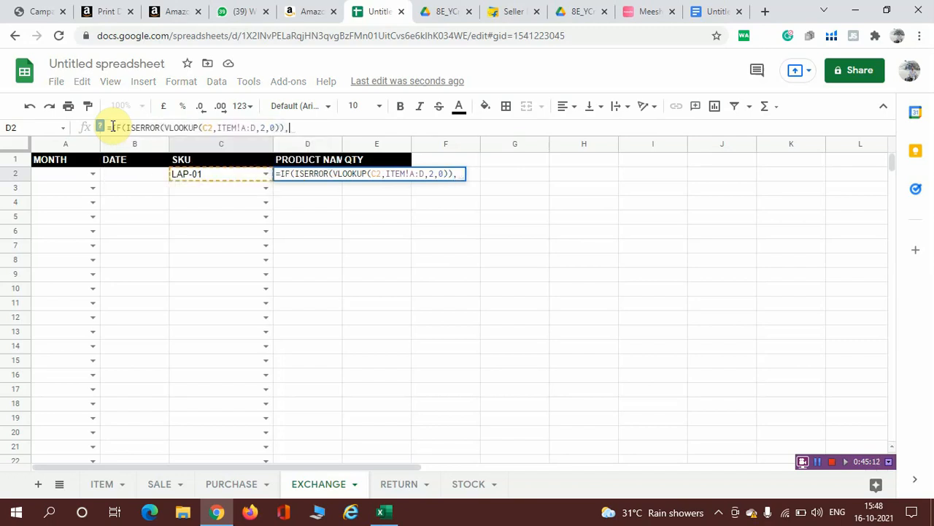
pyautogui.write('"",')
pyautogui.hotkey('ctrl', 'v')
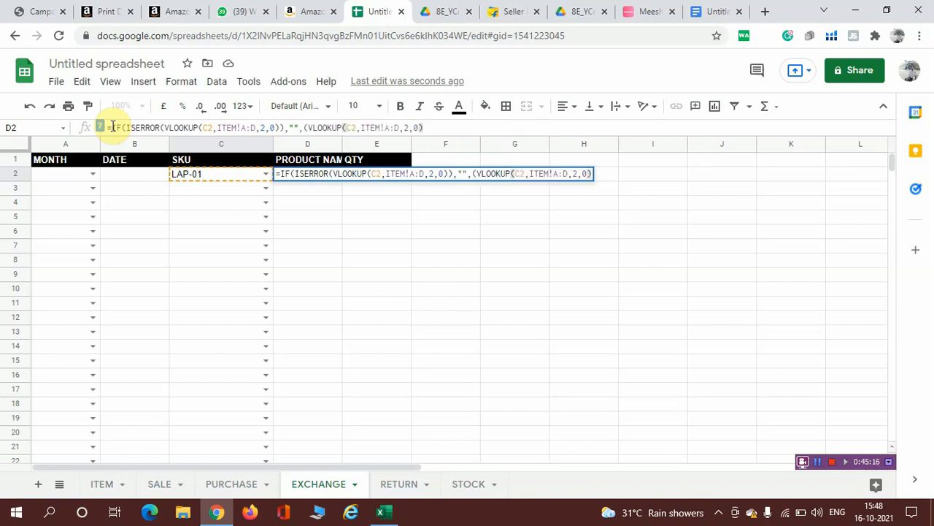
pyautogui.write('))')
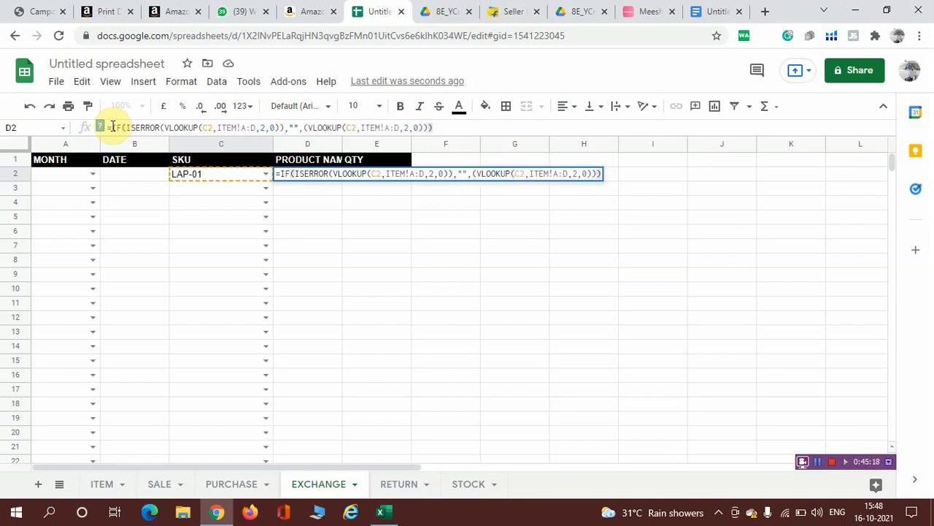
pyautogui.press('Return')
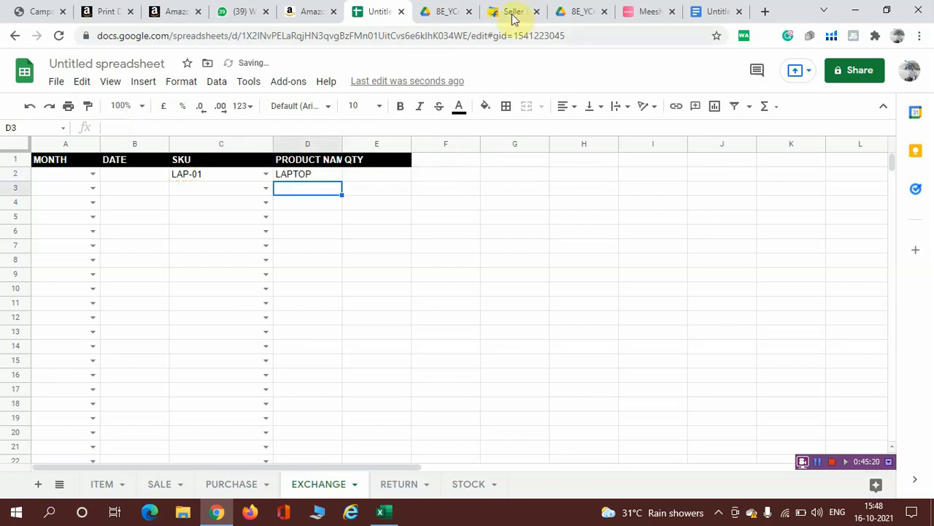
# Step: Fill the D2 product name formula down to D19 and choose WIRE-01 as the SKU in C3
pyautogui.click(330, 175)
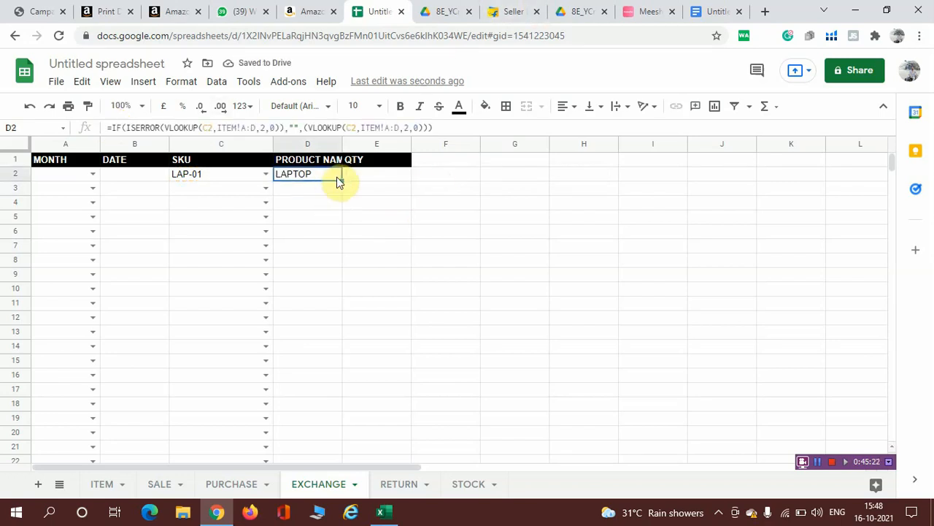
pyautogui.moveTo(341, 179); pyautogui.dragTo(320, 414)
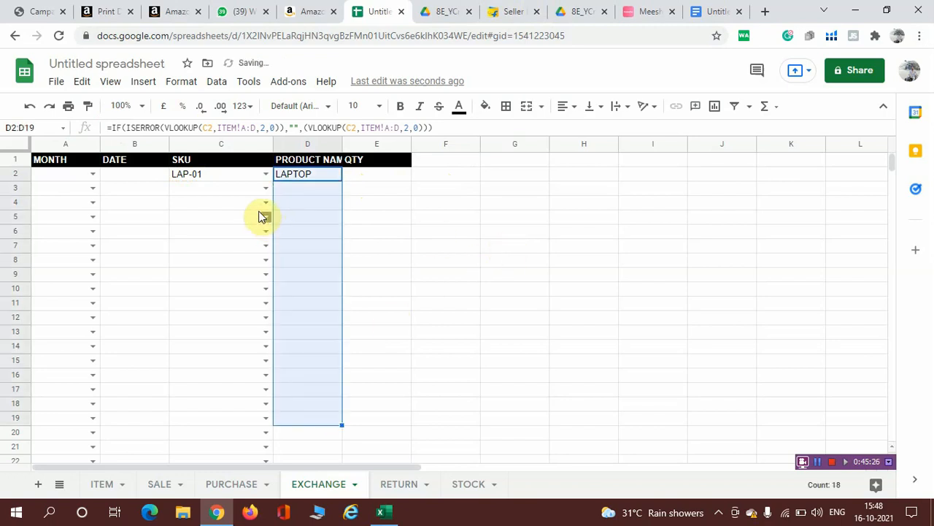
pyautogui.click(266, 188)
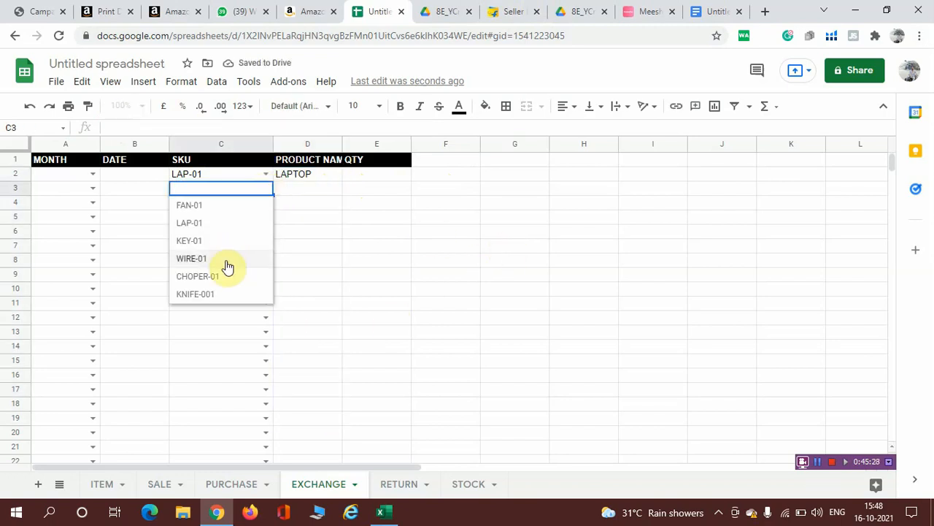
pyautogui.click(192, 258)
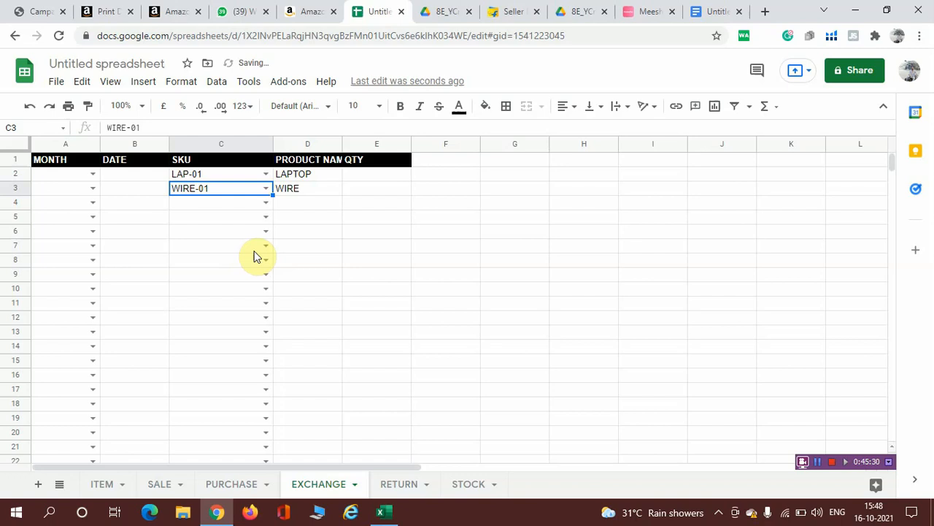
# Step: Enter quantity 2 for the laptop in E2 and 22 for the wire in E3
pyautogui.click(379, 174)
pyautogui.doubleClick(381, 178)
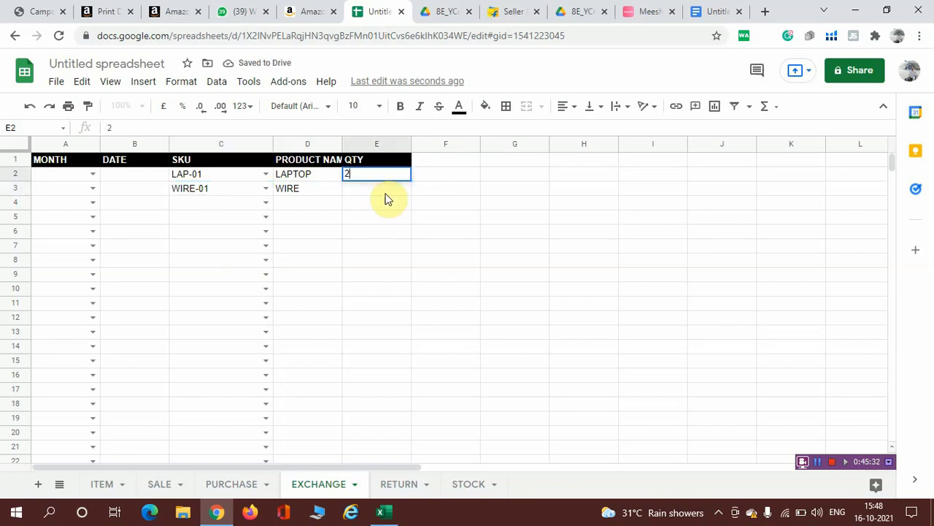
pyautogui.write('2')
pyautogui.press('Return')
pyautogui.write('22')
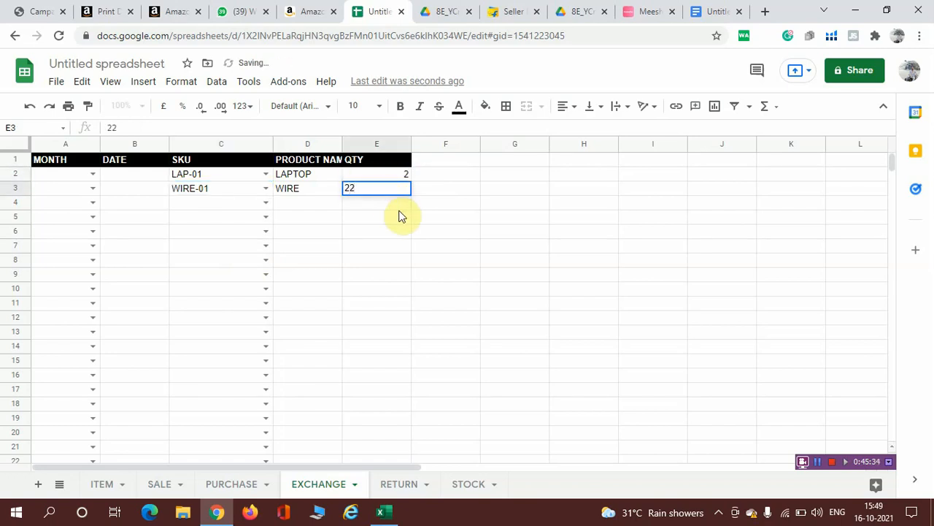
pyautogui.press('Return')
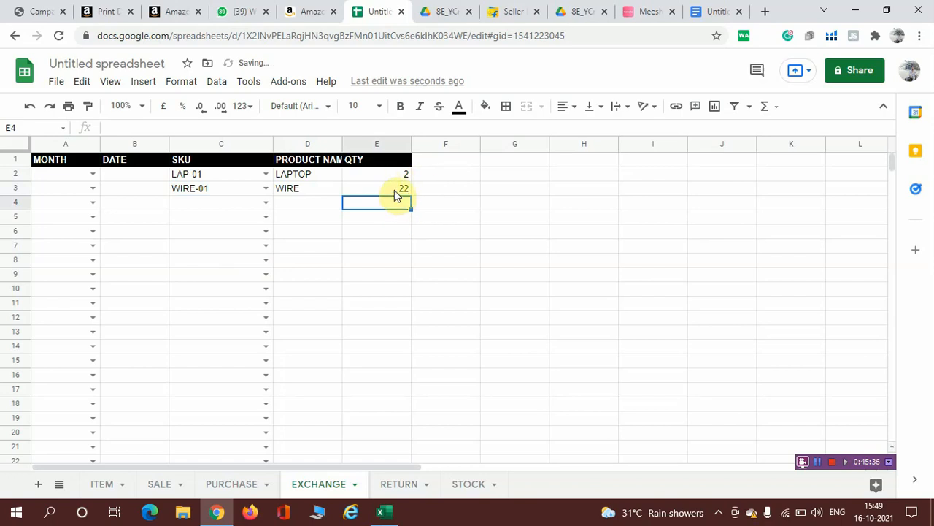
# Step: Change the wire quantity in E3 to 1
pyautogui.click(395, 194)
pyautogui.click(148, 127)
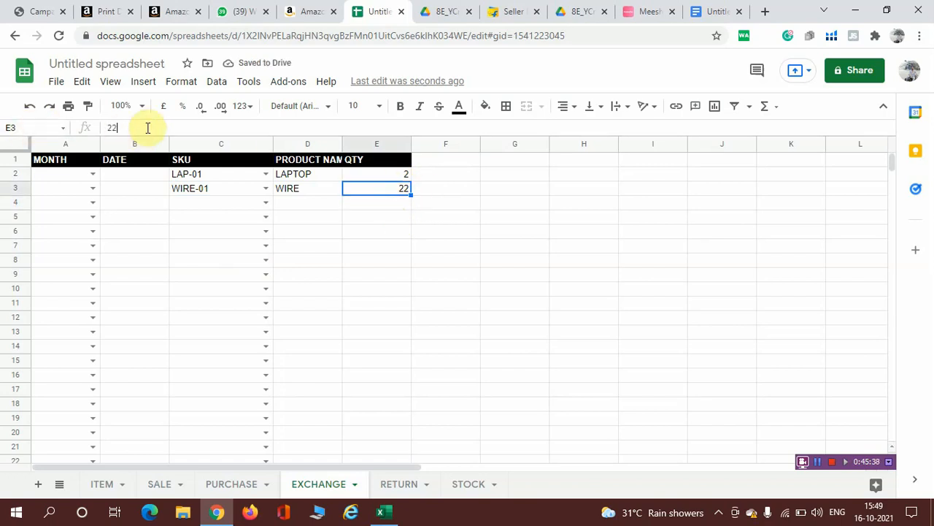
pyautogui.press('BackSpace')
pyautogui.press('BackSpace')
pyautogui.write('1')
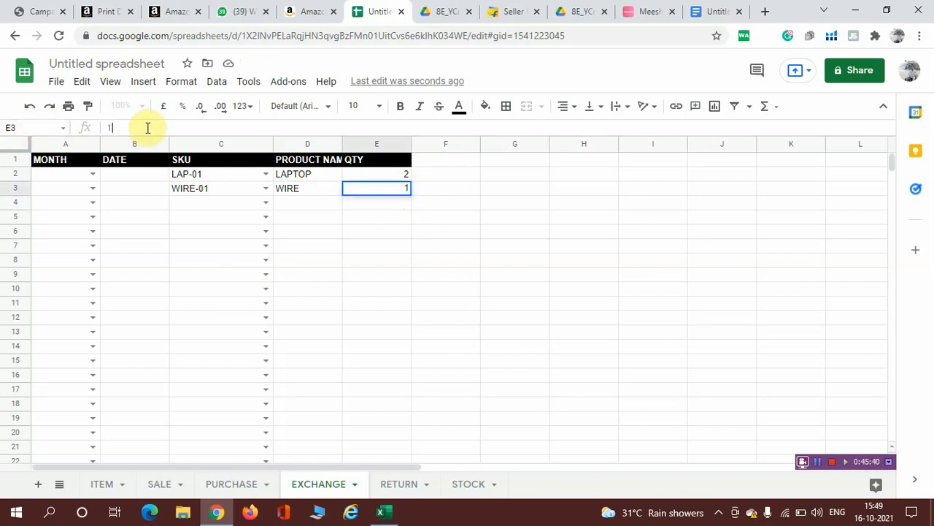
pyautogui.click(384, 216)
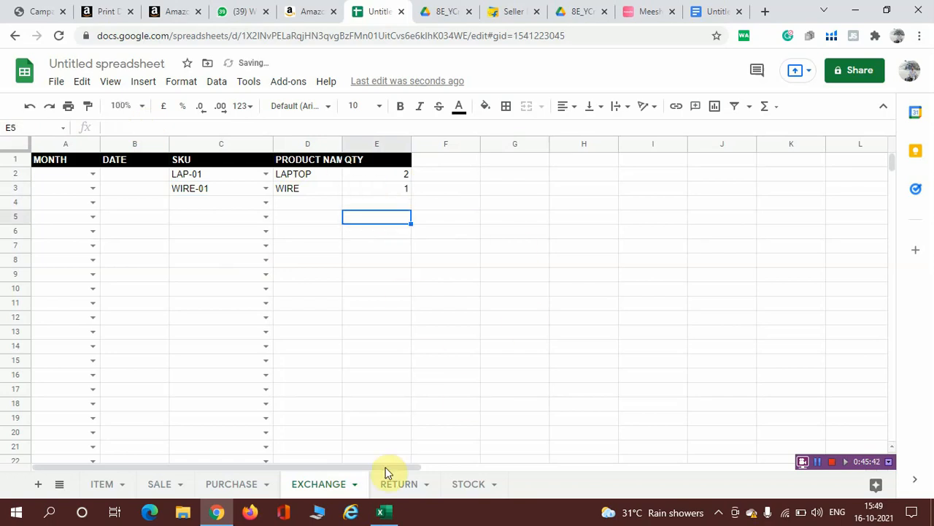
# Step: Begin a SUMIFS formula in E2 of the STOCK sheet with EXCHANGE!$E$2:$E as the sum range
pyautogui.click(461, 489)
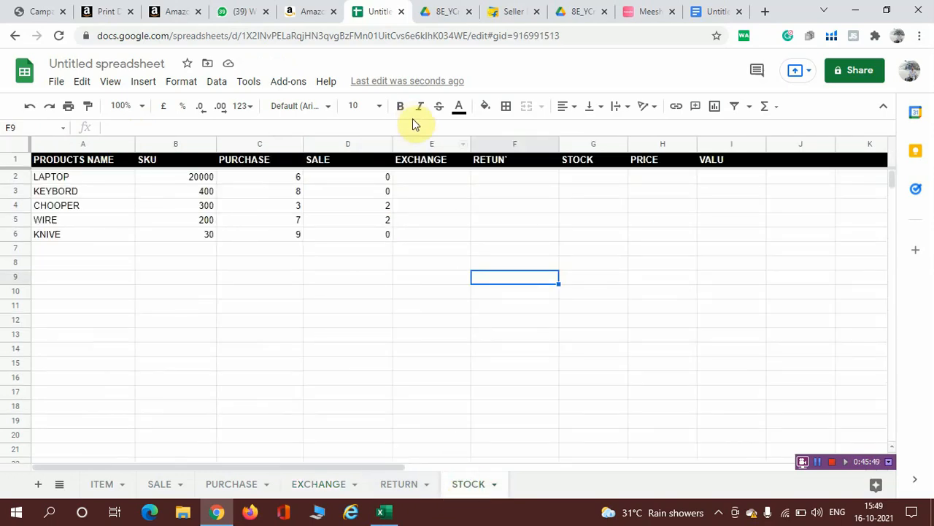
pyautogui.click(436, 179)
pyautogui.write('=SUM')
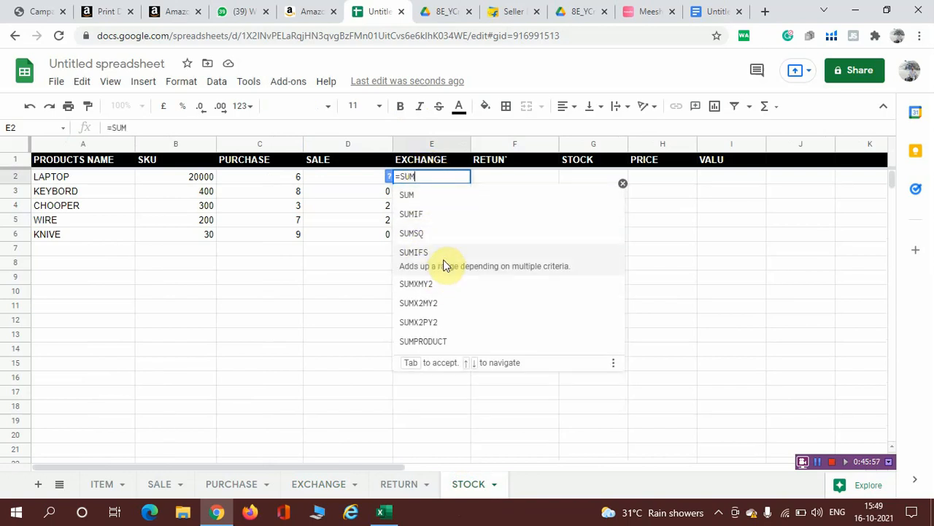
pyautogui.click(443, 261)
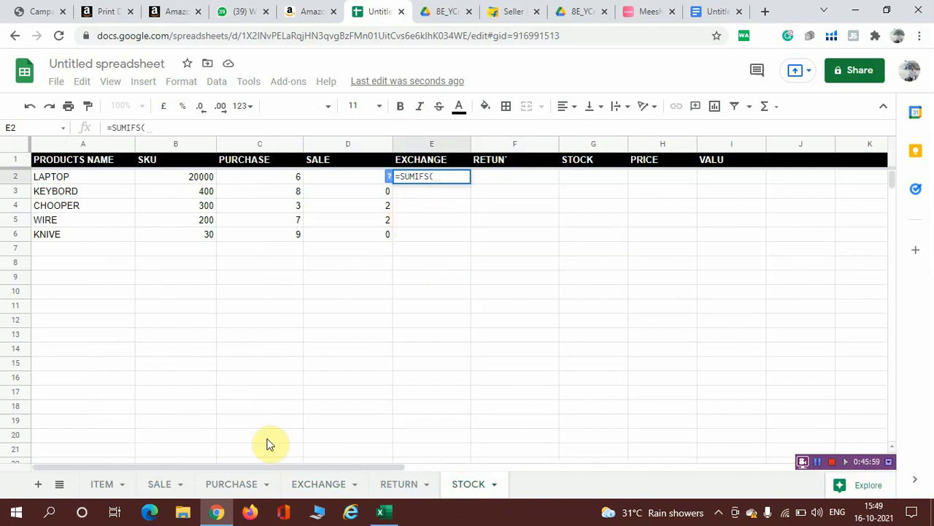
pyautogui.click(332, 485)
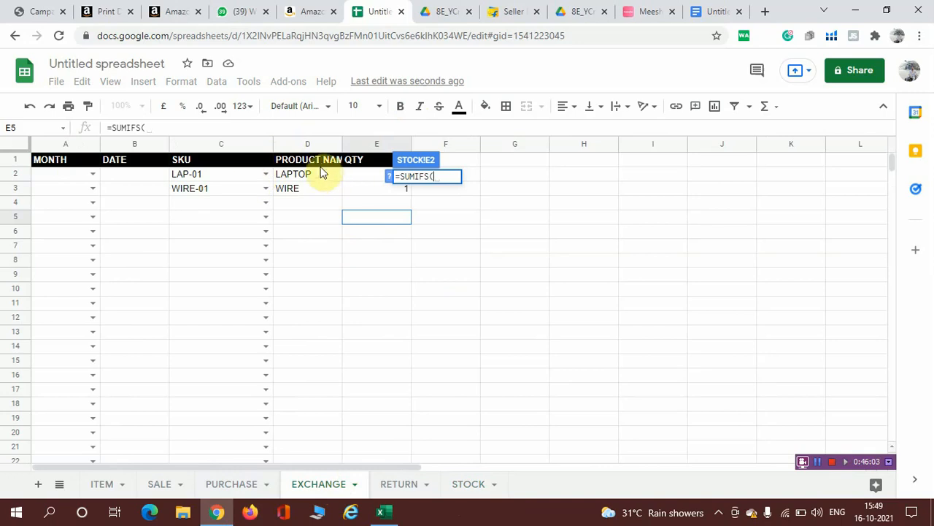
pyautogui.click(367, 146)
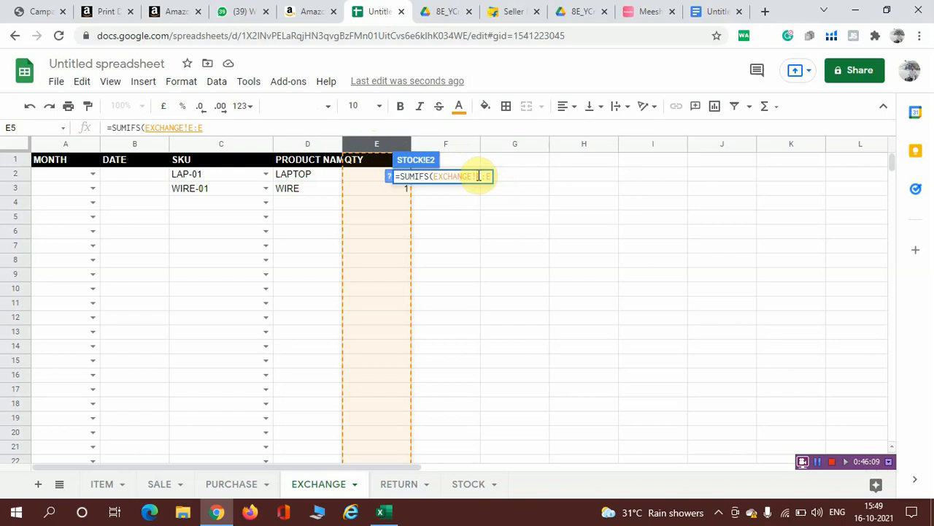
pyautogui.click(479, 176)
pyautogui.write('$E')
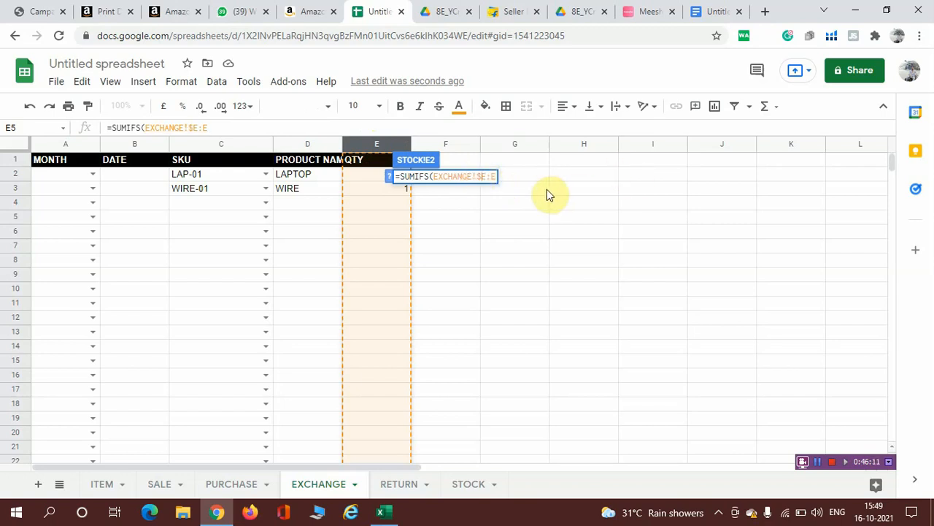
pyautogui.write('$')
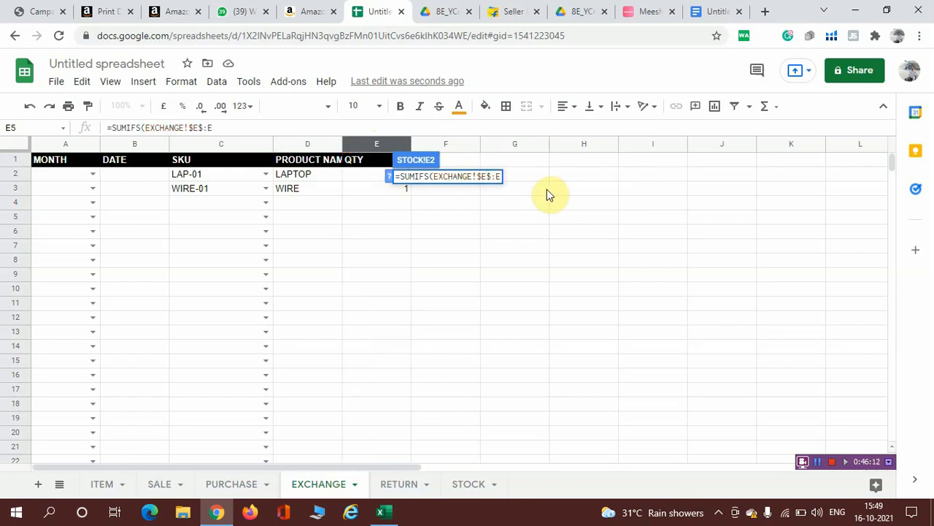
pyautogui.write('2:')
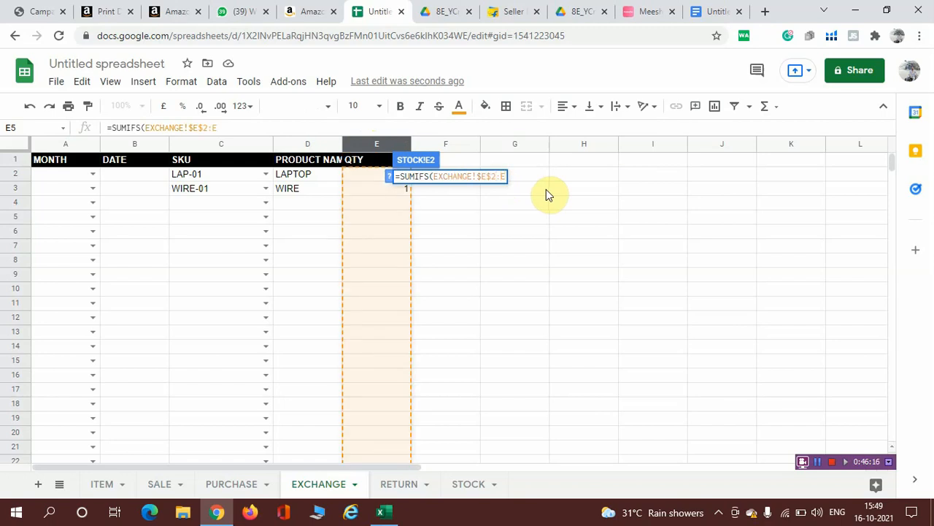
pyautogui.write('$E,')
# Step: Add the EXCHANGE product name column as the criteria range of the SUMIFS, written as EXCHANGE!$D$2:$D
pyautogui.click(310, 144)
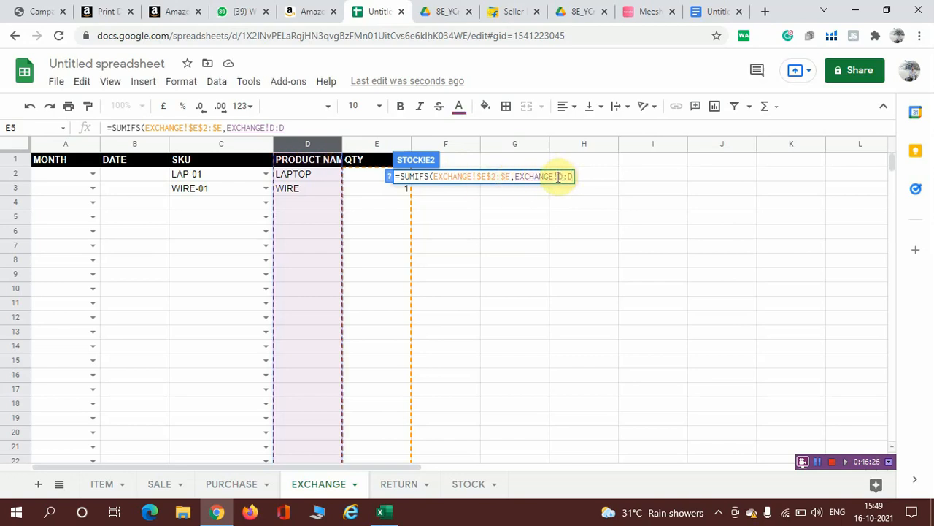
pyautogui.write('&')
pyautogui.press('BackSpace')
pyautogui.write('$')
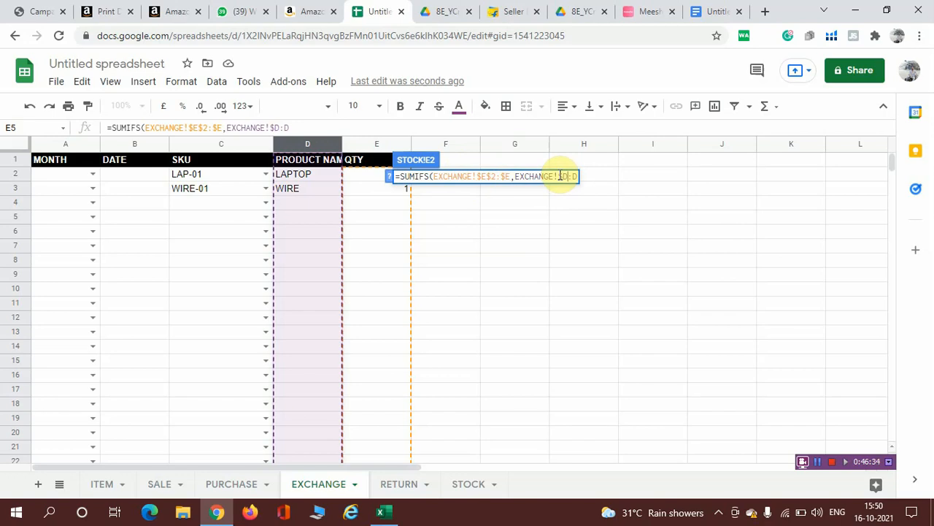
pyautogui.press('Right')
pyautogui.write('$2')
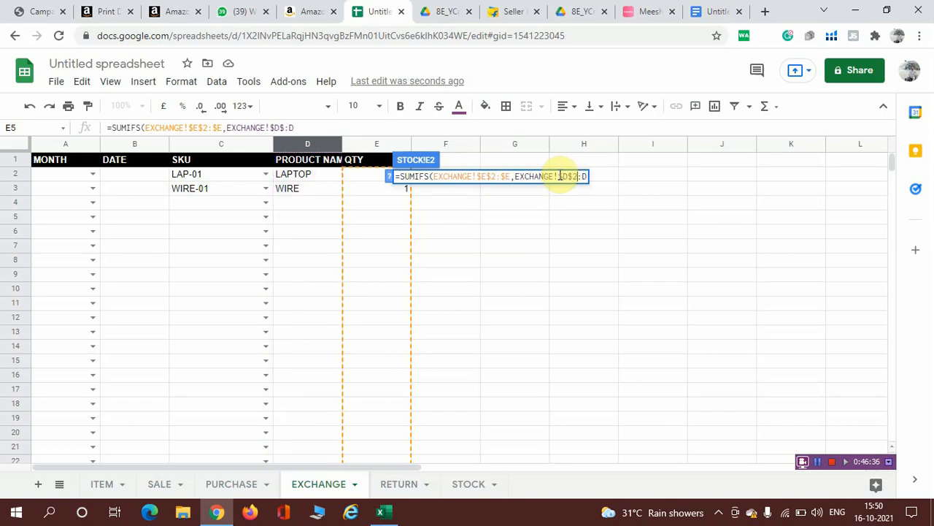
pyautogui.press('Right')
pyautogui.write('$E')
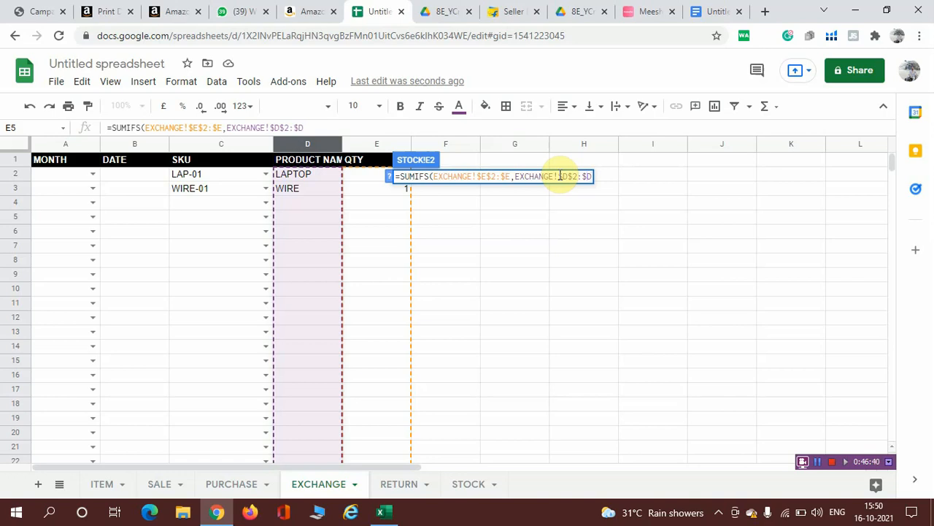
pyautogui.write(',')
# Step: Use STOCK cell A2 as the criterion and finish the formula as =SUMIFS(EXCHANGE!$E$2:$E,EXCHANGE!$D$2:$D,A2)
pyautogui.click(465, 486)
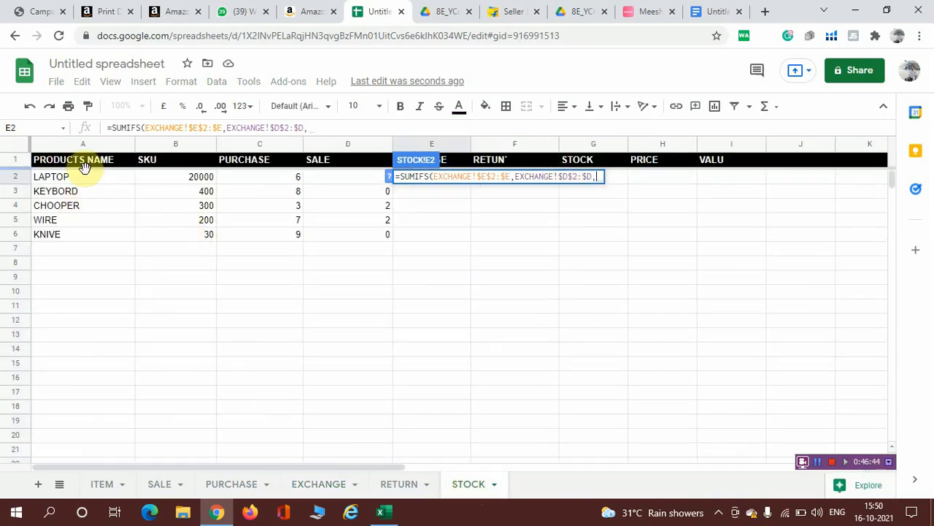
pyautogui.click(92, 181)
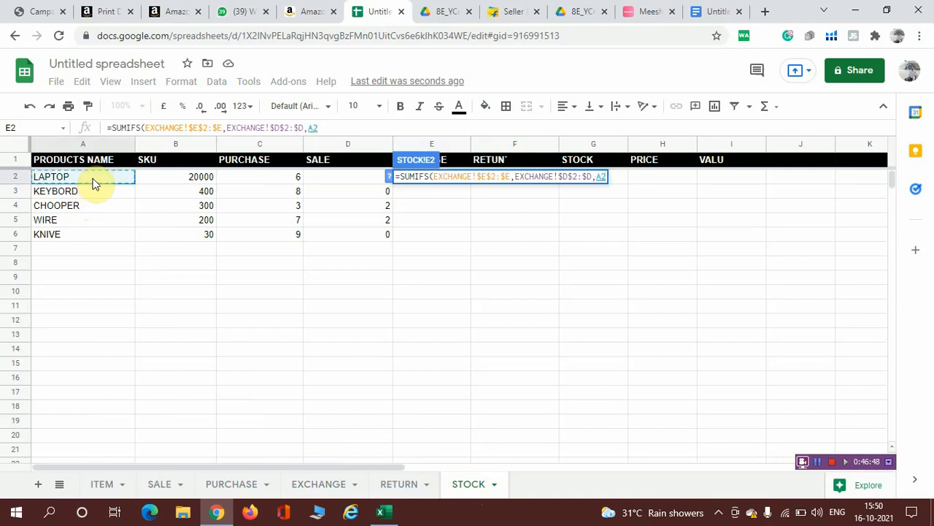
pyautogui.write(')')
pyautogui.press('Return')
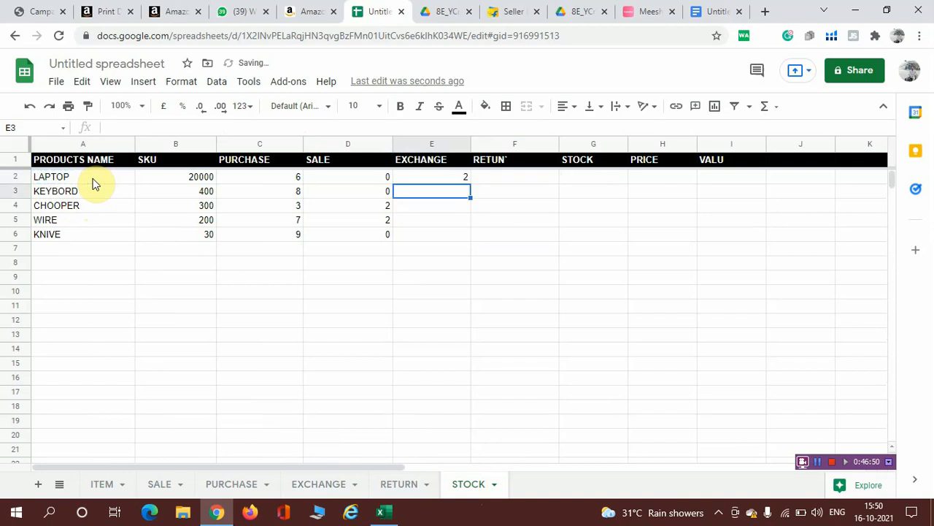
# Step: Fill the EXCHANGE formula on the STOCK sheet from E2 down to E6
pyautogui.click(448, 168)
pyautogui.click(454, 178)
pyautogui.moveTo(471, 182); pyautogui.dragTo(467, 240)
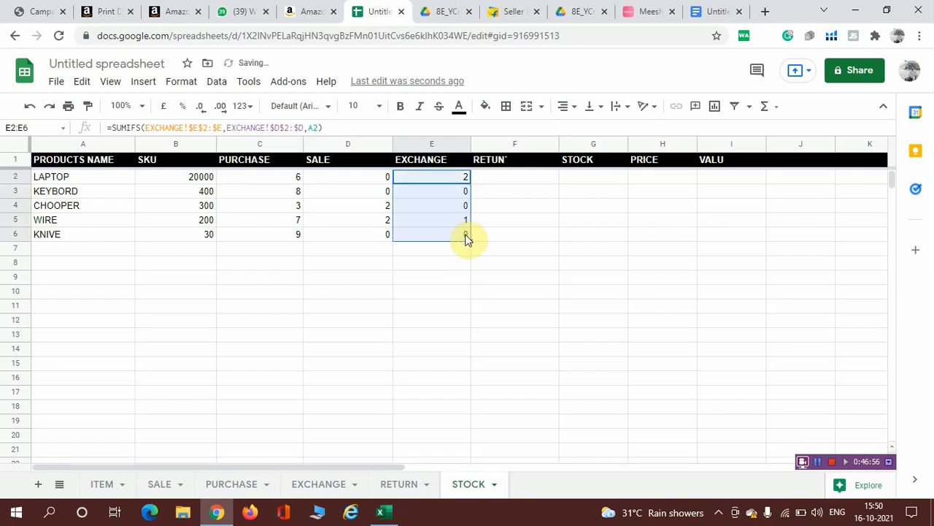
pyautogui.click(510, 210)
# Step: Add an exchange entry for CHOPER-01 with quantity 2 in row 4 of the EXCHANGE sheet, and check the STOCK sheet
pyautogui.click(304, 487)
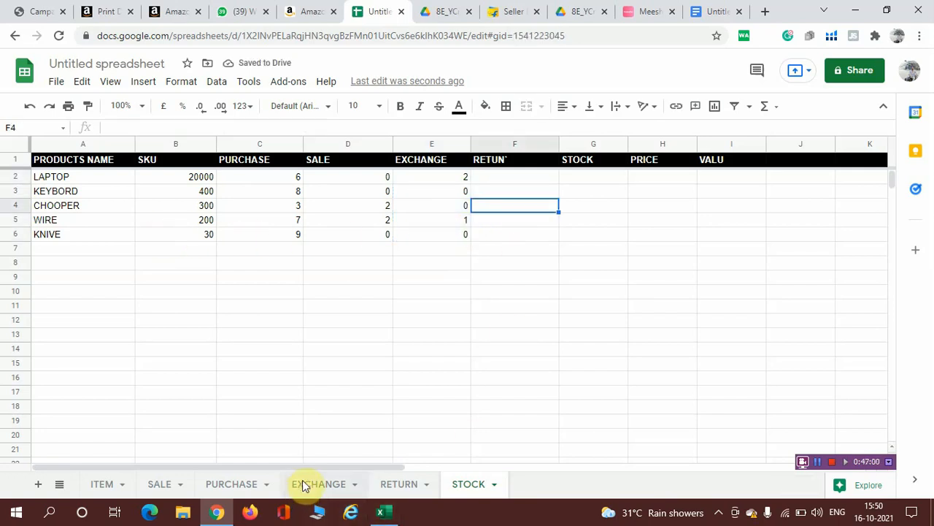
pyautogui.click(266, 203)
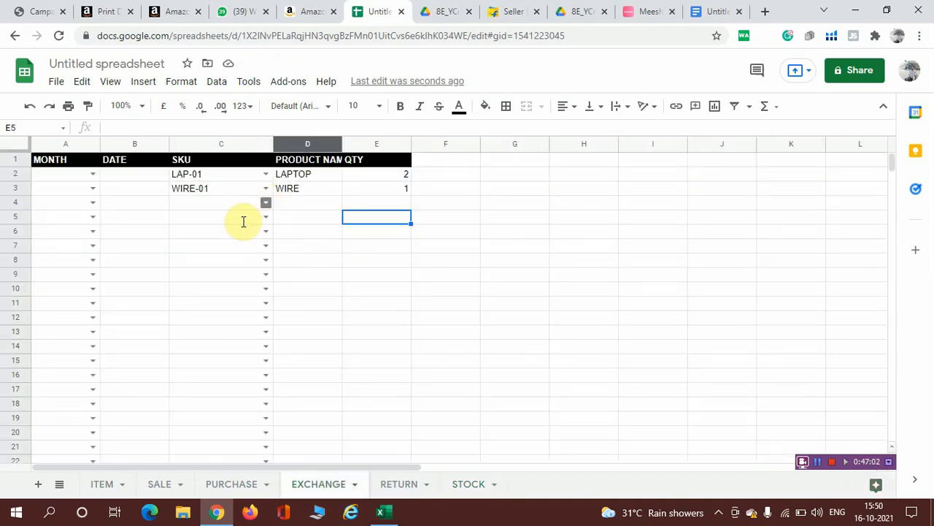
pyautogui.click(213, 292)
pyautogui.click(398, 212)
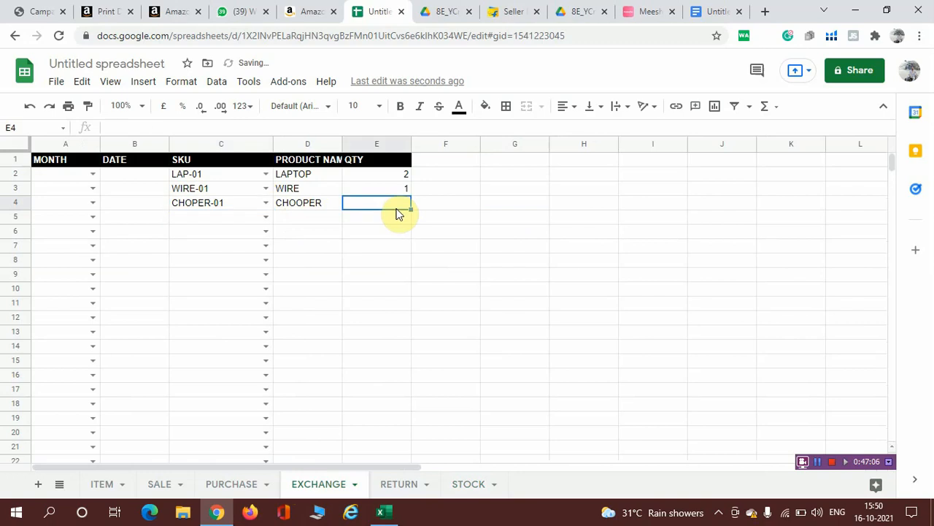
pyautogui.write('2')
pyautogui.click(463, 288)
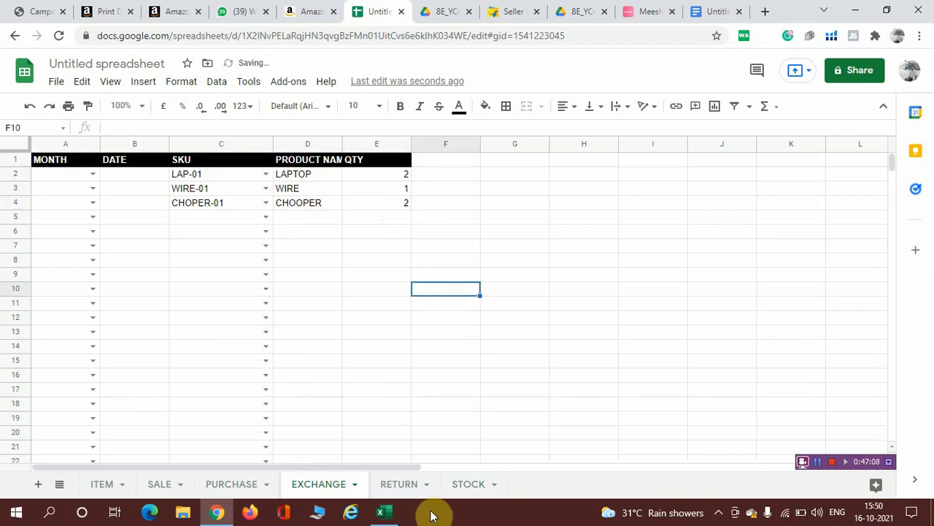
pyautogui.click(470, 487)
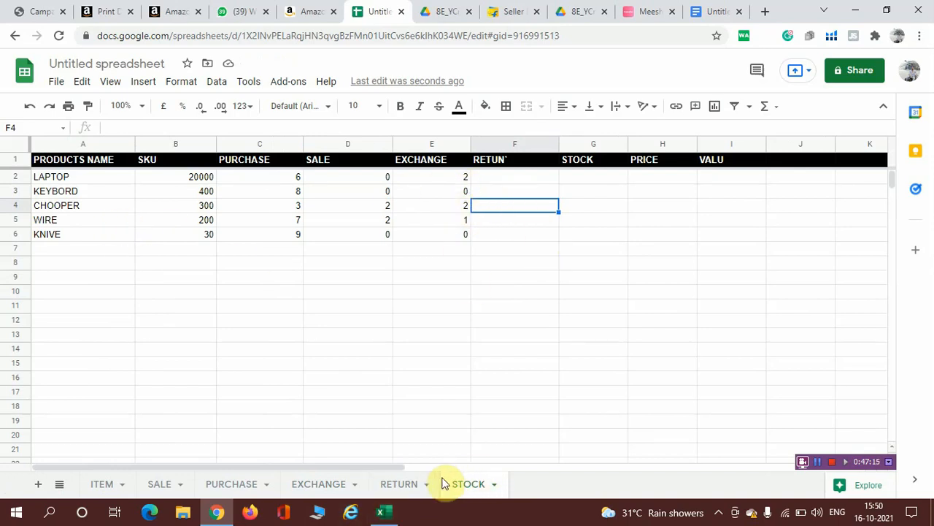
# Step: Copy the header row A1:E1 (MONTH to QTY) from the EXCHANGE sheet into row 1 of the RETURN sheet
pyautogui.click(399, 484)
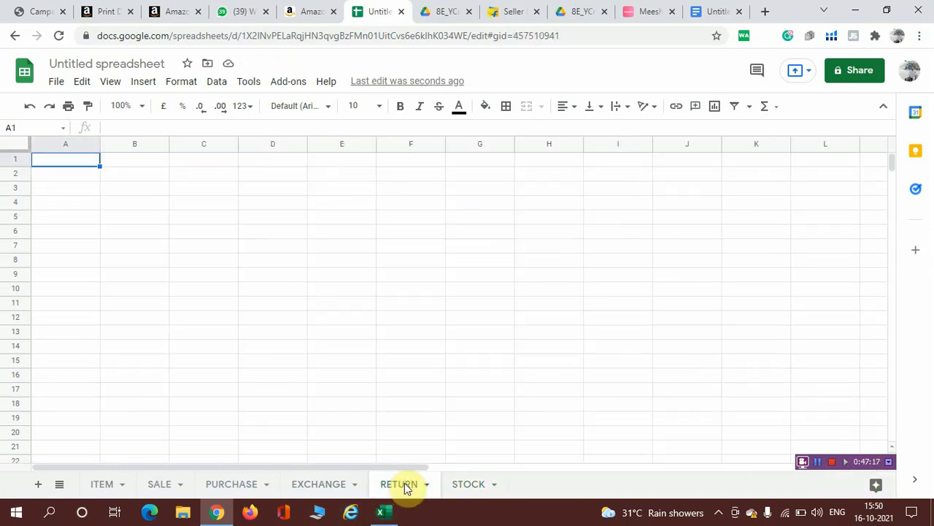
pyautogui.click(331, 485)
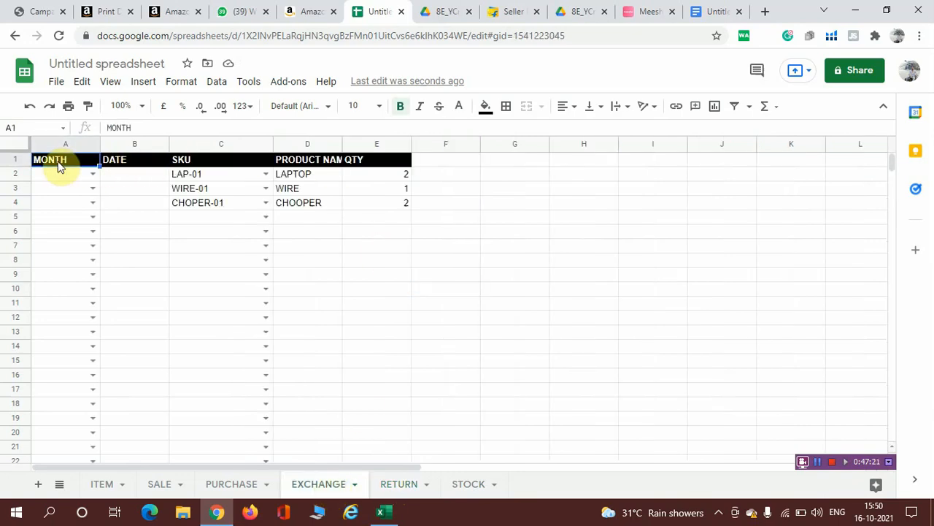
pyautogui.hotkey('shift', 'Right')
pyautogui.hotkey('shift', 'Right')
pyautogui.hotkey('shift', 'Right')
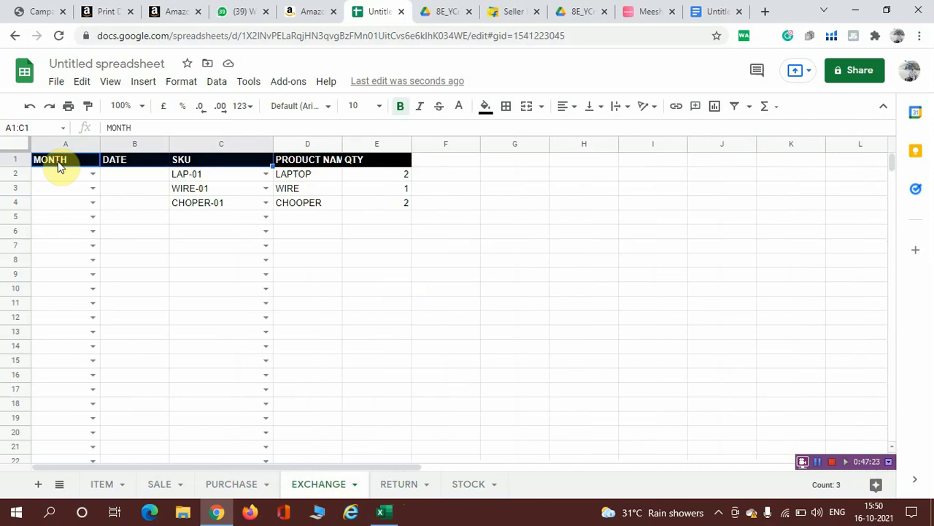
pyautogui.hotkey('shift', 'Right')
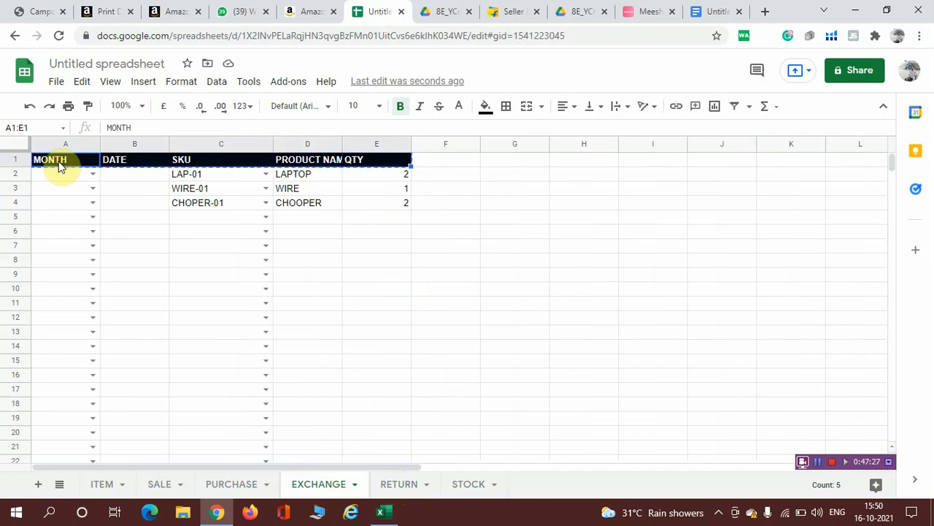
pyautogui.click(400, 484)
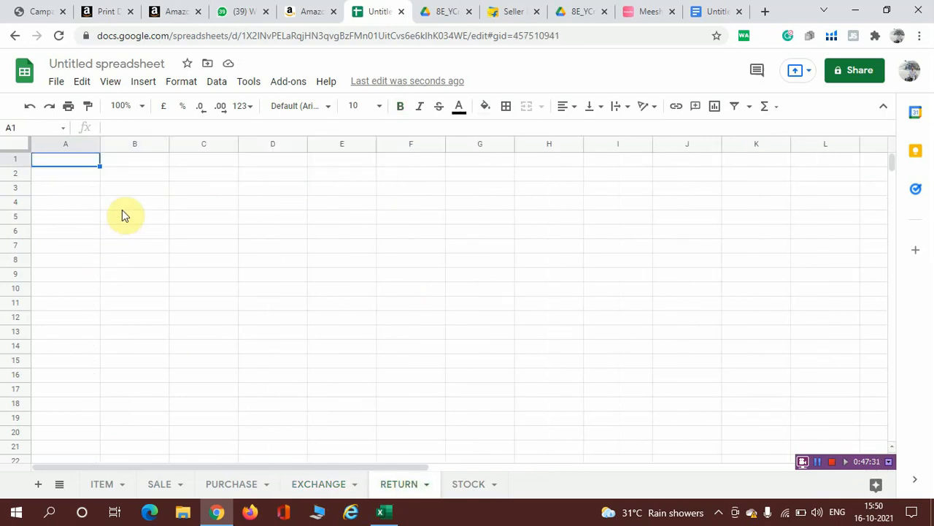
pyautogui.write('MONTH\tDATE\tSKU\tPRODUCT NAME\tQTY')
# Step: Add the headers MARKET PLACE in F1 and RETURN TYPE in G1 of the RETURN sheet
pyautogui.click(421, 162)
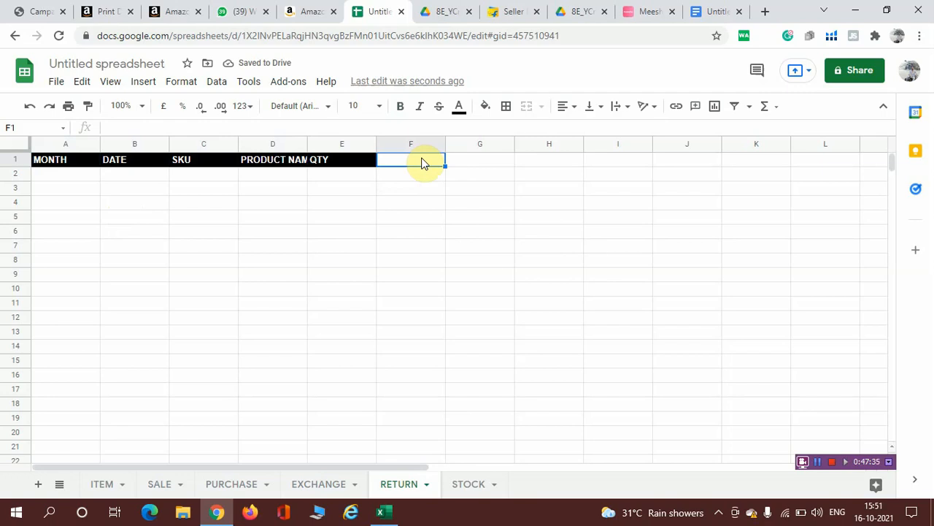
pyautogui.write('MARKET PLA')
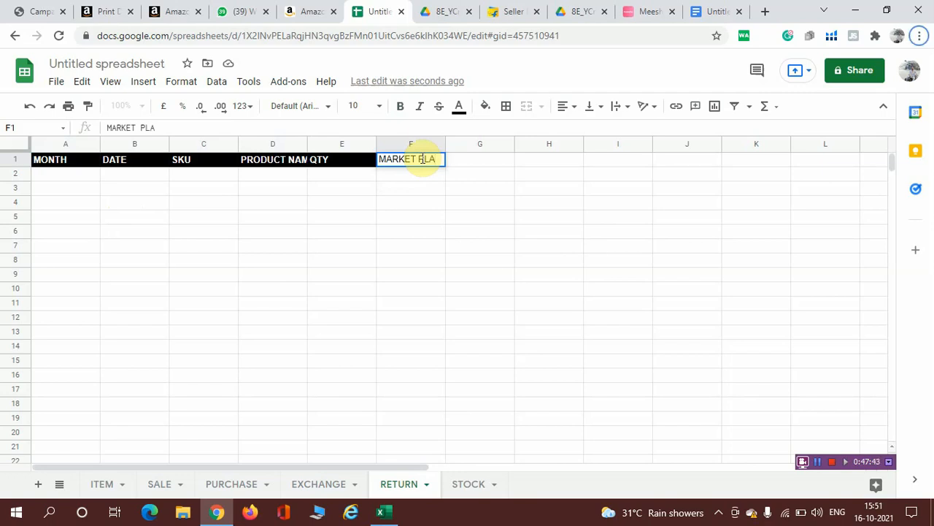
pyautogui.click(437, 159)
pyautogui.write('CE')
pyautogui.press('Tab')
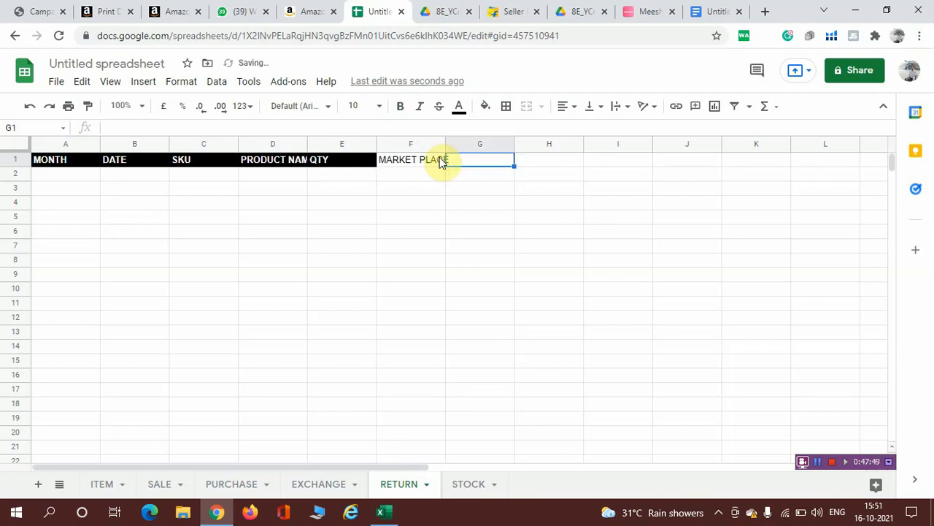
pyautogui.write('RETURN')
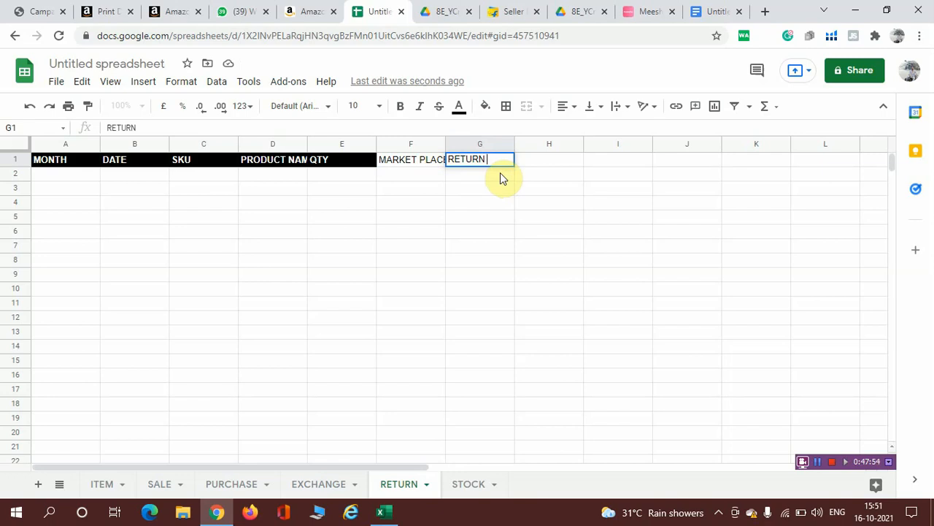
pyautogui.write(' TYPE')
# Step: Format headers F1:G1 as bold white text on a black fill and widen columns F and G to fit
pyautogui.click(395, 155)
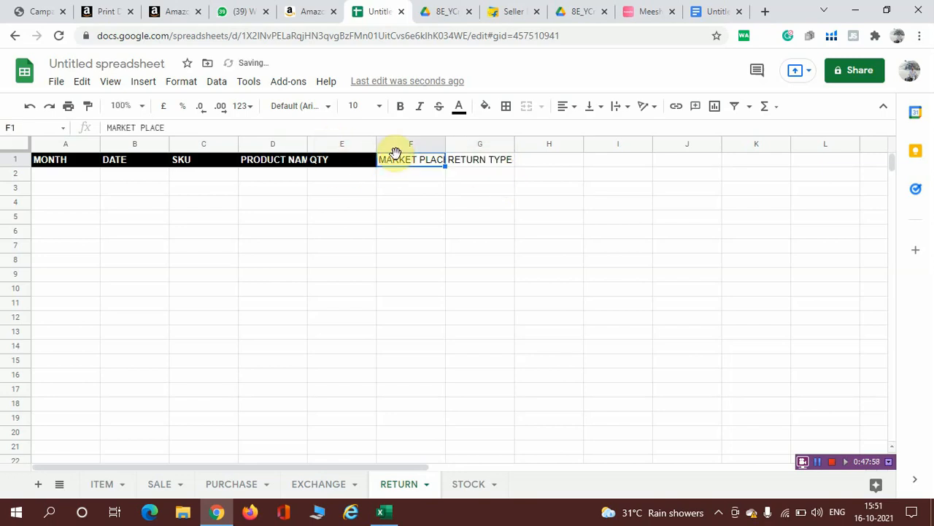
pyautogui.moveTo(395, 155); pyautogui.dragTo(479, 159)
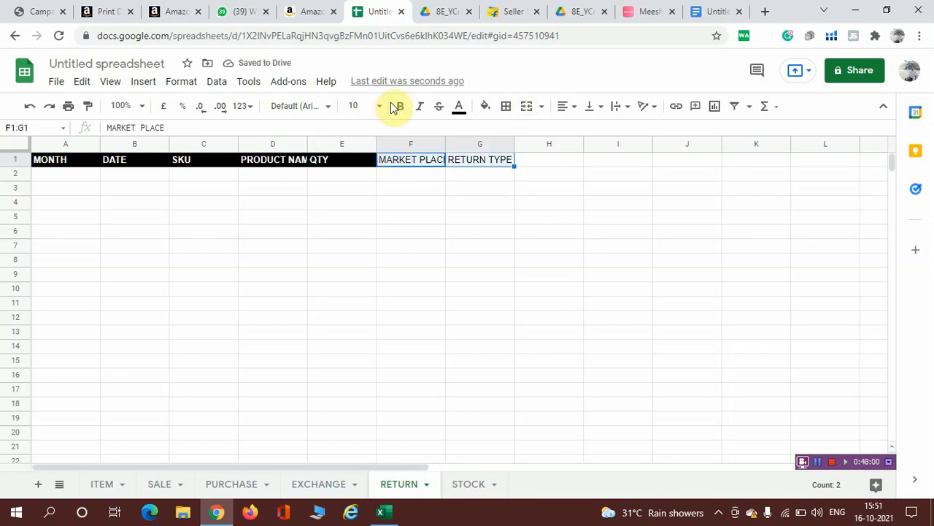
pyautogui.click(485, 106)
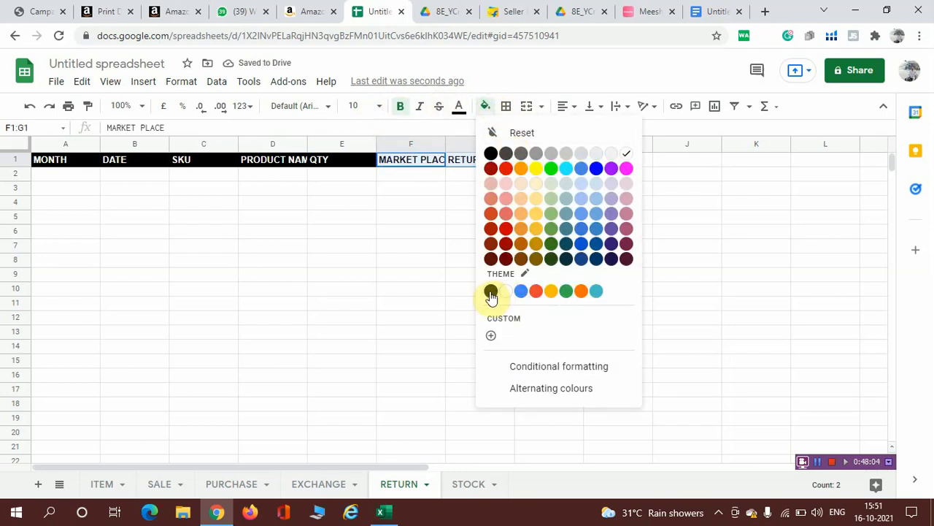
pyautogui.click(490, 153)
pyautogui.click(458, 107)
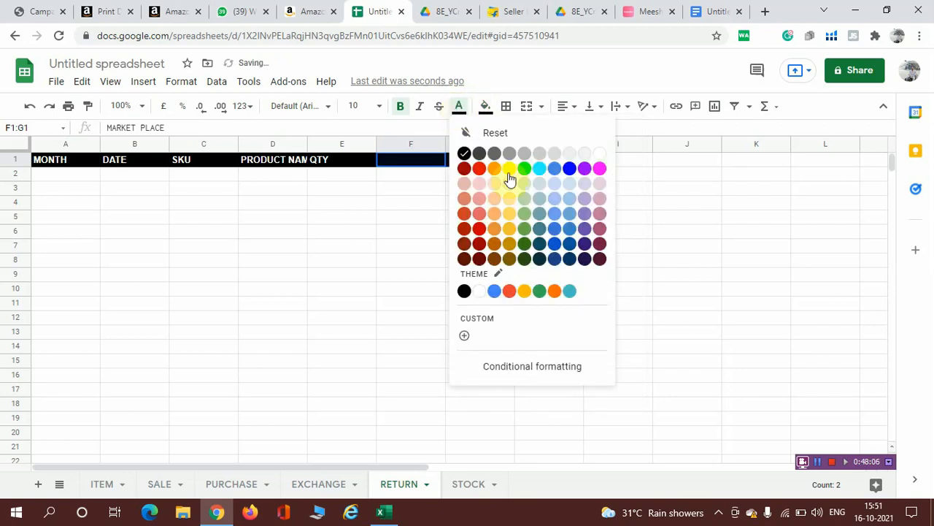
pyautogui.click(480, 292)
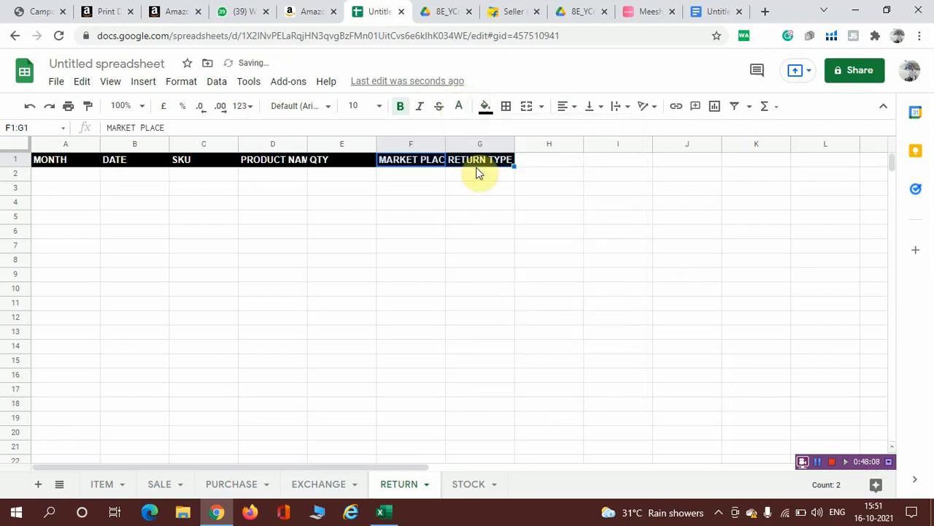
pyautogui.moveTo(455, 144); pyautogui.dragTo(473, 143)
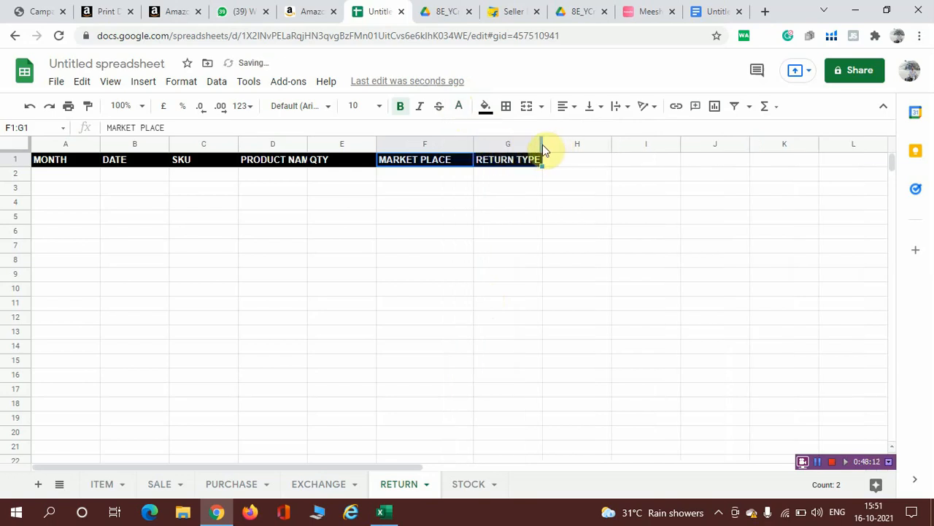
pyautogui.moveTo(543, 144); pyautogui.dragTo(562, 144)
# Step: Open data validation for the MONTH column of the RETURN sheet and make its cell range start at A2
pyautogui.click(73, 176)
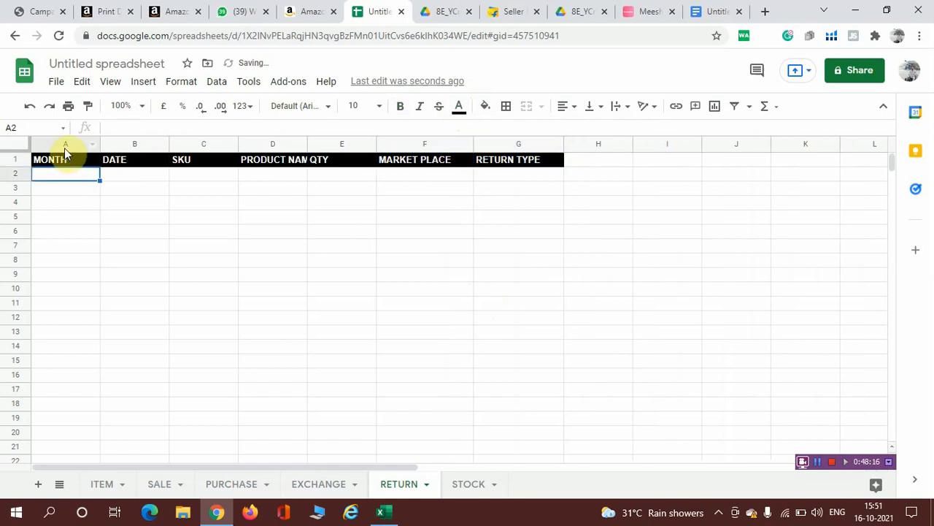
pyautogui.click(65, 146)
pyautogui.click(216, 81)
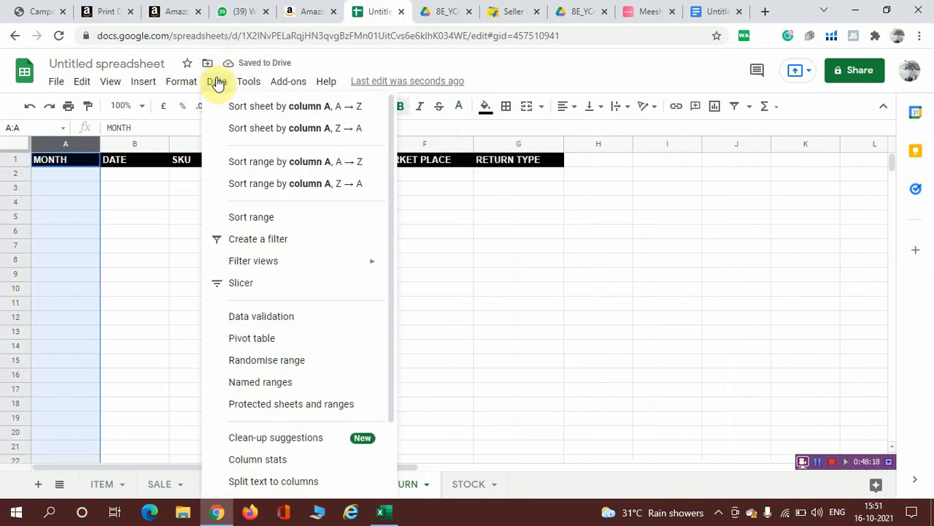
pyautogui.click(273, 321)
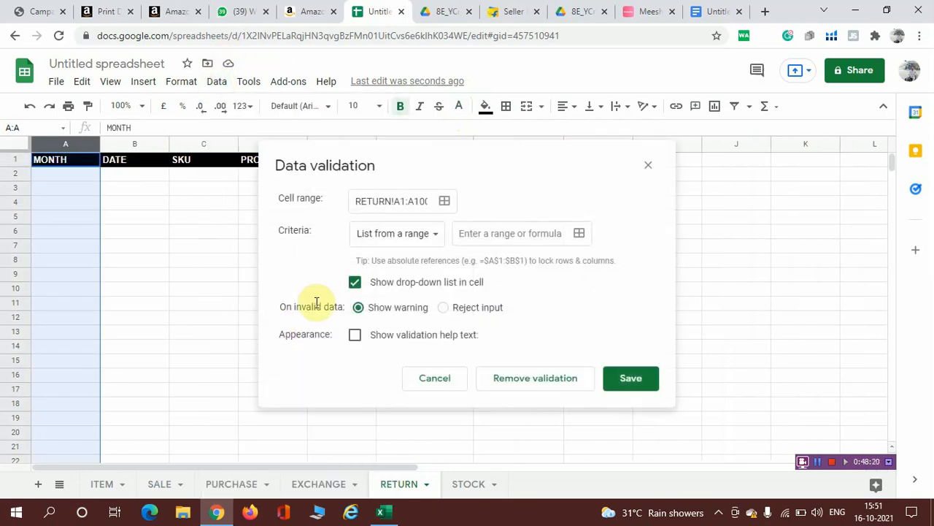
pyautogui.click(425, 199)
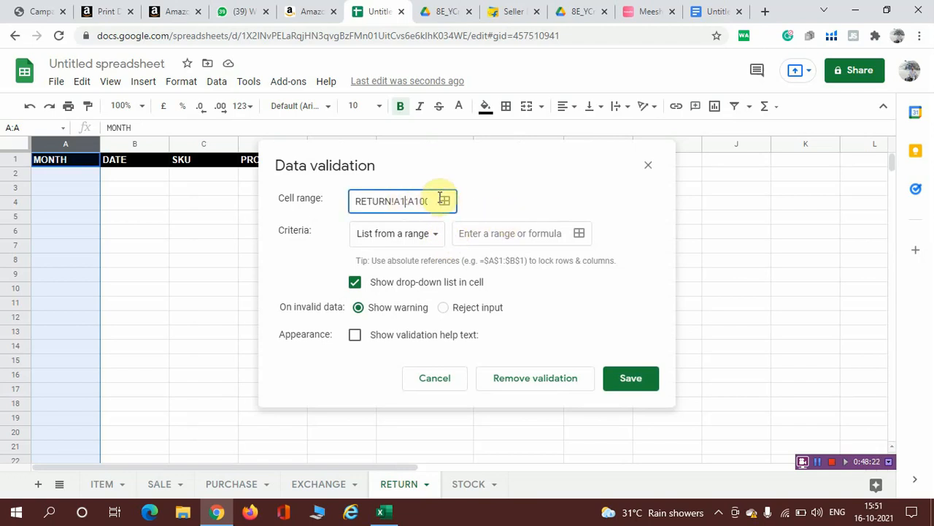
pyautogui.press('BackSpace')
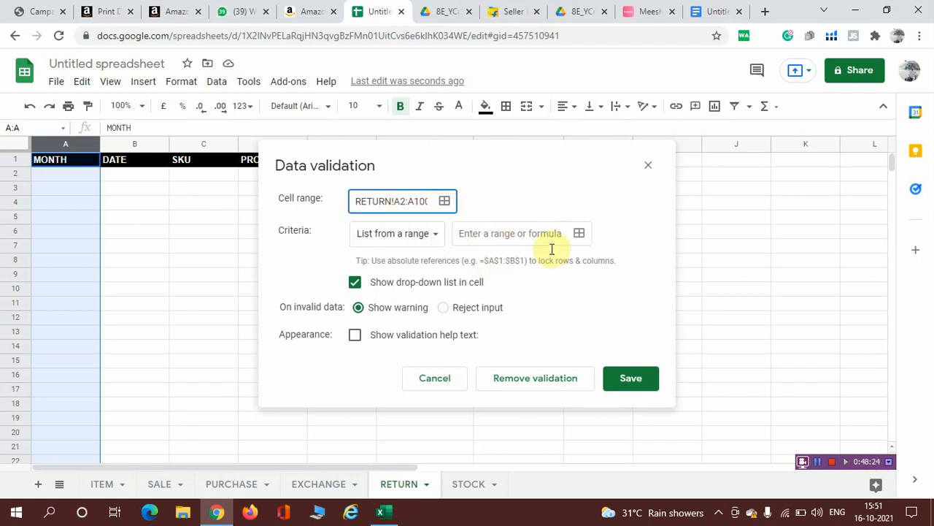
# Step: Use ITEM!E2:E as the drop-down list source for the MONTH column, save the validation and return to the RETURN sheet
pyautogui.click(579, 233)
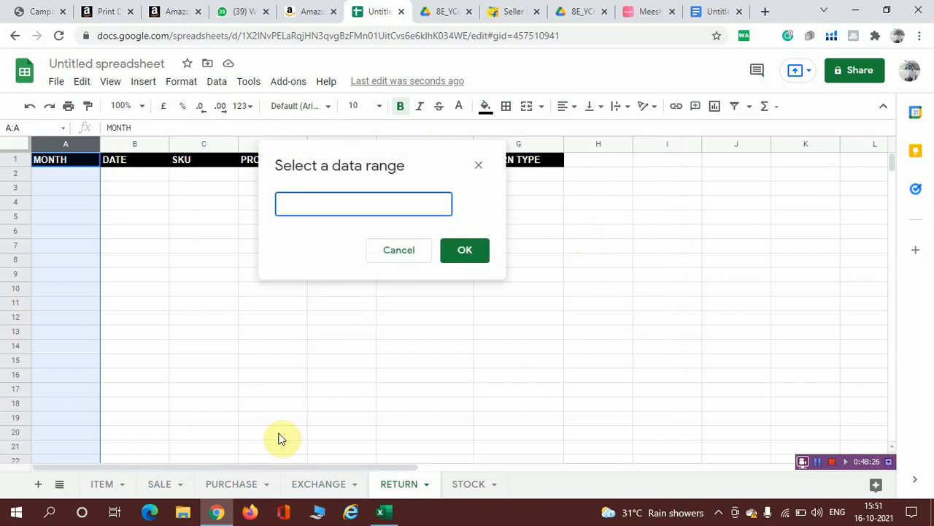
pyautogui.click(102, 486)
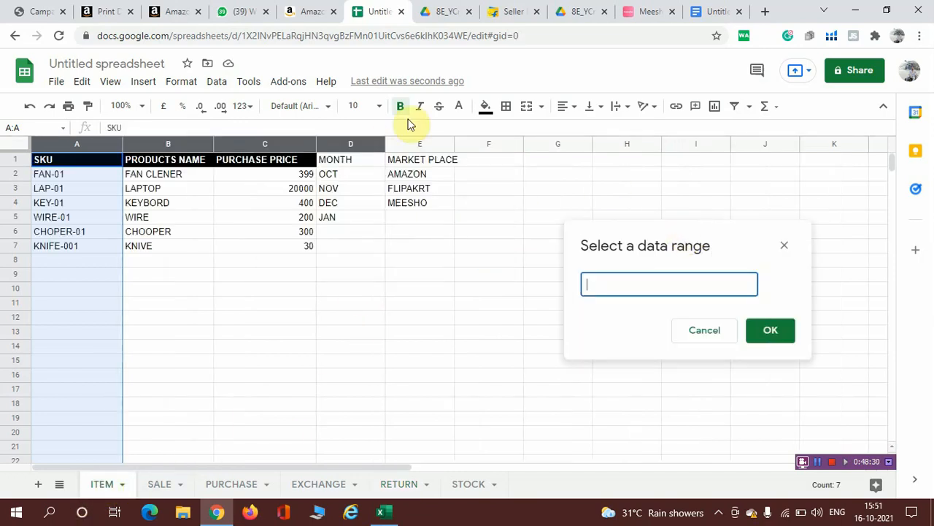
pyautogui.click(420, 144)
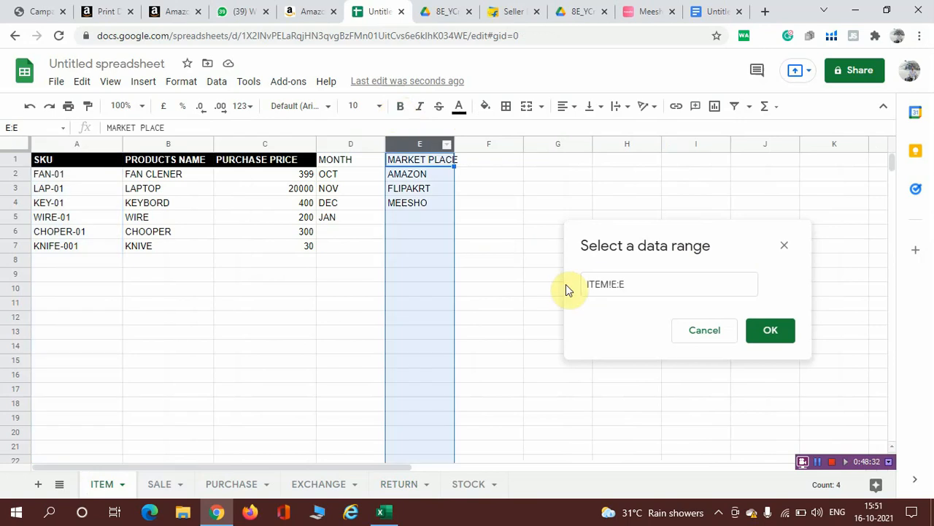
pyautogui.click(615, 285)
pyautogui.click(774, 329)
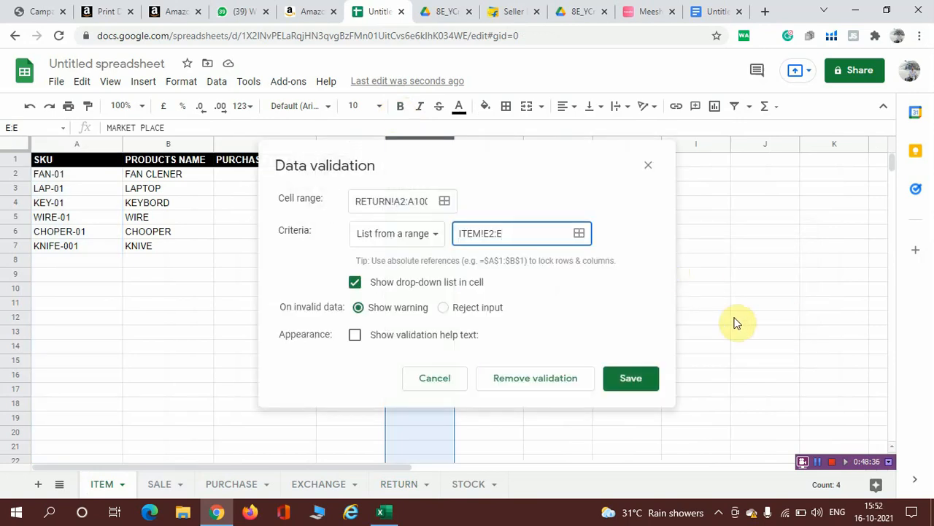
pyautogui.click(652, 378)
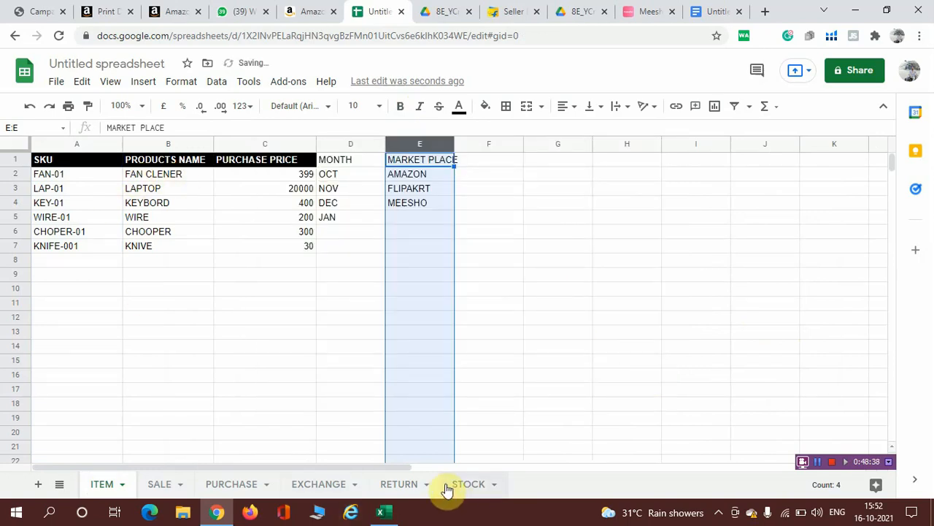
pyautogui.click(392, 483)
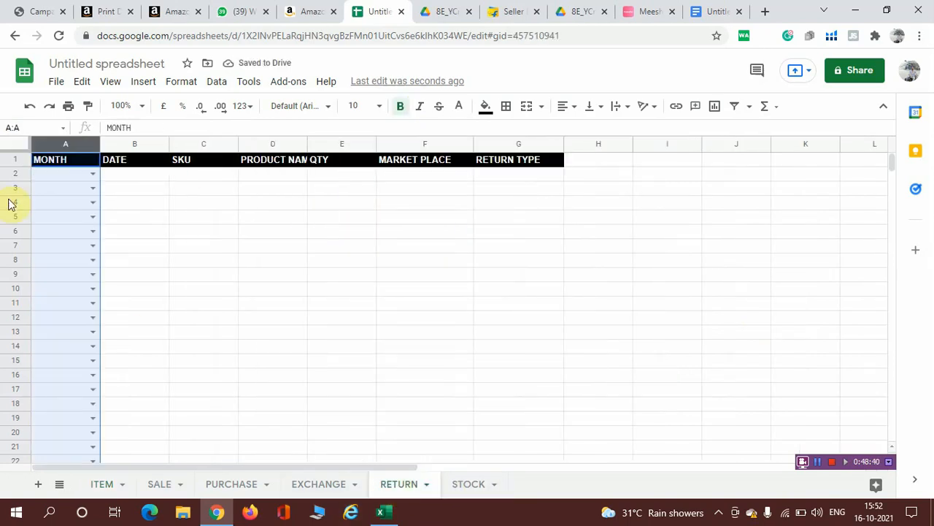
# Step: Apply a valid-date data validation rule to the DATE column of the RETURN sheet, starting the cell range at B2
pyautogui.click(130, 143)
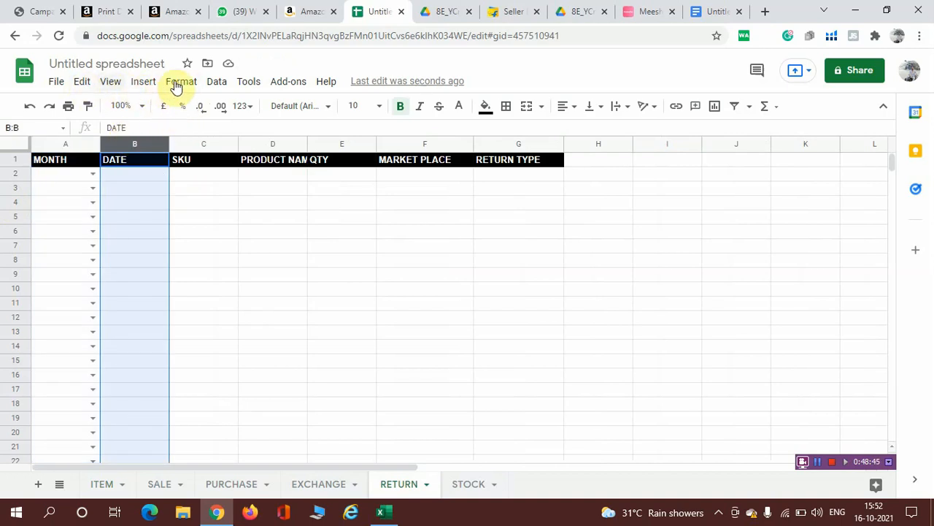
pyautogui.click(214, 83)
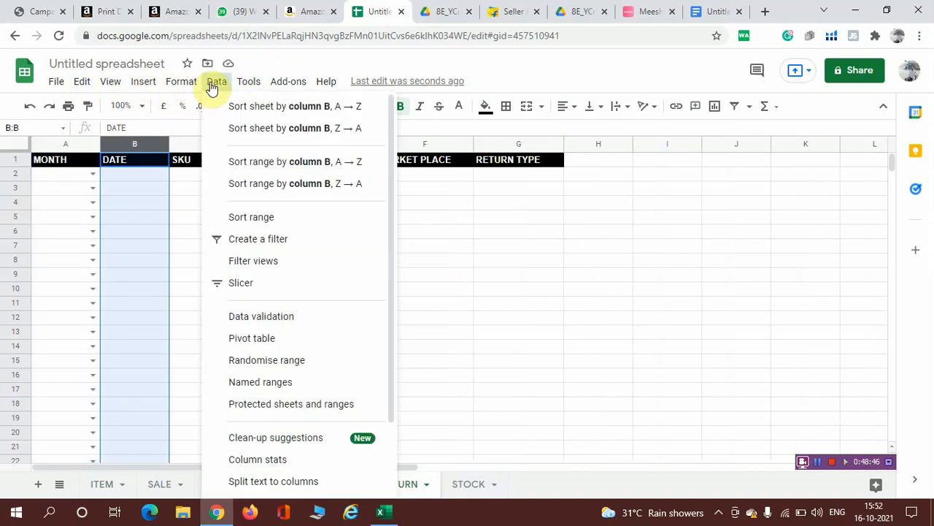
pyautogui.click(275, 321)
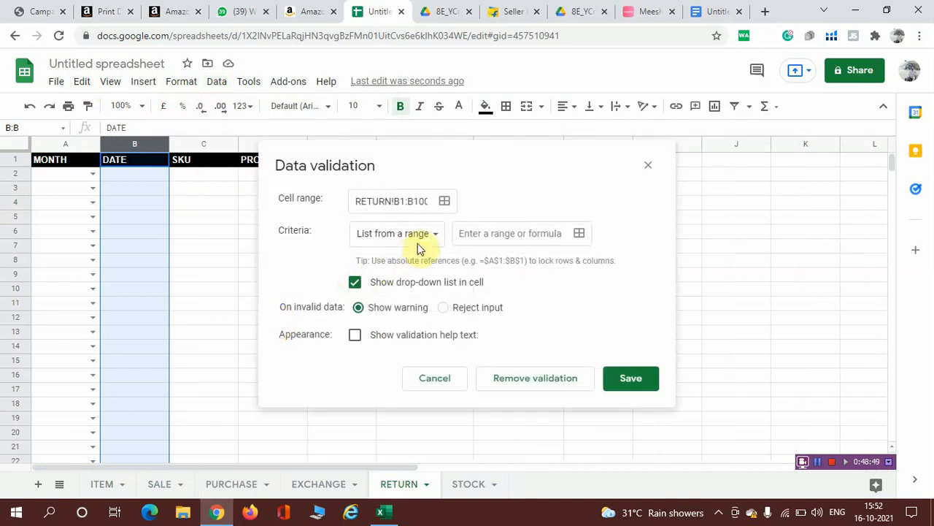
pyautogui.click(417, 235)
pyautogui.click(394, 320)
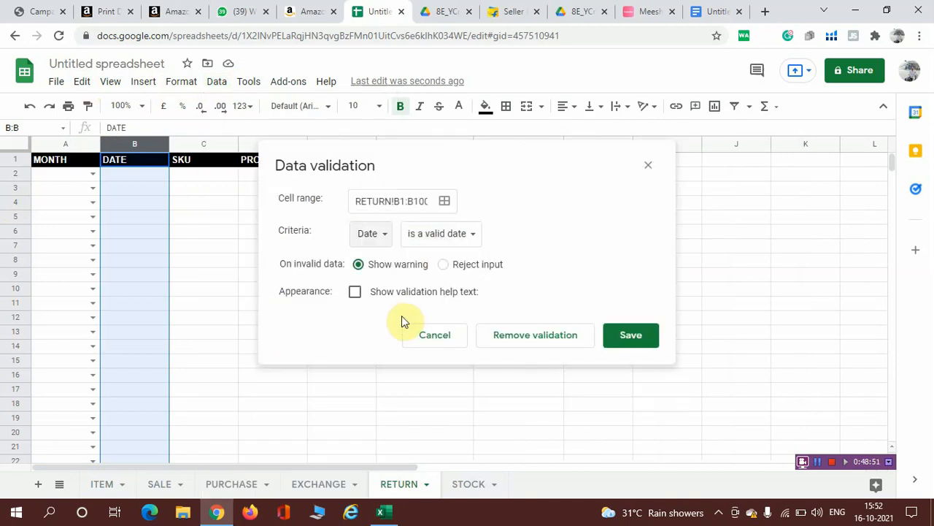
pyautogui.click(403, 201)
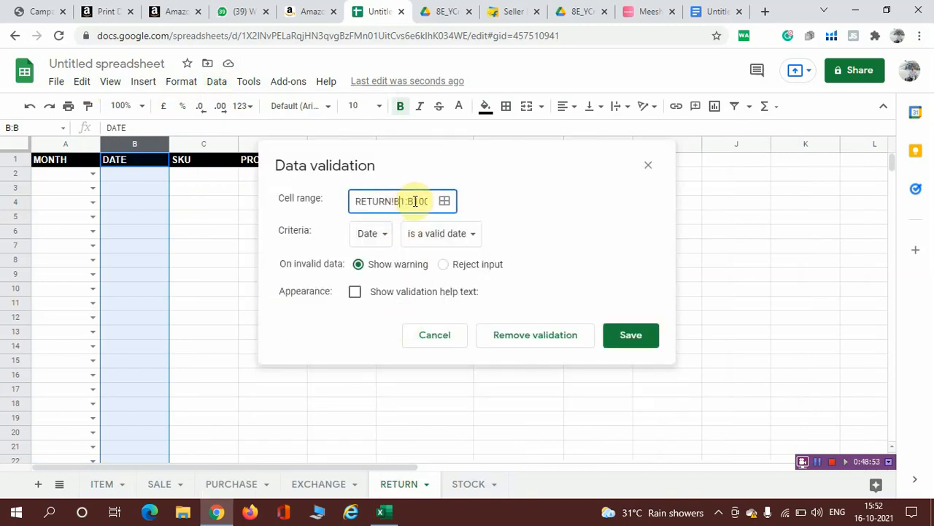
pyautogui.write('2')
pyautogui.click(631, 335)
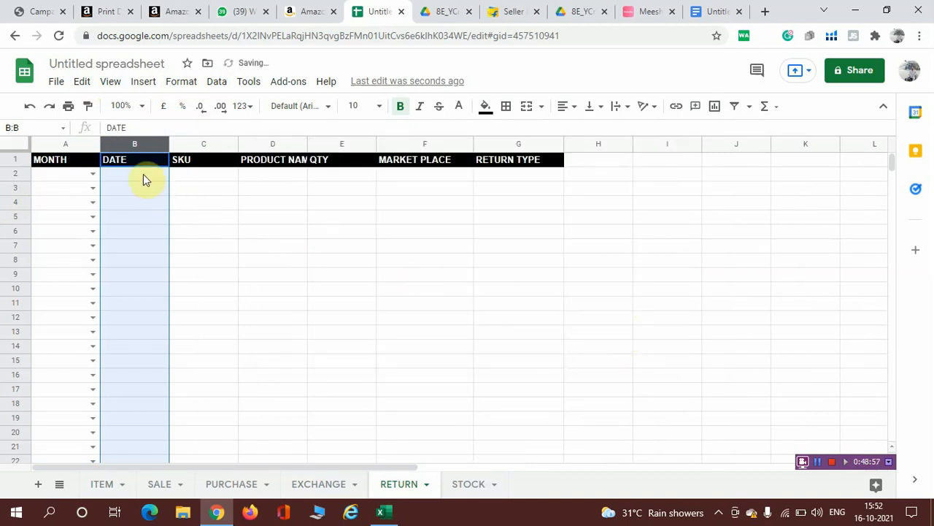
# Step: Check that B2 in the DATE column offers a date picker, without choosing a date
pyautogui.click(119, 163)
pyautogui.doubleClick(122, 175)
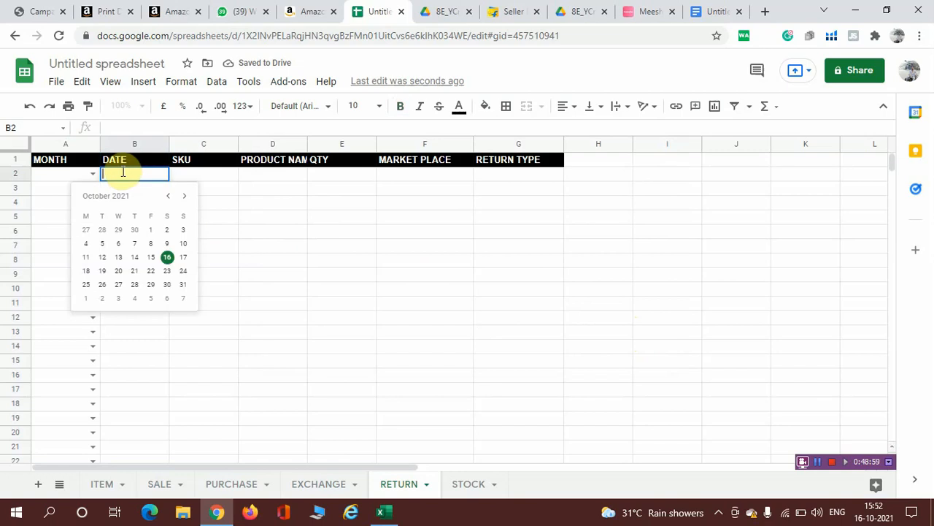
pyautogui.click(216, 184)
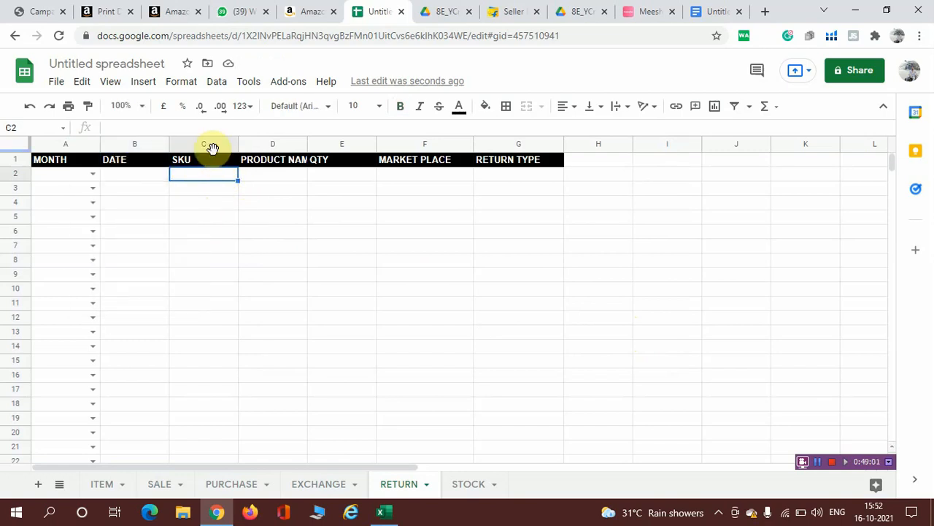
# Step: Open data validation for the SKU column of the RETURN sheet and make its cell range start at C2
pyautogui.click(211, 143)
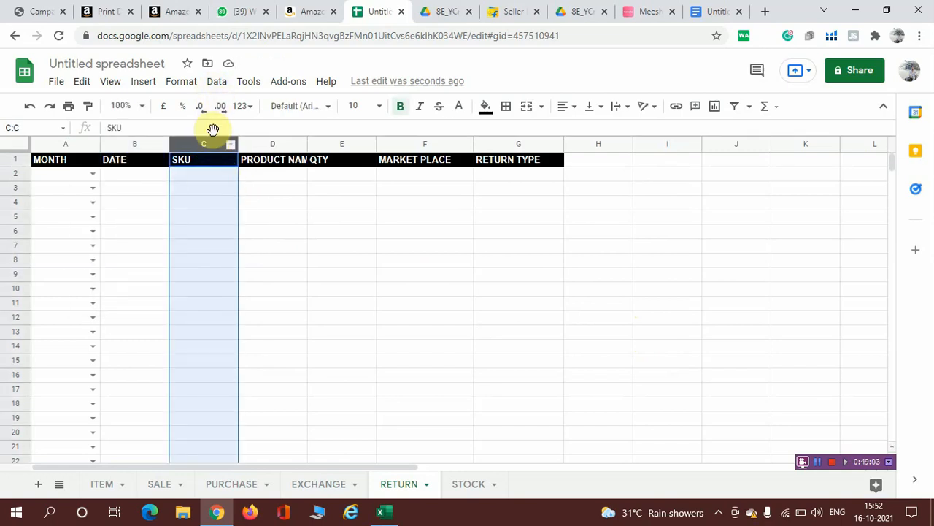
pyautogui.click(218, 83)
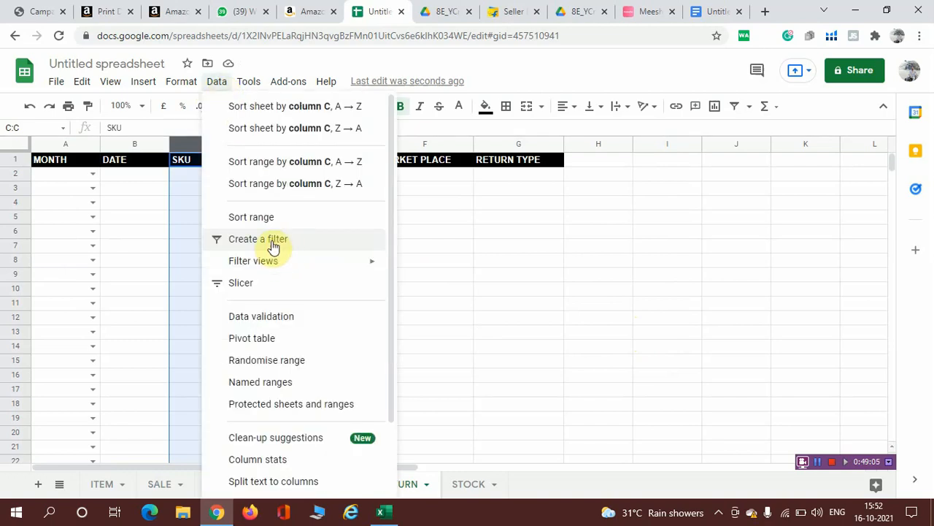
pyautogui.click(271, 319)
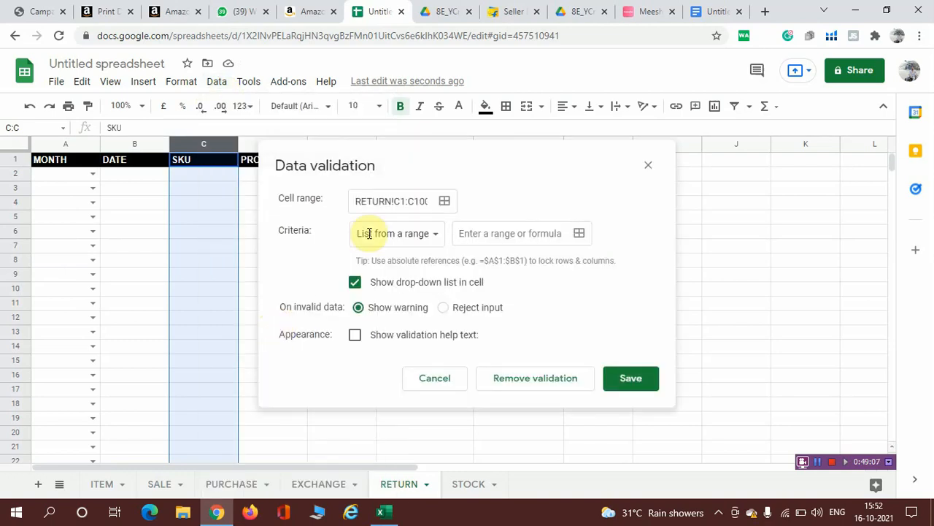
pyautogui.click(405, 201)
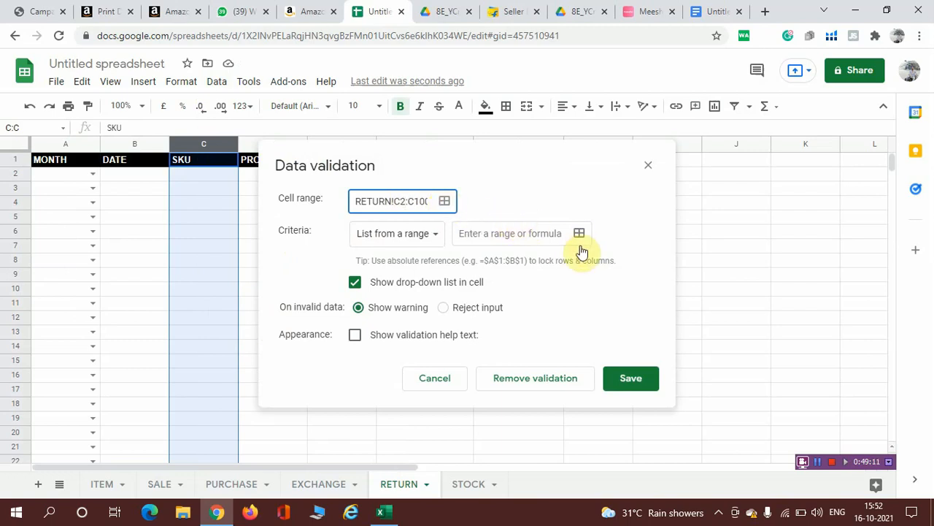
# Step: Use ITEM!A2:A as the drop-down list source for the SKU column and save the validation
pyautogui.click(579, 234)
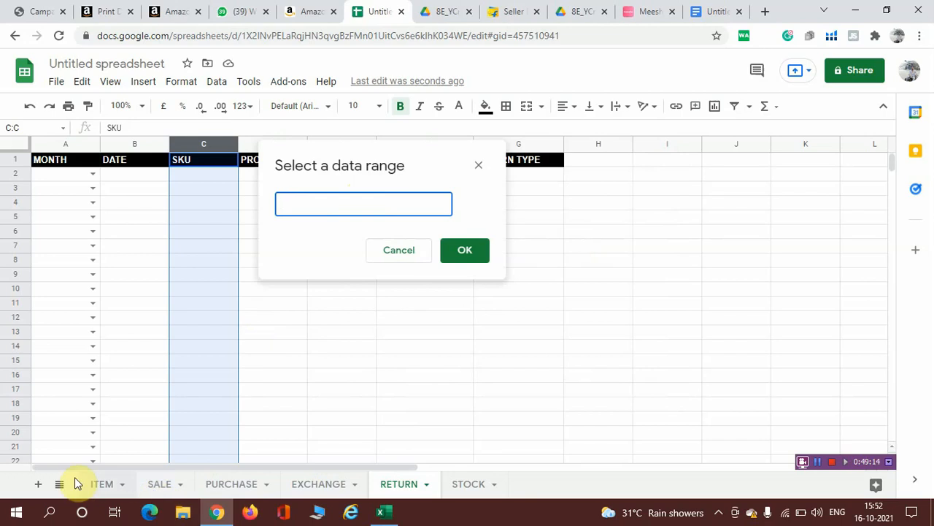
pyautogui.click(122, 487)
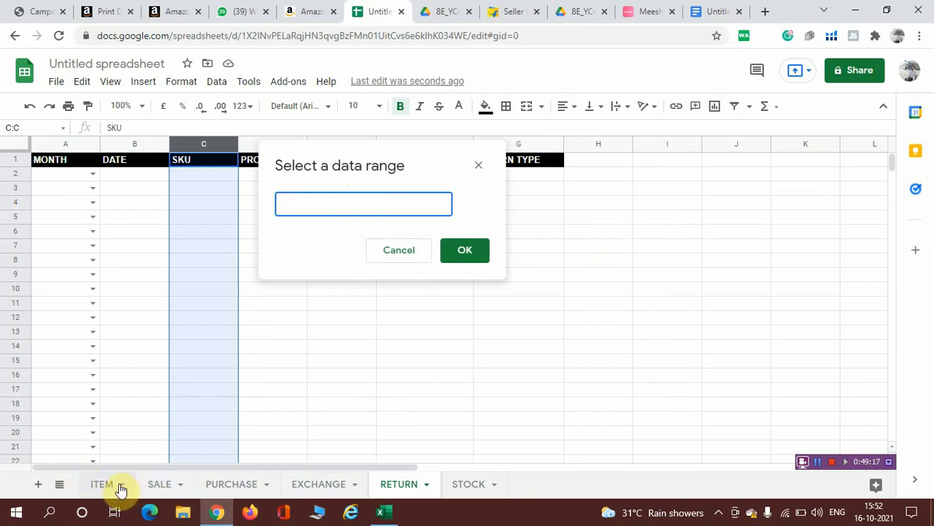
pyautogui.click(75, 144)
pyautogui.click(312, 204)
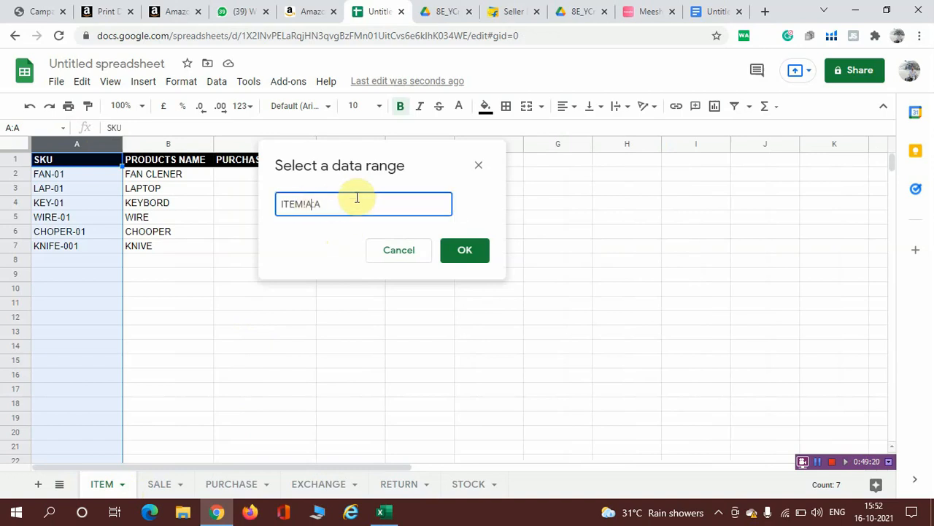
pyautogui.write('2')
pyautogui.click(459, 252)
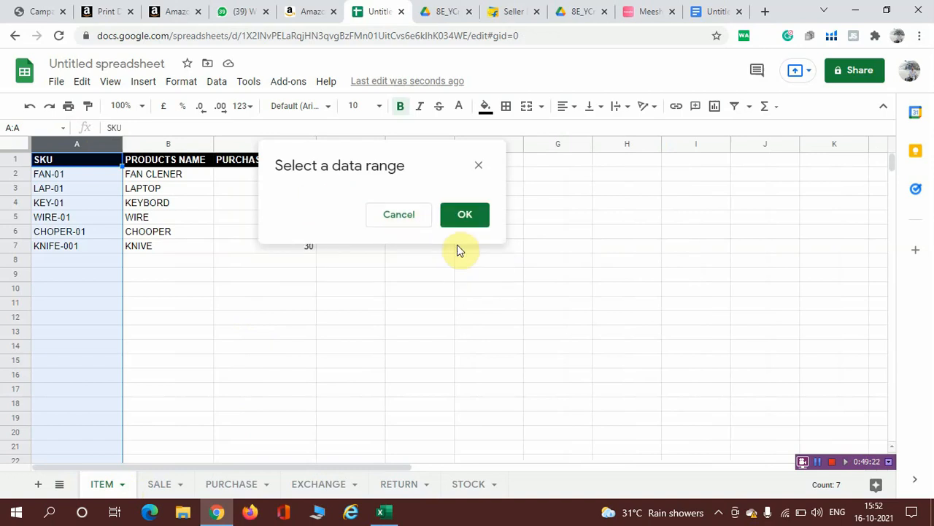
pyautogui.click(621, 381)
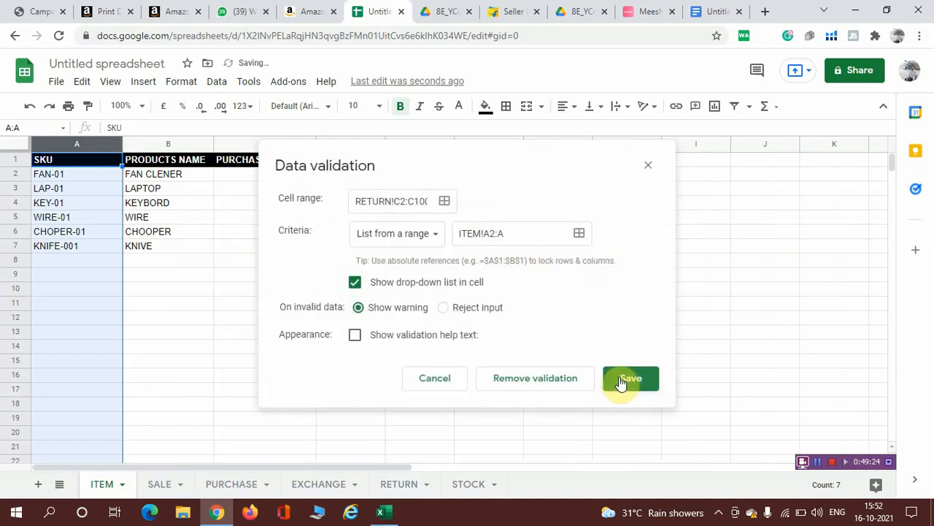
# Step: Return to the RETURN sheet and check the SKU options offered in C2 without choosing one
pyautogui.click(396, 484)
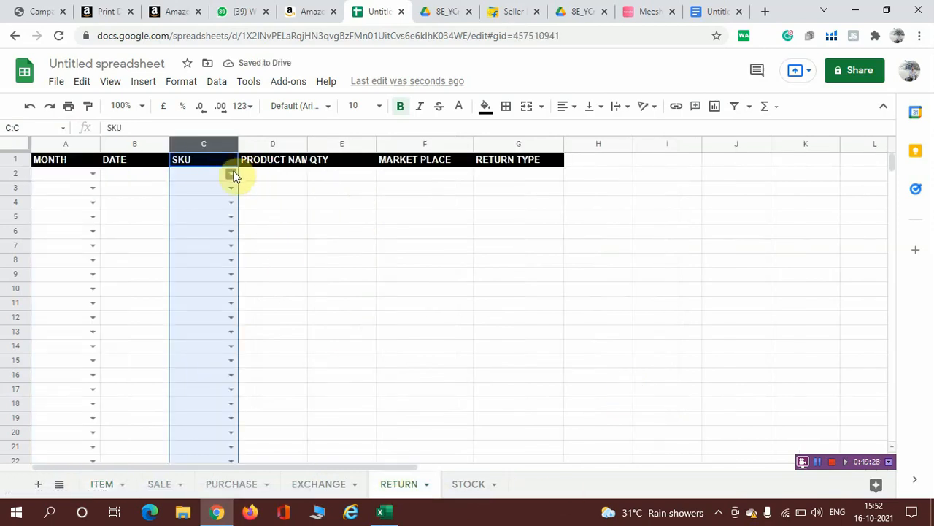
pyautogui.click(230, 175)
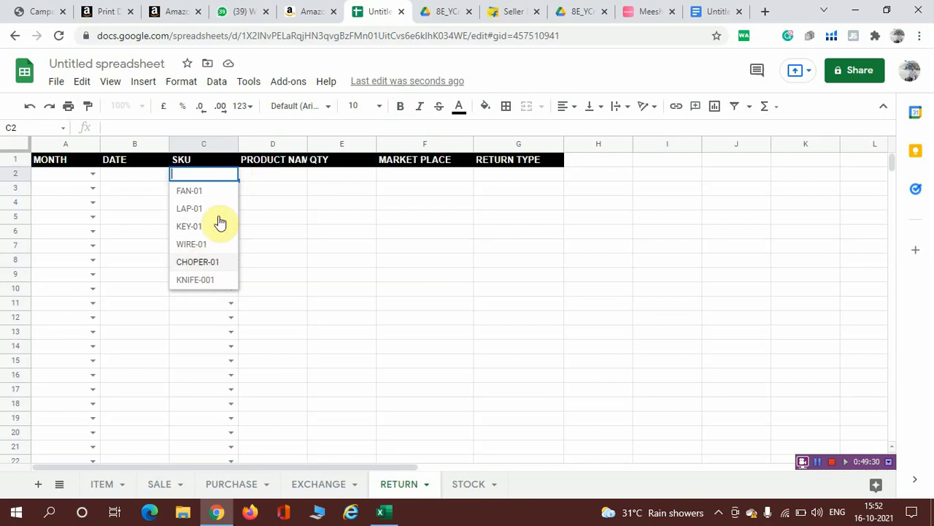
pyautogui.click(282, 181)
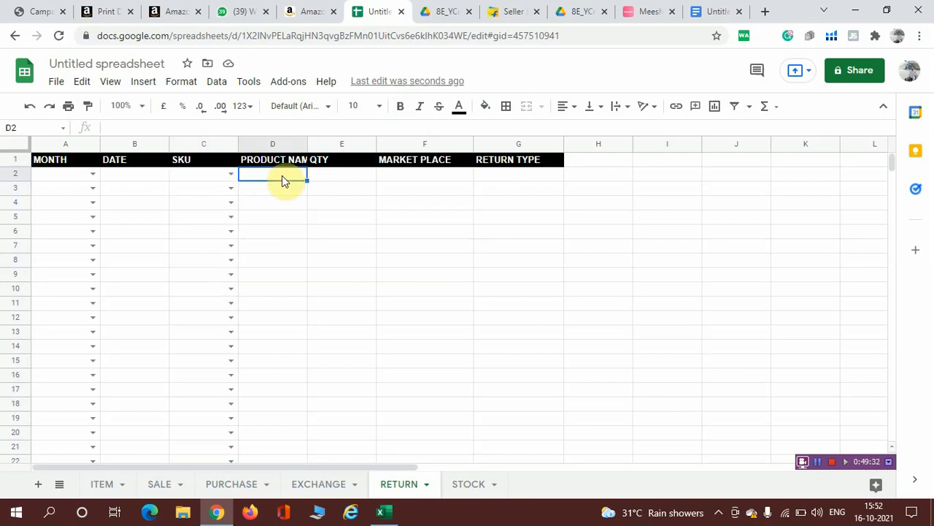
pyautogui.write('=VLOO')
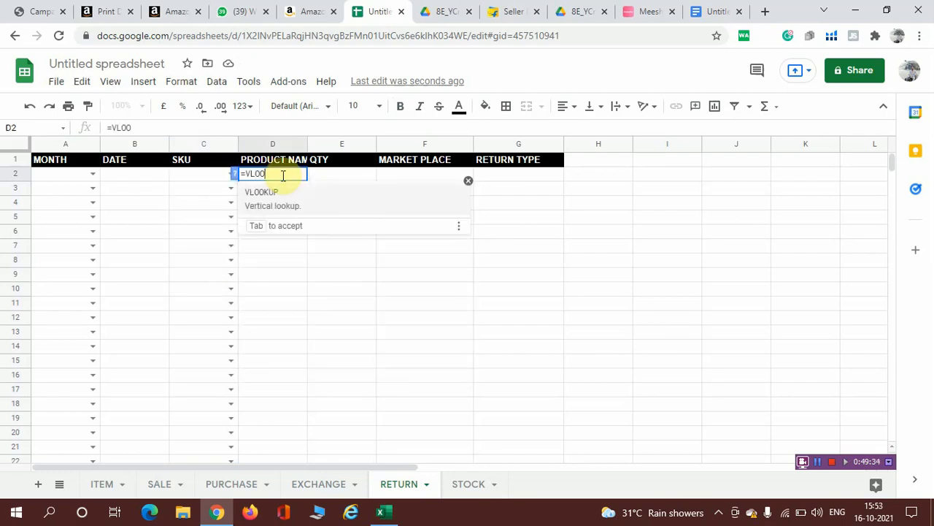
pyautogui.click(276, 206)
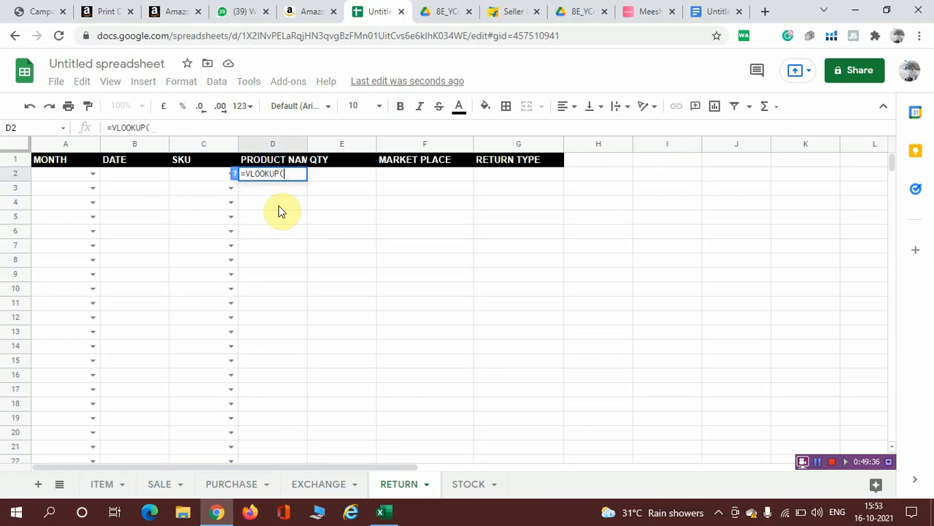
pyautogui.press('BackSpace')
pyautogui.press('BackSpace')
pyautogui.press('BackSpace')
pyautogui.press('BackSpace')
pyautogui.press('BackSpace')
pyautogui.press('BackSpace')
pyautogui.press('BackSpace')
pyautogui.press('BackSpace')
pyautogui.press('BackSpace')
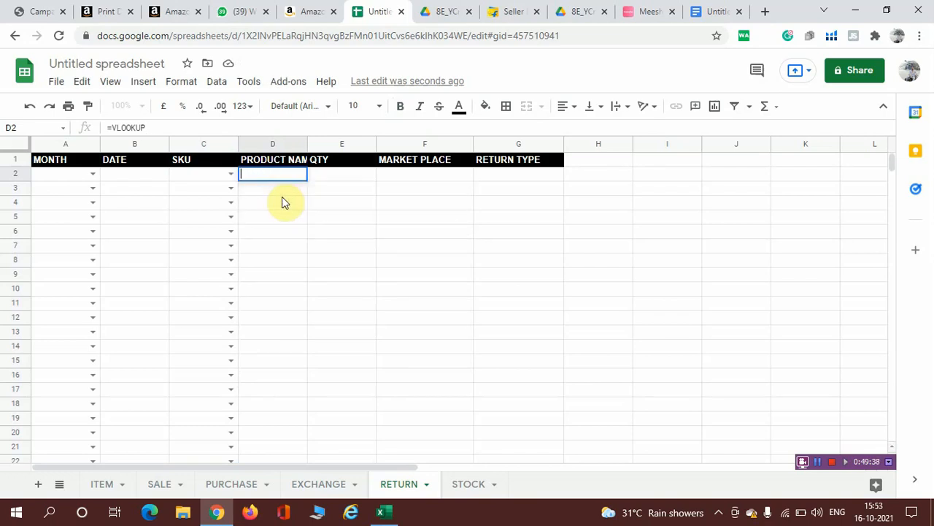
# Step: Choose LAP-01 as the SKU in C2 and begin a VLOOKUP formula in D2 with C2 as the search key
pyautogui.click(229, 177)
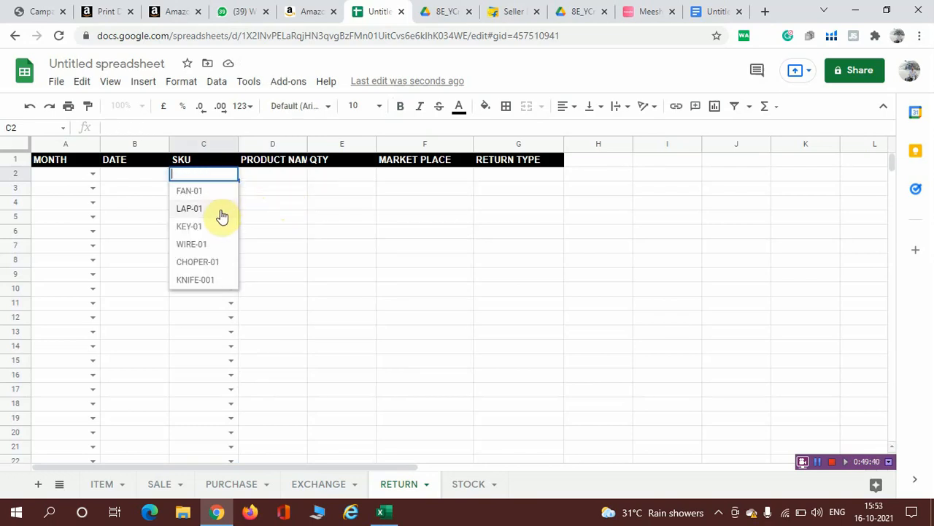
pyautogui.click(227, 211)
pyautogui.doubleClick(270, 174)
pyautogui.write('=V')
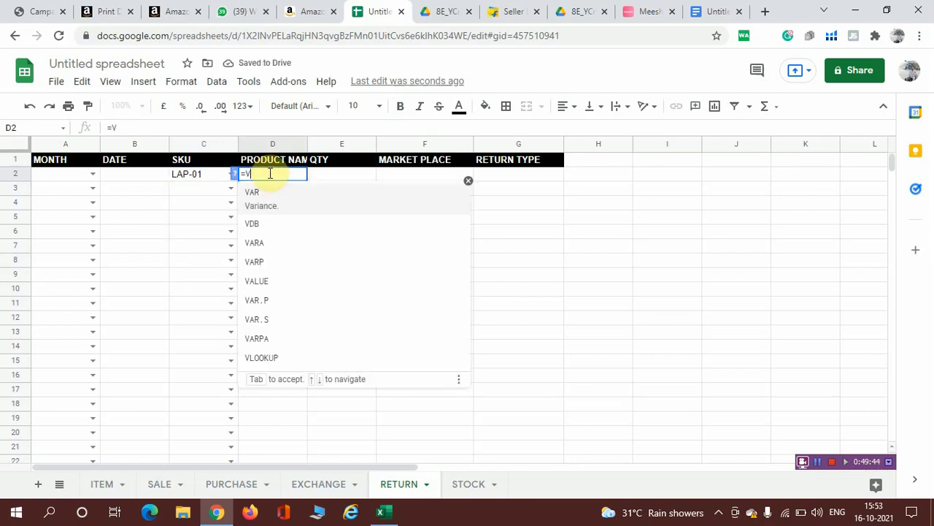
pyautogui.write('LOO')
pyautogui.click(264, 195)
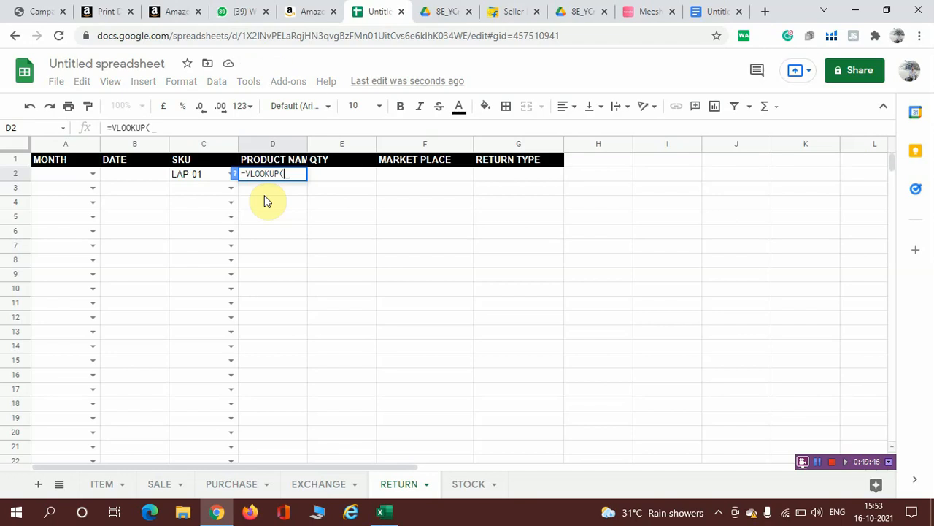
pyautogui.click(202, 174)
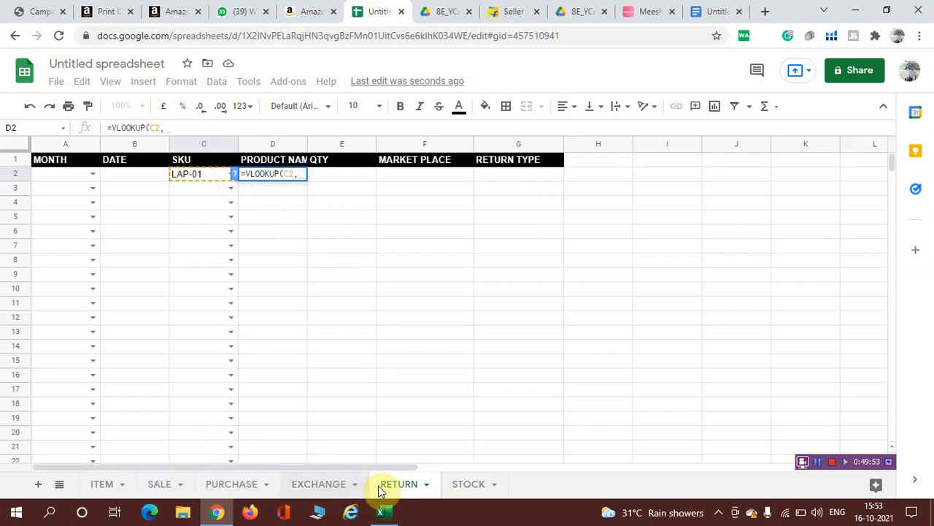
# Step: Complete the product name formula in D2 as =VLOOKUP(C2,ITEM!A:D,2,0), taking the lookup range from the ITEM sheet
pyautogui.click(102, 486)
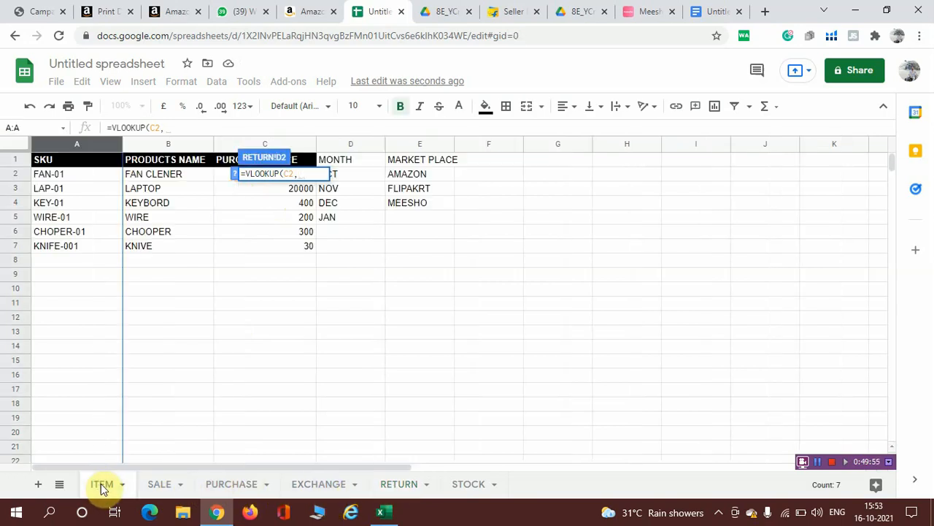
pyautogui.click(84, 140)
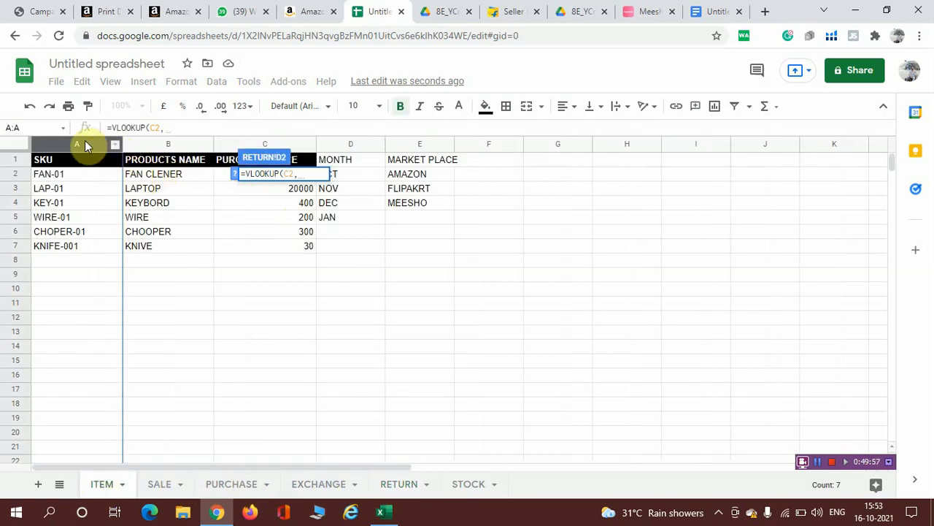
pyautogui.hotkey('shift', 'Right')
pyautogui.hotkey('shift', 'Right')
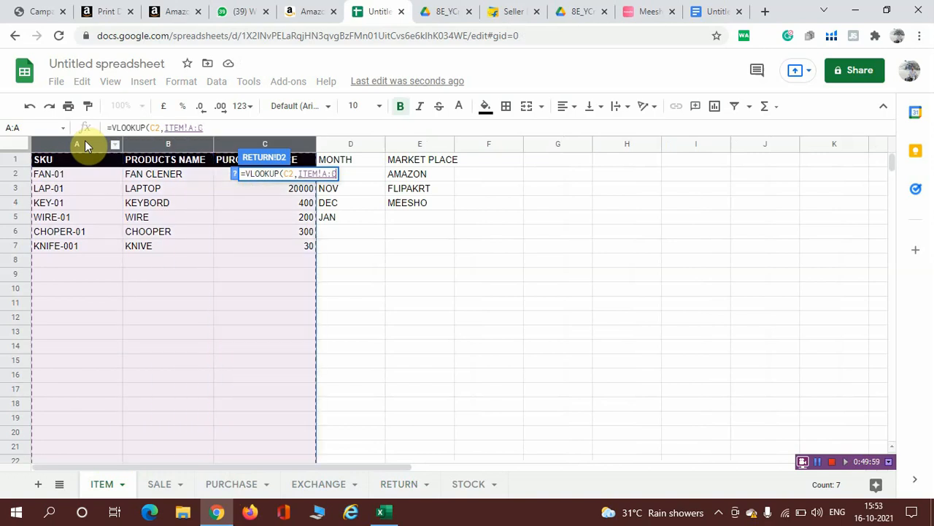
pyautogui.hotkey('shift', 'Right')
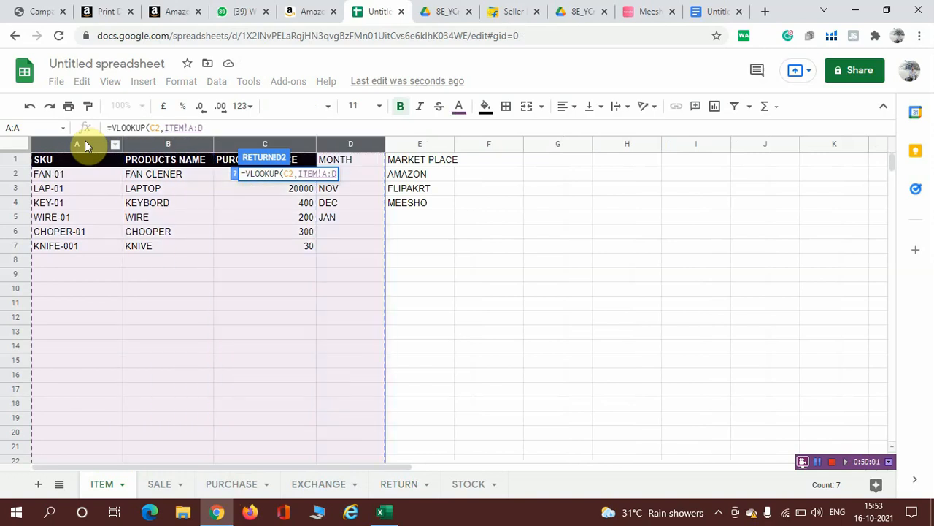
pyautogui.write(',')
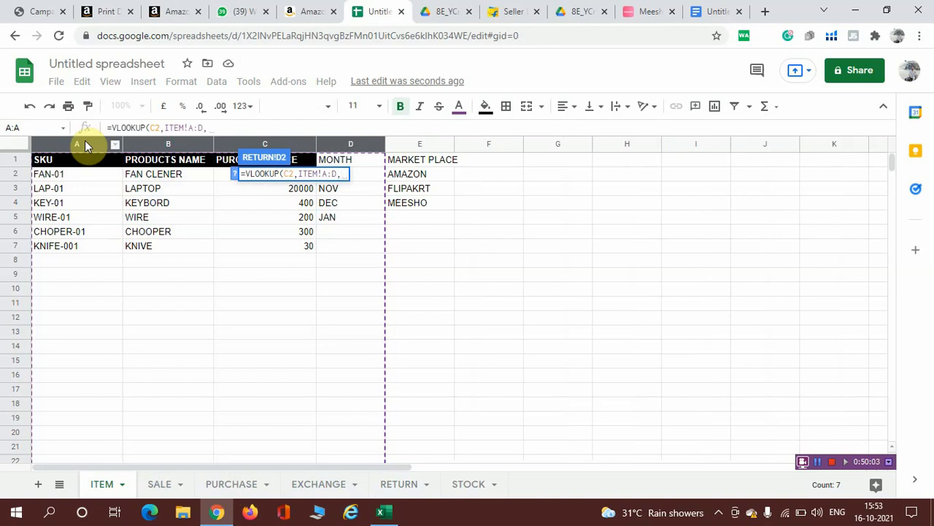
pyautogui.write('2,0')
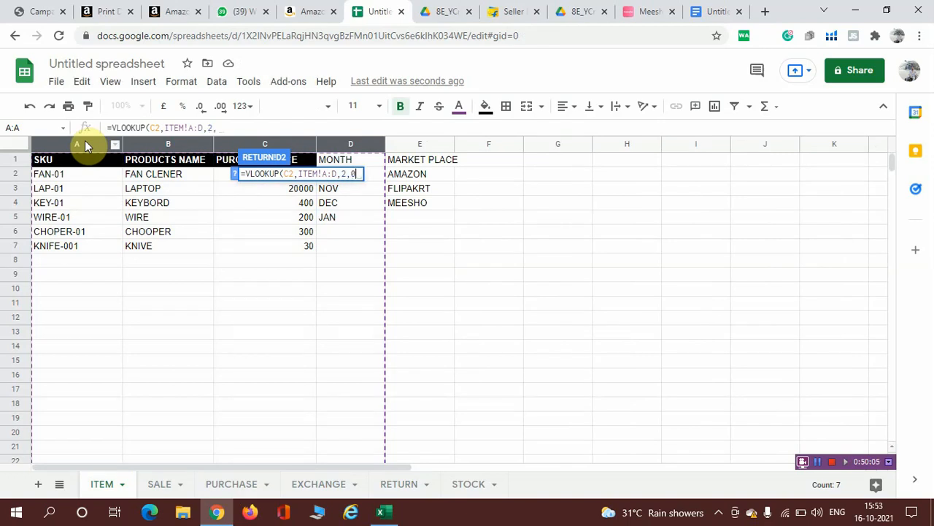
pyautogui.write(')')
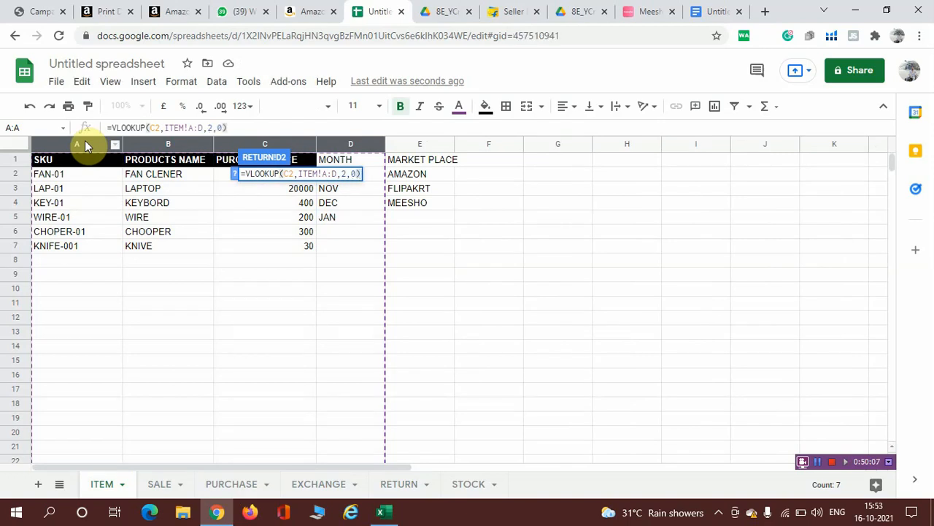
pyautogui.press('Return')
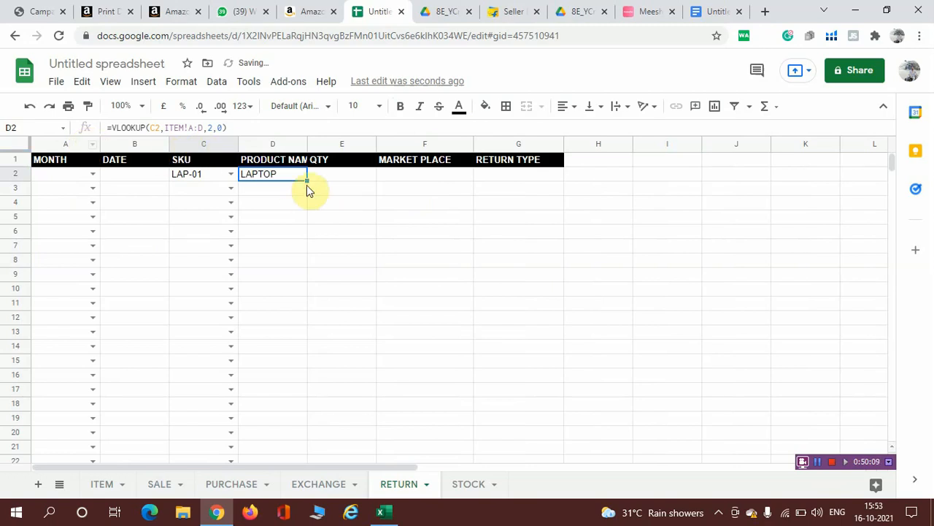
# Step: Begin wrapping D2's product lookup in IF(ISERROR( and copy the existing VLOOKUP(C2,ITEM!A:D,2,0) expression for reuse
pyautogui.click(112, 127)
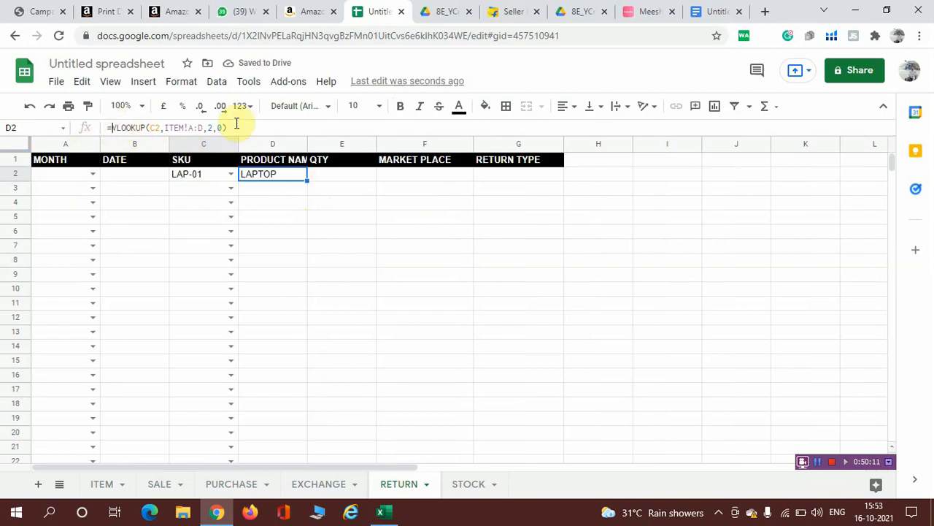
pyautogui.write('IF')
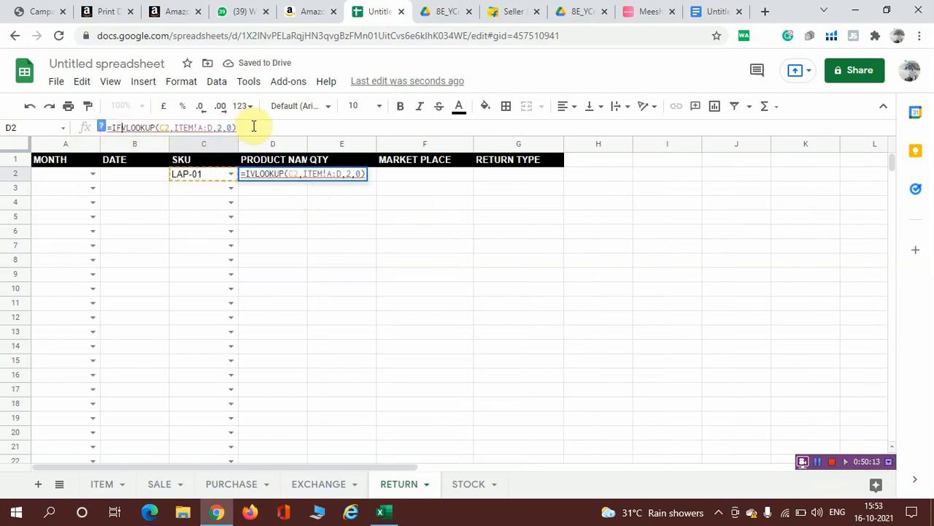
pyautogui.write('(ISERROR(')
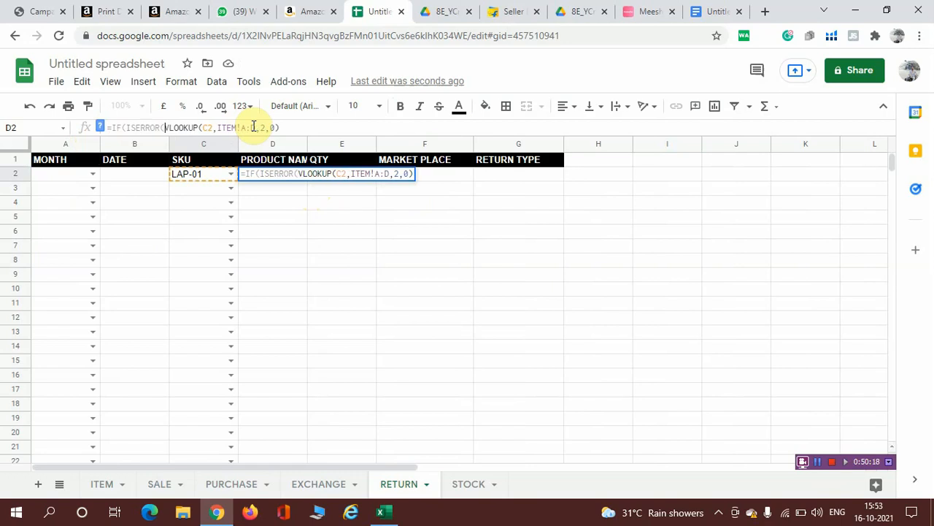
pyautogui.press('Left')
pyautogui.hotkey('shift', 'Right')
pyautogui.hotkey('shift', 'Right')
pyautogui.hotkey('shift', 'Right')
pyautogui.hotkey('shift', 'Right')
pyautogui.hotkey('shift', 'Right')
pyautogui.hotkey('shift', 'Right')
pyautogui.hotkey('shift', 'Right')
pyautogui.hotkey('shift', 'Right')
pyautogui.hotkey('shift', 'Right')
pyautogui.hotkey('shift', 'Right')
pyautogui.hotkey('shift', 'Right')
pyautogui.hotkey('shift', 'Right')
pyautogui.hotkey('shift', 'Right')
pyautogui.hotkey('shift', 'Right')
pyautogui.hotkey('shift', 'Right')
pyautogui.hotkey('shift', 'Right')
pyautogui.hotkey('shift', 'Right')
pyautogui.hotkey('shift', 'Right')
pyautogui.hotkey('shift', 'Right')
pyautogui.hotkey('shift', 'Right')
pyautogui.hotkey('ctrl', 'c')
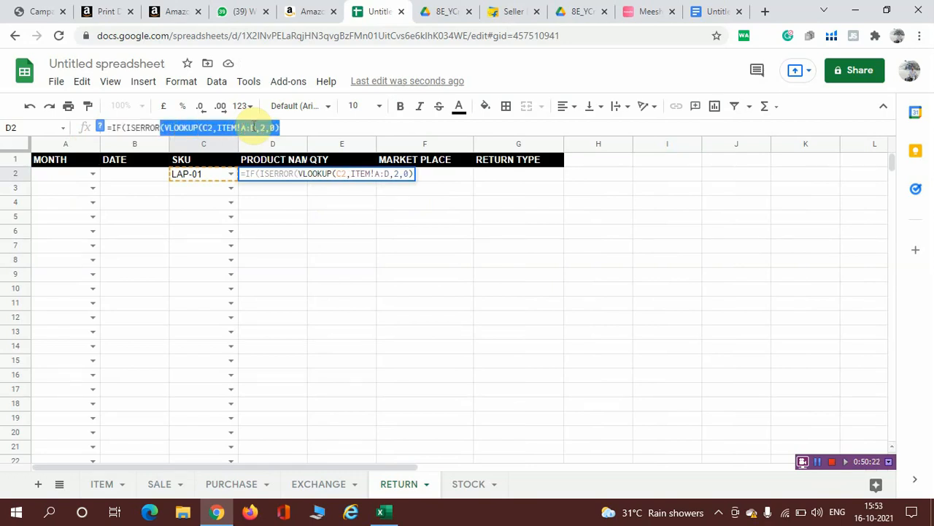
# Step: Complete the D2 formula as =IF(ISERROR(VLOOKUP(C2,ITEM!A:D,2,0)),"",(VLOOKUP(C2,ITEM!A:D,2,0)))
pyautogui.press('Right')
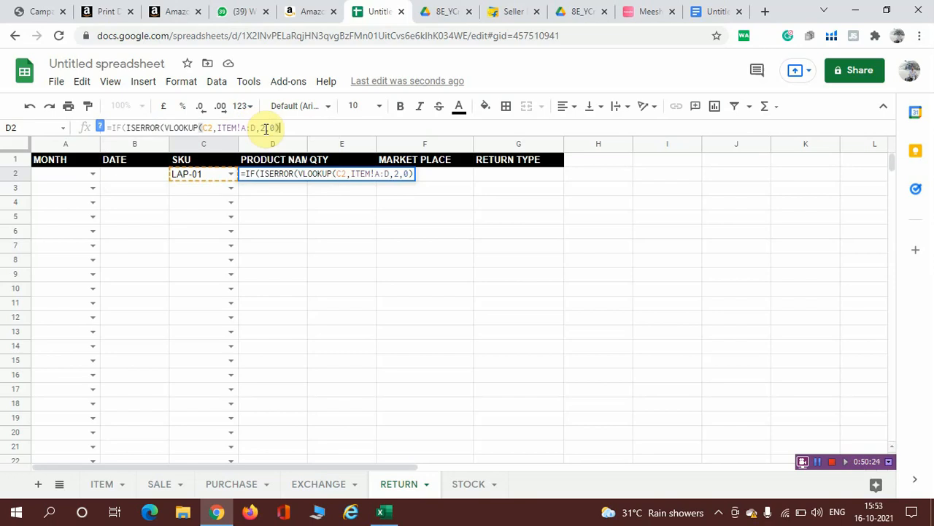
pyautogui.write(')')
pyautogui.write(',')
pyautogui.press('BackSpace')
pyautogui.press('BackSpace')
pyautogui.press('BackSpace')
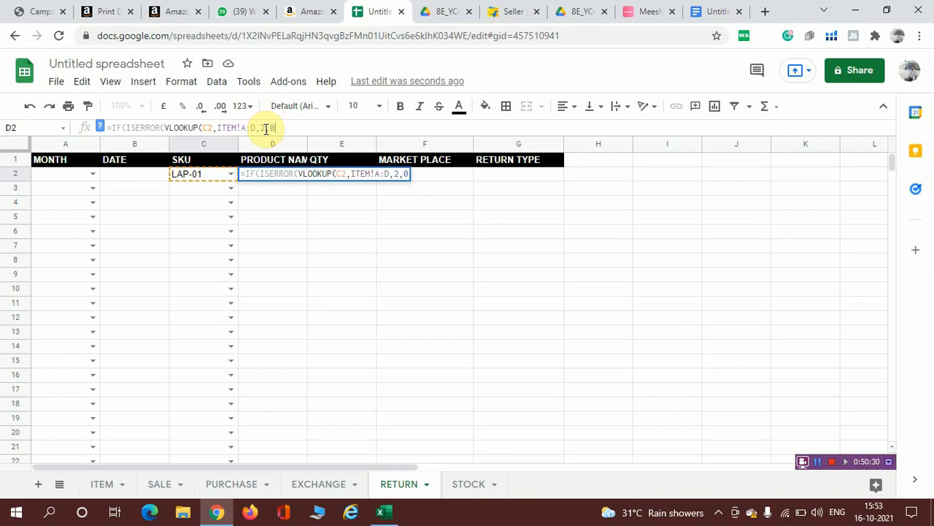
pyautogui.write('))')
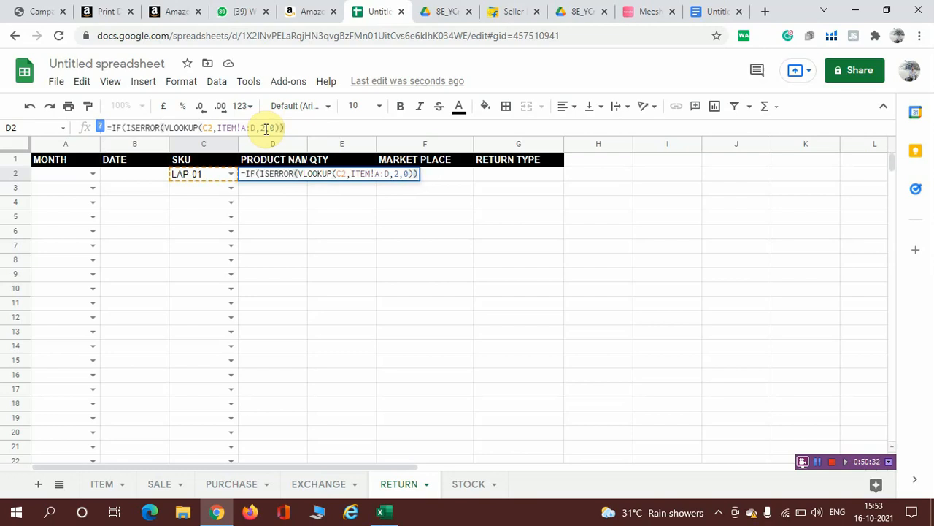
pyautogui.write(',"",')
pyautogui.hotkey('ctrl', 'v')
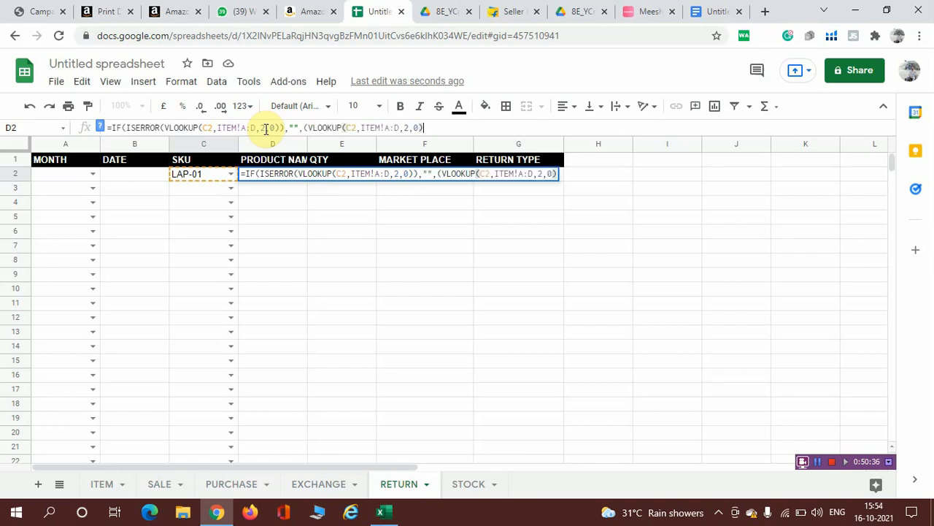
pyautogui.write('))')
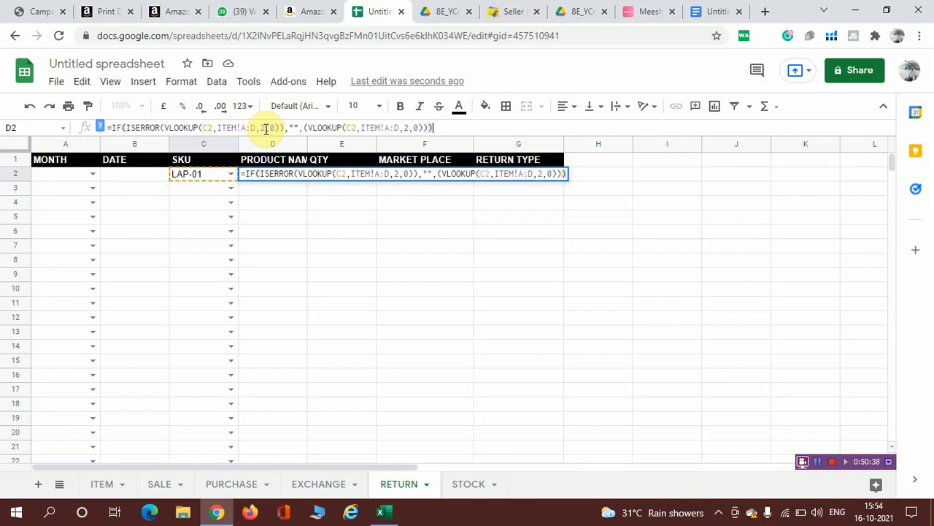
pyautogui.press('Return')
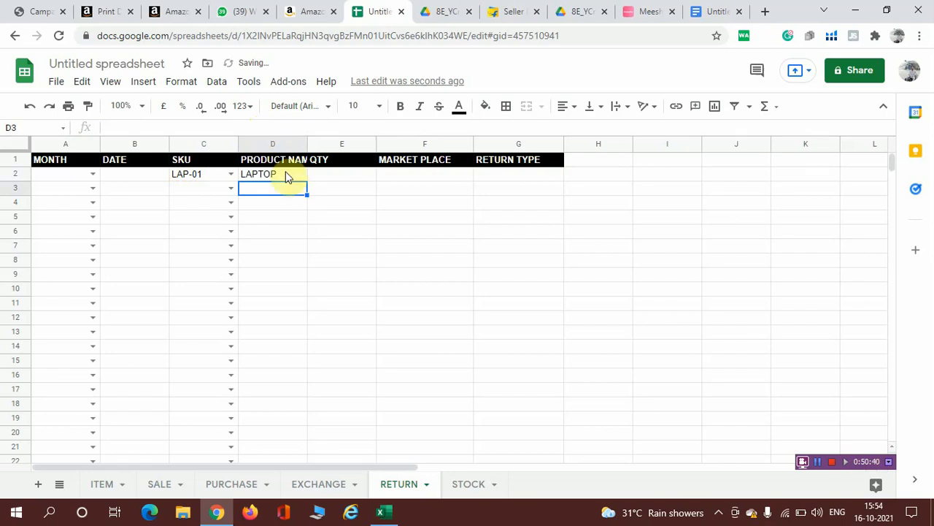
# Step: Fill the product name formula from D2 down to D18 and choose KEY-01 as the SKU in C3
pyautogui.click(285, 177)
pyautogui.moveTo(306, 181); pyautogui.dragTo(290, 413)
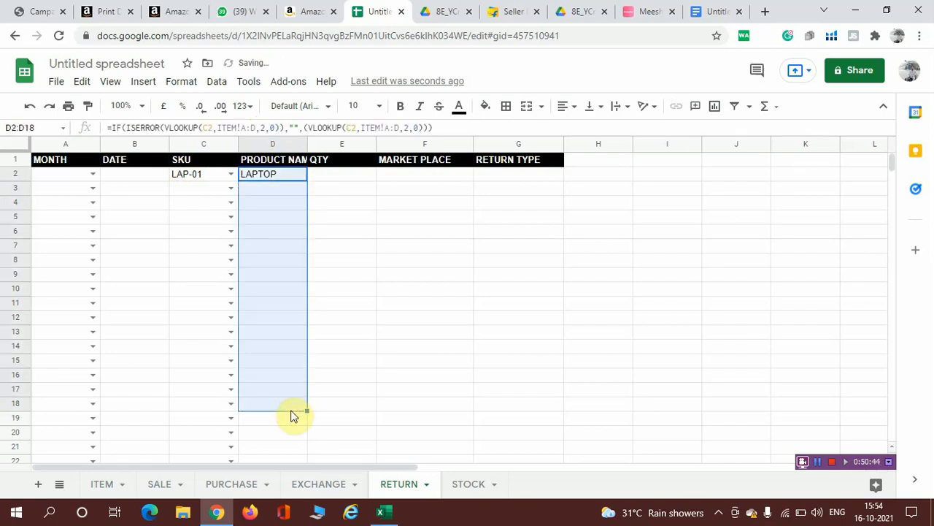
pyautogui.click(230, 189)
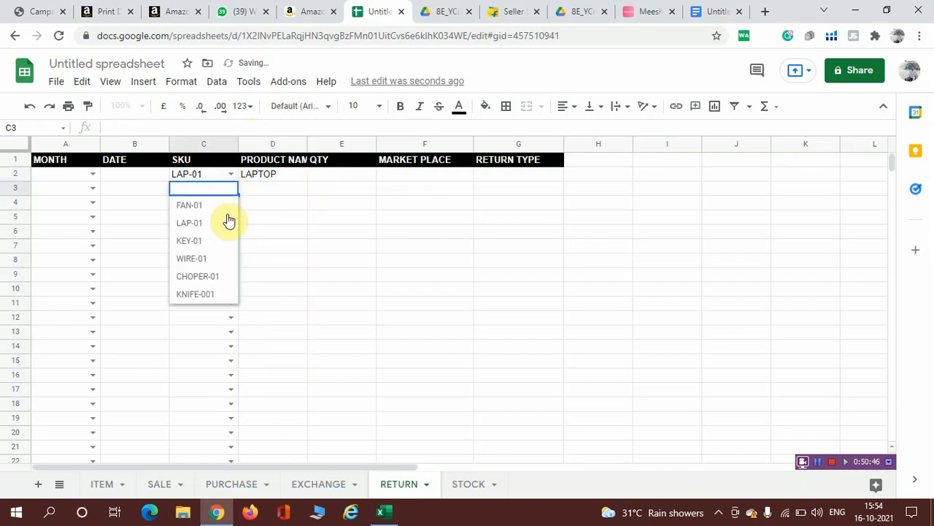
pyautogui.click(220, 246)
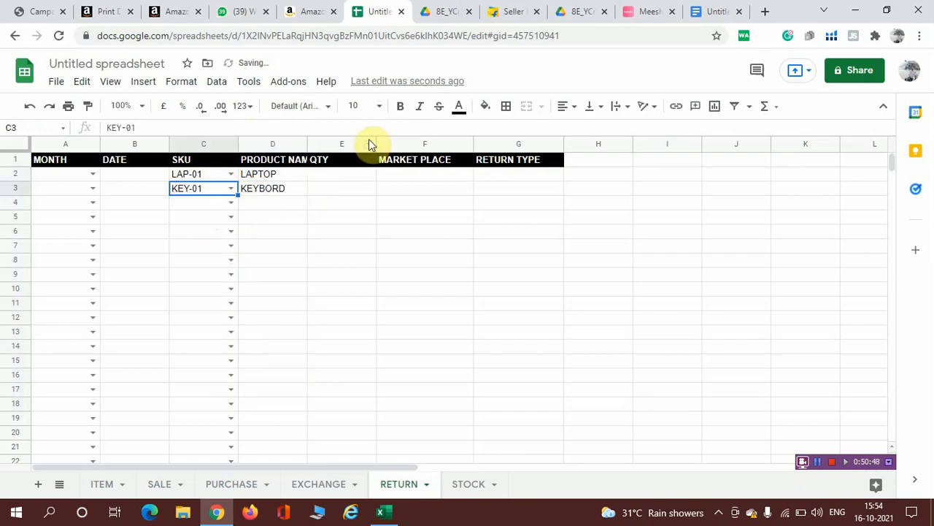
# Step: Enter a quantity of 1 in E2 for the first return row
pyautogui.click(333, 179)
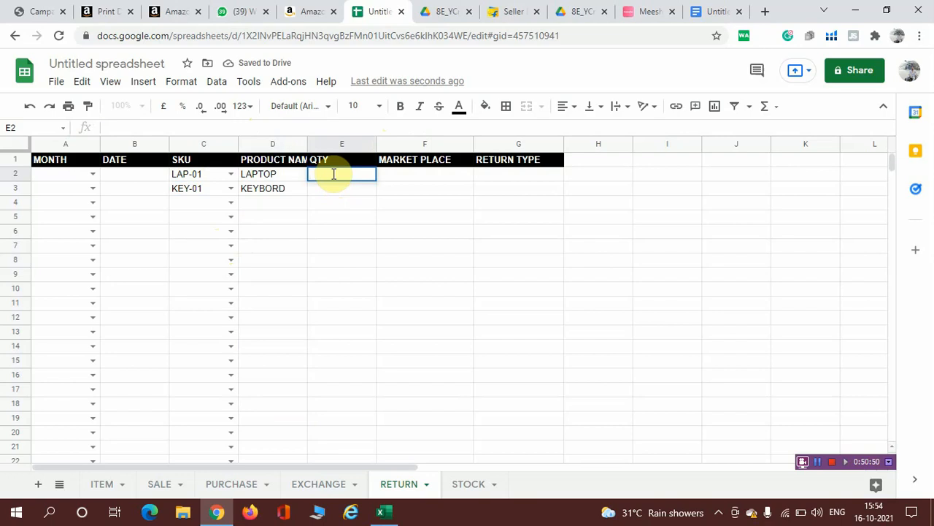
pyautogui.write('1')
pyautogui.click(343, 222)
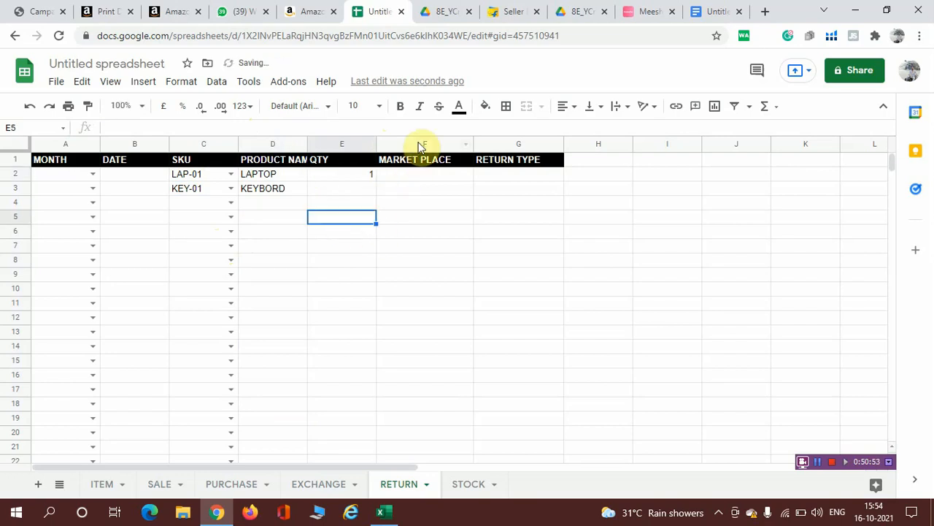
# Step: Start a data validation for the MARKET PLACE column with the cell range RETURN!F2:F1000, excluding the header
pyautogui.click(421, 141)
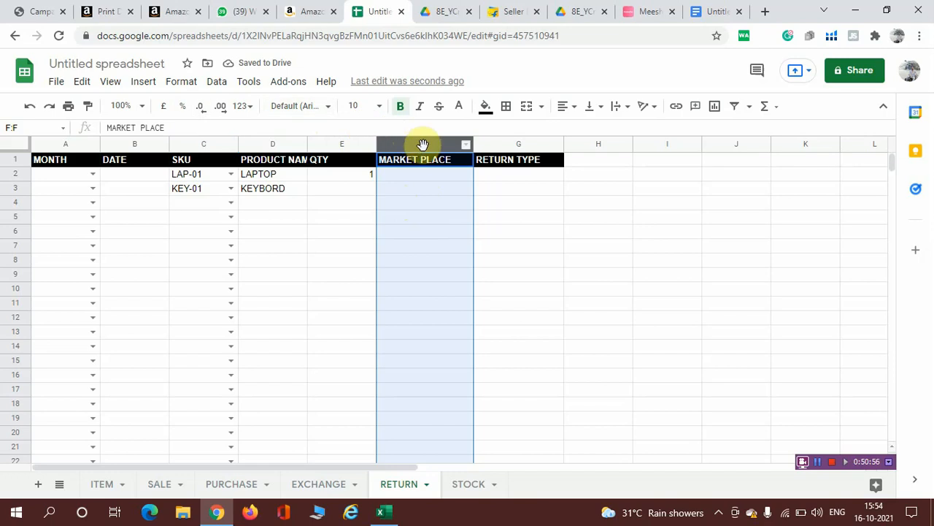
pyautogui.click(219, 84)
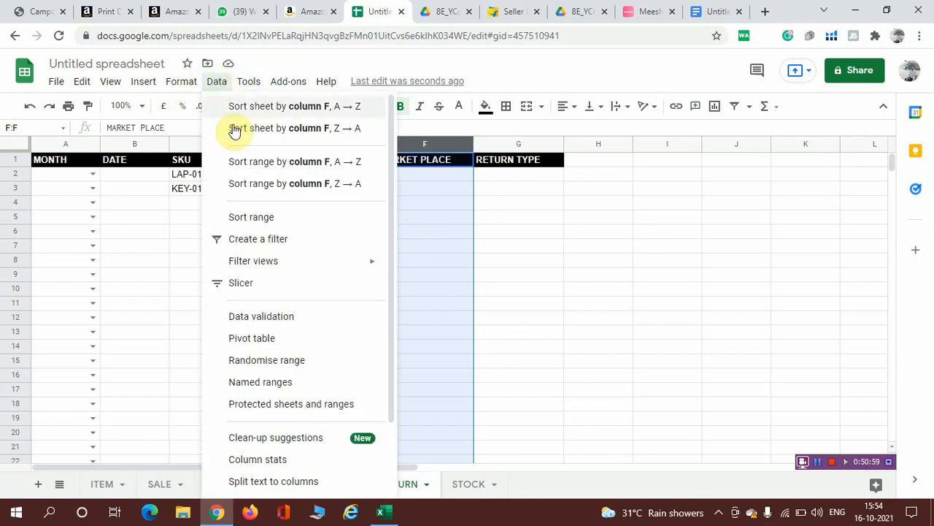
pyautogui.click(274, 316)
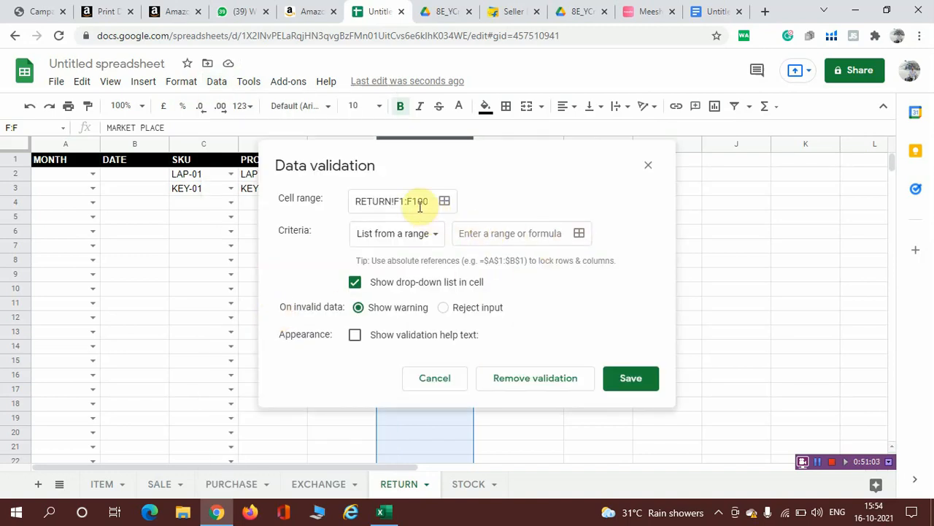
pyautogui.click(404, 201)
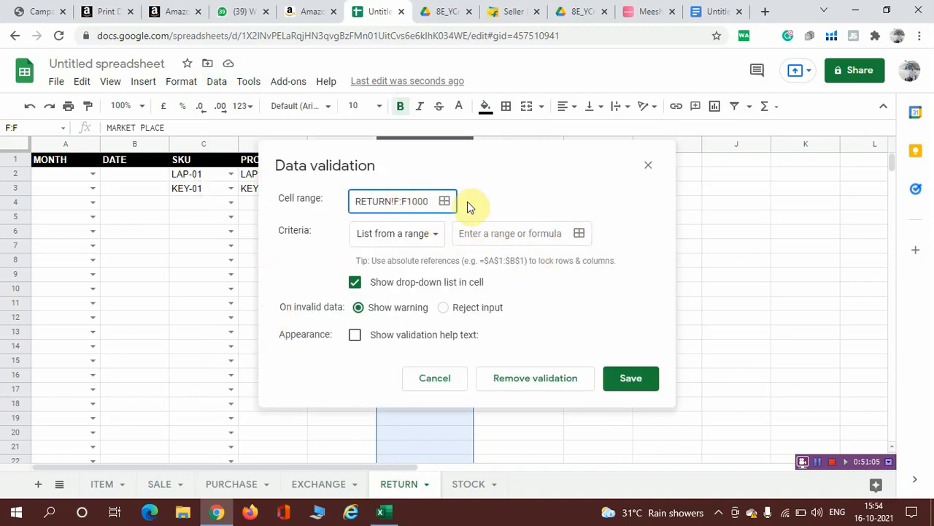
# Step: Use ITEM!E2:E as the drop-down list source for the MARKET PLACE column and save the validation
pyautogui.click(579, 235)
pyautogui.click(108, 486)
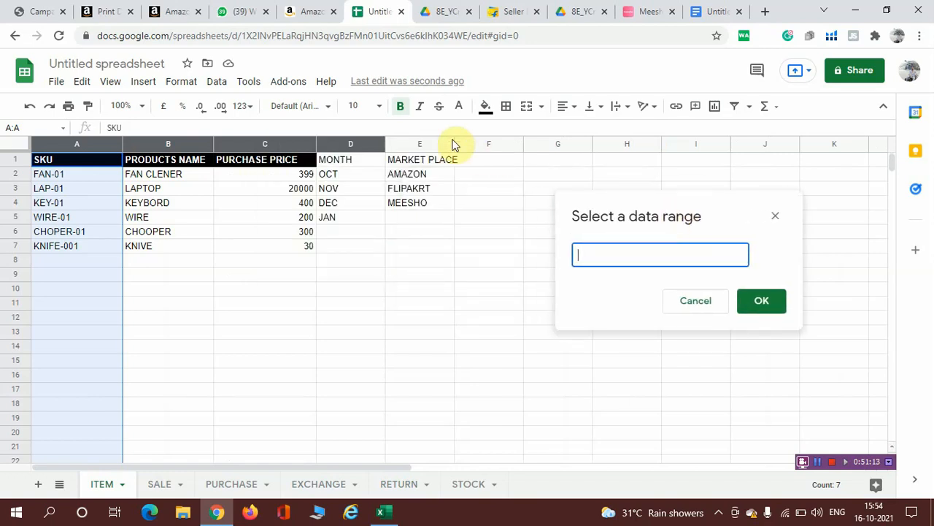
pyautogui.click(418, 143)
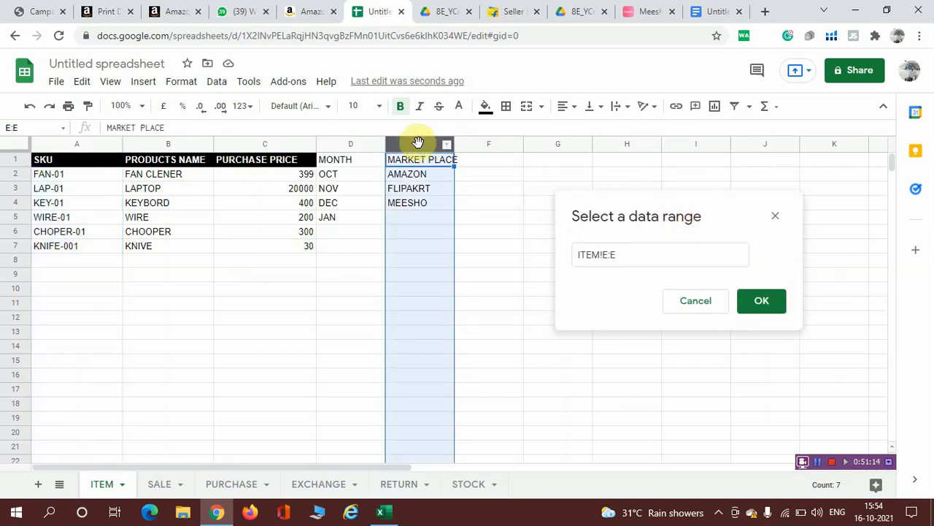
pyautogui.click(597, 255)
pyautogui.write('2')
pyautogui.click(765, 300)
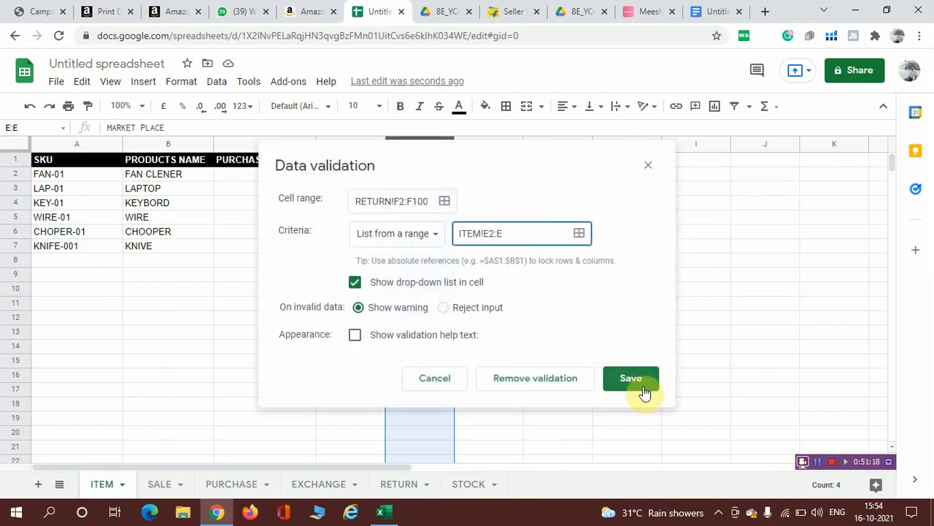
pyautogui.click(645, 381)
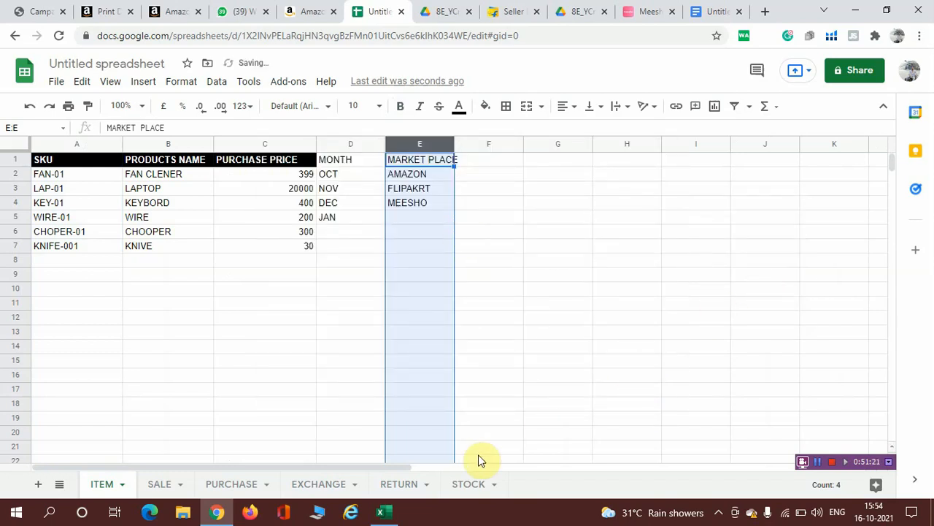
# Step: Return to the RETURN sheet and check the market place options offered in F2 without choosing one
pyautogui.click(406, 490)
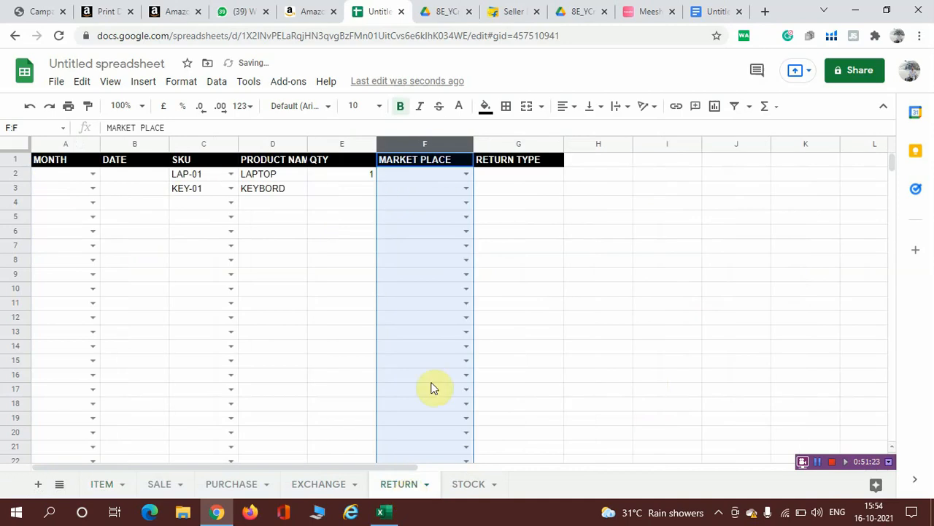
pyautogui.click(460, 173)
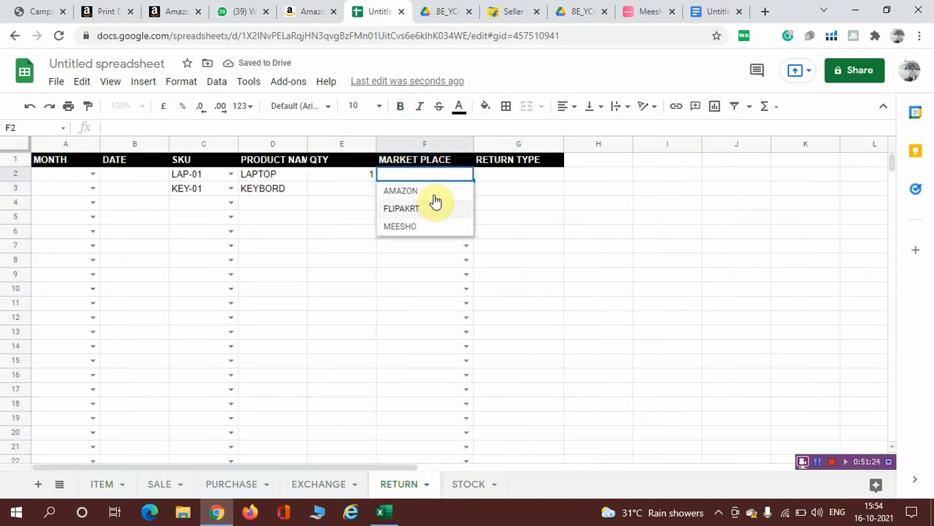
pyautogui.click(521, 176)
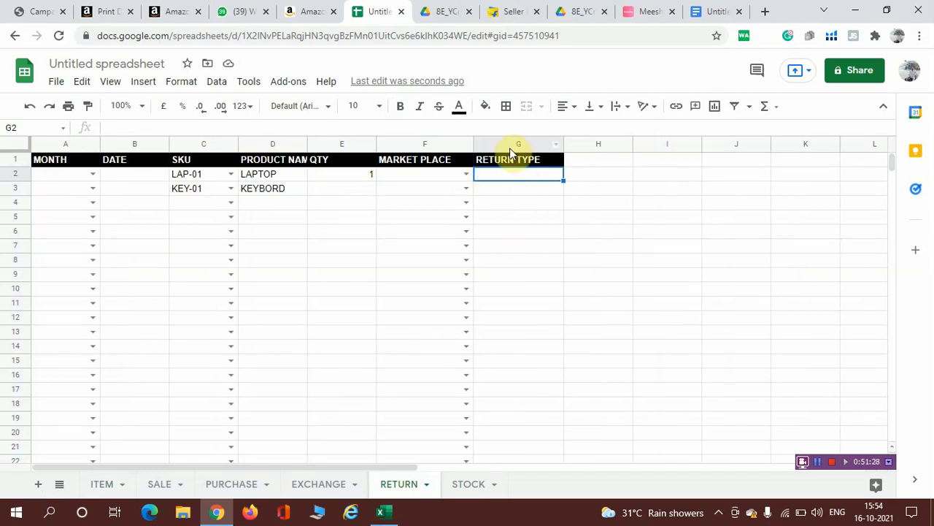
# Step: On the ITEM sheet, enter the return types RTO in F2 and CUSTOMER RETURN in F3
pyautogui.click(108, 483)
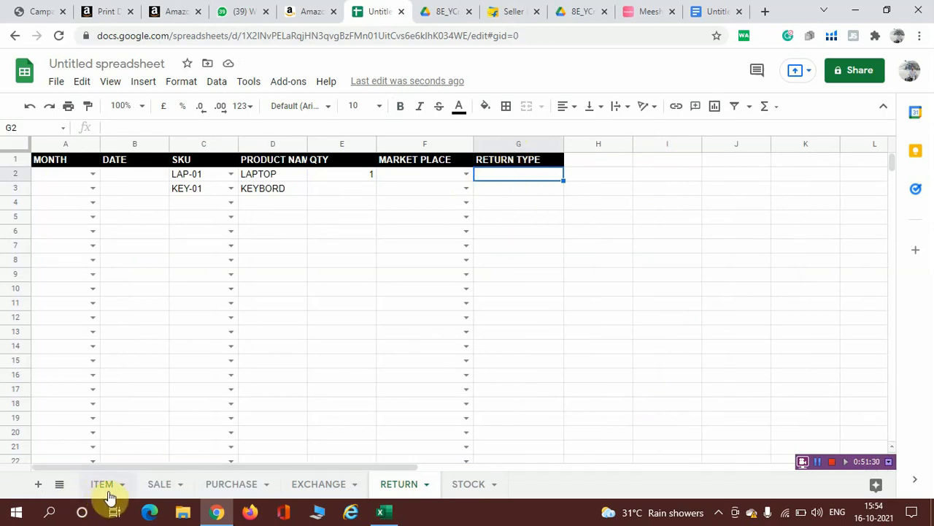
pyautogui.click(488, 176)
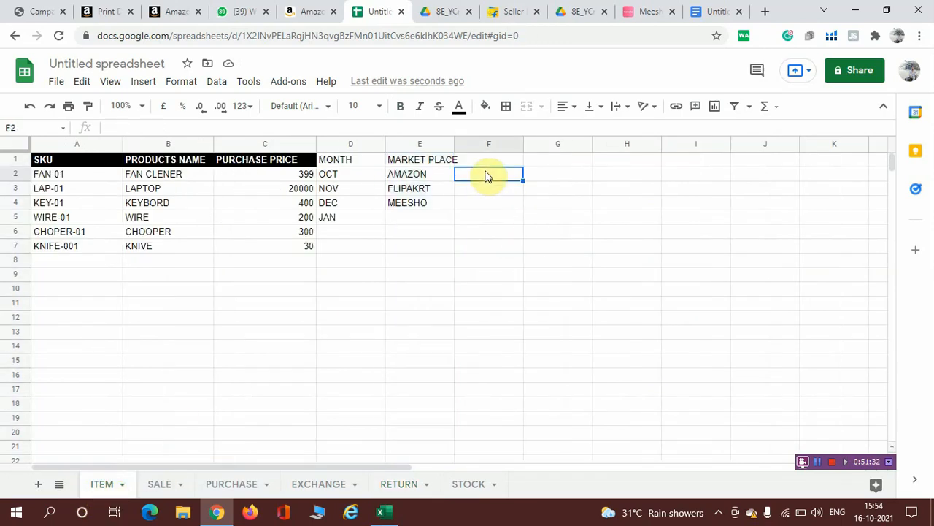
pyautogui.write('RT')
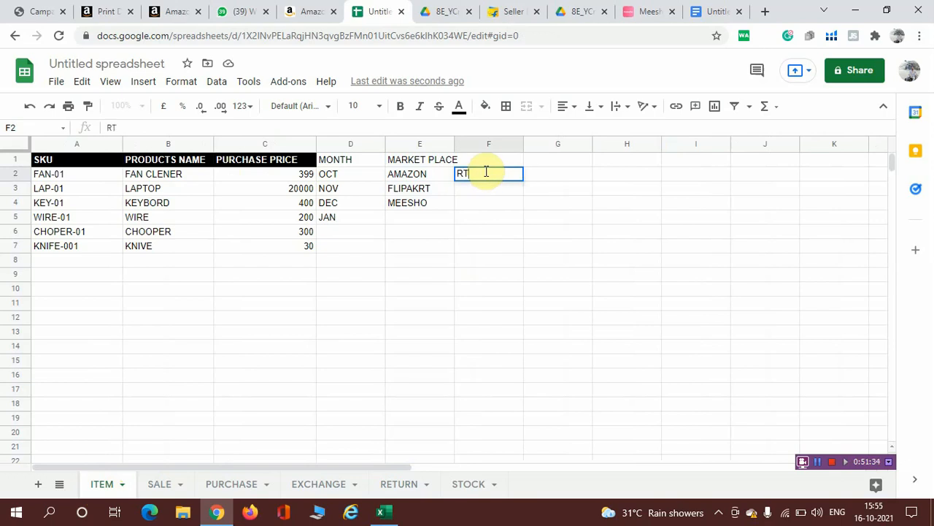
pyautogui.write('O')
pyautogui.press('Return')
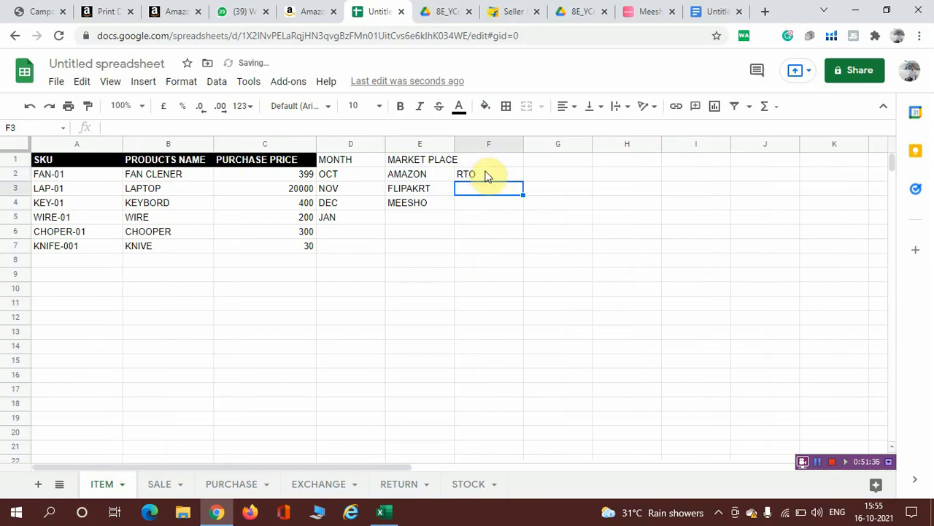
pyautogui.write('CUSTO')
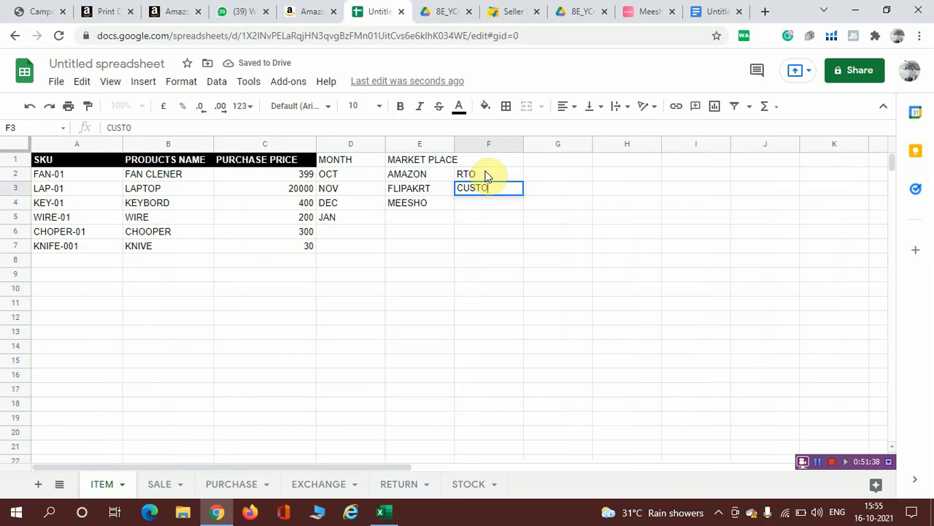
pyautogui.write('MER RETURN')
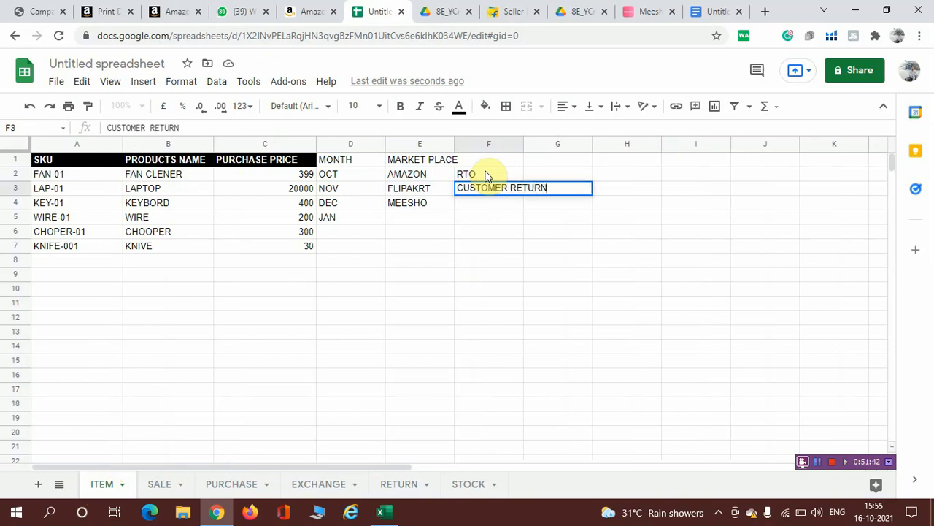
# Step: Add the header RETURN TYPE in F1 of the ITEM sheet and go back to the RETURN sheet
pyautogui.click(499, 163)
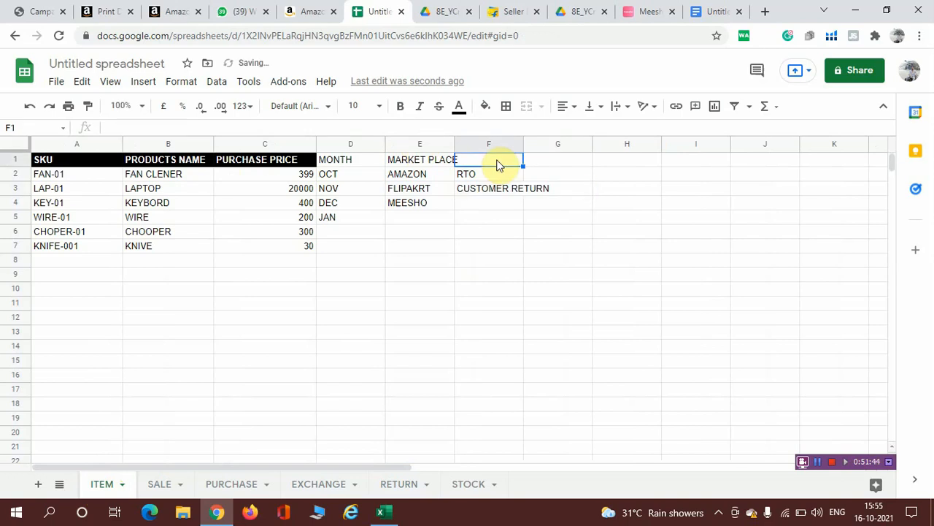
pyautogui.write('RETURN TYPE')
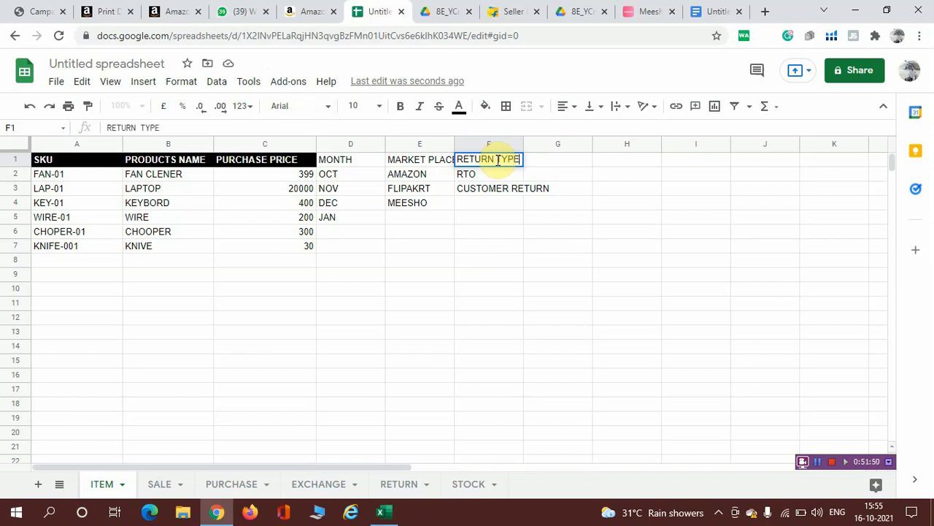
pyautogui.click(498, 216)
pyautogui.click(399, 489)
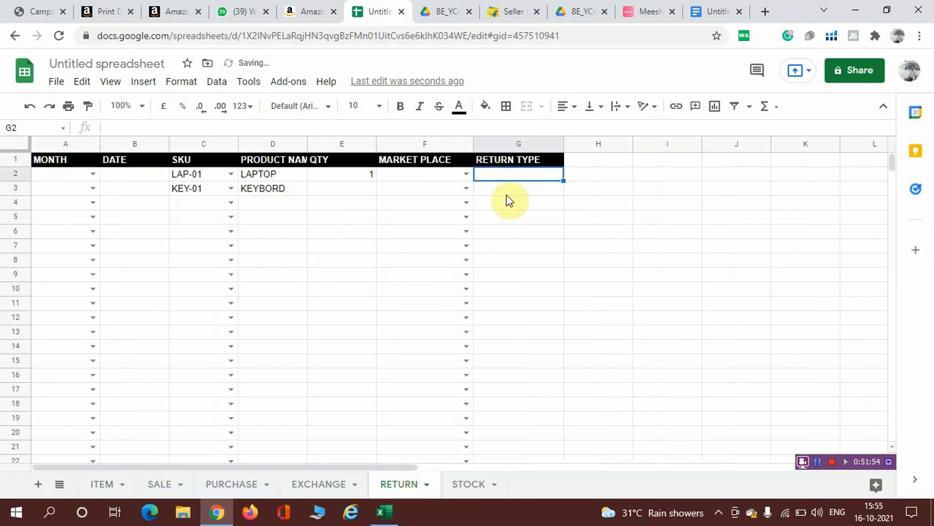
# Step: Open data validation for the RETURN TYPE column and make its cell range start at G2 to leave out the header
pyautogui.click(519, 143)
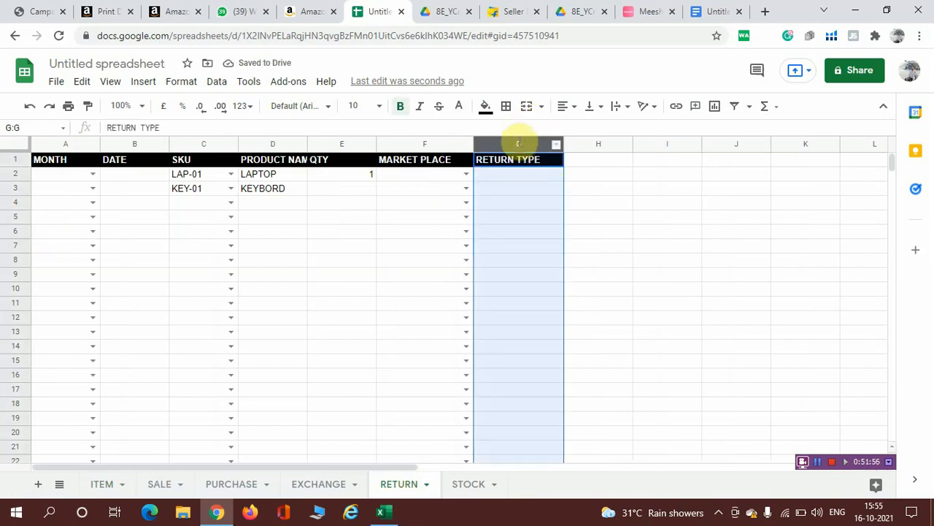
pyautogui.click(217, 81)
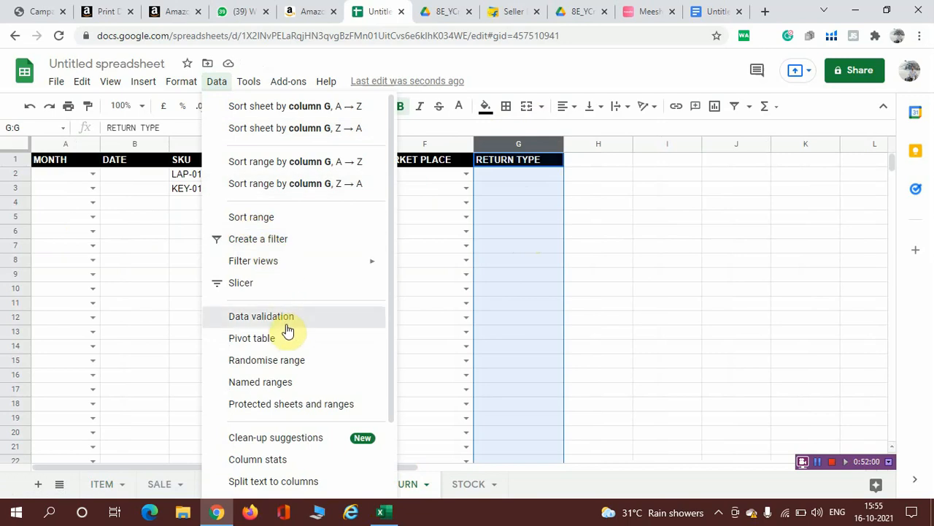
pyautogui.click(286, 323)
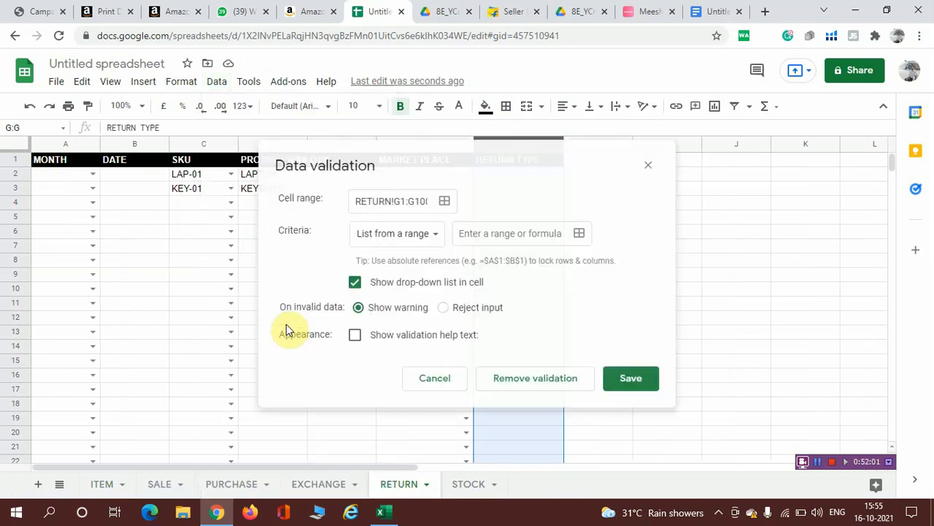
pyautogui.click(406, 201)
pyautogui.press('BackSpace')
pyautogui.write('2')
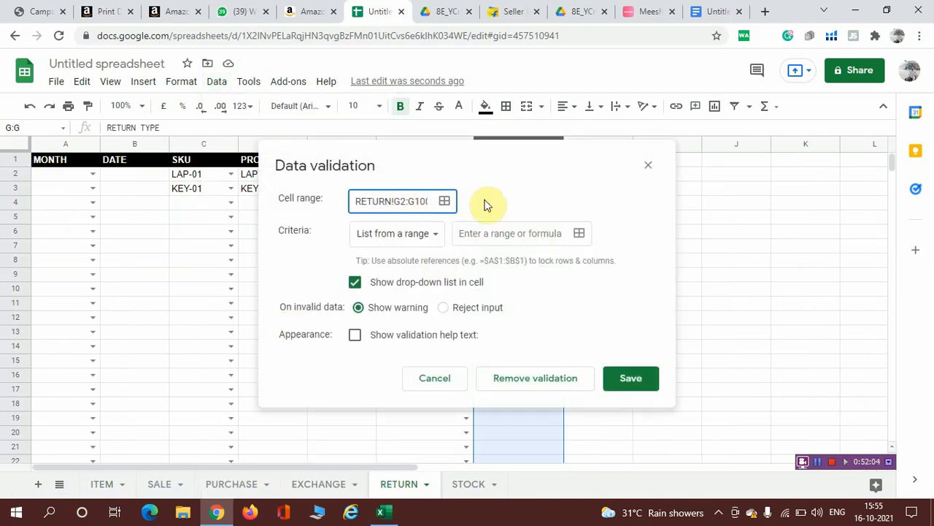
# Step: Use ITEM!F2:F as the drop-down list source for the RETURN TYPE column and save the validation
pyautogui.click(579, 233)
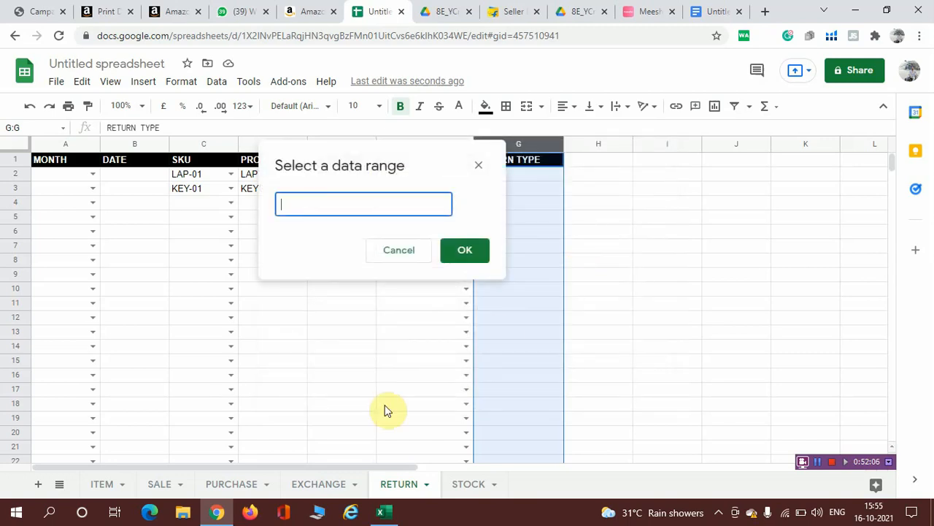
pyautogui.click(101, 483)
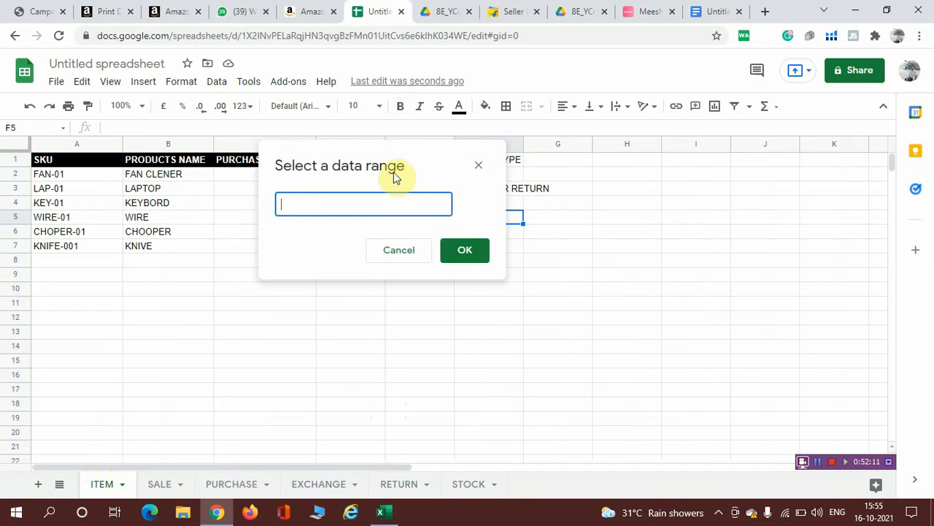
pyautogui.moveTo(285, 175); pyautogui.dragTo(181, 181)
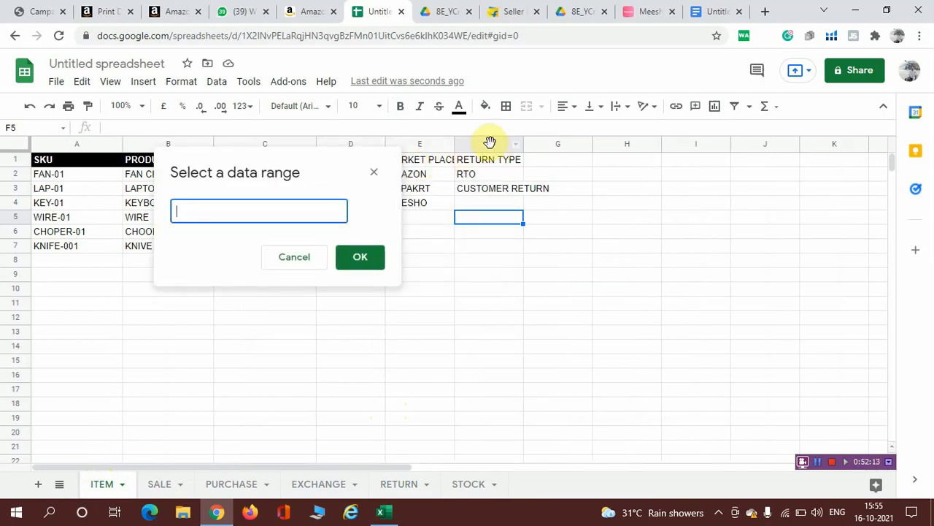
pyautogui.click(489, 144)
pyautogui.click(202, 211)
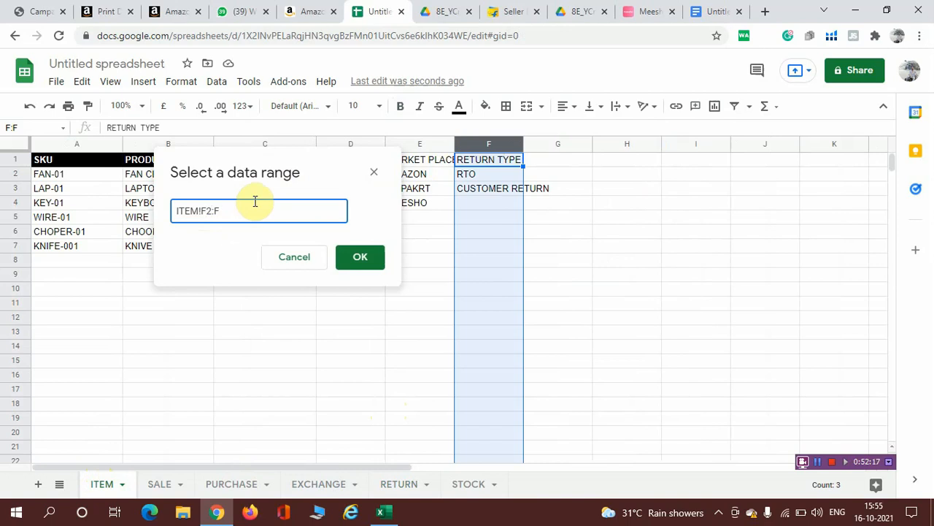
pyautogui.write('2')
pyautogui.click(370, 257)
pyautogui.click(643, 387)
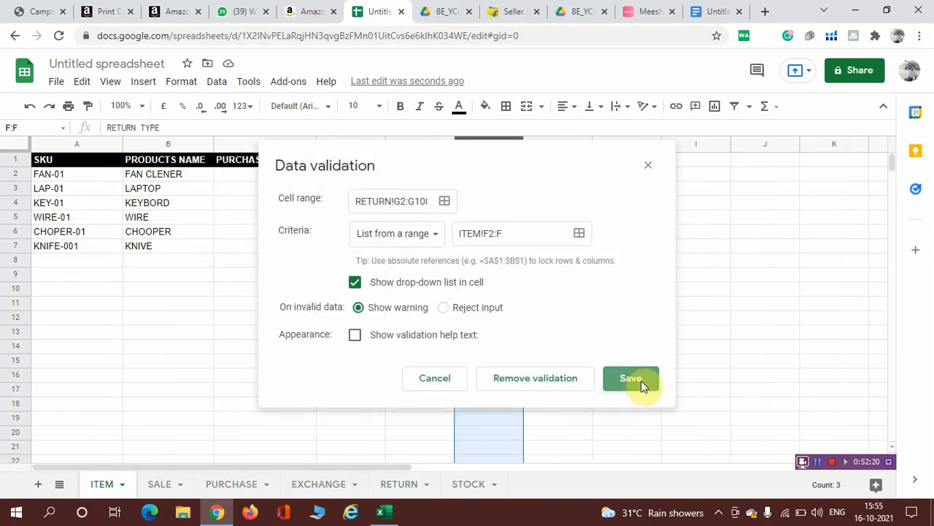
# Step: Go back to the RETURN sheet and choose RTO as the return type in G2
pyautogui.click(400, 484)
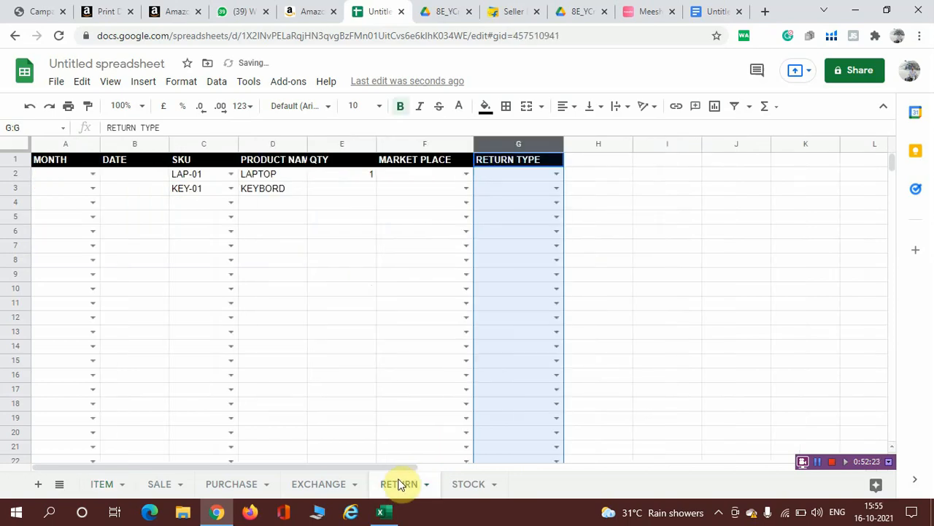
pyautogui.click(555, 176)
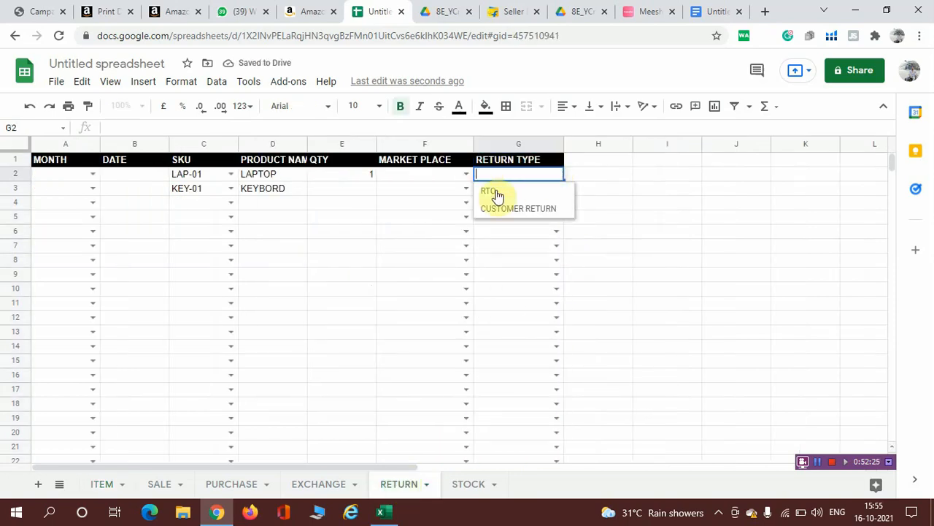
pyautogui.click(490, 190)
pyautogui.click(568, 188)
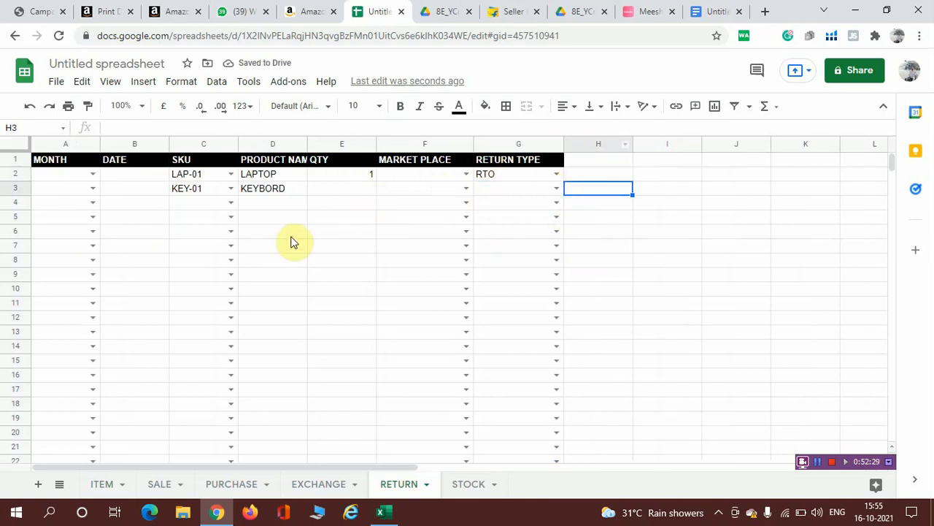
# Step: In F2 of the STOCK sheet, start a SUMIFS formula with RETURN!$E$2:$E as the sum range
pyautogui.click(472, 489)
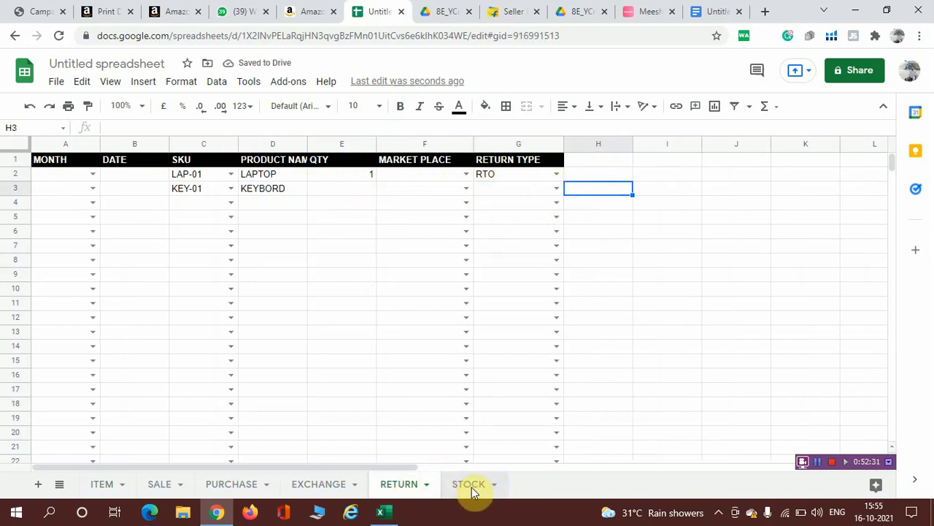
pyautogui.click(521, 182)
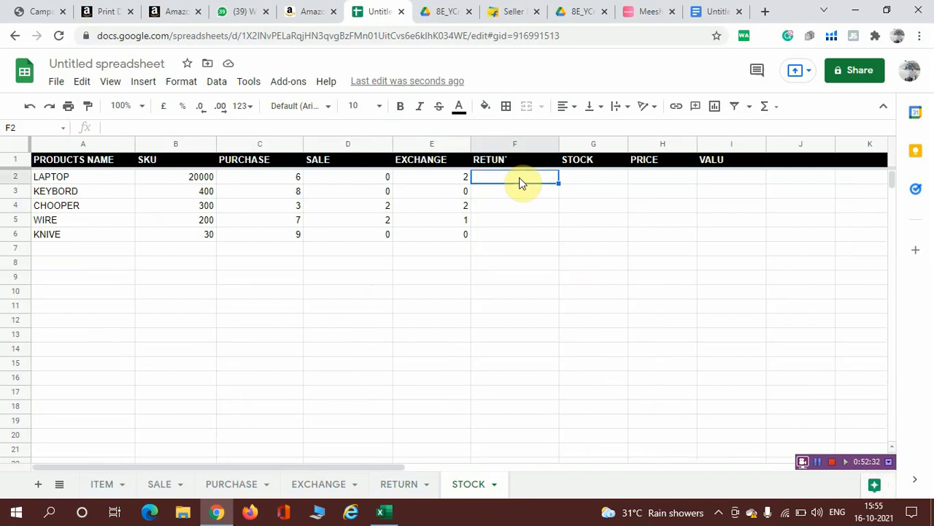
pyautogui.write('=SUM')
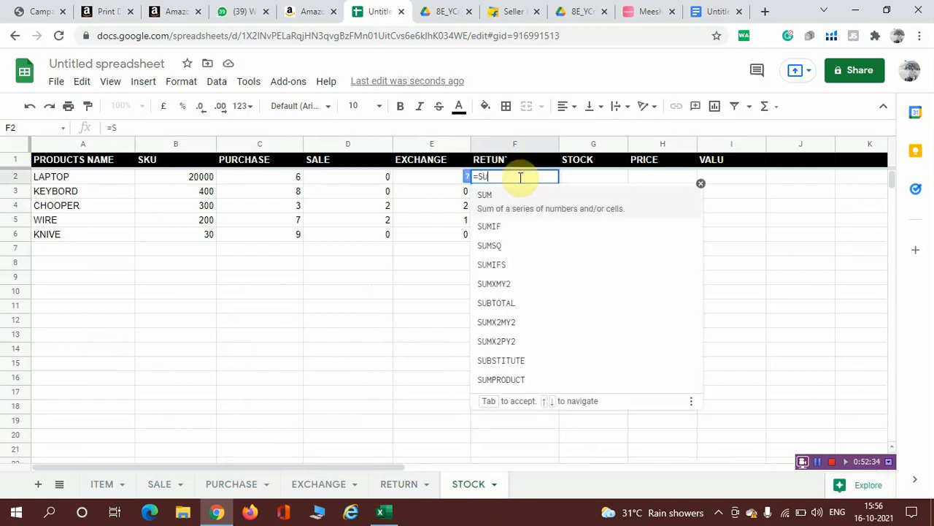
pyautogui.click(515, 257)
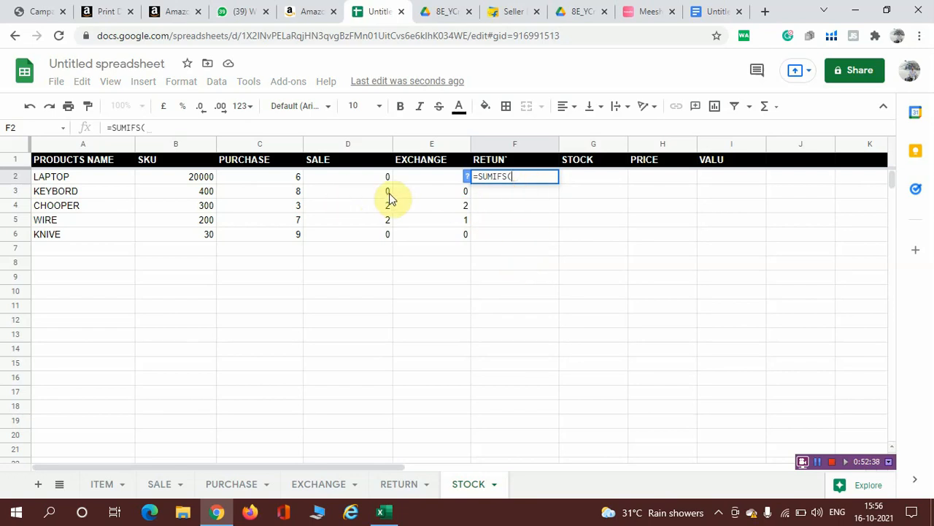
pyautogui.click(402, 491)
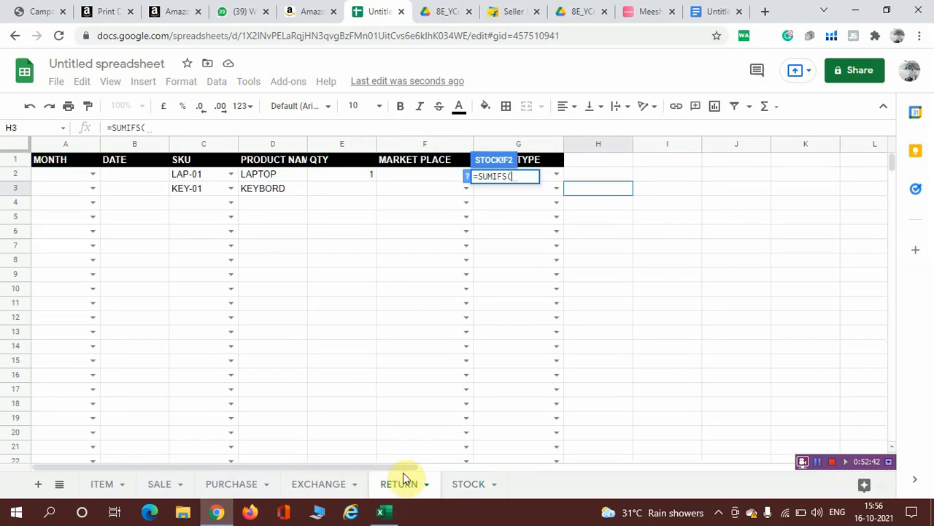
pyautogui.click(335, 143)
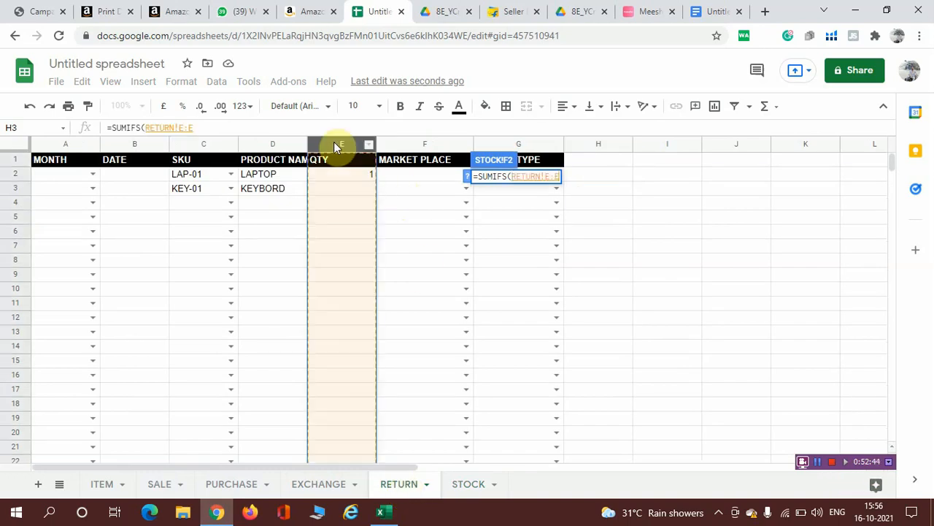
pyautogui.click(553, 177)
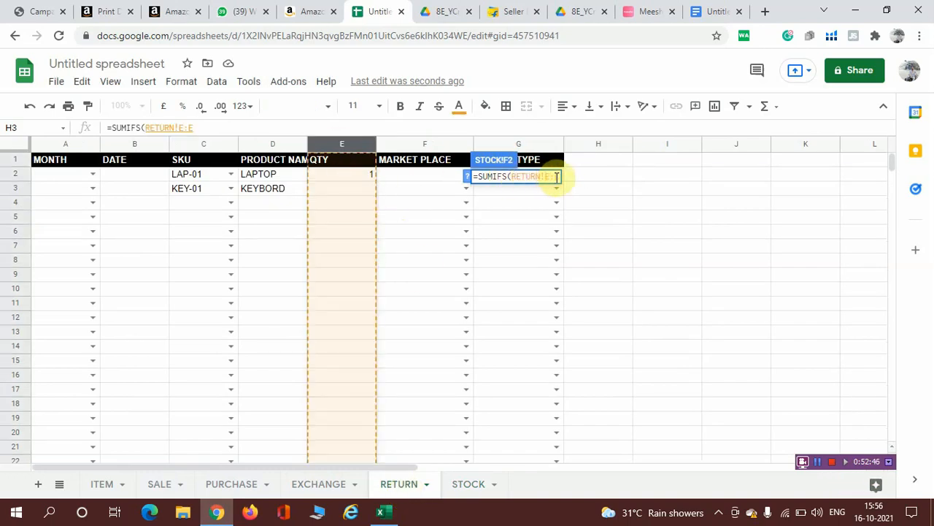
pyautogui.write('$E$2:$E')
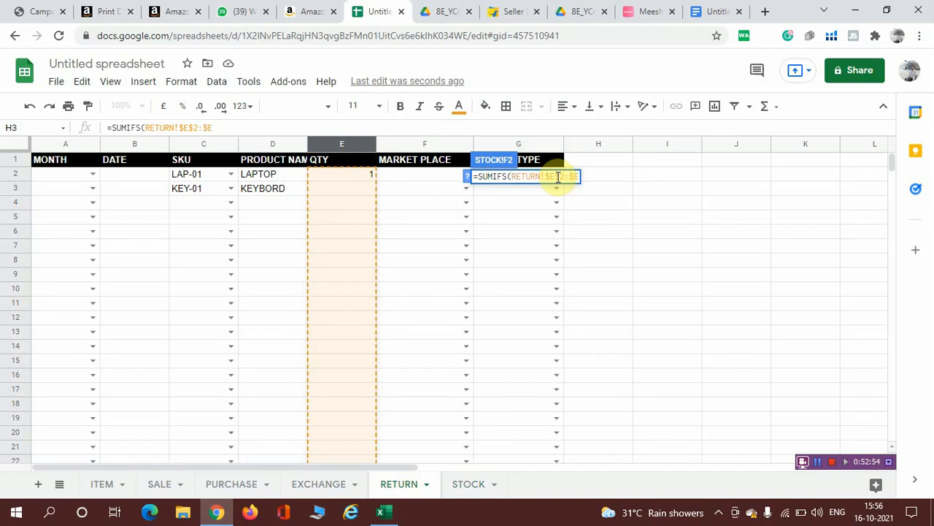
pyautogui.write(',')
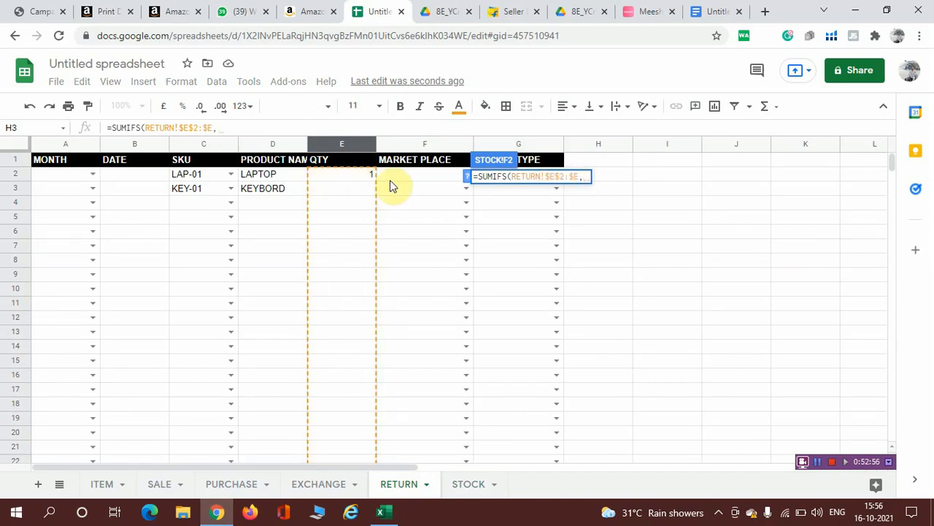
# Step: Add the RETURN sheet's product name column to the SUMIFS formula as the absolute criteria range RETURN!$D$2:$D
pyautogui.click(276, 144)
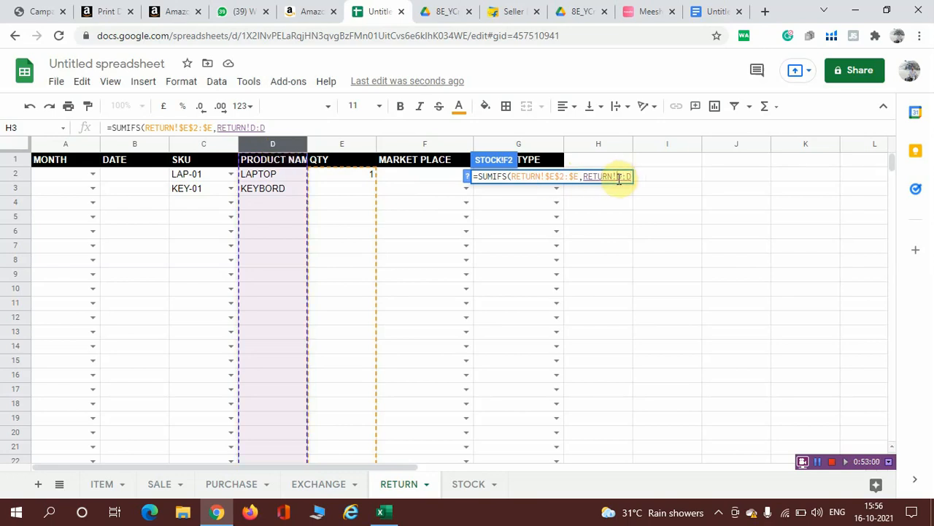
pyautogui.write('$E')
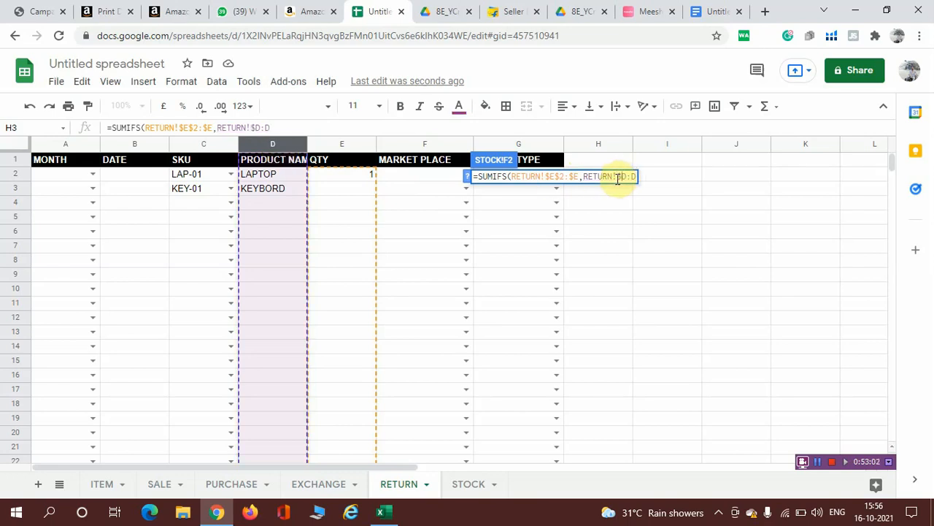
pyautogui.write('$')
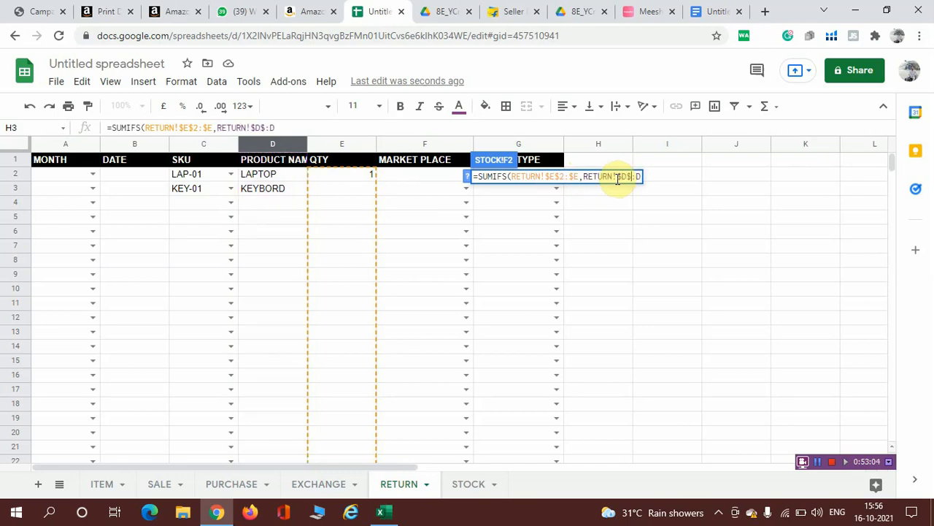
pyautogui.write('2:')
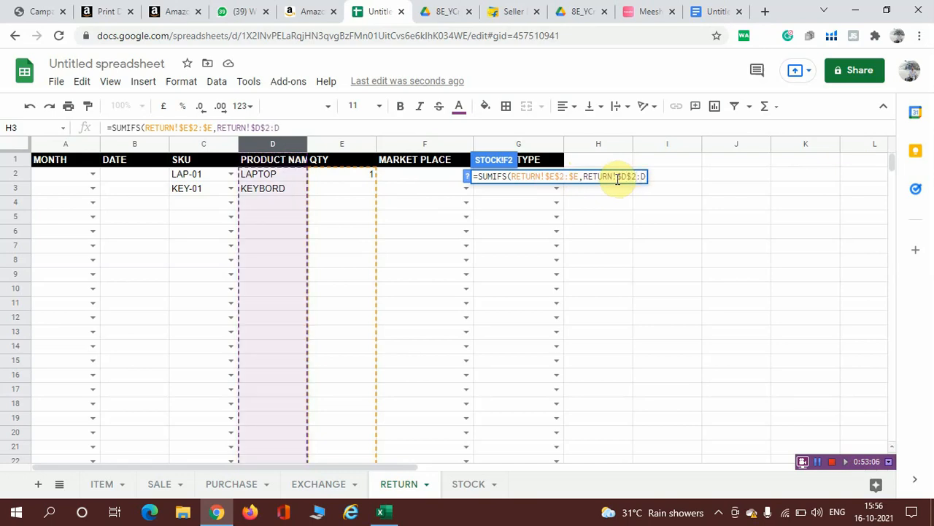
pyautogui.write('$D,')
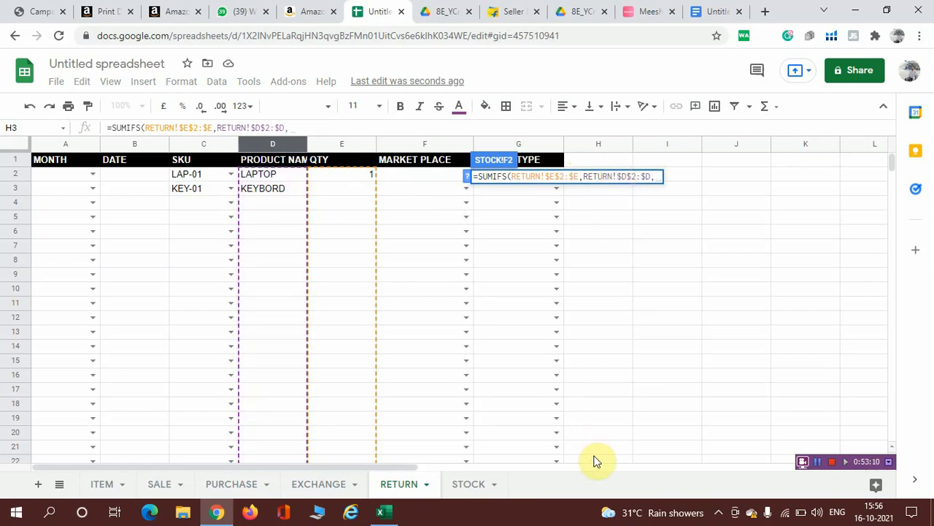
# Step: Complete the SUMIFS formula with STOCK cell A2 as the criterion and fill it down from F2 to F6
pyautogui.click(468, 487)
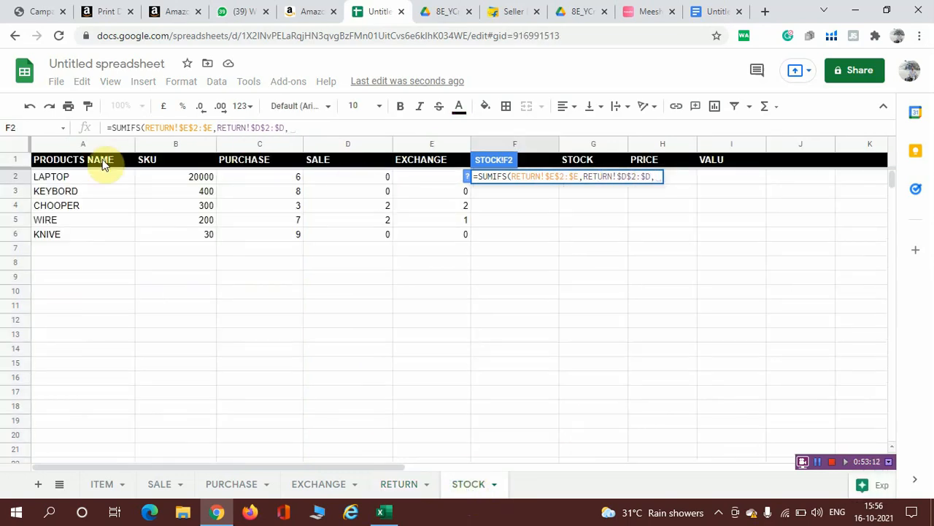
pyautogui.click(99, 177)
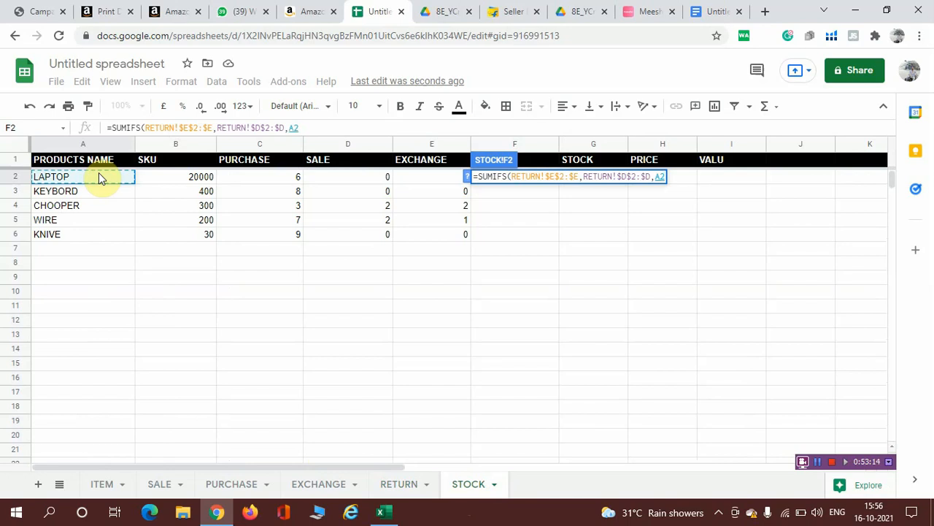
pyautogui.write(')')
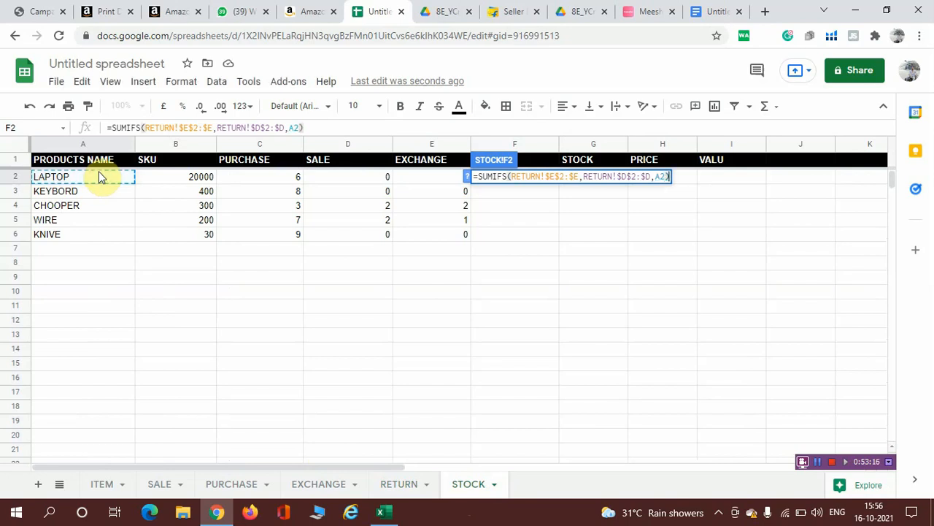
pyautogui.press('Return')
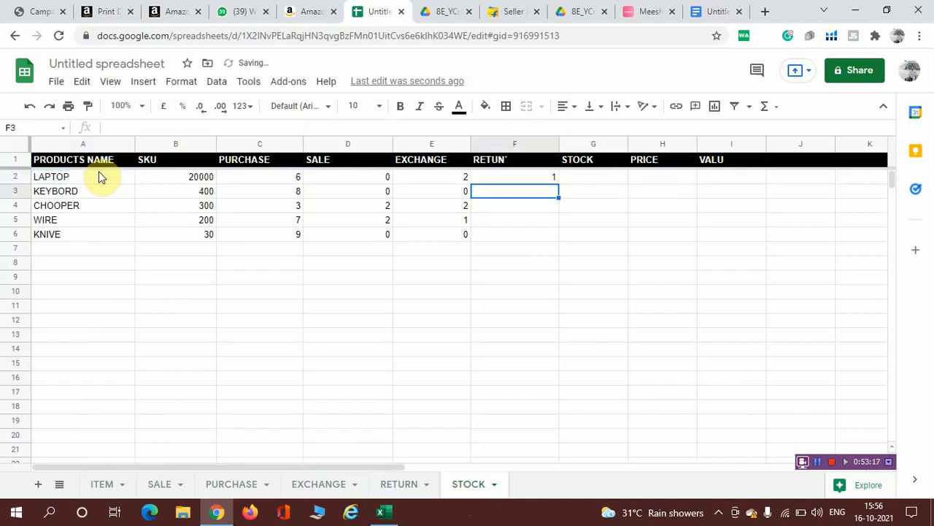
pyautogui.click(497, 180)
pyautogui.moveTo(558, 183); pyautogui.dragTo(557, 235)
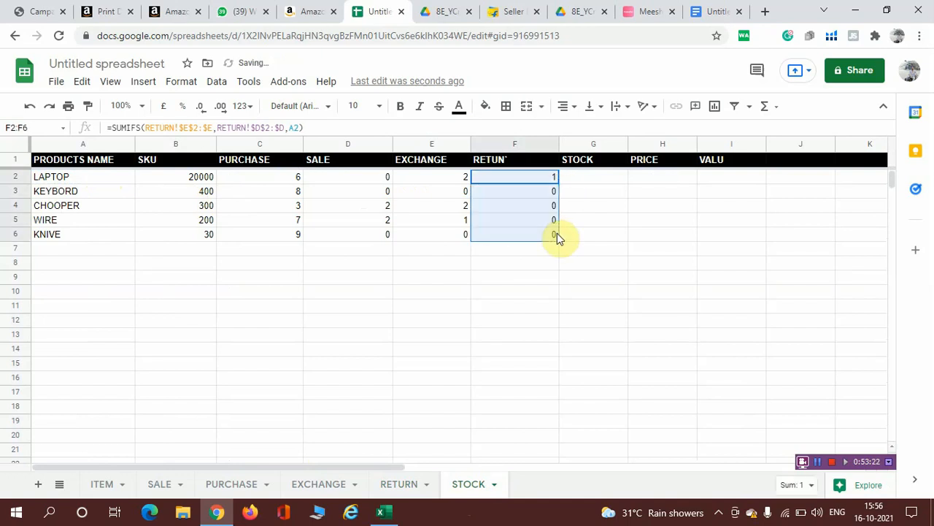
# Step: Enter a quantity of 5 for KEYBORD in E3 of the RETURN sheet and check its return figure on the STOCK sheet
pyautogui.click(413, 492)
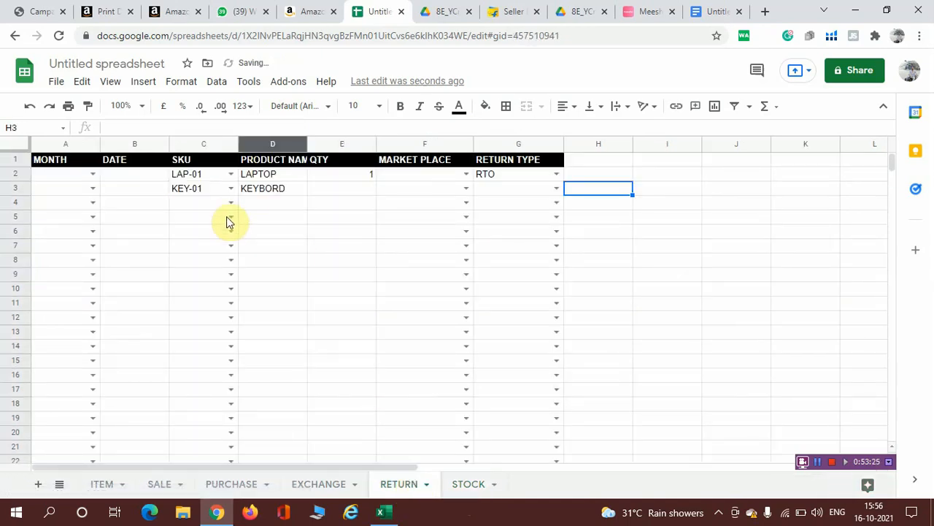
pyautogui.doubleClick(350, 187)
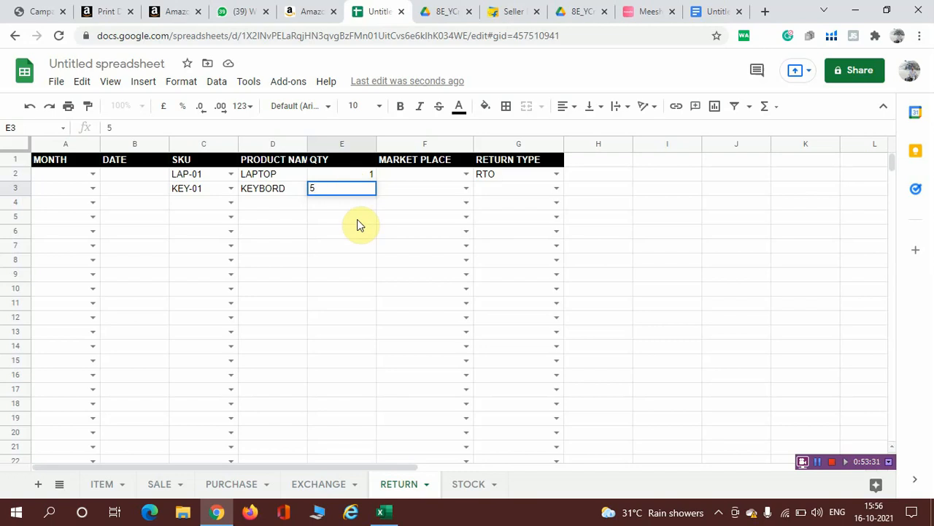
pyautogui.click(358, 219)
pyautogui.click(467, 486)
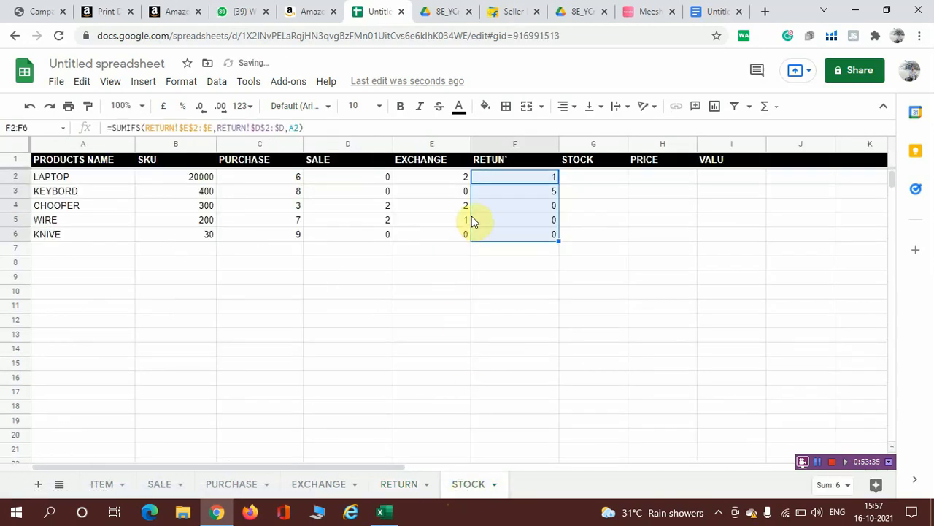
pyautogui.click(555, 192)
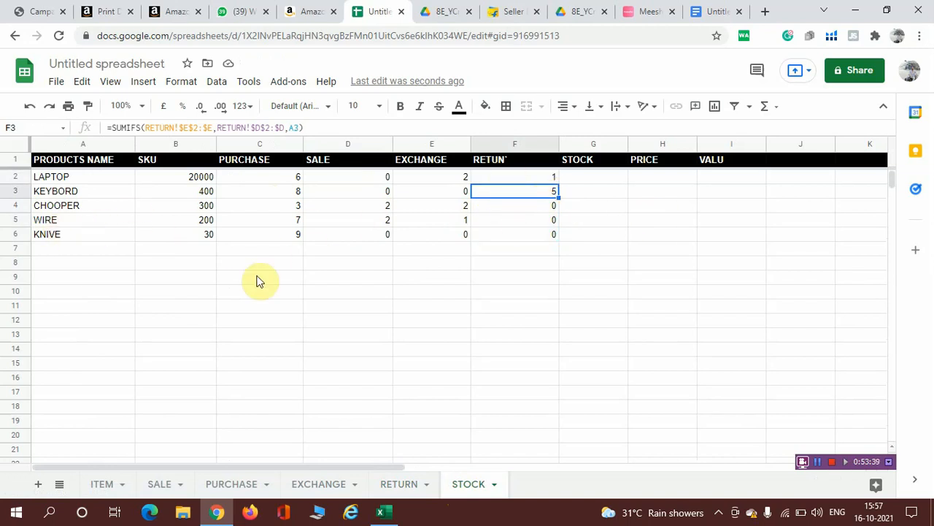
# Step: In G2 of the STOCK sheet, start the stock formula by adding purchases and returns in parentheses, followed by a minus sign: =(C2+F2)-
pyautogui.click(597, 176)
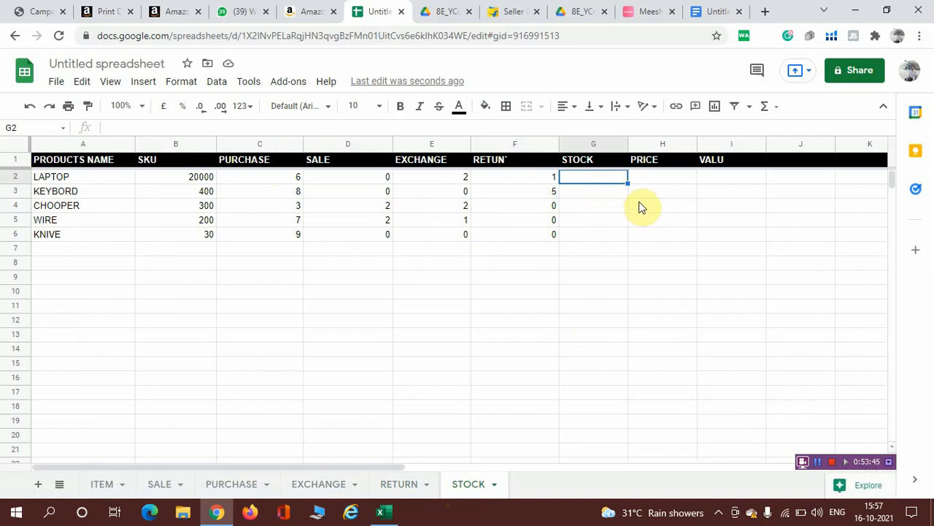
pyautogui.write('=')
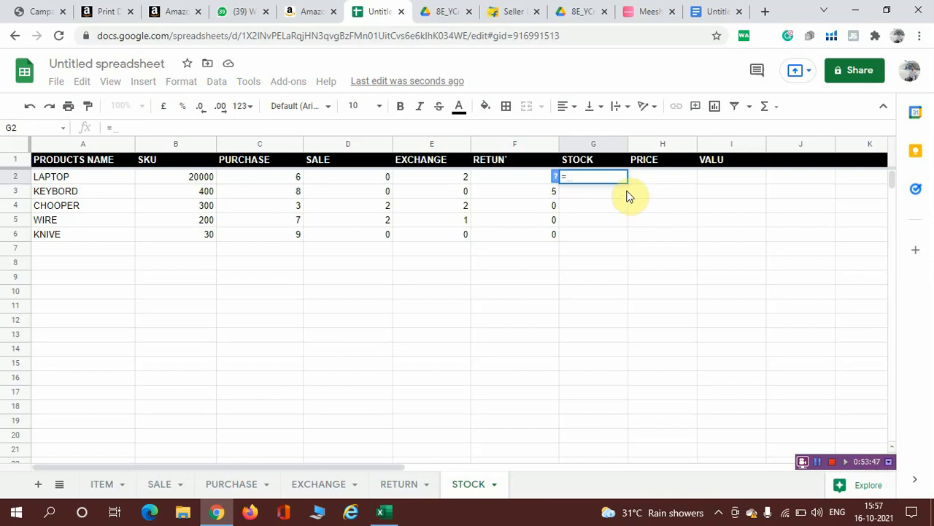
pyautogui.click(281, 182)
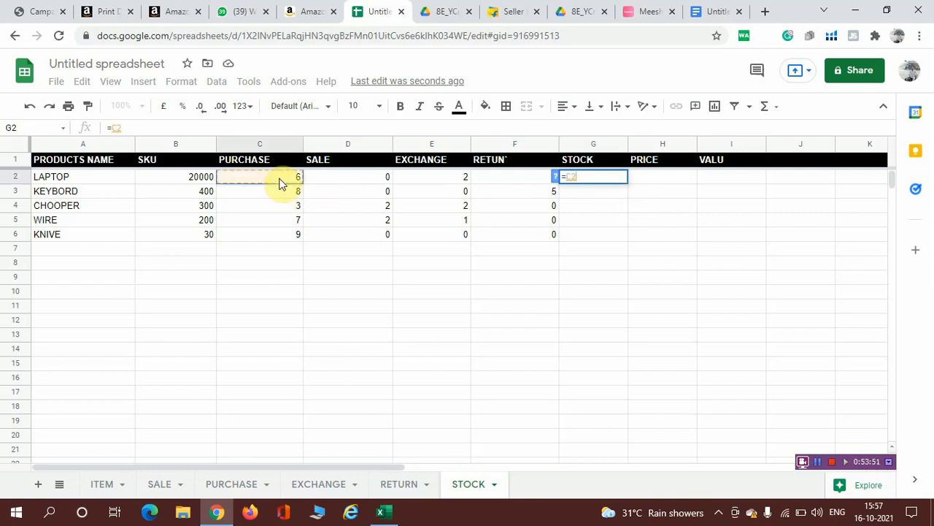
pyautogui.write('+')
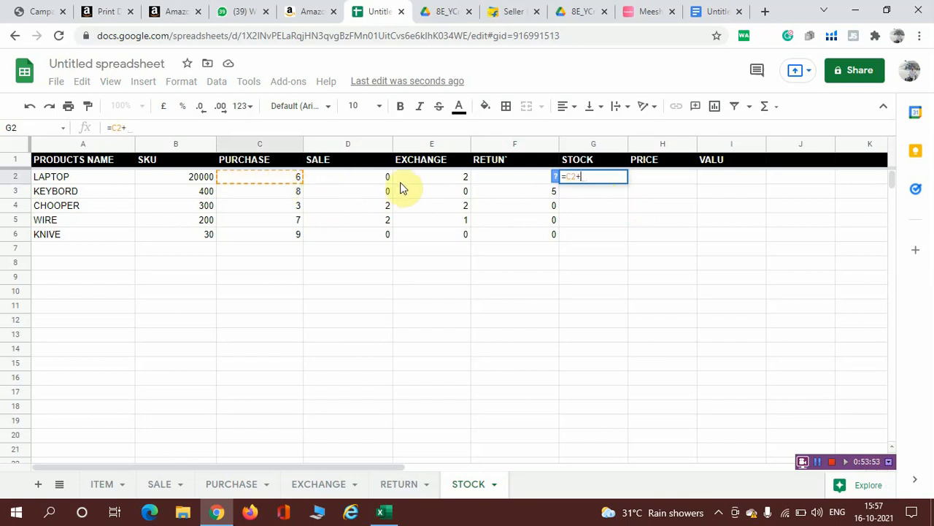
pyautogui.click(524, 177)
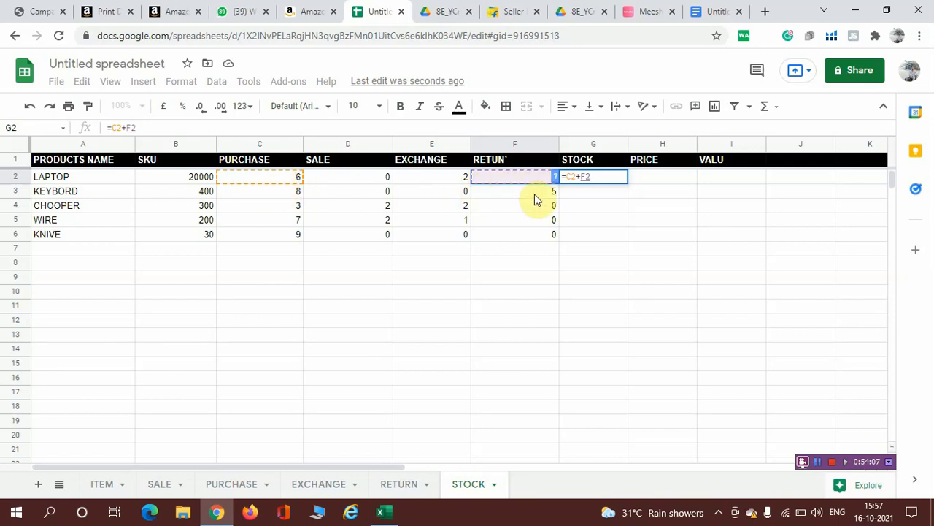
pyautogui.write(')')
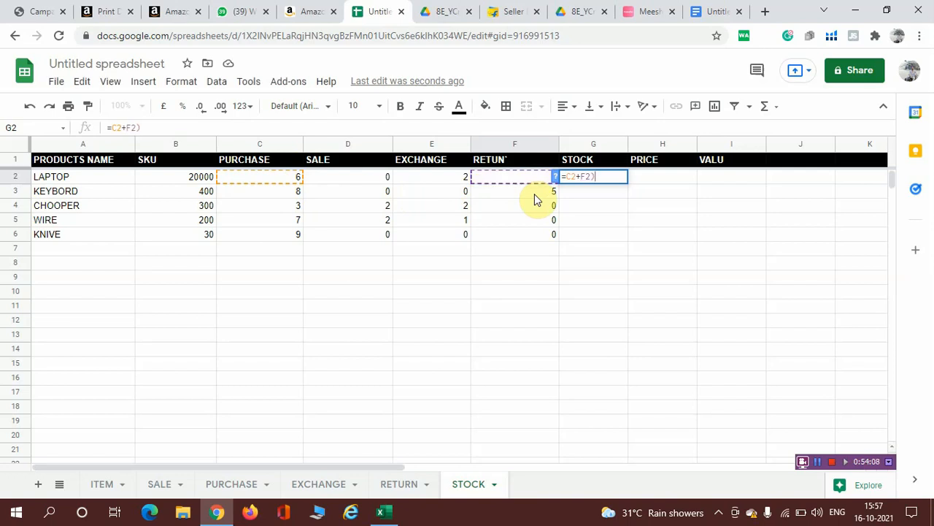
pyautogui.press('Left')
pyautogui.press('Left')
pyautogui.press('Left')
pyautogui.press('Left')
pyautogui.write('(')
pyautogui.press('End')
pyautogui.write('-')
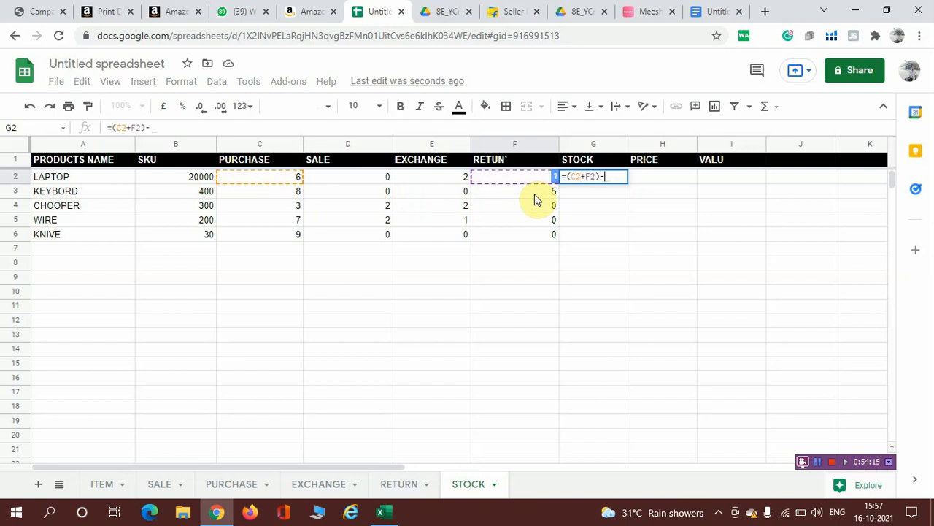
pyautogui.click(433, 176)
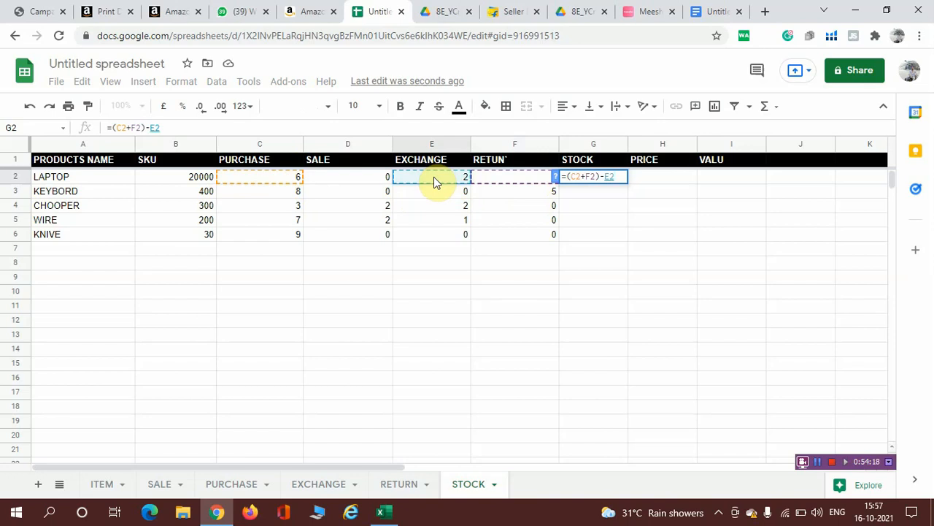
pyautogui.press('Left')
pyautogui.press('Left')
pyautogui.press('Right')
pyautogui.press('BackSpace')
pyautogui.press('BackSpace')
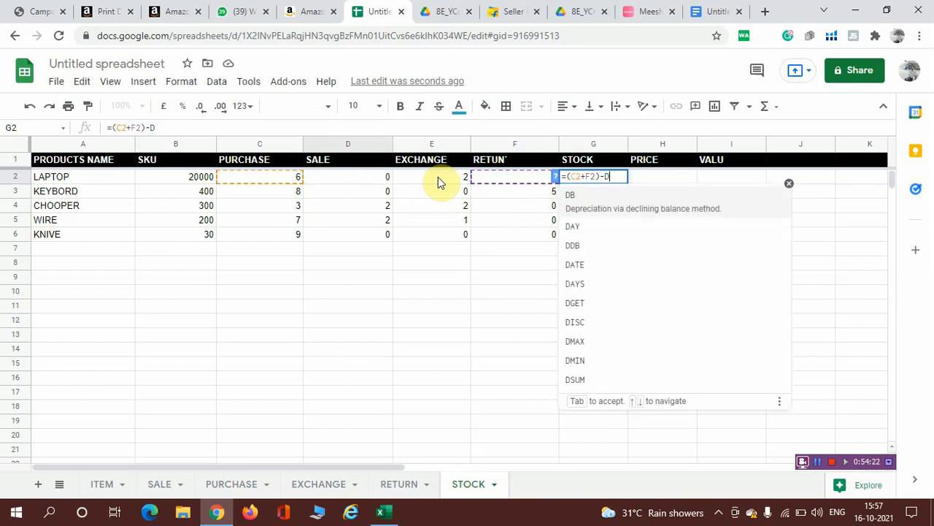
# Step: Complete the G2 formula by subtracting the exchange and sale quantities as (E2+D2)
pyautogui.write('(')
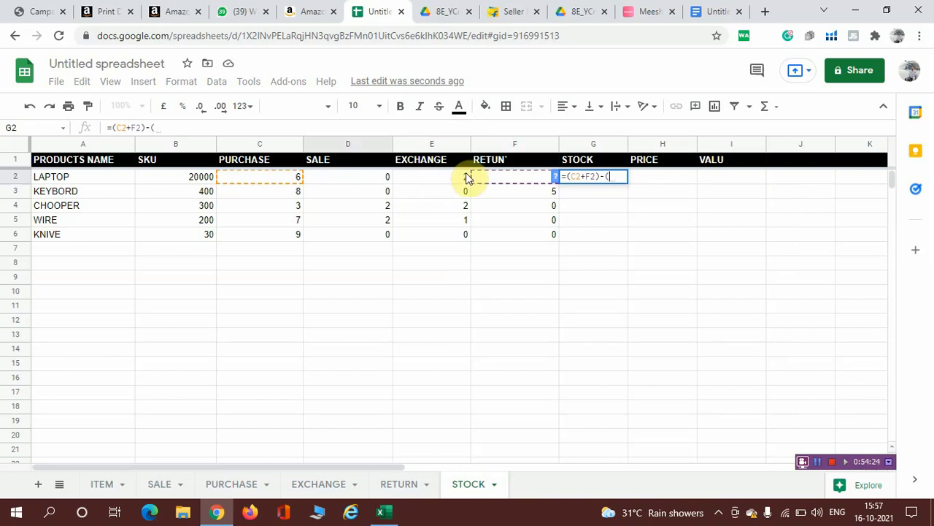
pyautogui.click(453, 182)
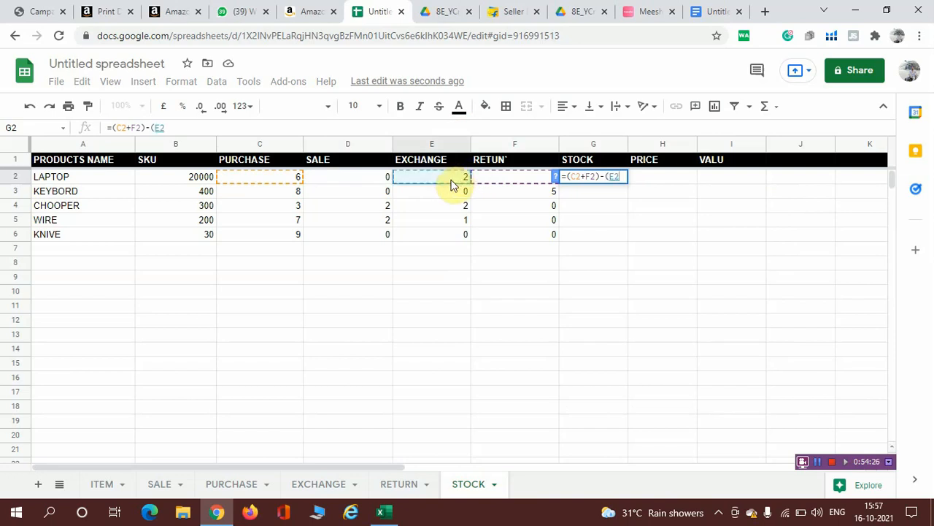
pyautogui.write('-')
pyautogui.press('BackSpace')
pyautogui.write('+')
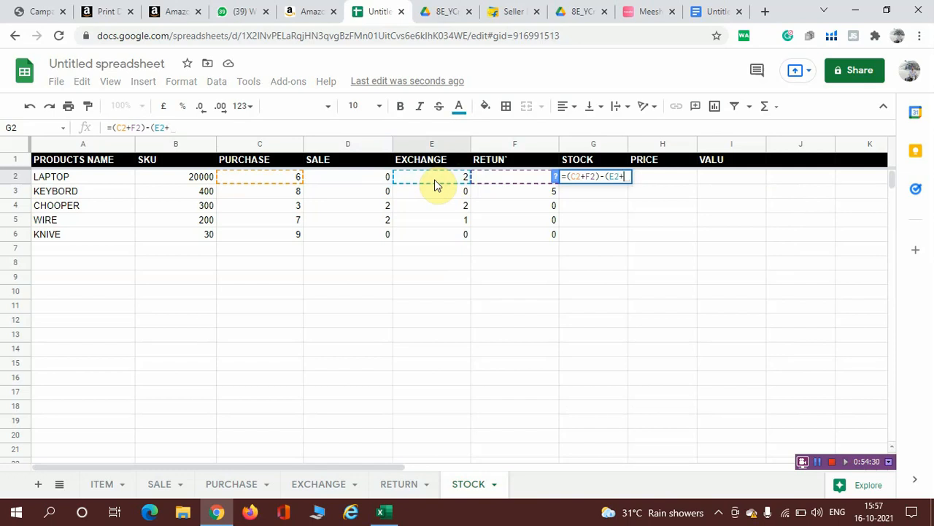
pyautogui.click(367, 179)
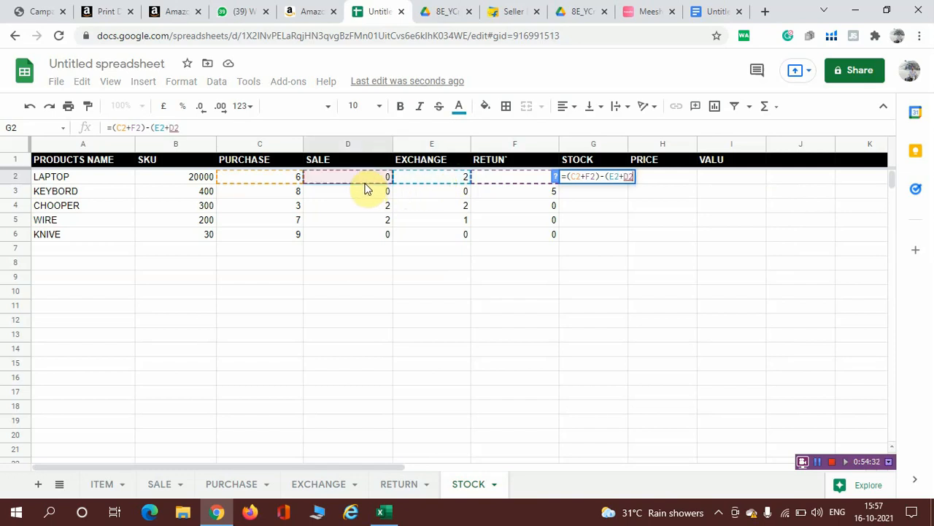
pyautogui.write(')')
pyautogui.press('Return')
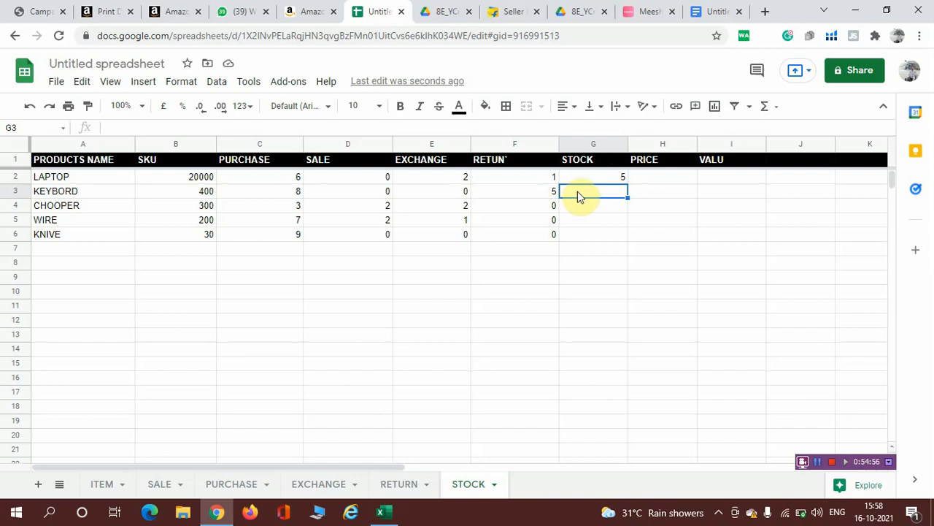
# Step: In G3, start the KEYBORD stock formula with the purchase and return sum followed by a minus sign: =(C3+F3)-
pyautogui.write('=')
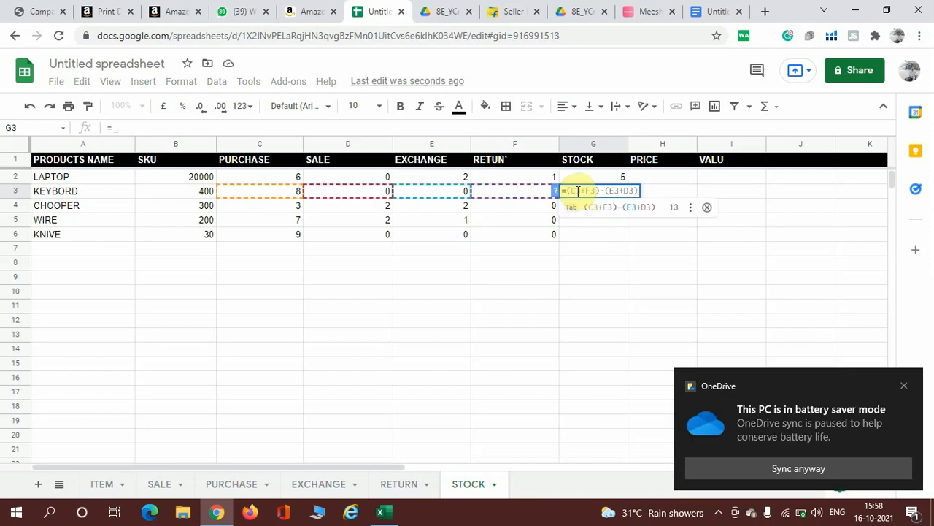
pyautogui.press('BackSpace')
pyautogui.write('=')
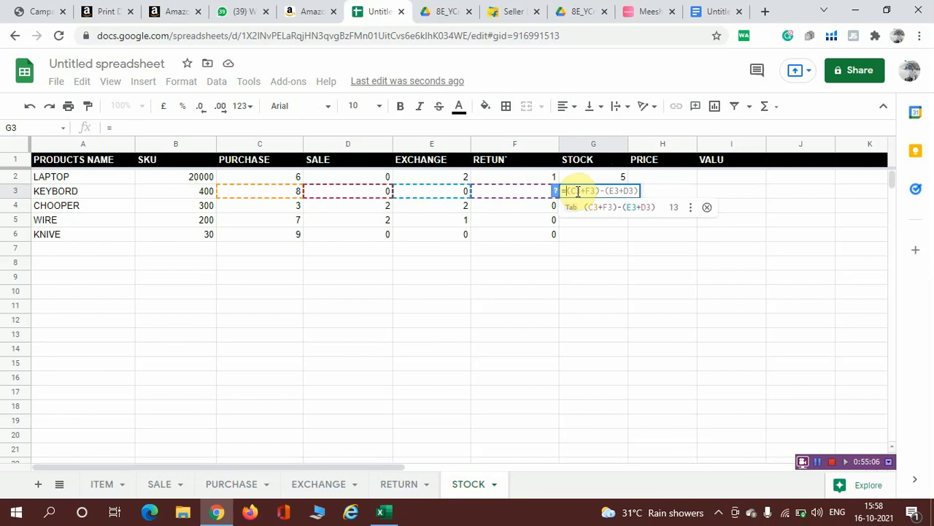
pyautogui.write('(')
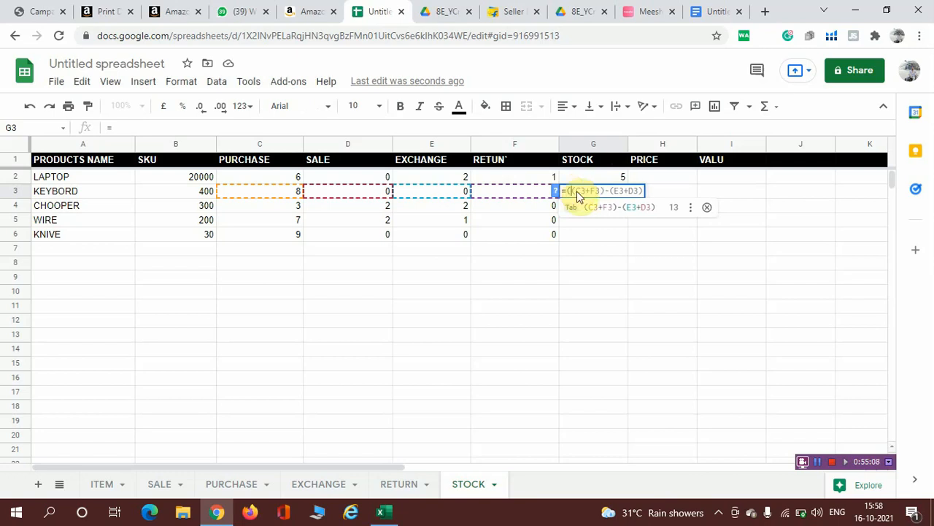
pyautogui.click(296, 194)
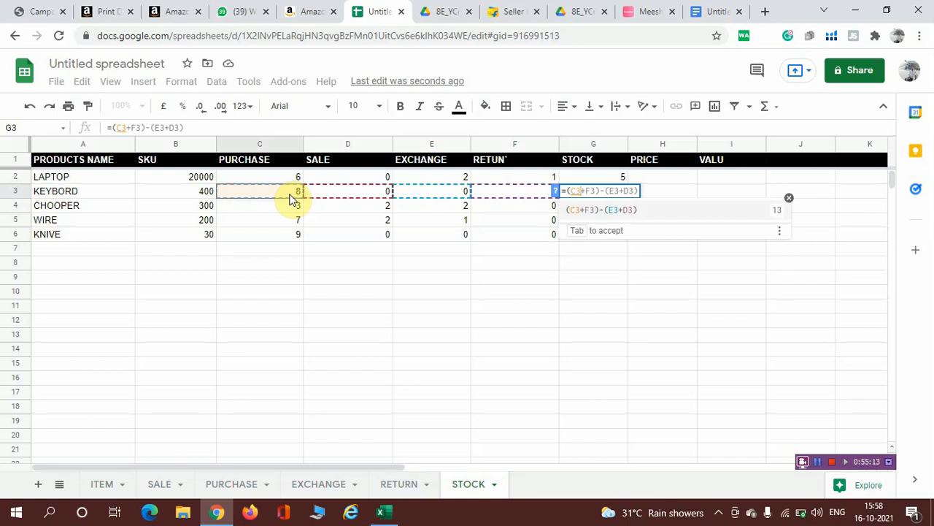
pyautogui.write('+')
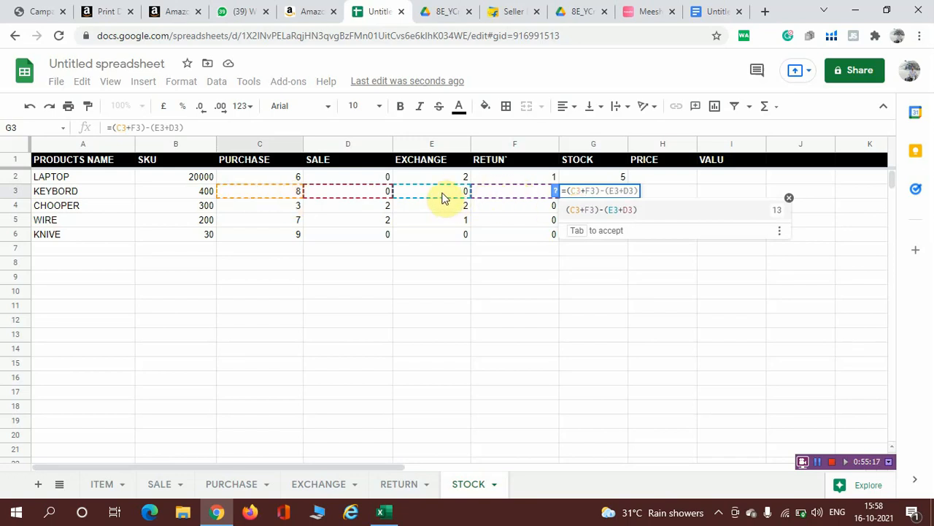
pyautogui.click(518, 192)
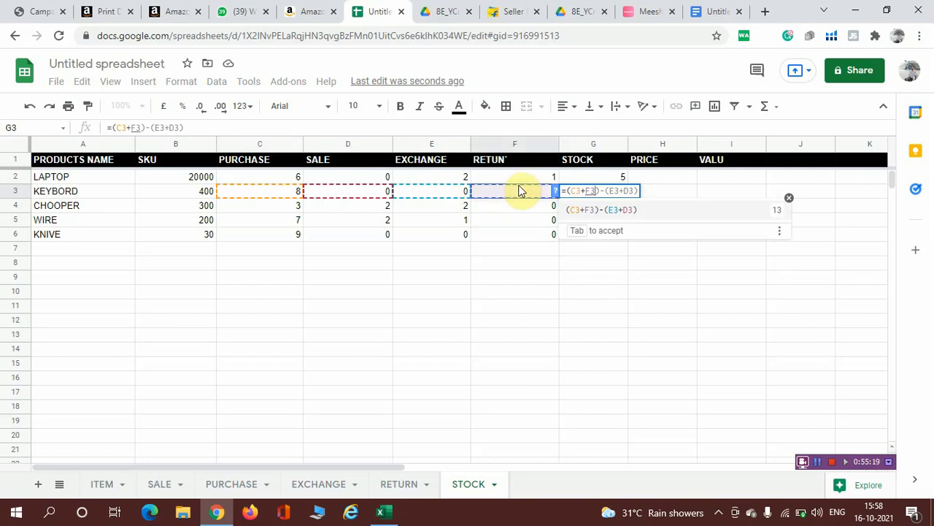
pyautogui.write(')')
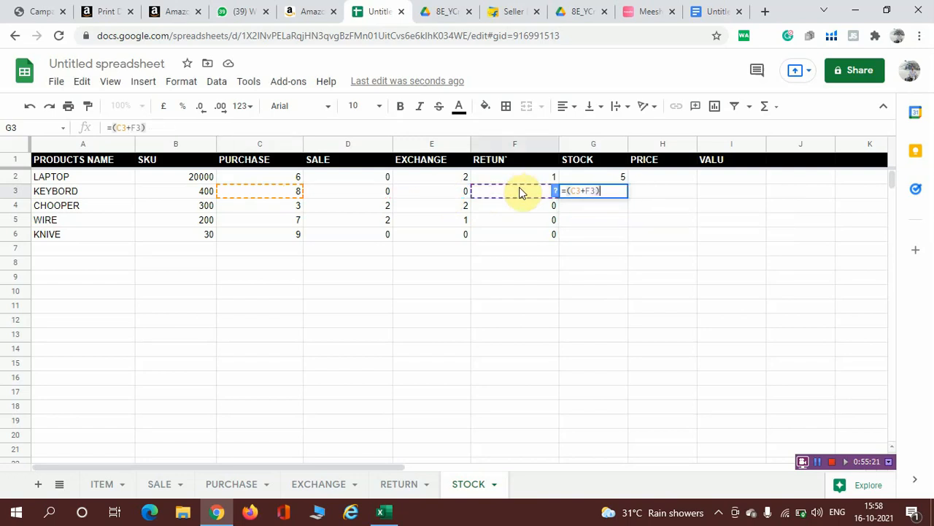
pyautogui.write('-(E3+D3)')
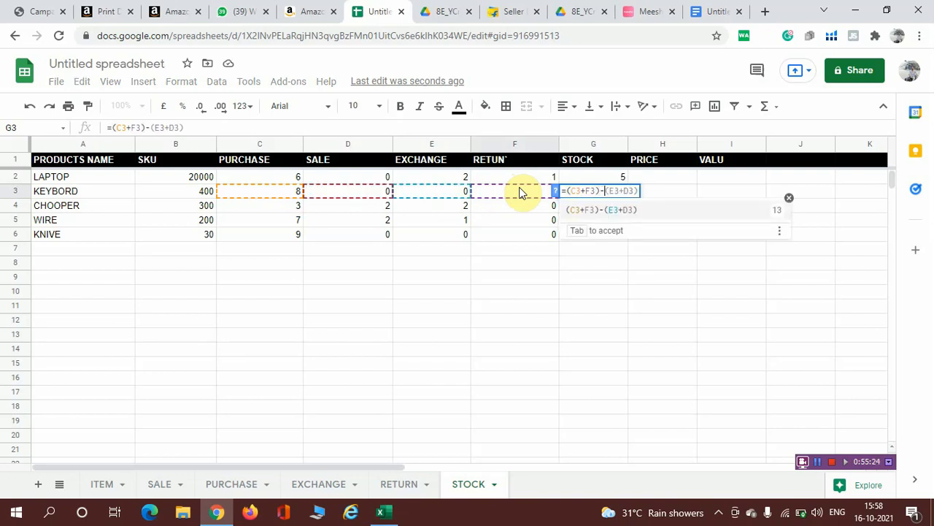
pyautogui.click(372, 196)
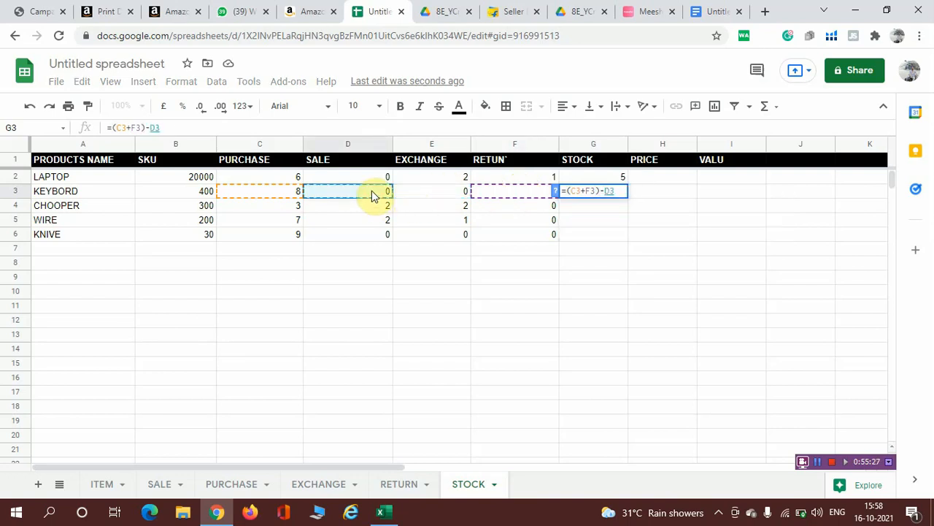
pyautogui.press('BackSpace')
pyautogui.hotkey('ctrl', 'z')
pyautogui.hotkey('ctrl', 'z')
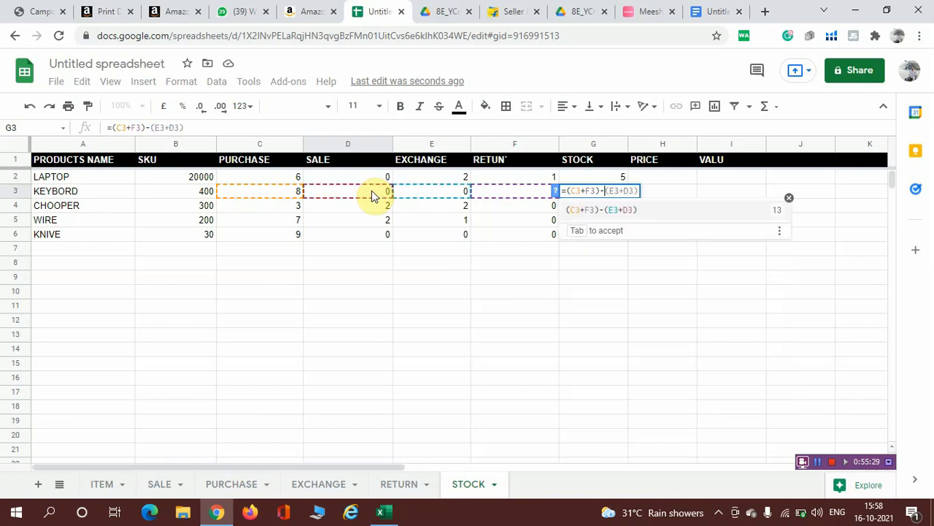
# Step: Complete the G3 formula by subtracting the sale and exchange quantities as (D3+E3)
pyautogui.press('BackSpace')
pyautogui.press('BackSpace')
pyautogui.press('BackSpace')
pyautogui.press('BackSpace')
pyautogui.press('BackSpace')
pyautogui.press('BackSpace')
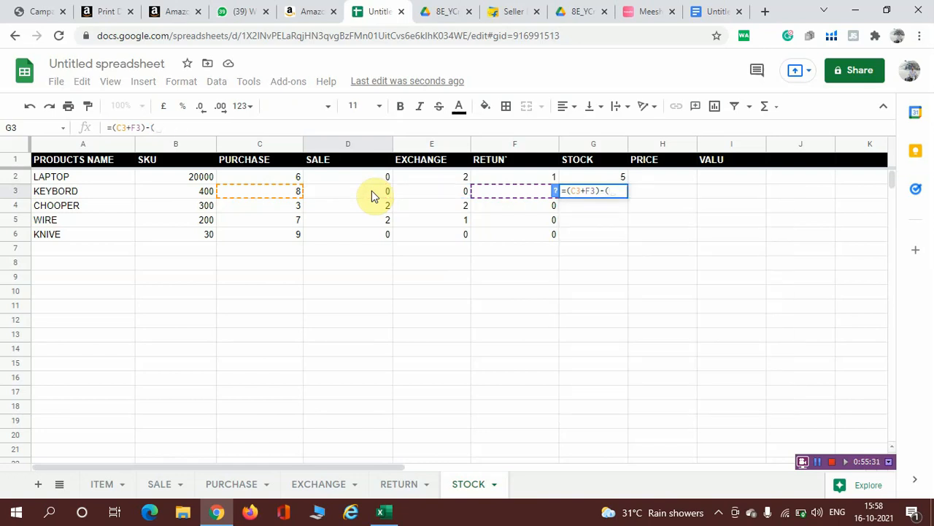
pyautogui.click(372, 195)
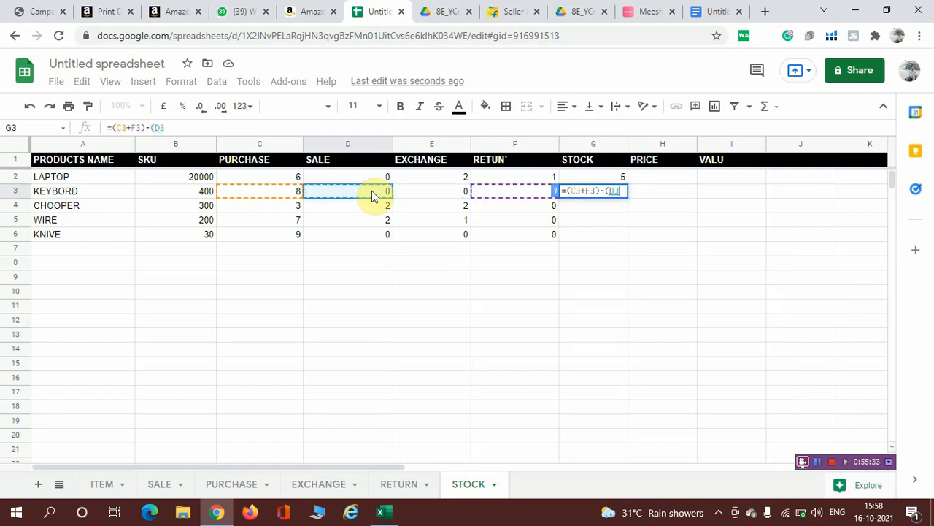
pyautogui.write('+')
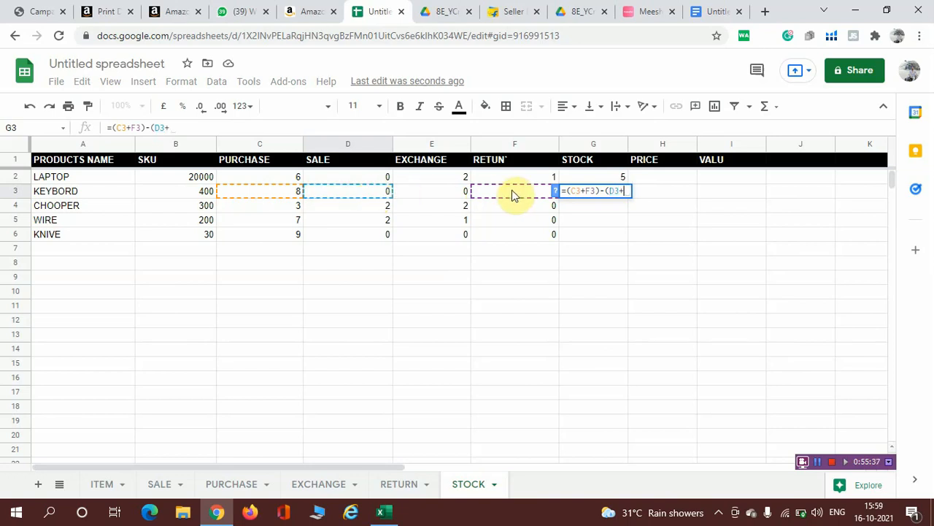
pyautogui.click(448, 194)
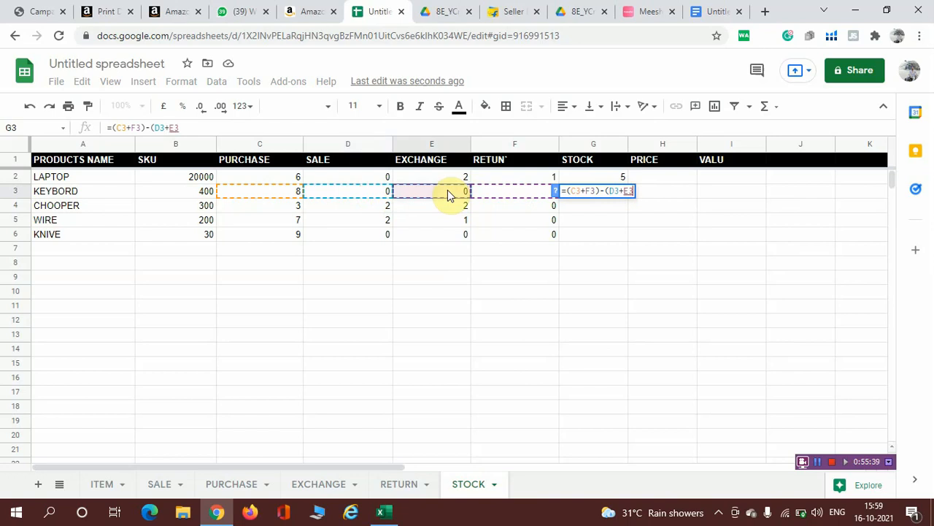
pyautogui.write(')')
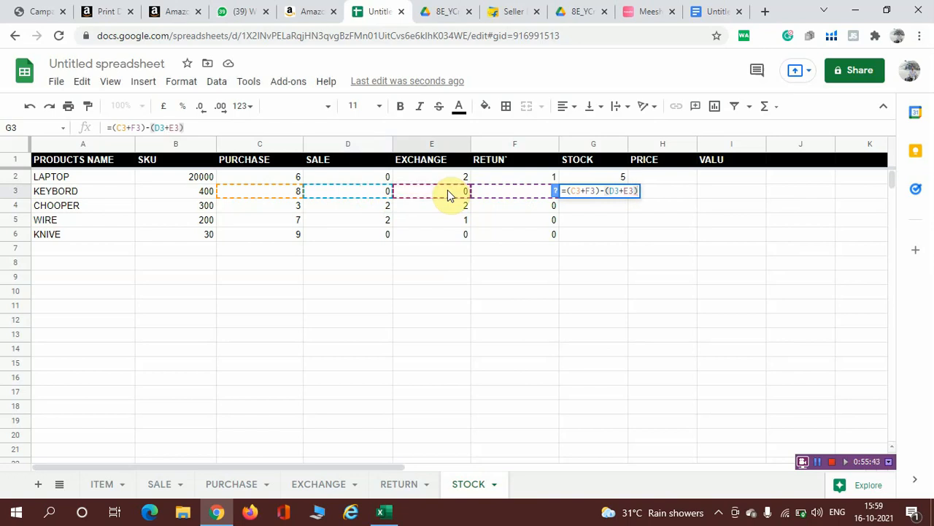
pyautogui.press('Return')
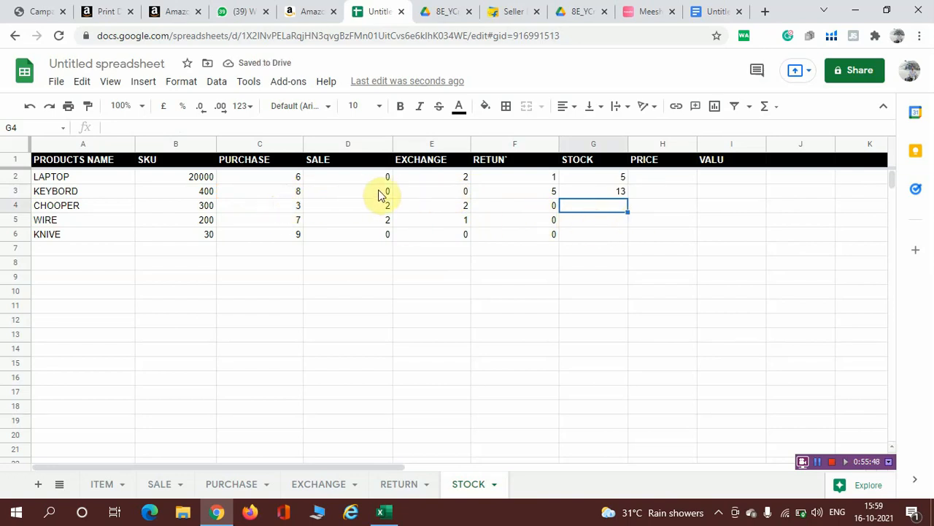
# Step: Fill the stock formula down from G3 to G6 and check the CHOOPER row's purchase, sale and exchange cells
pyautogui.click(616, 192)
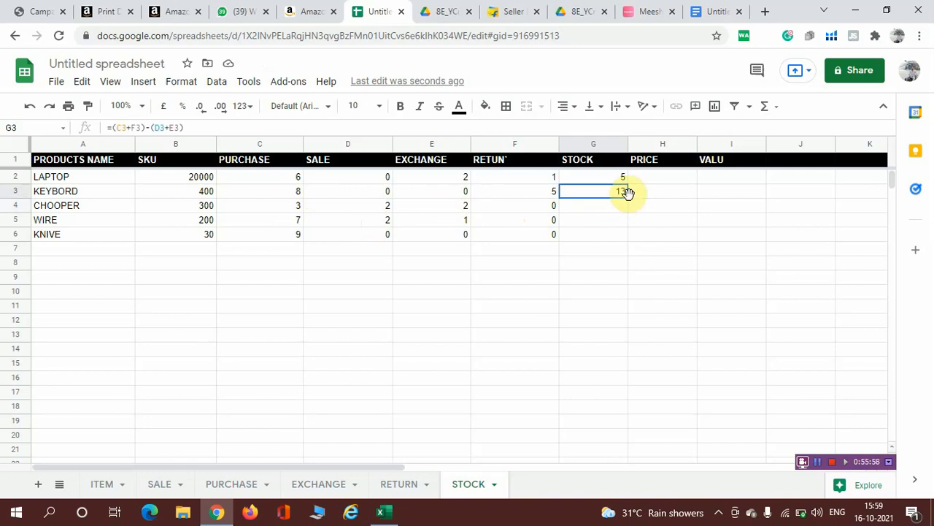
pyautogui.moveTo(627, 198); pyautogui.dragTo(623, 243)
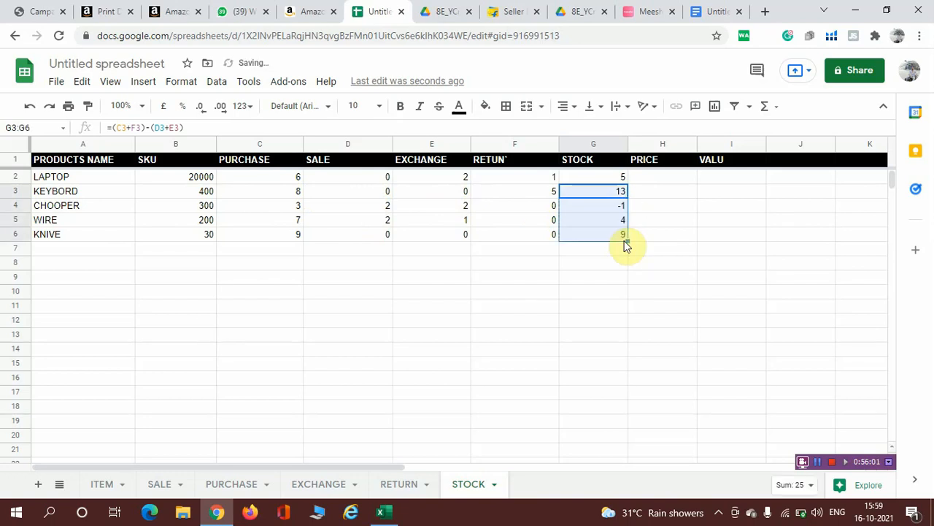
pyautogui.click(281, 206)
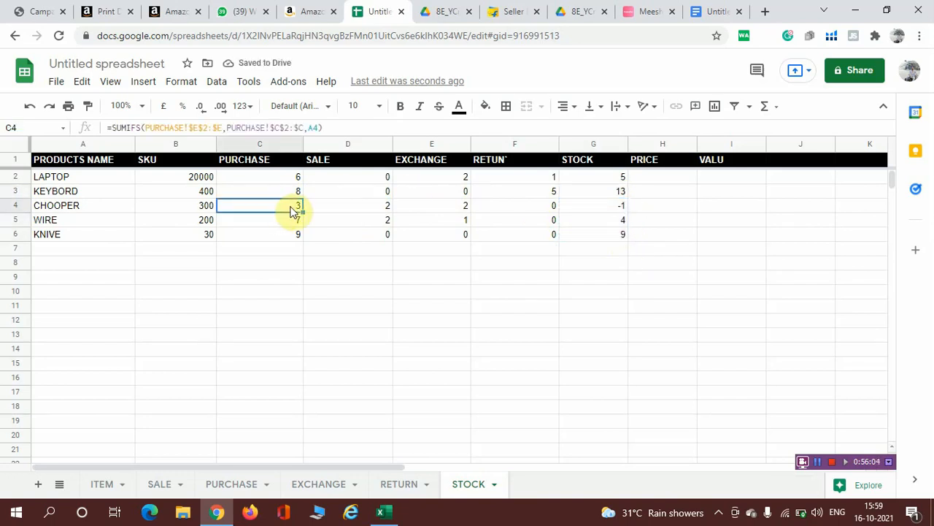
pyautogui.click(372, 206)
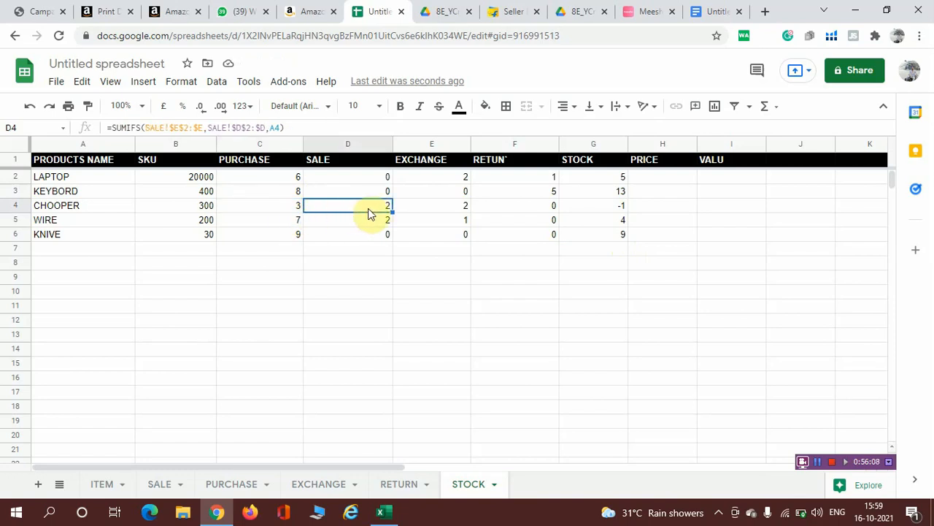
pyautogui.click(443, 206)
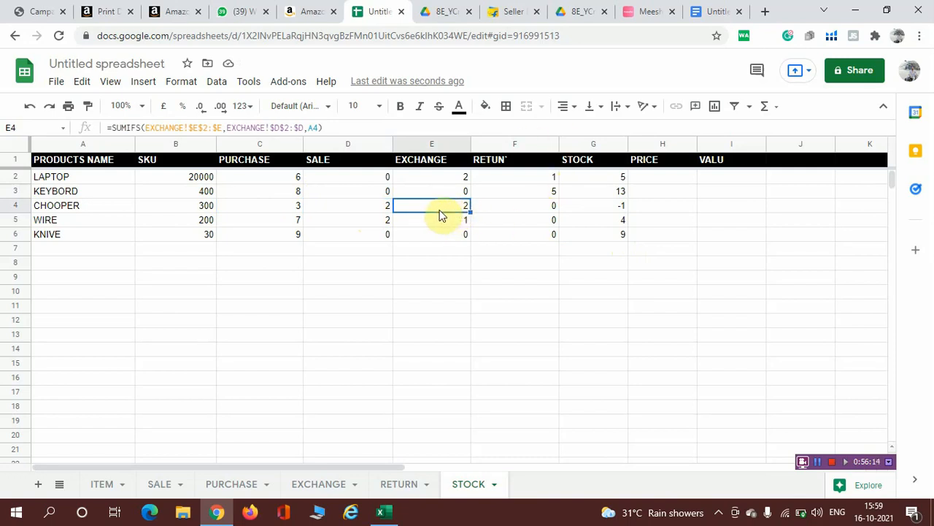
# Step: Check the CHOOPER row's stock formula, and the WIRE row's purchase, sale, exchange, return and stock cells
pyautogui.click(606, 208)
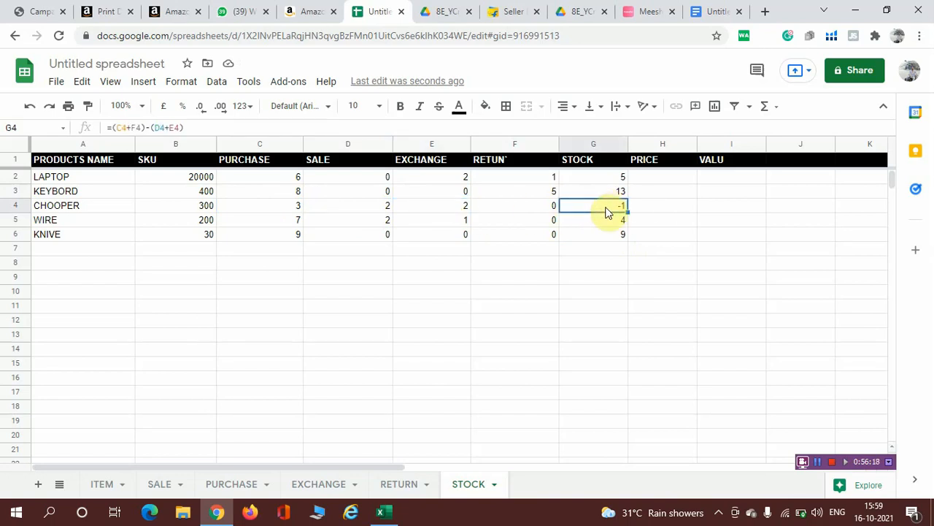
pyautogui.click(279, 224)
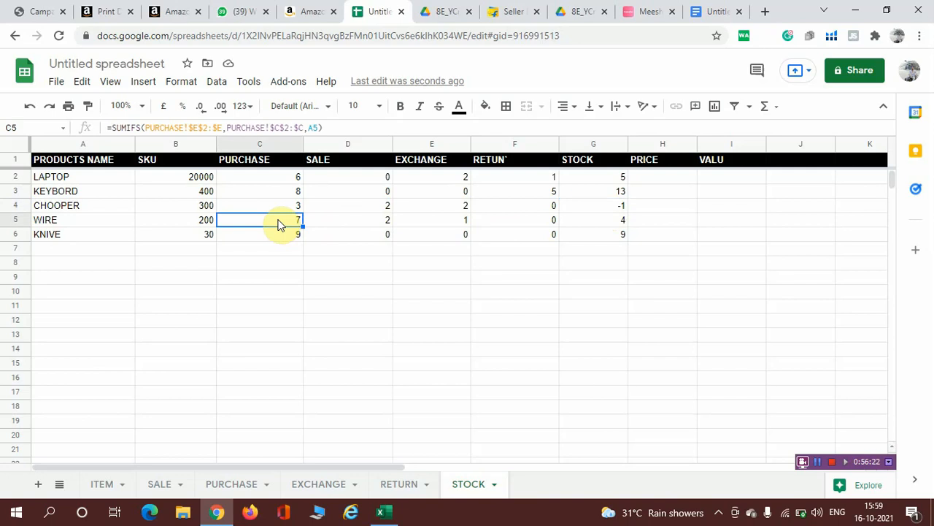
pyautogui.click(388, 224)
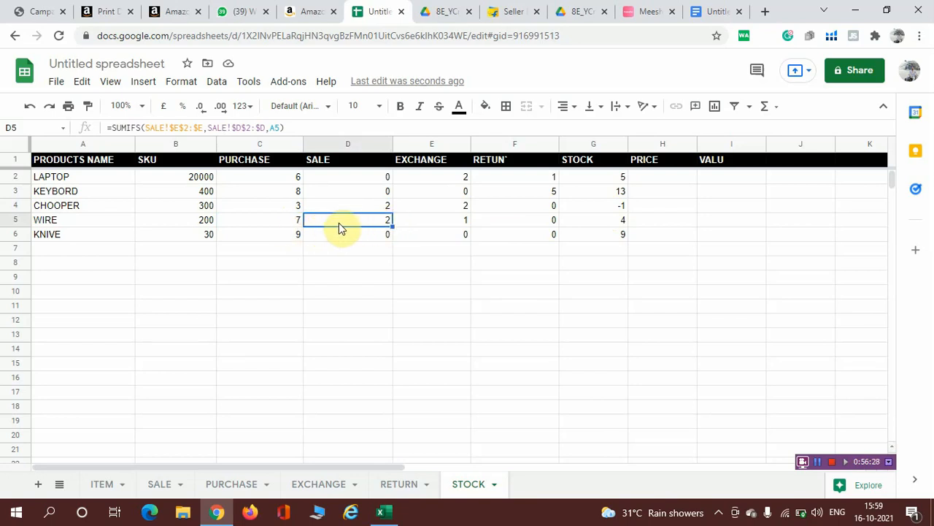
pyautogui.click(453, 228)
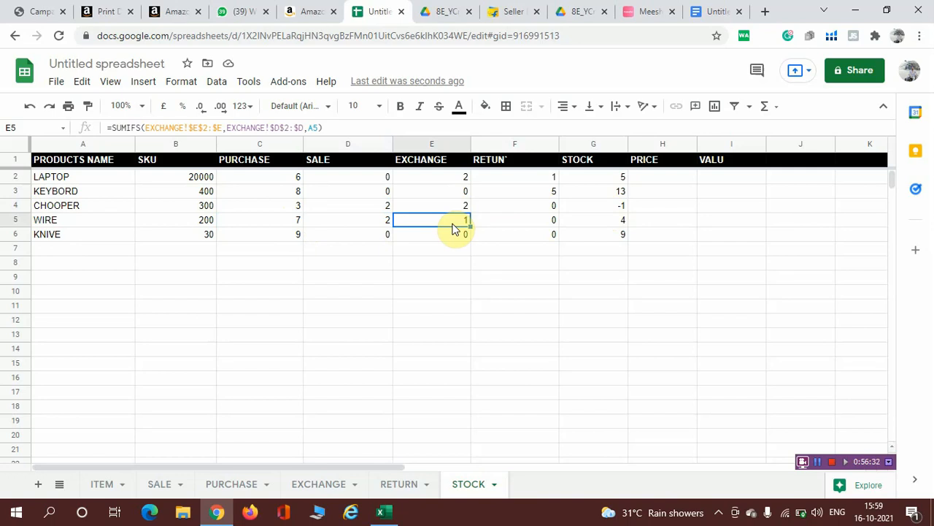
pyautogui.click(521, 219)
pyautogui.click(611, 219)
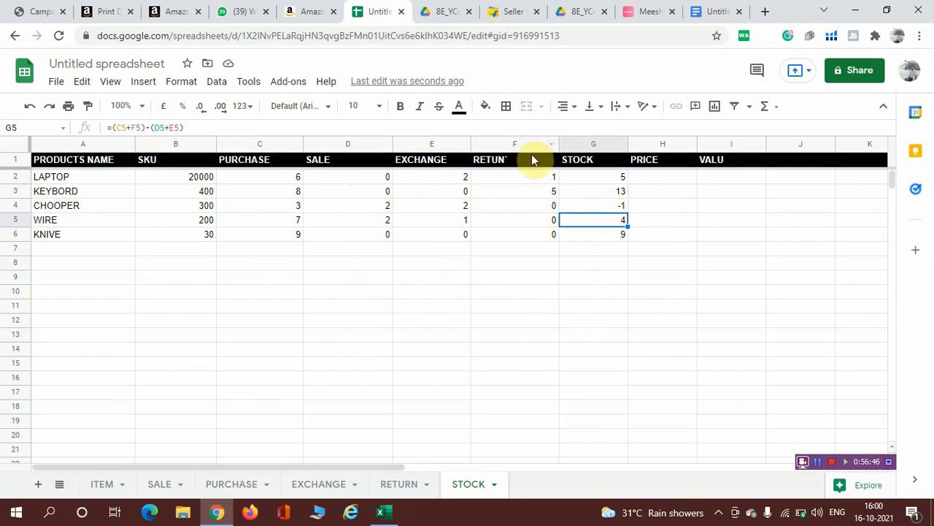
# Step: Delete the PRICE and VALU headers from H1:I1 of the STOCK sheet
pyautogui.click(646, 161)
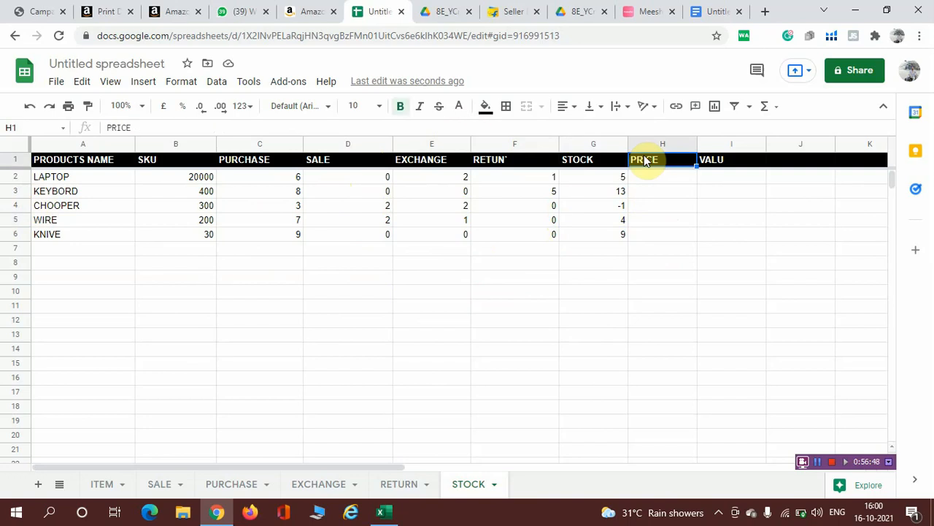
pyautogui.hotkey('shift', 'Right')
pyautogui.press('Delete')
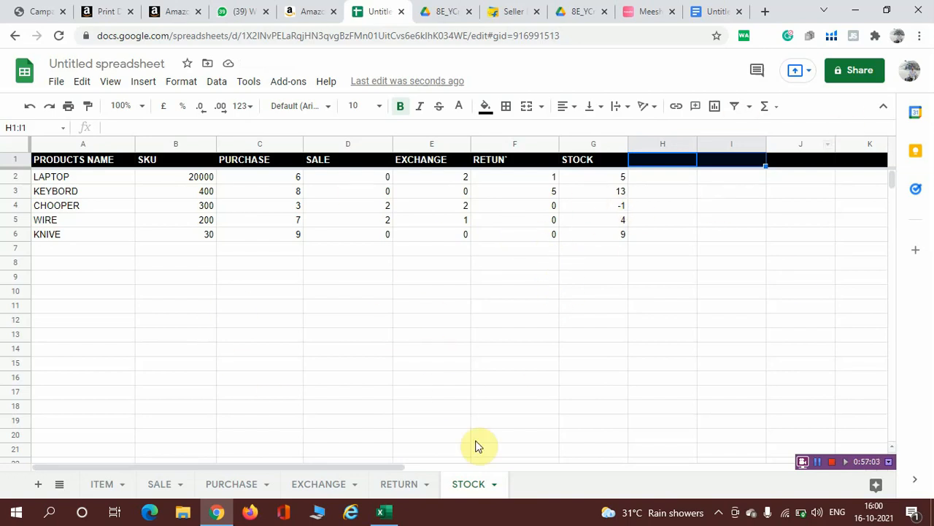
# Step: Review the ITEM, SALE, PURCHASE, EXCHANGE and RETURN sheets in order, ending on the STOCK sheet
pyautogui.click(105, 490)
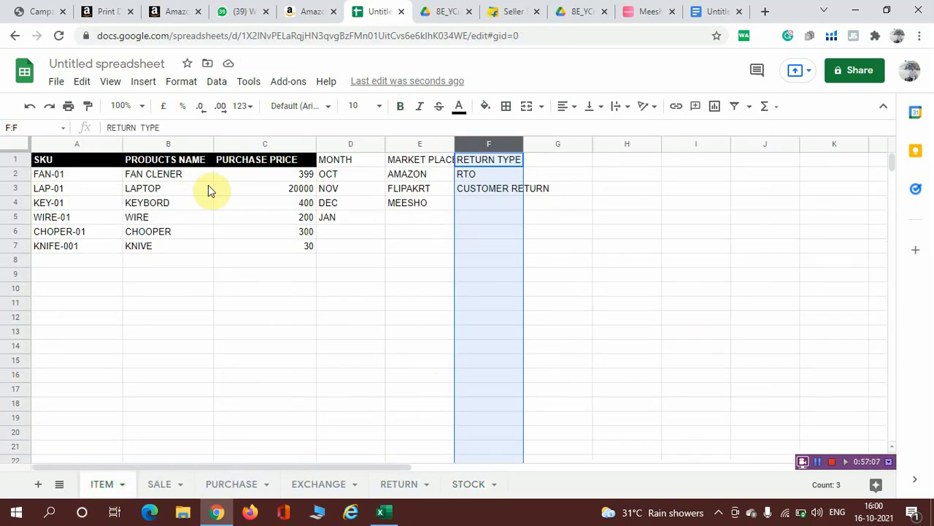
pyautogui.click(628, 260)
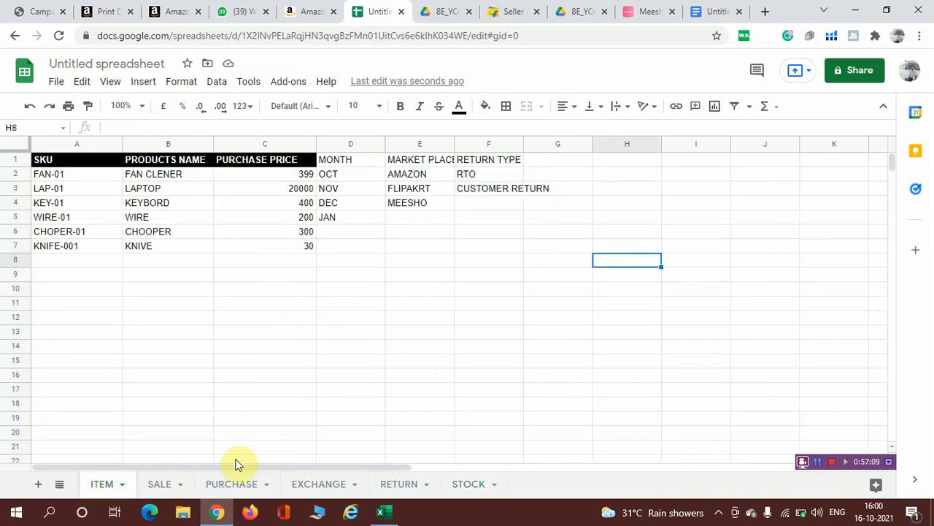
pyautogui.click(168, 484)
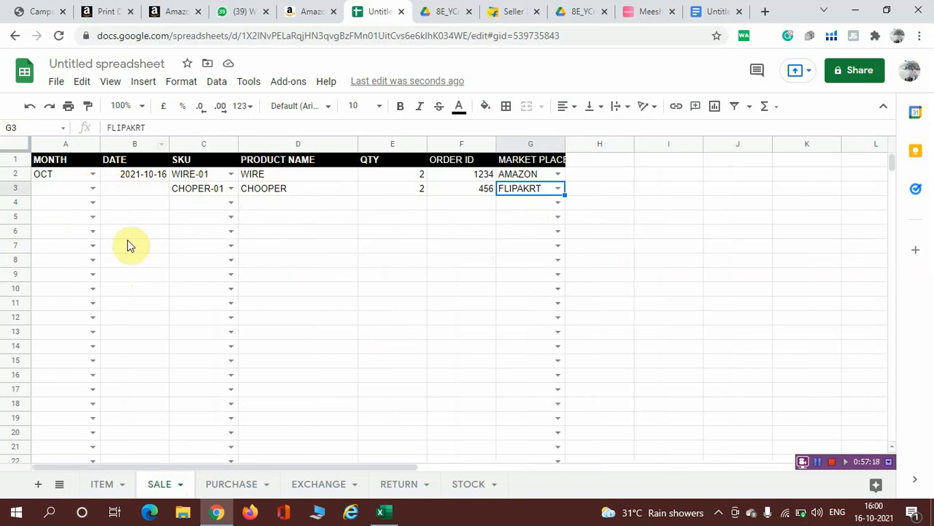
pyautogui.click(229, 480)
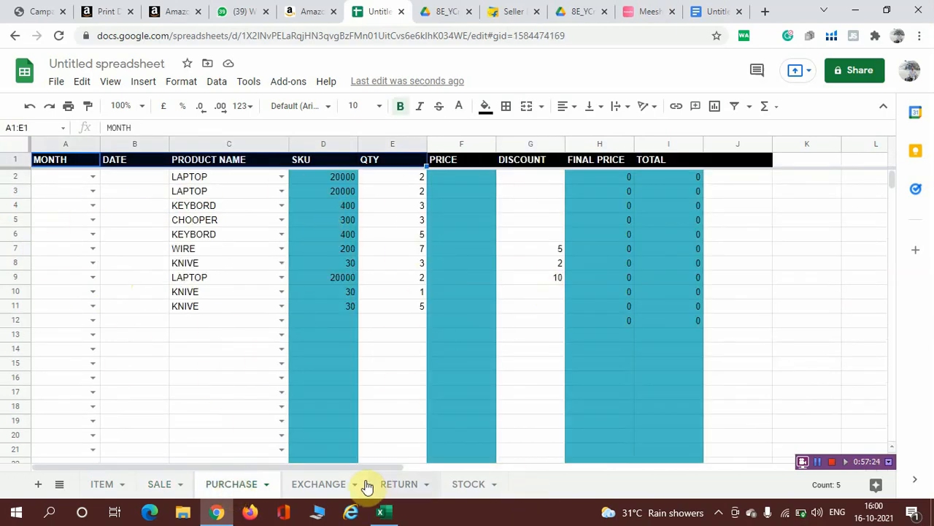
pyautogui.click(326, 486)
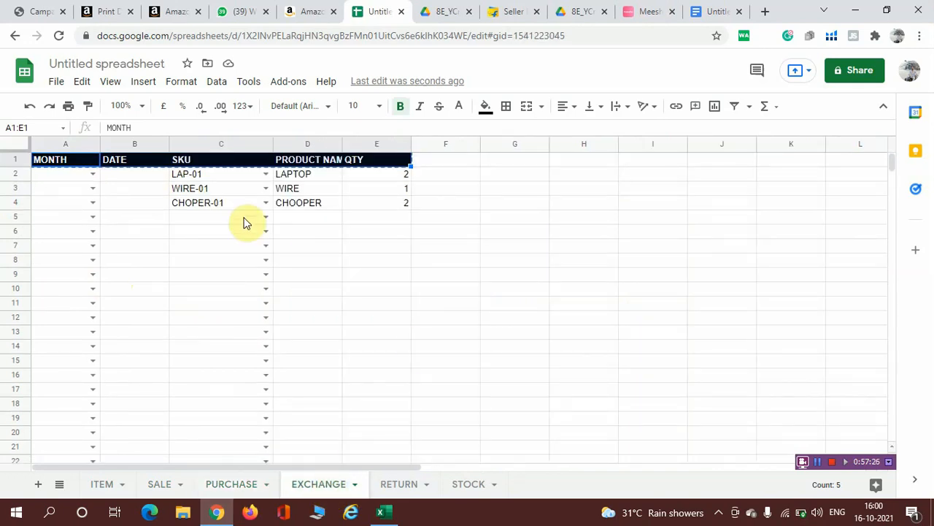
pyautogui.click(817, 465)
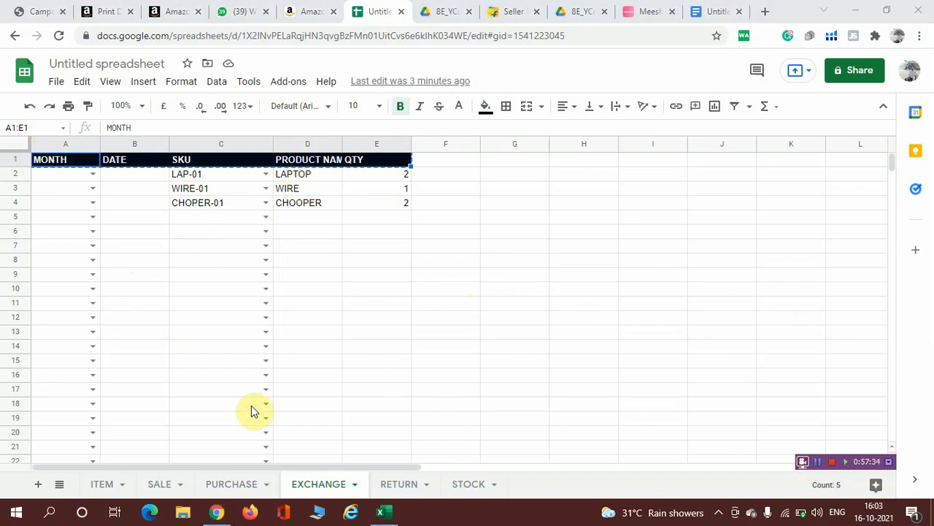
pyautogui.click(400, 488)
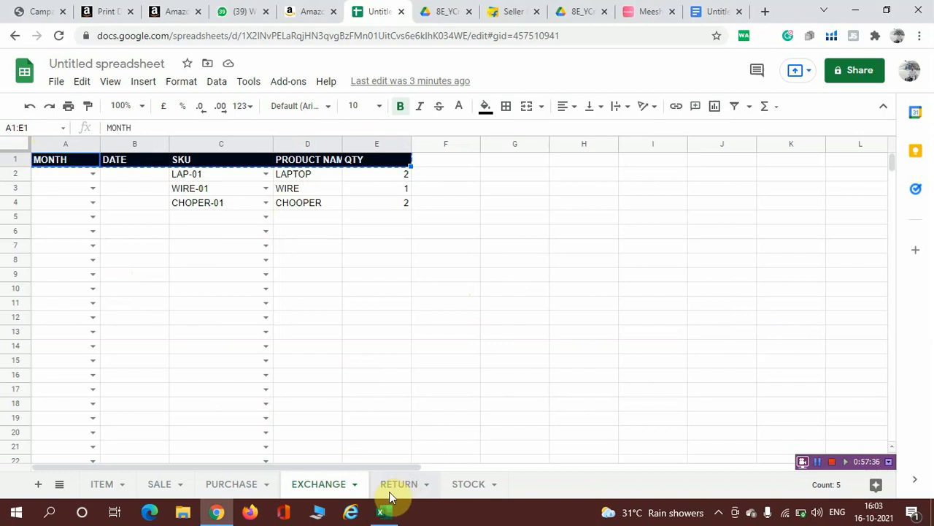
pyautogui.click(464, 487)
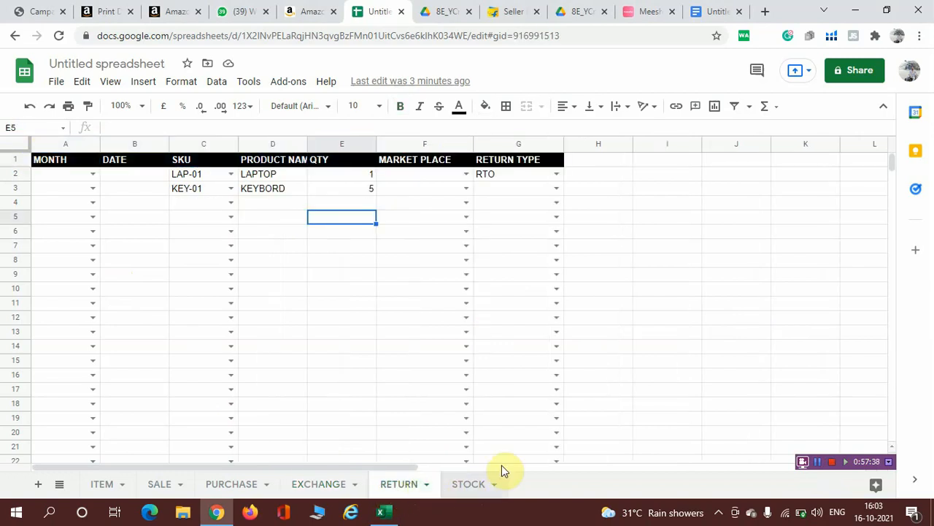
# Step: Go through the SALE, PURCHASE, EXCHANGE and RETURN entries once more and return to the STOCK sheet
pyautogui.click(156, 487)
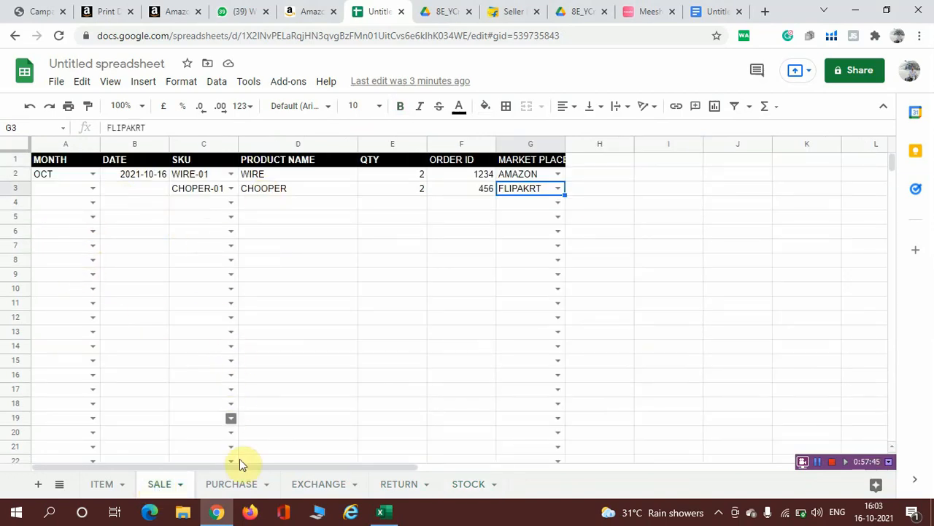
pyautogui.click(238, 488)
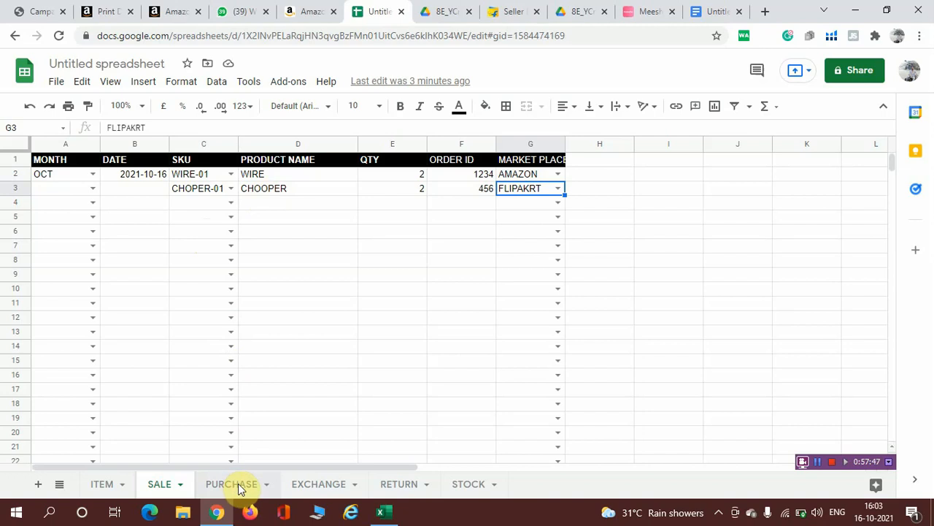
pyautogui.click(337, 487)
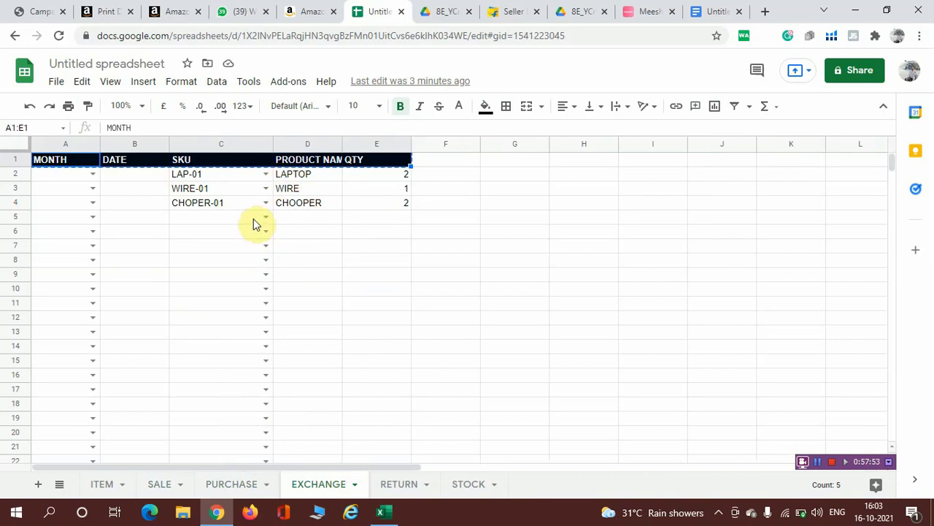
pyautogui.click(403, 484)
pyautogui.click(468, 495)
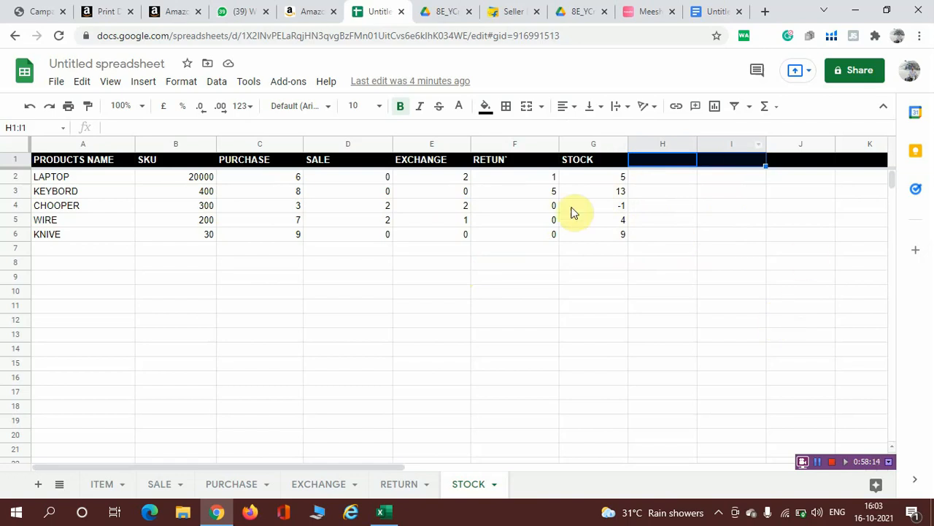
pyautogui.click(511, 238)
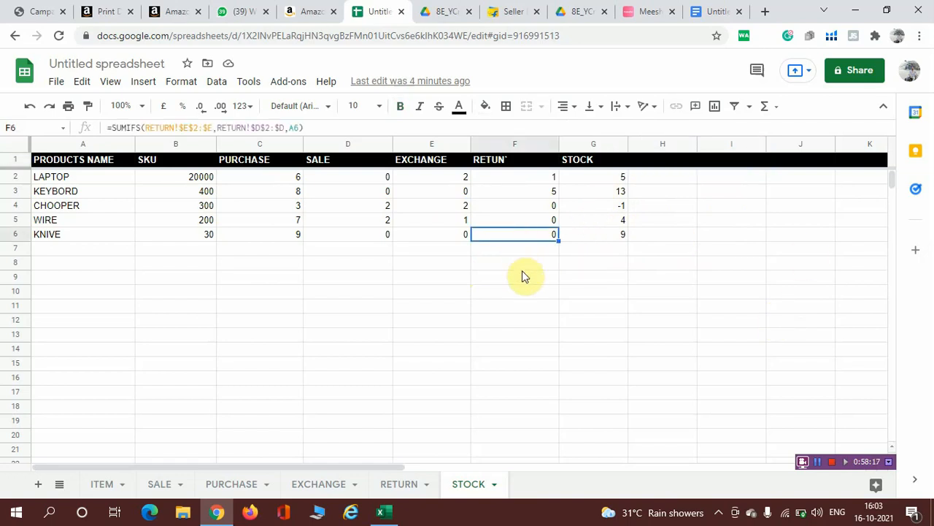
pyautogui.click(521, 264)
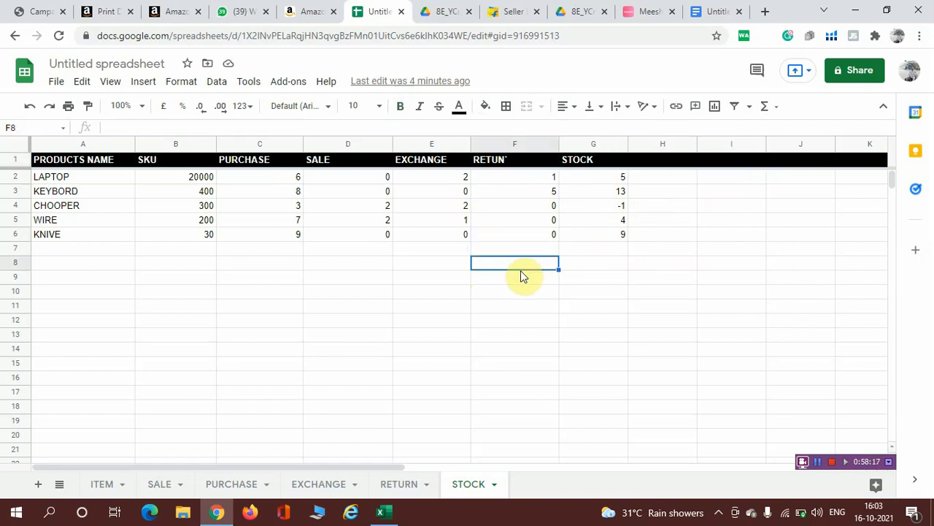
pyautogui.click(276, 247)
pyautogui.click(183, 265)
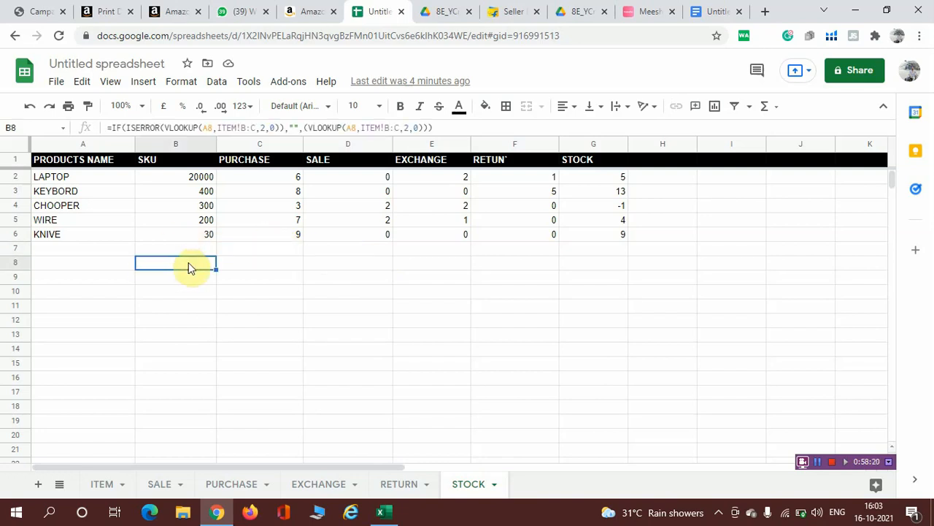
pyautogui.click(347, 283)
pyautogui.click(461, 281)
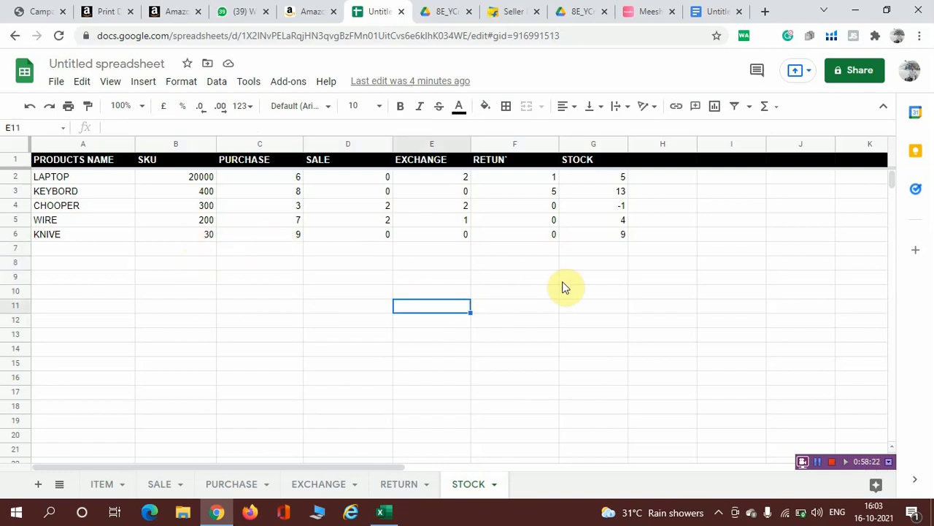
pyautogui.click(657, 283)
pyautogui.click(565, 281)
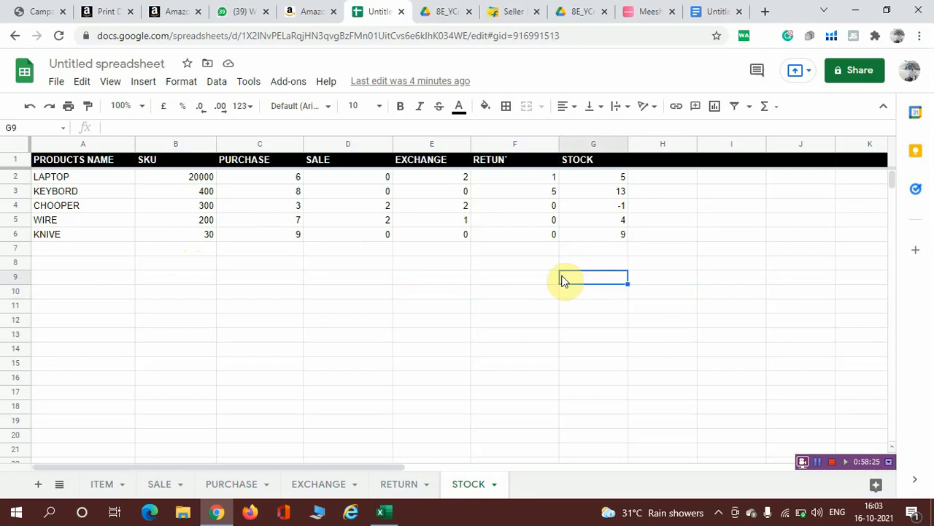